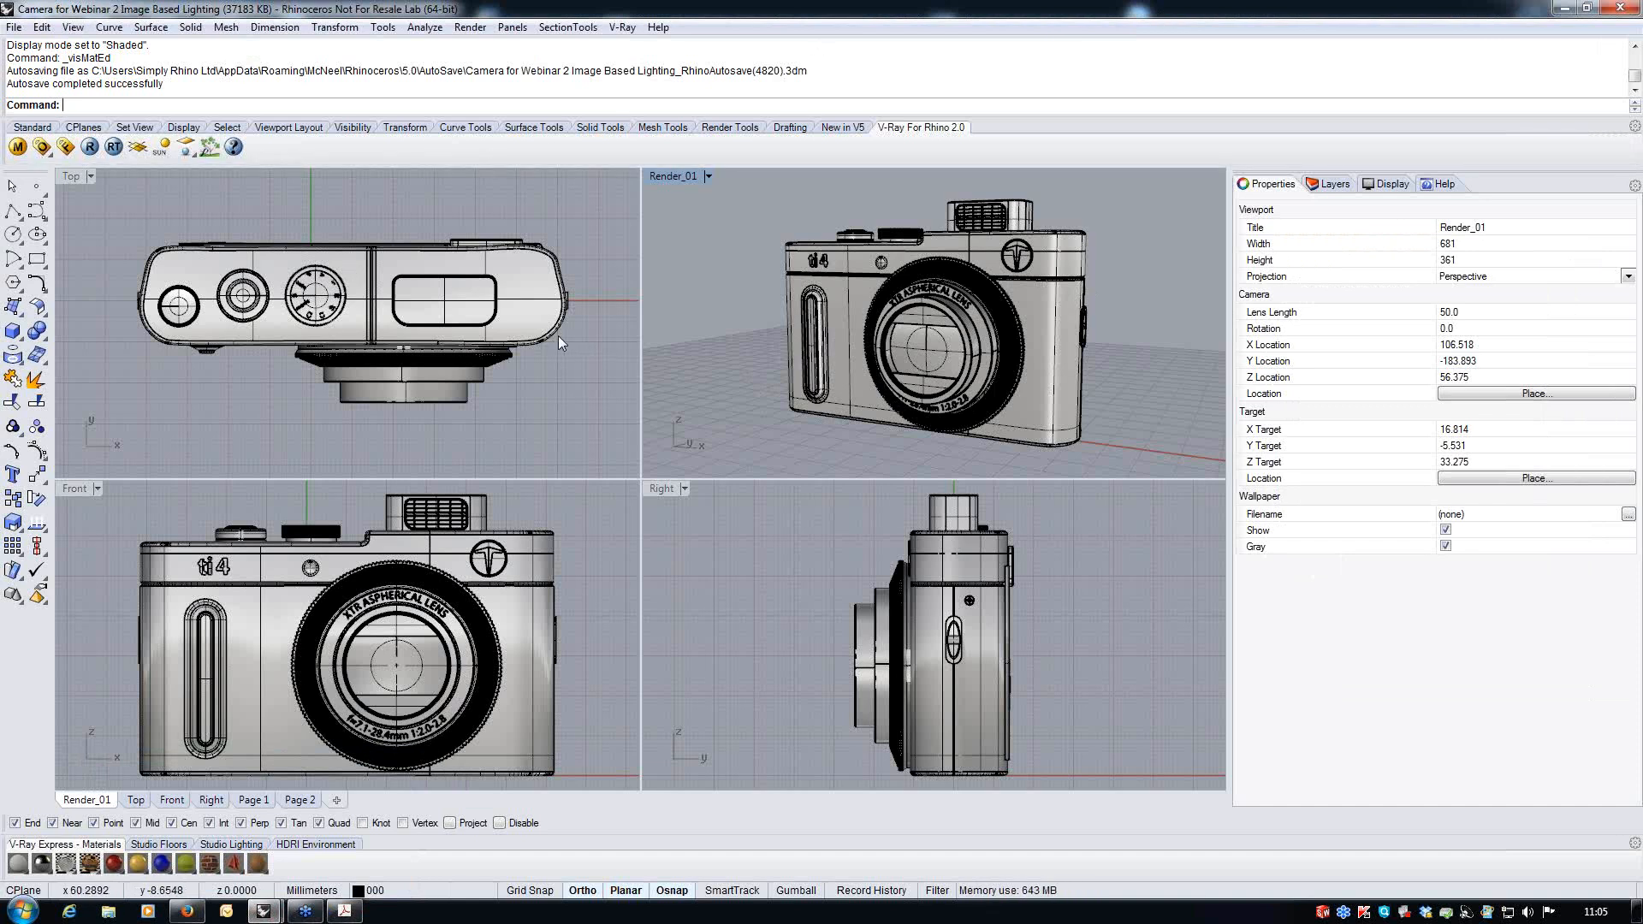
- Review the Environment, Camera and Output settings in the V-Ray option editor, then close it
click(41, 147)
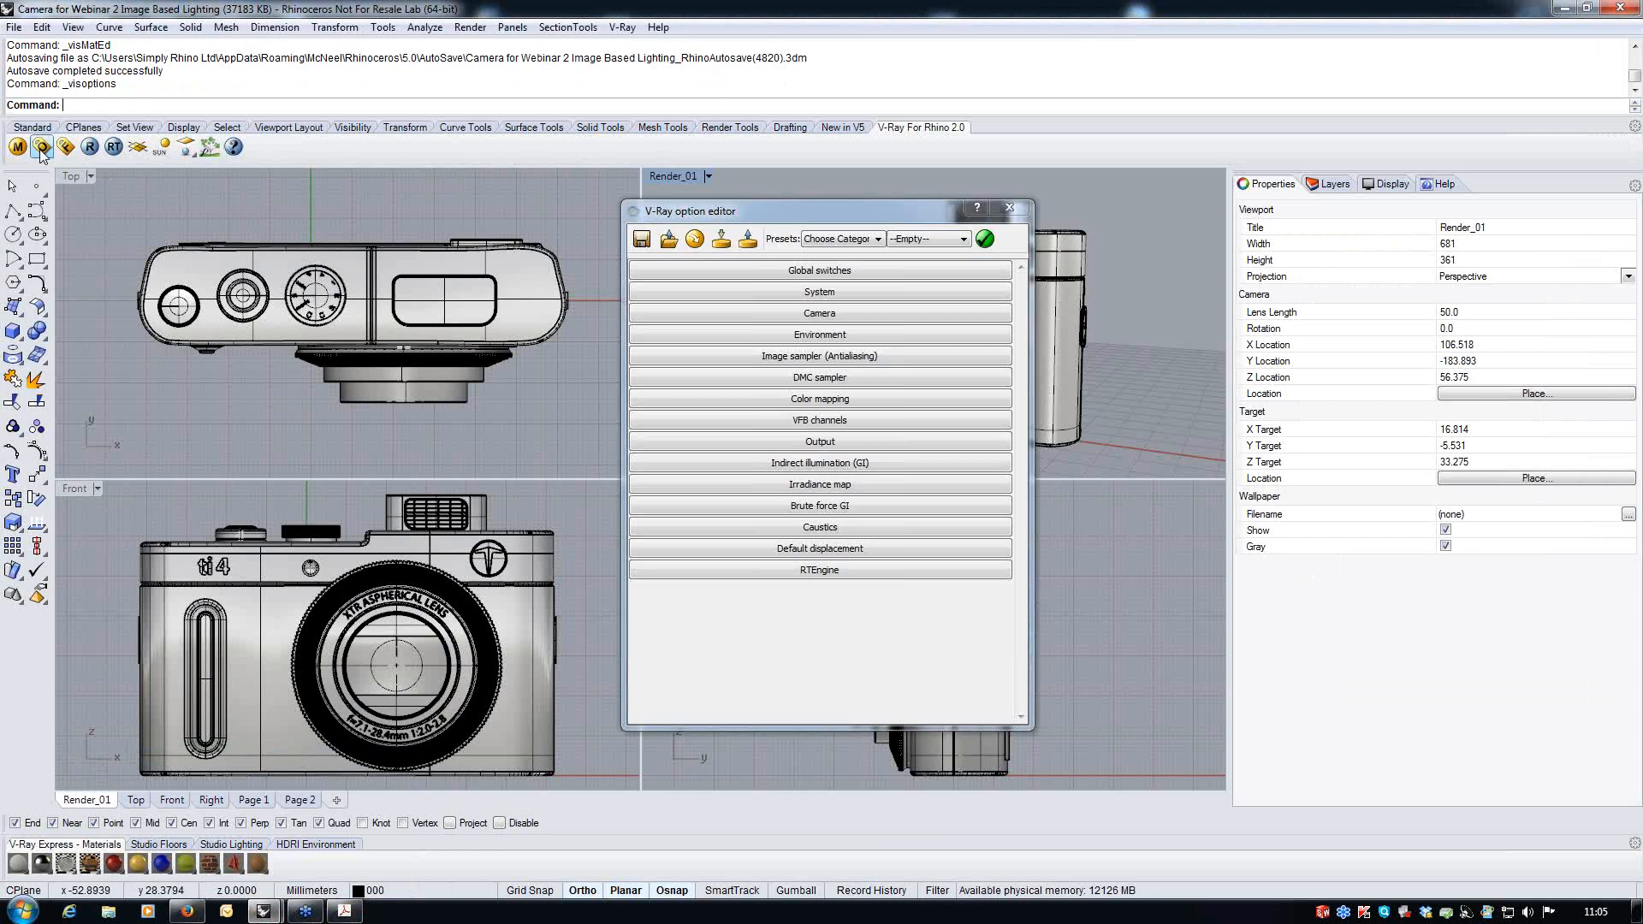
drag(794, 214, 524, 209)
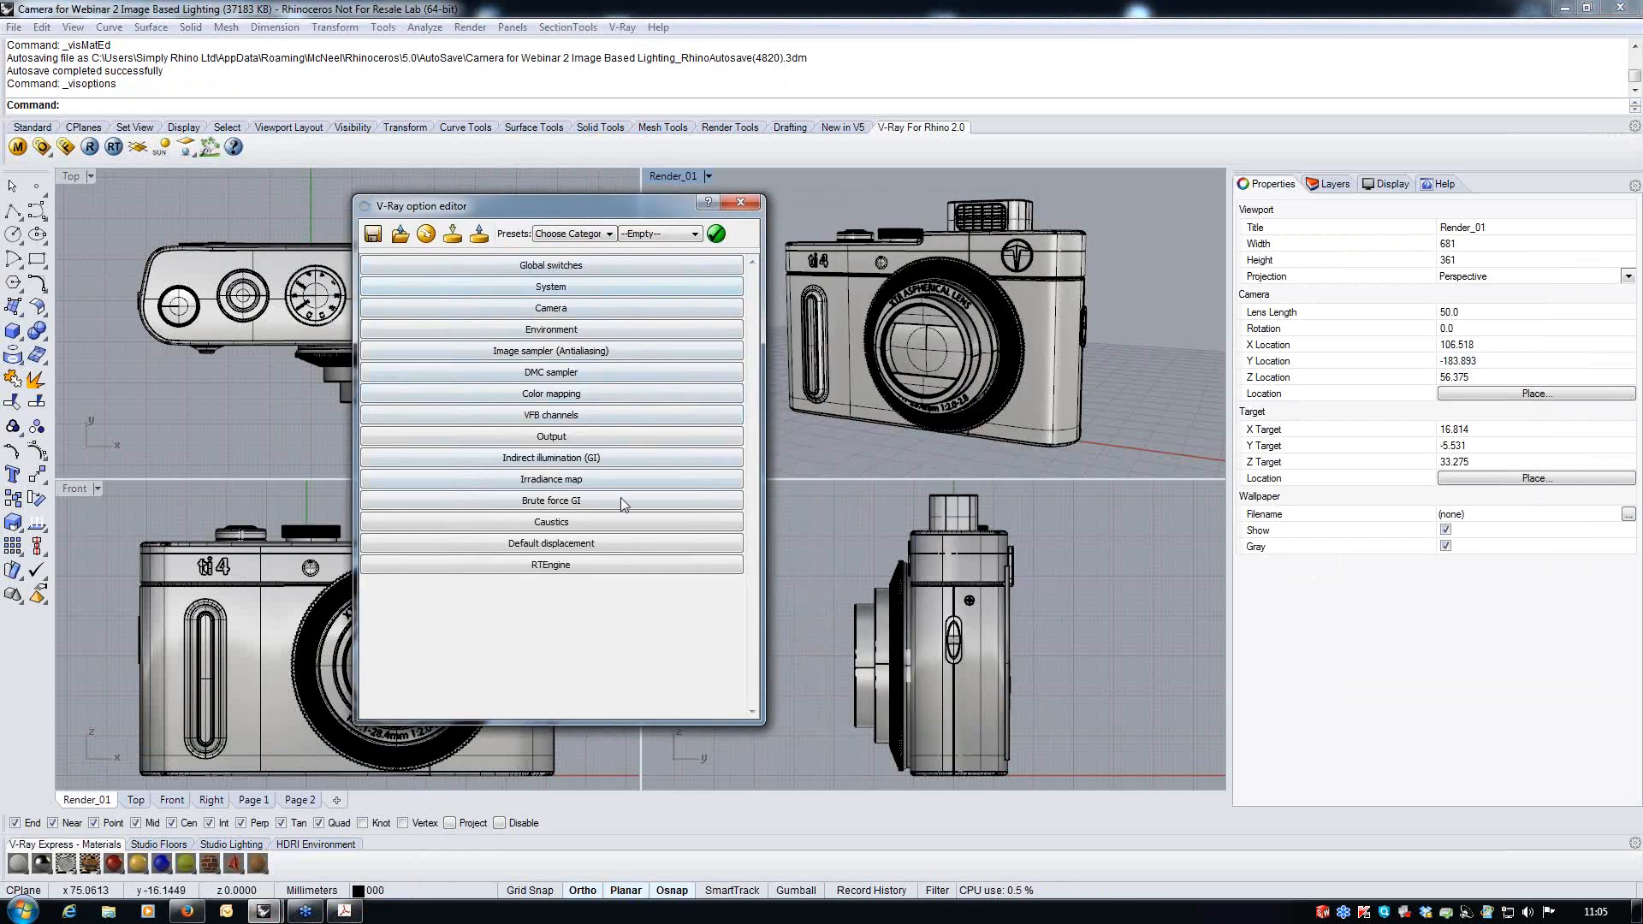
click(573, 333)
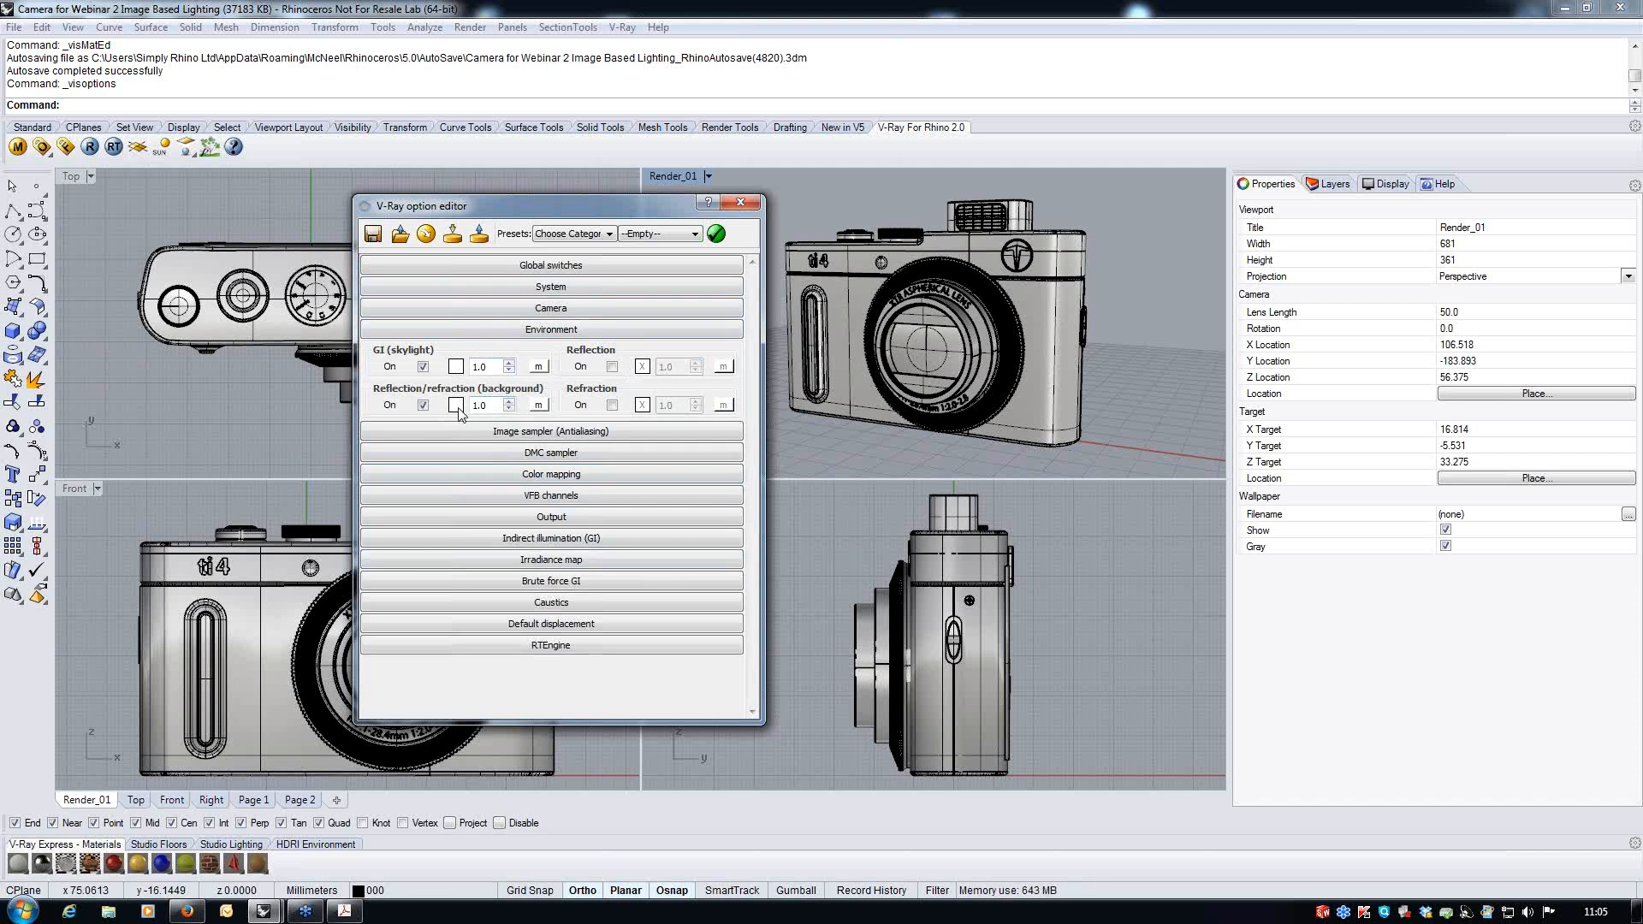
click(543, 332)
click(613, 308)
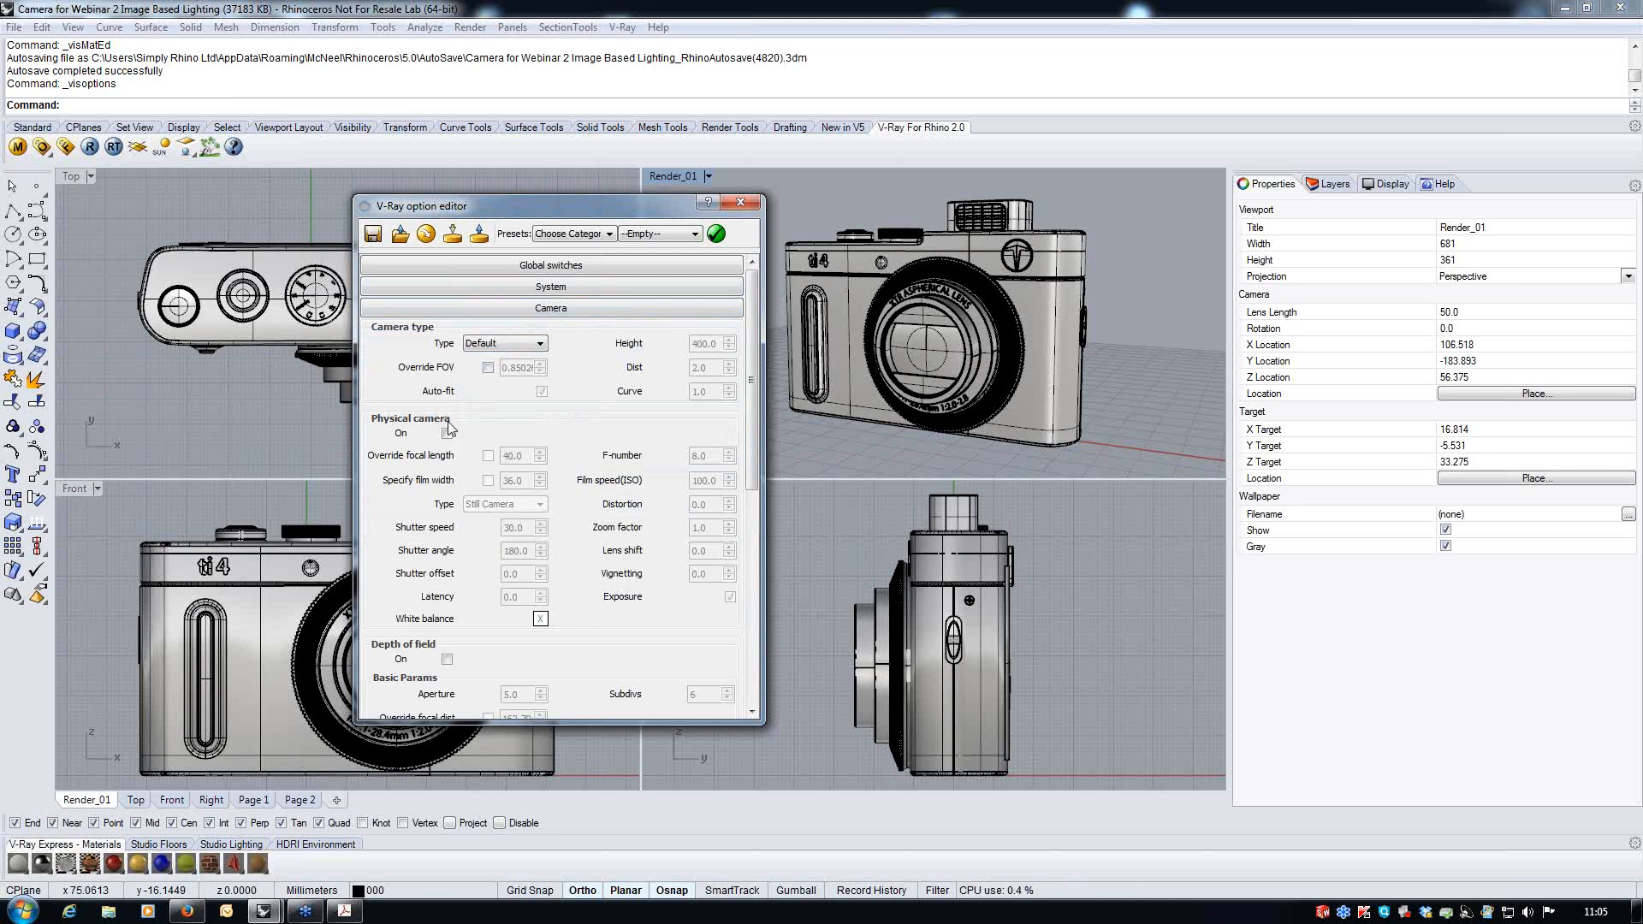
click(594, 308)
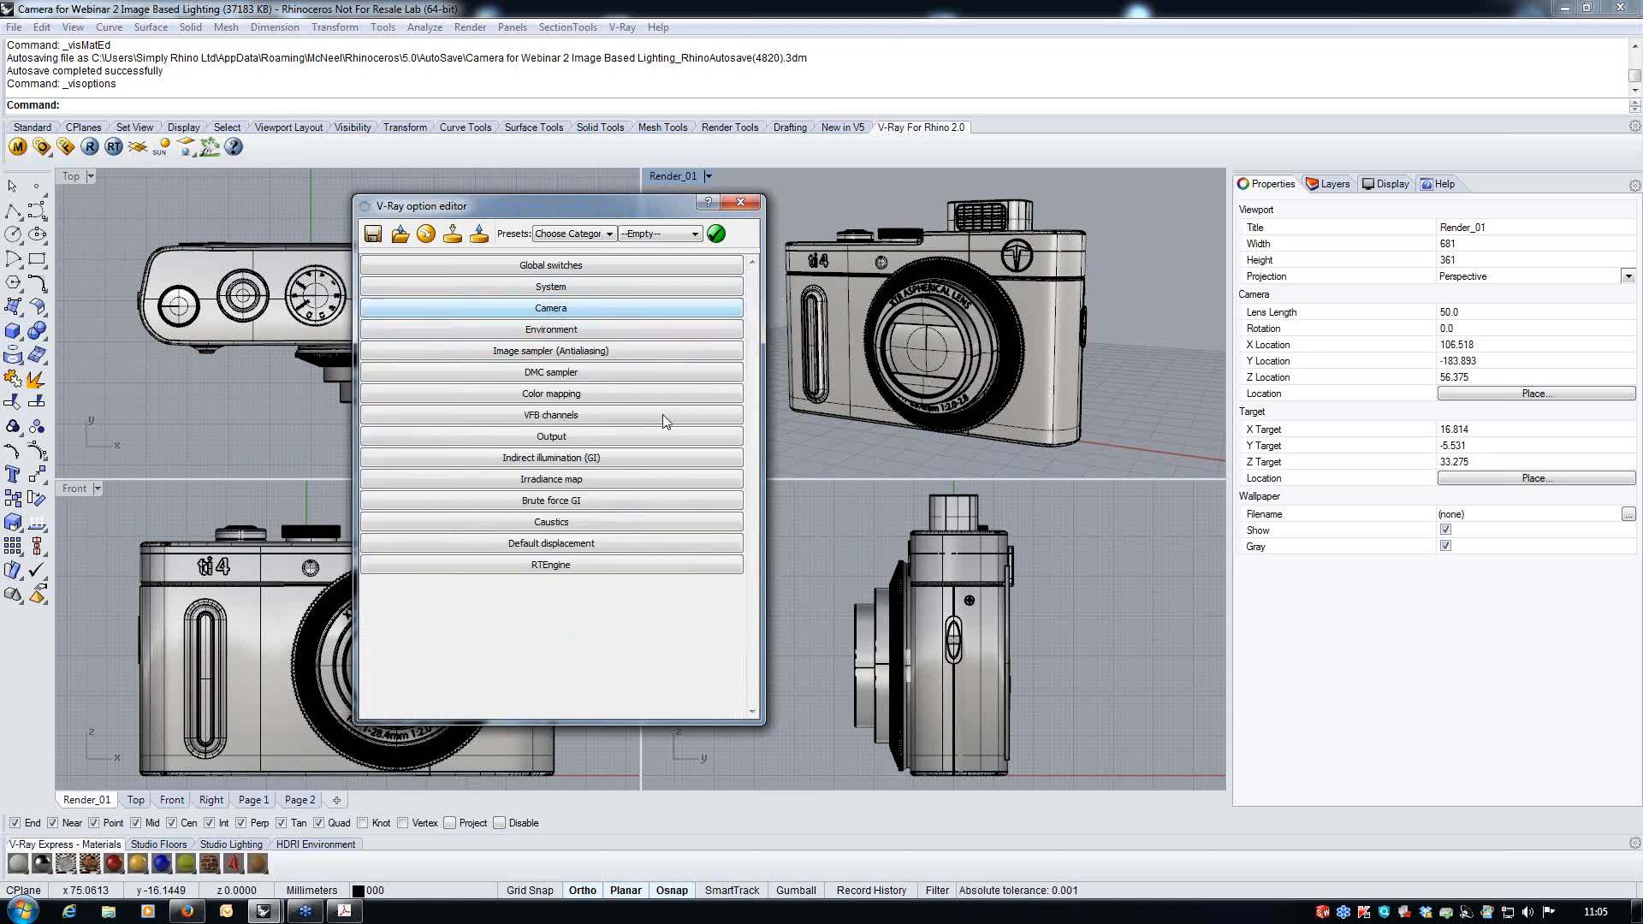
click(585, 436)
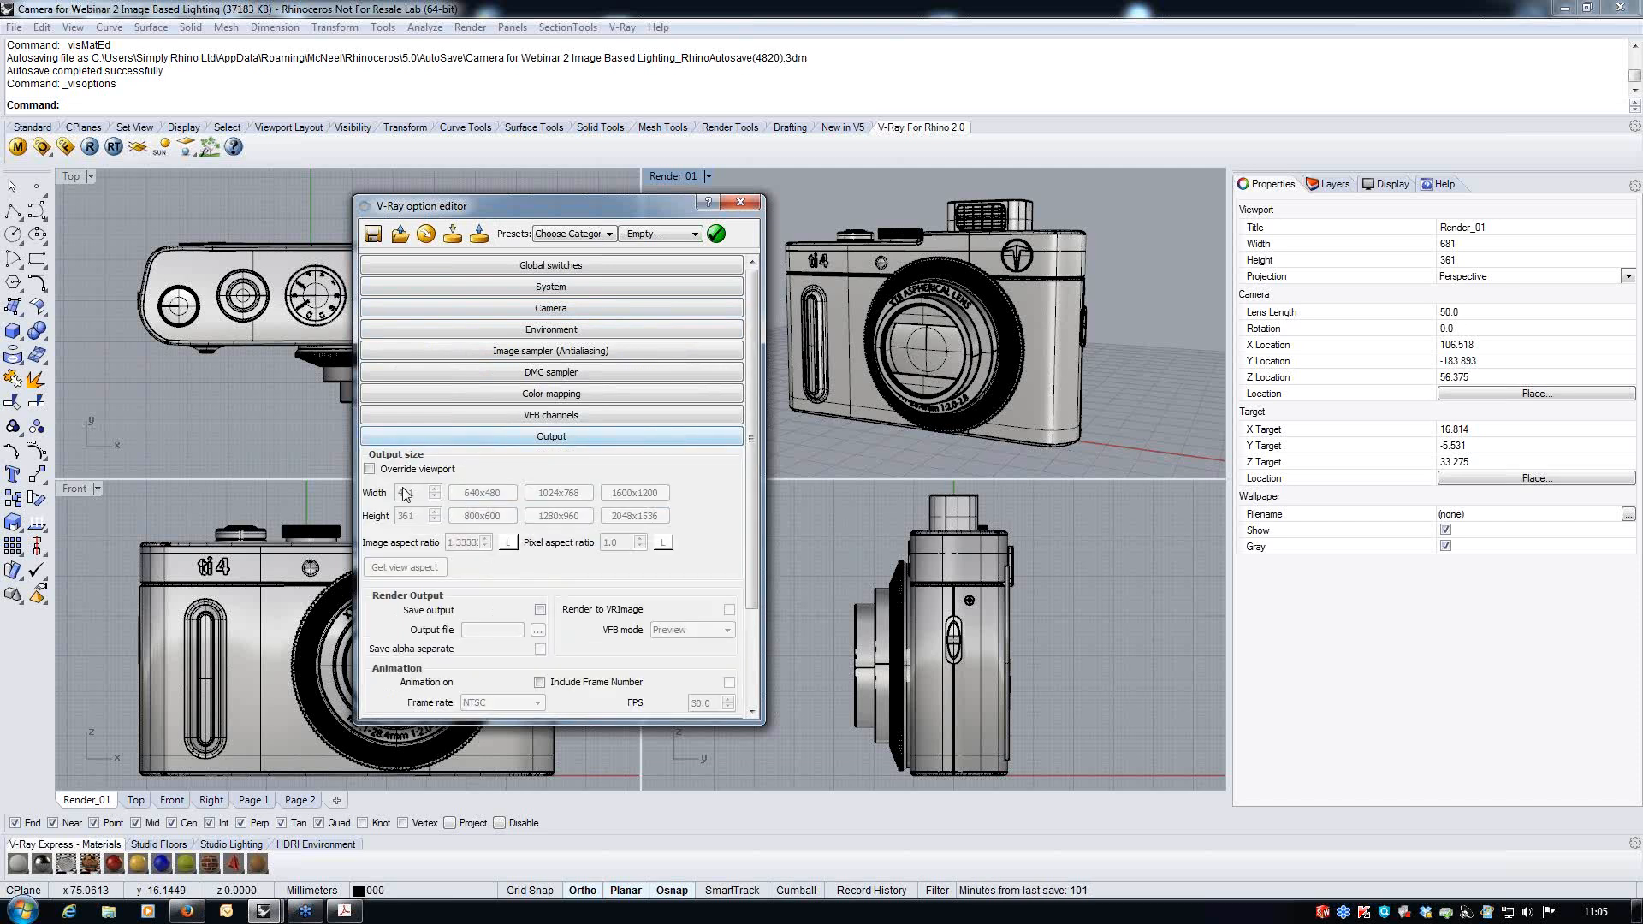
click(577, 435)
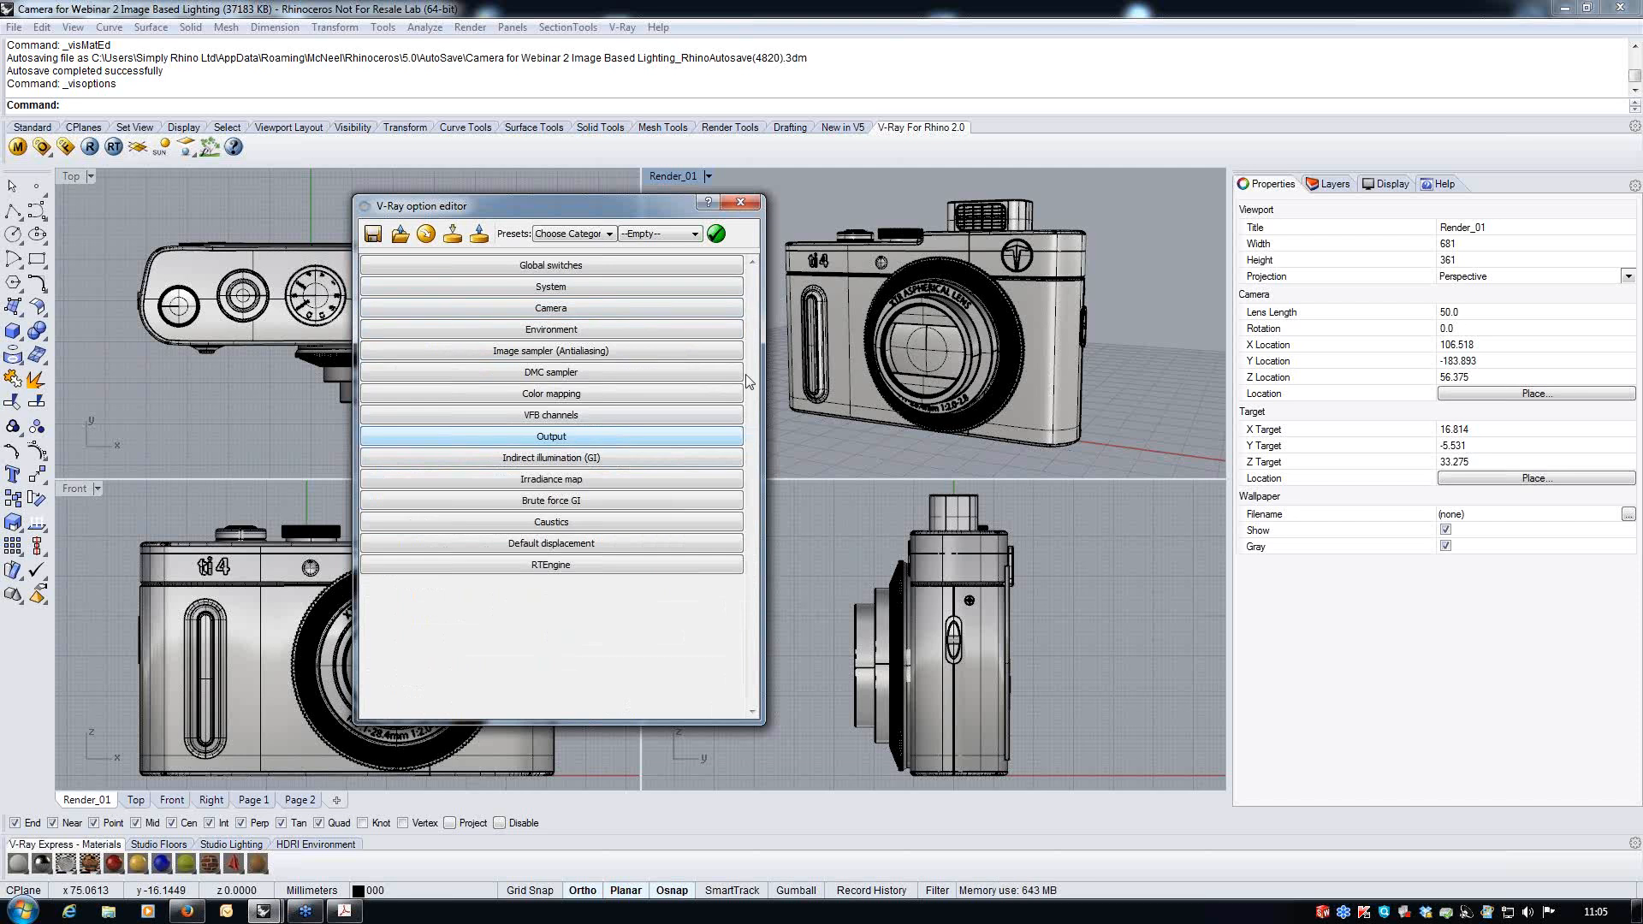
click(745, 205)
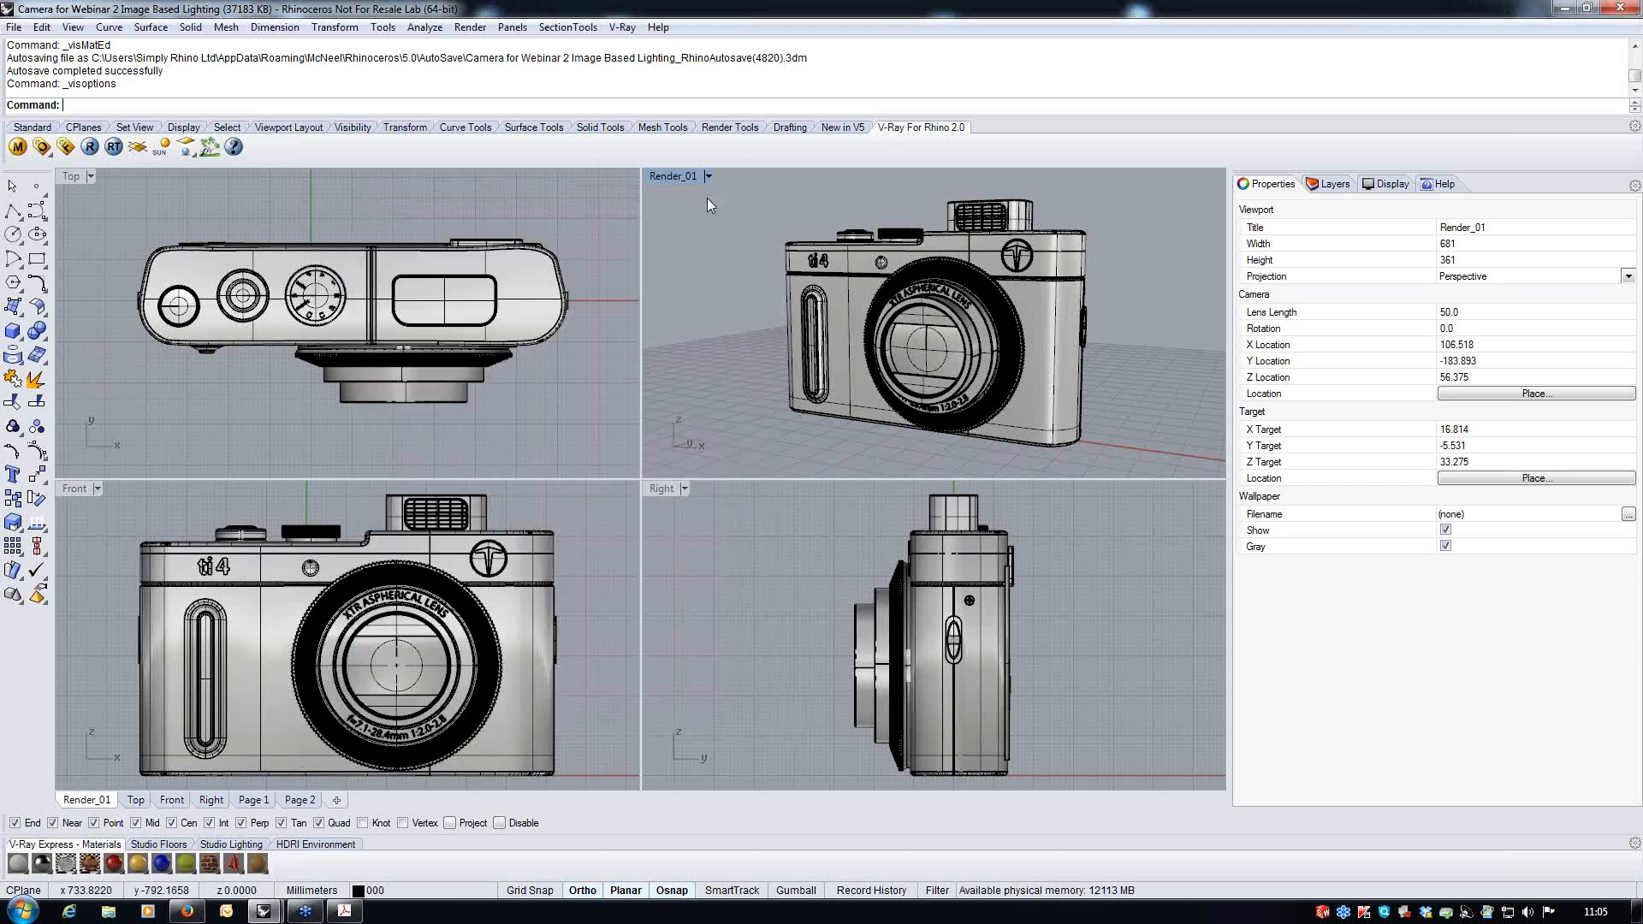
- Preview the Render_01 viewport in VRay RT mode, return it to Shaded display and close the V-Ray progress window
click(708, 175)
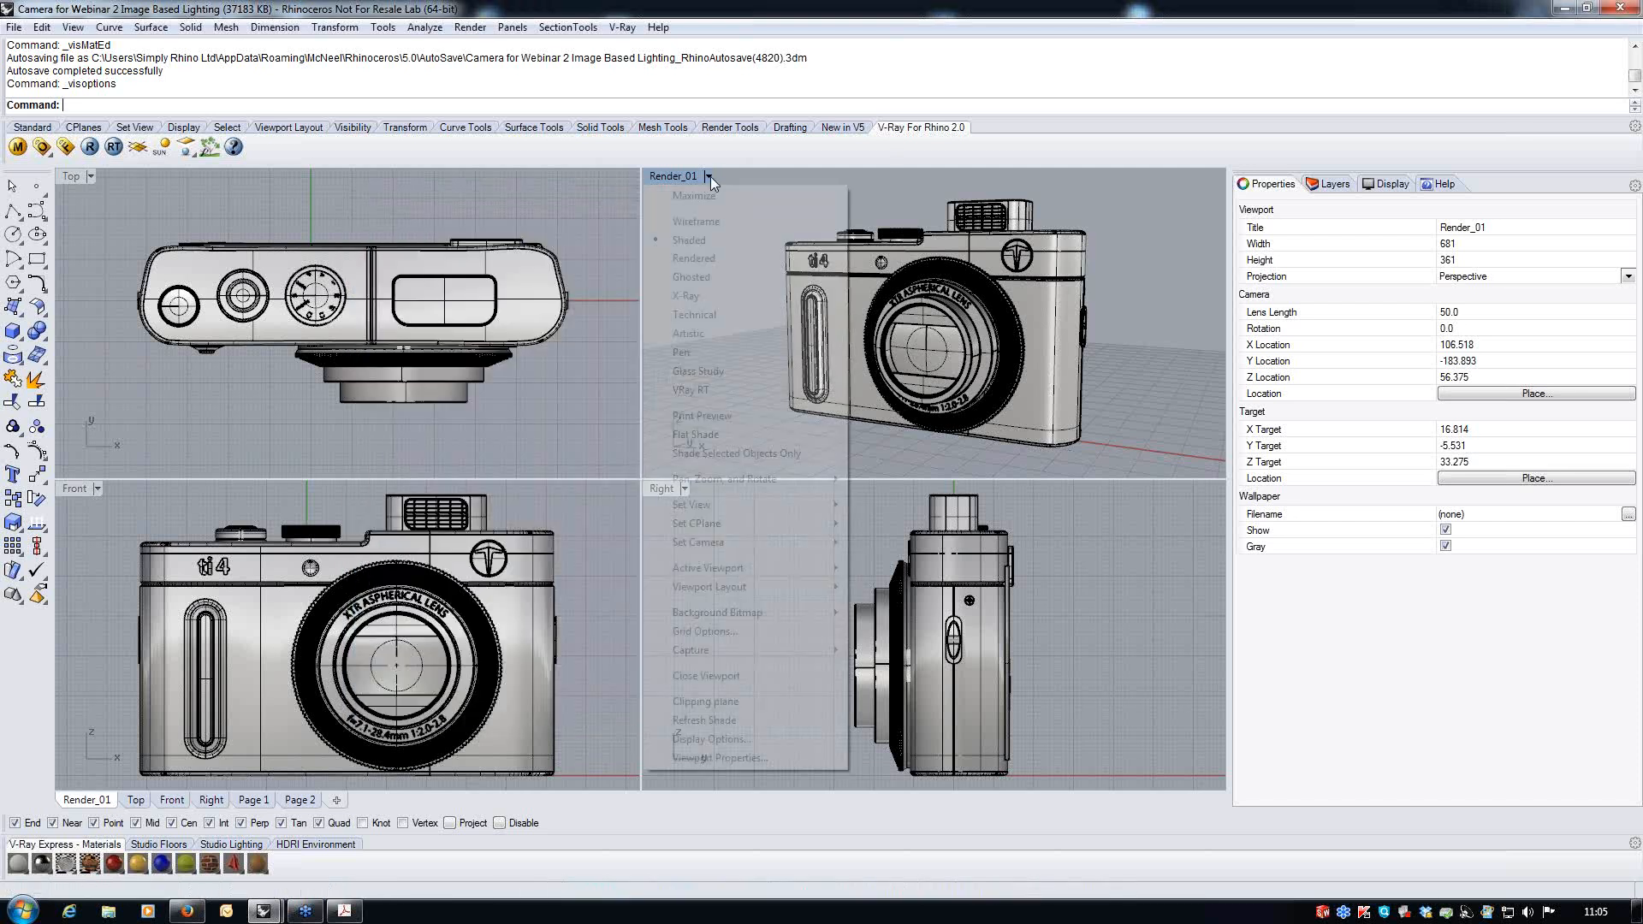
click(693, 390)
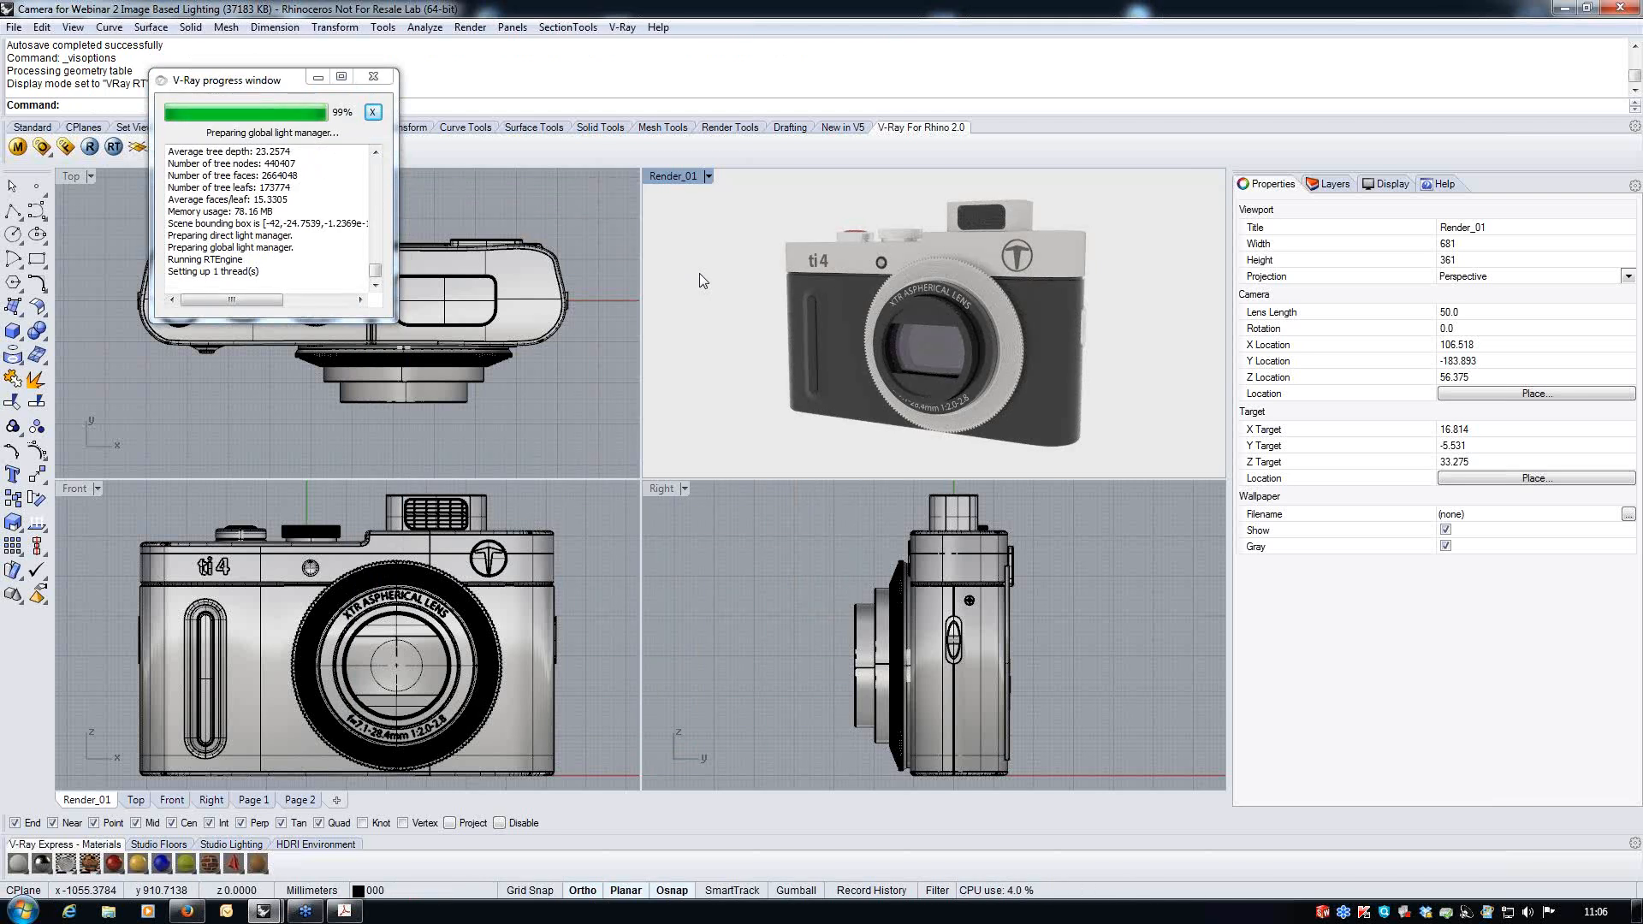
click(708, 177)
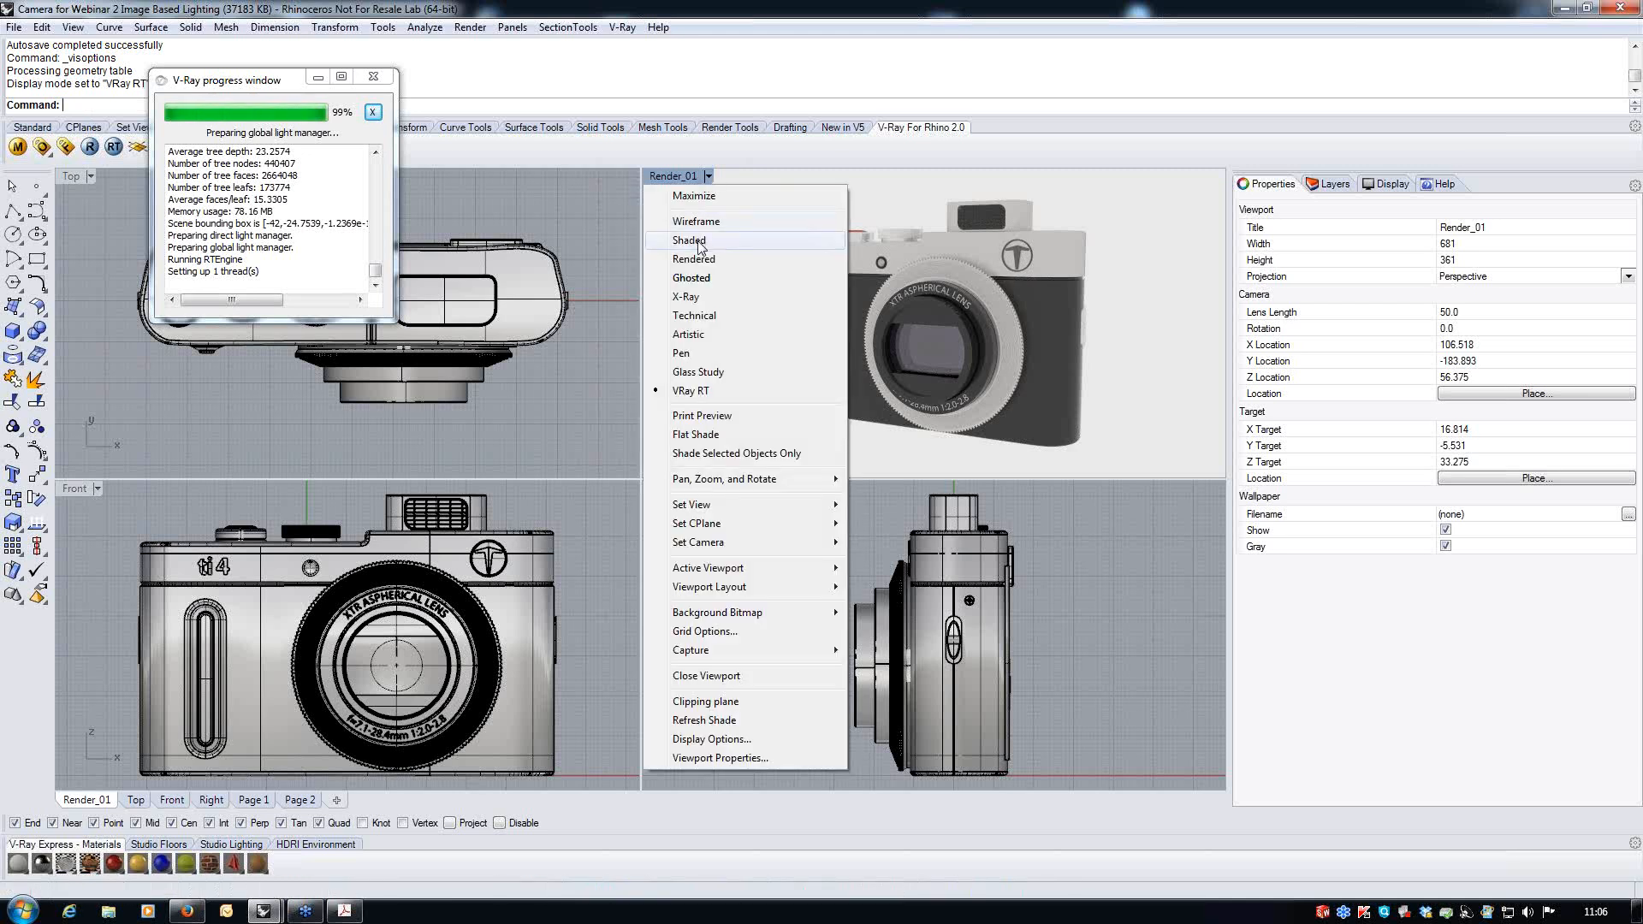
click(701, 241)
click(588, 228)
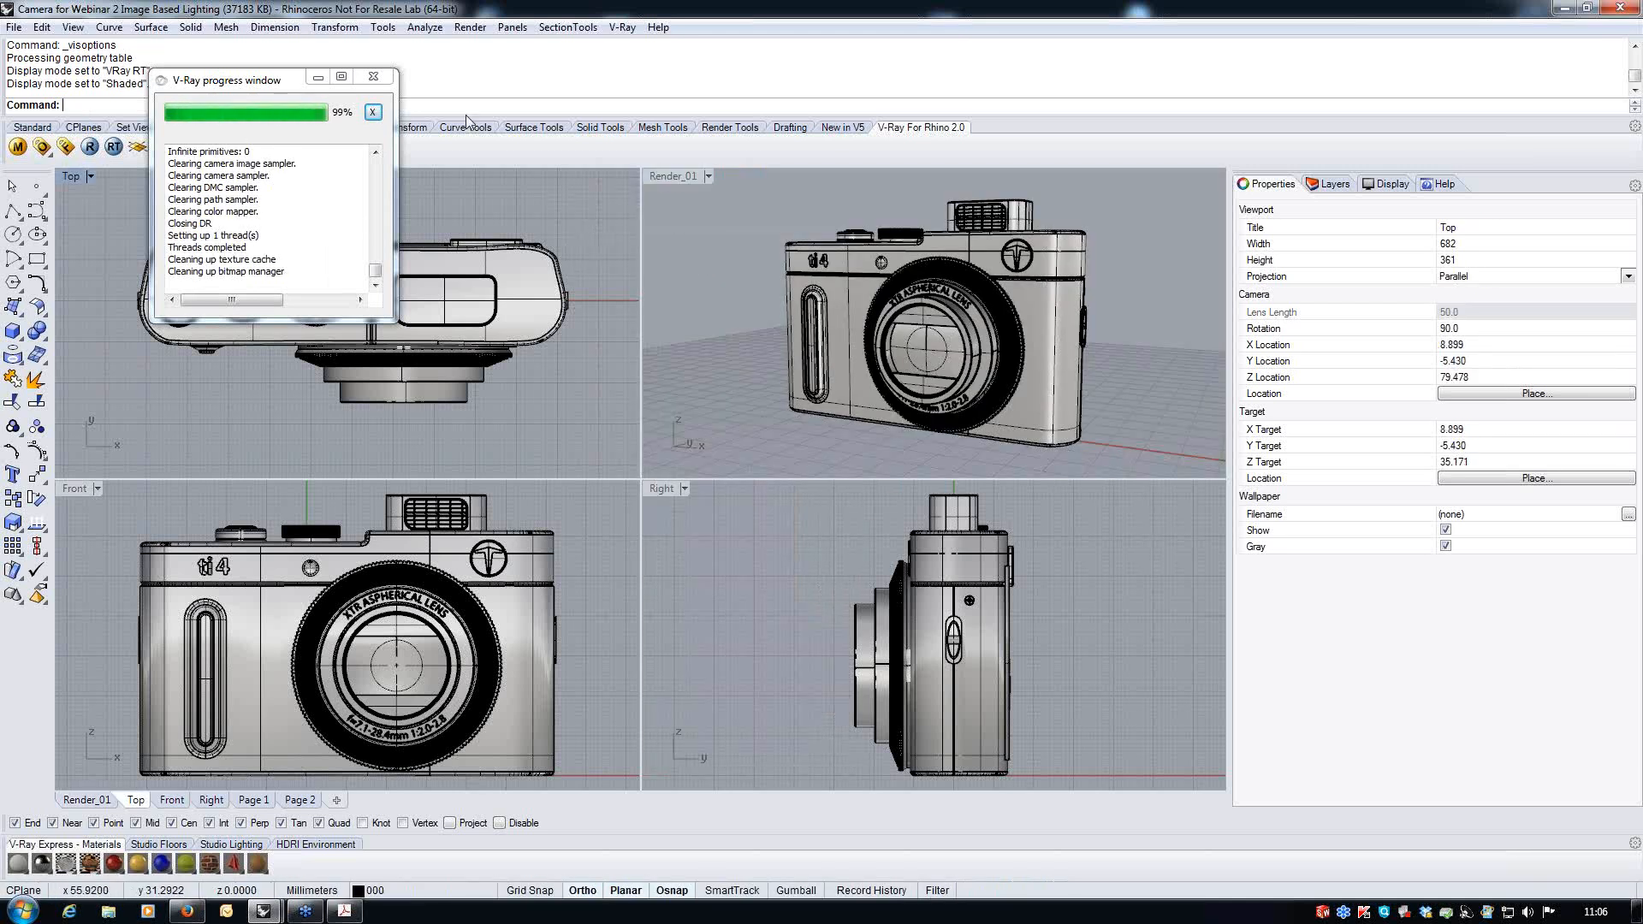
click(374, 77)
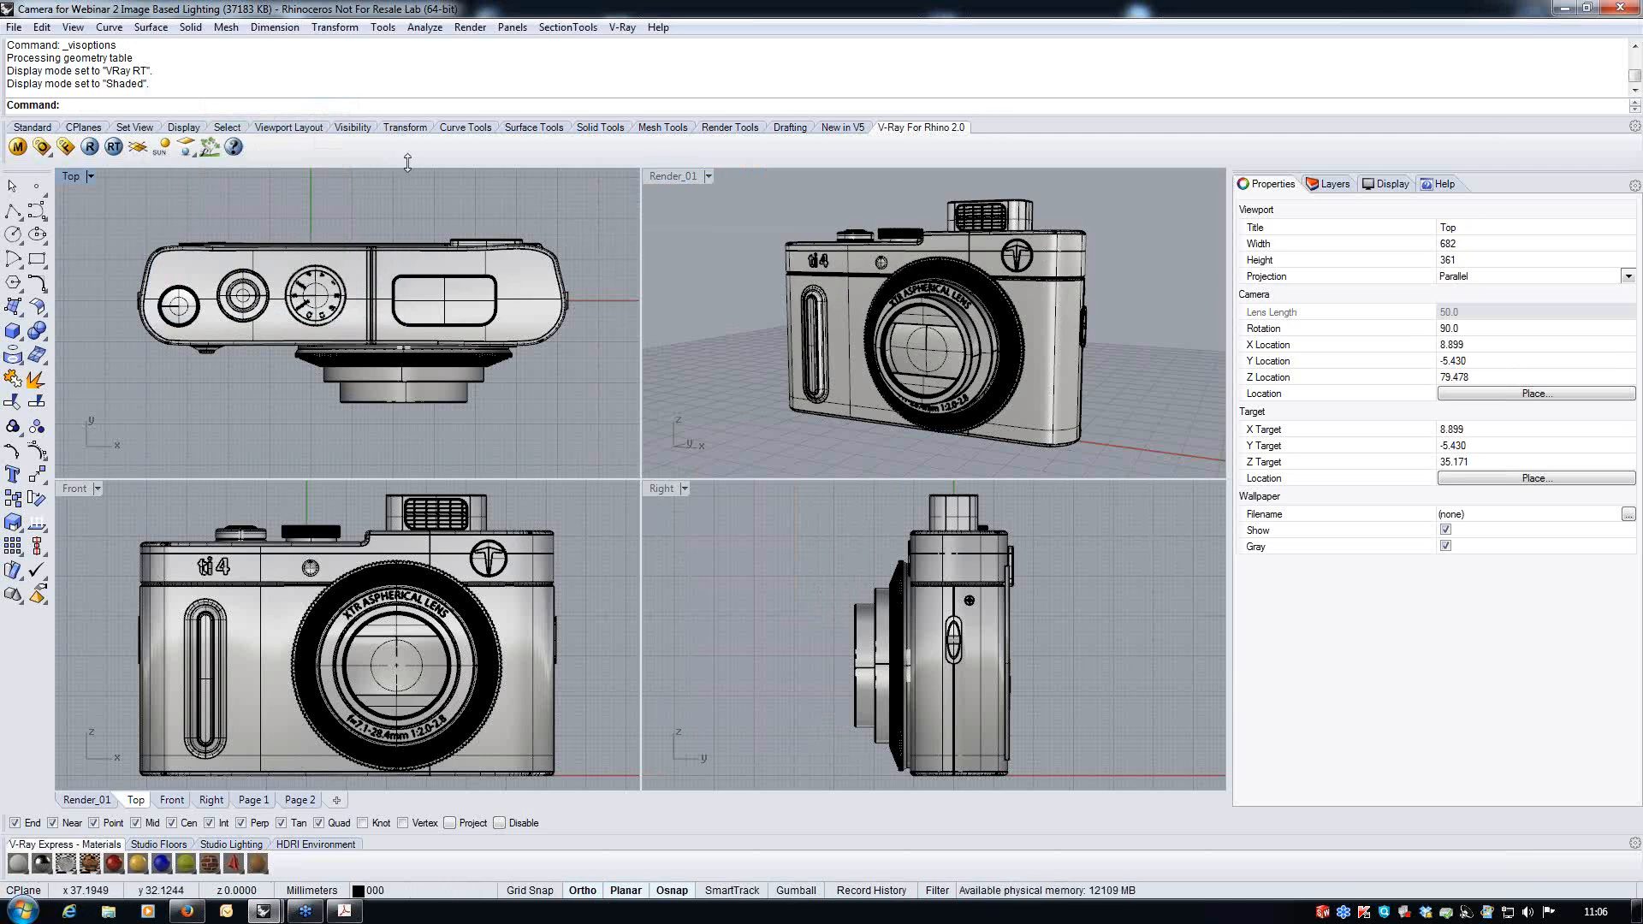
- Add a V-Ray infinite plane beneath the camera model, check its extent in the Top view and deselect it
click(138, 151)
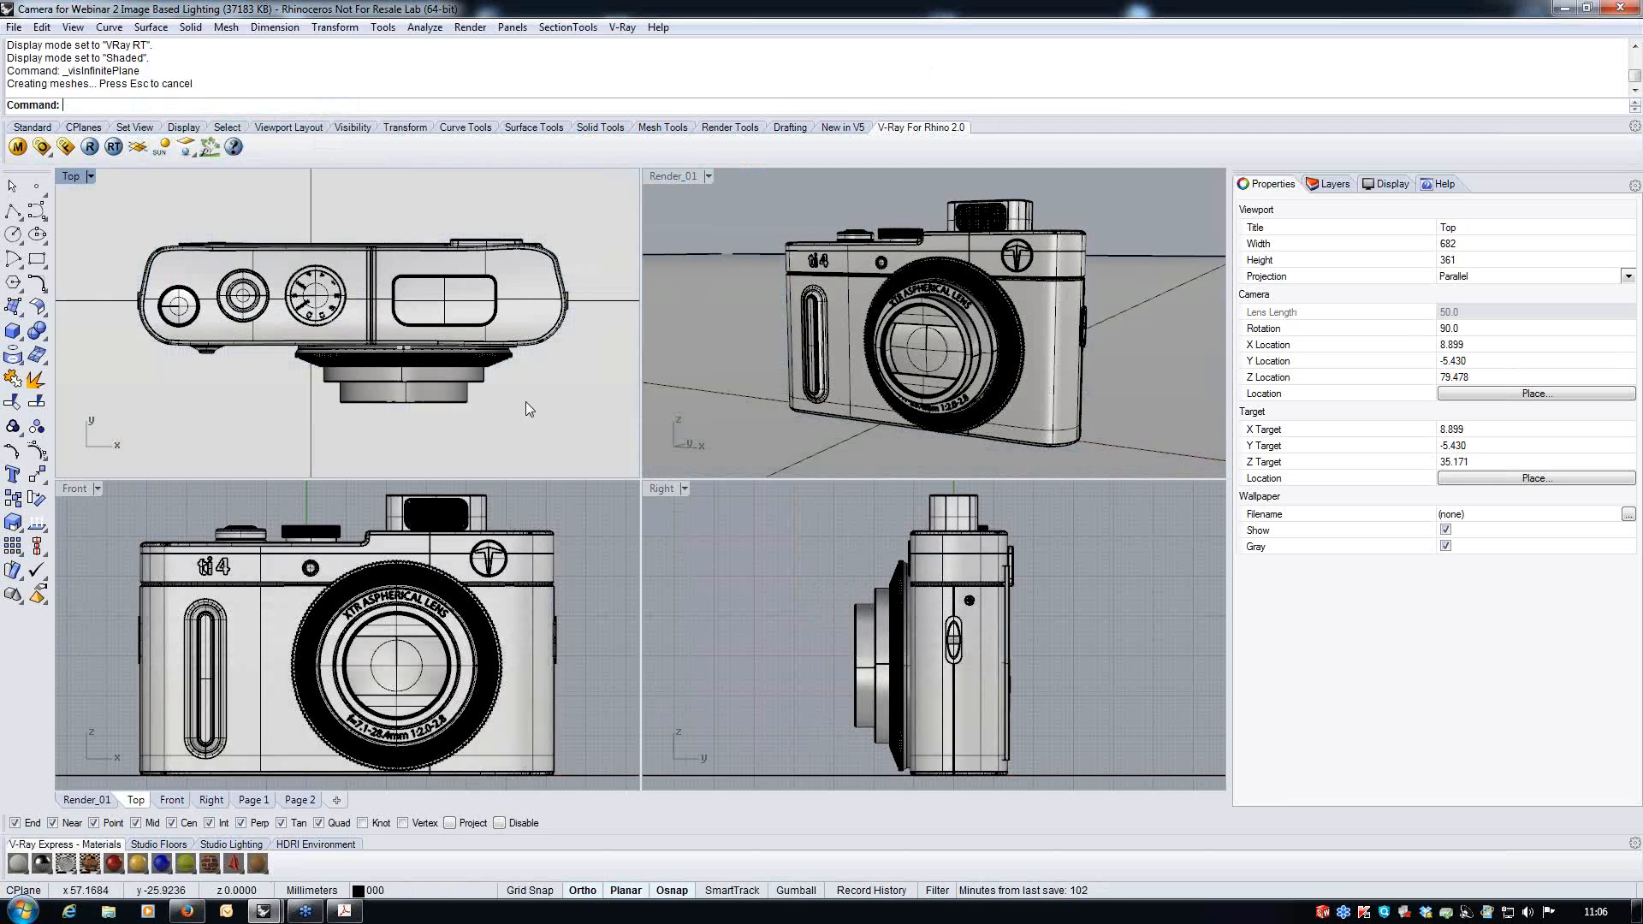
scroll(368, 341, down, 10)
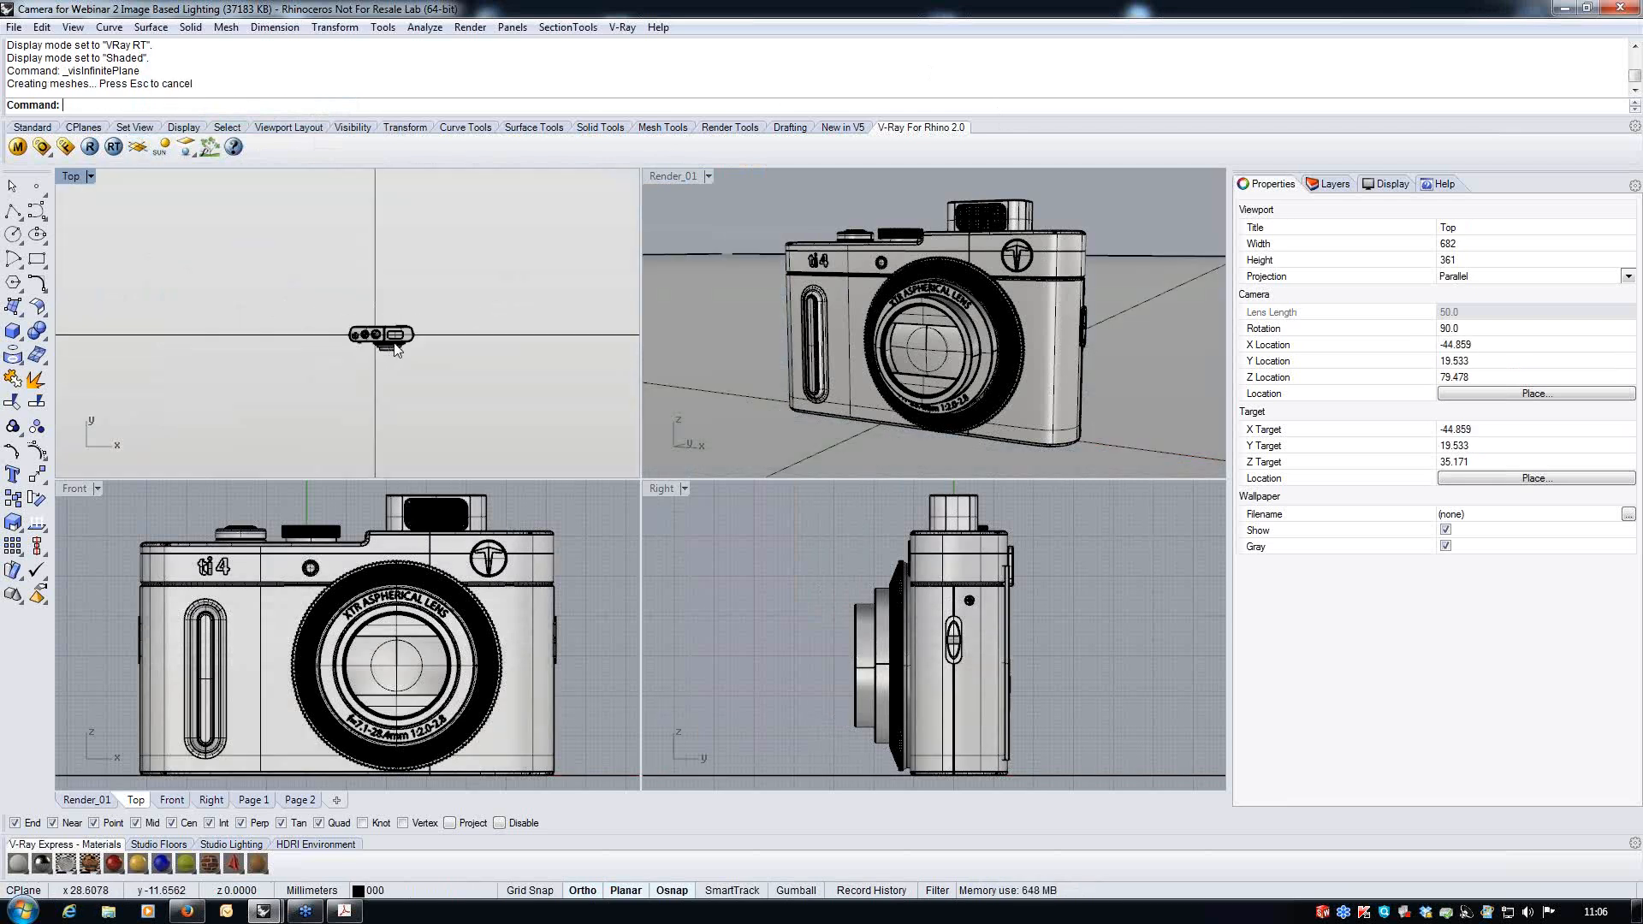
click(455, 342)
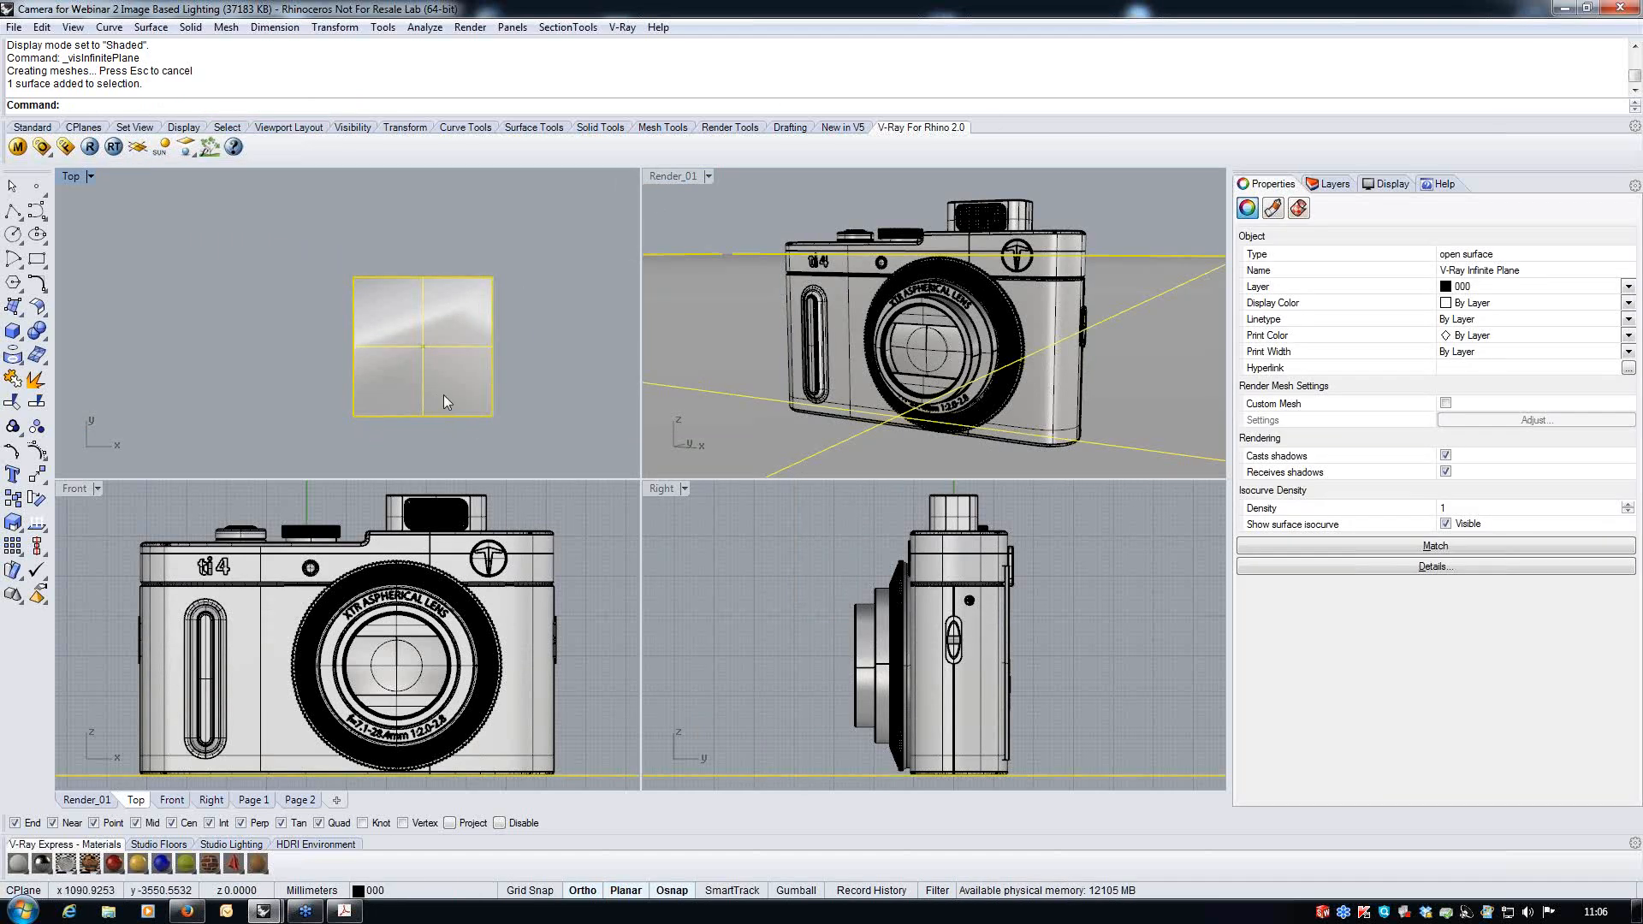
scroll(430, 373, up, 2)
scroll(424, 363, up, 6)
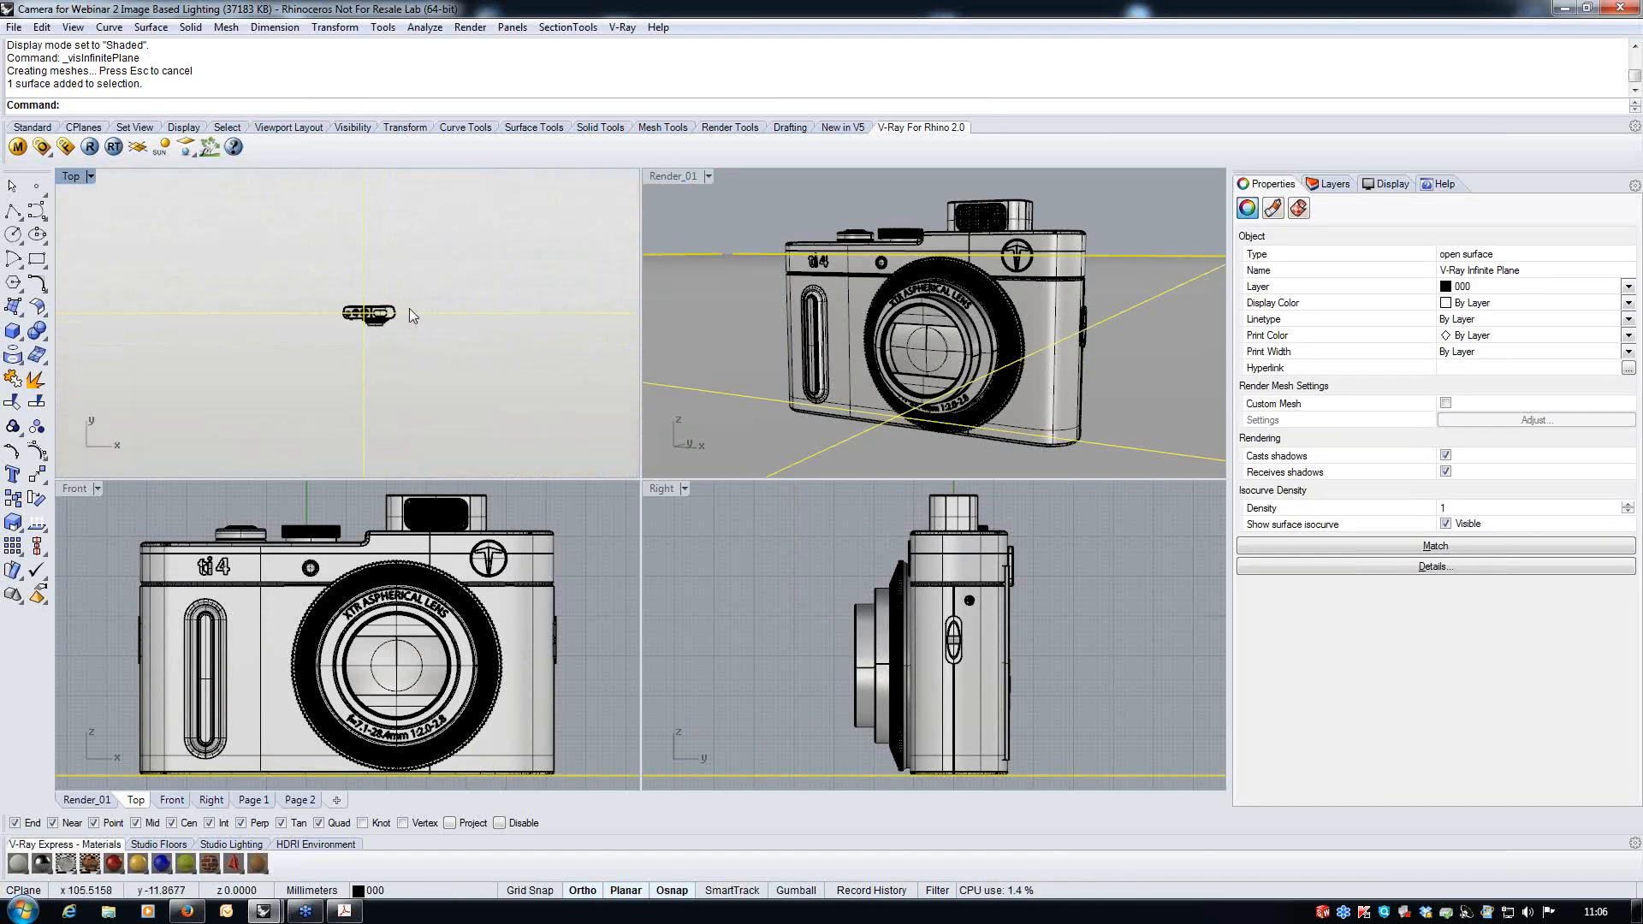
scroll(346, 338, up, 3)
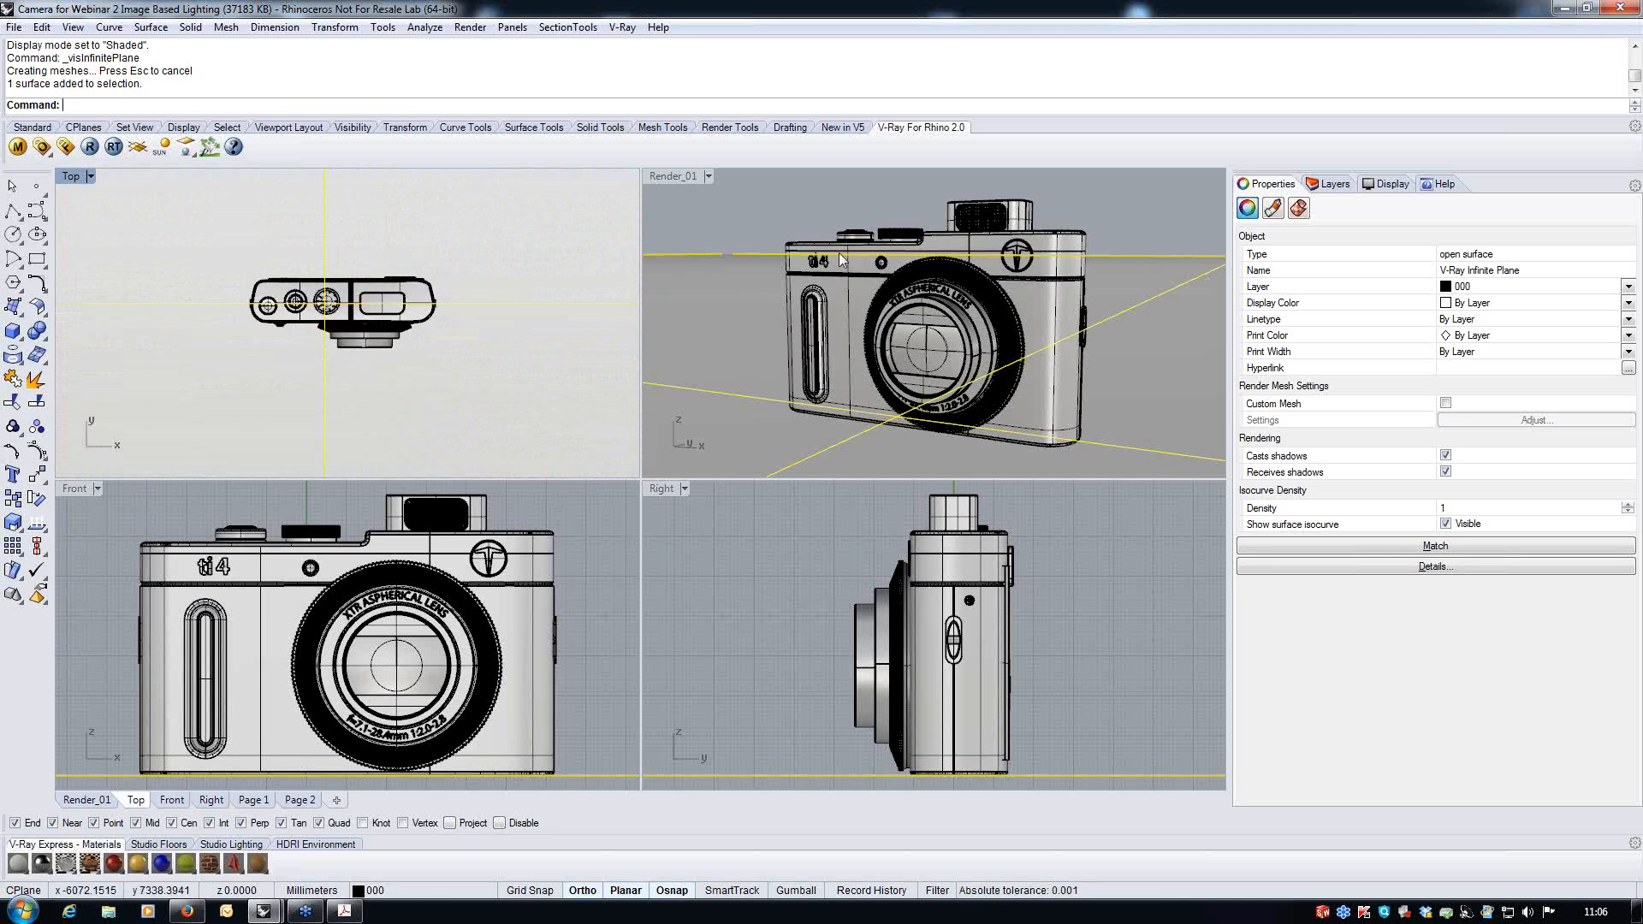
click(113, 525)
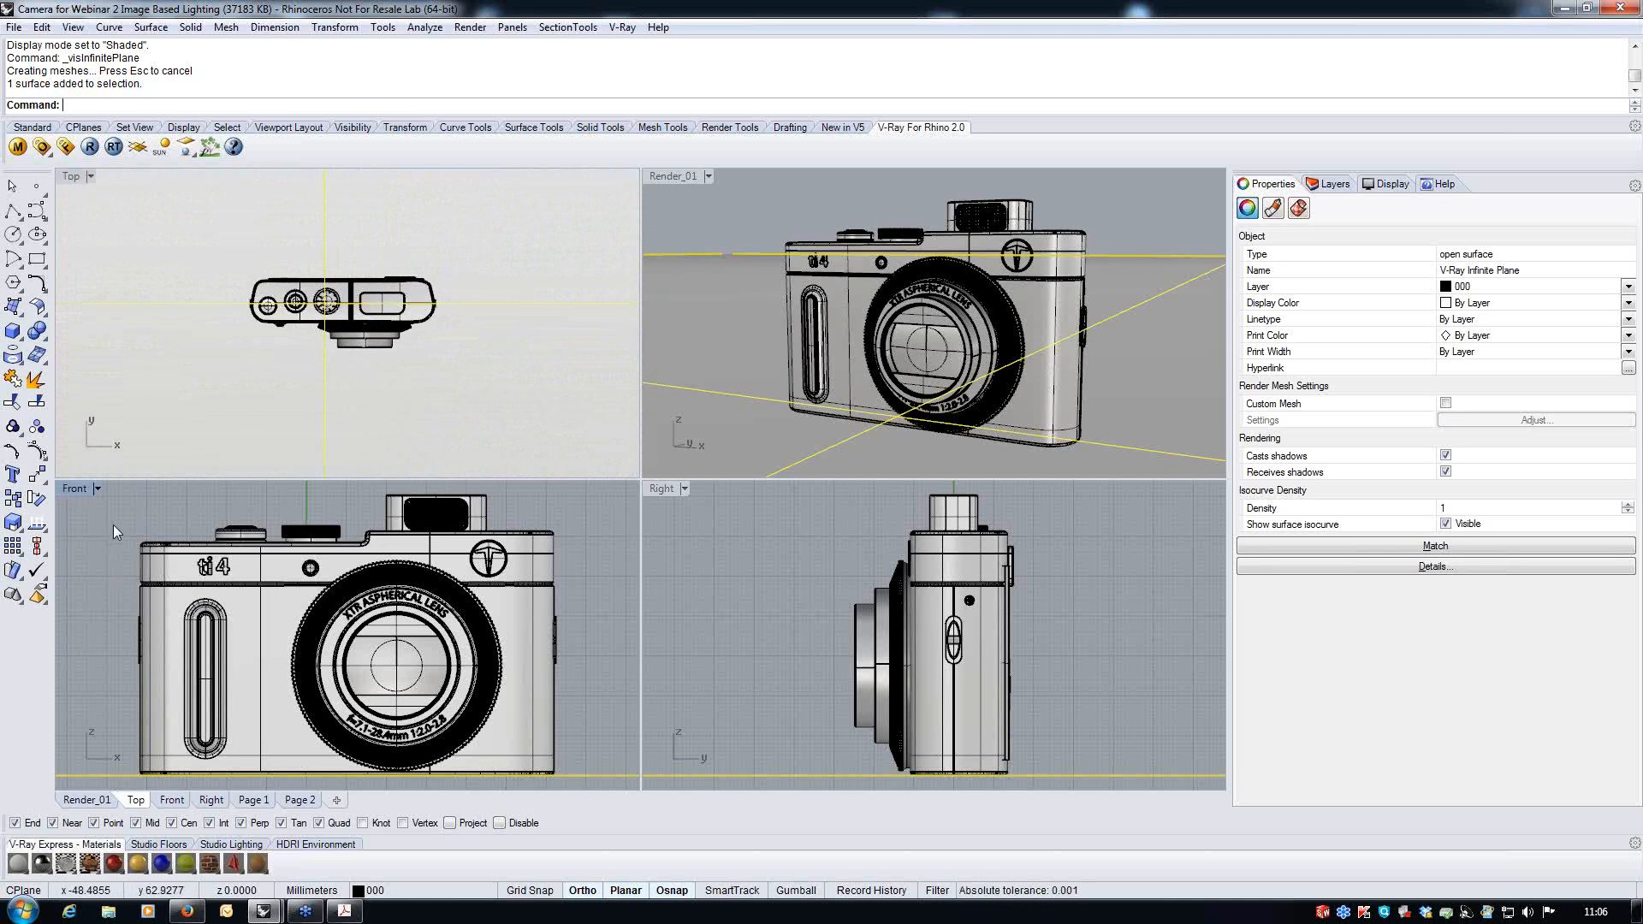
click(355, 321)
scroll(353, 316, up, 3)
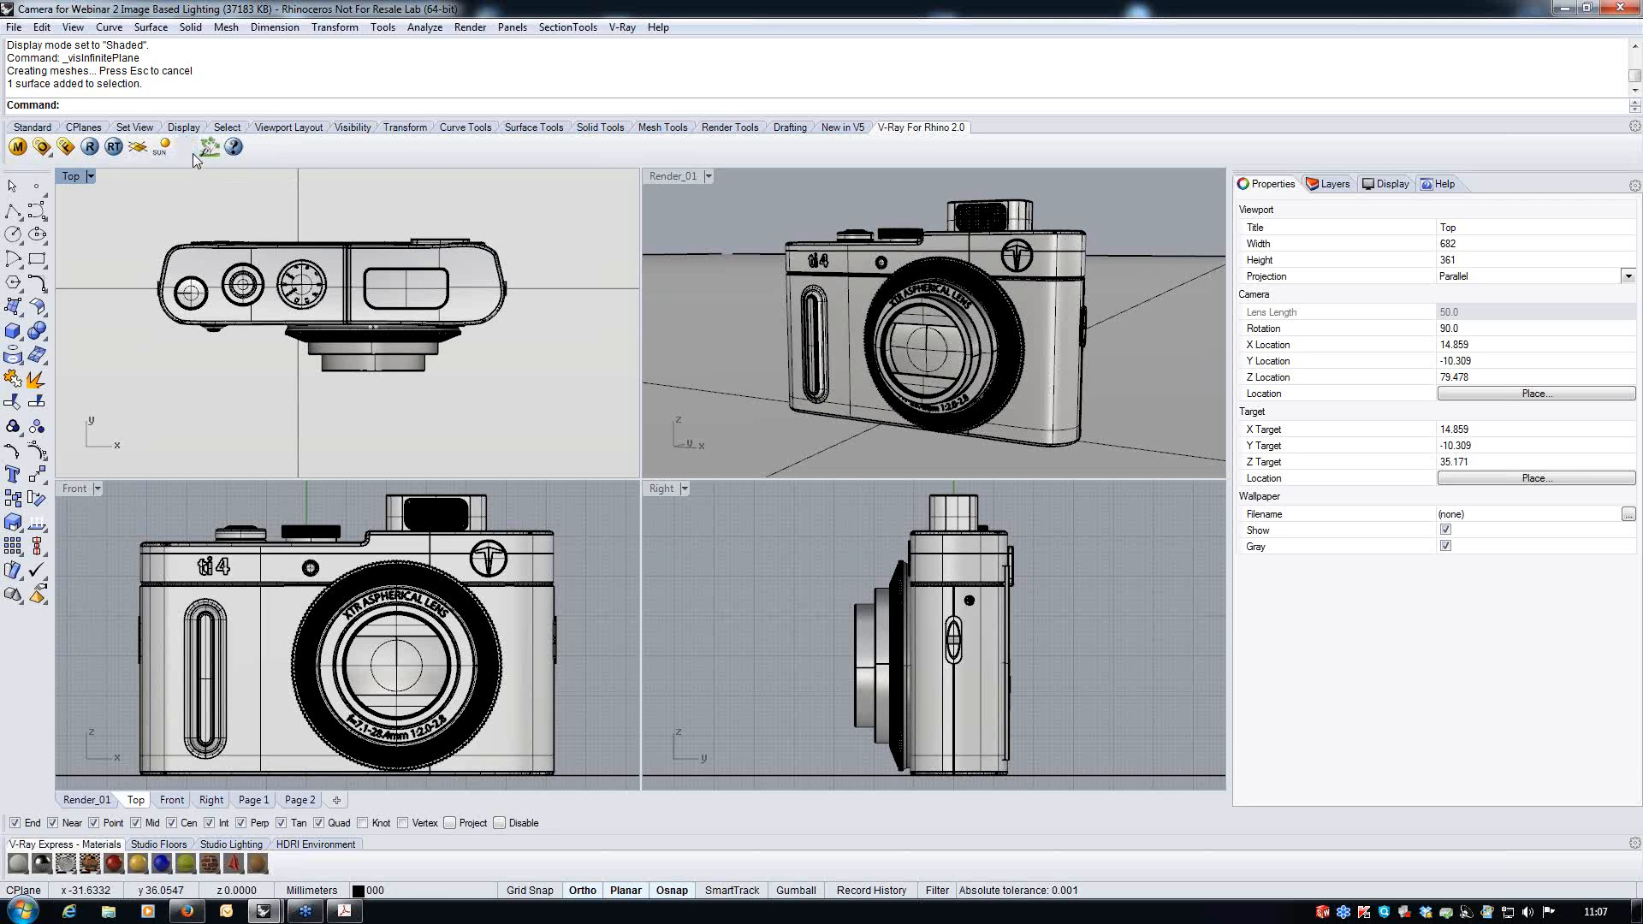
- Float the V-Ray Lights tool group over the Top viewport and widen it
click(193, 152)
drag(201, 169, 274, 182)
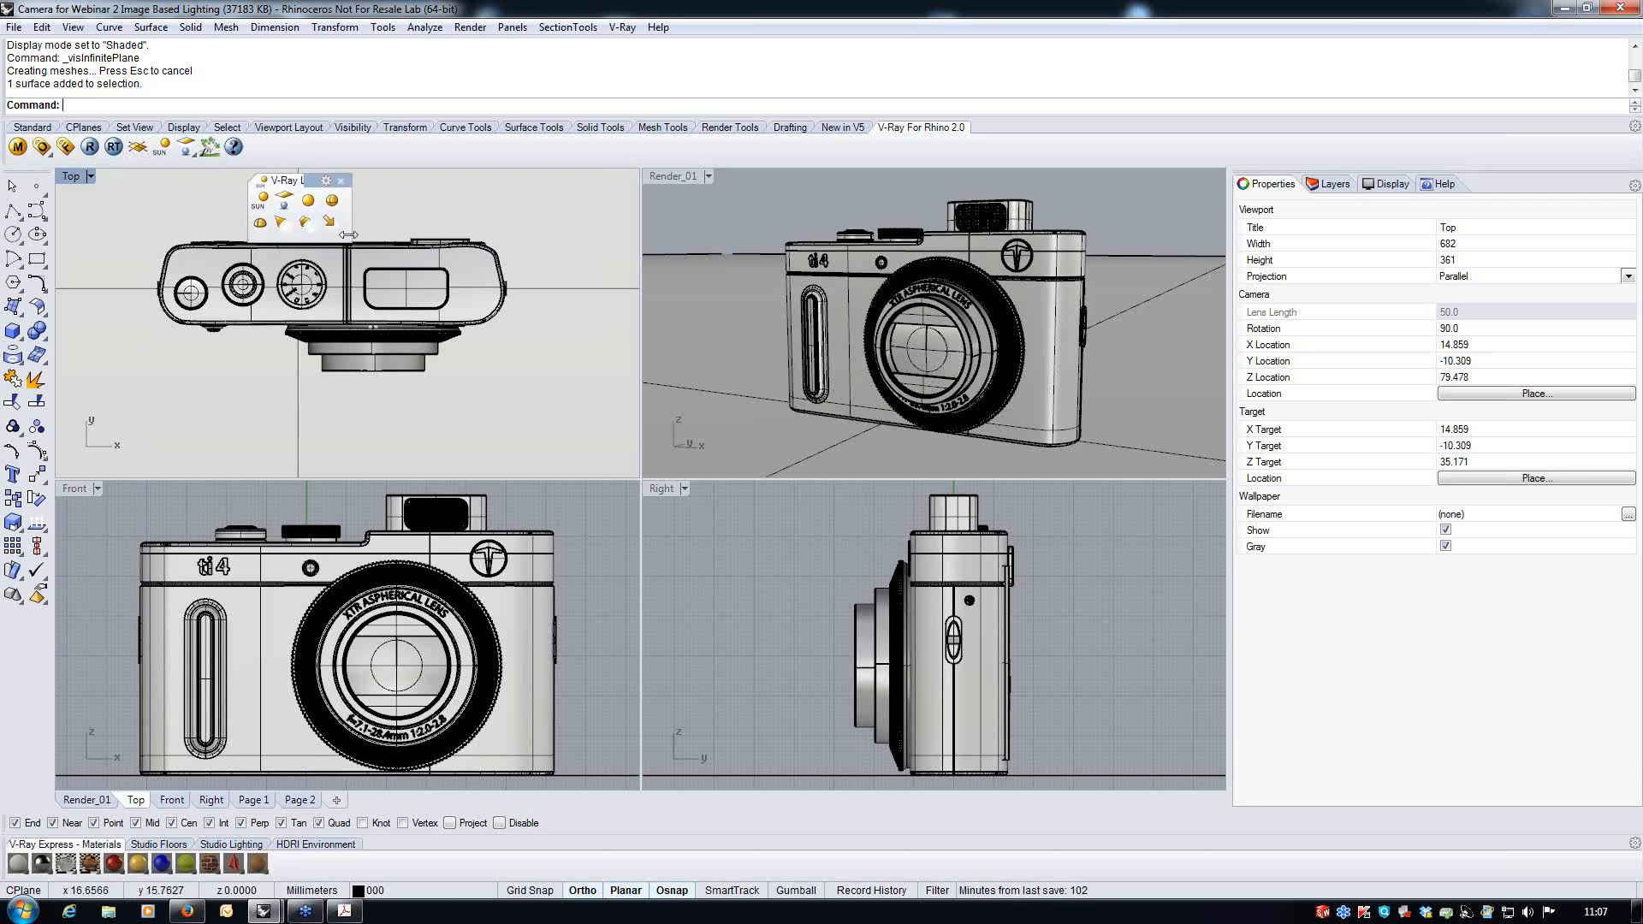
drag(406, 234, 438, 224)
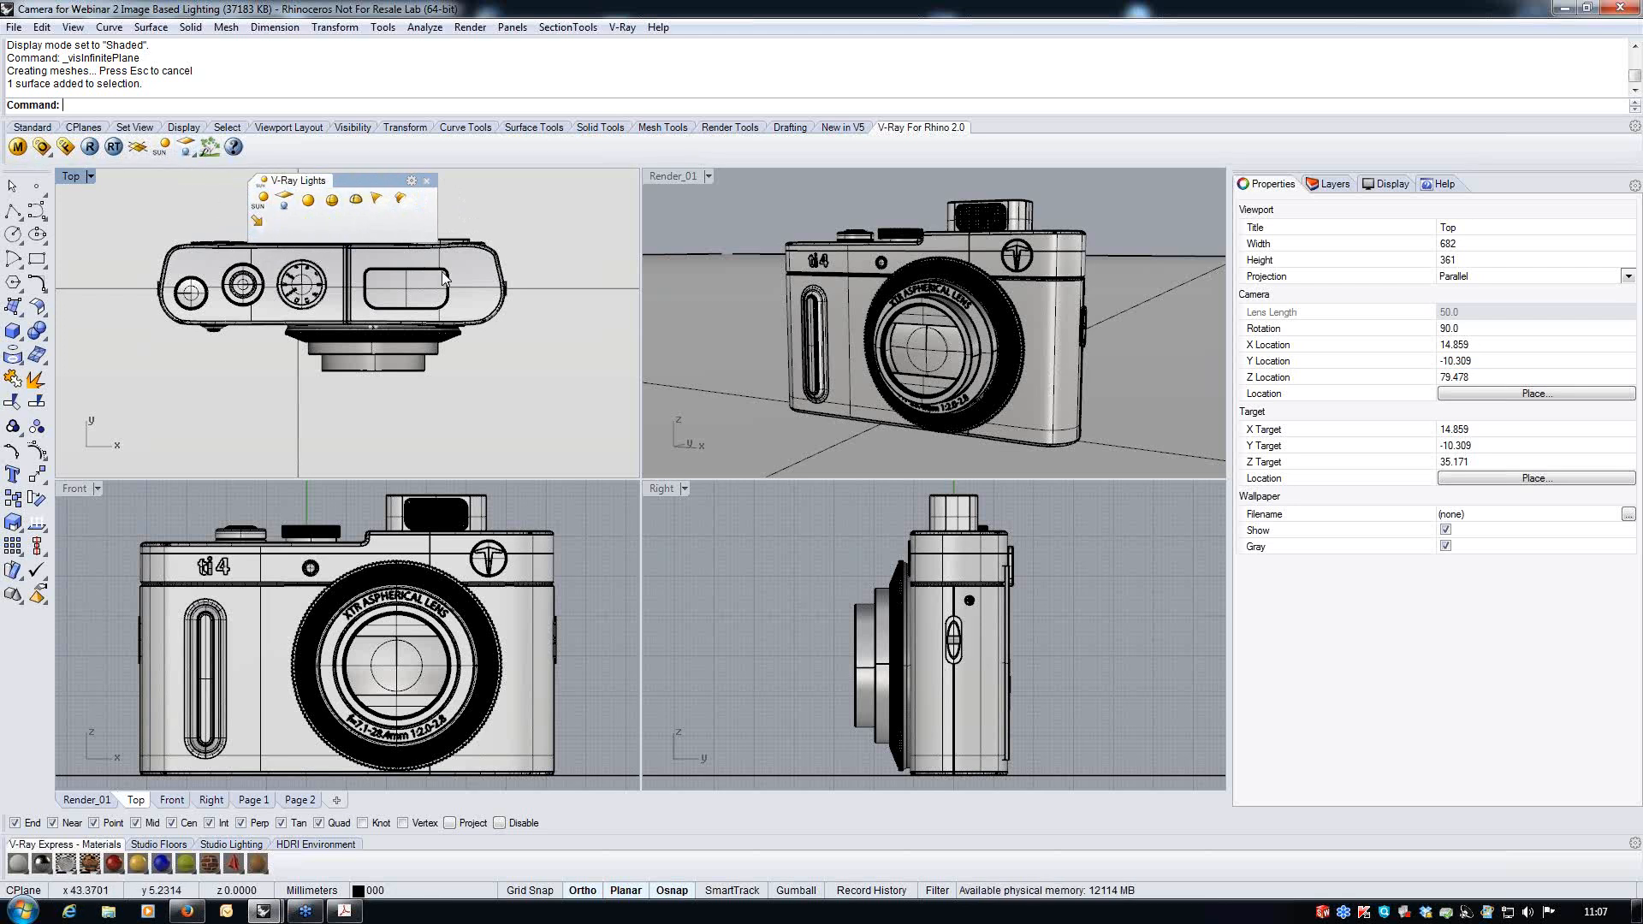
- Create a V-Ray dome light centred on the origin and large enough to surround the camera, with the Top viewport in Wireframe display
click(356, 202)
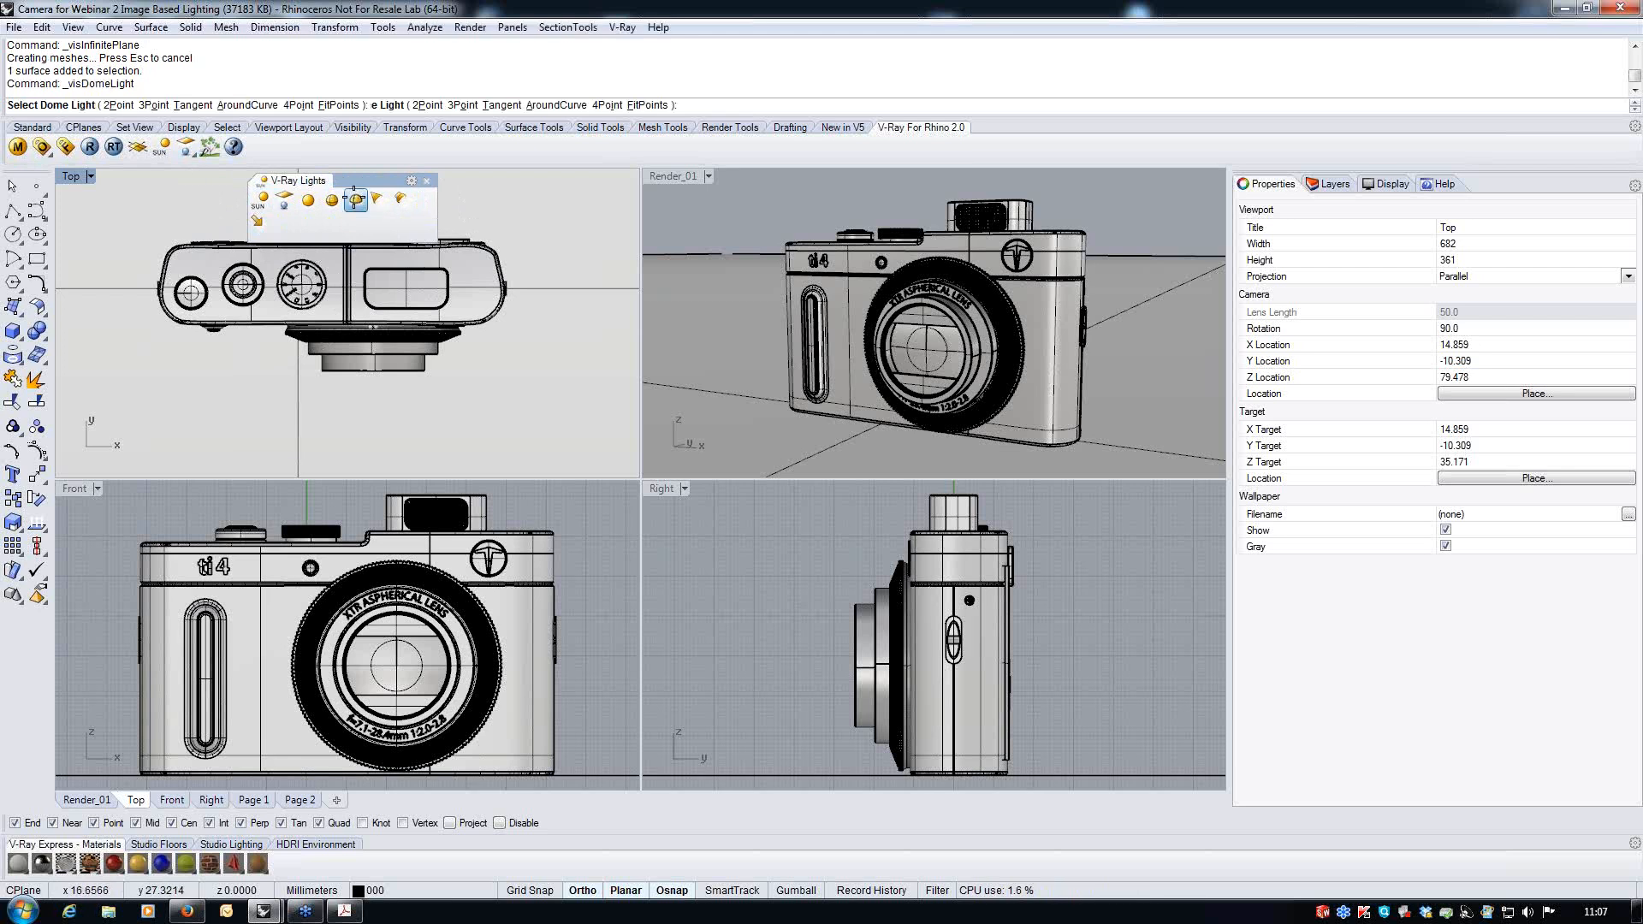
scroll(428, 399, down, 5)
right_drag(421, 399, 309, 376)
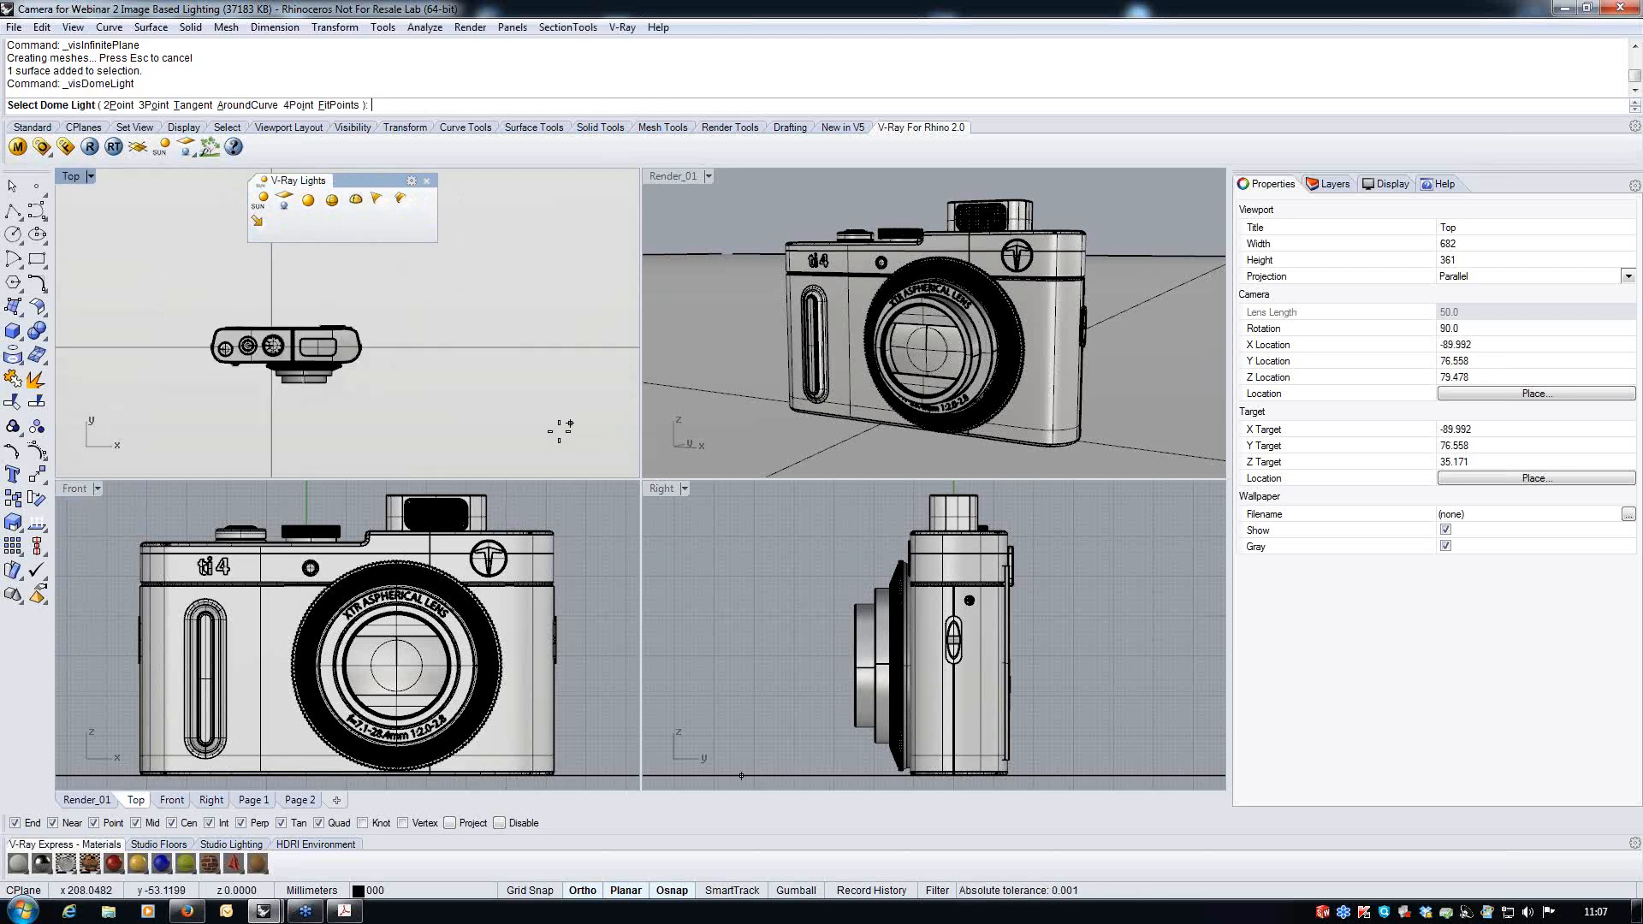
click(90, 176)
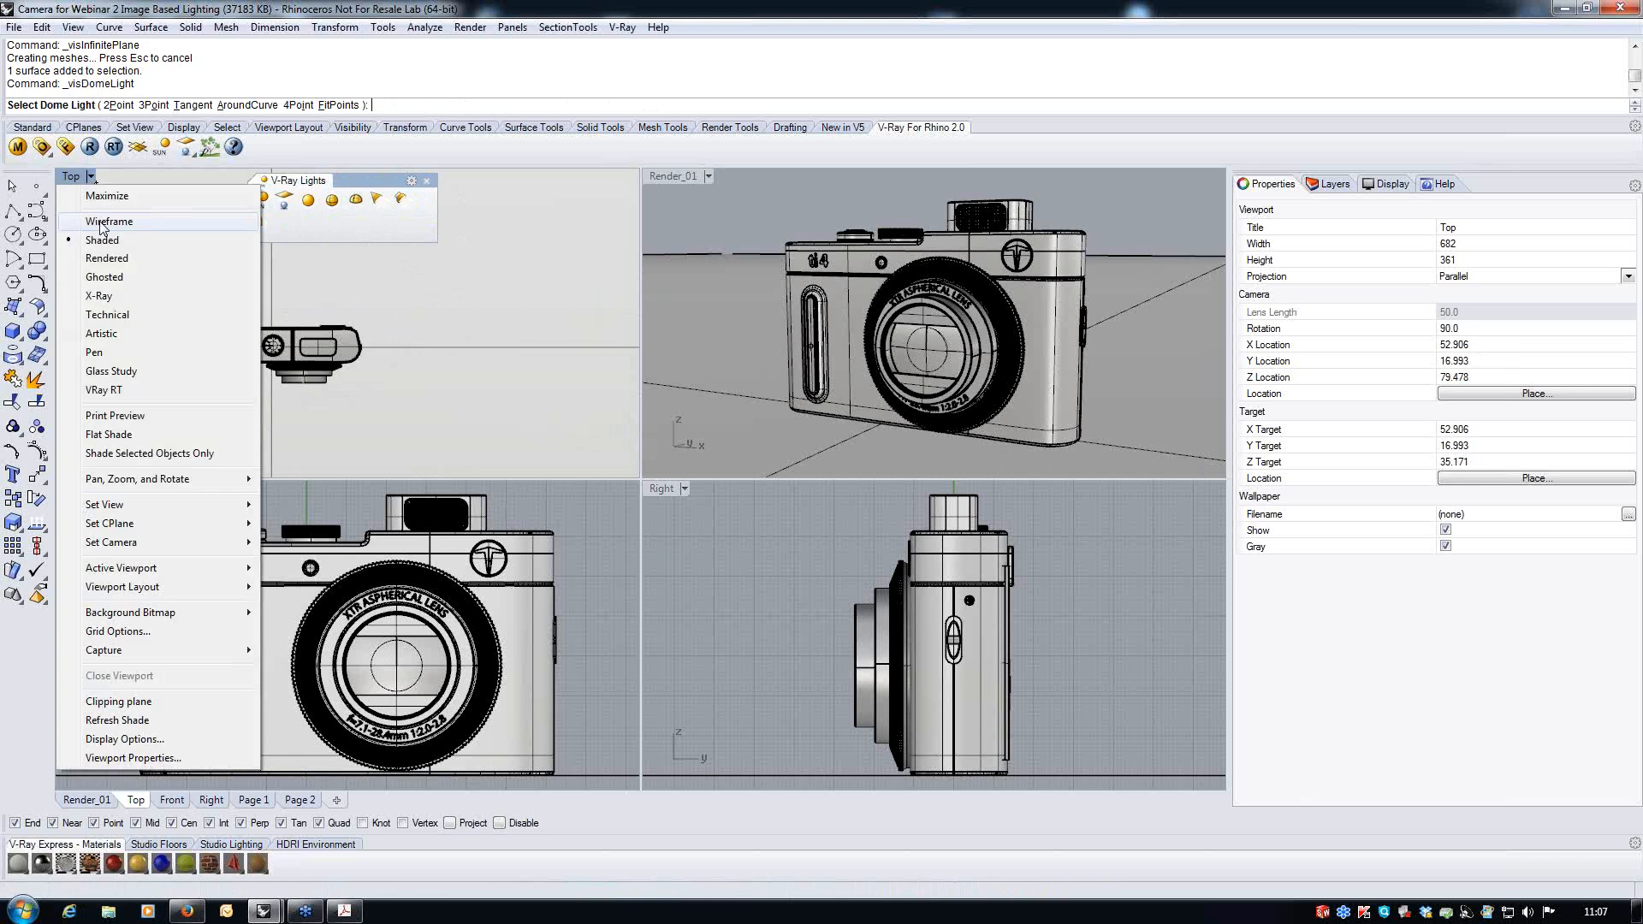
click(101, 221)
right_drag(269, 420, 292, 423)
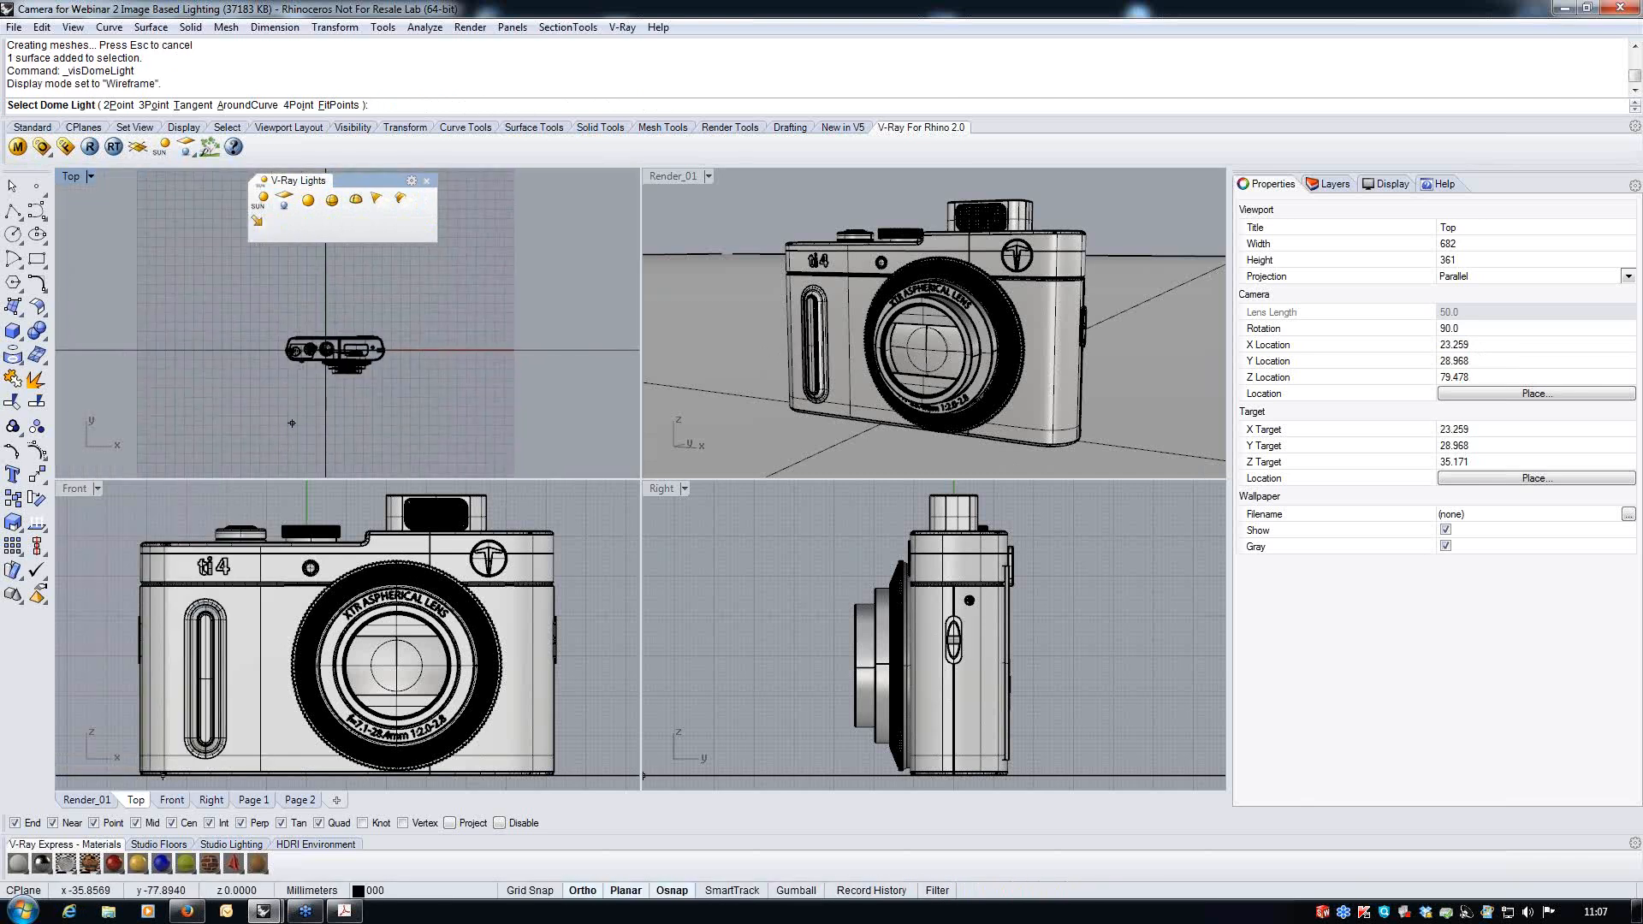
text(0)
key(Return)
scroll(329, 423, down, 2)
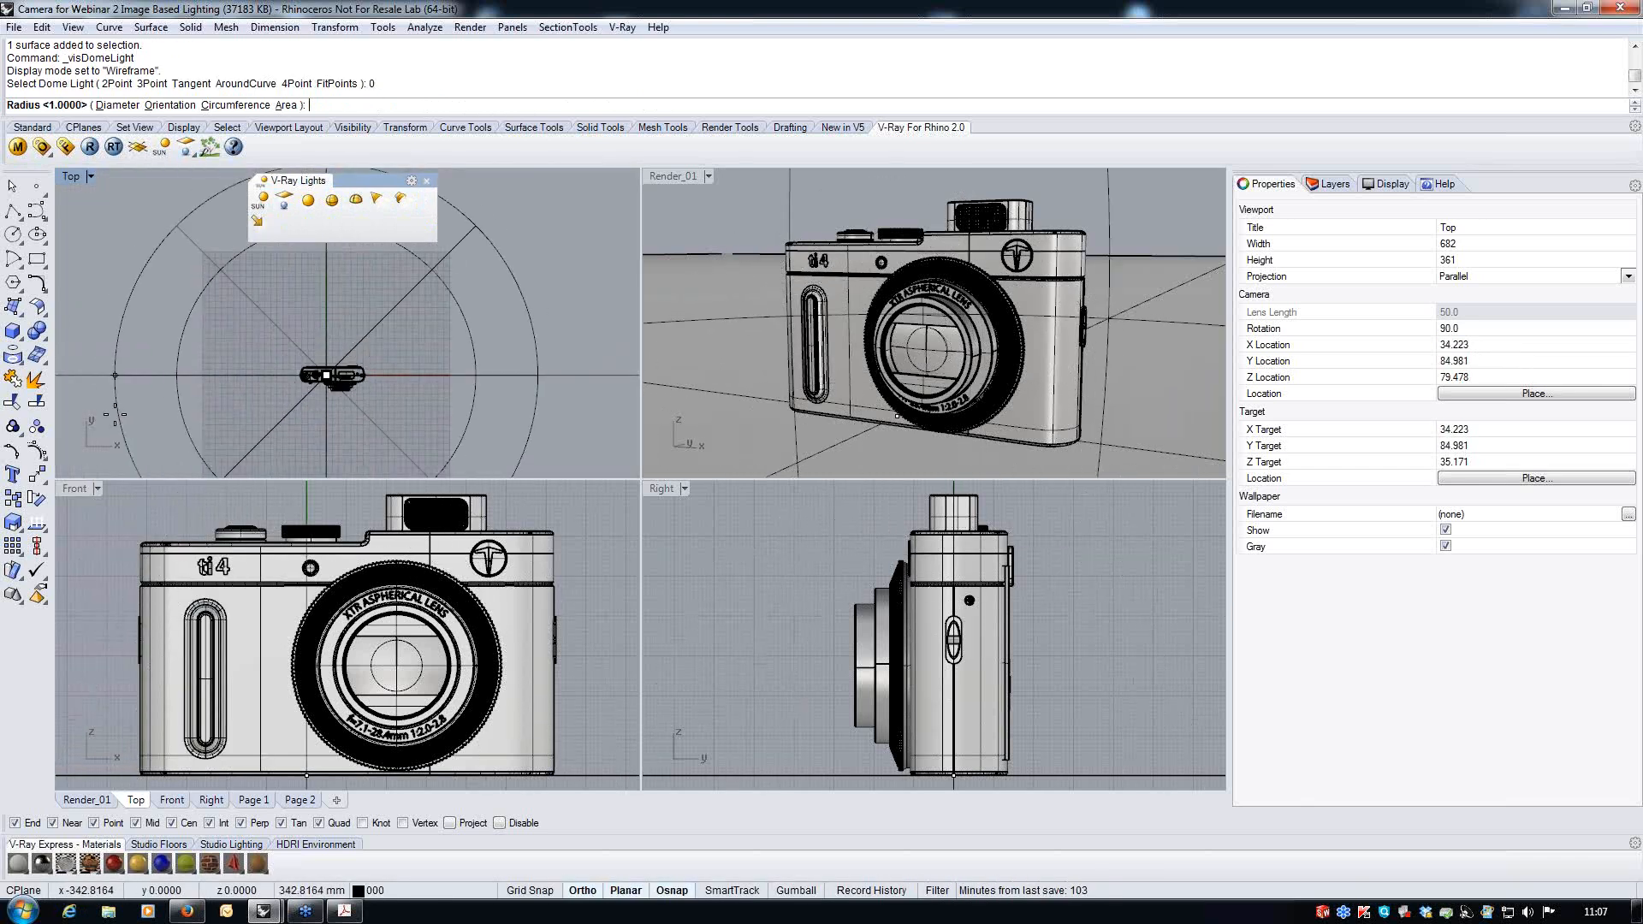
scroll(265, 390, down, 5)
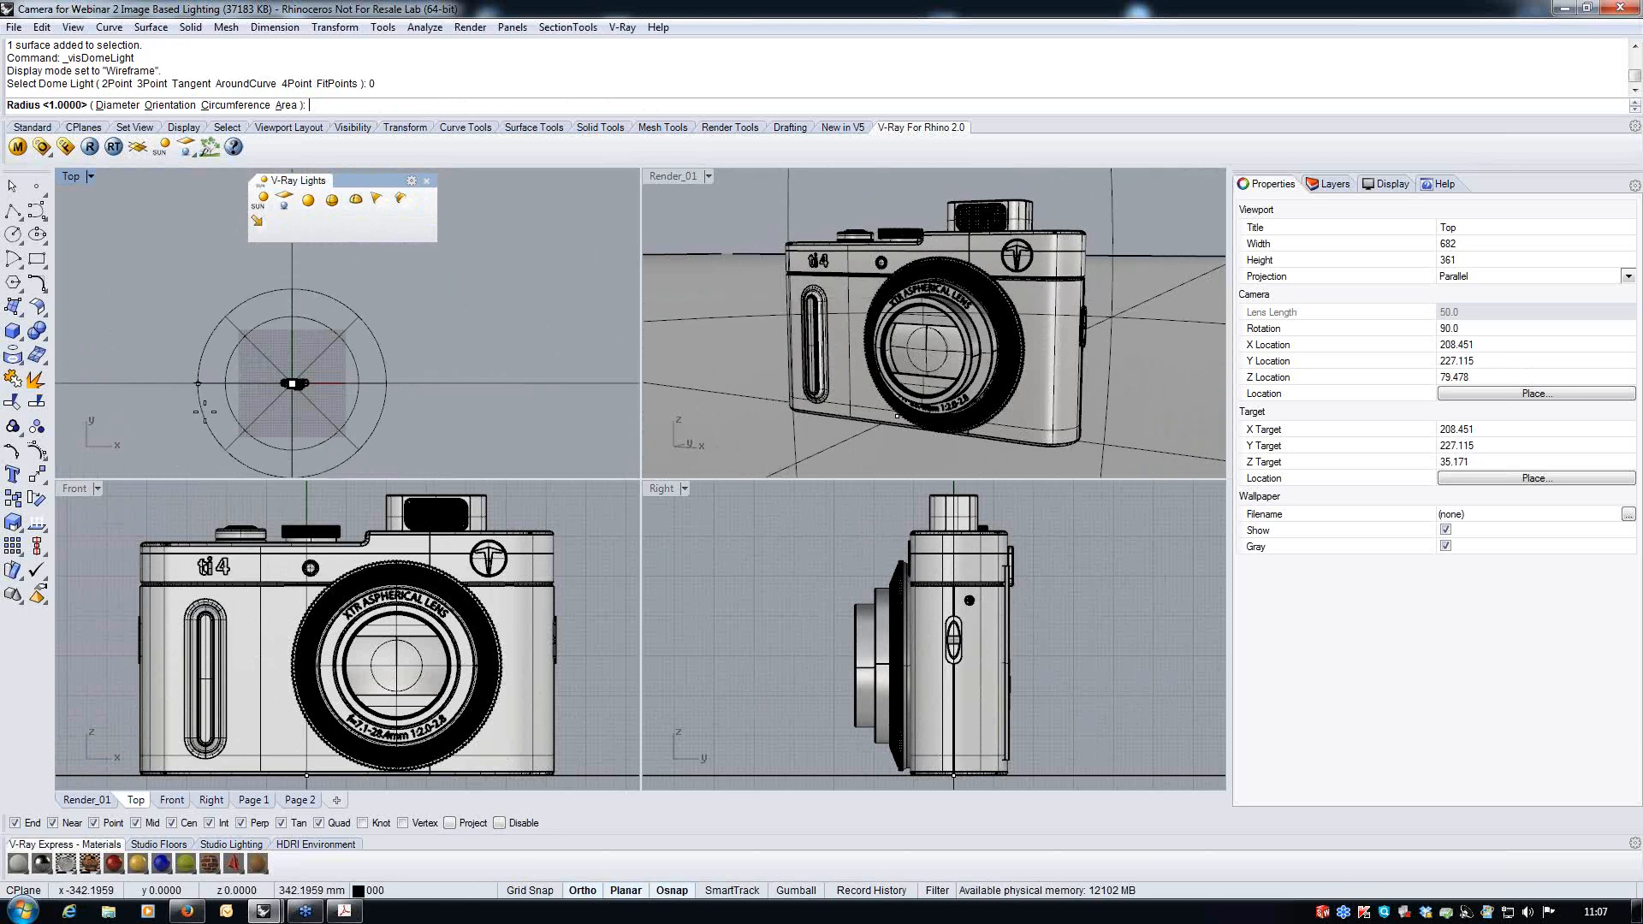
click(315, 427)
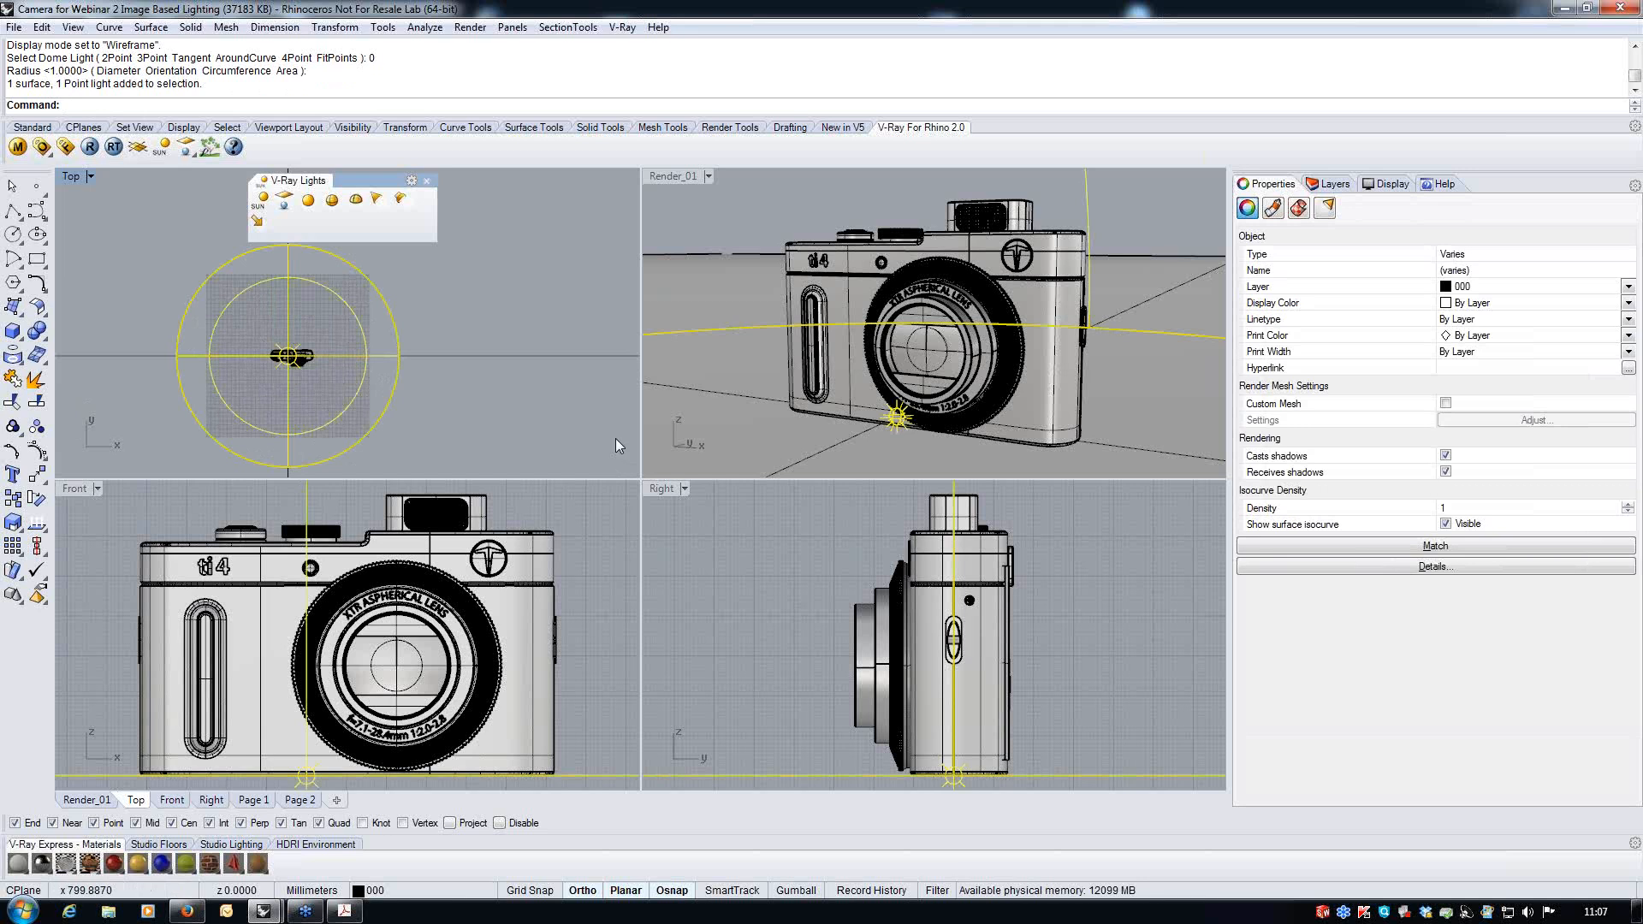
- Examine the dome light around the camera in the Render_01 viewport
scroll(944, 364, down, 5)
scroll(942, 358, down, 8)
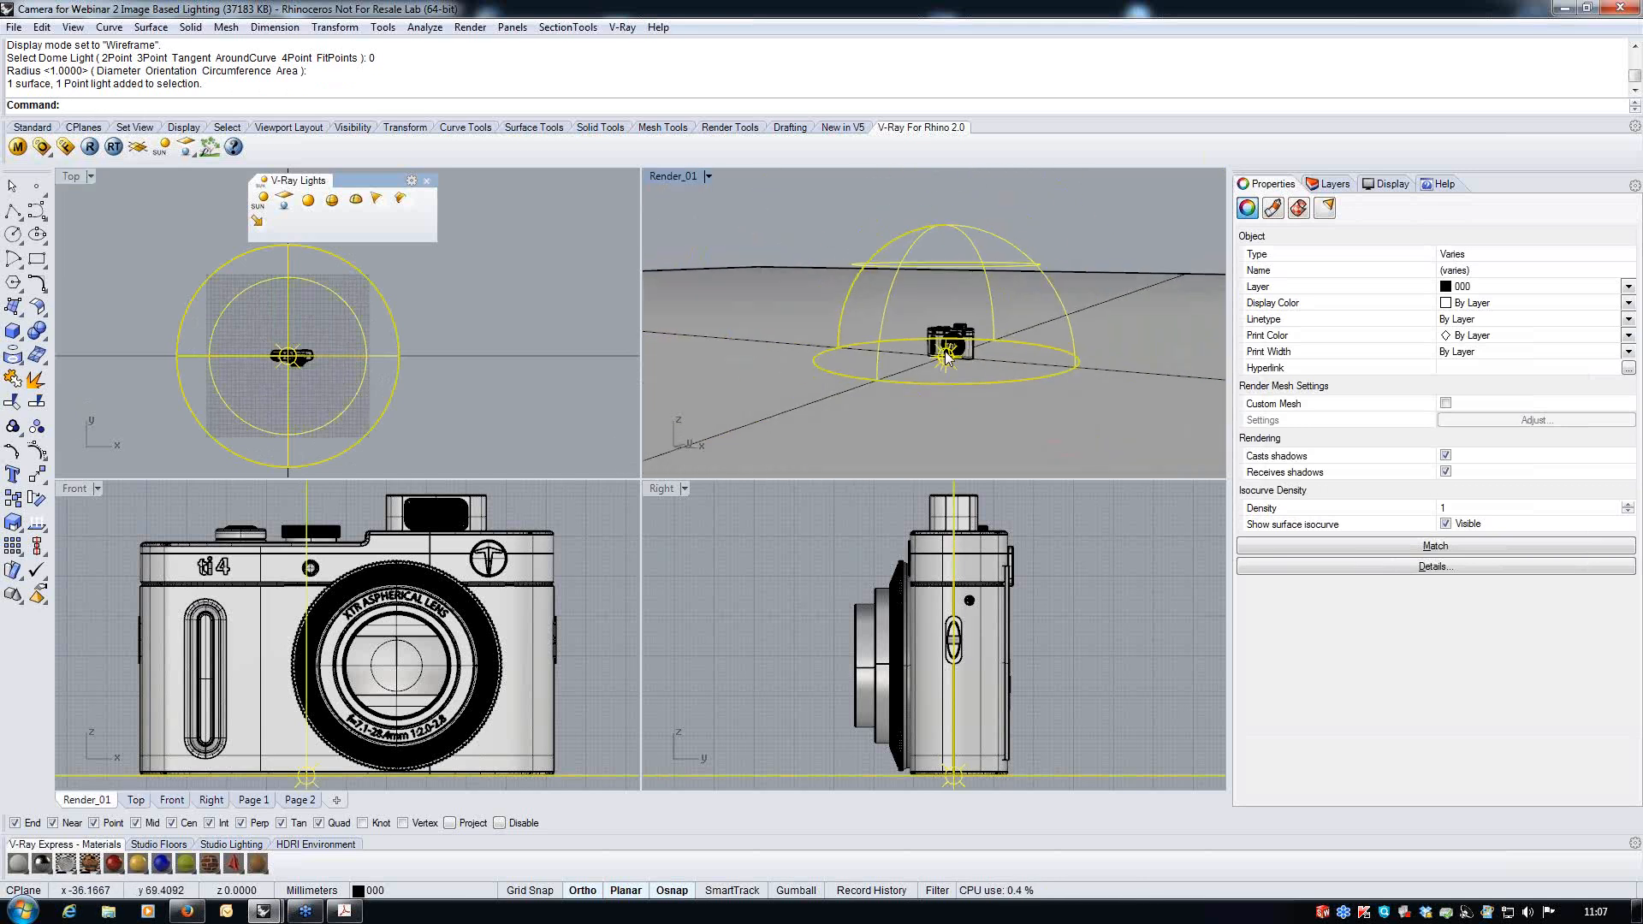
mouse_move(969, 362)
right_down()
mouse_move(969, 323)
mouse_move(958, 426)
mouse_move(962, 364)
right_up()
scroll(962, 364, up, 4)
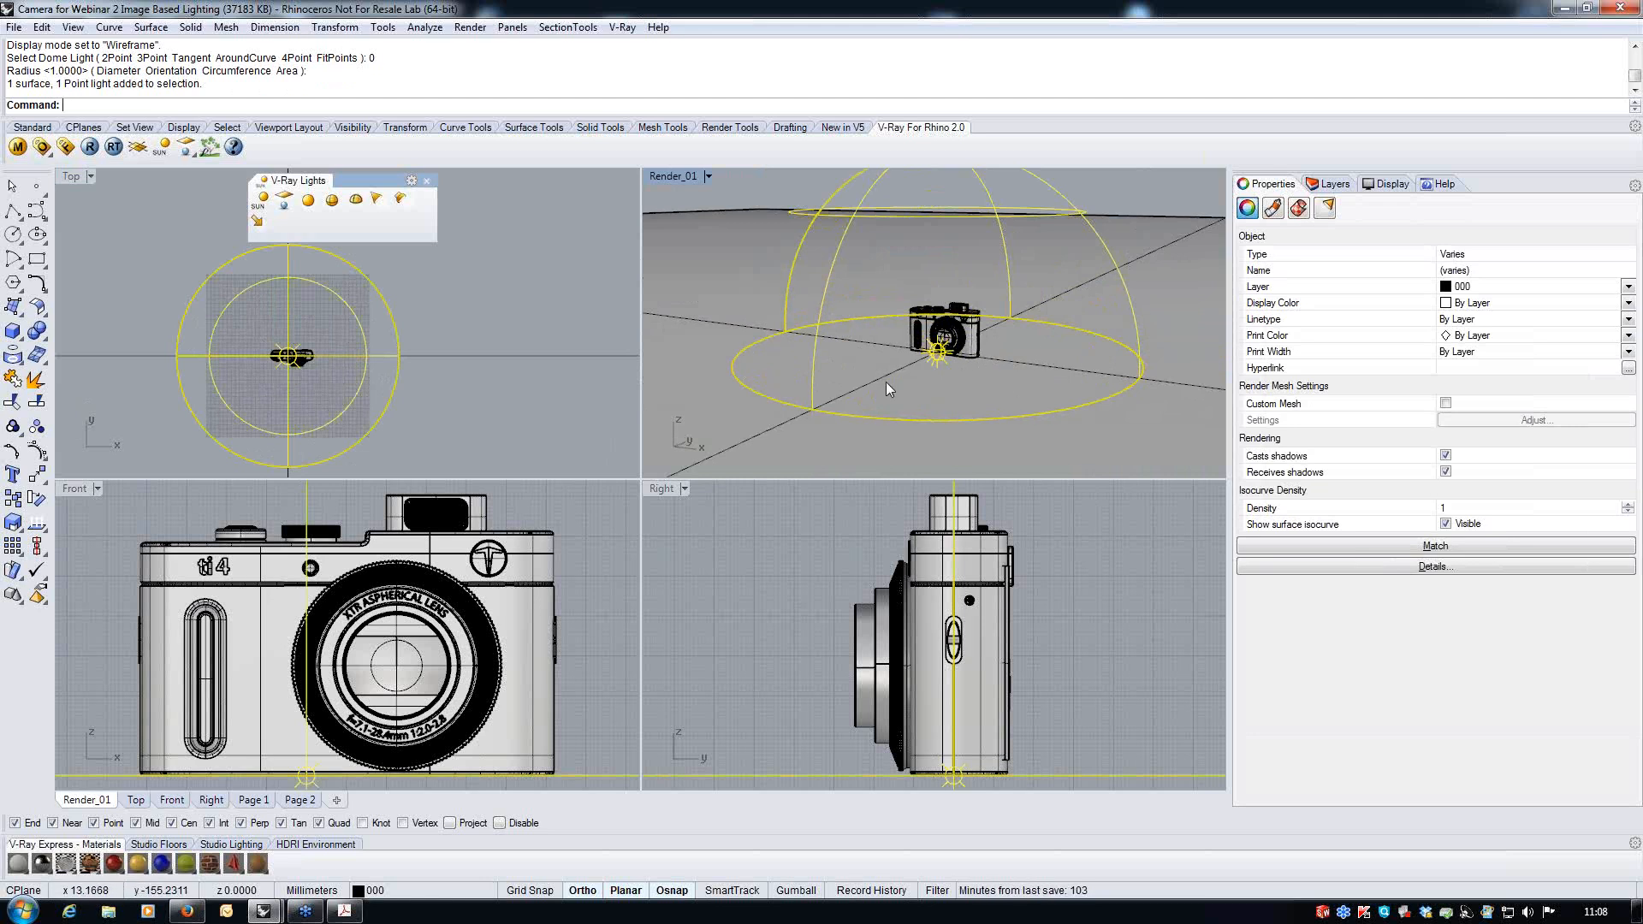
- Restore the Render_01 named view in its viewport and display the selected dome light's V-Ray light settings
click(708, 177)
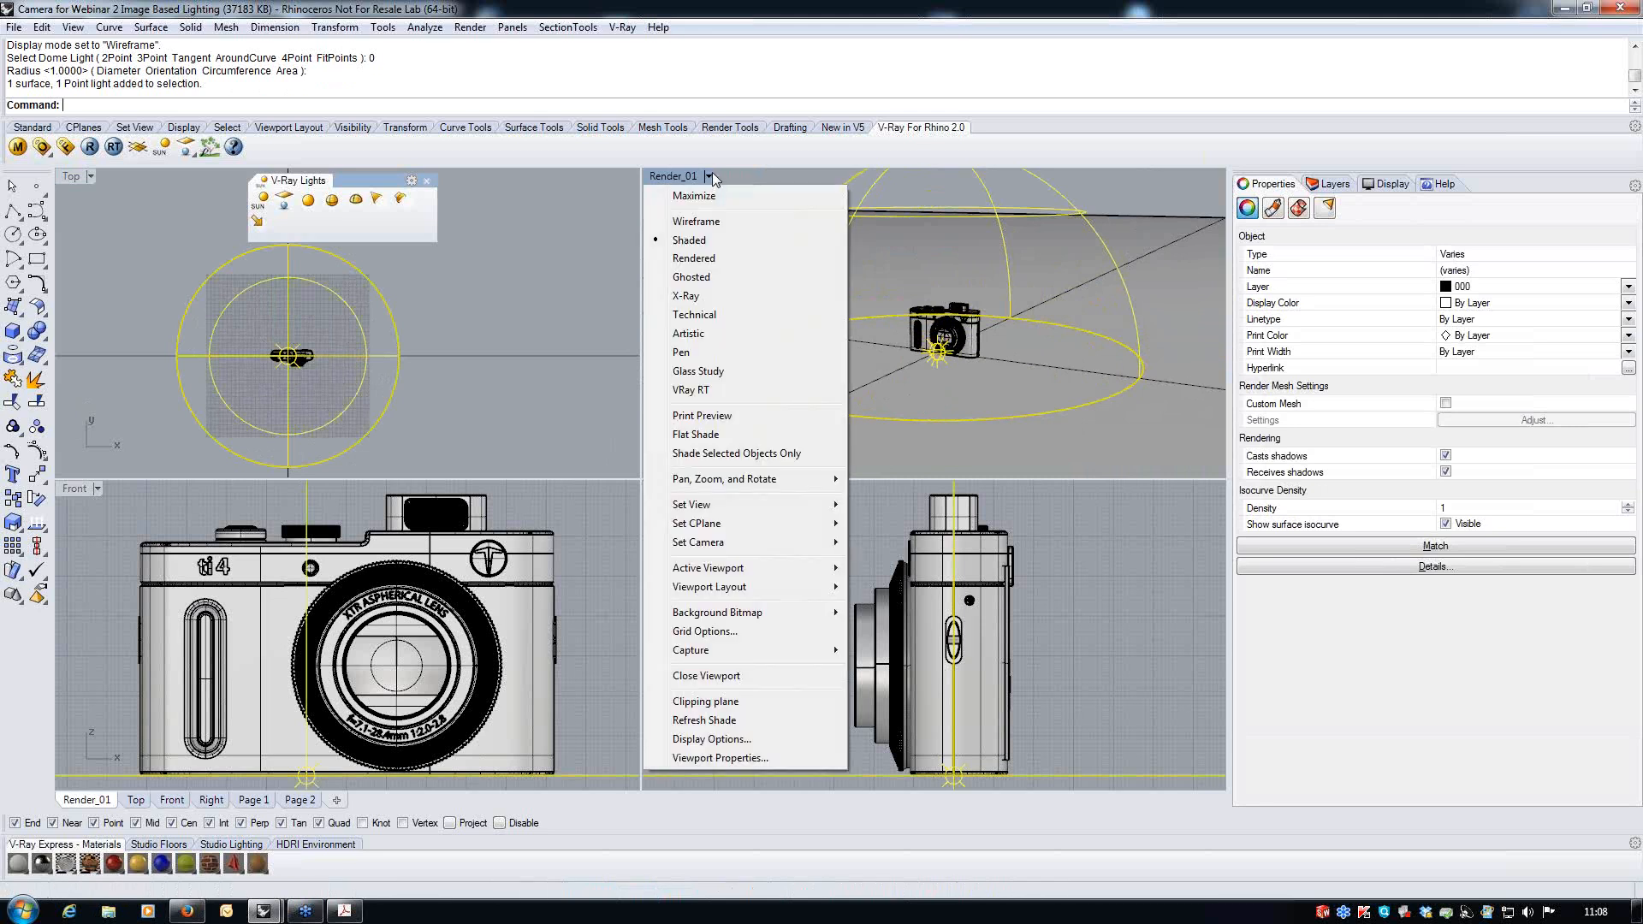
click(749, 173)
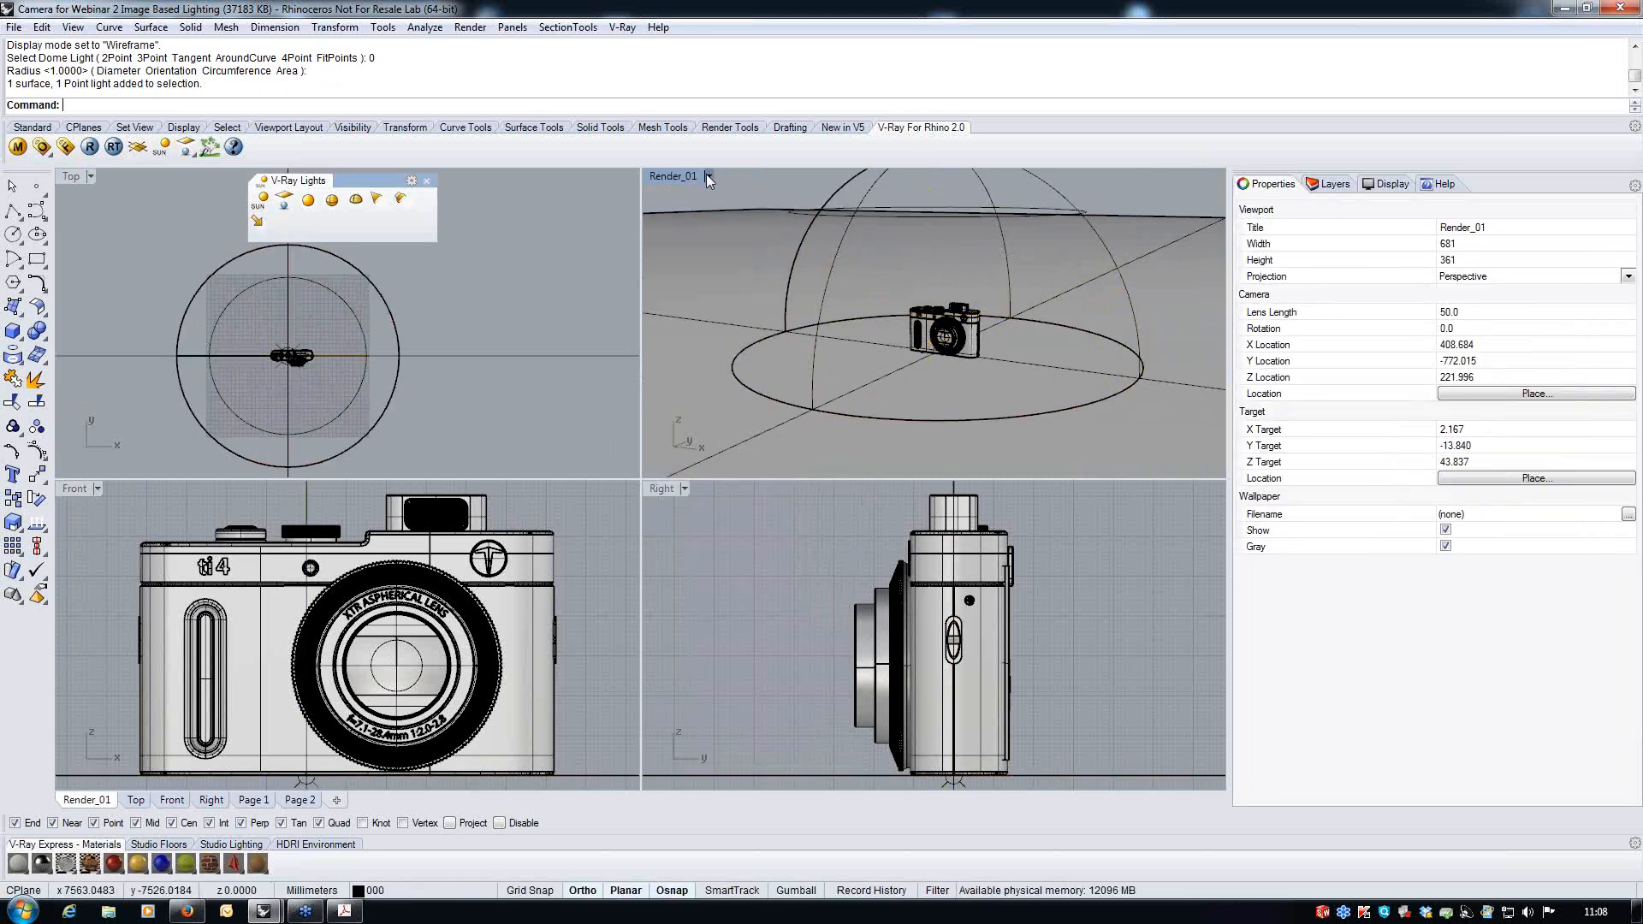
click(709, 177)
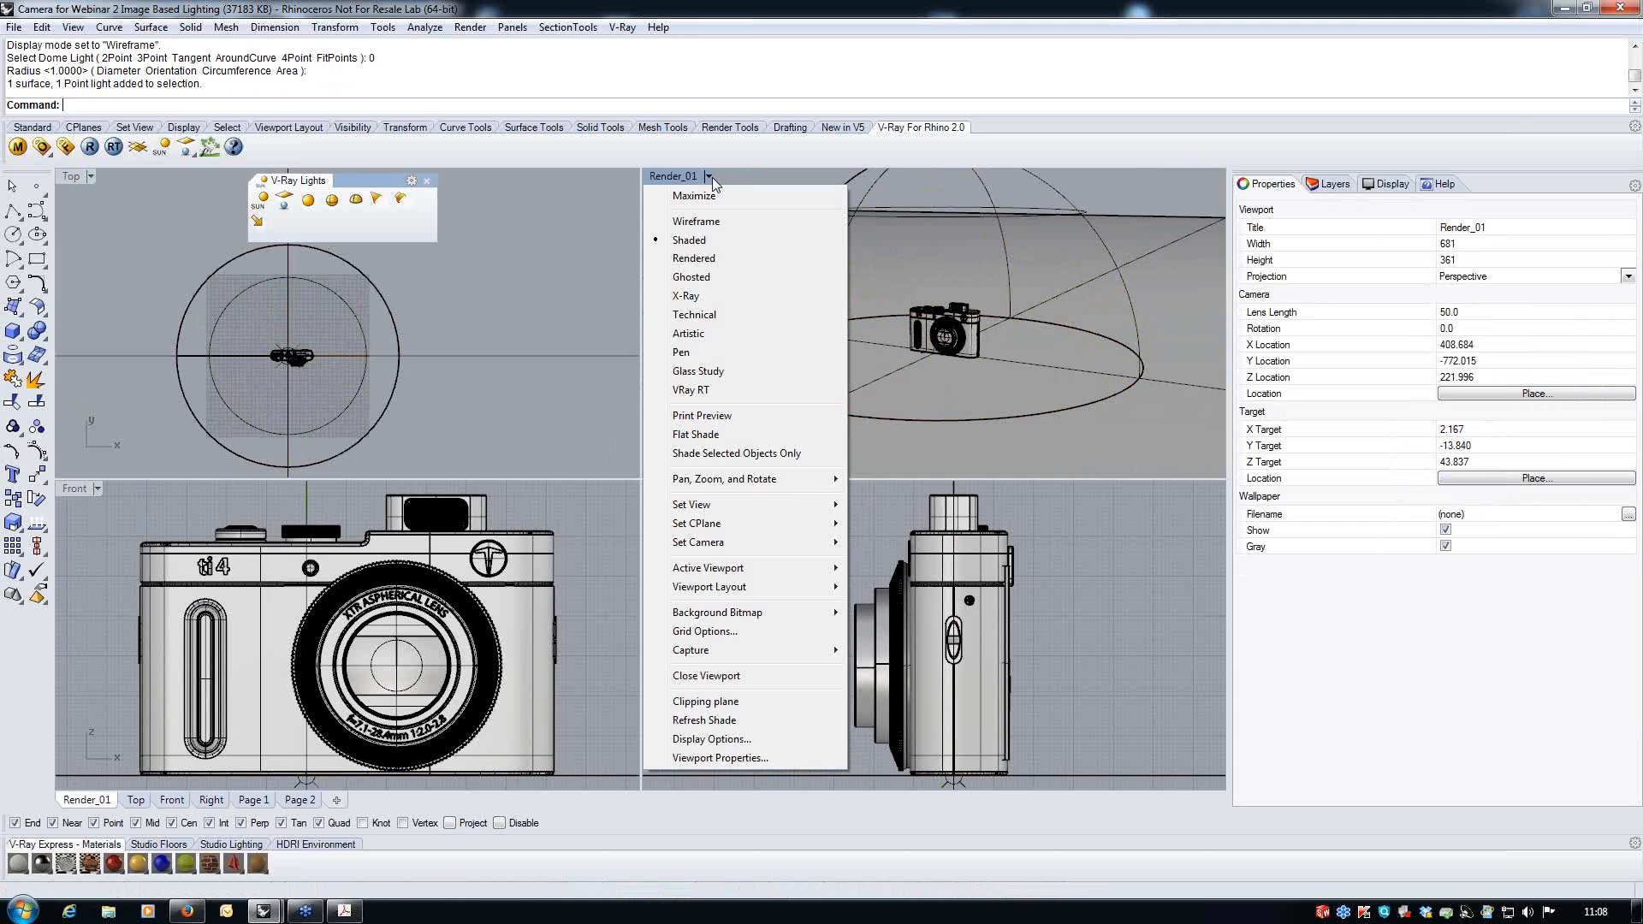
mouse_move(791, 509)
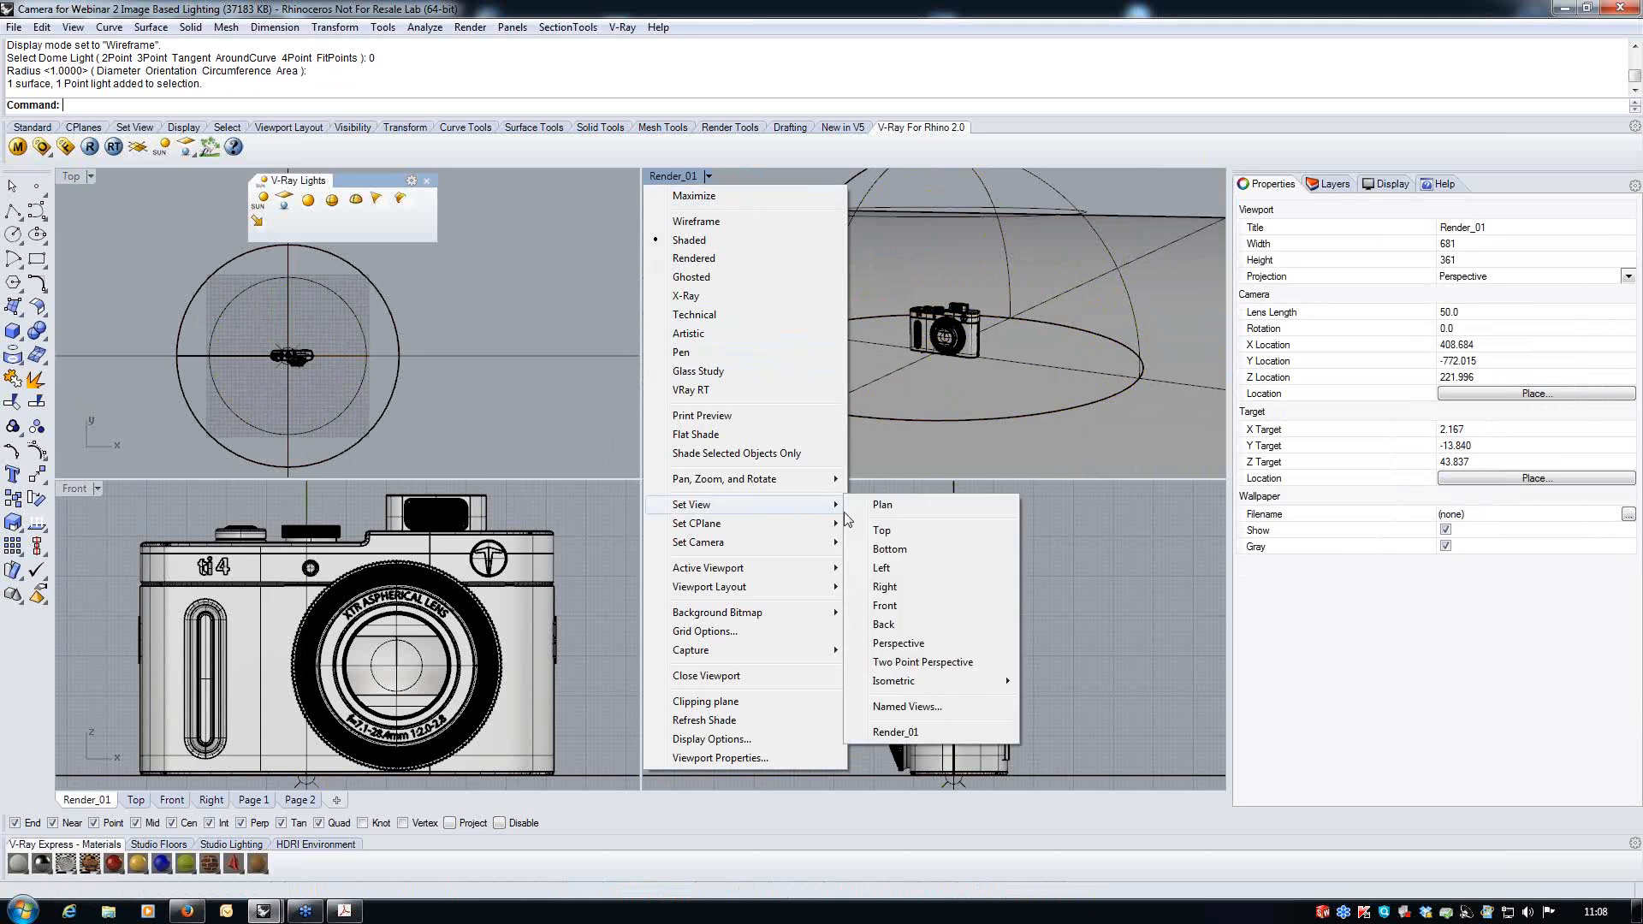
click(905, 732)
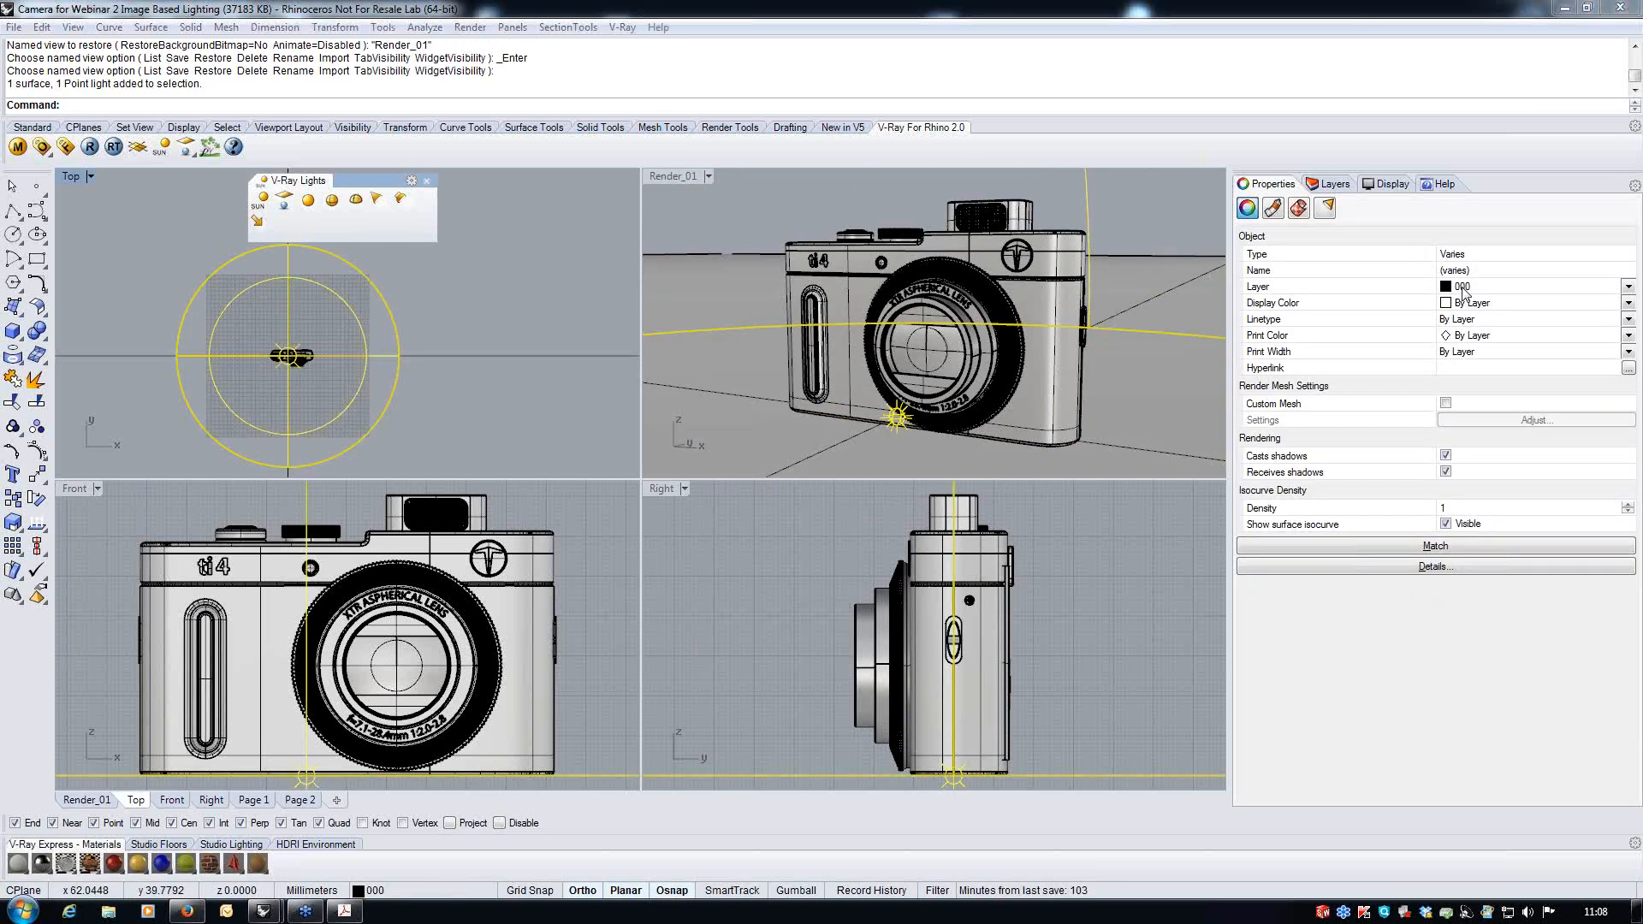
click(1323, 214)
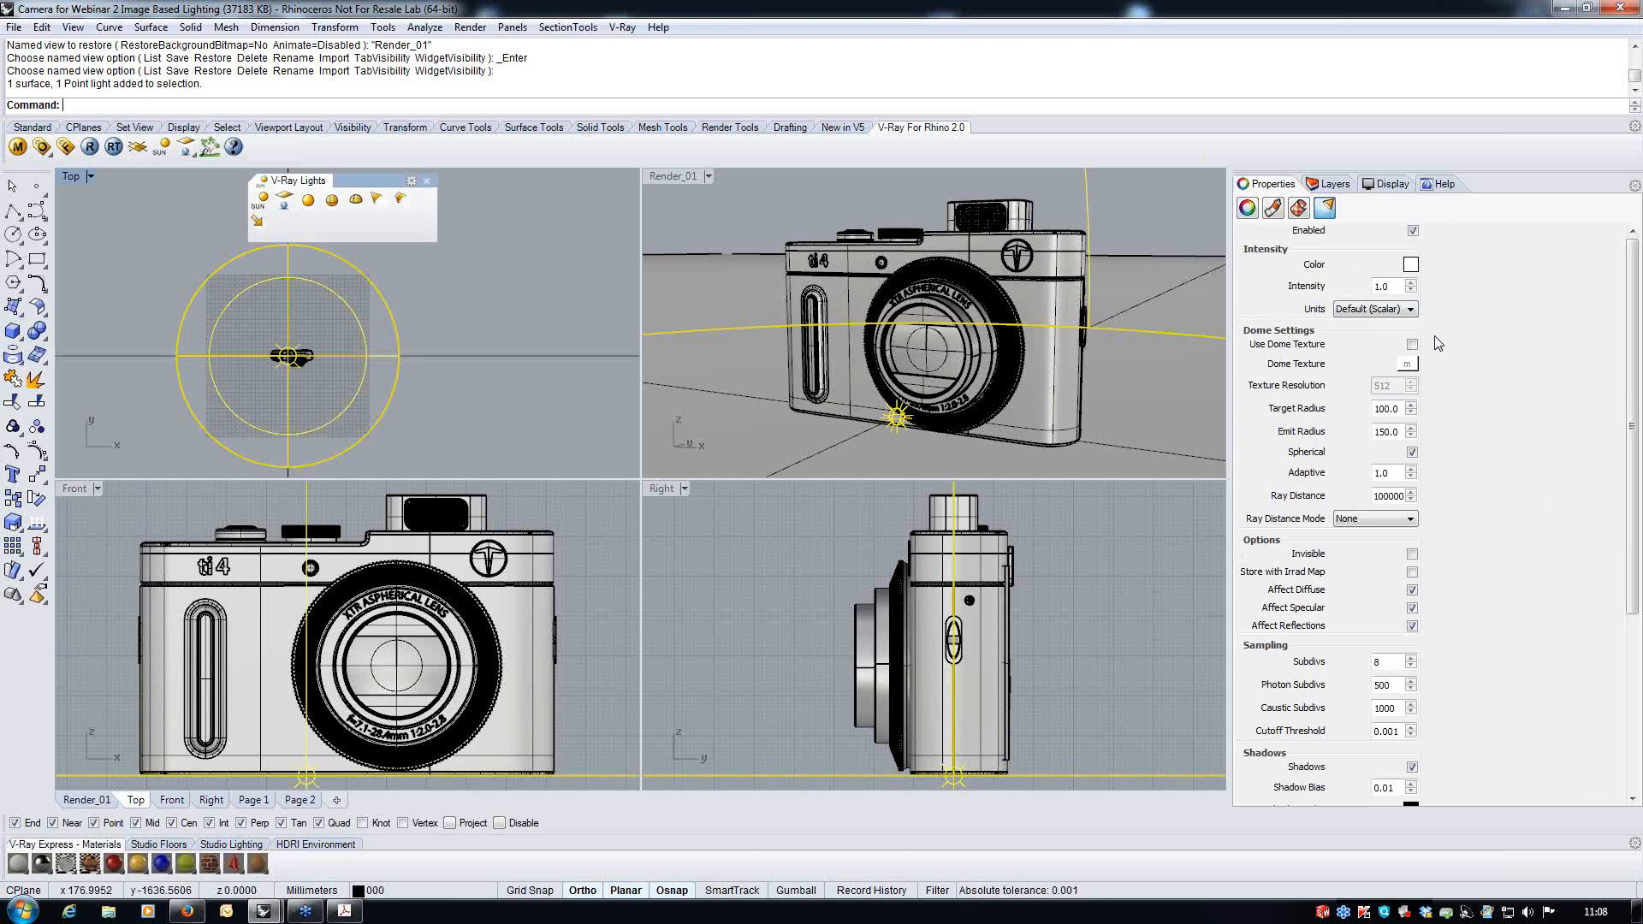
- Switch to Adobe Acrobat Pro and show the Webinar 2 presentation in full-screen mode
click(349, 912)
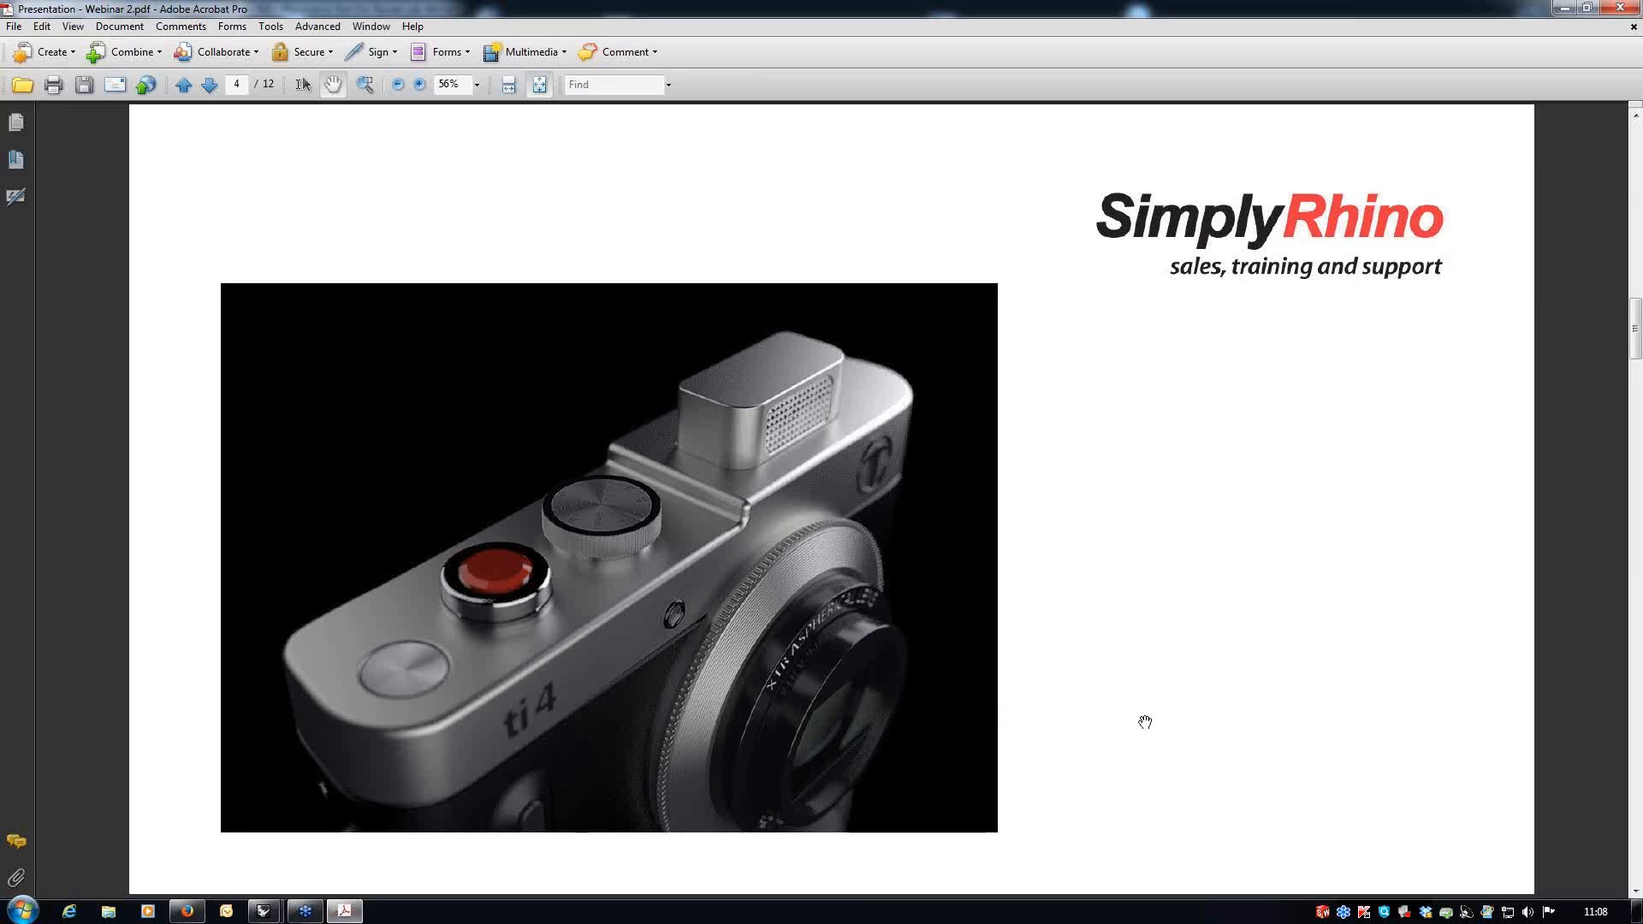
key(ctrl+l)
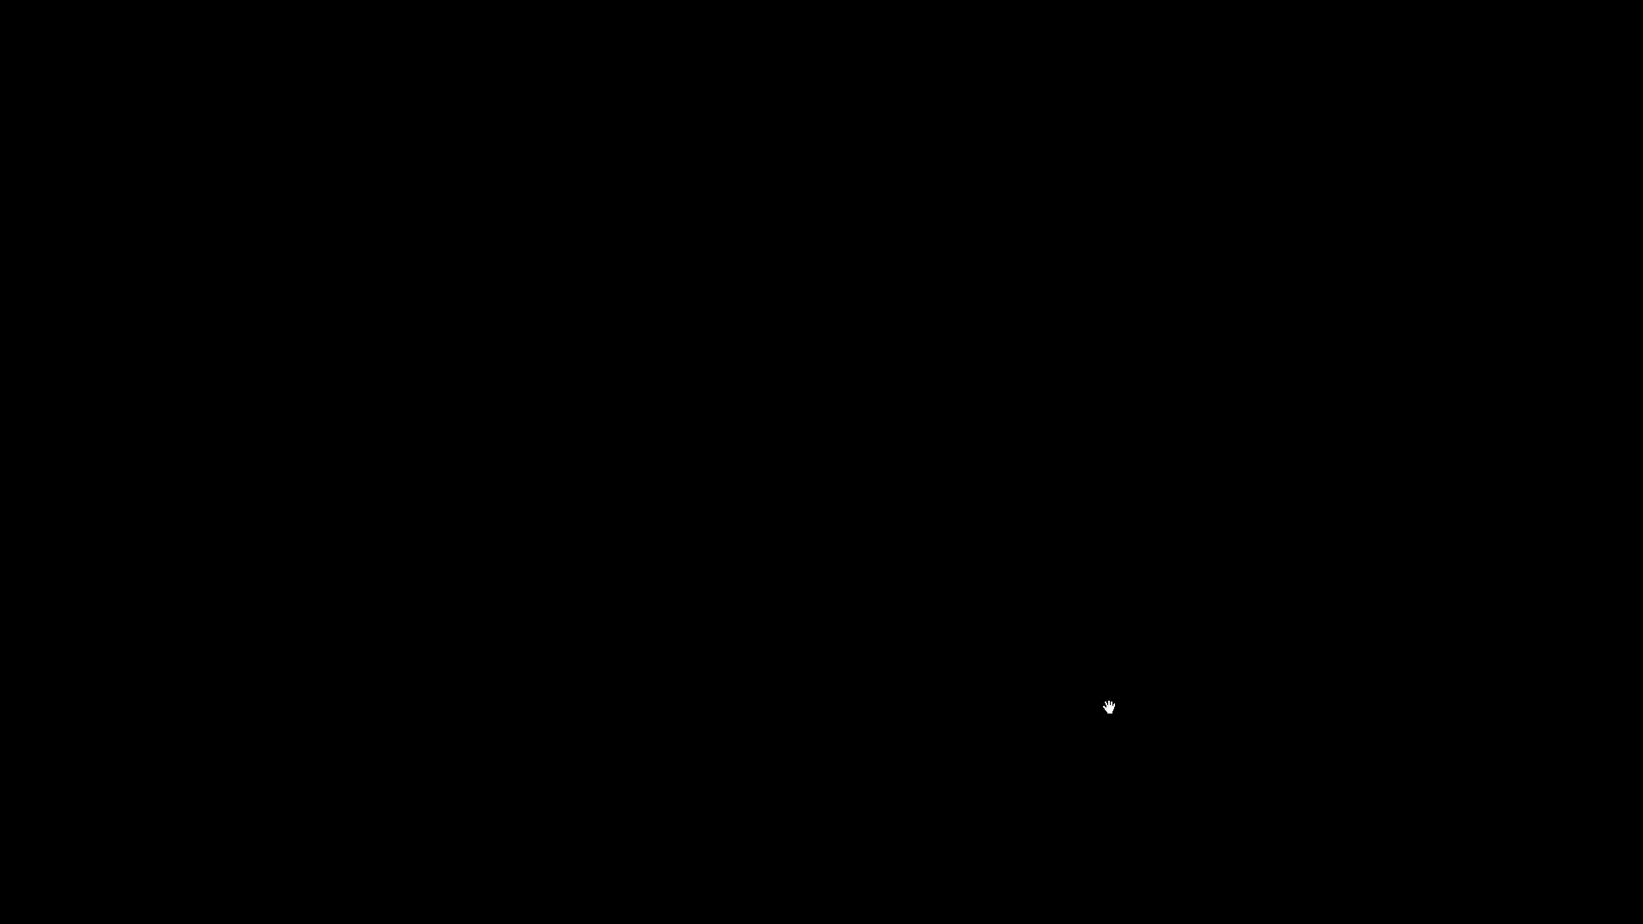
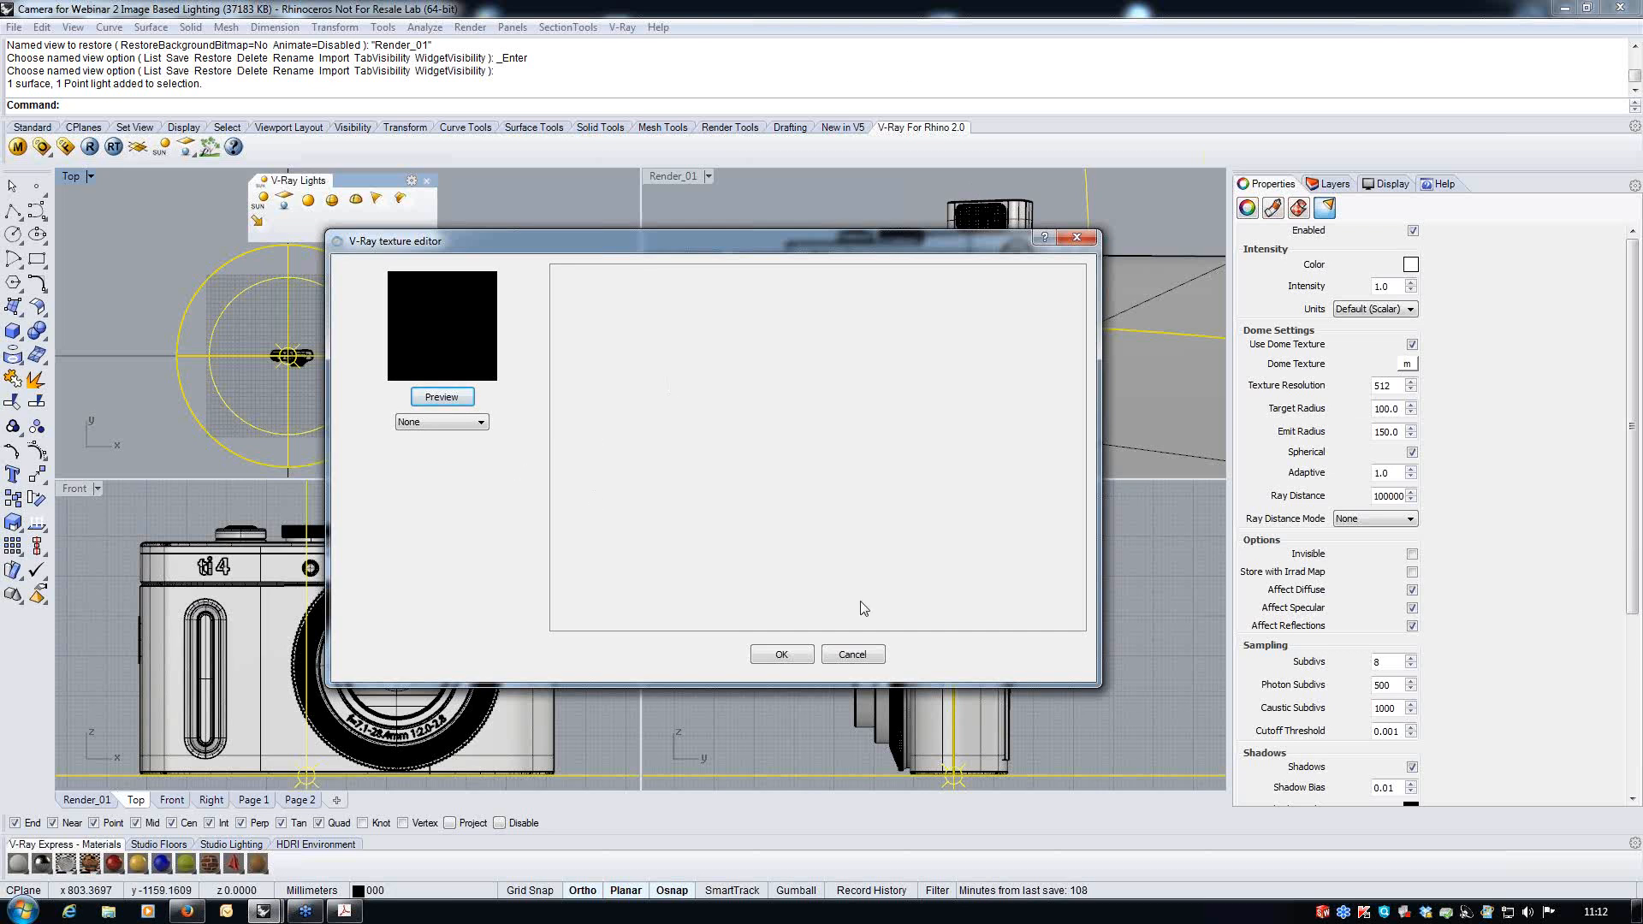
- Set the dome light's texture to TexBitmap and load the studio010 image from the Studio Lighting folder
click(462, 421)
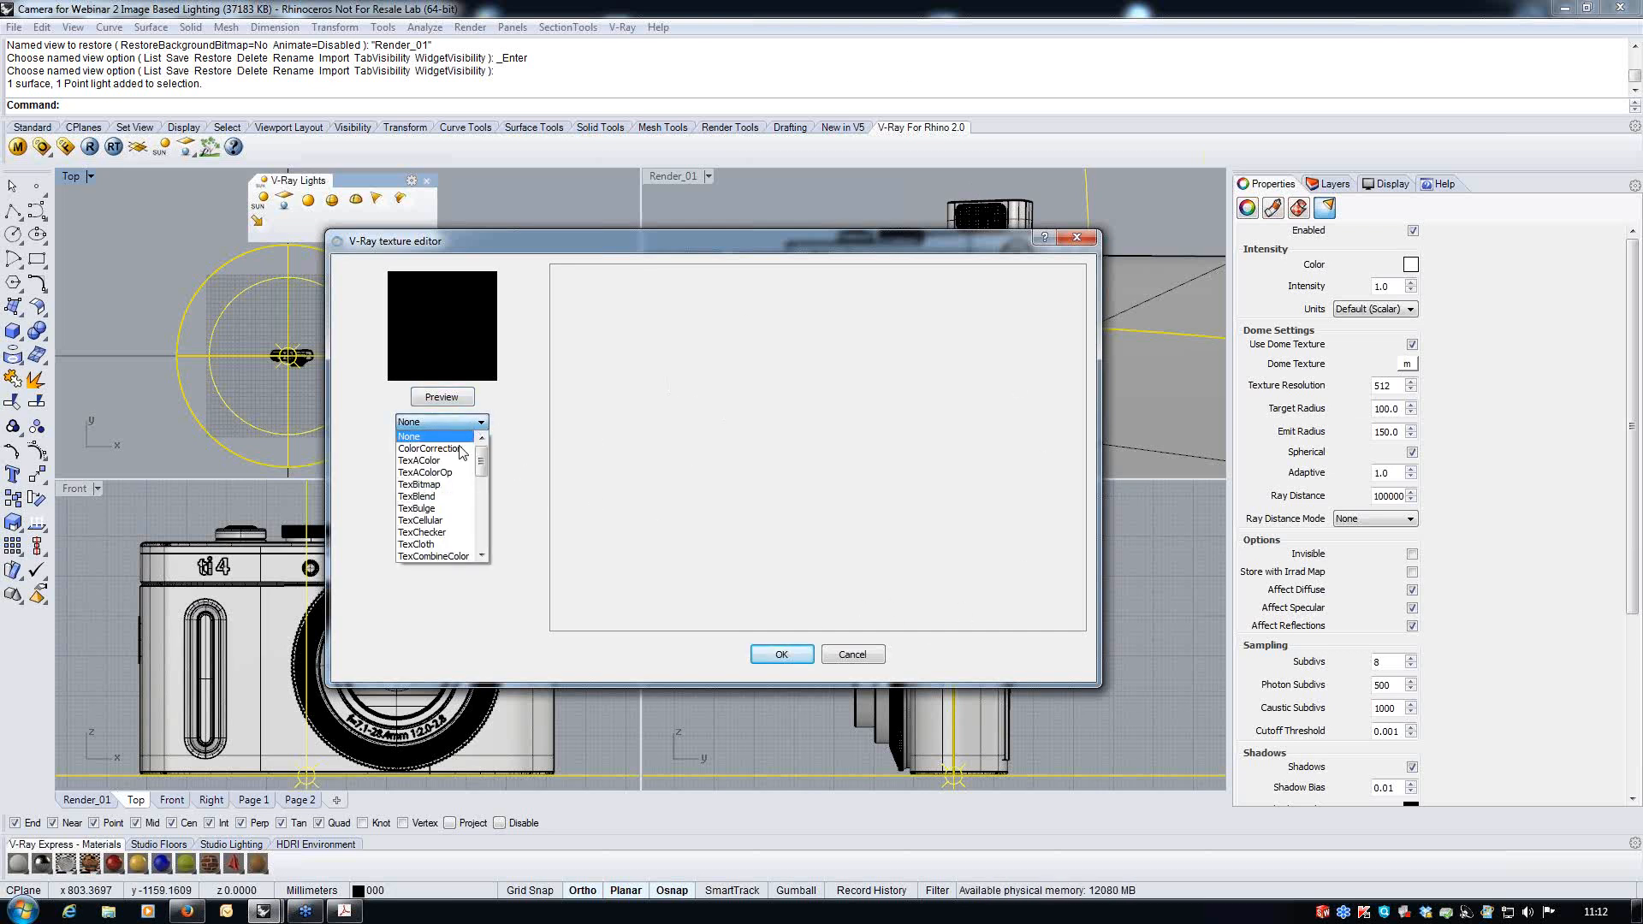
click(440, 485)
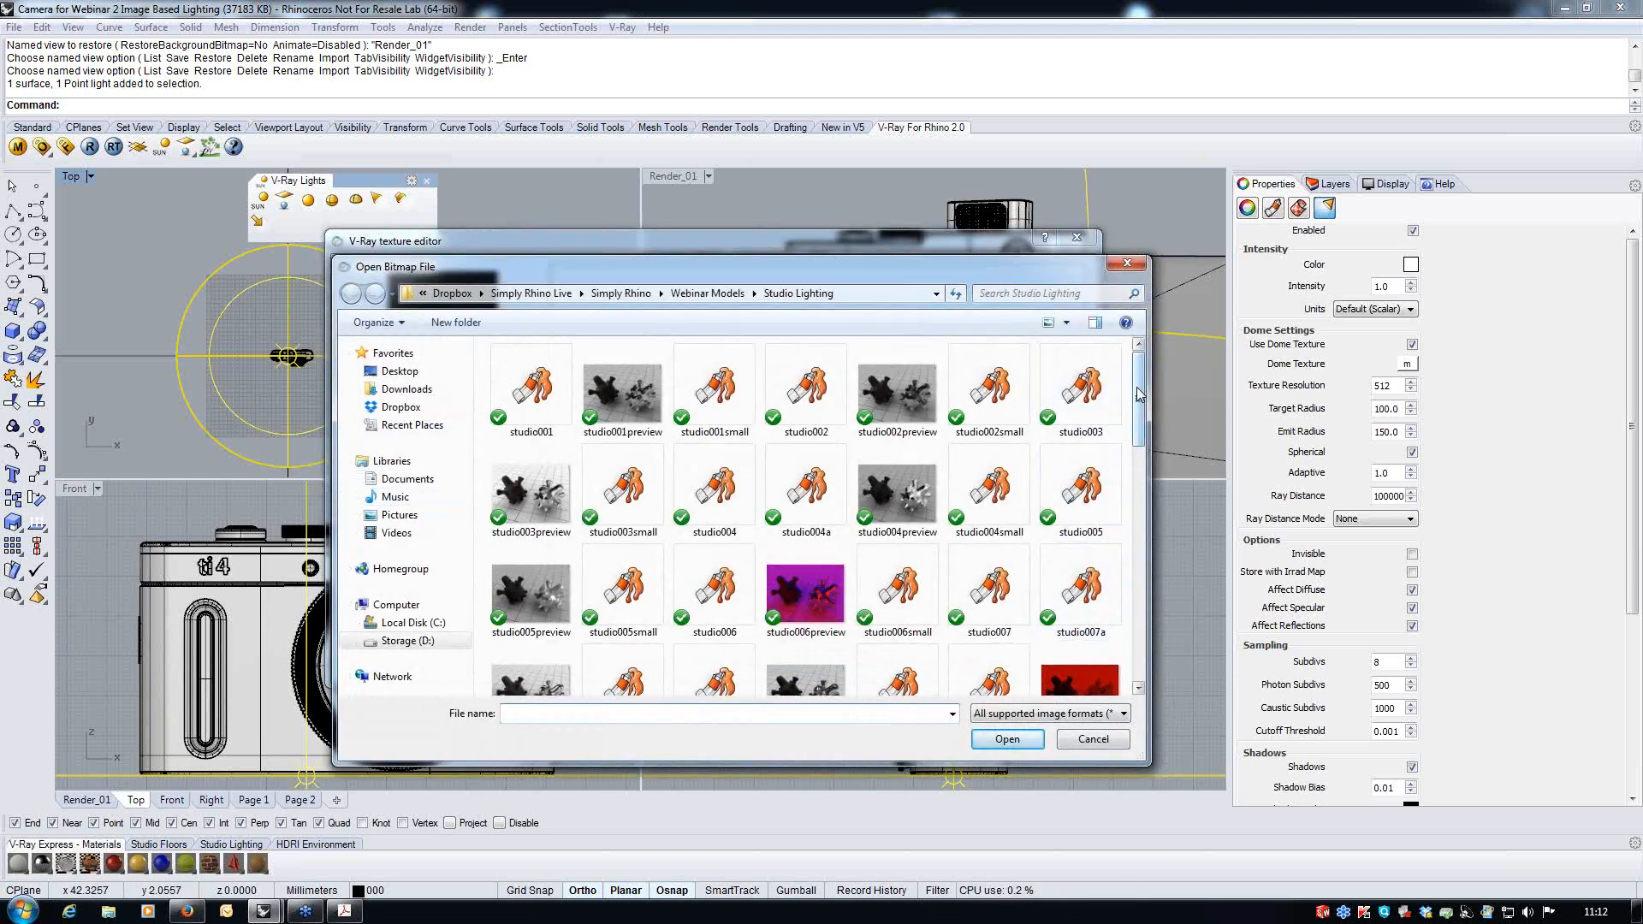
scroll(1125, 432, down, 5)
scroll(1138, 437, down, 1)
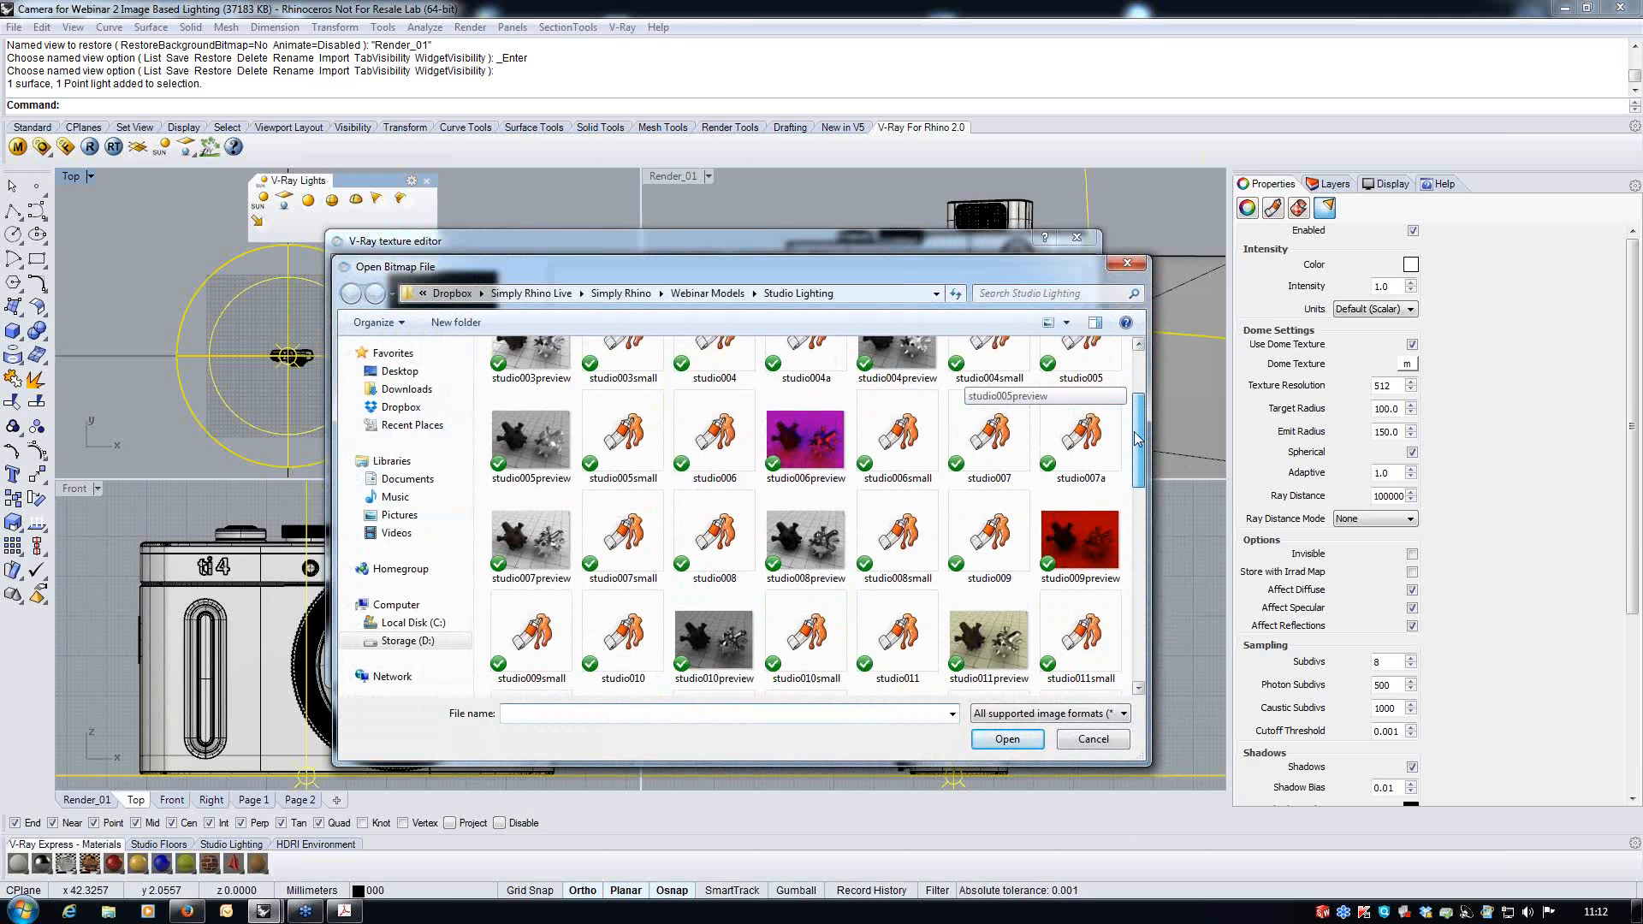
click(637, 599)
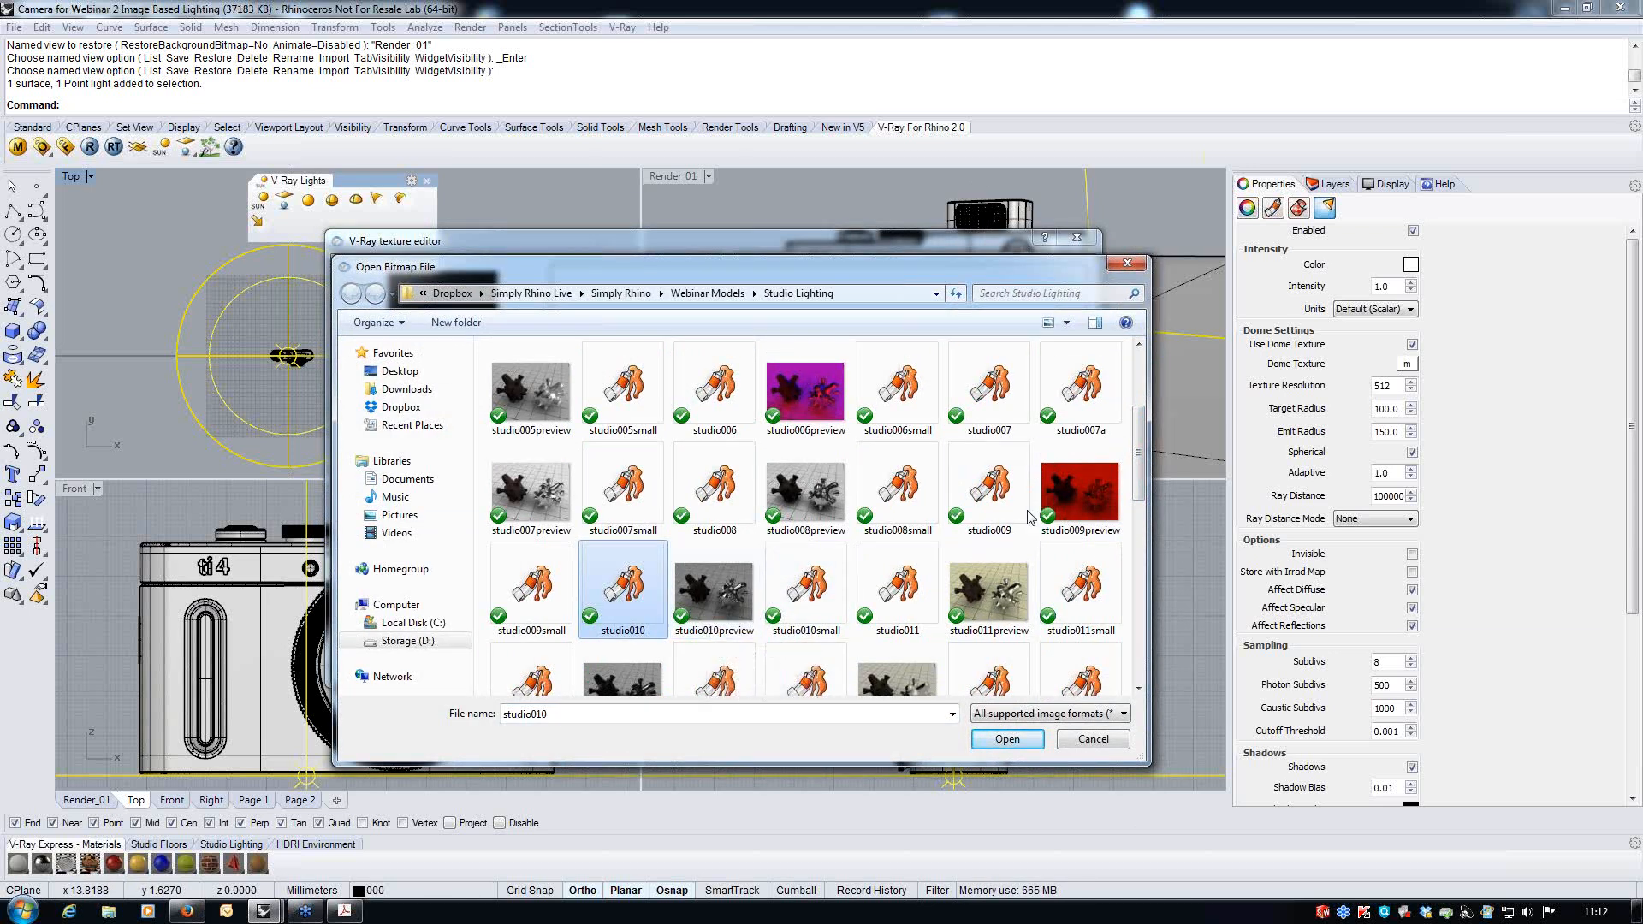
click(1008, 739)
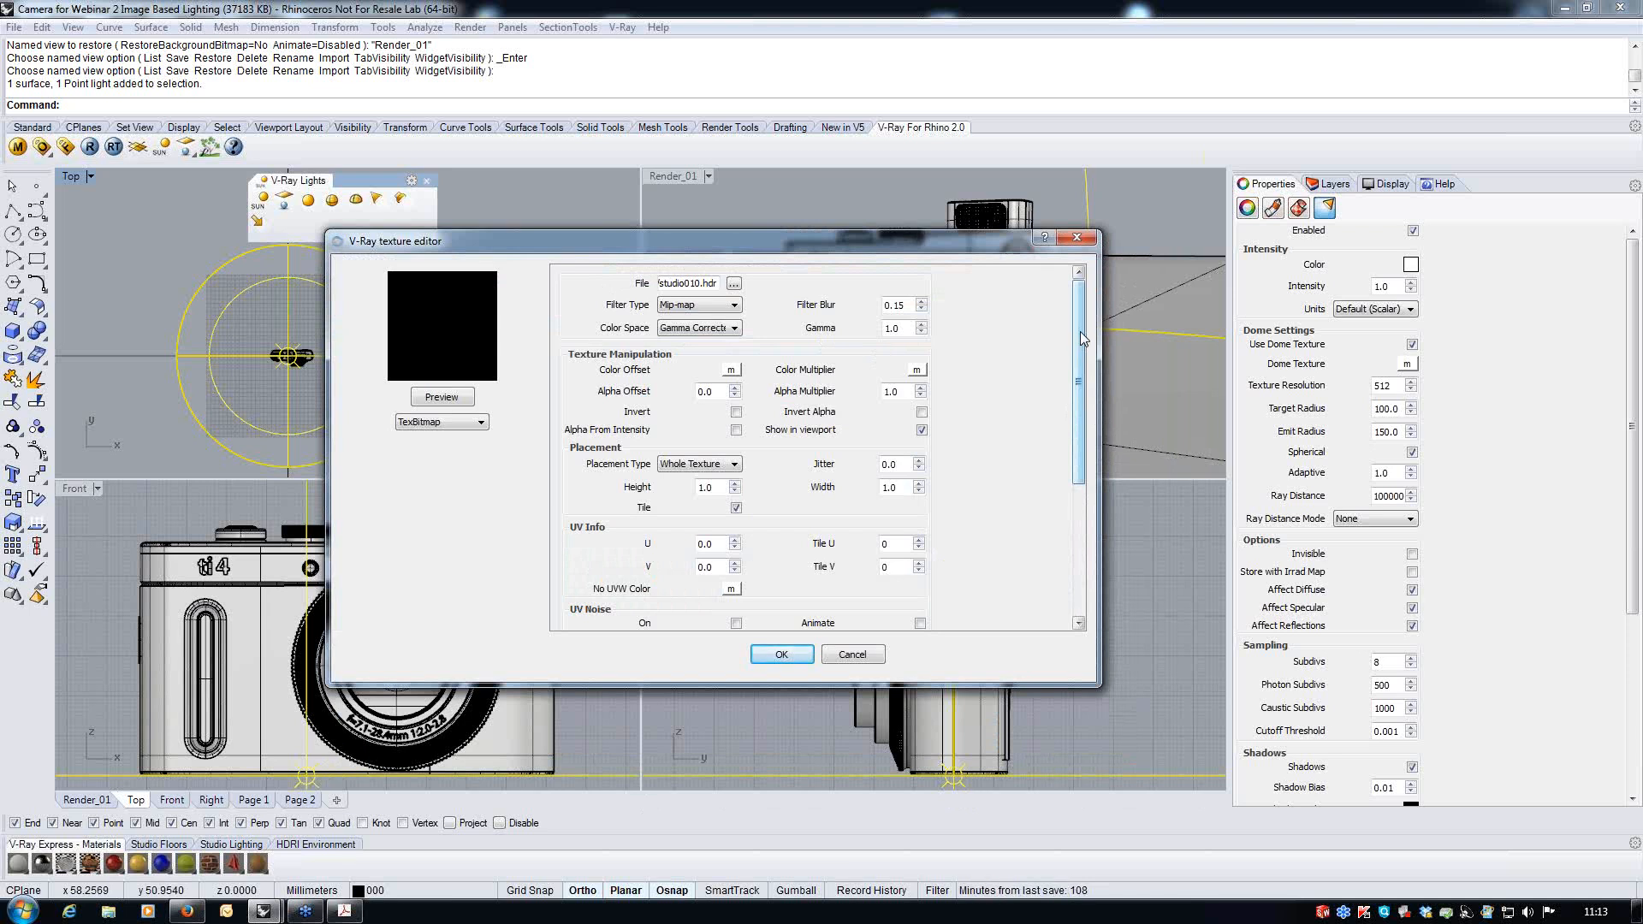
- Set the dome texture's UVW type to UVWGenEnvironment and accept the texture settings
drag(1080, 331, 1070, 471)
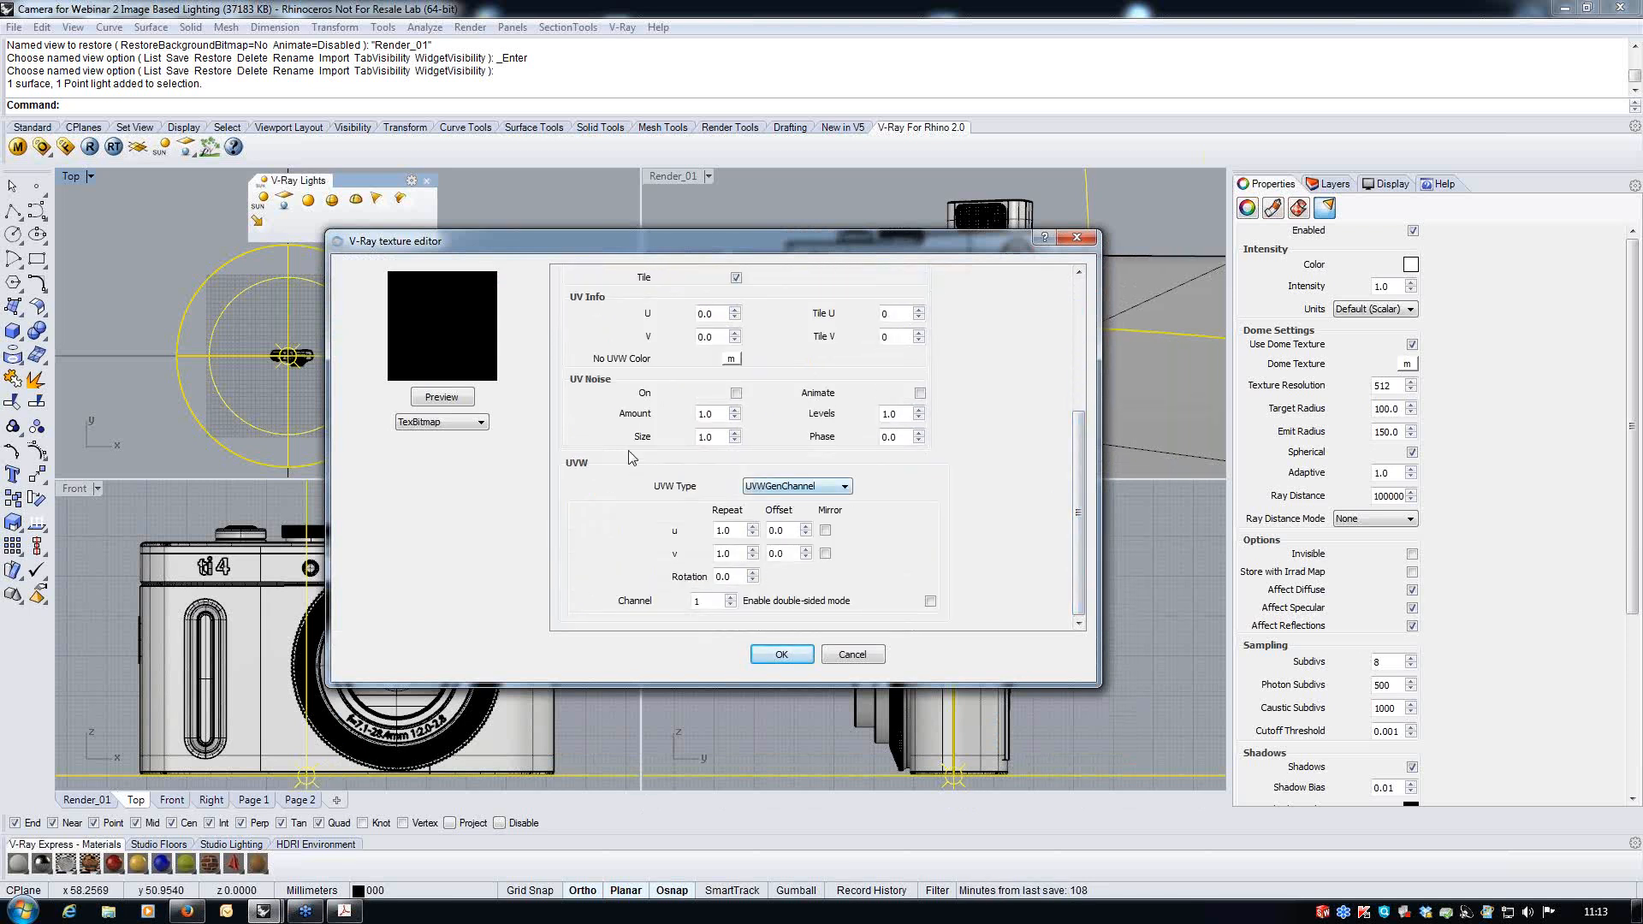
click(836, 489)
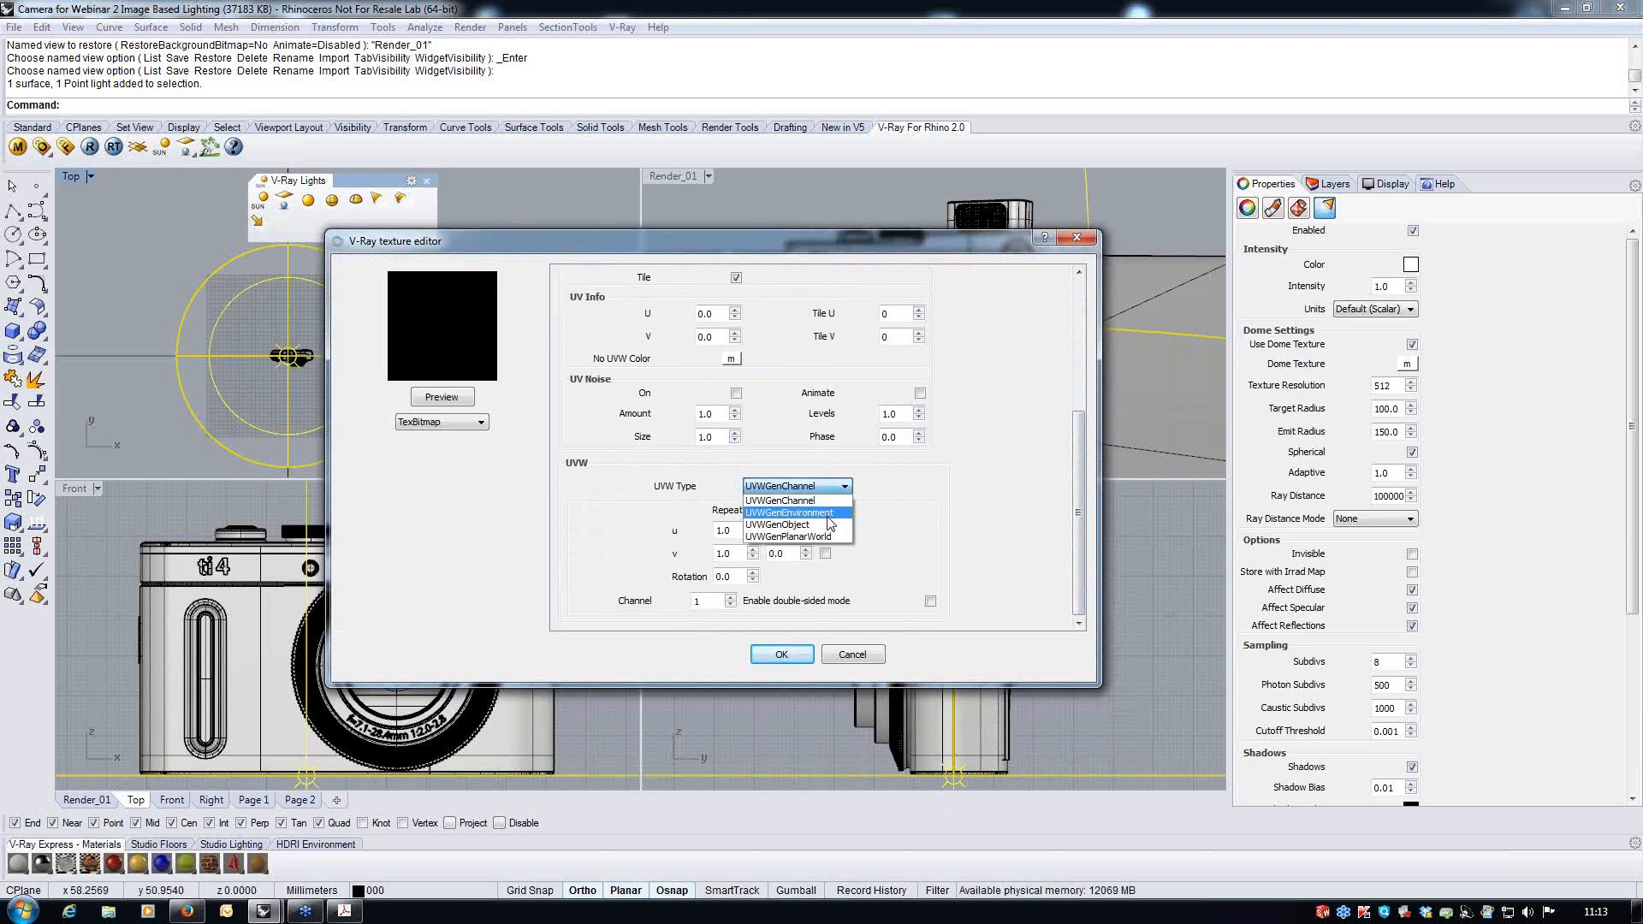
click(823, 513)
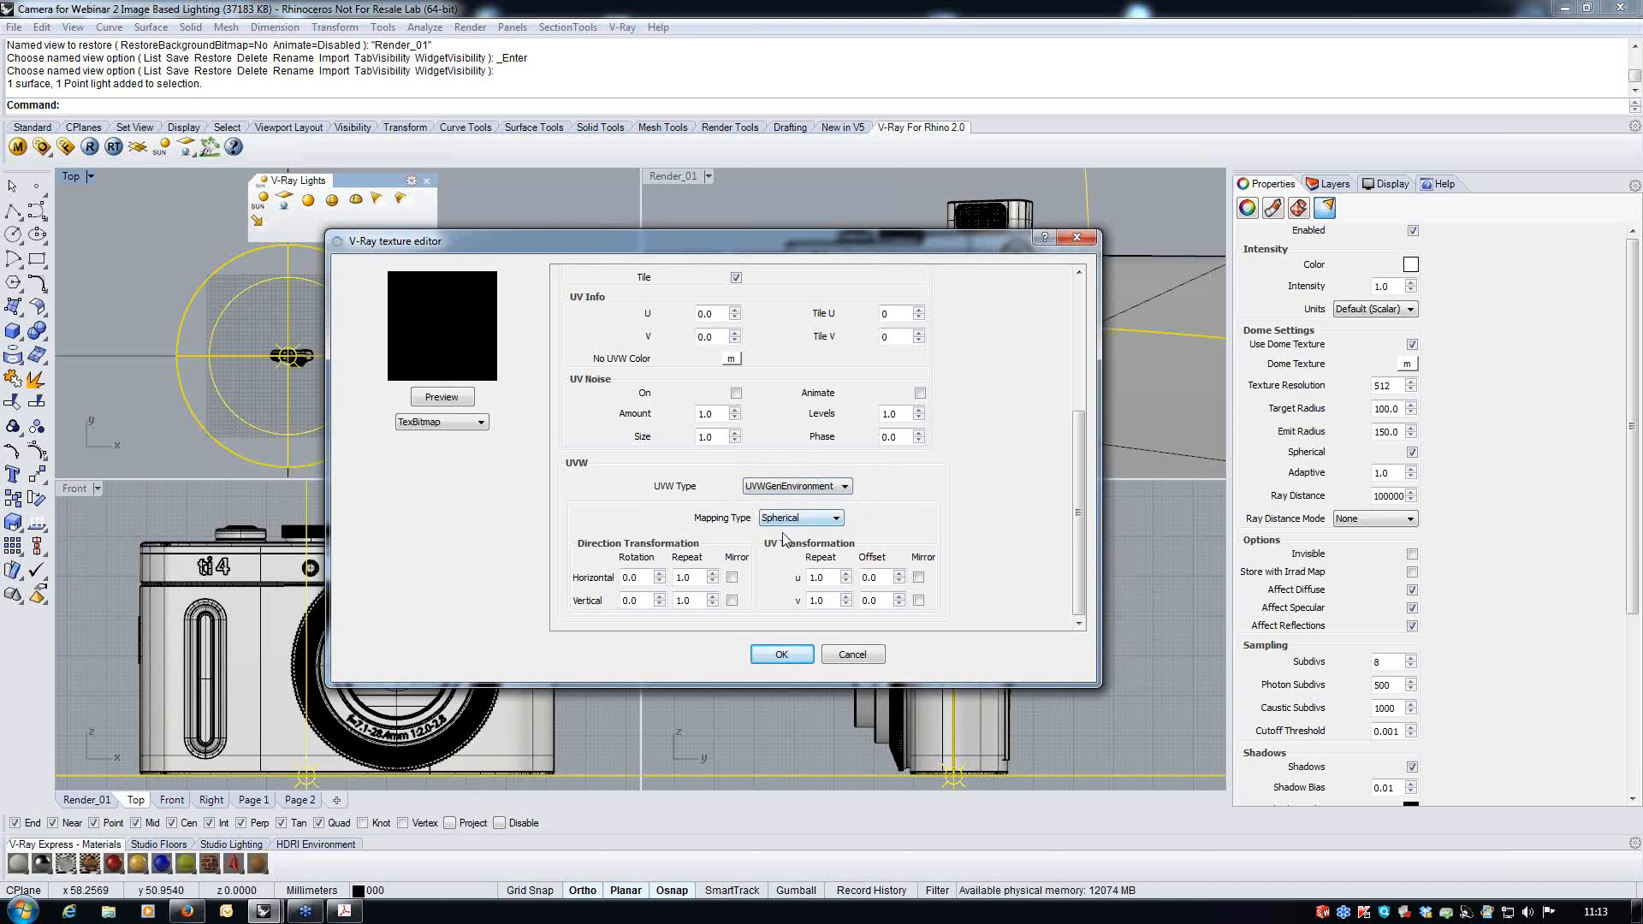
click(781, 655)
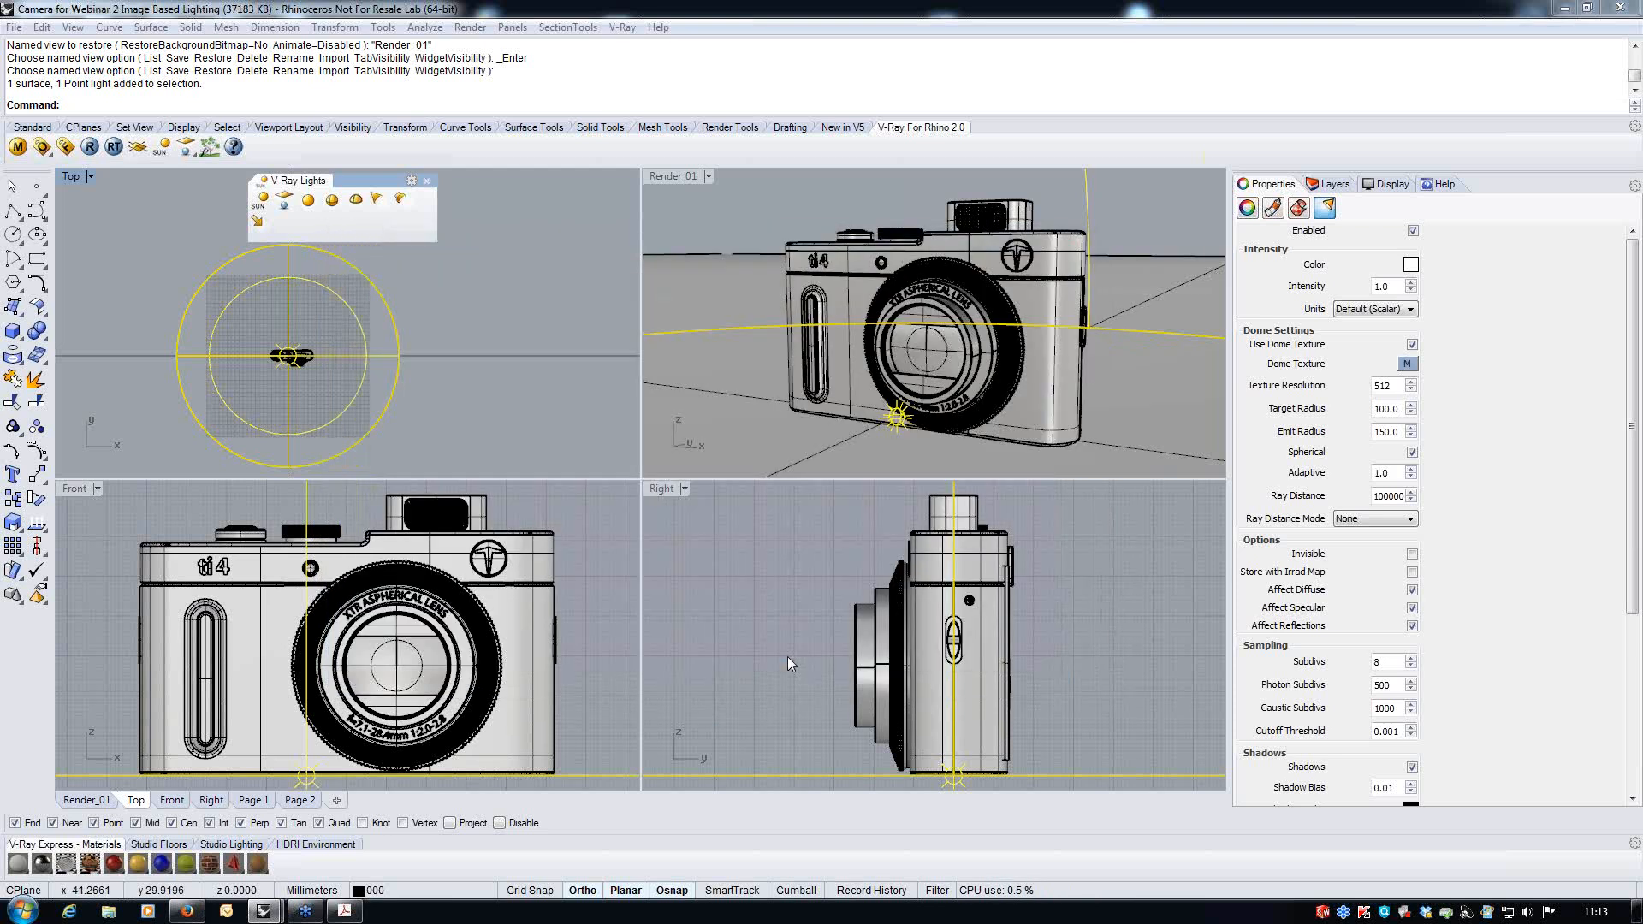
- Display the Render_01 viewport in VRay RT mode and set the dome light's intensity to 2.0
click(707, 175)
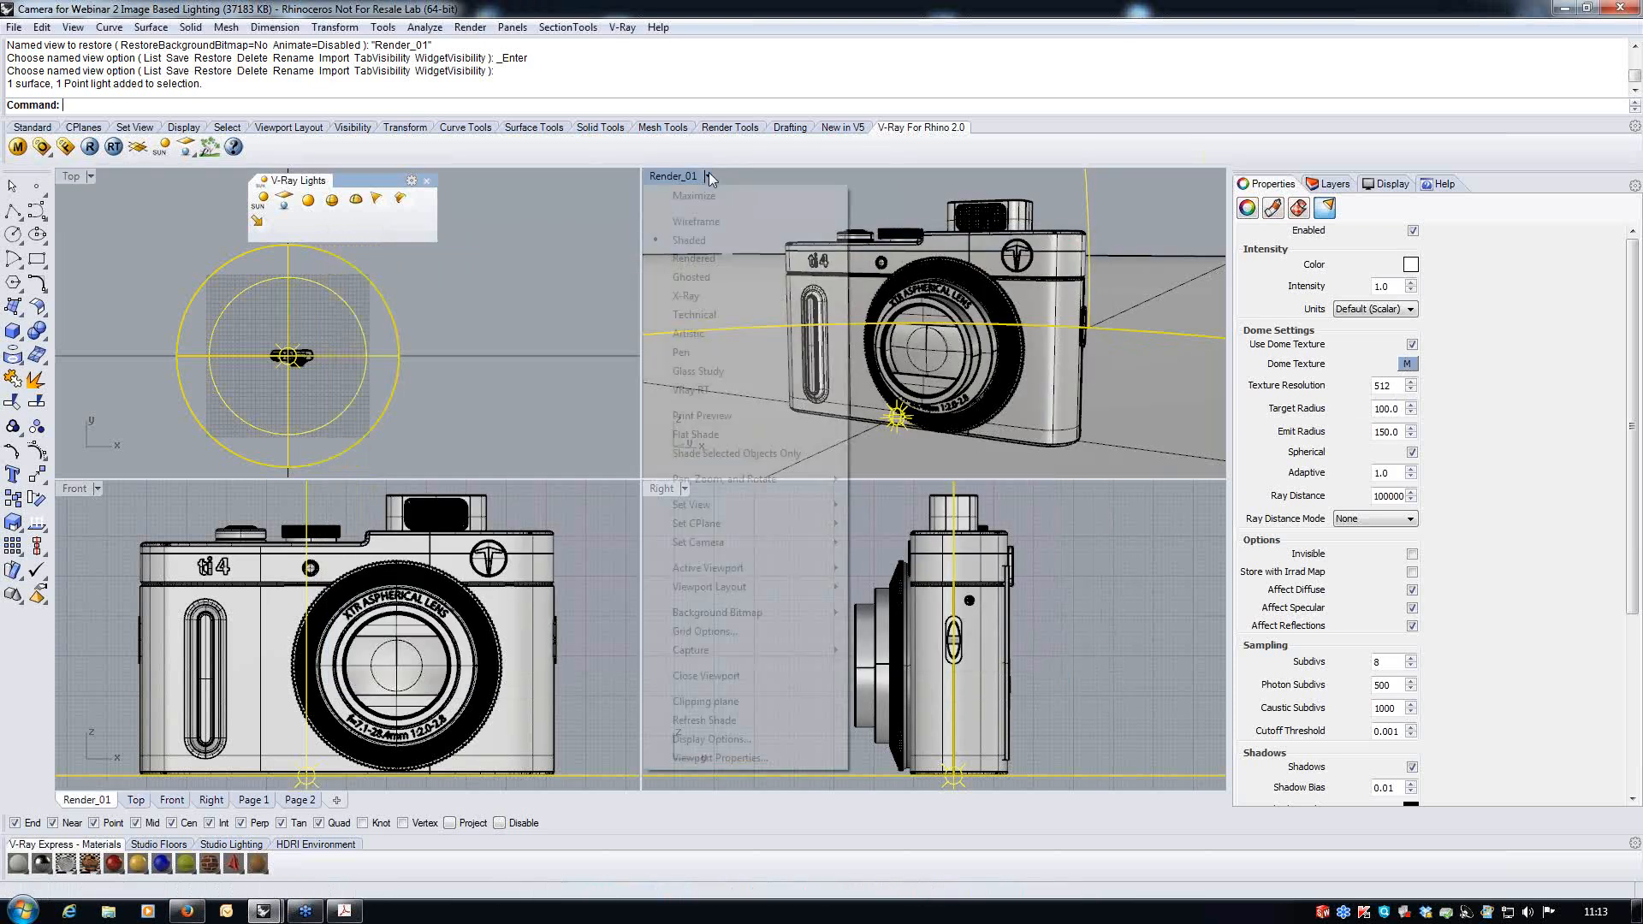
click(691, 390)
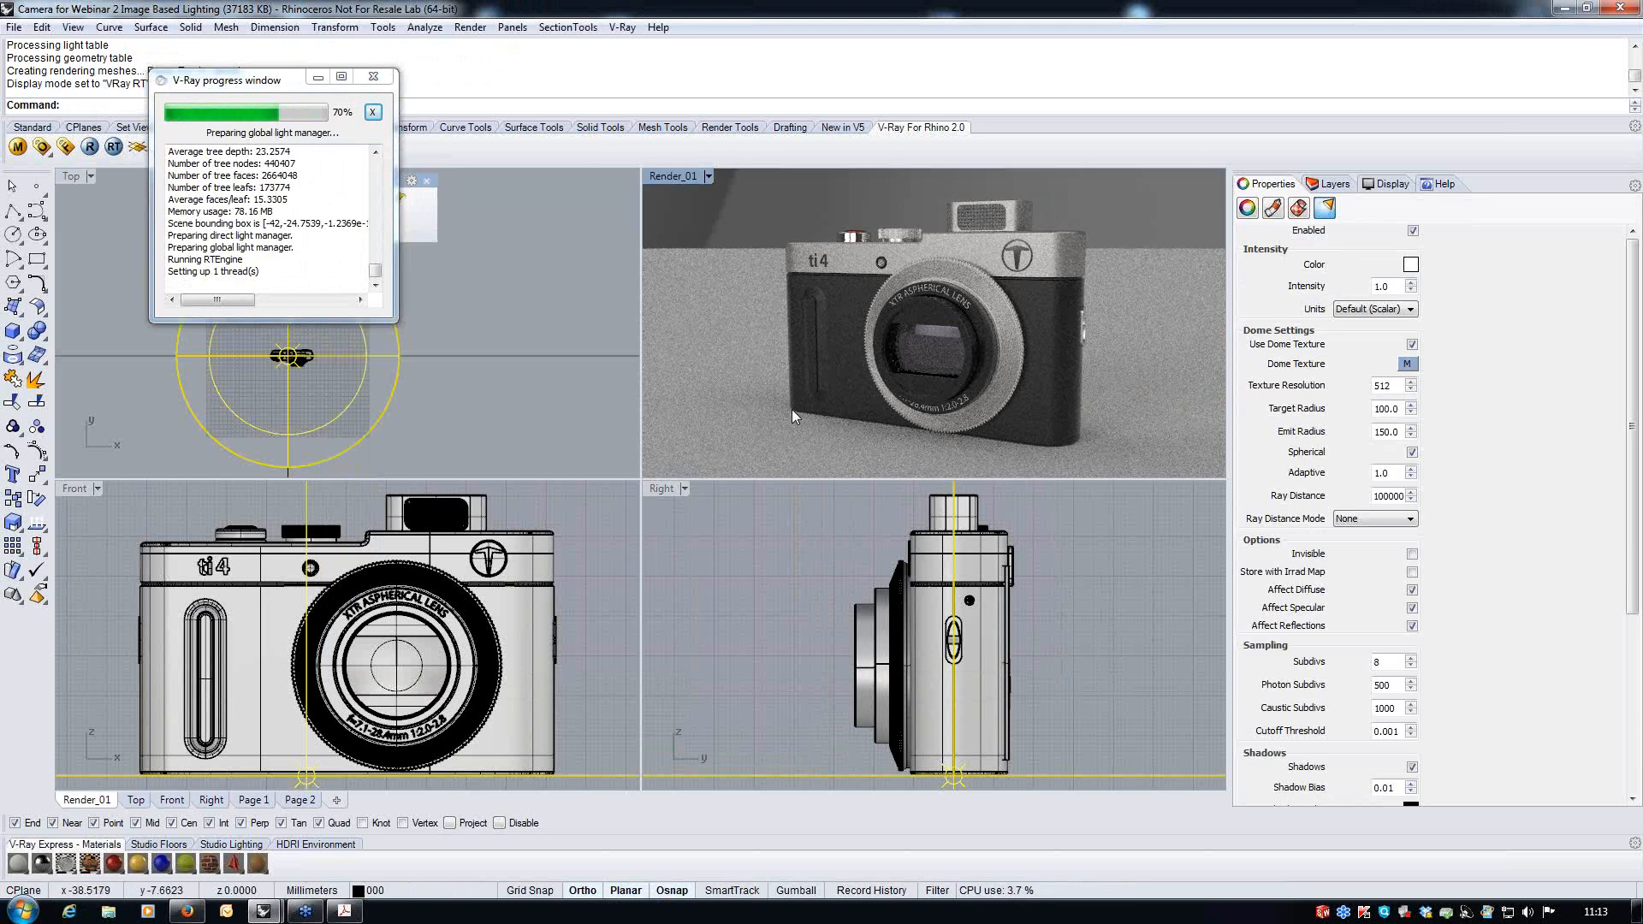
double_click(1379, 286)
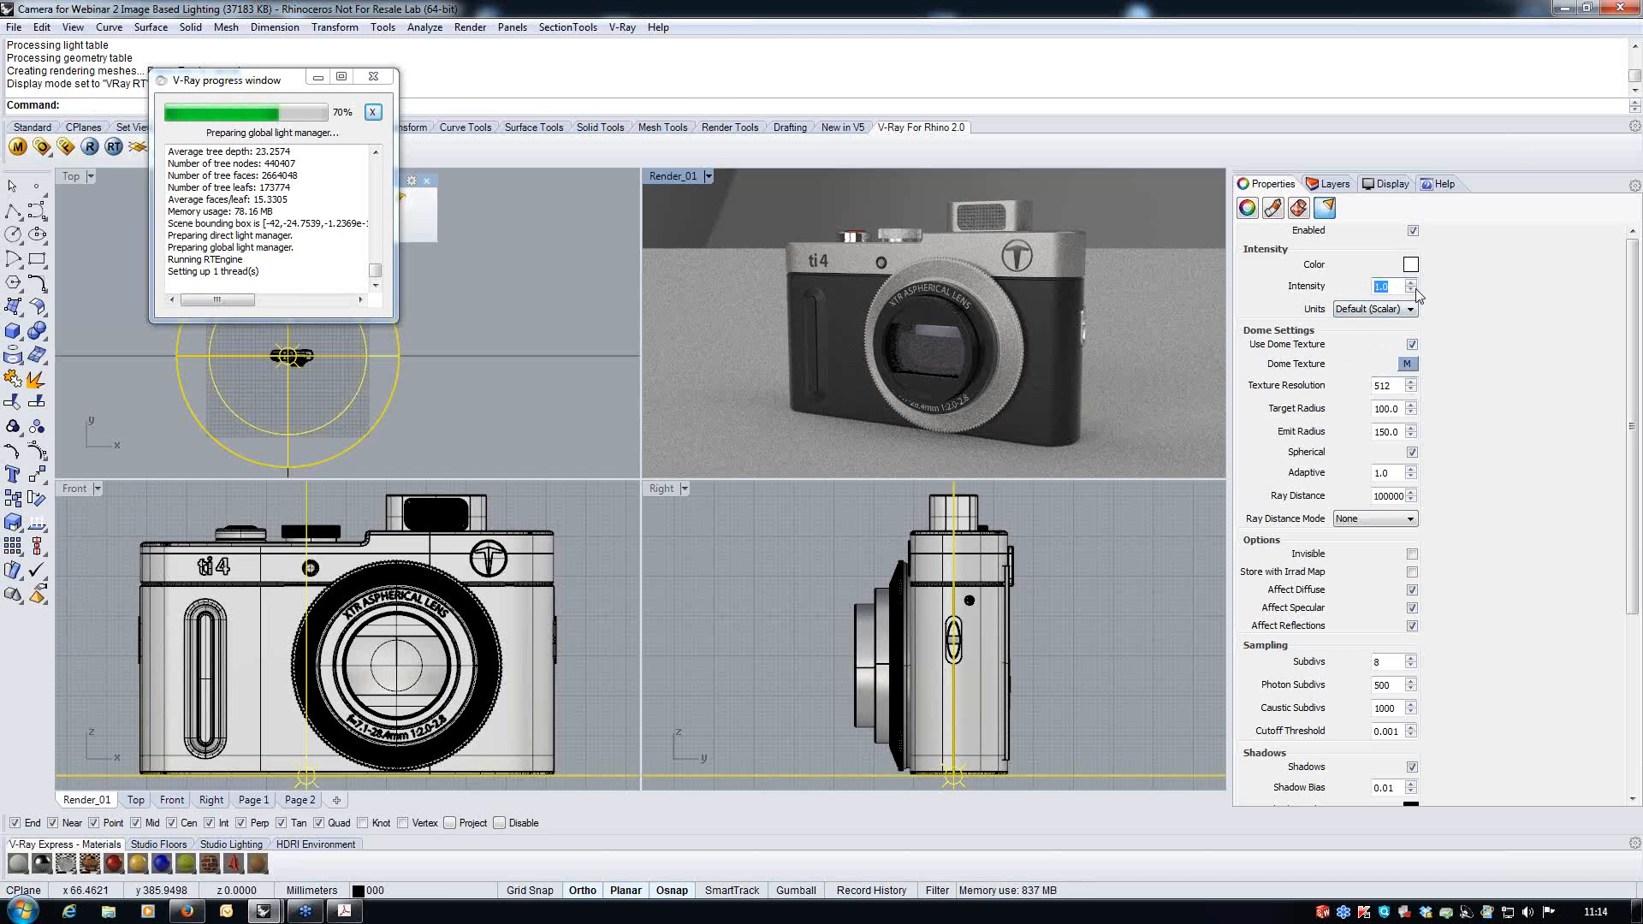
click(1164, 541)
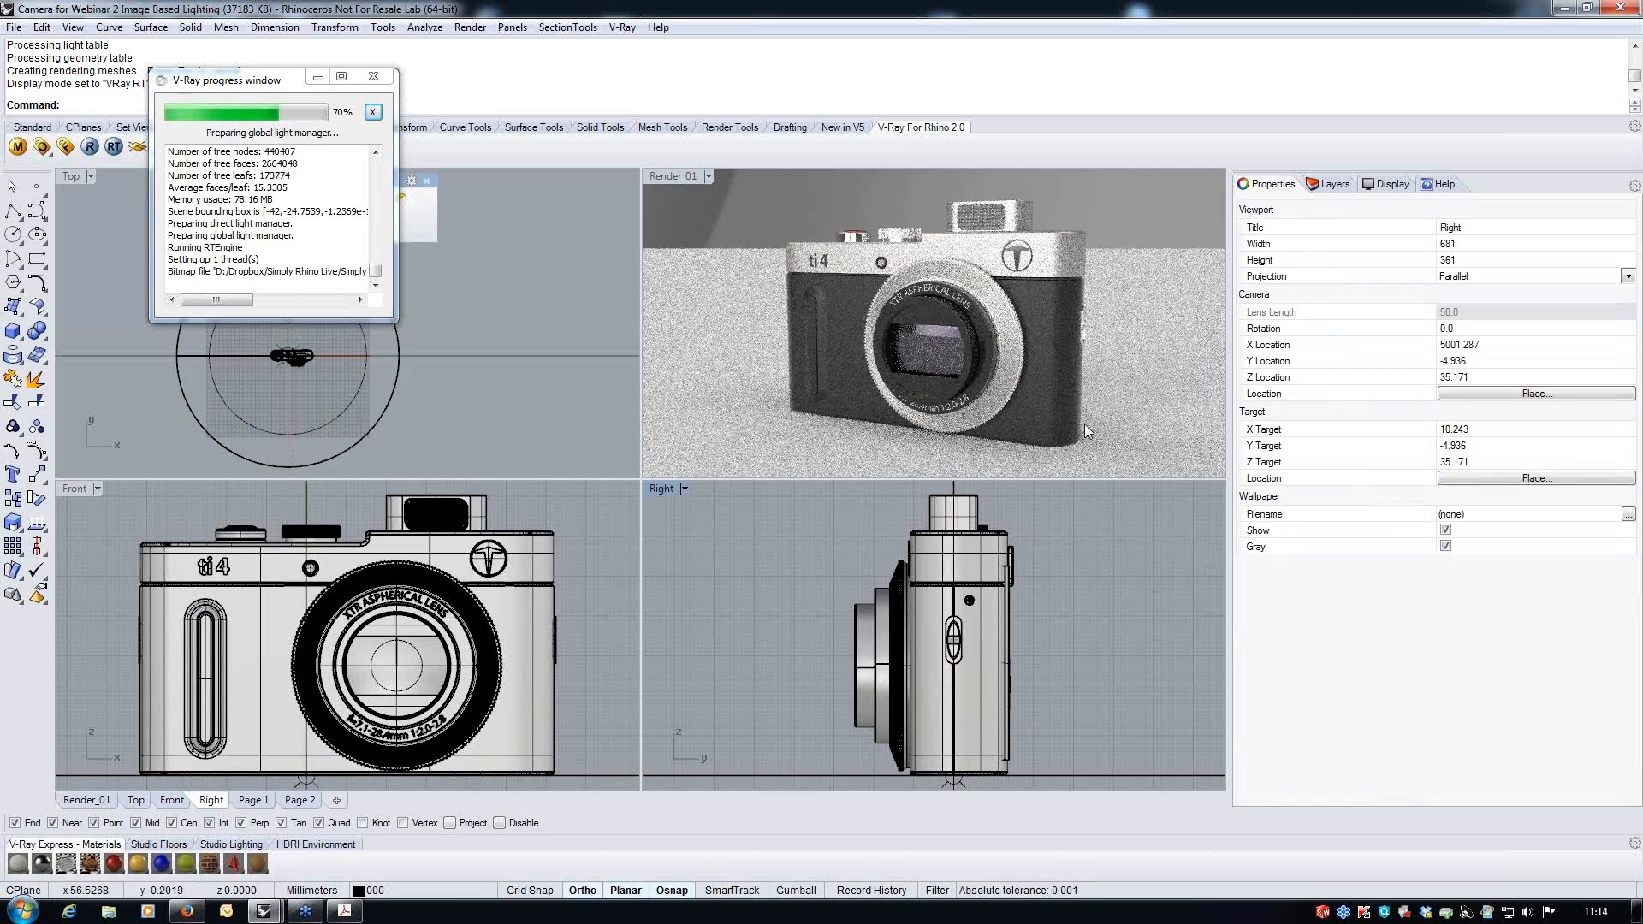
click(396, 388)
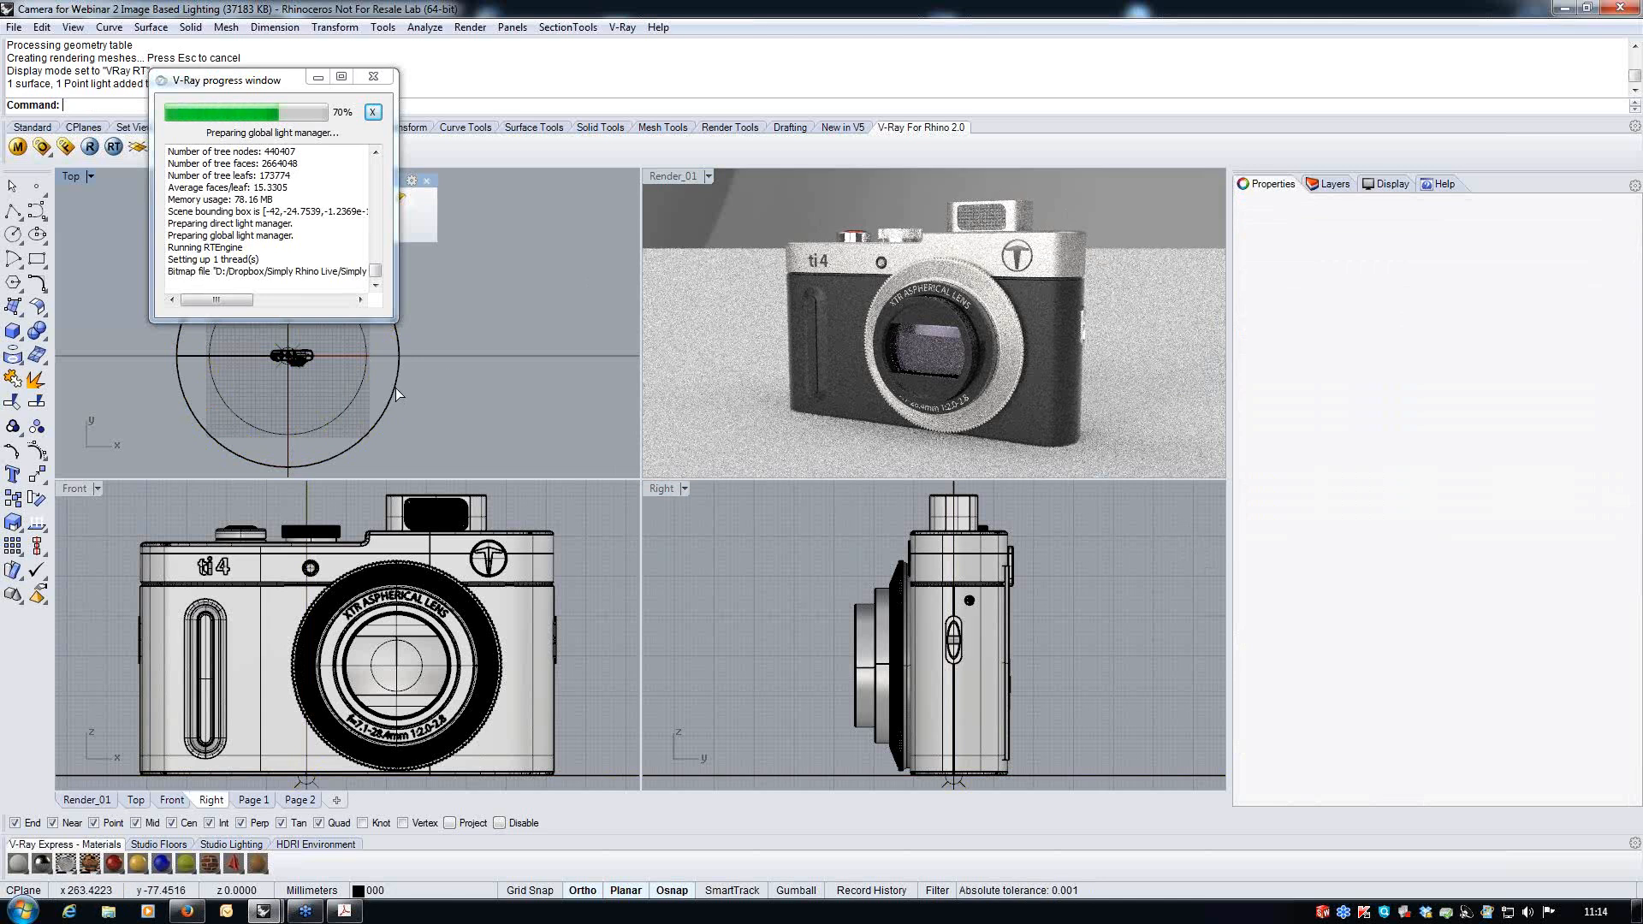
click(1326, 210)
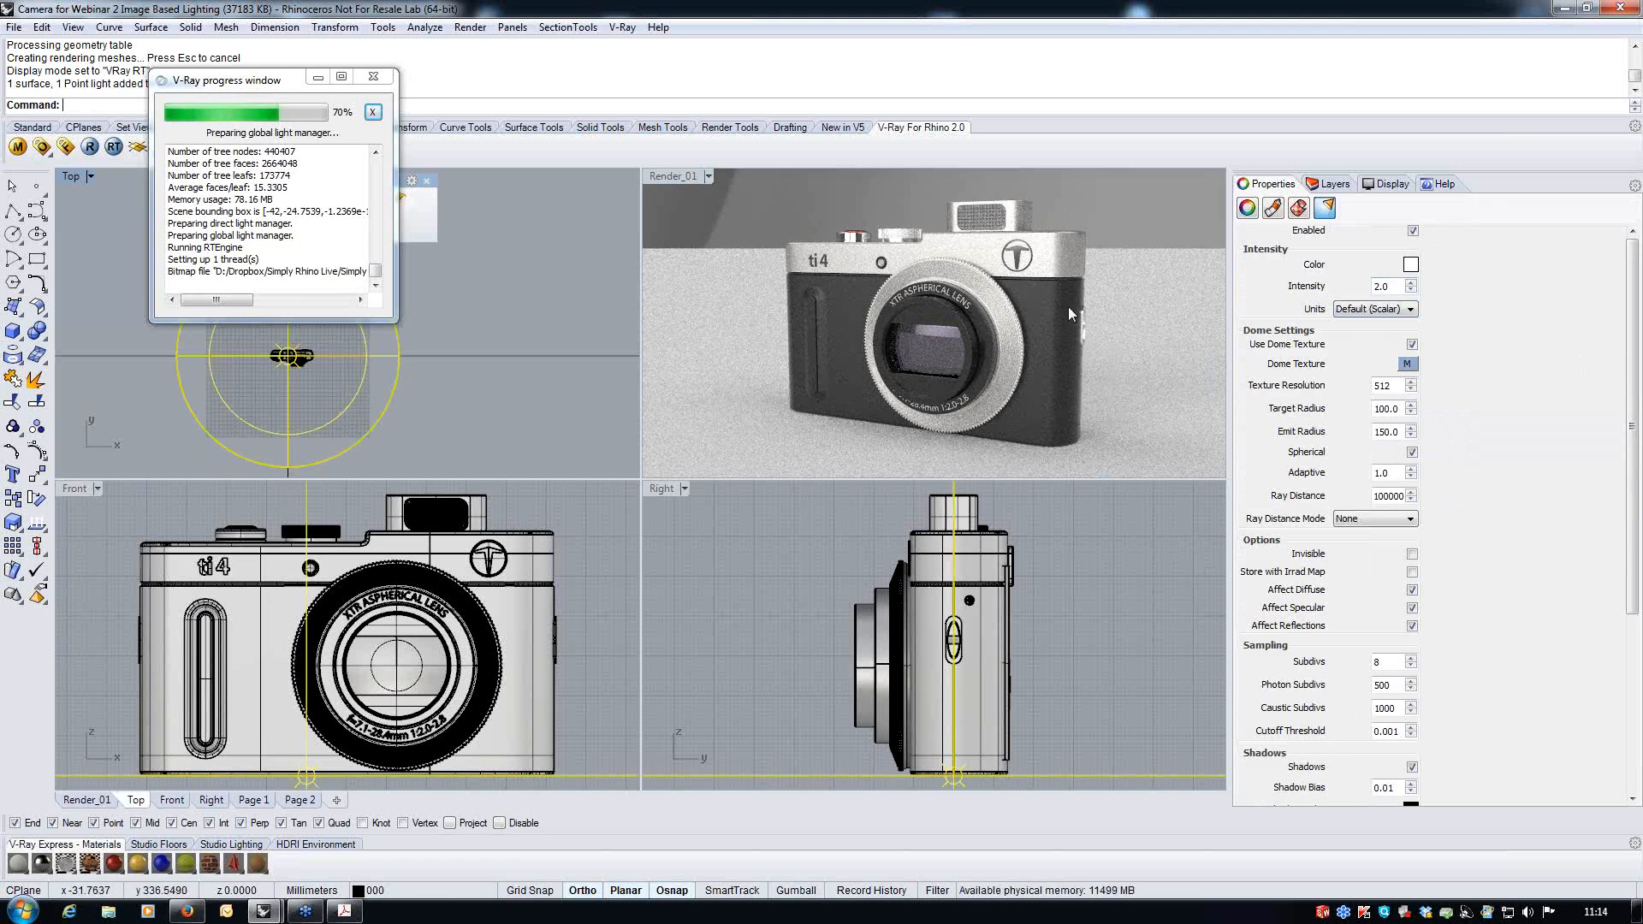
- Inspect the live render and its background from a lower angle, and restore the Render_01 named view
right_drag(1024, 411, 1001, 374)
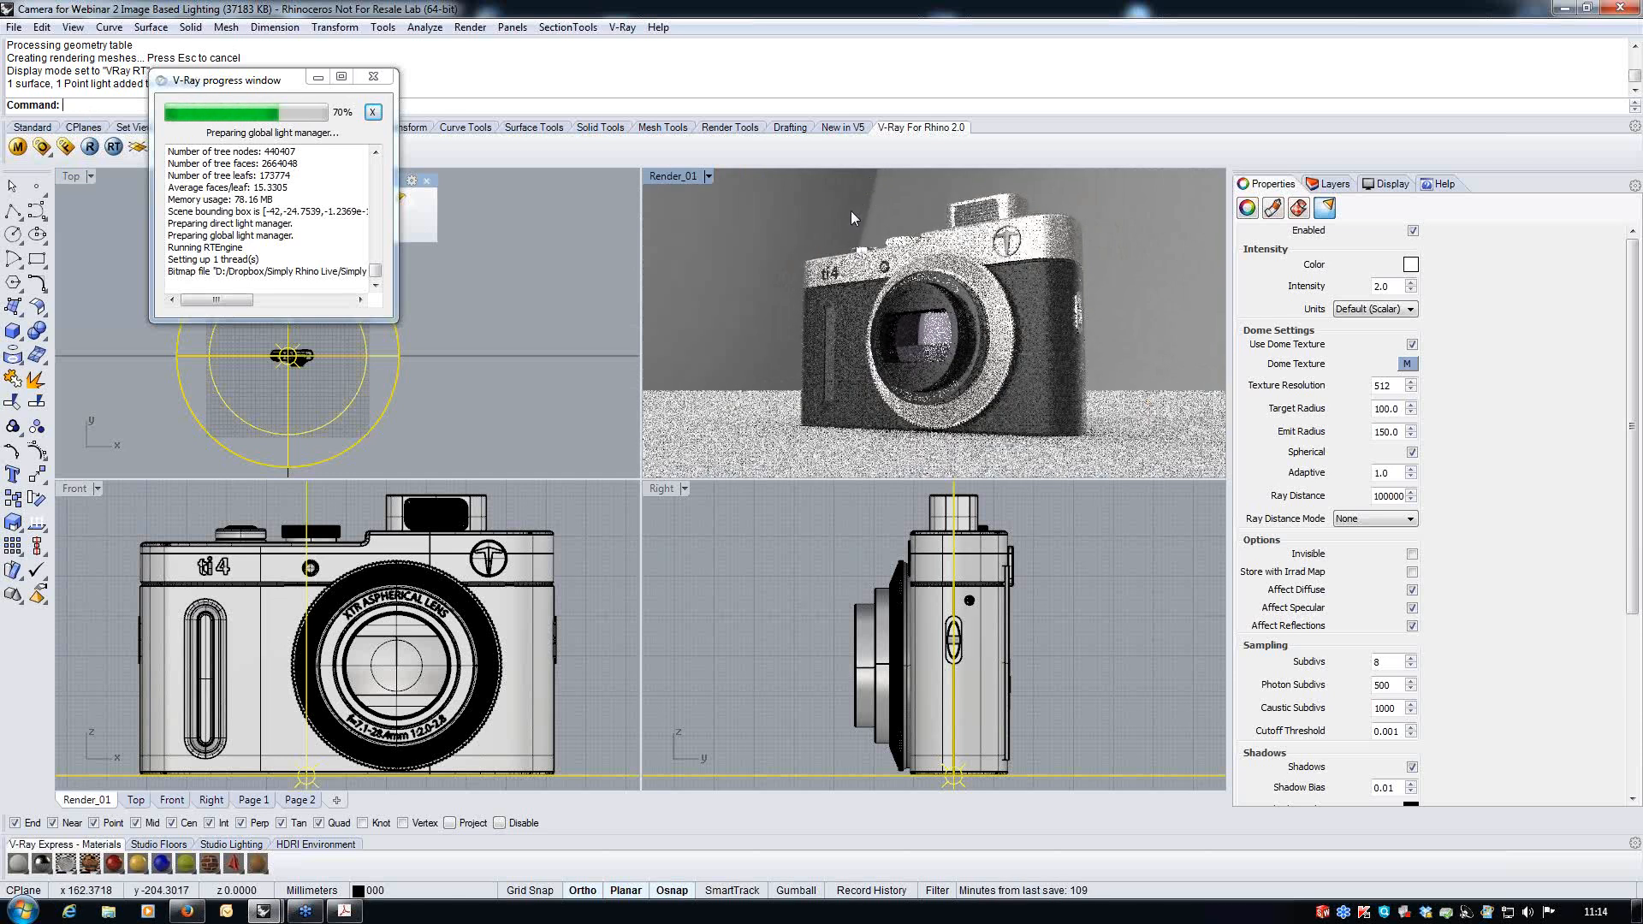
click(707, 176)
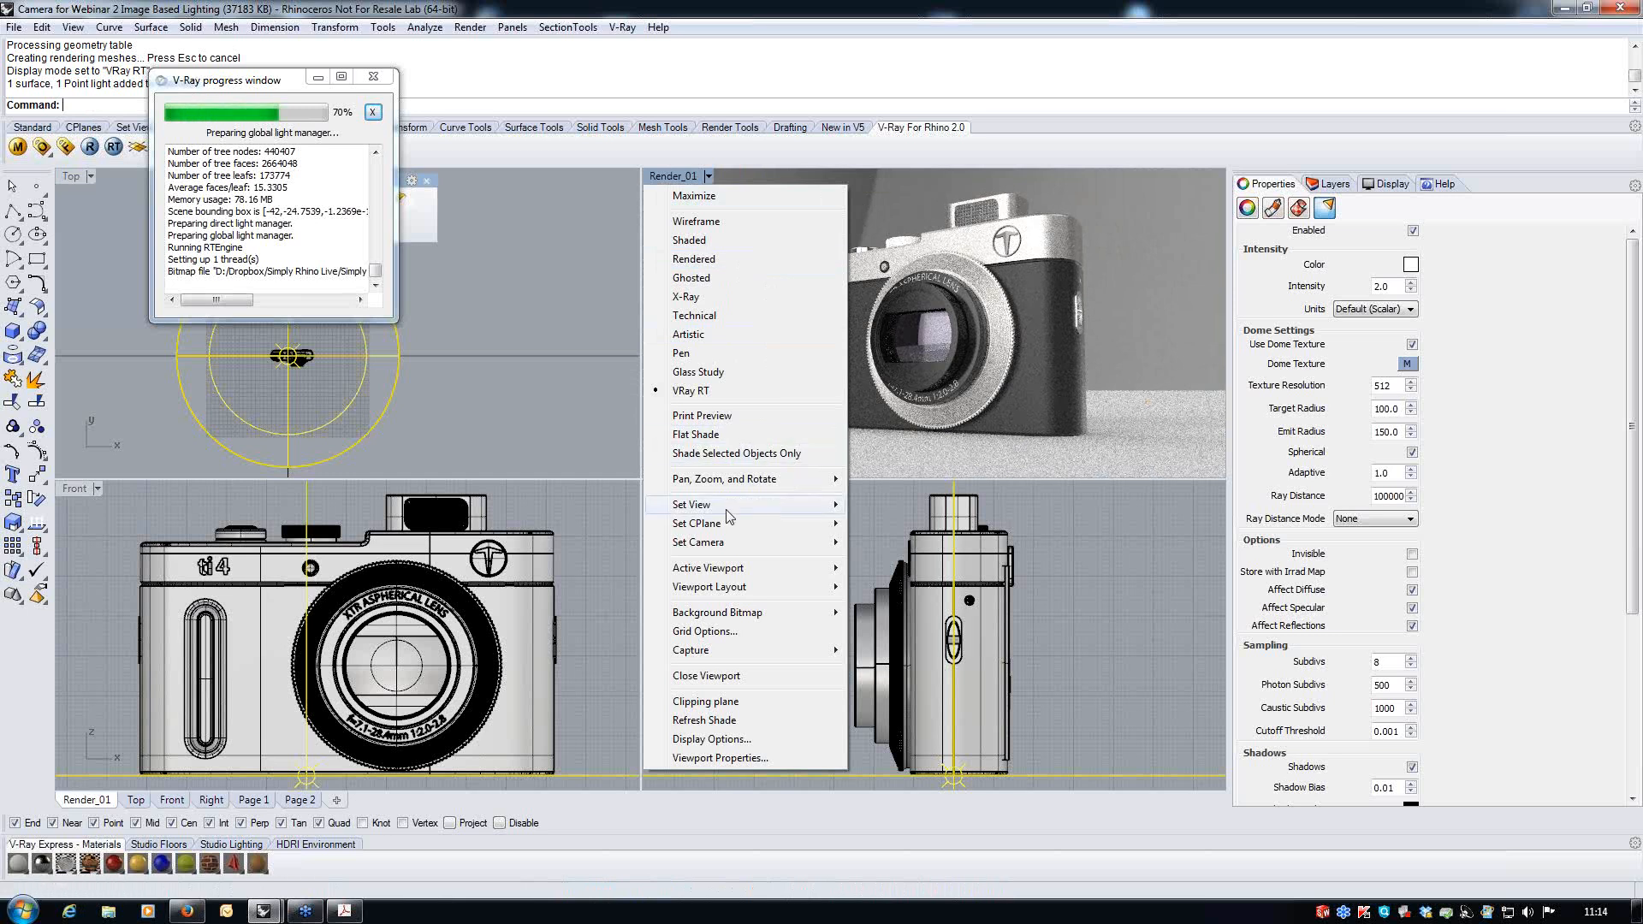
mouse_move(726, 510)
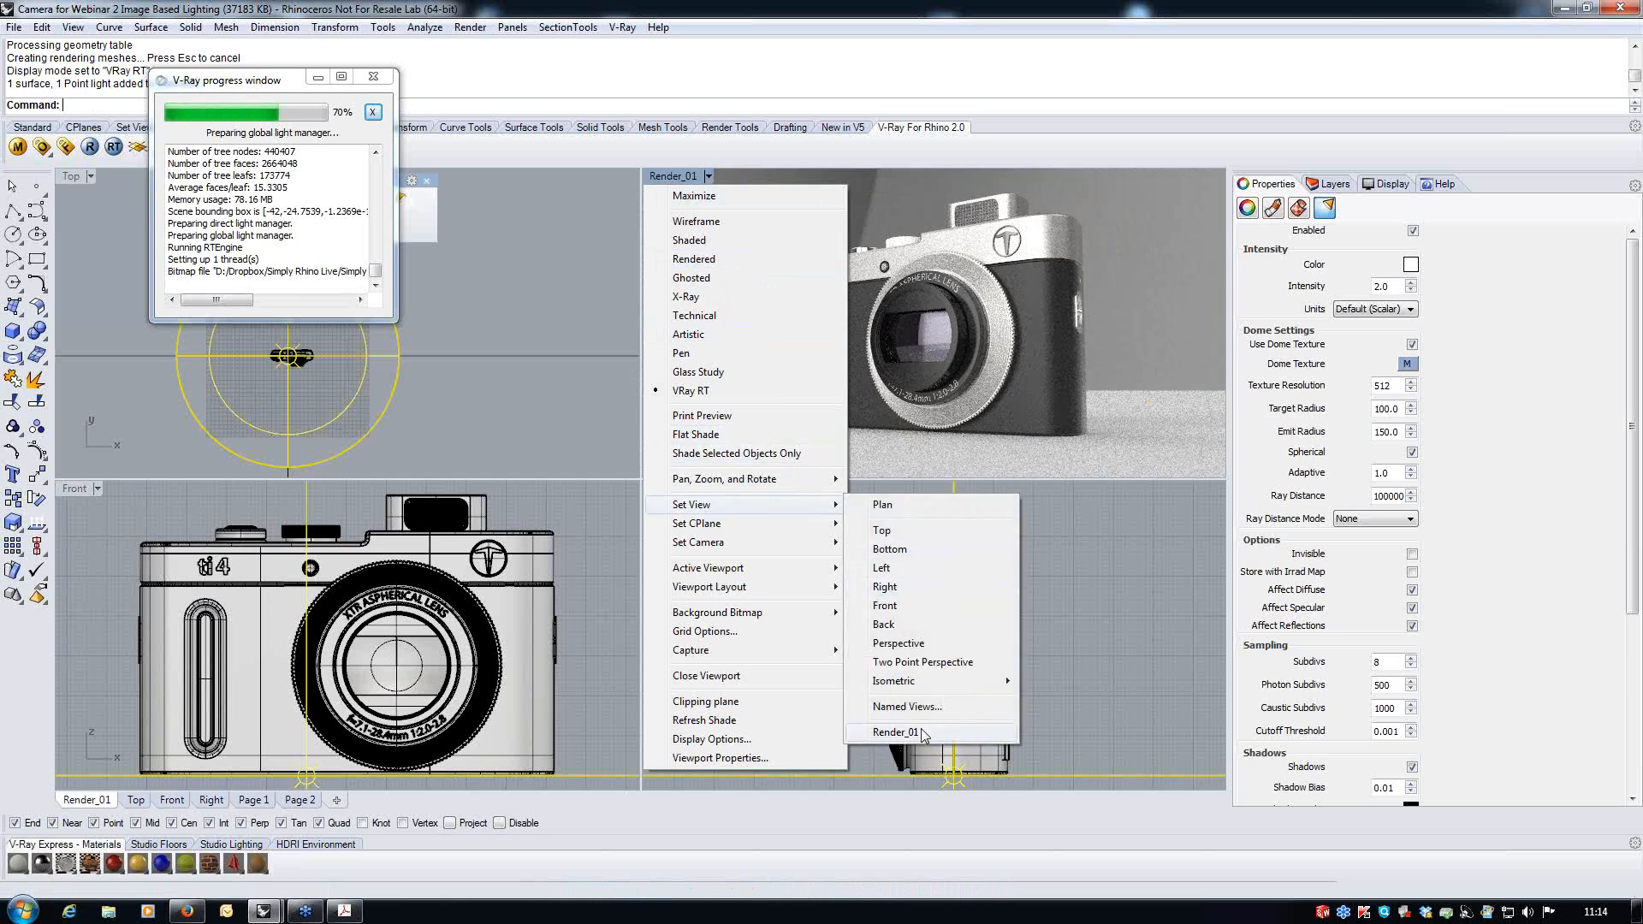
click(895, 732)
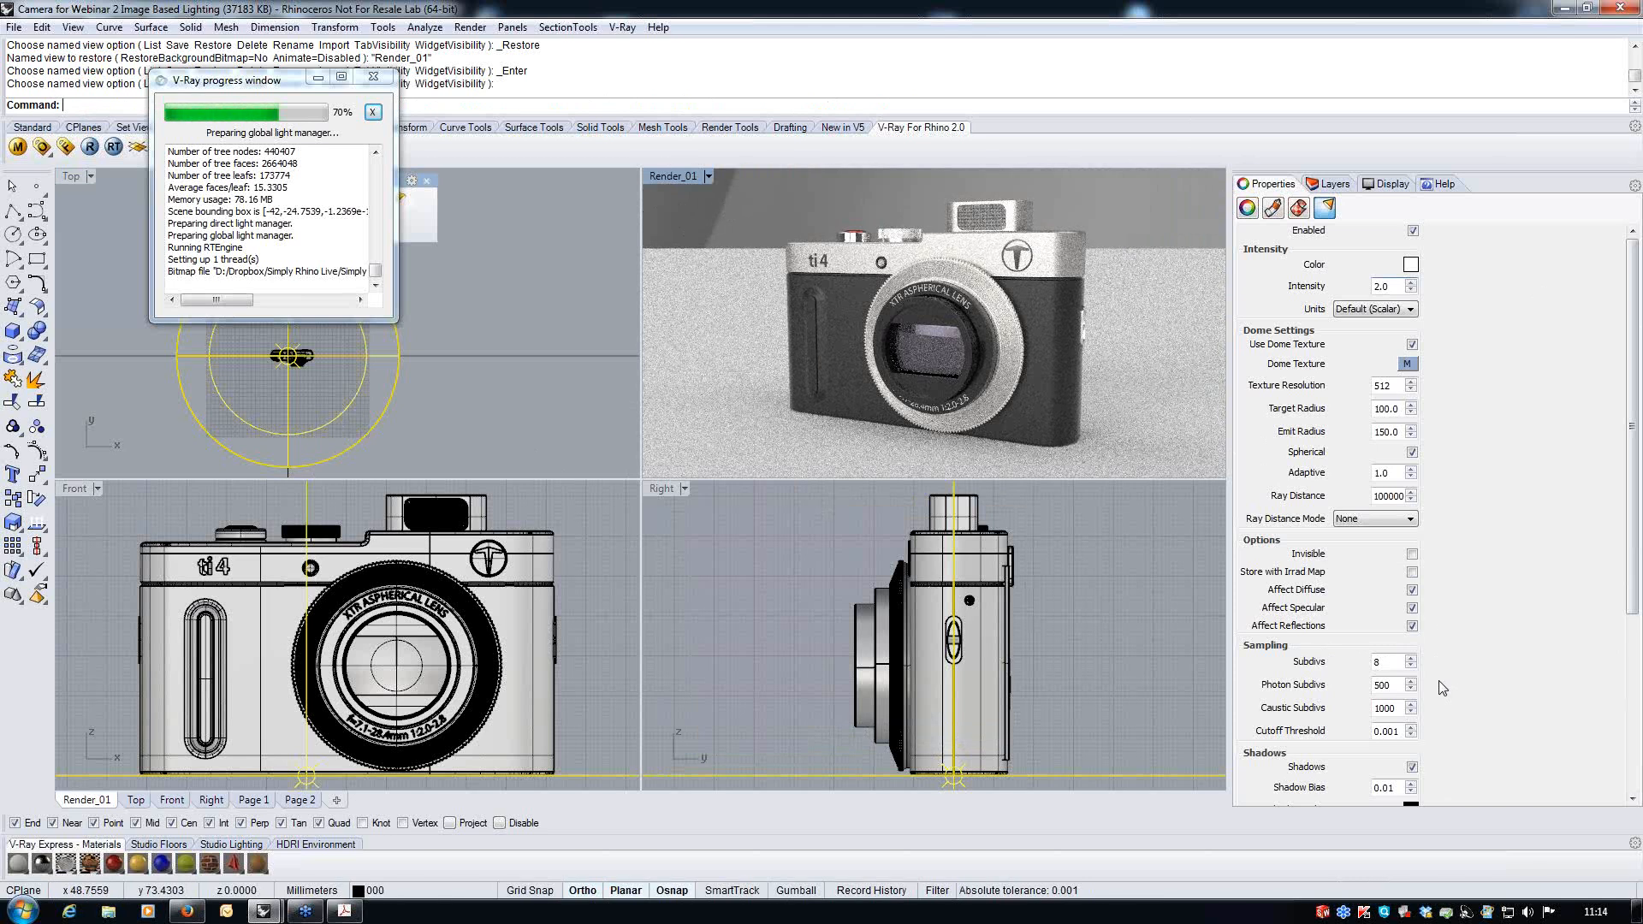
- Make the dome light invisible and check the Environment settings in the V-Ray option editor
click(1411, 554)
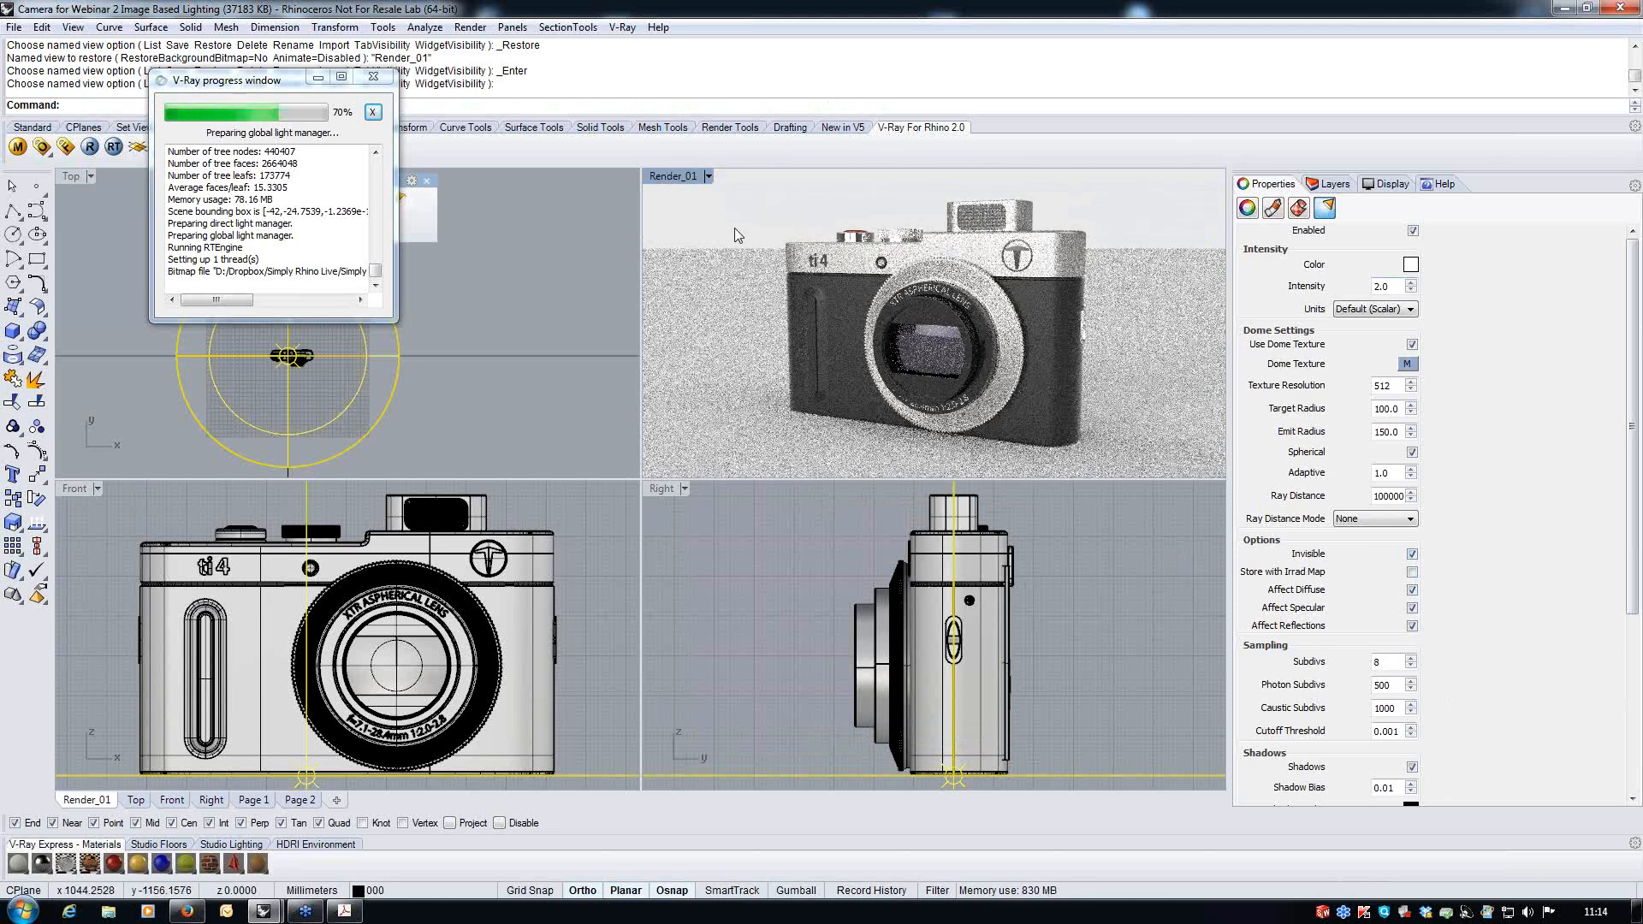
click(41, 147)
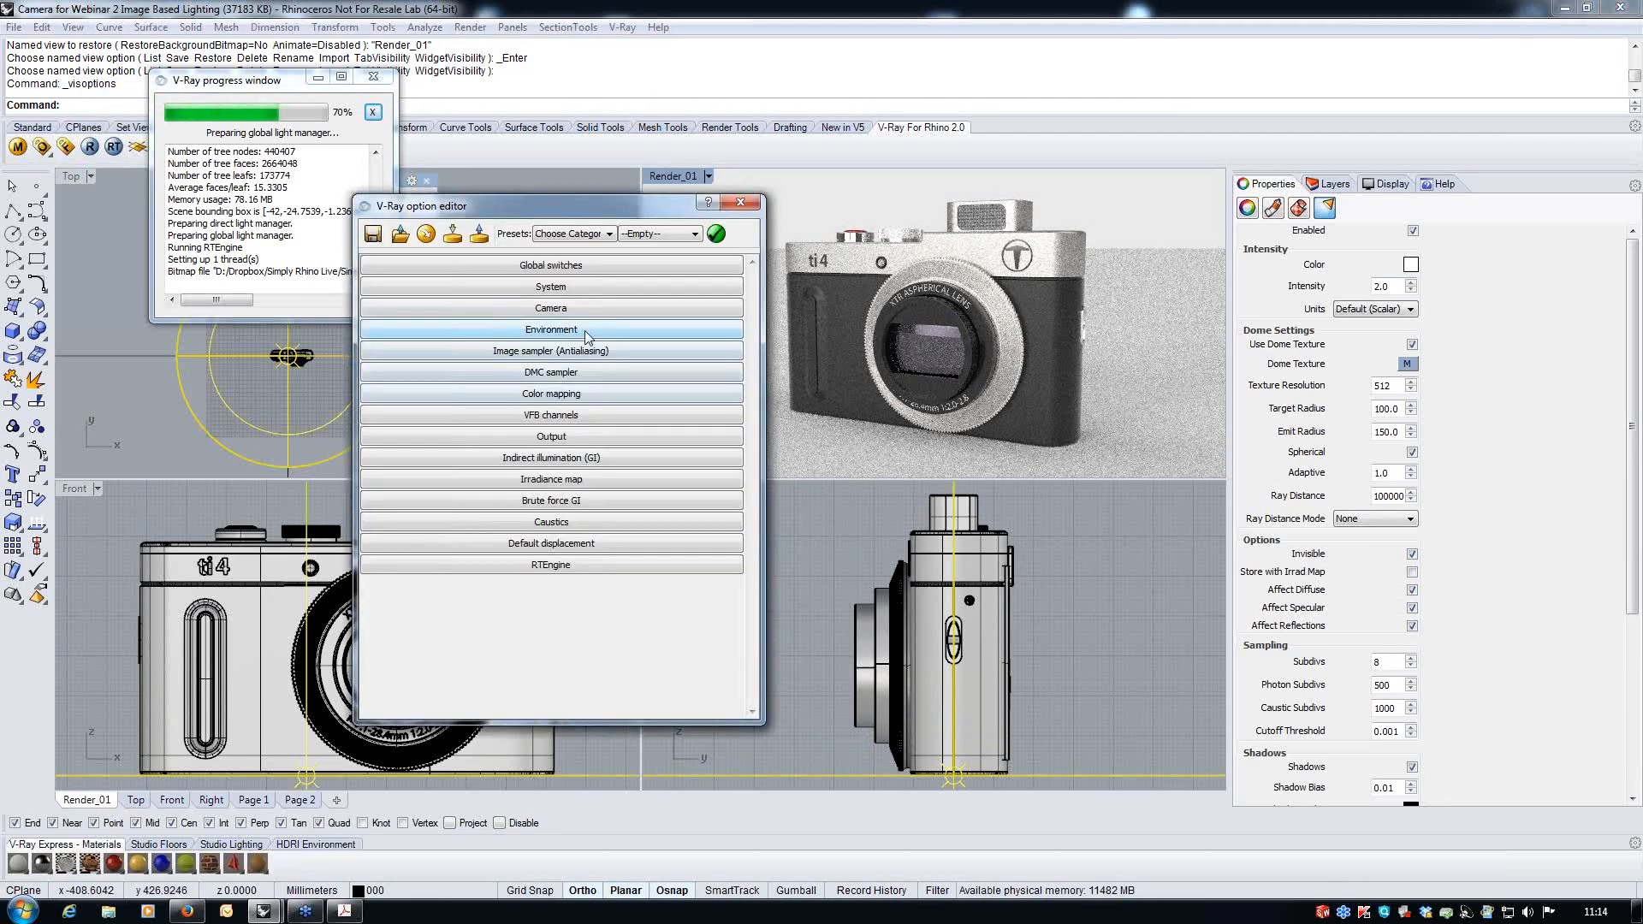
click(588, 332)
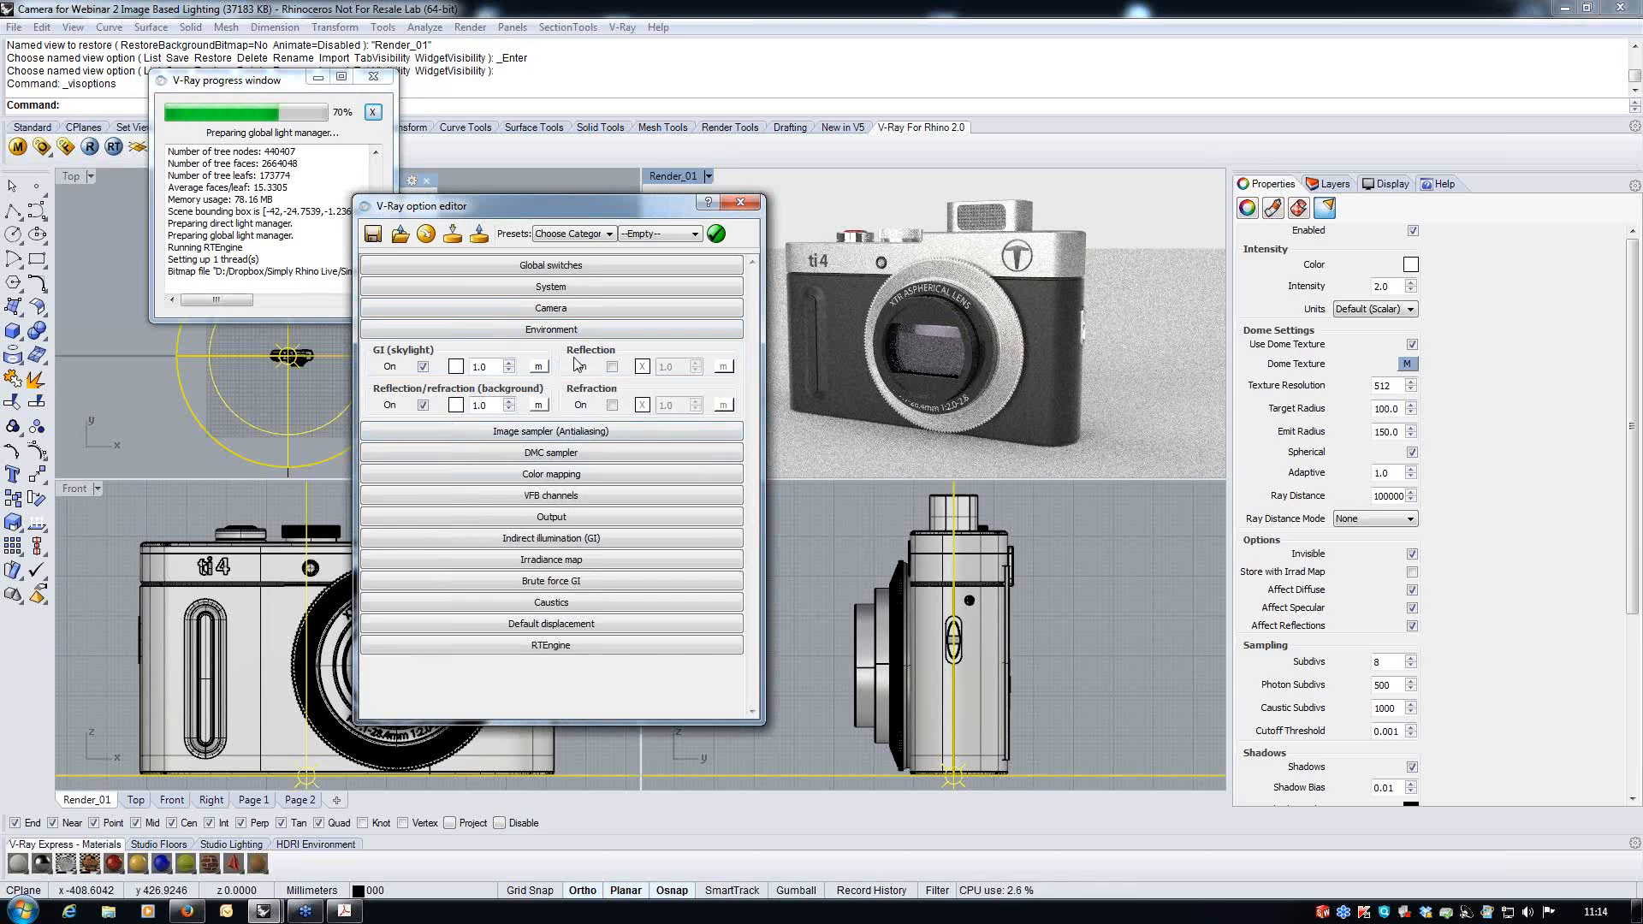
click(741, 204)
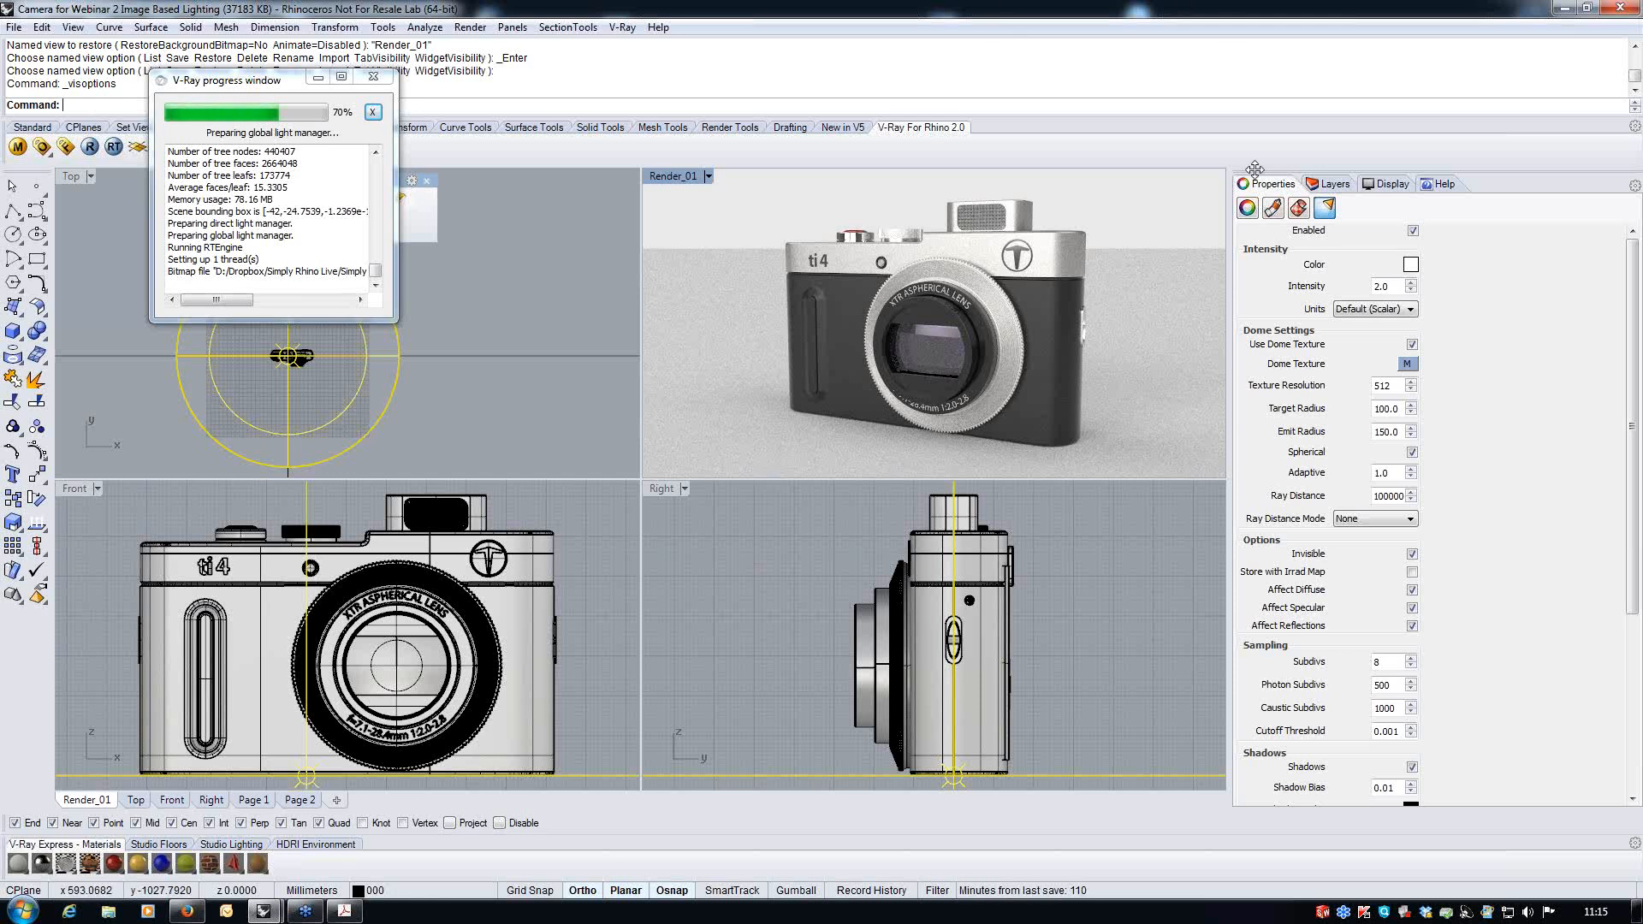
- Replace the dome light's texture bitmap with the studio012 HDR image and accept the texture
click(1408, 364)
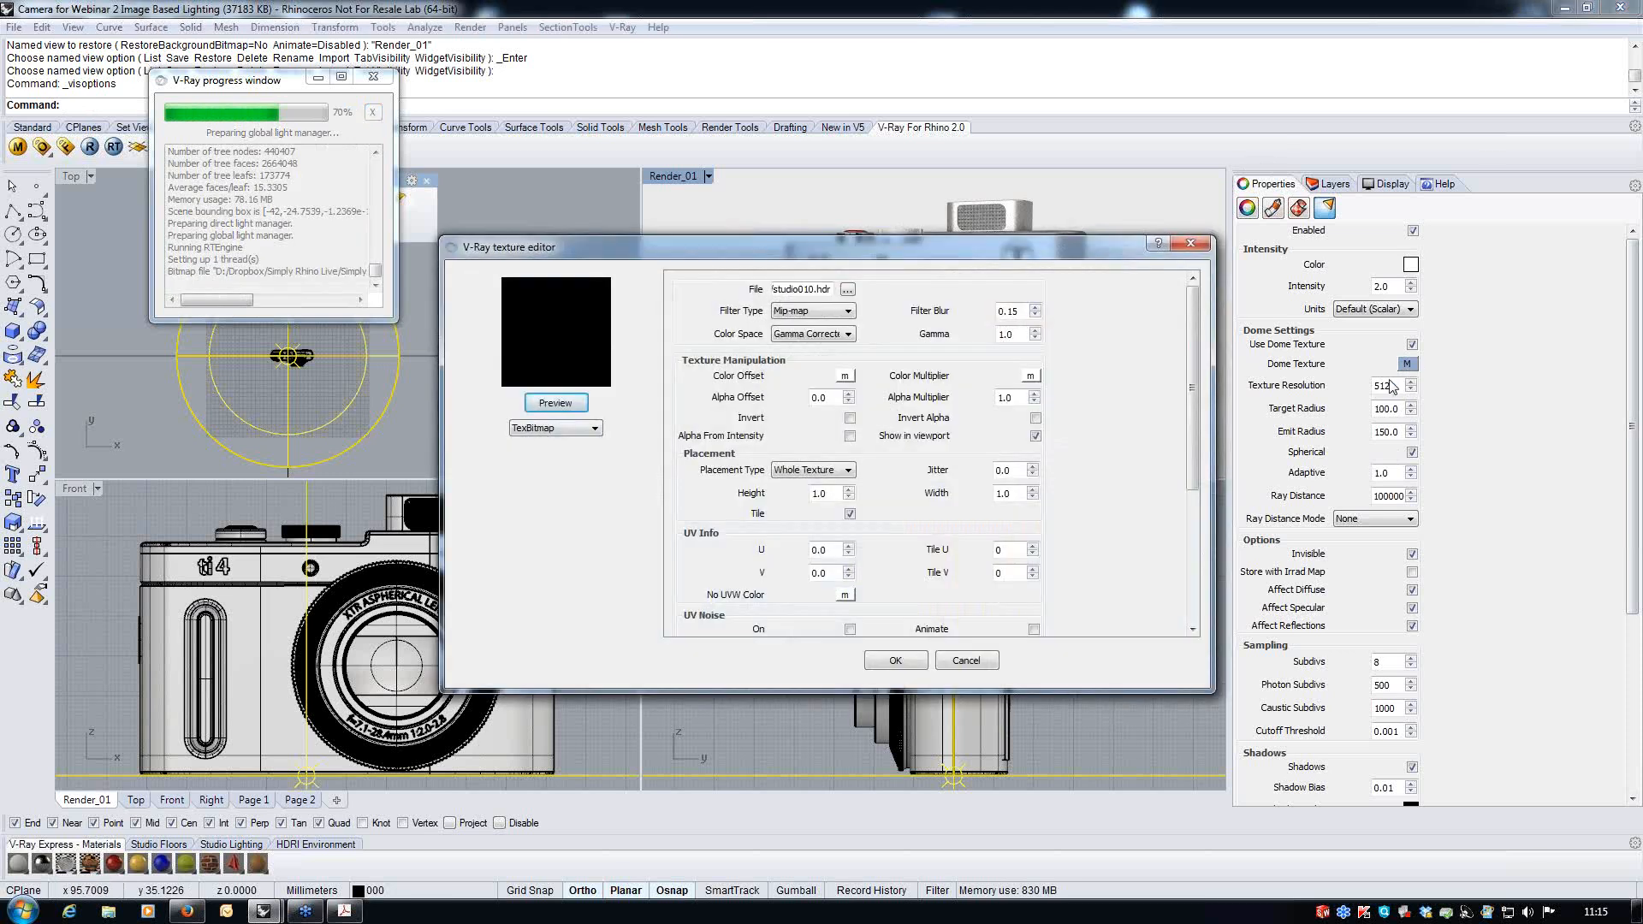
drag(1193, 390, 1200, 522)
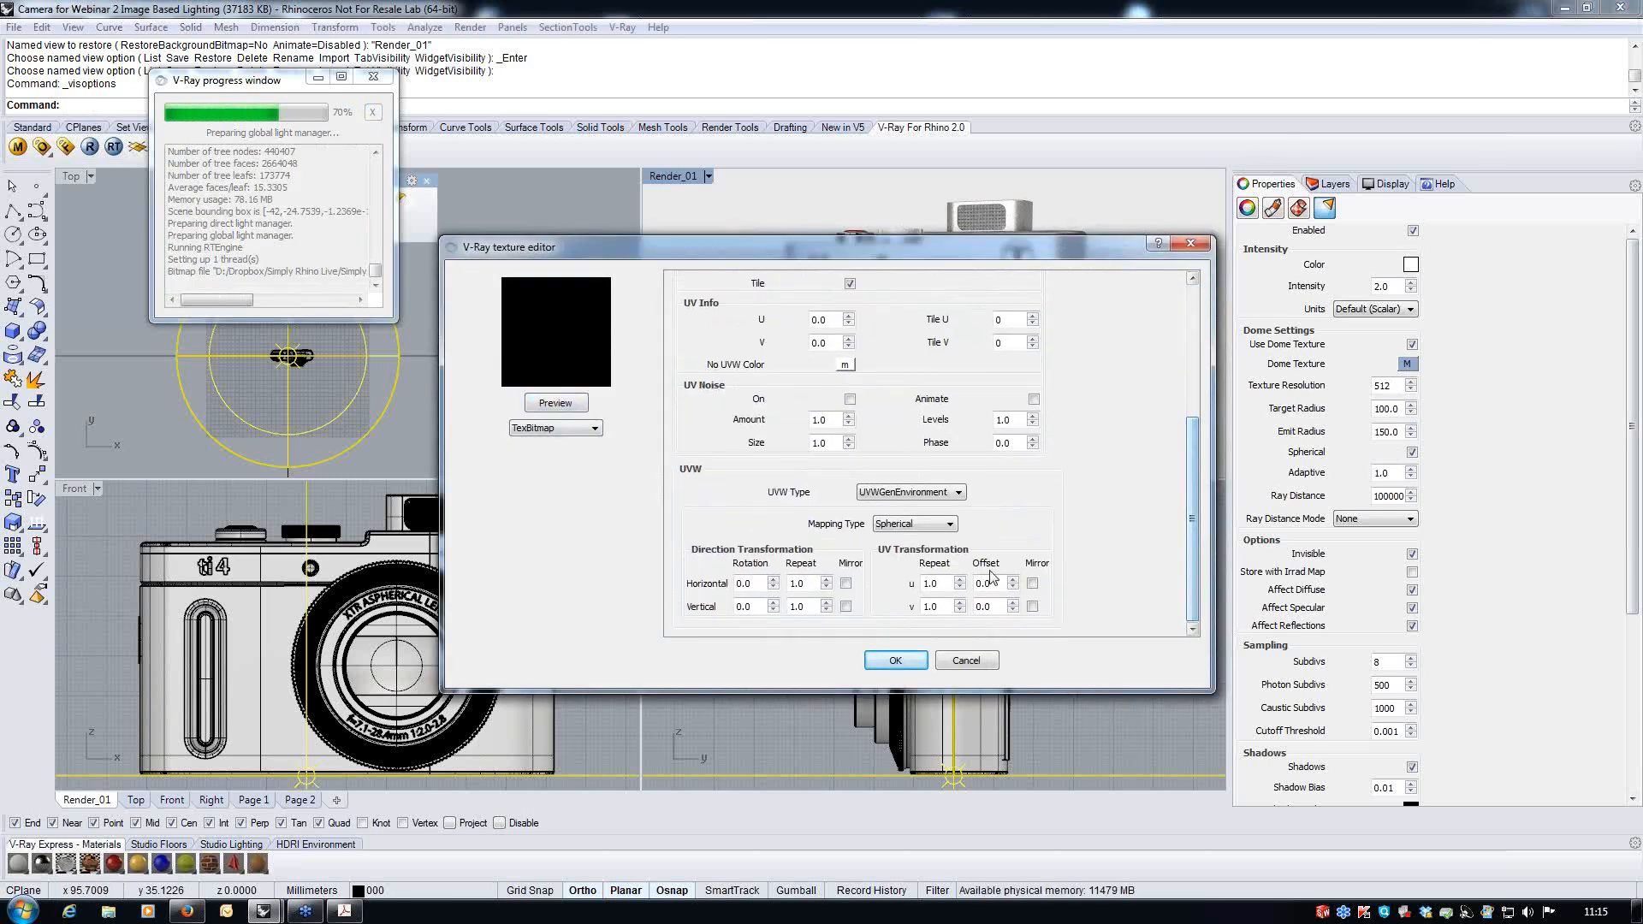
drag(1192, 446, 1185, 315)
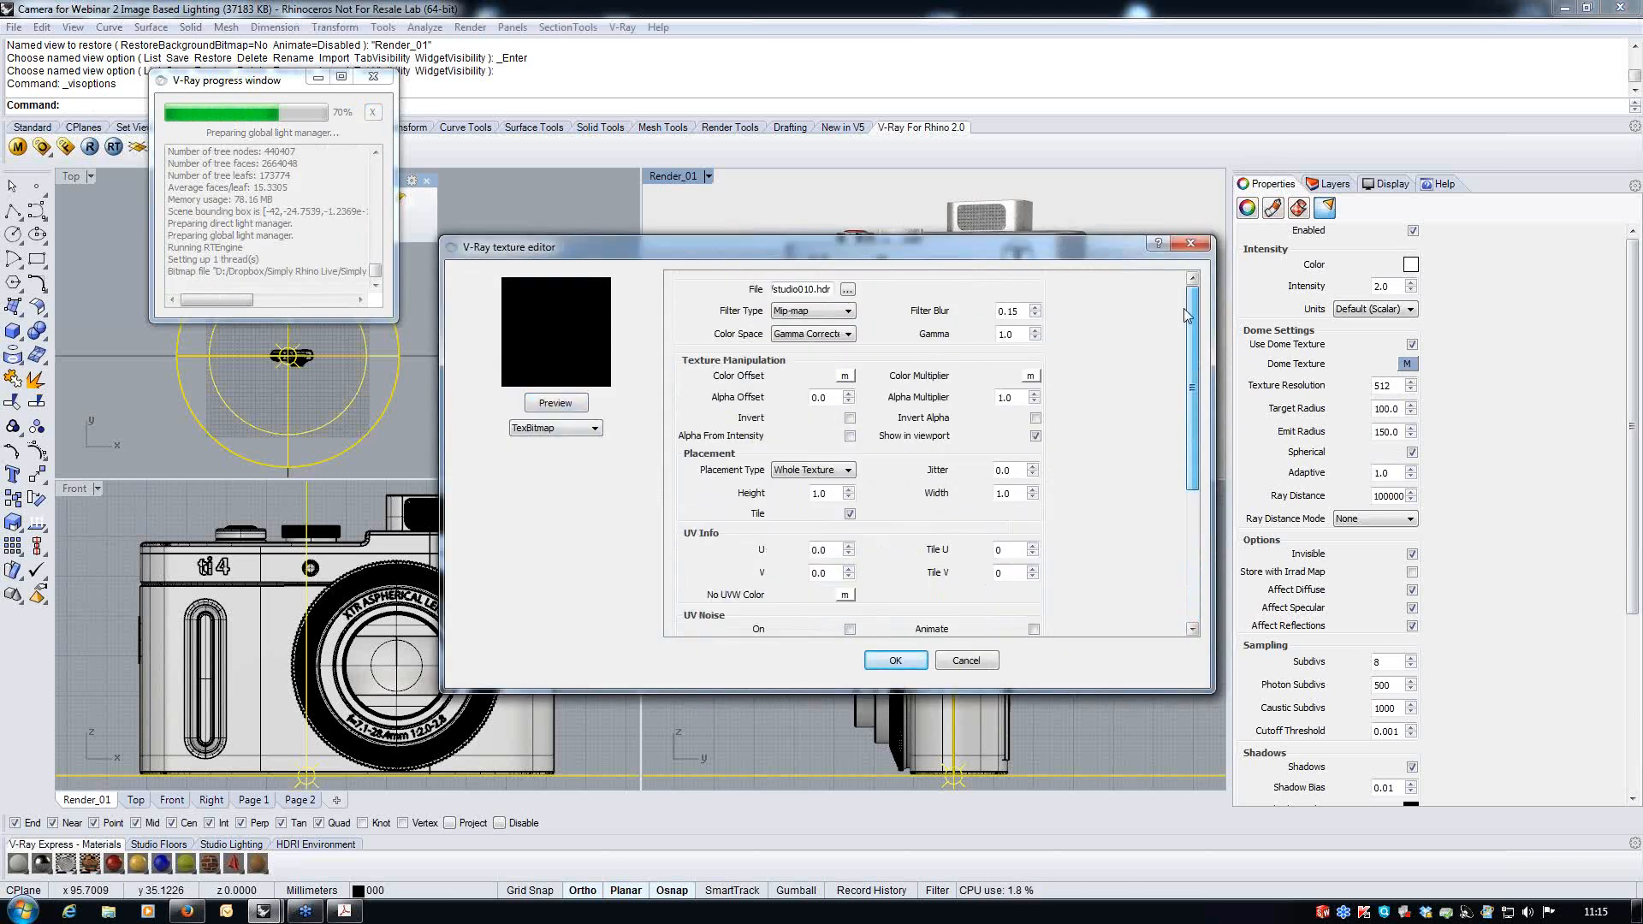
click(847, 289)
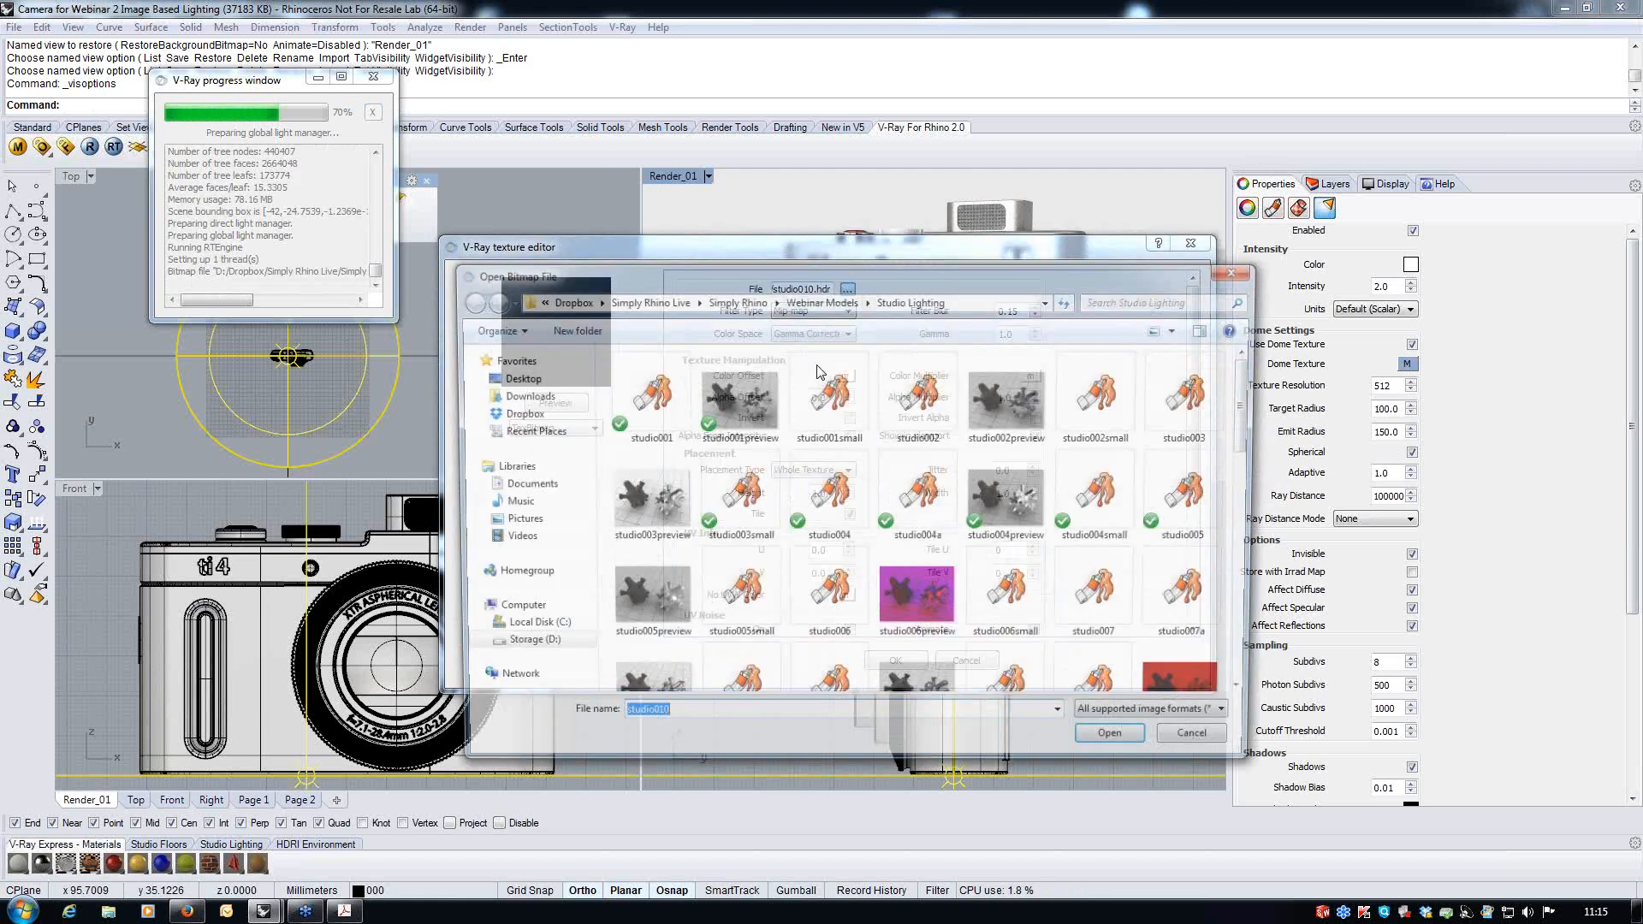
drag(1251, 415, 1254, 492)
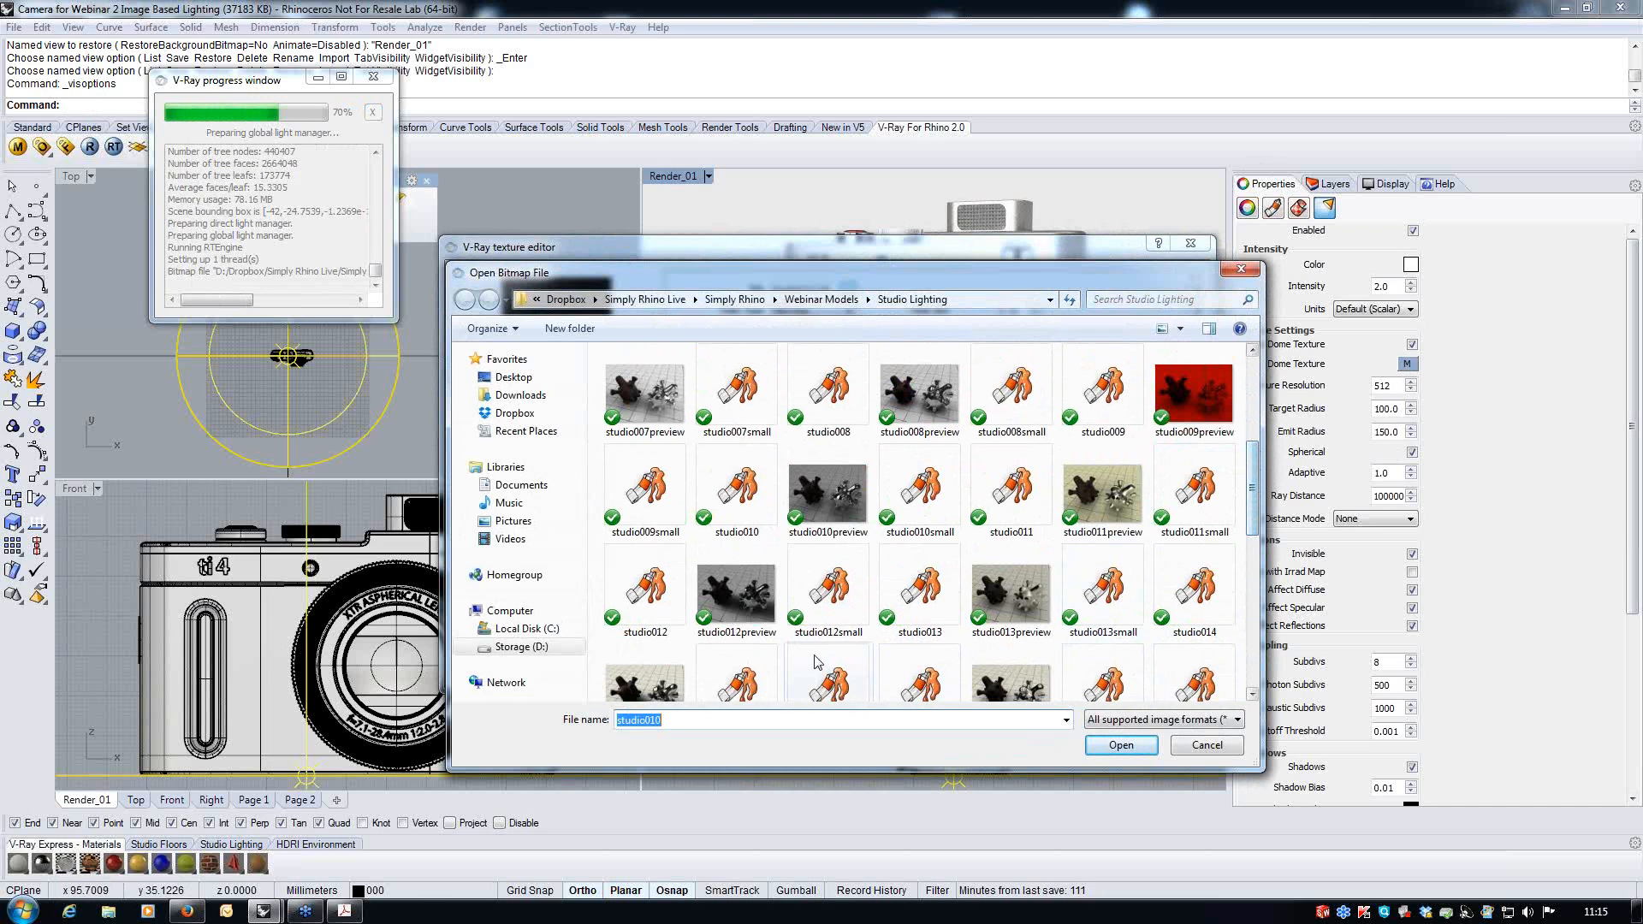
double_click(657, 603)
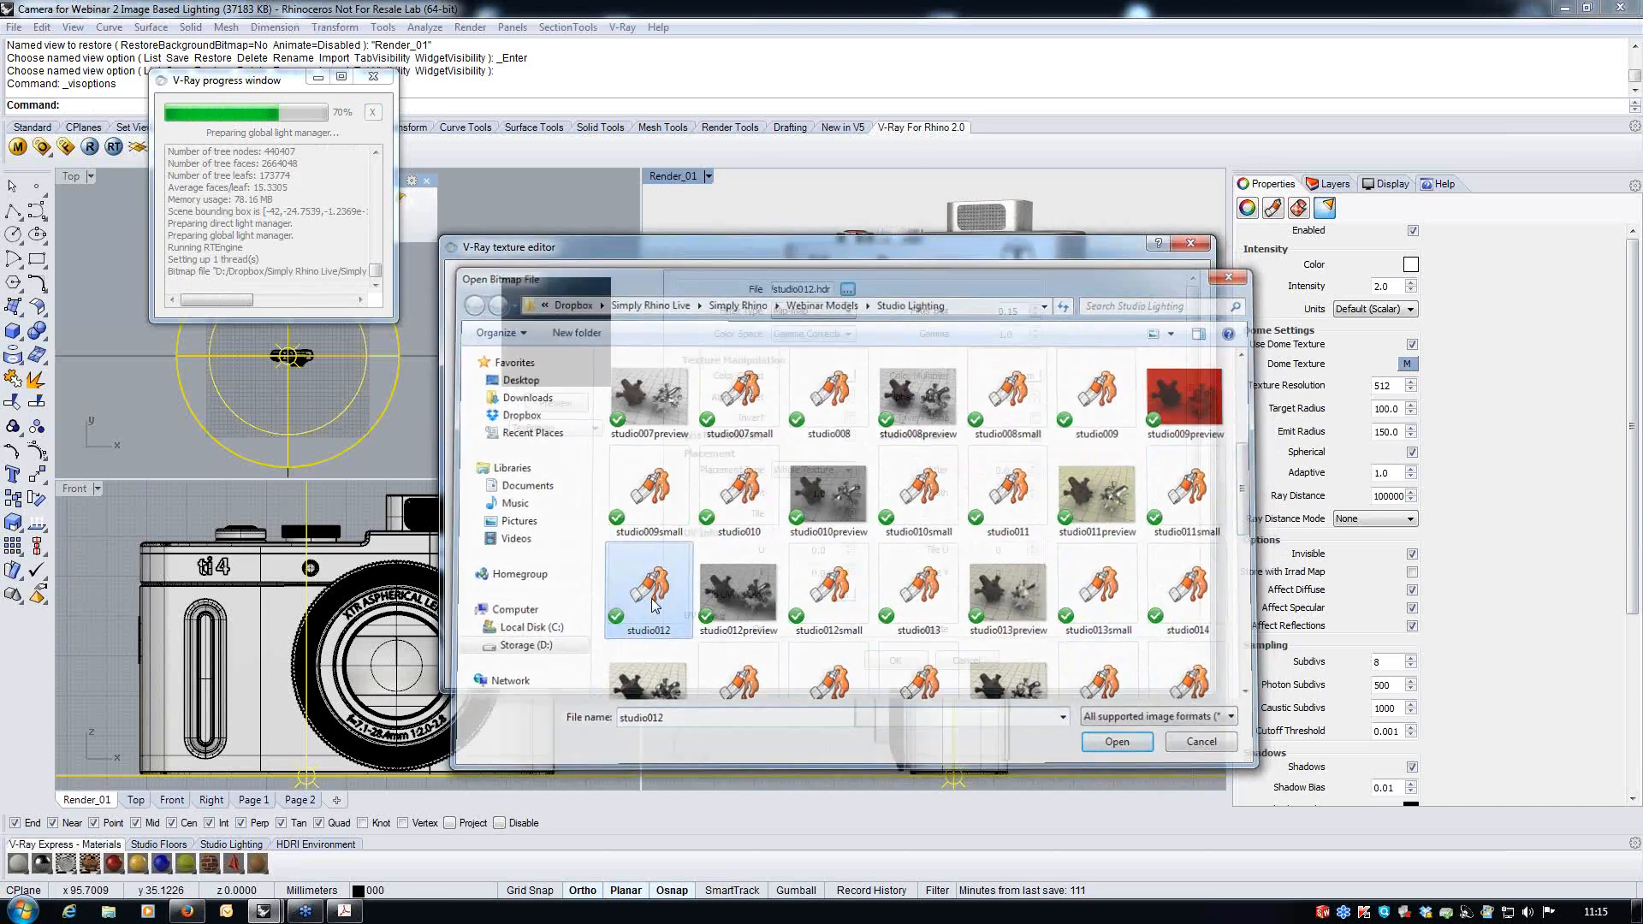
click(895, 660)
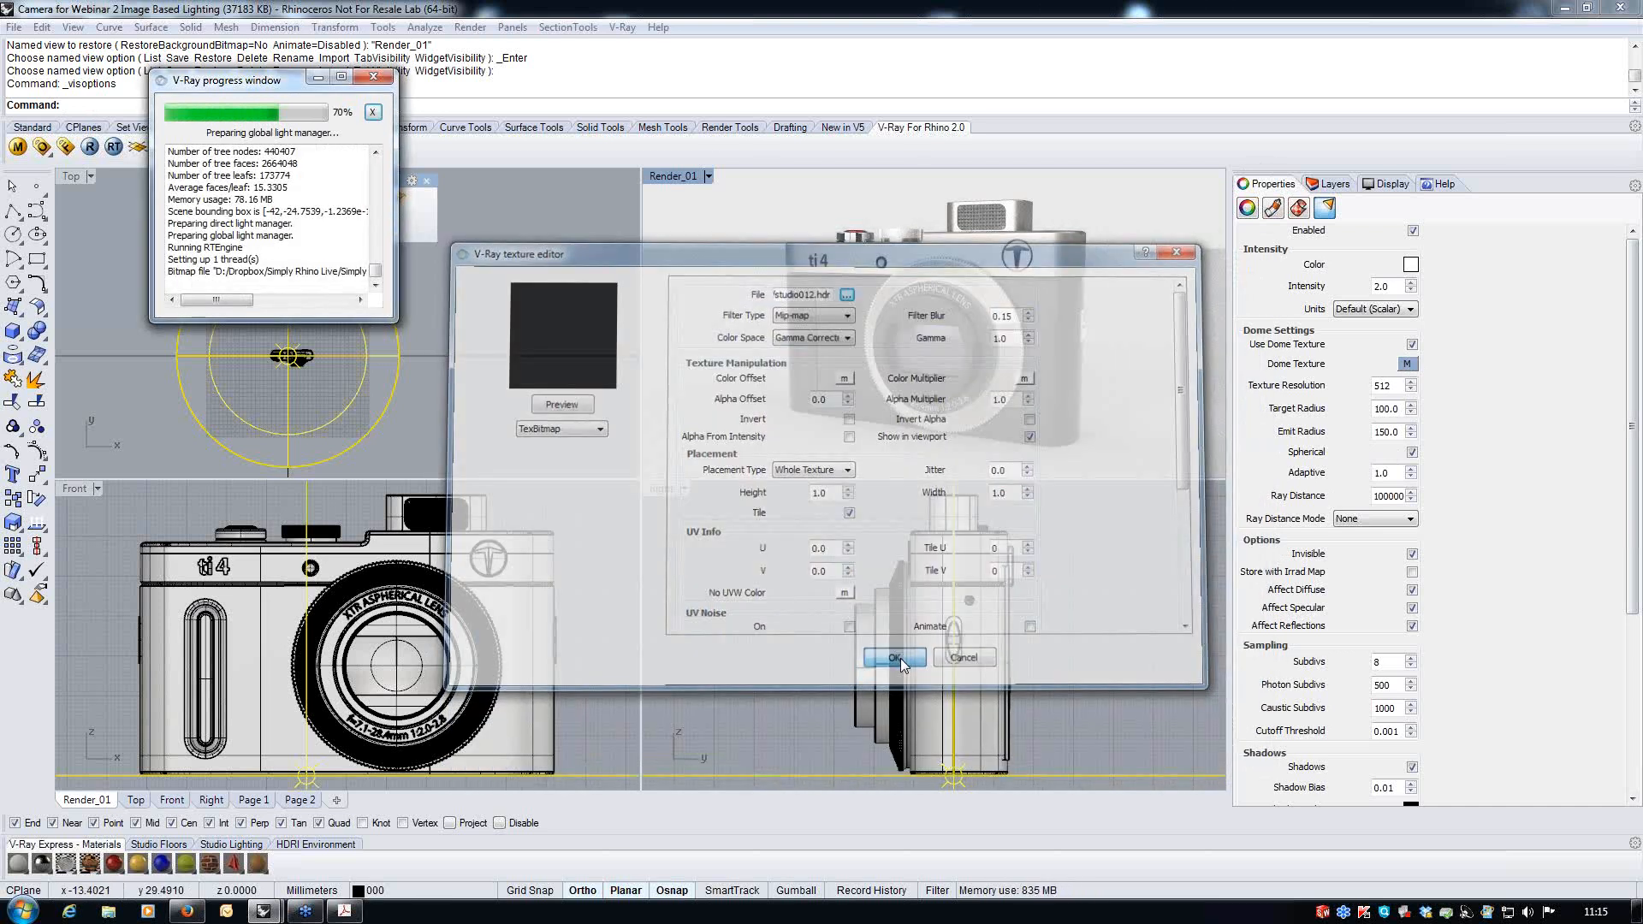
- Recheck the dome texture's file and UVW mapping settings, and set the dome light's intensity to 3.0
click(1407, 364)
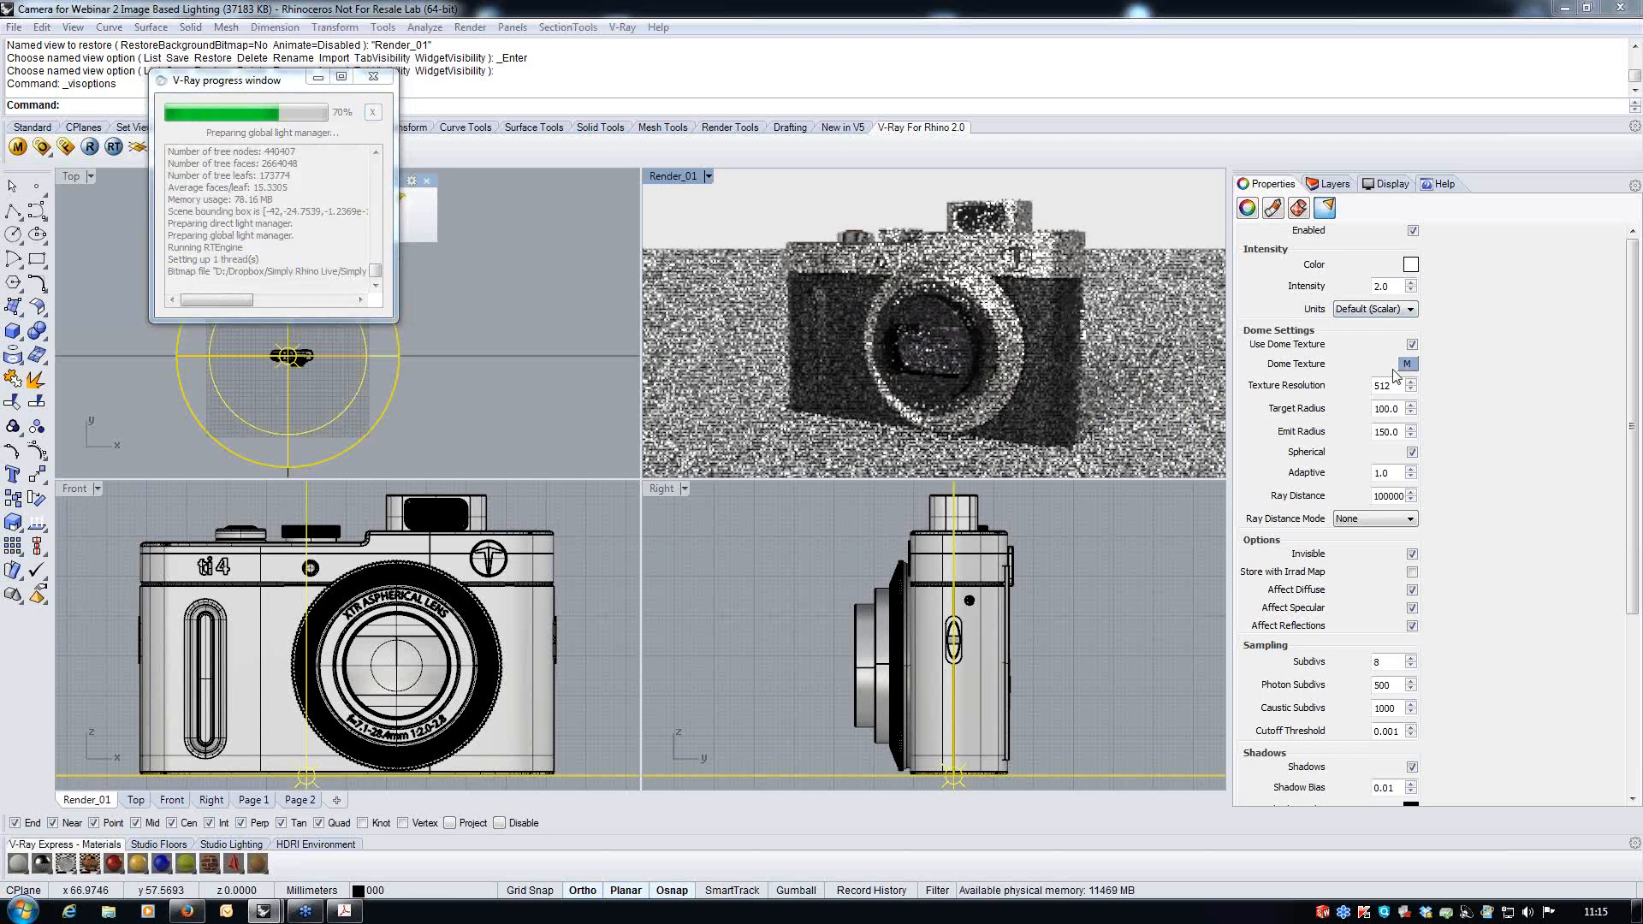
drag(1192, 320, 1192, 452)
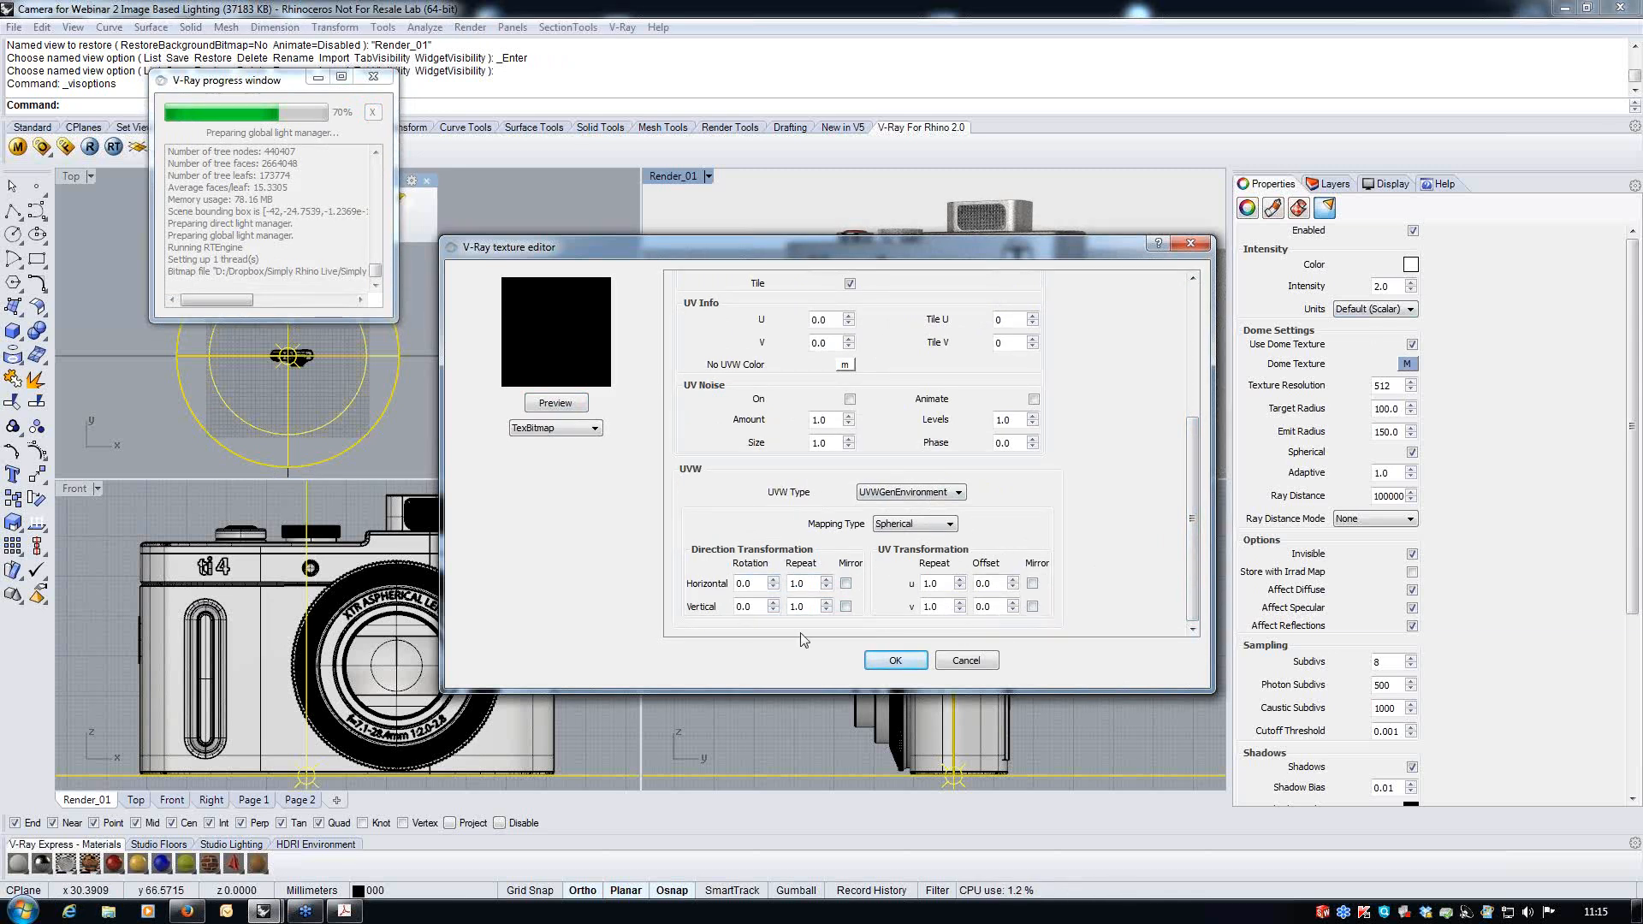
drag(1194, 538, 1196, 402)
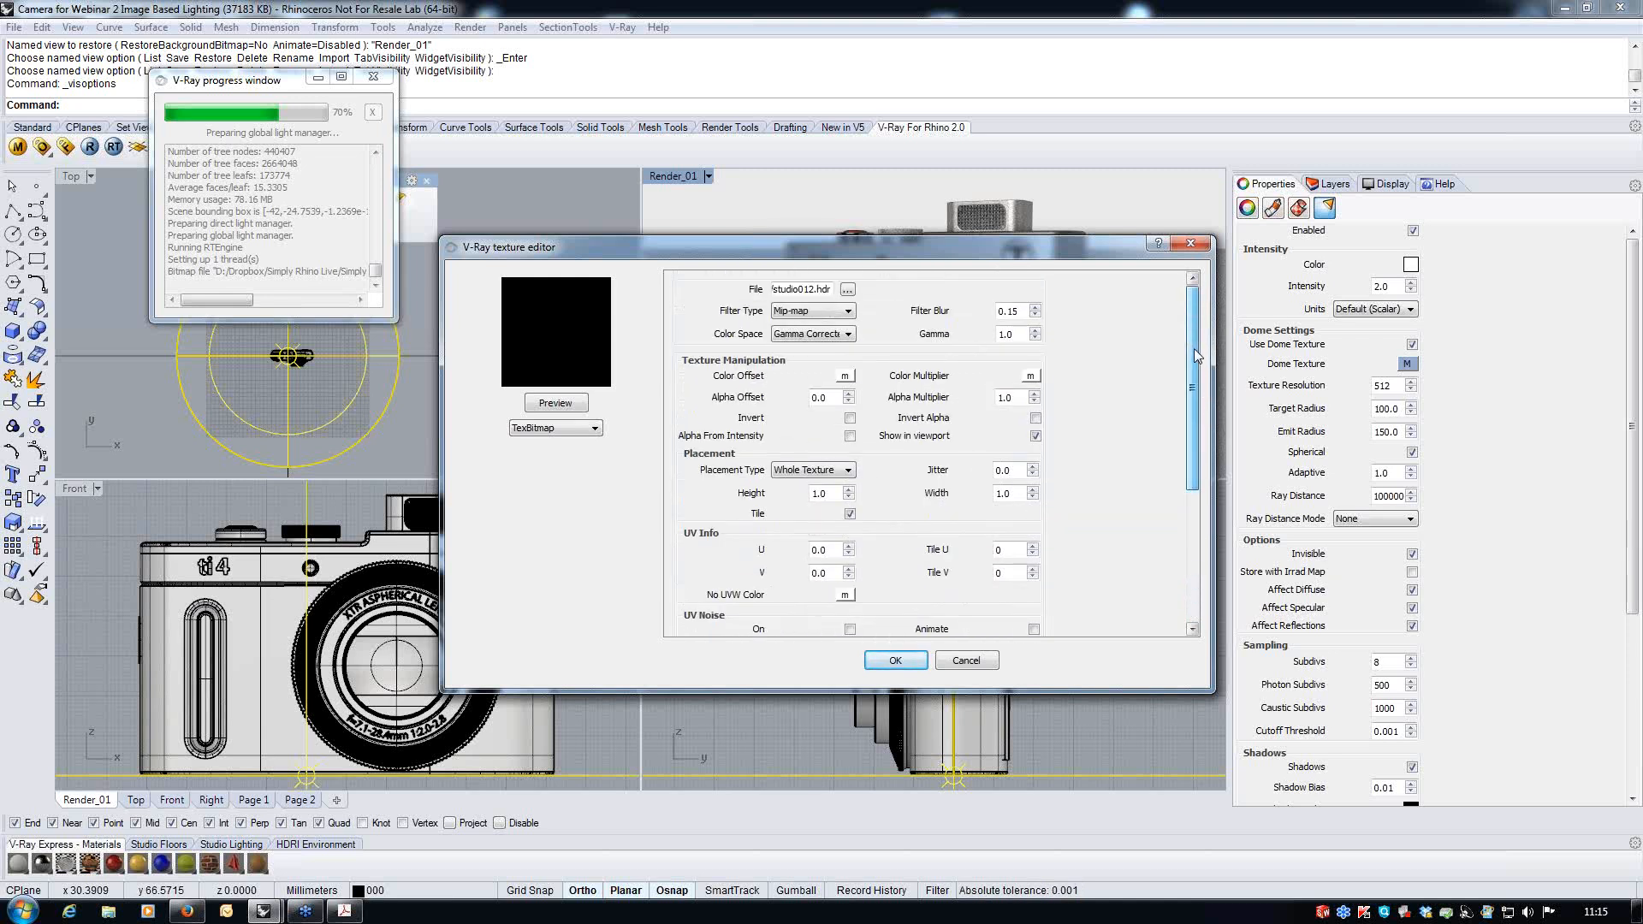
click(1191, 245)
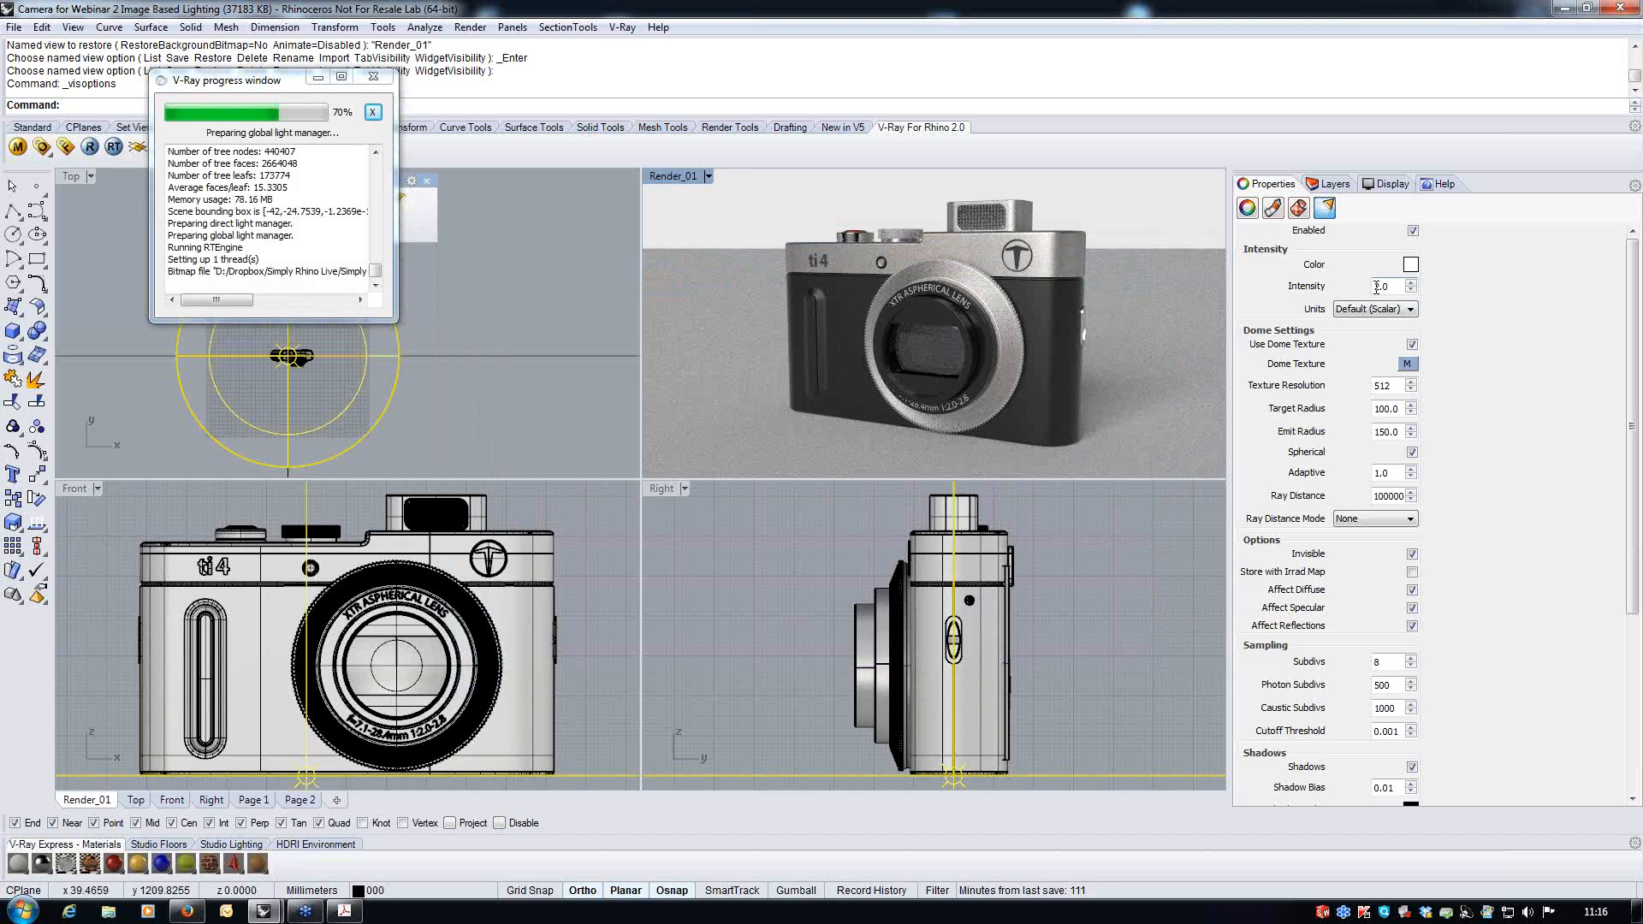
double_click(1376, 287)
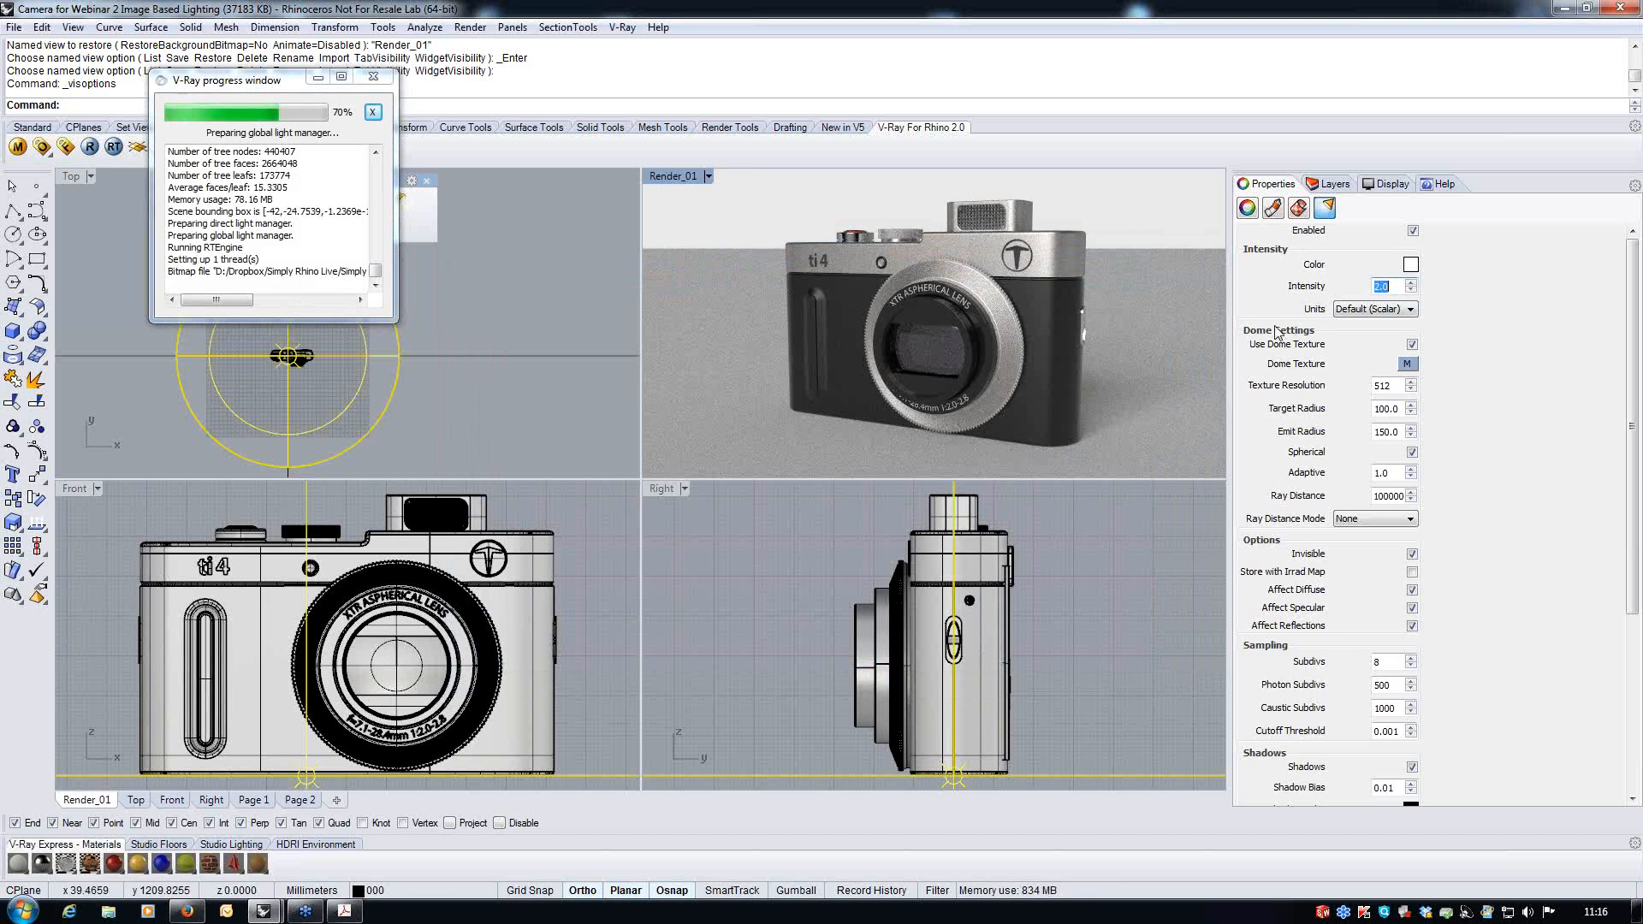
text(3)
click(1121, 608)
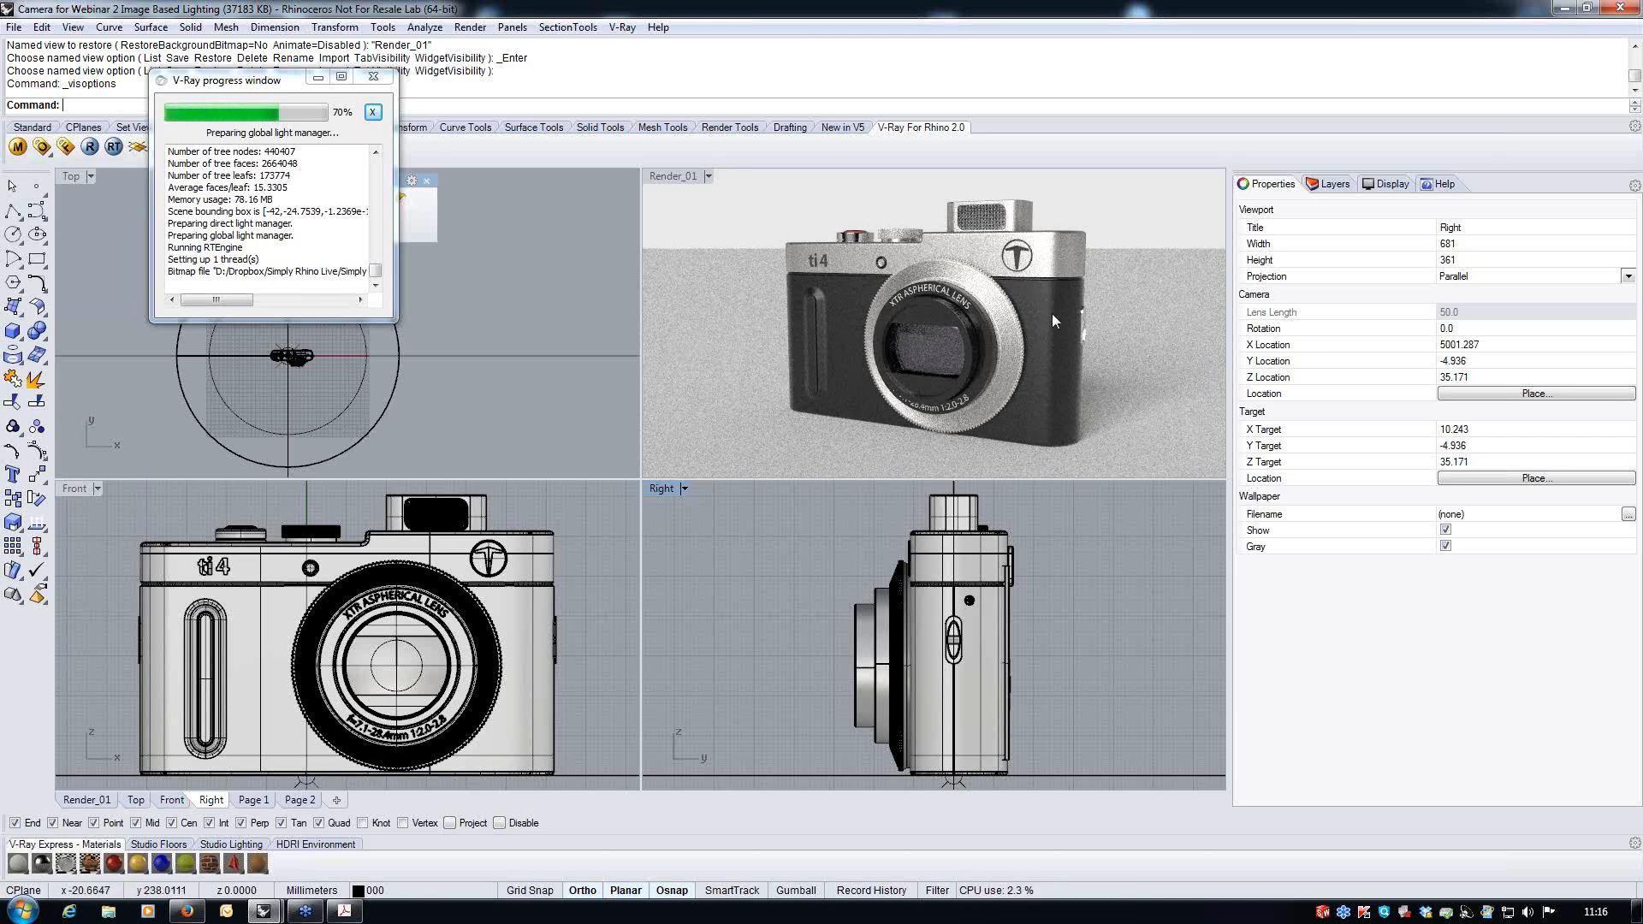
- Enable the Reflection override in the V-Ray Environment options and assign it a TexBitmap texture using the studio011 image
click(41, 147)
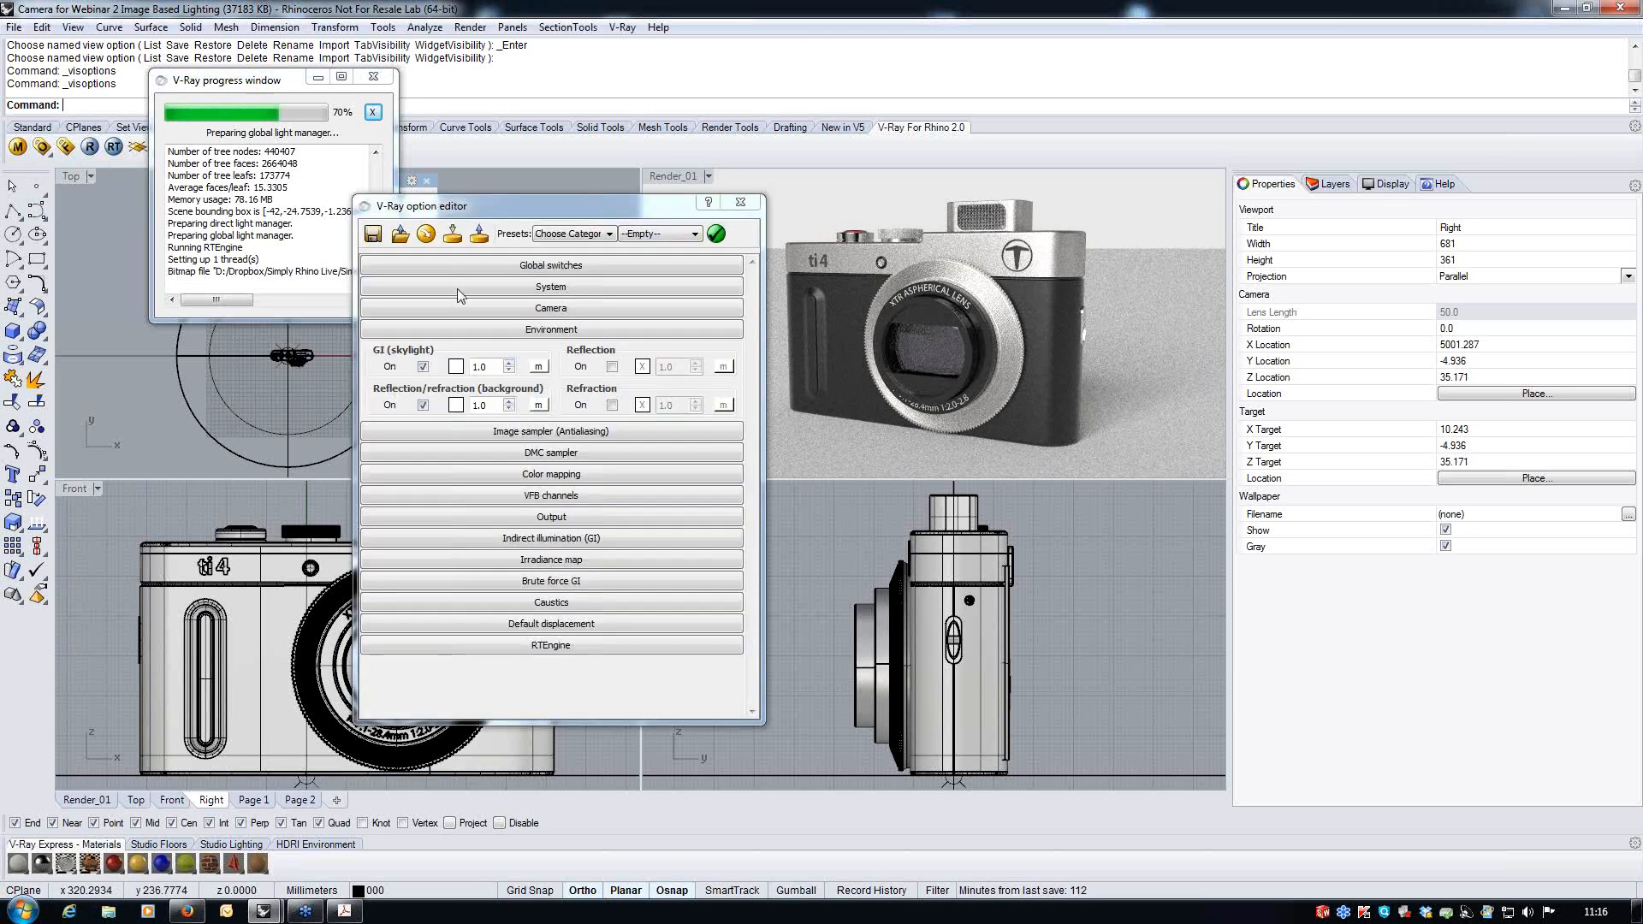
click(613, 366)
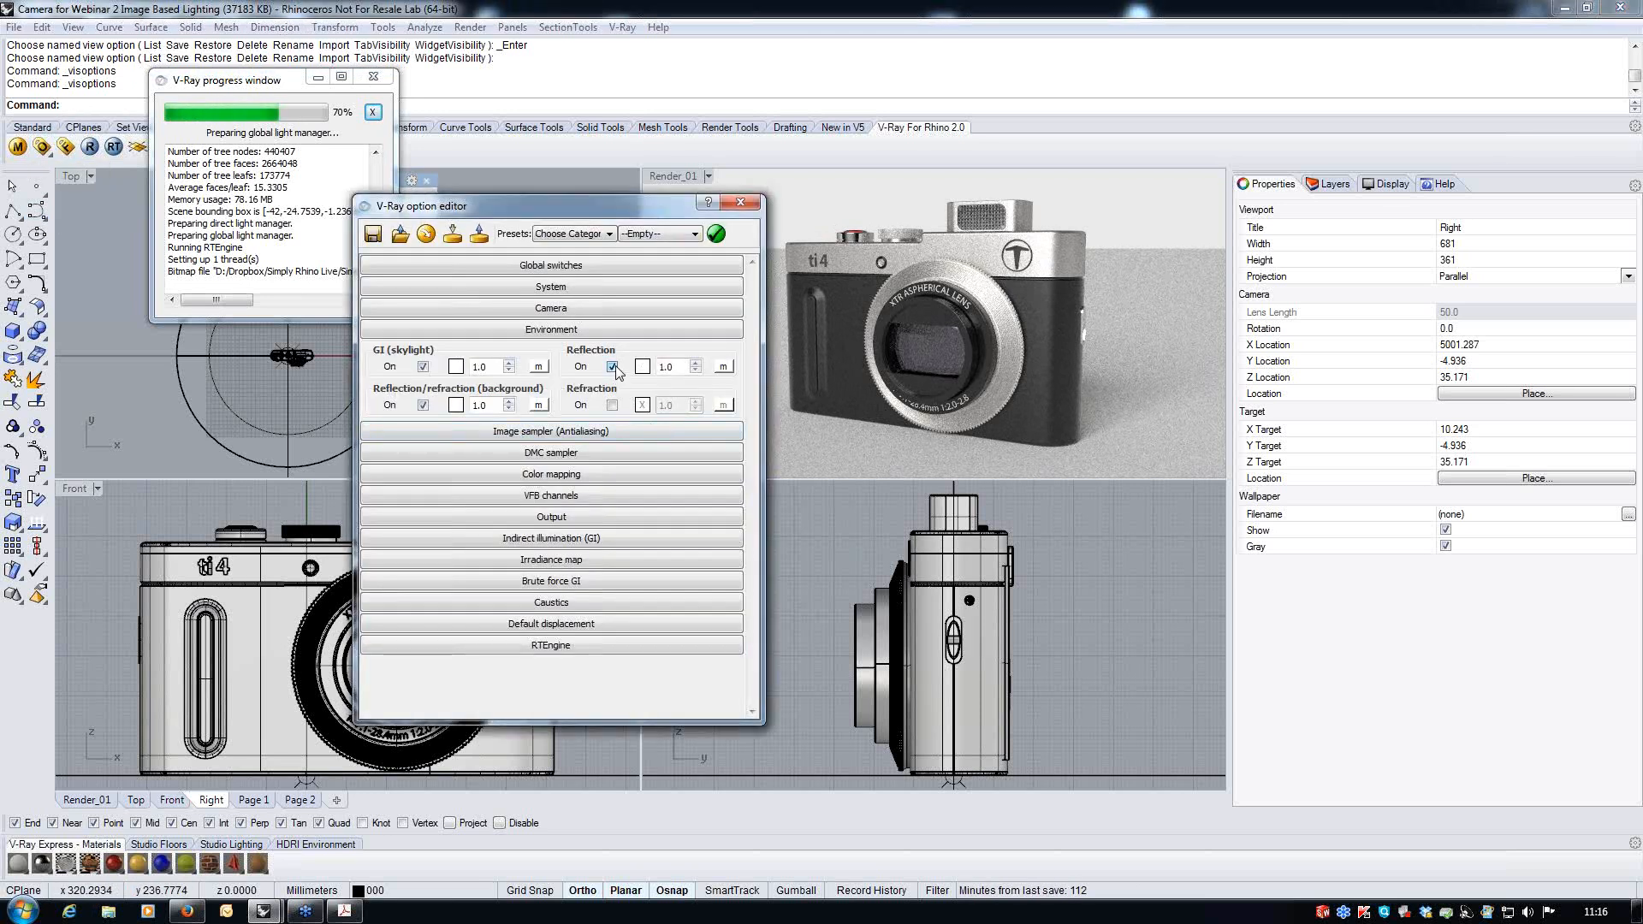
click(723, 367)
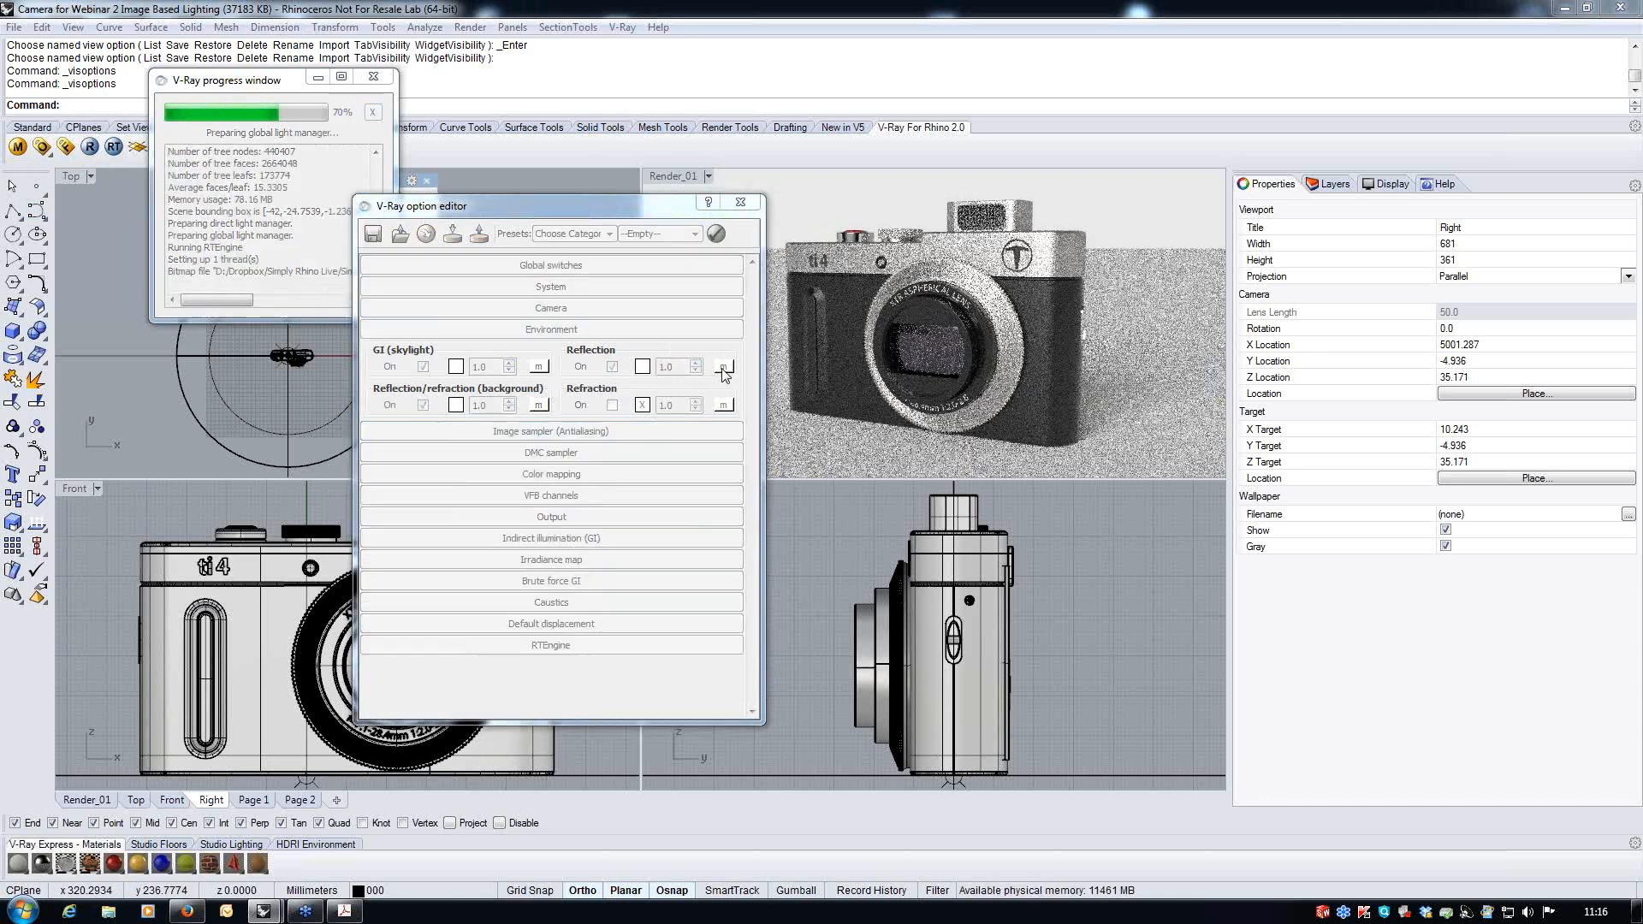
click(570, 429)
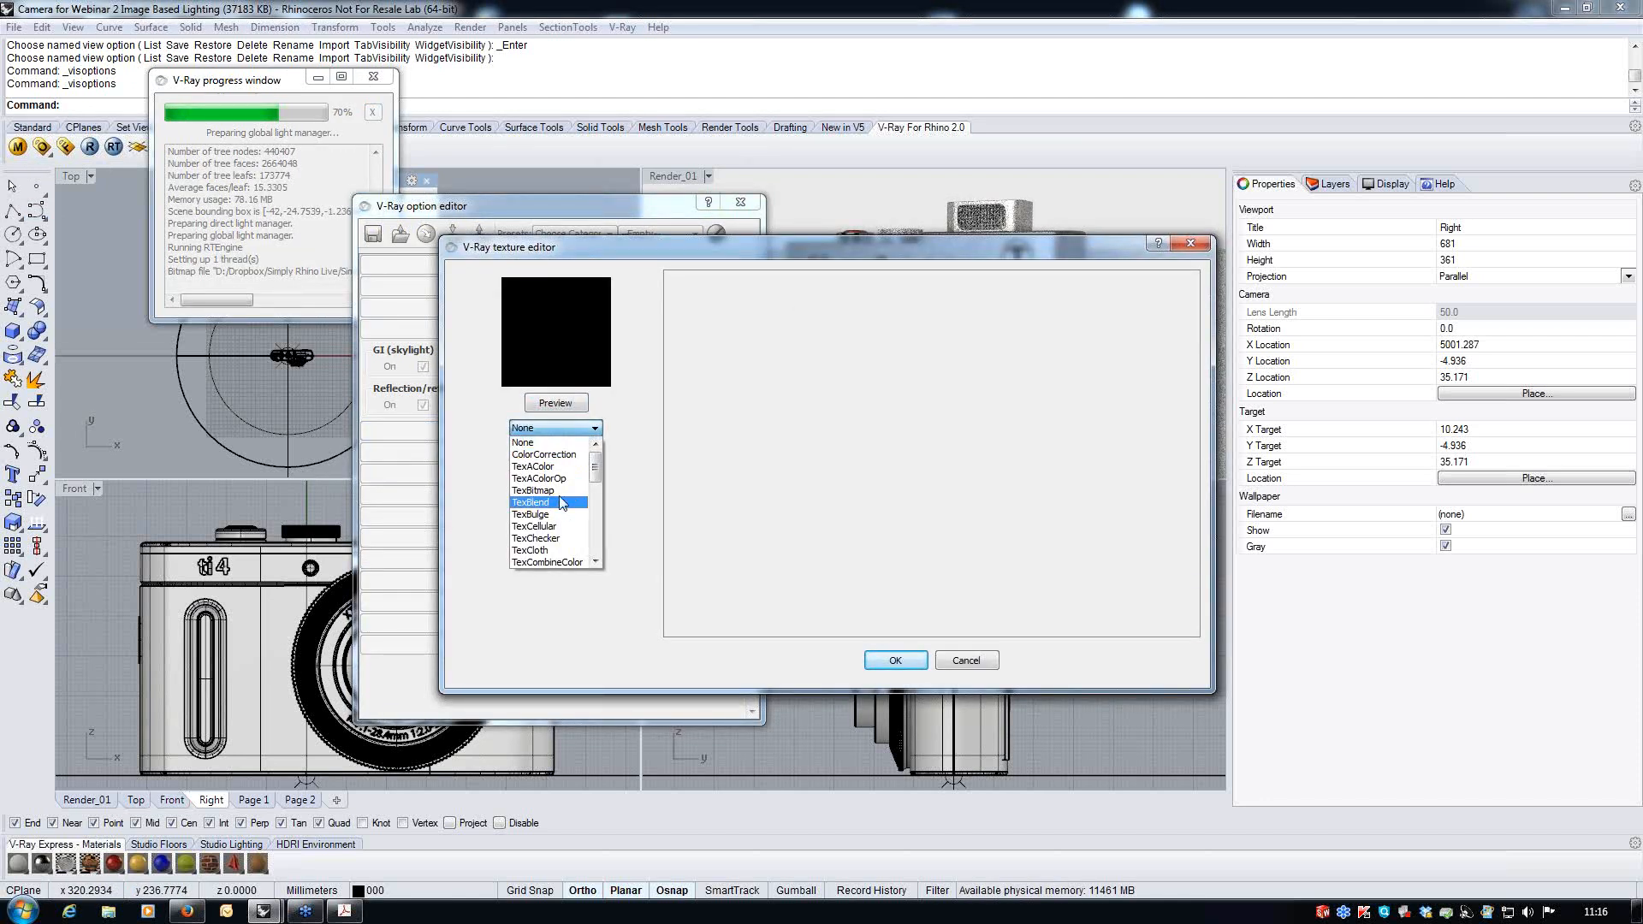
click(562, 502)
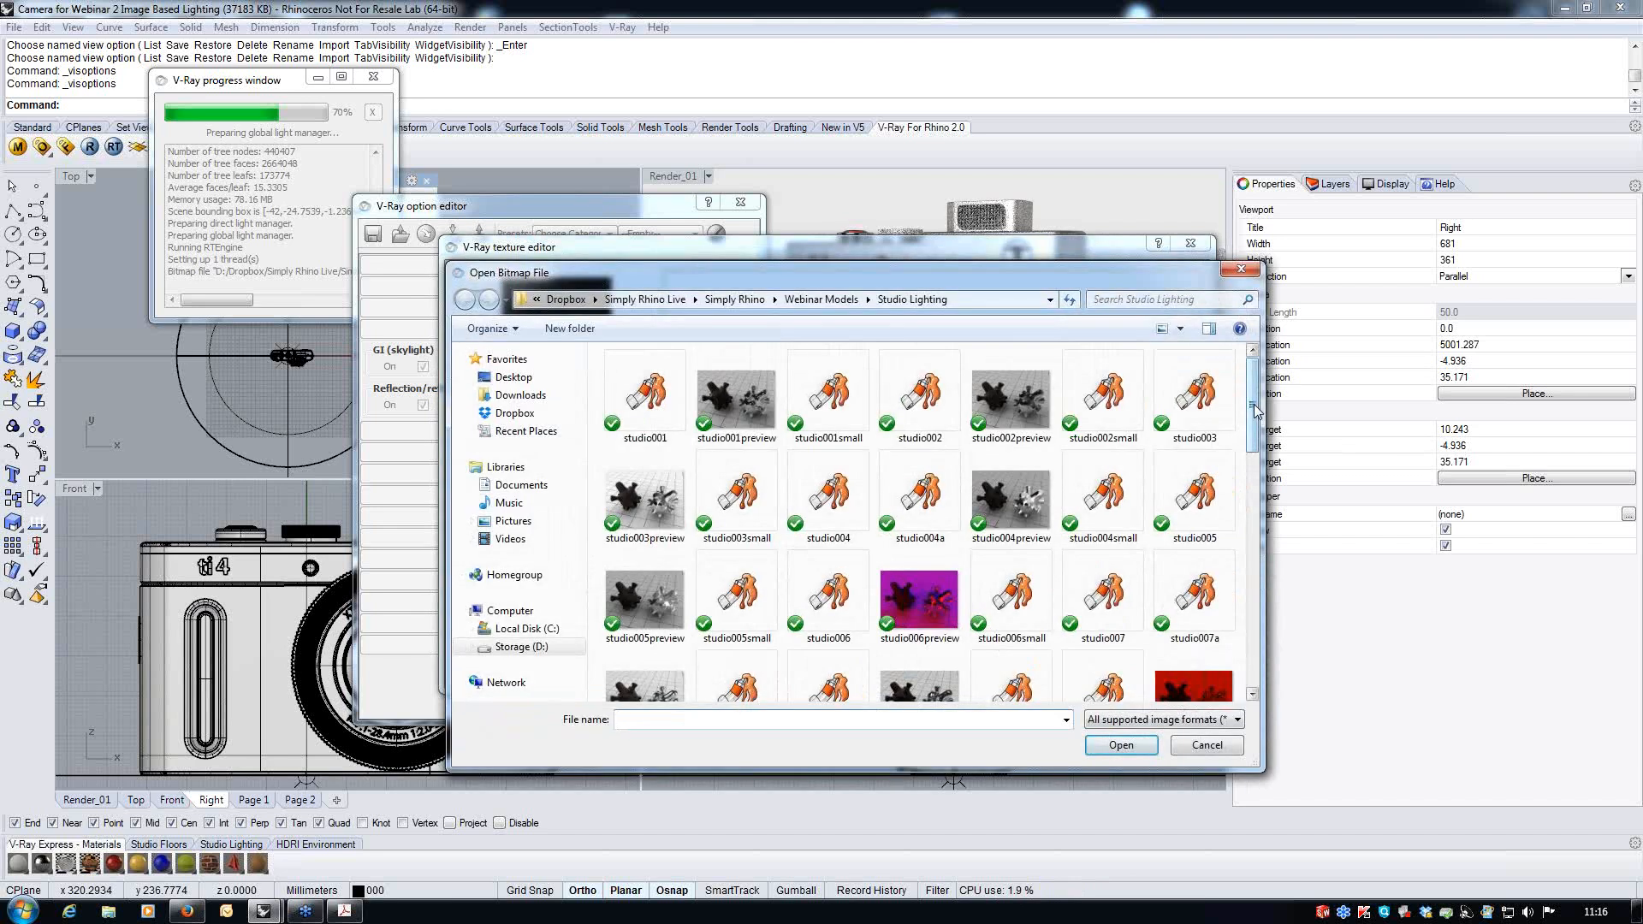
drag(1254, 404, 1255, 455)
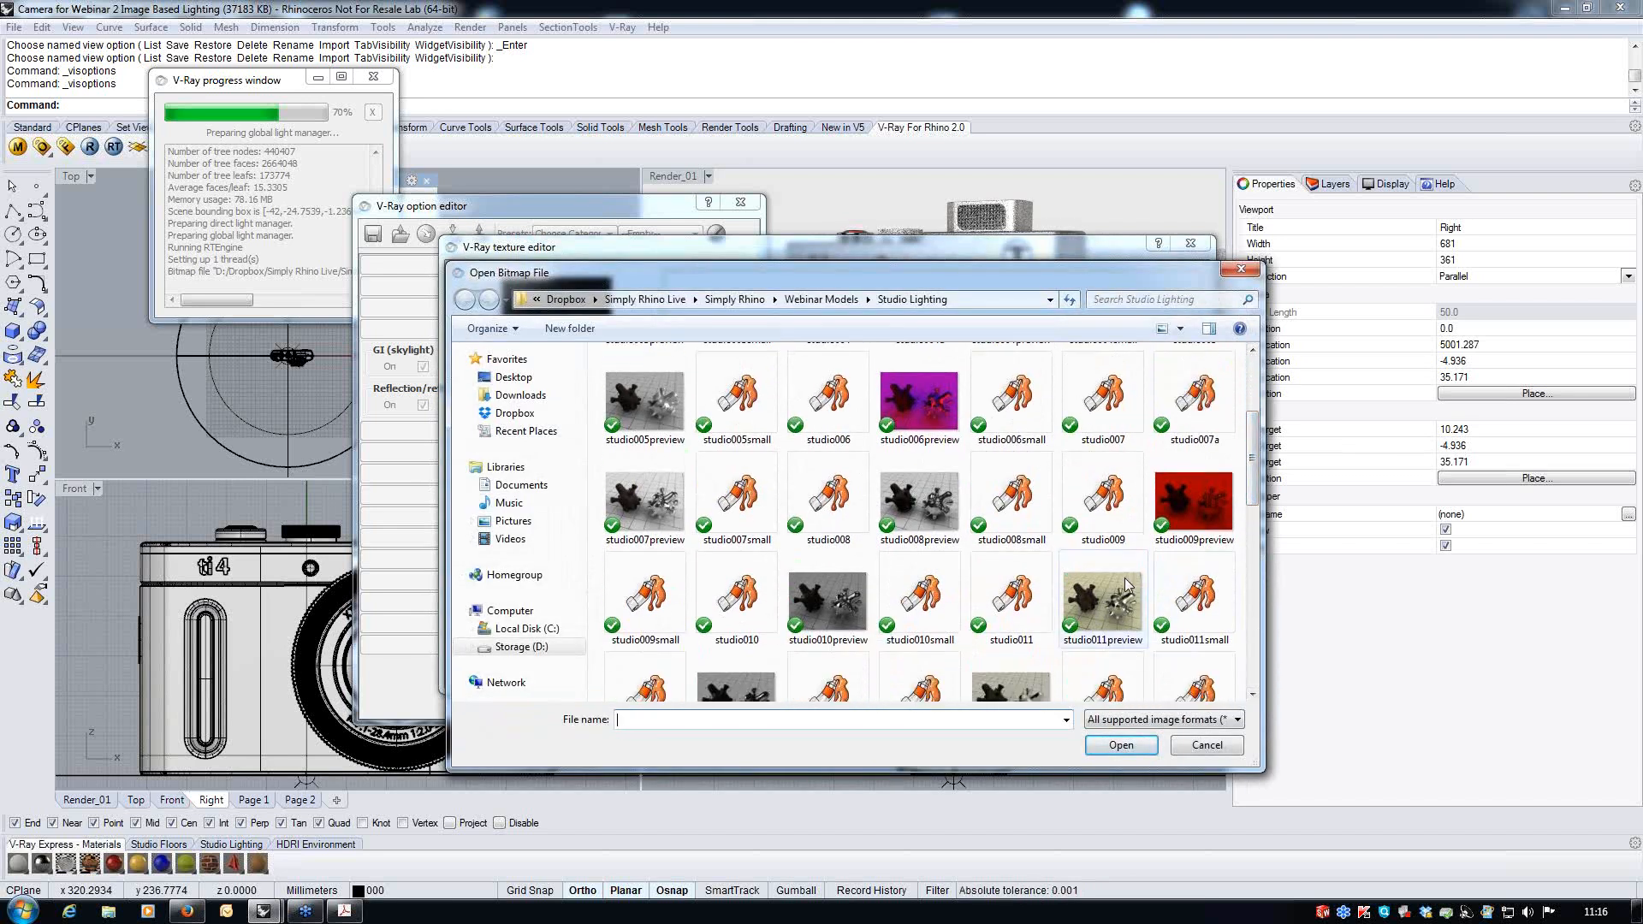
click(1011, 599)
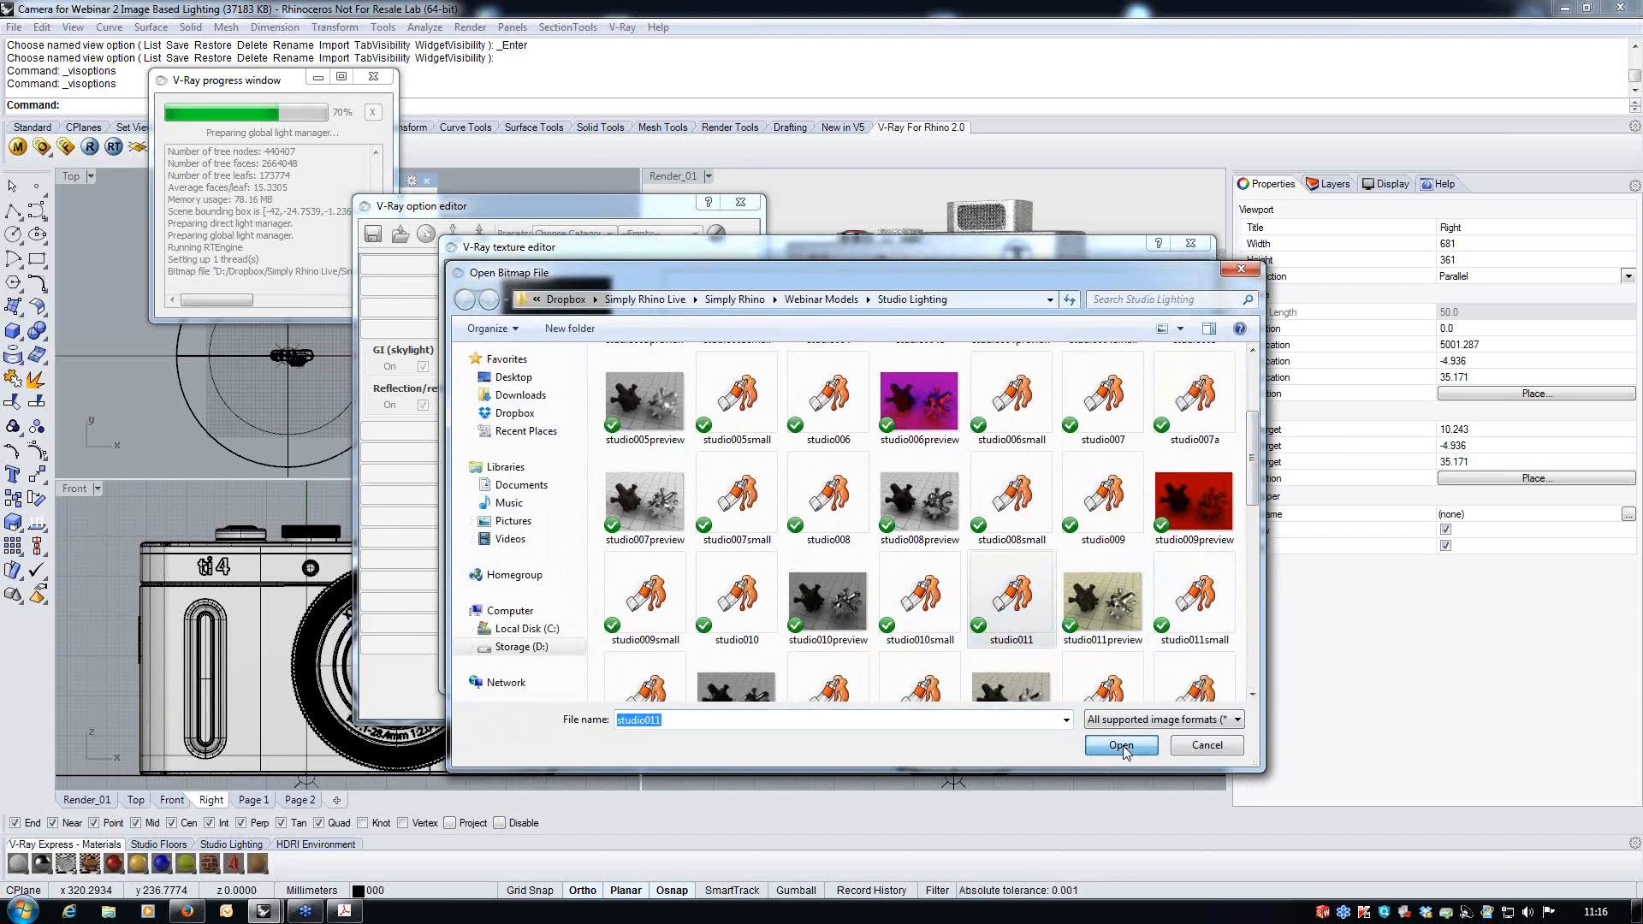
click(1123, 747)
- Set the reflection texture's UVW type to UVWGenEnvironment, preview it, accept it and close the V-Ray option editor
drag(1195, 380, 1194, 512)
click(950, 494)
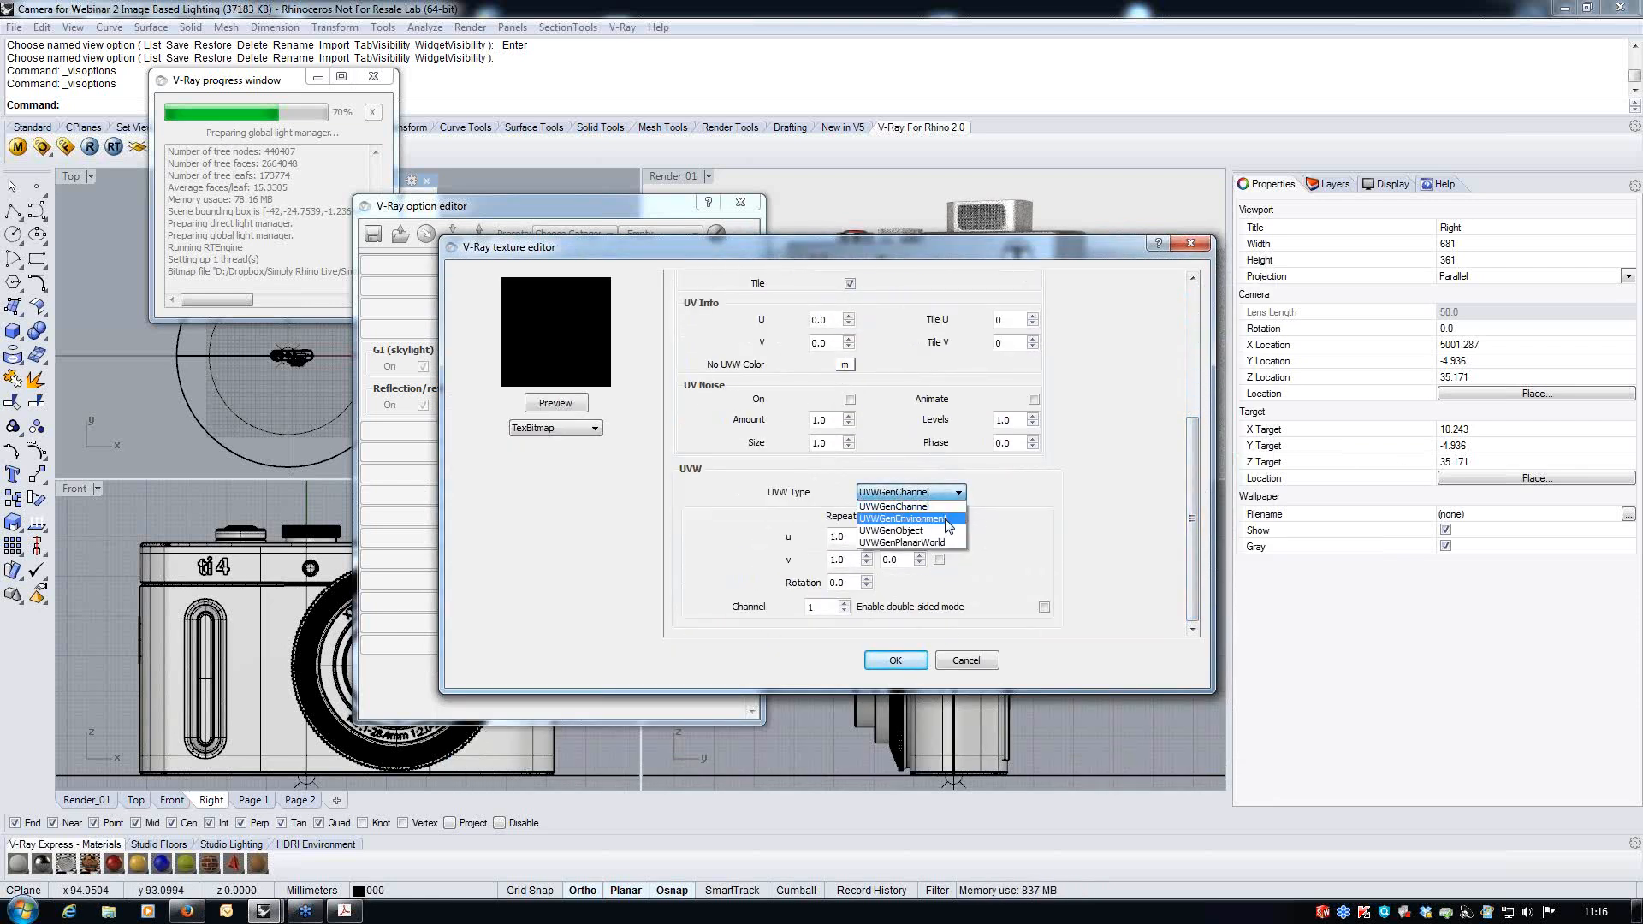
click(933, 519)
click(536, 399)
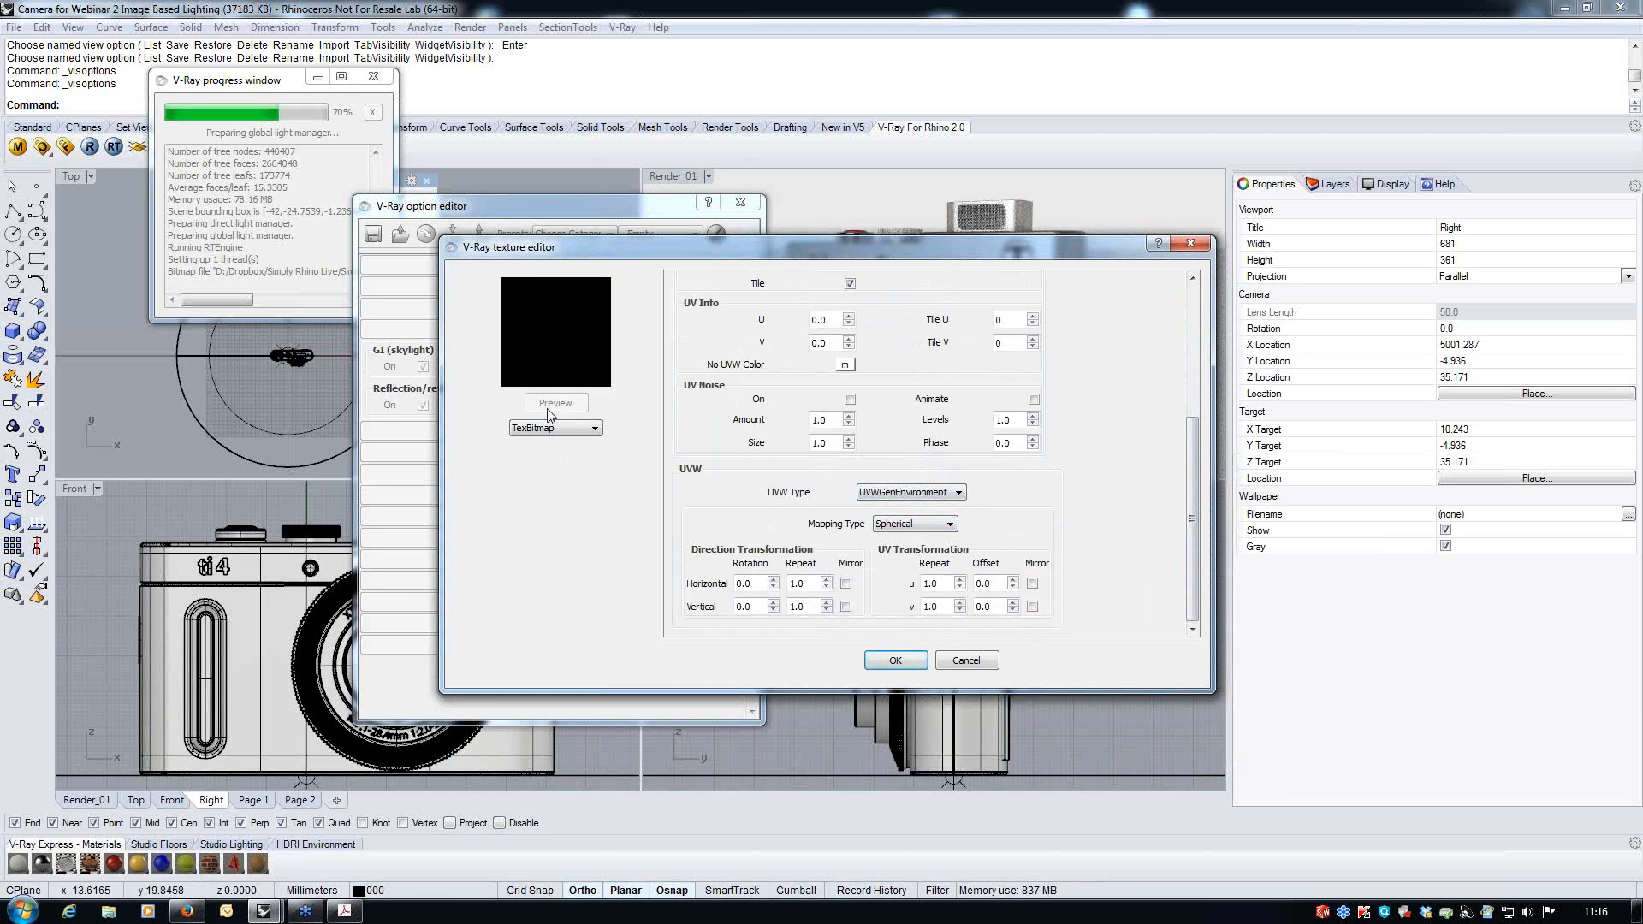
click(895, 660)
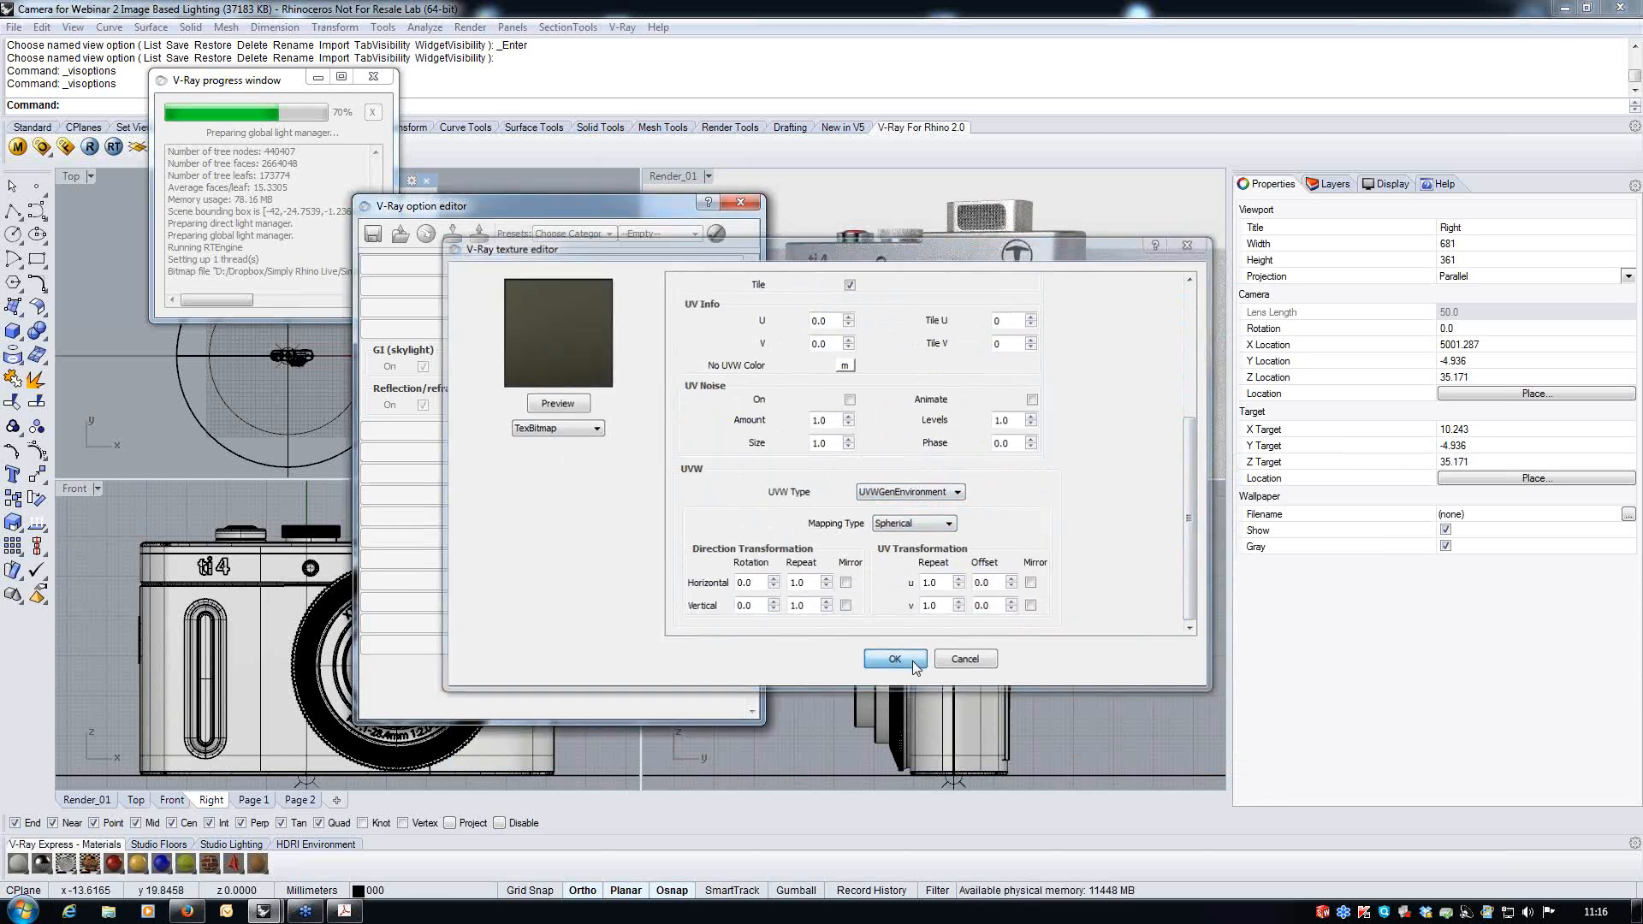
click(741, 202)
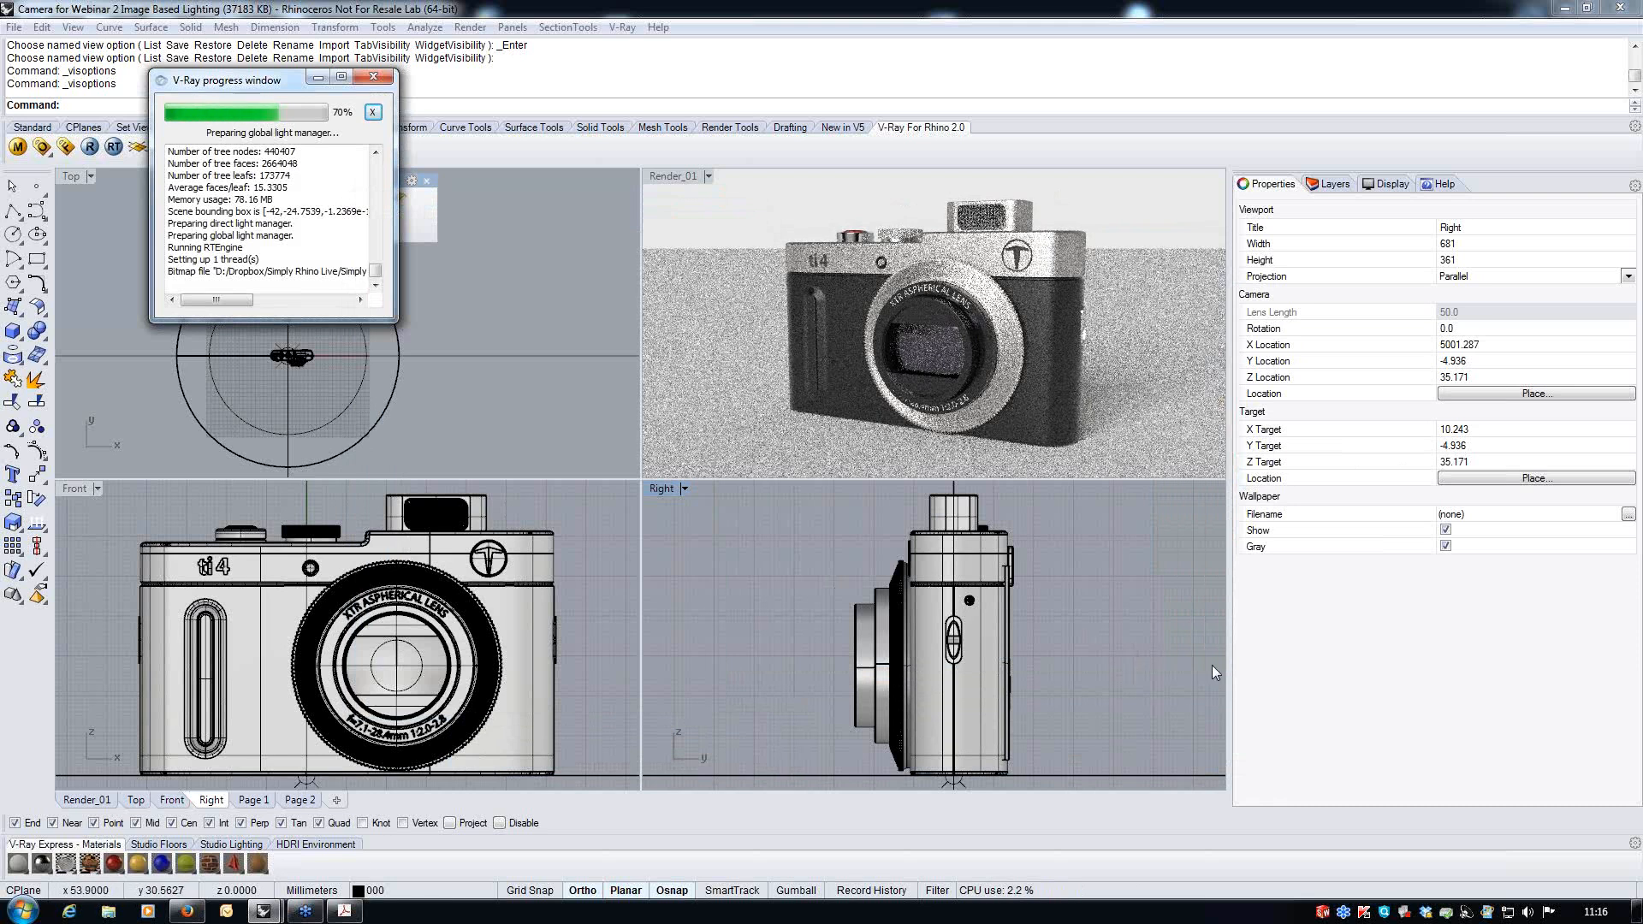
- Turn off Affect Reflections for the dome light and deselect it
click(392, 400)
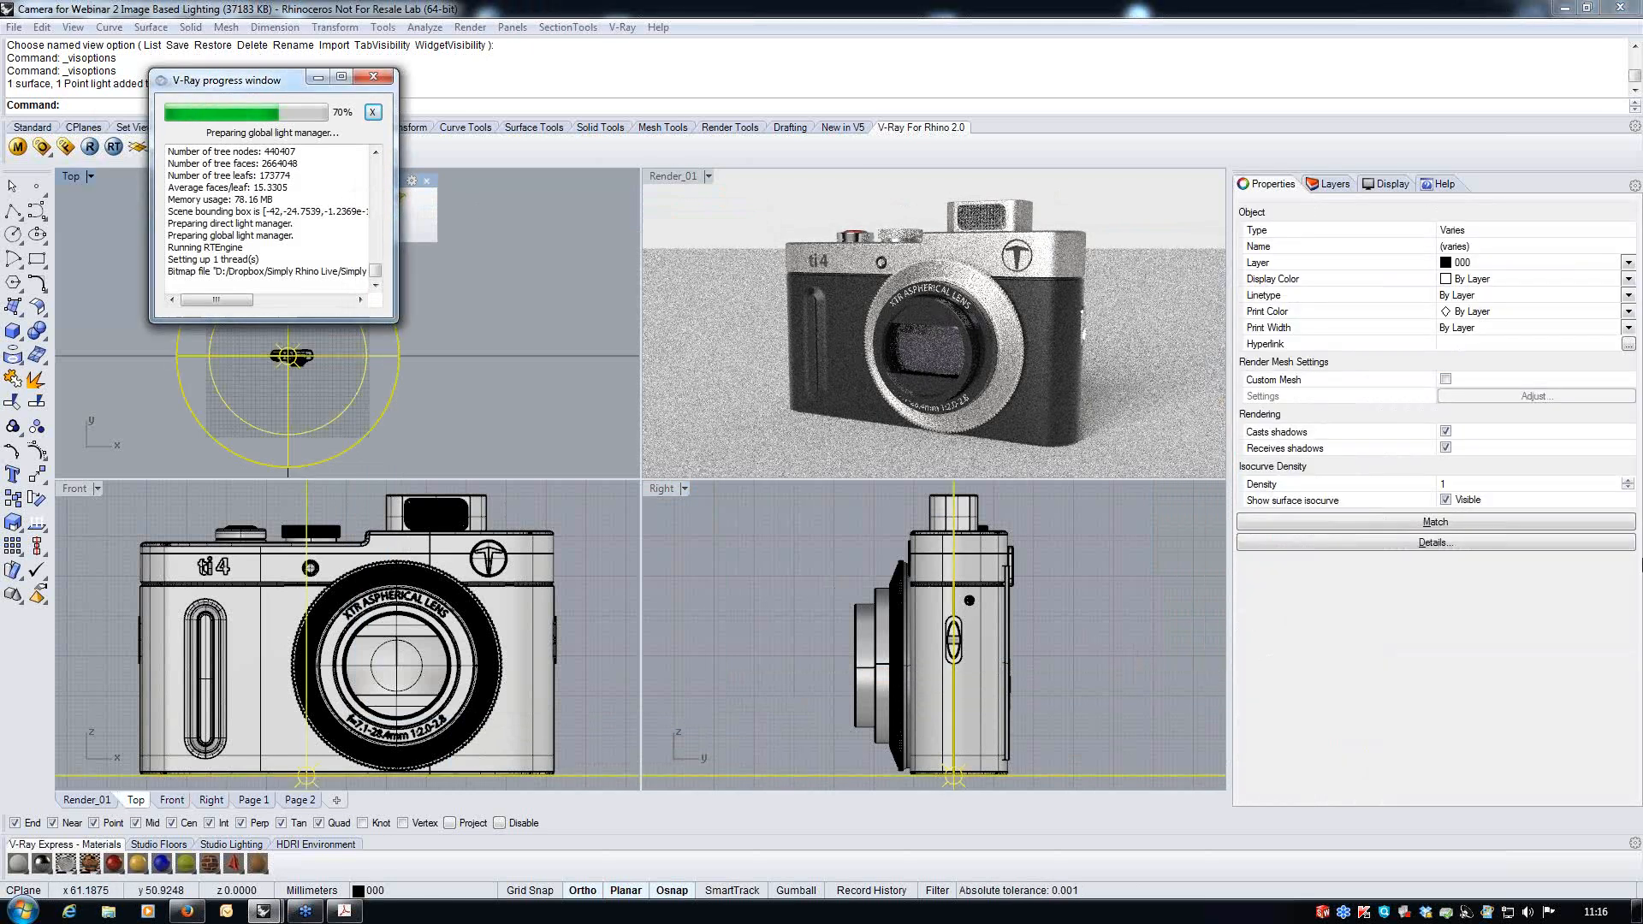
click(1325, 208)
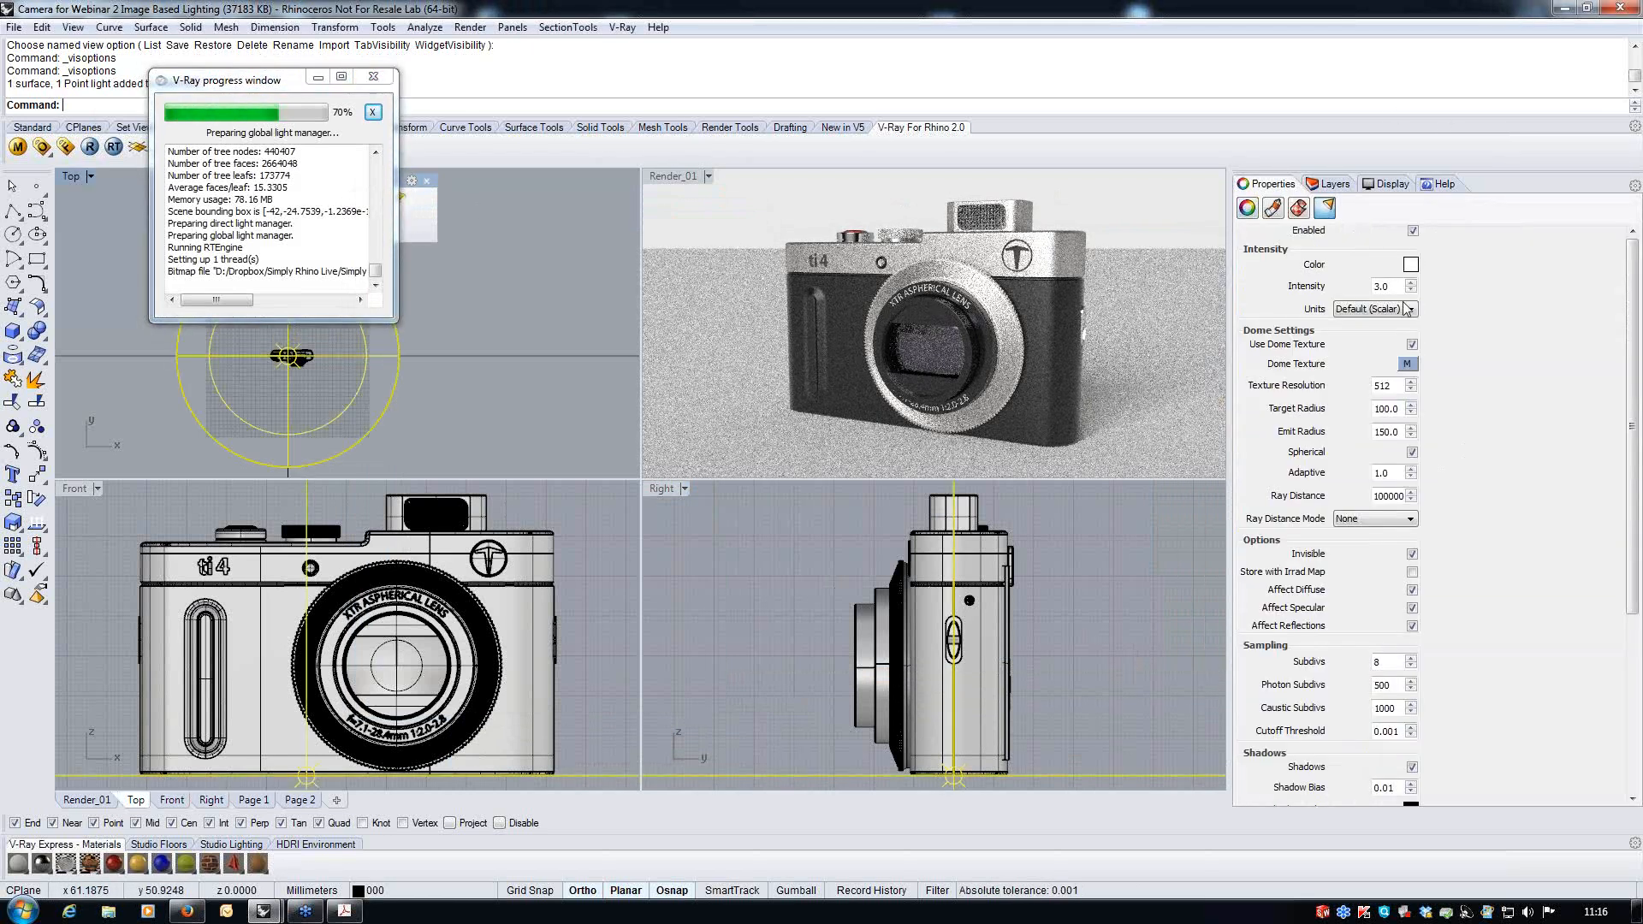
click(1411, 626)
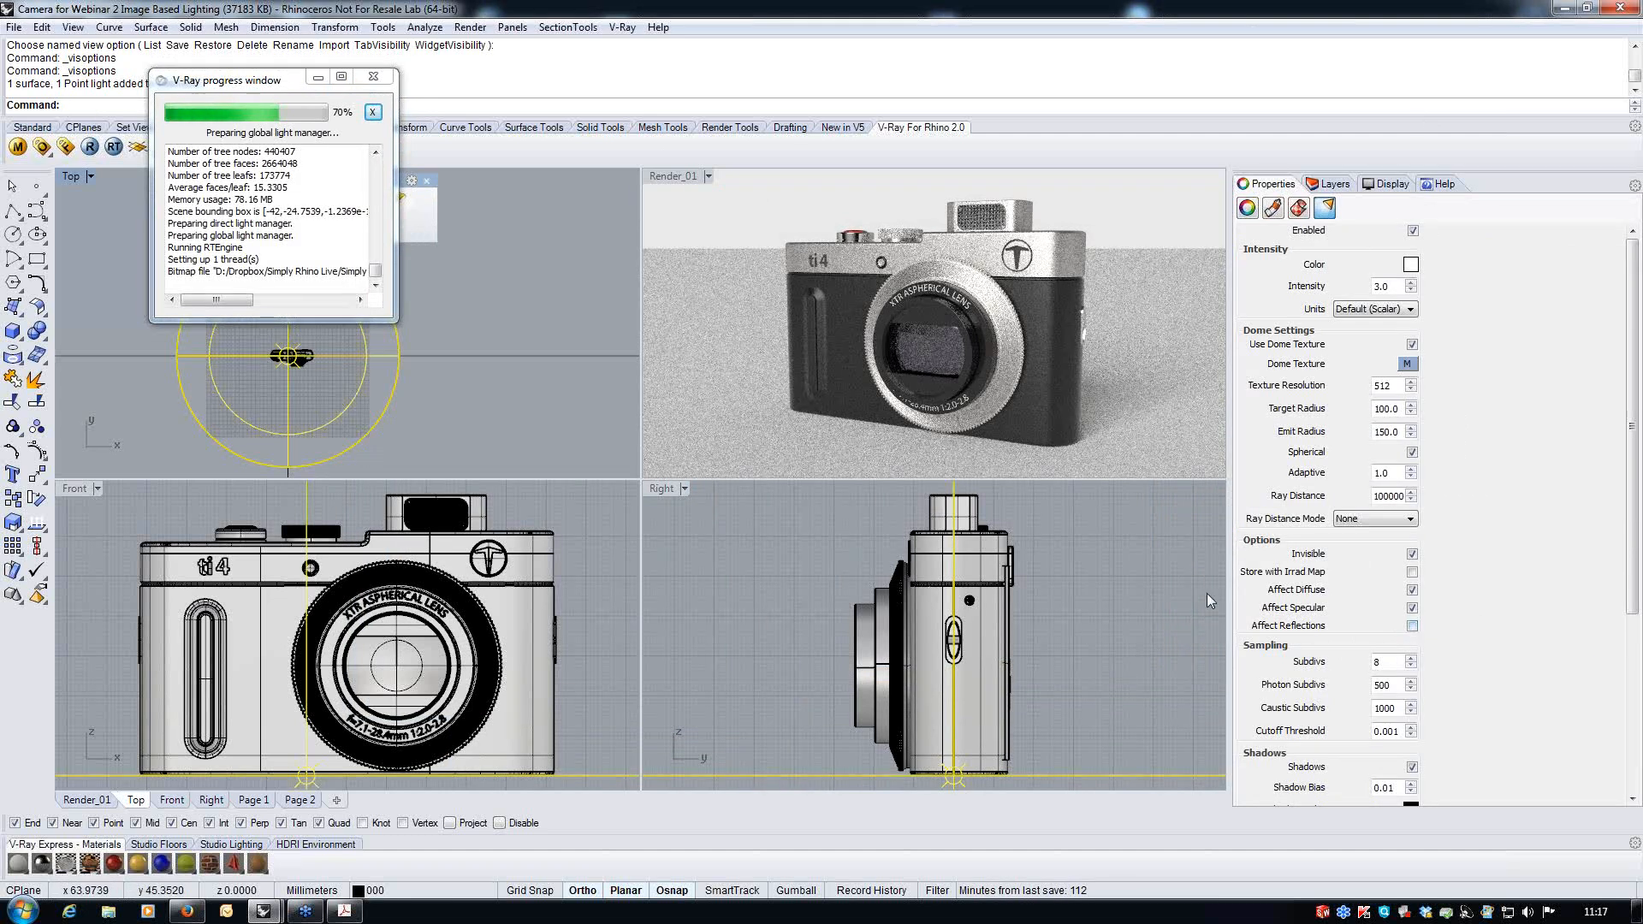
click(1147, 592)
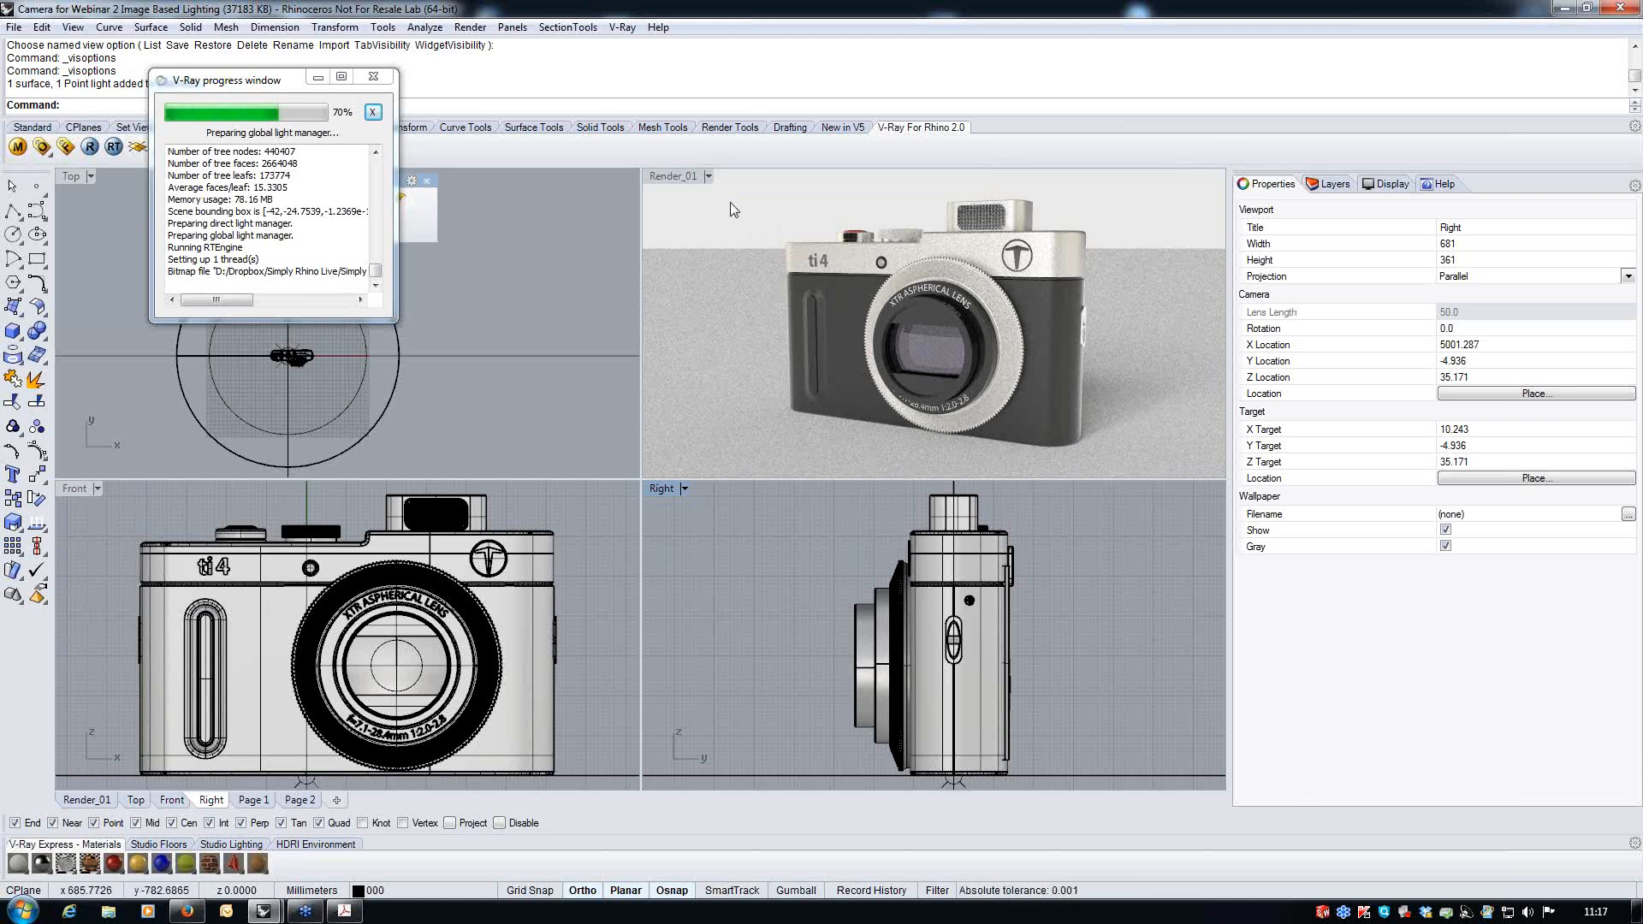
- Set the Render_01 viewport to Shaded display and open the V-Ray material editor beside the camera view
click(707, 176)
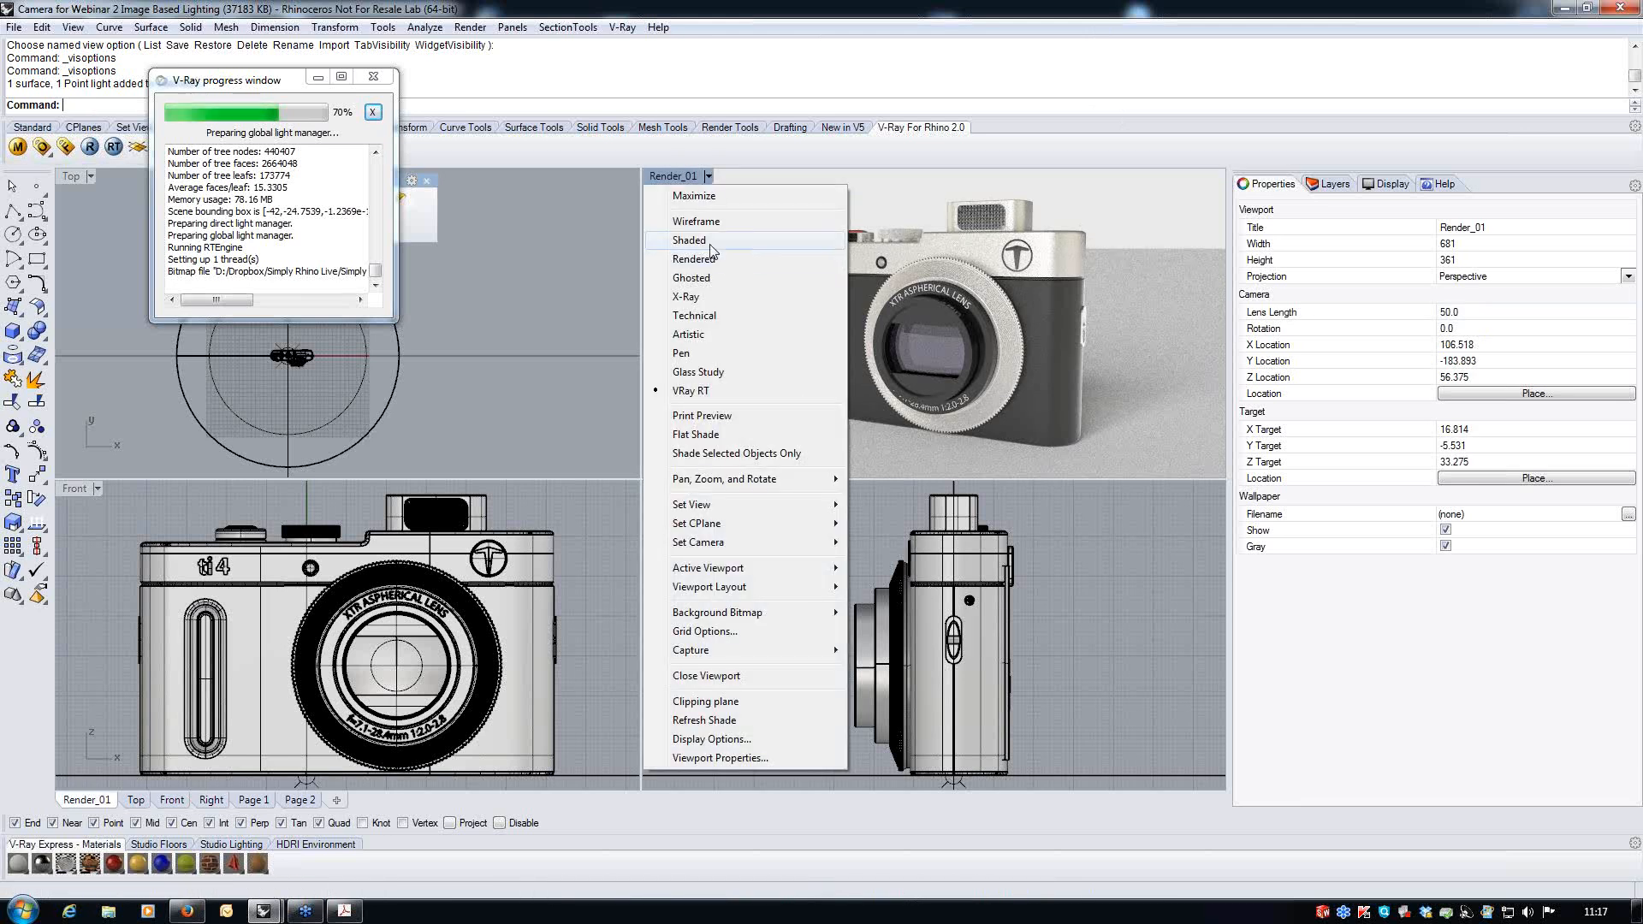
click(697, 241)
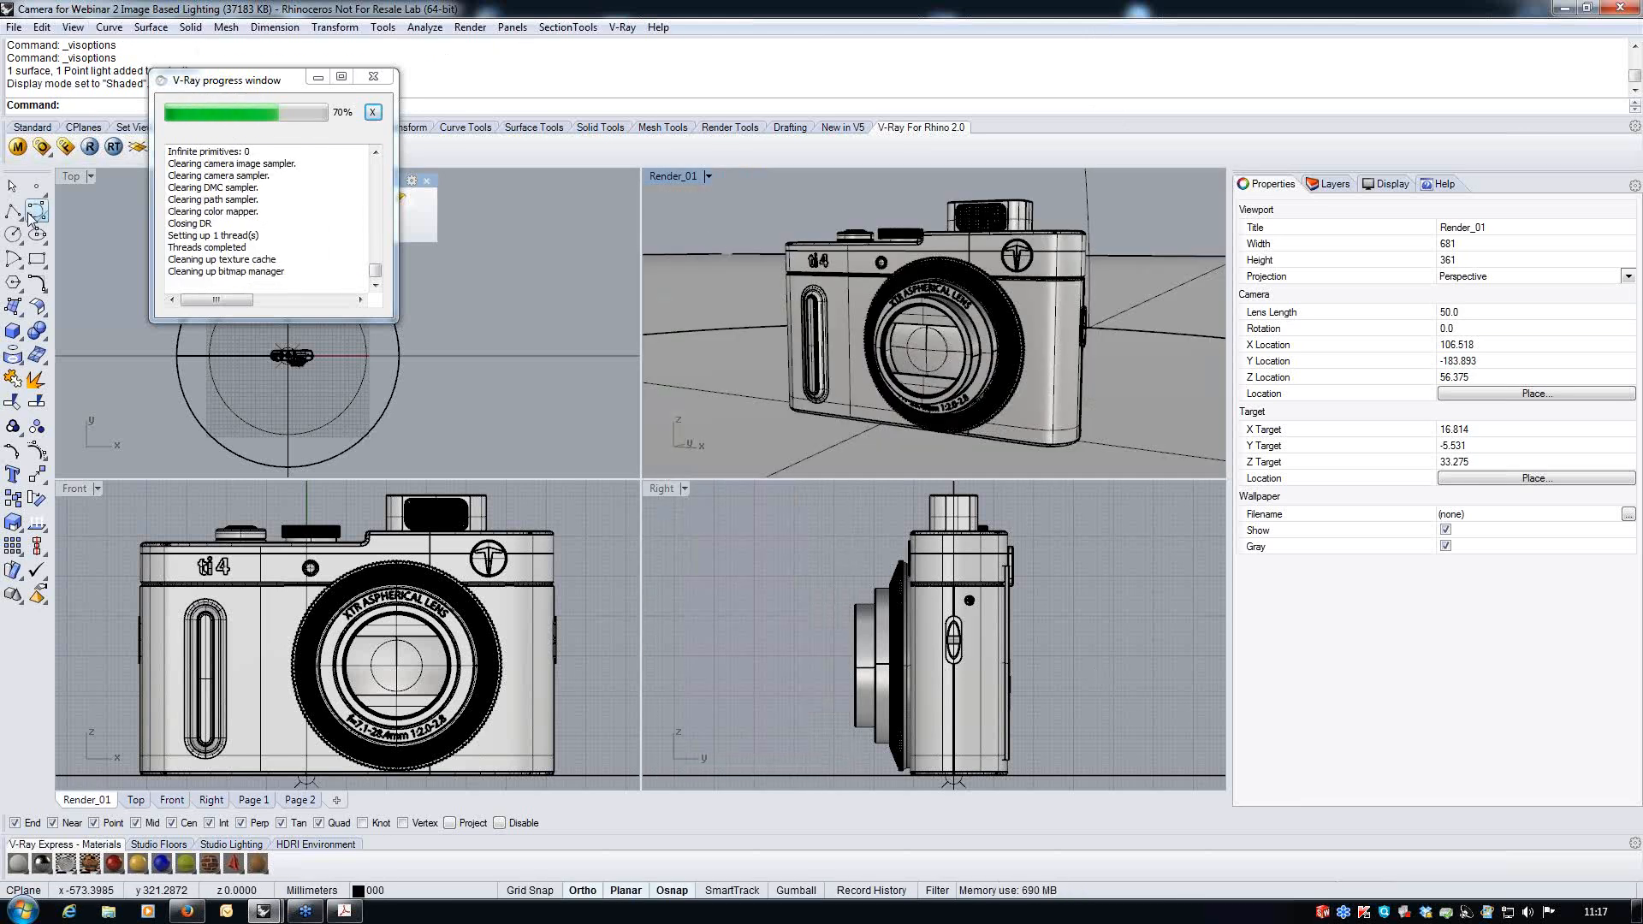
click(17, 147)
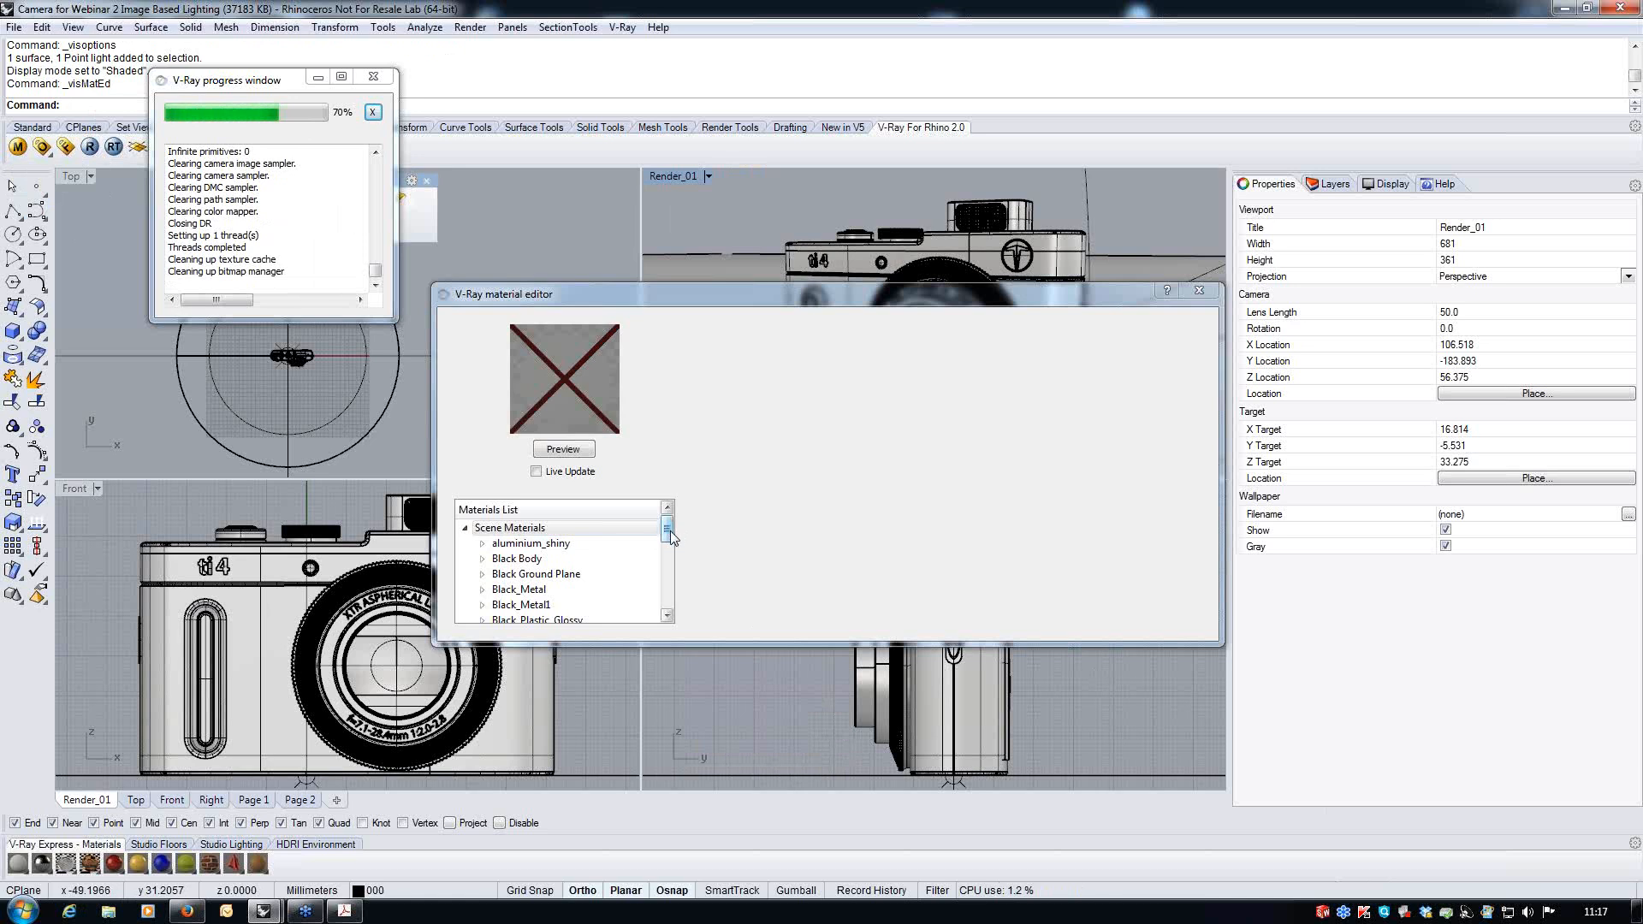
drag(670, 533, 757, 657)
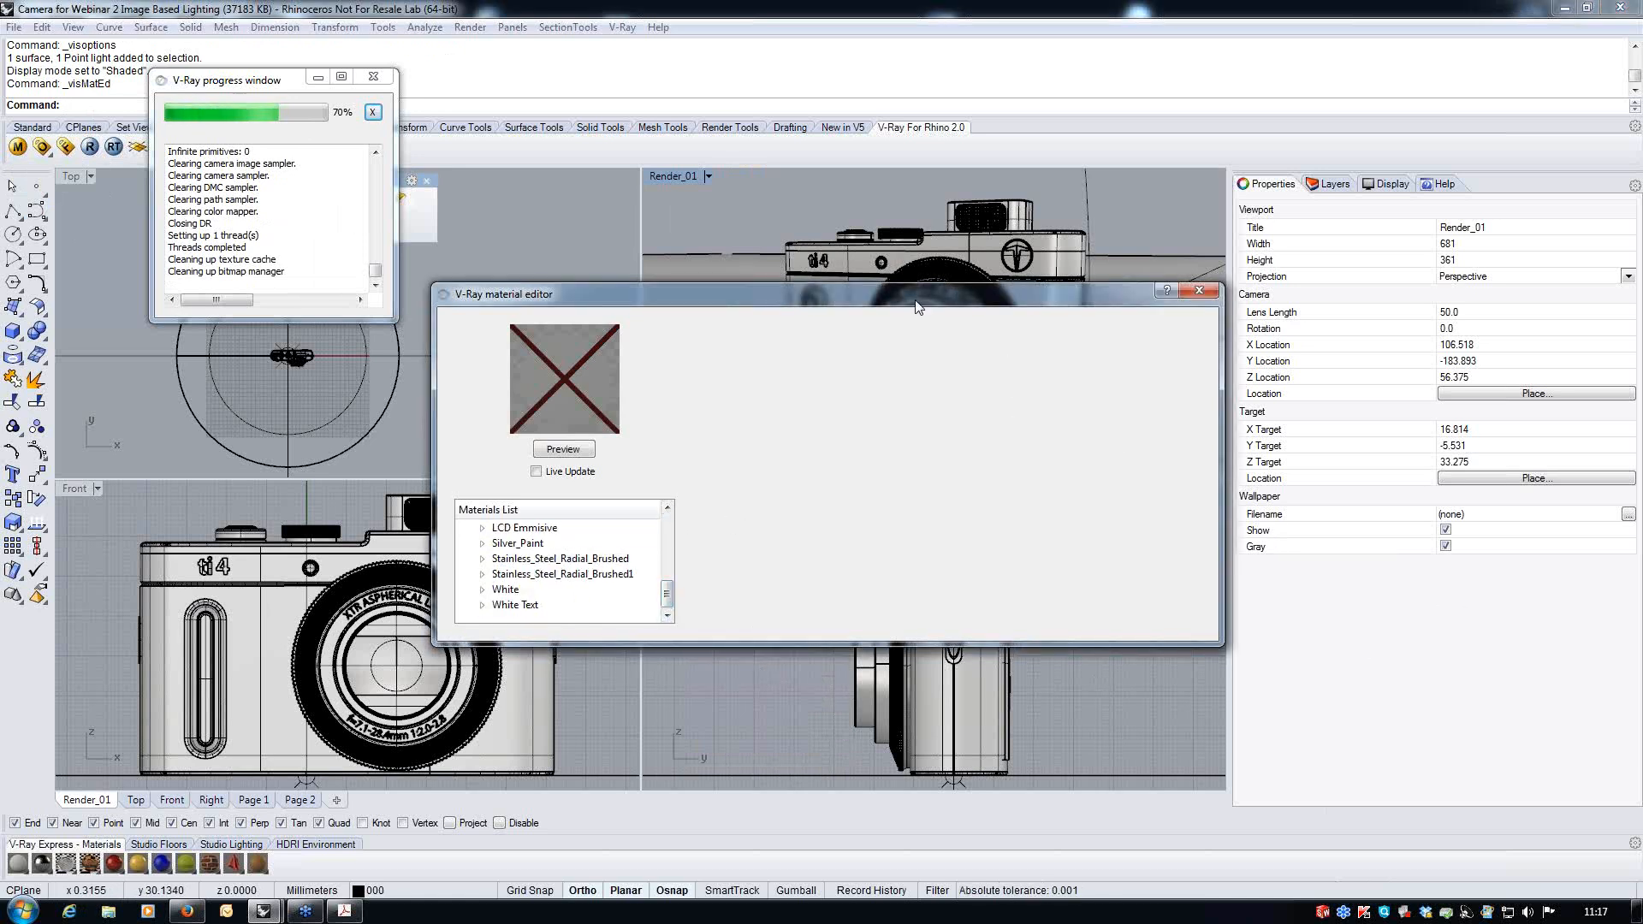
drag(843, 295, 751, 410)
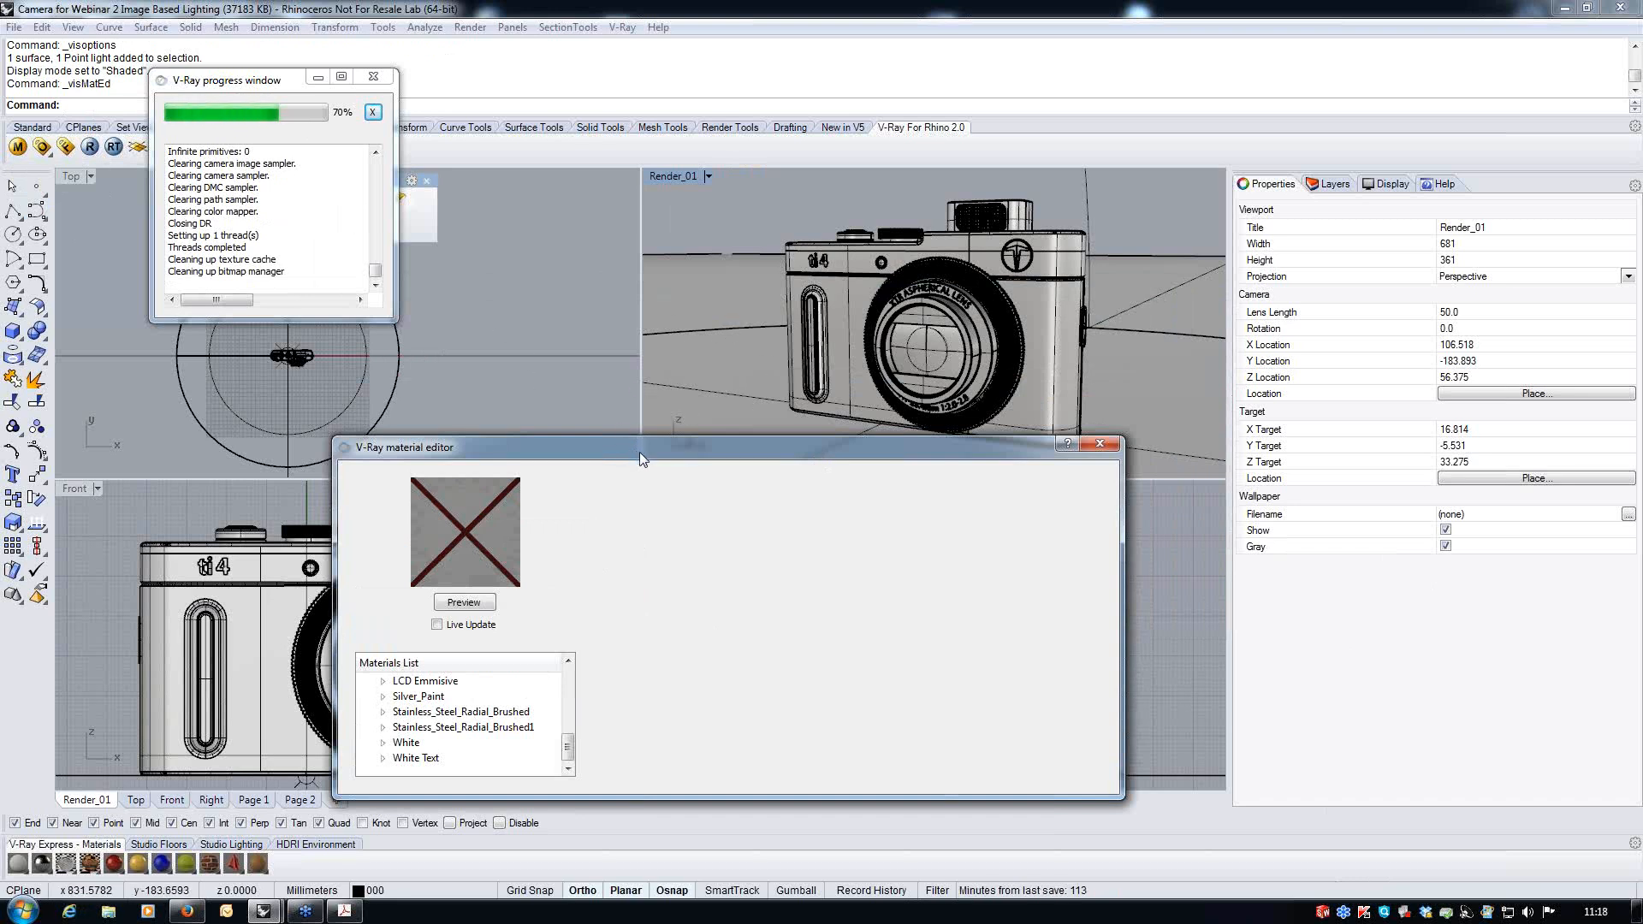
drag(639, 451, 660, 298)
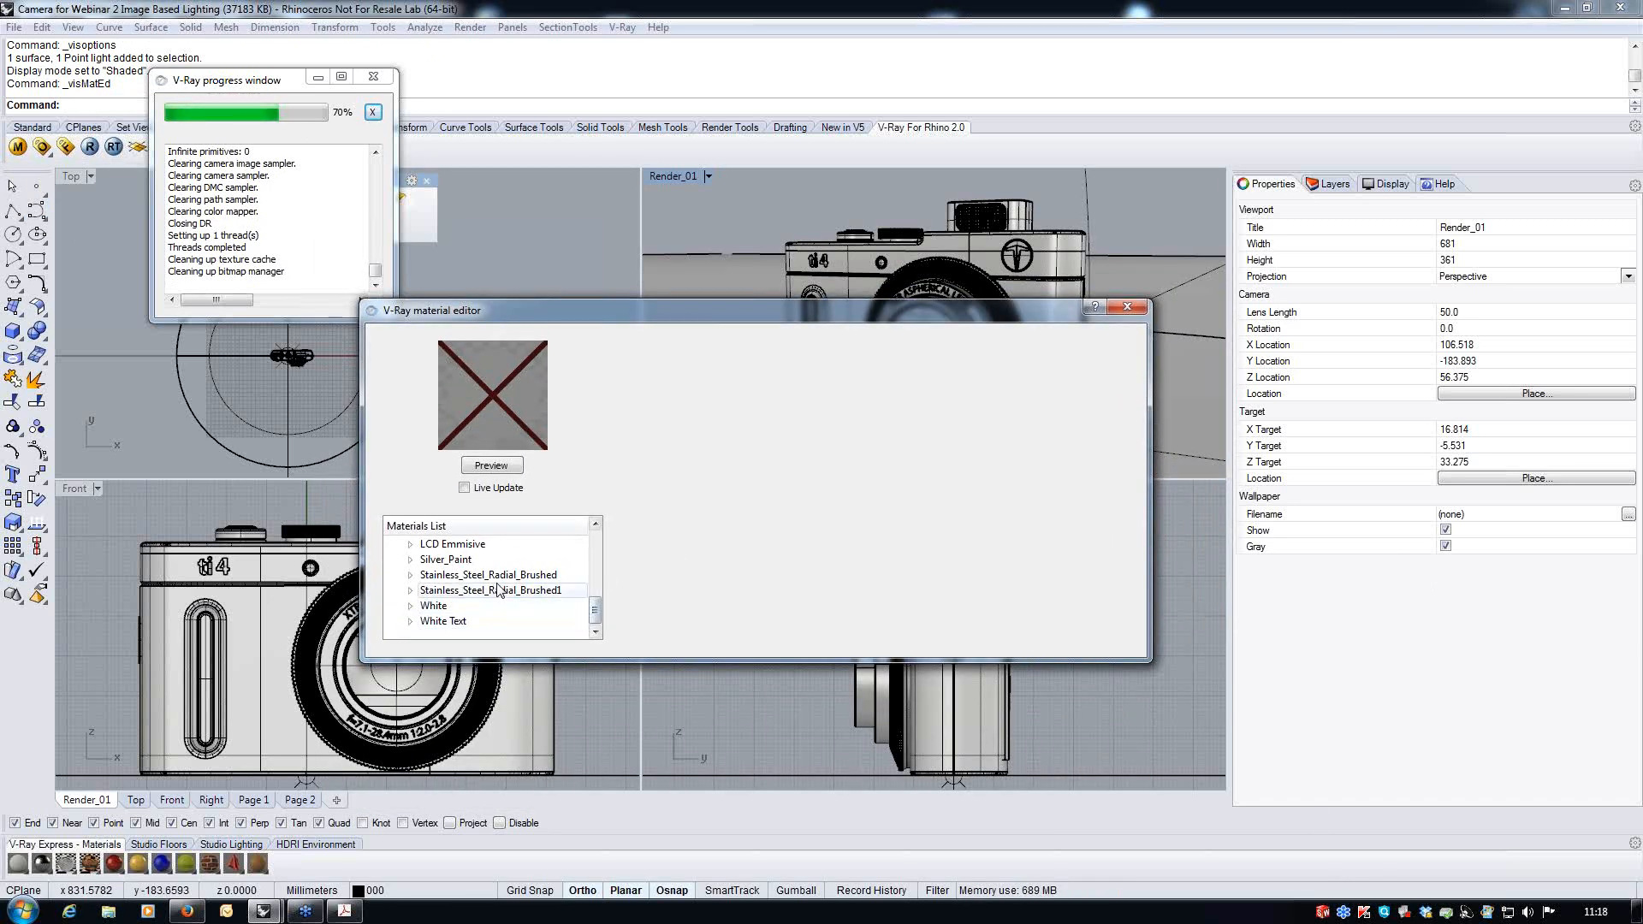
- Create a new Standard material under Scene Materials and set its diffuse color to white
scroll(576, 607, up, 10)
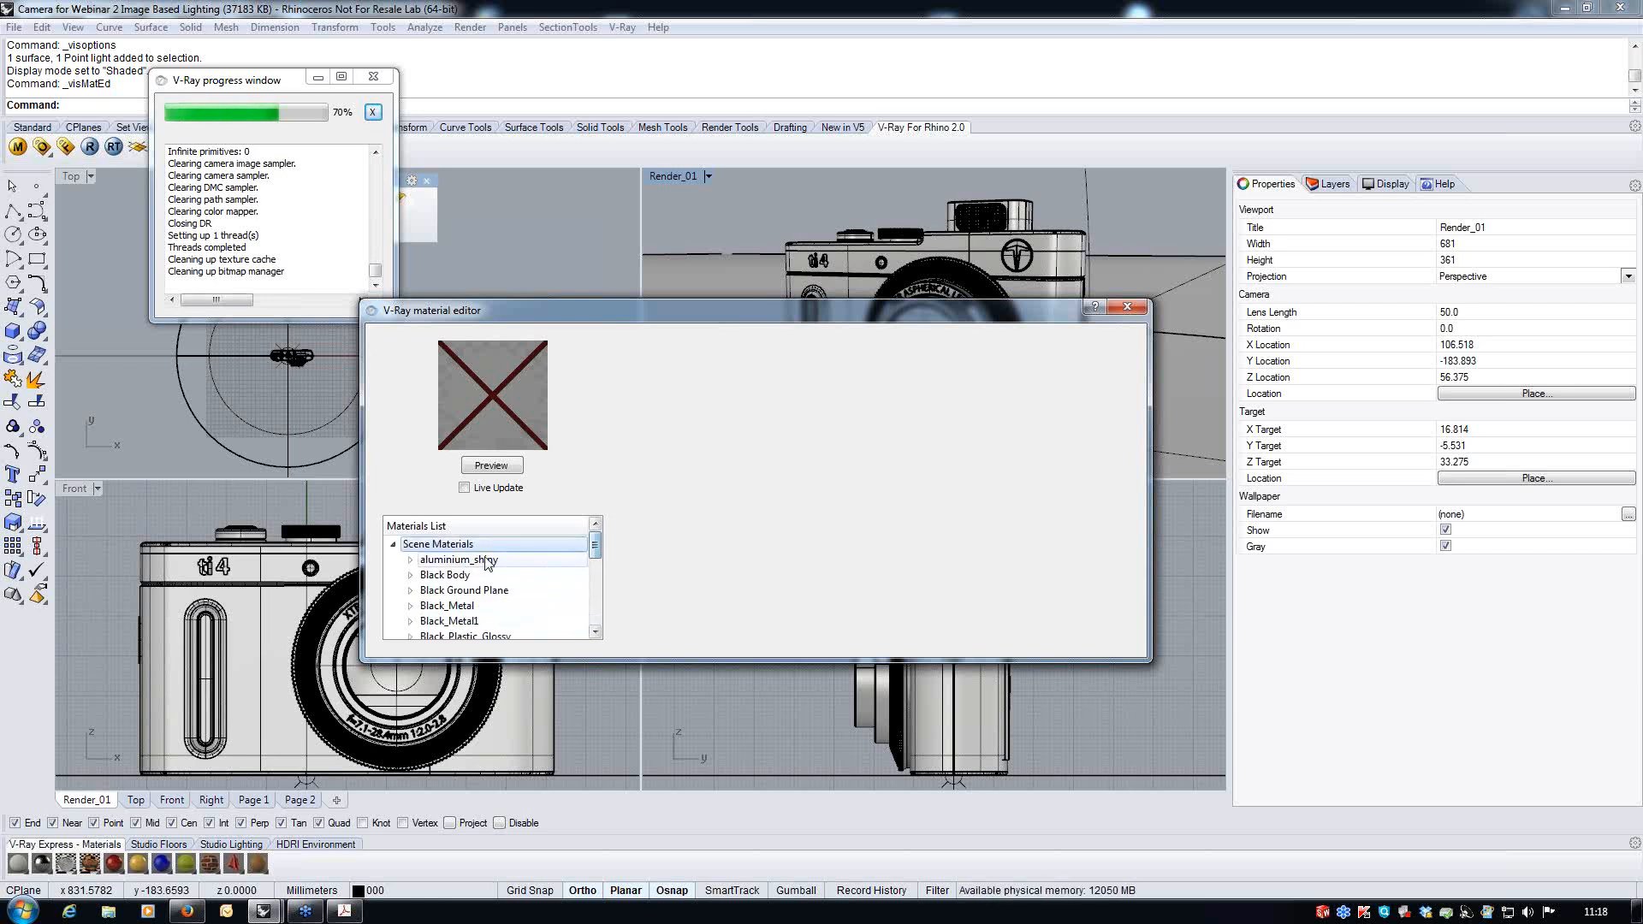
right_click(503, 549)
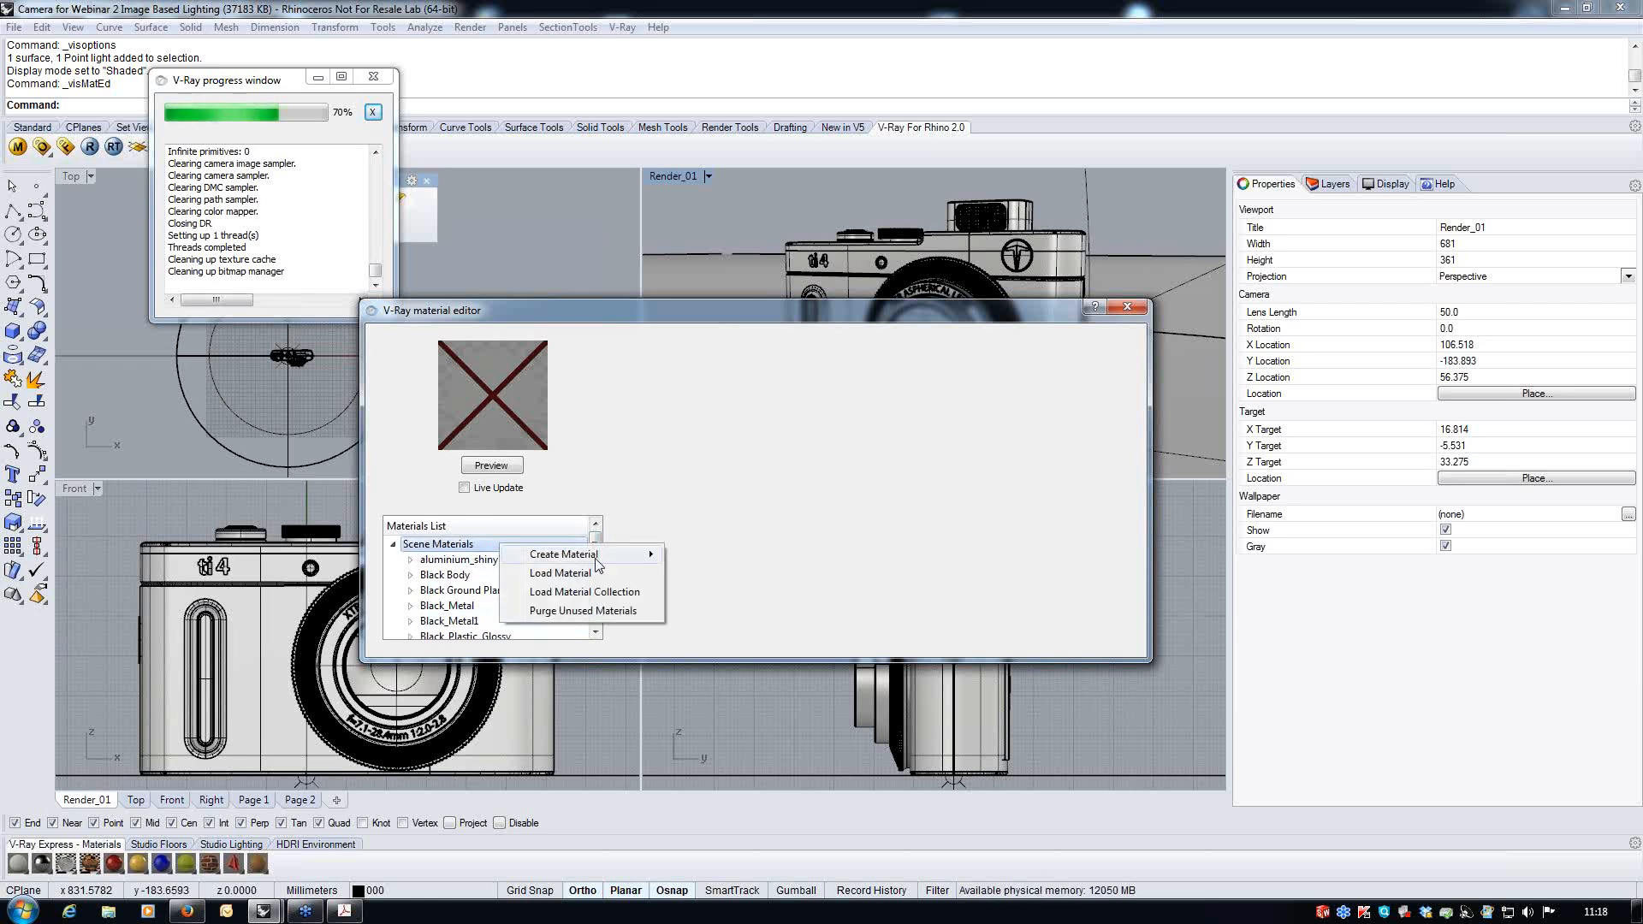
mouse_move(604, 556)
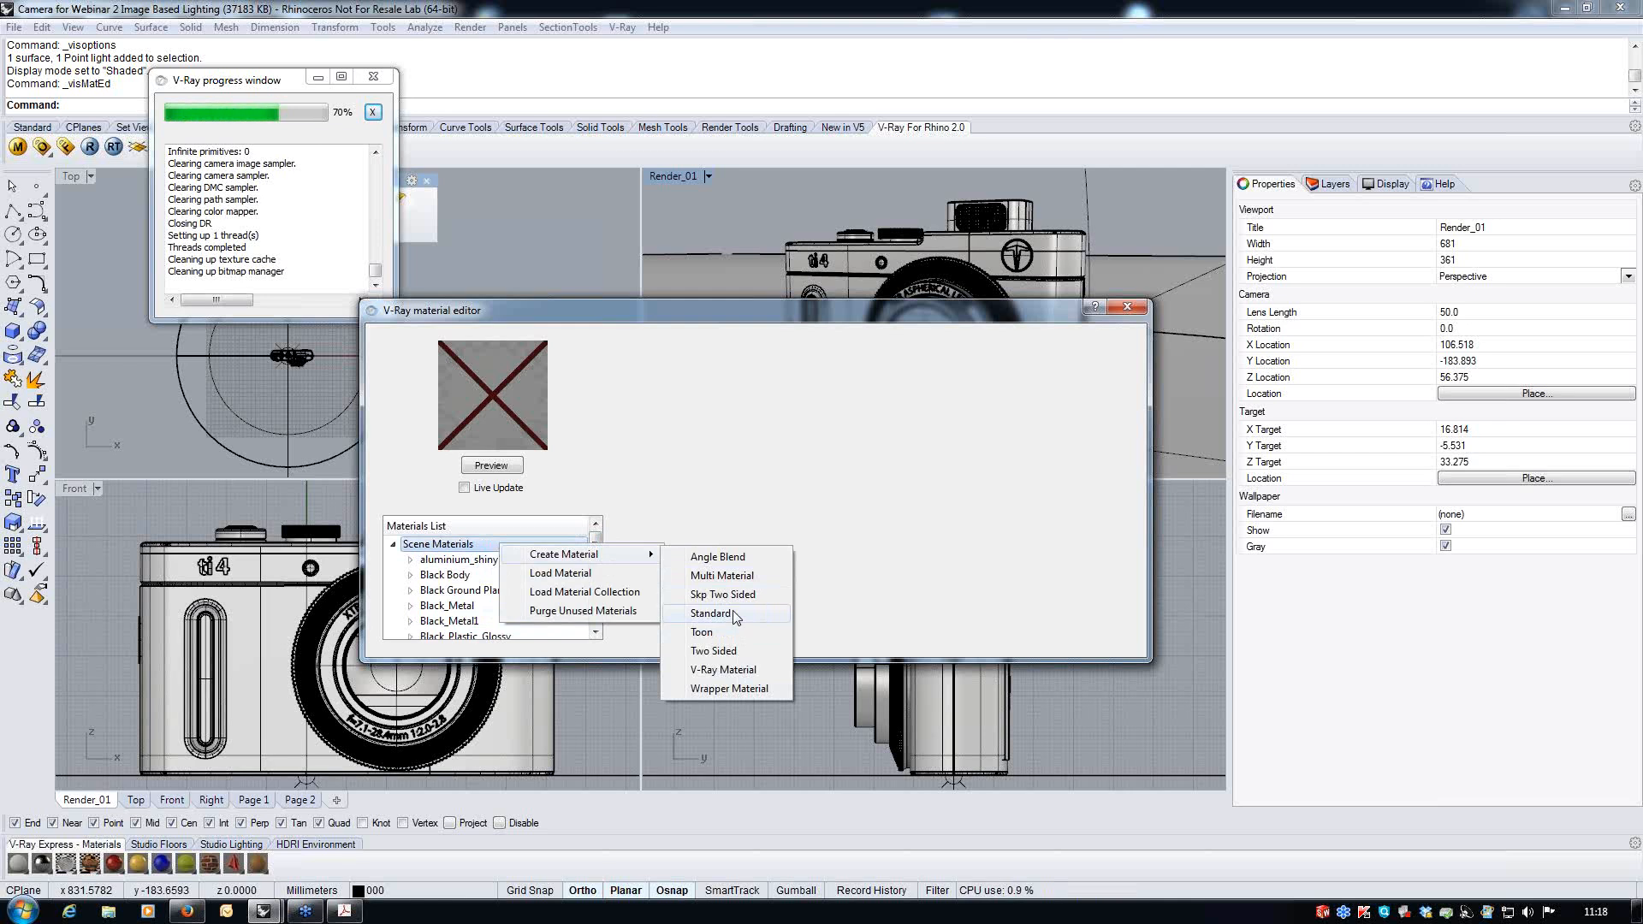
click(734, 615)
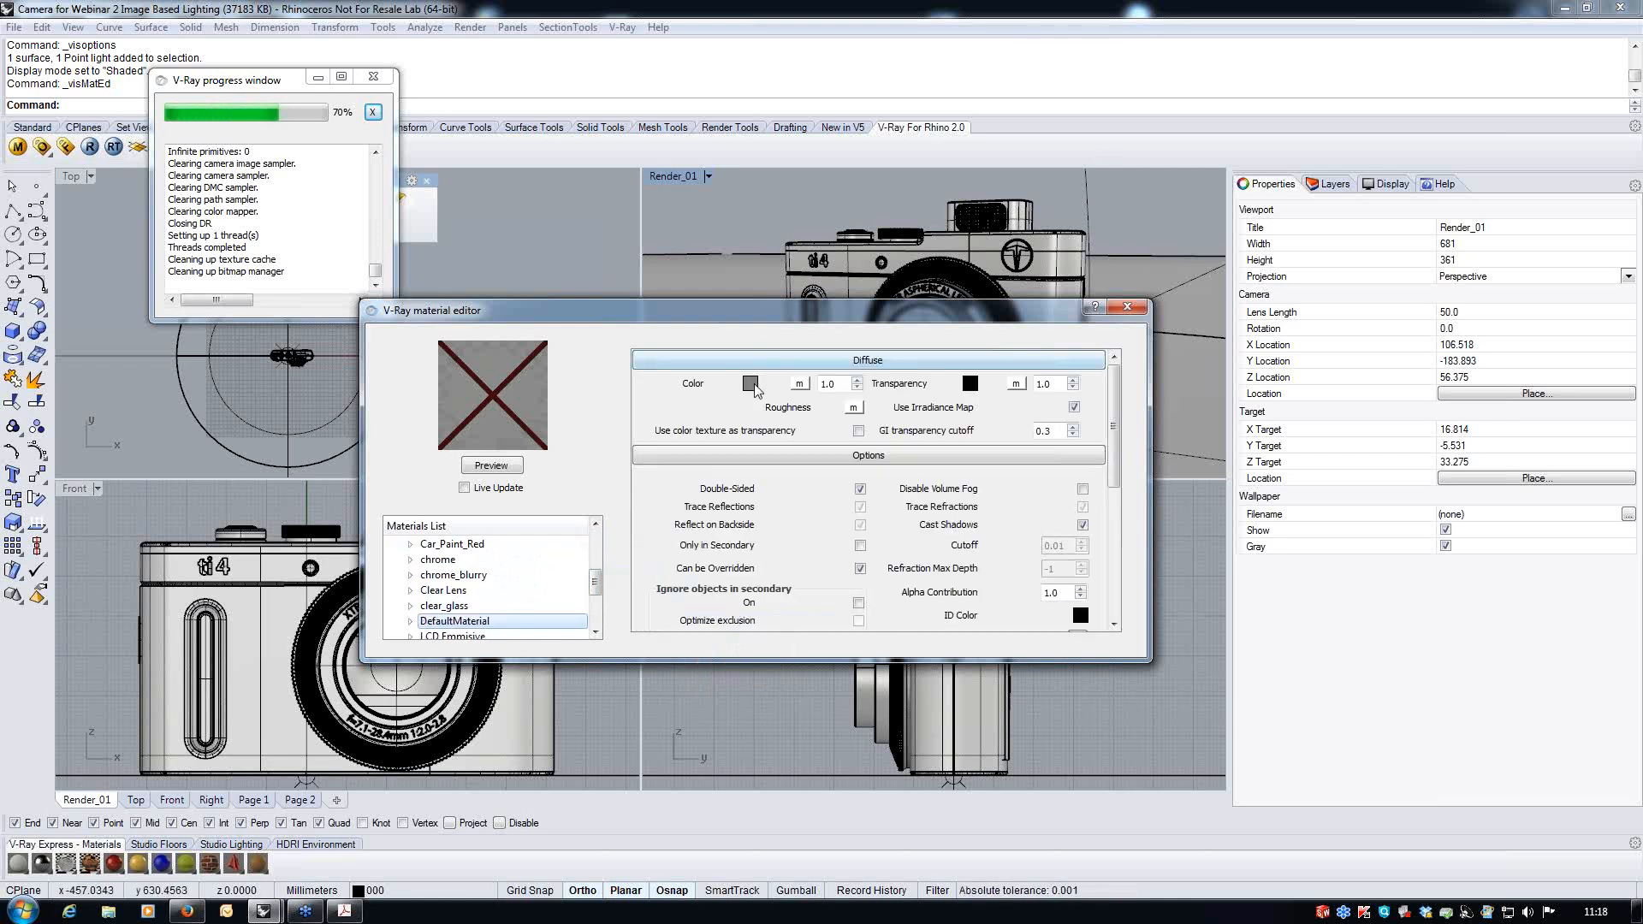
click(750, 385)
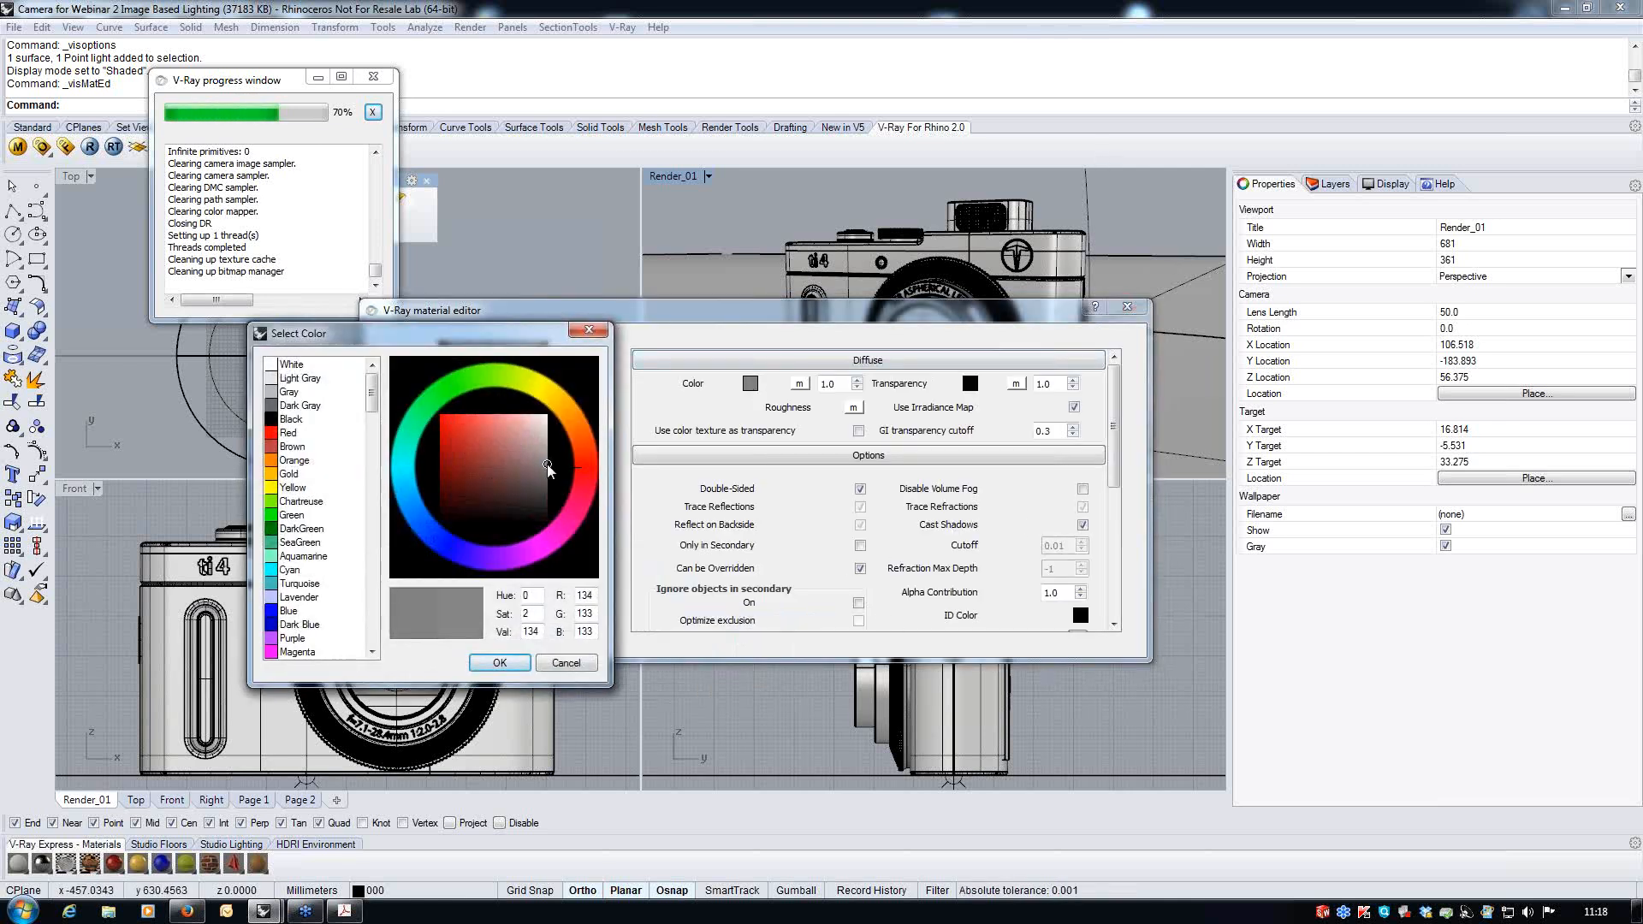
drag(548, 466, 547, 416)
click(512, 663)
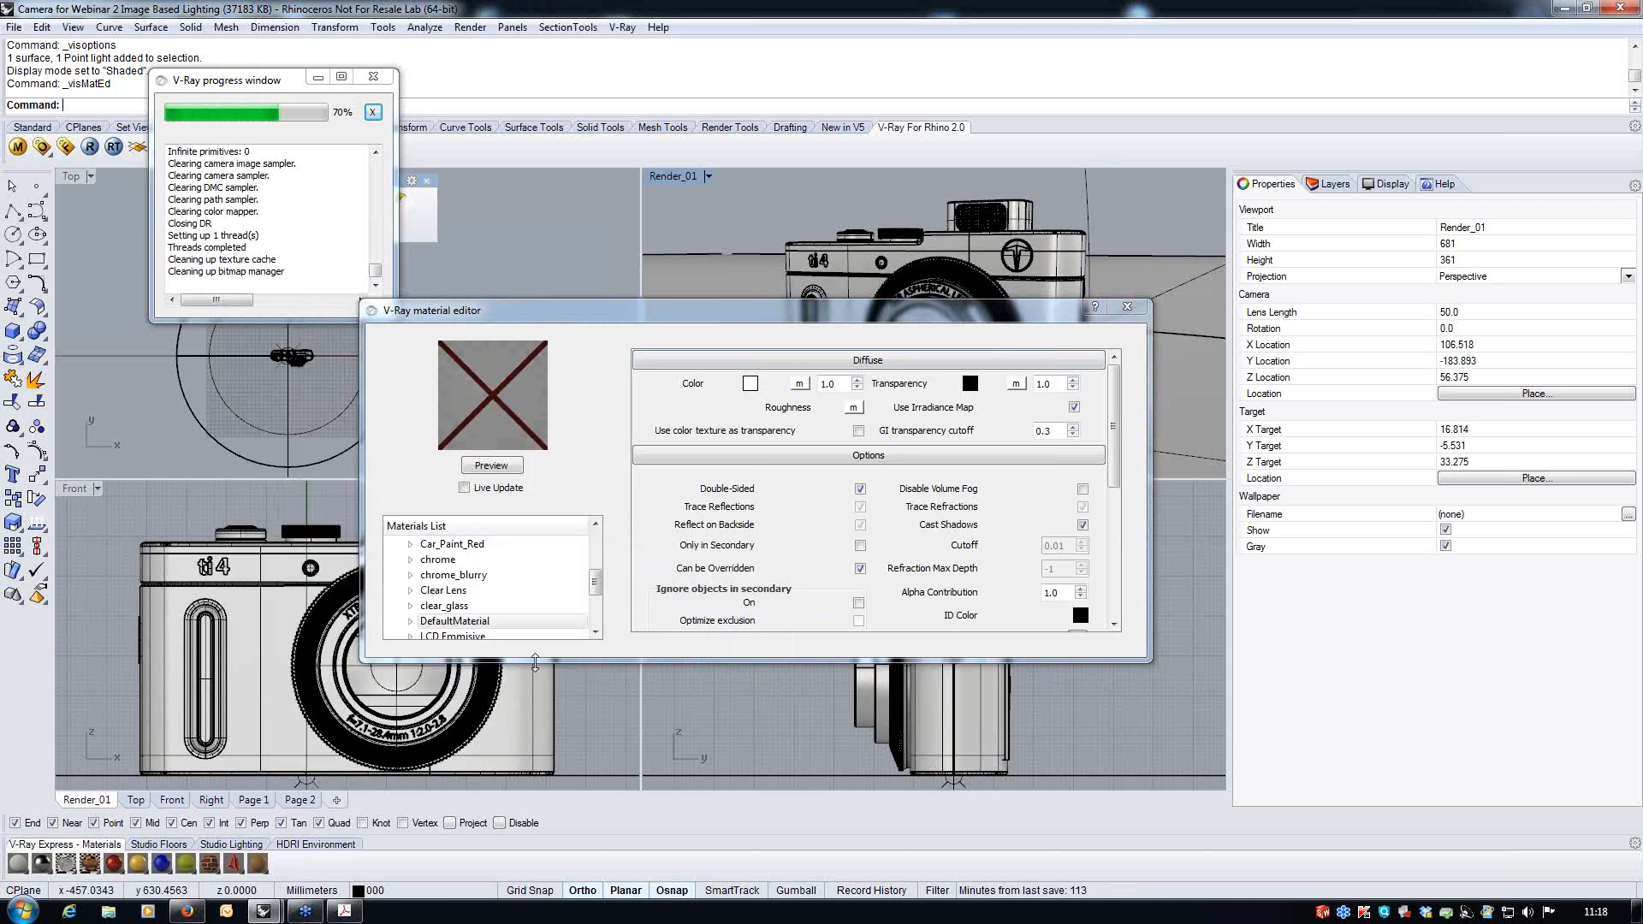
- Add a Reflection layer to the new DefaultMaterial
right_click(516, 622)
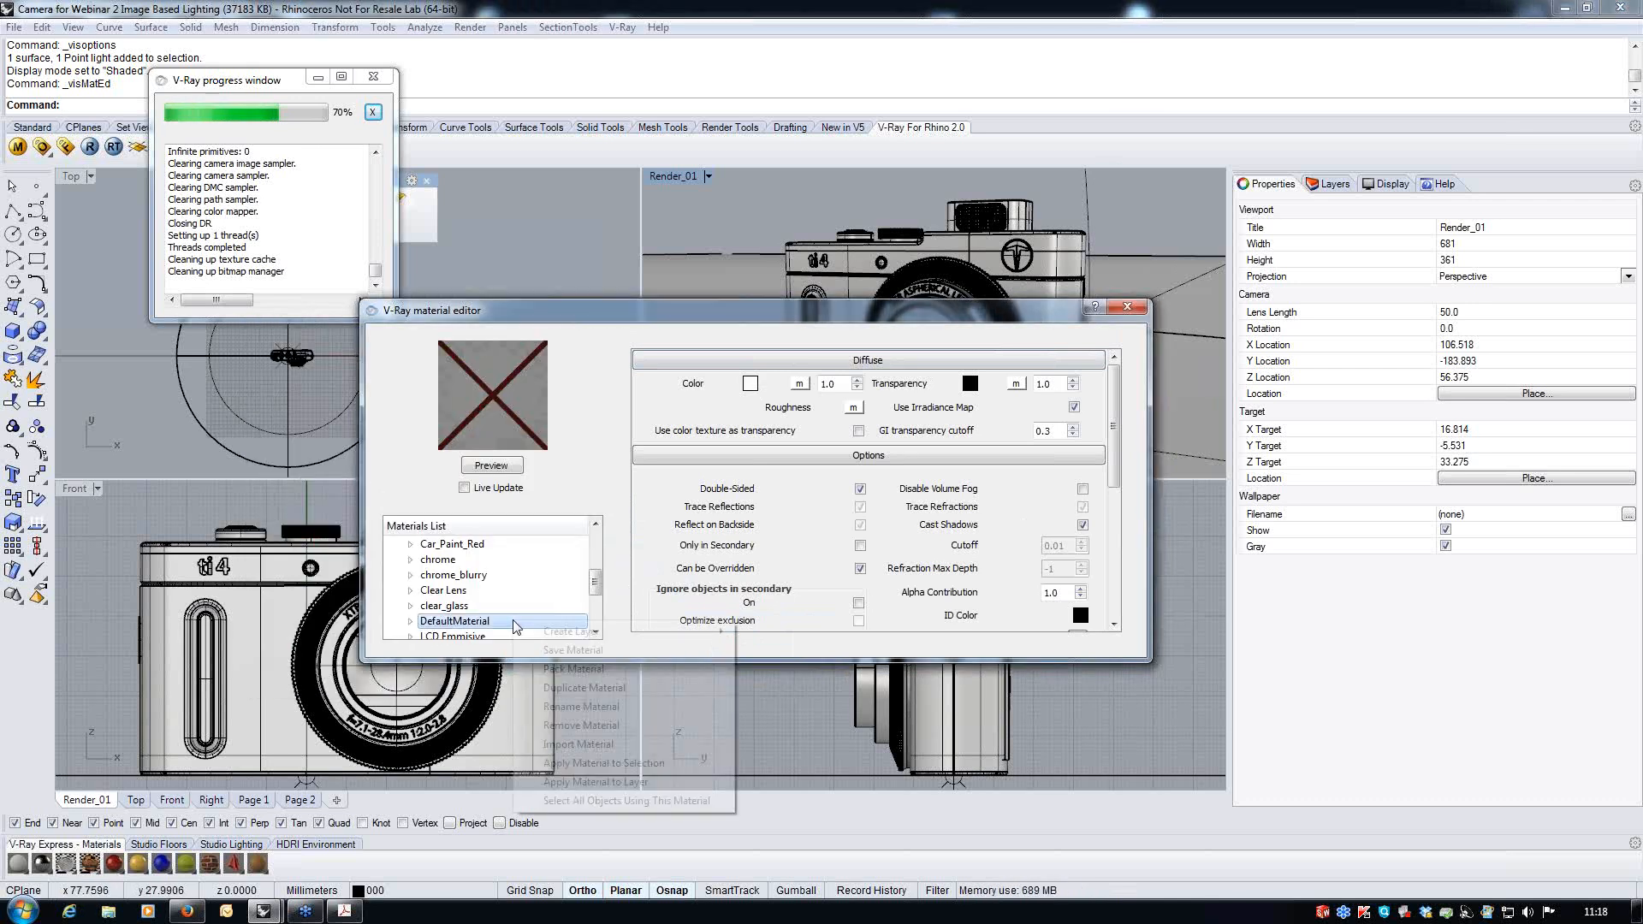
mouse_move(599, 633)
click(784, 652)
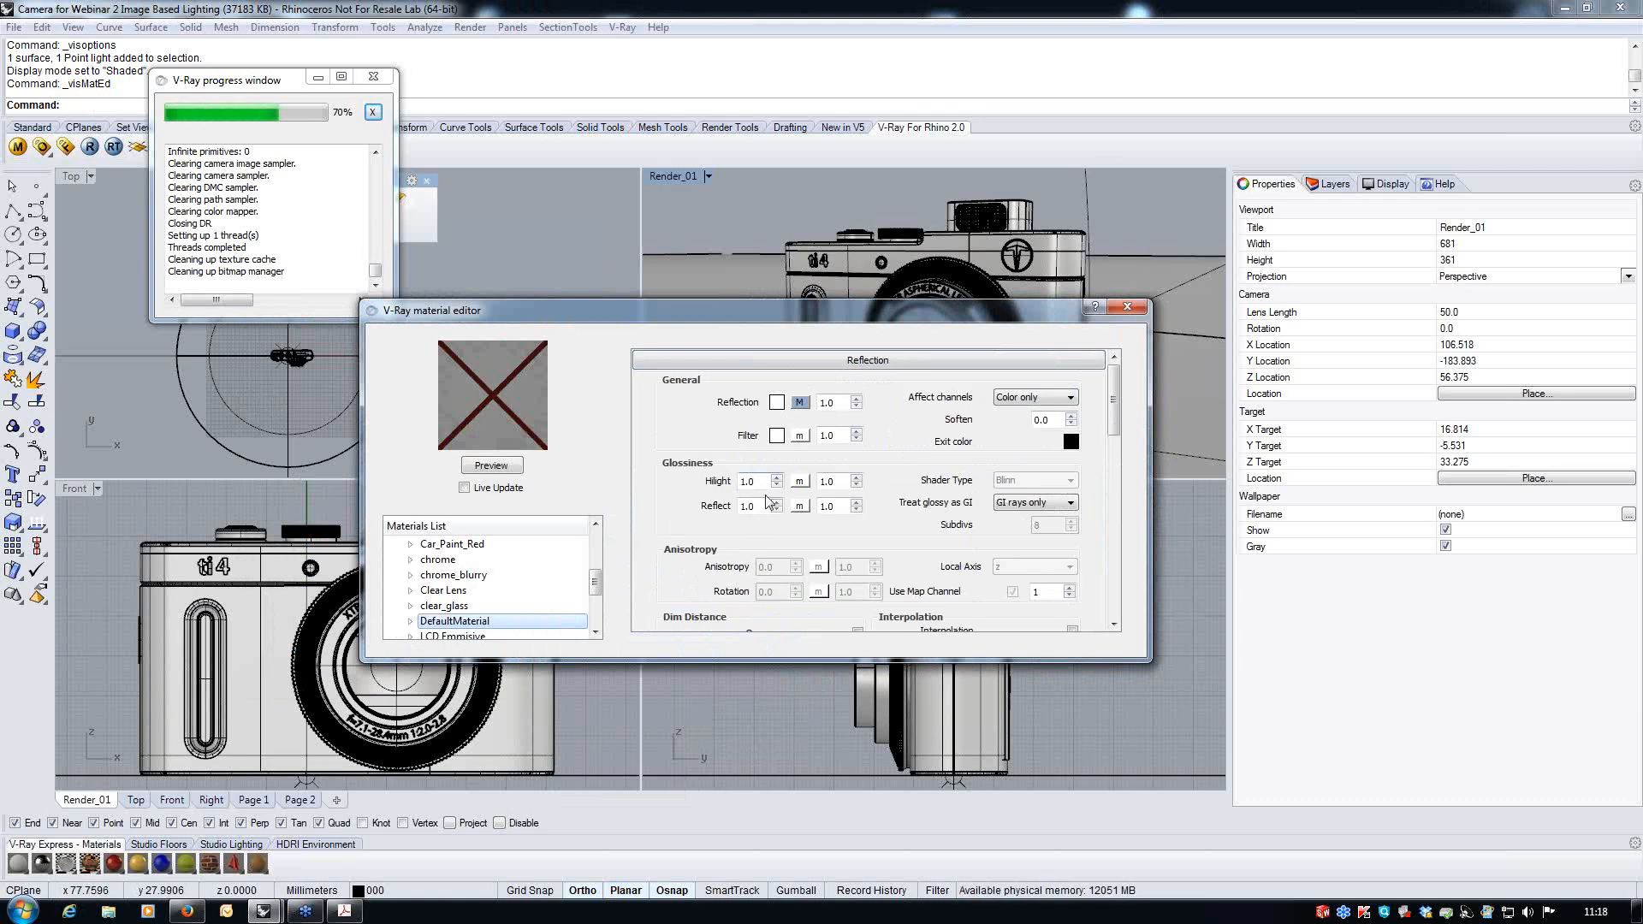
- Rename the new white reflective material as White Ground Plane and generate its preview
double_click(525, 622)
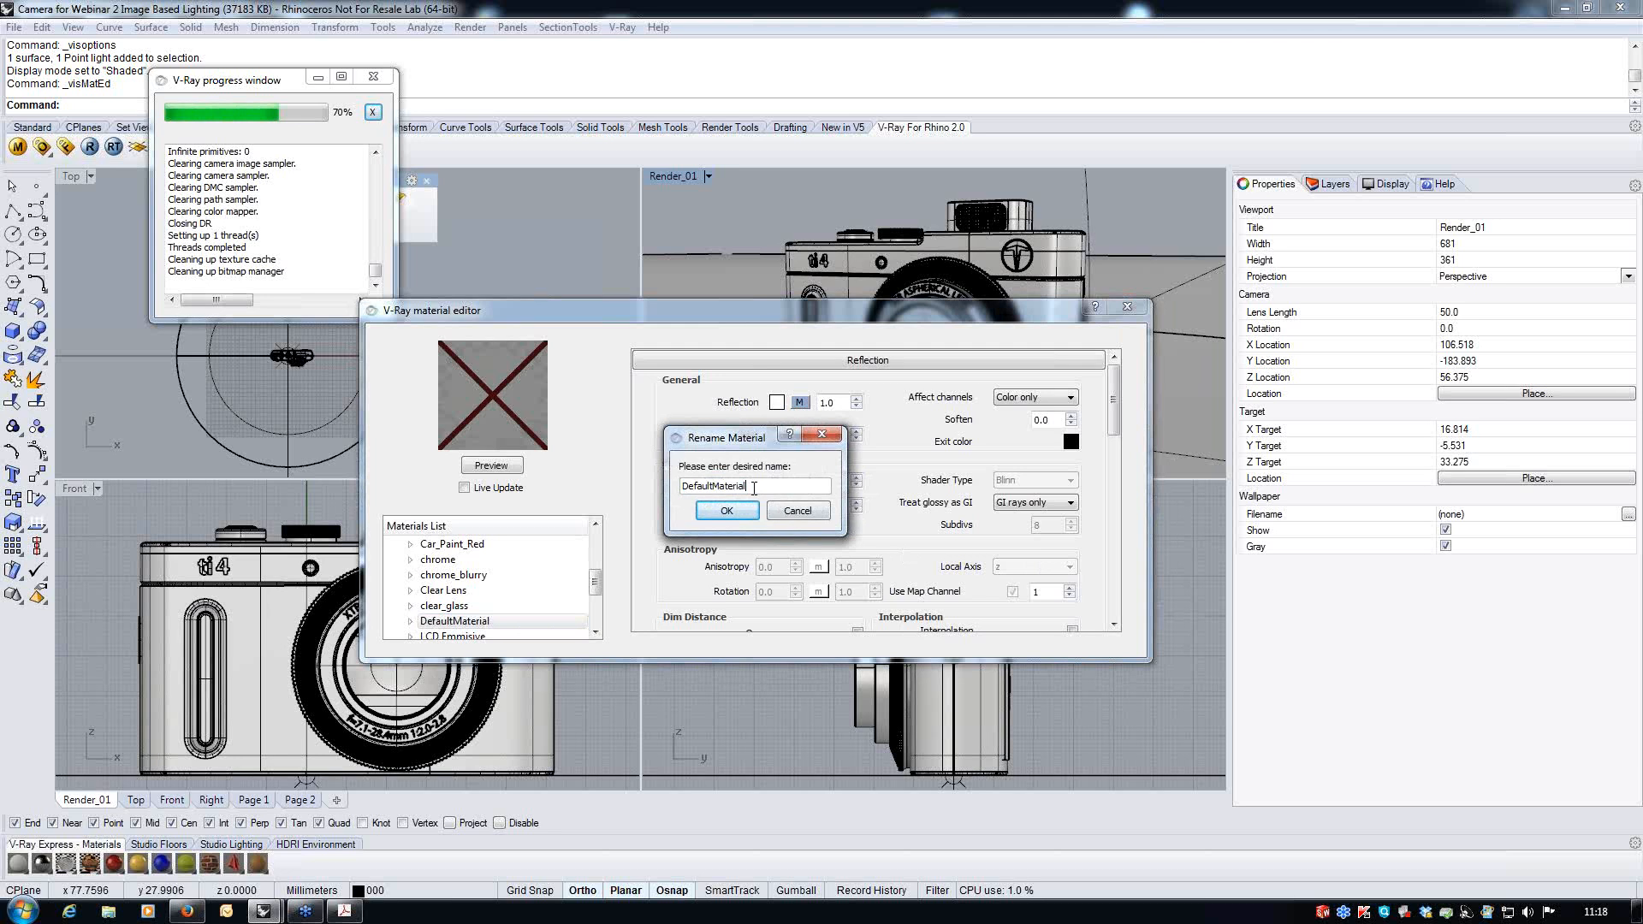
double_click(754, 486)
text(W)
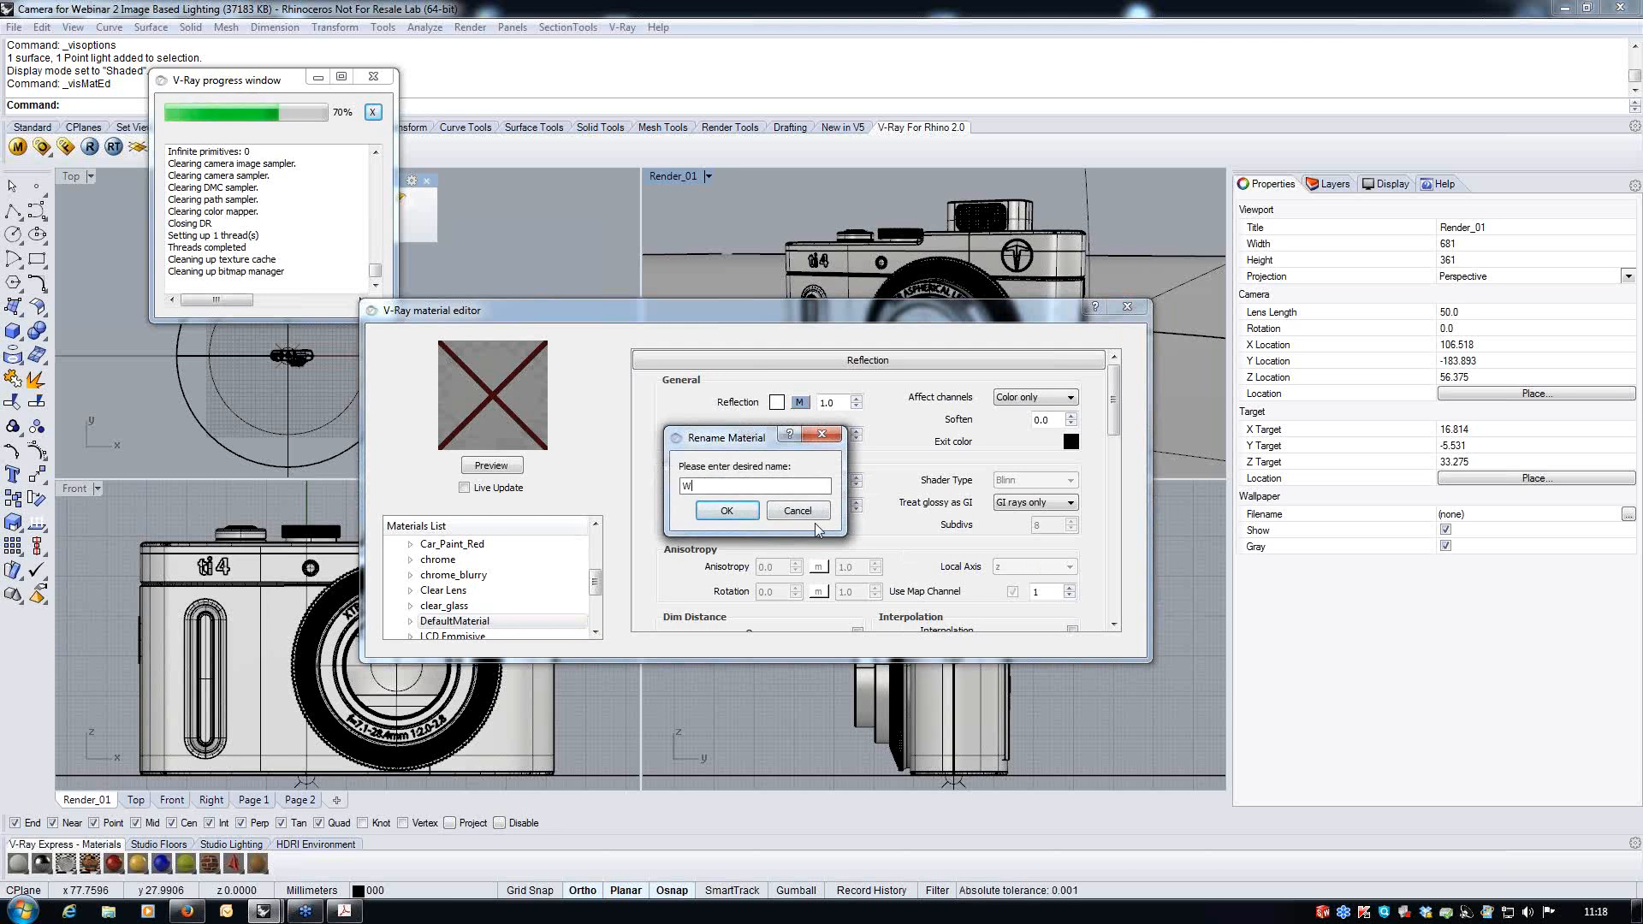
text(hite G)
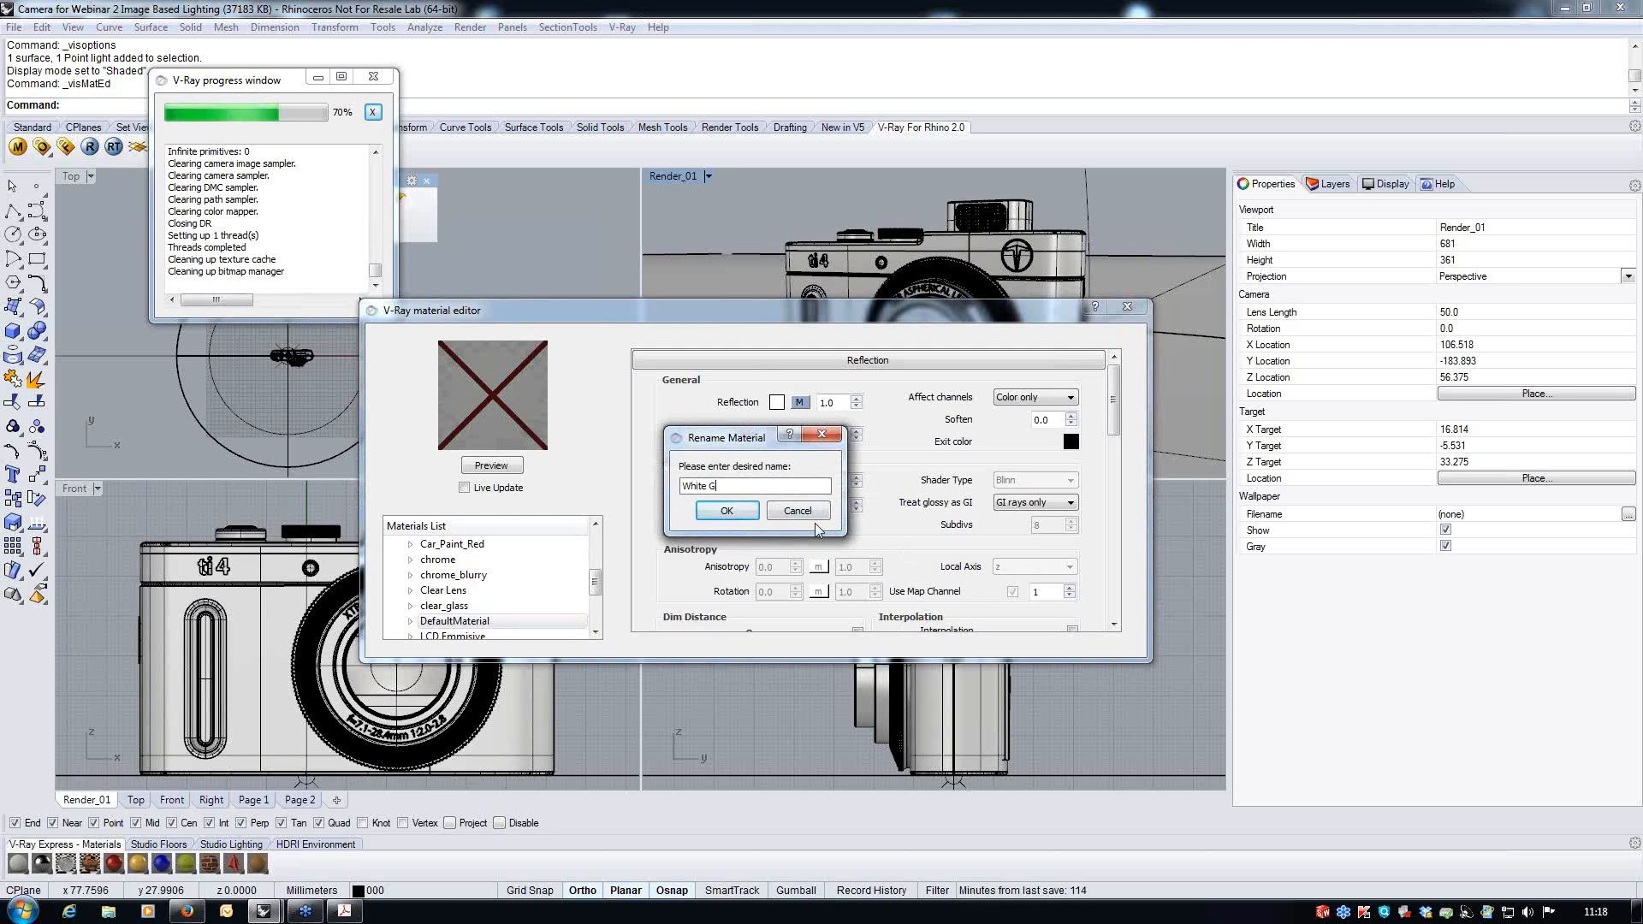
text(round Plan)
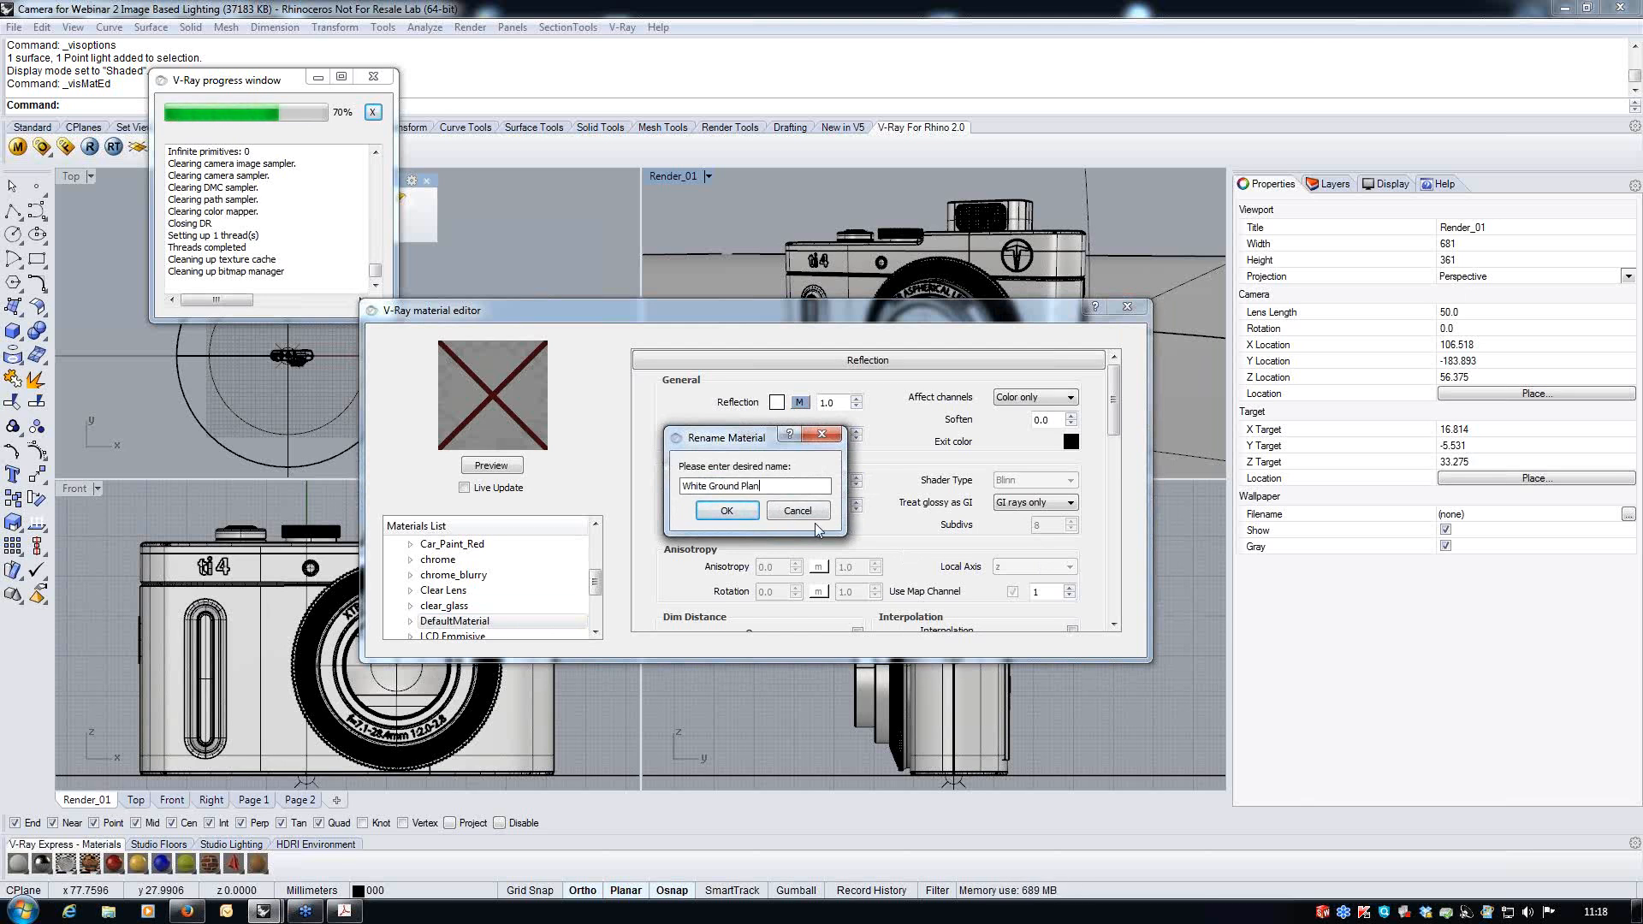
text(e)
click(719, 512)
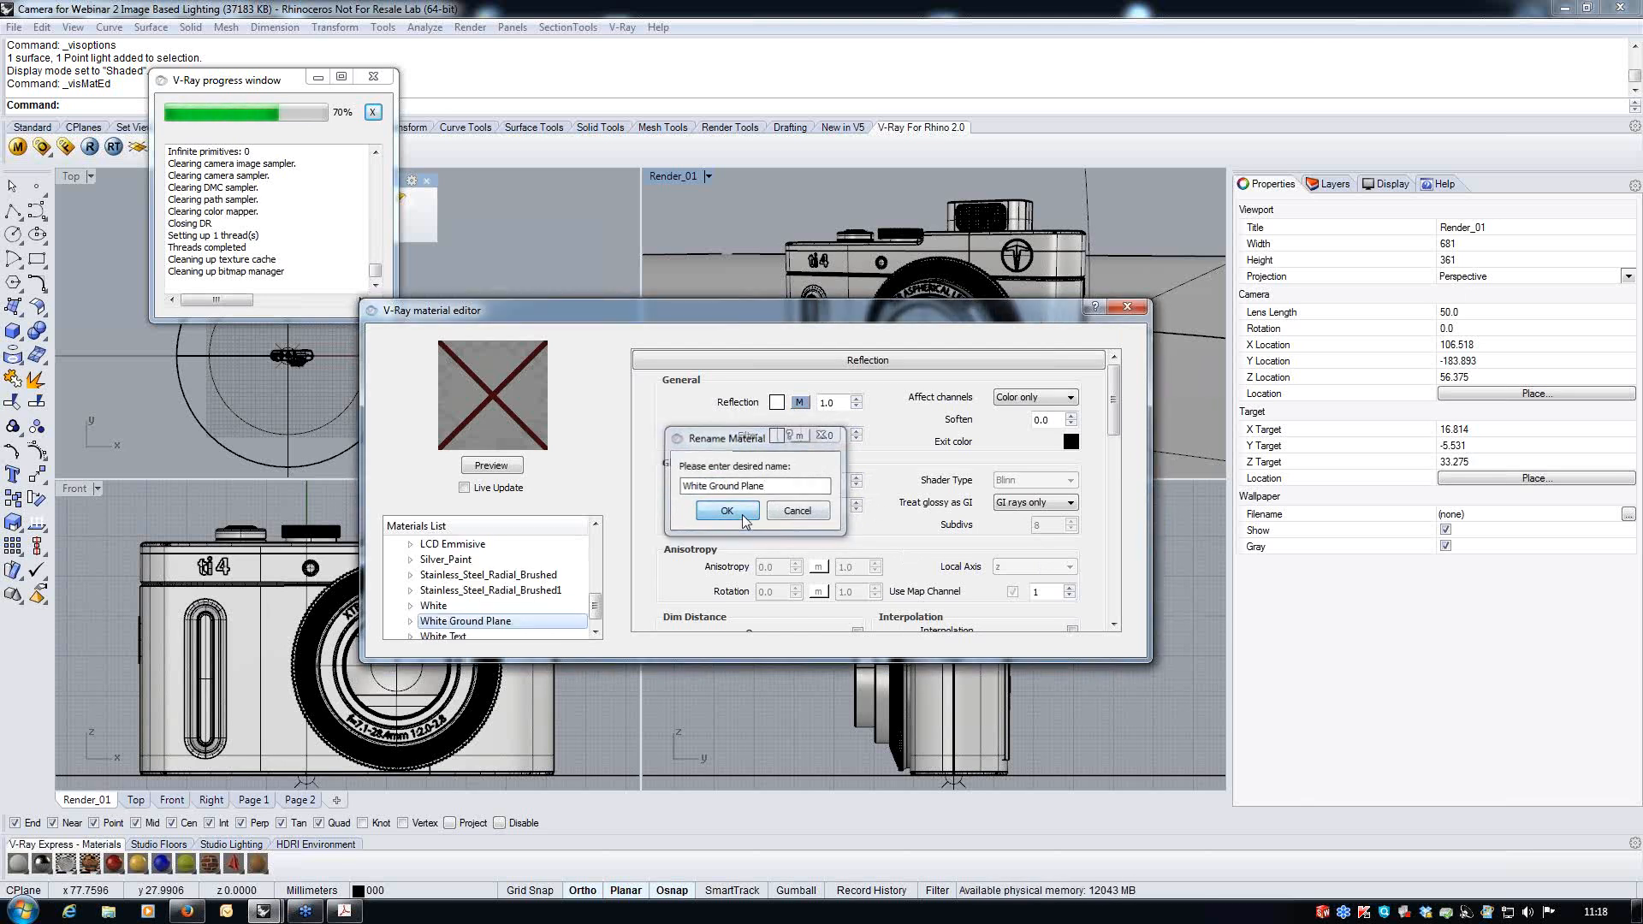
click(493, 465)
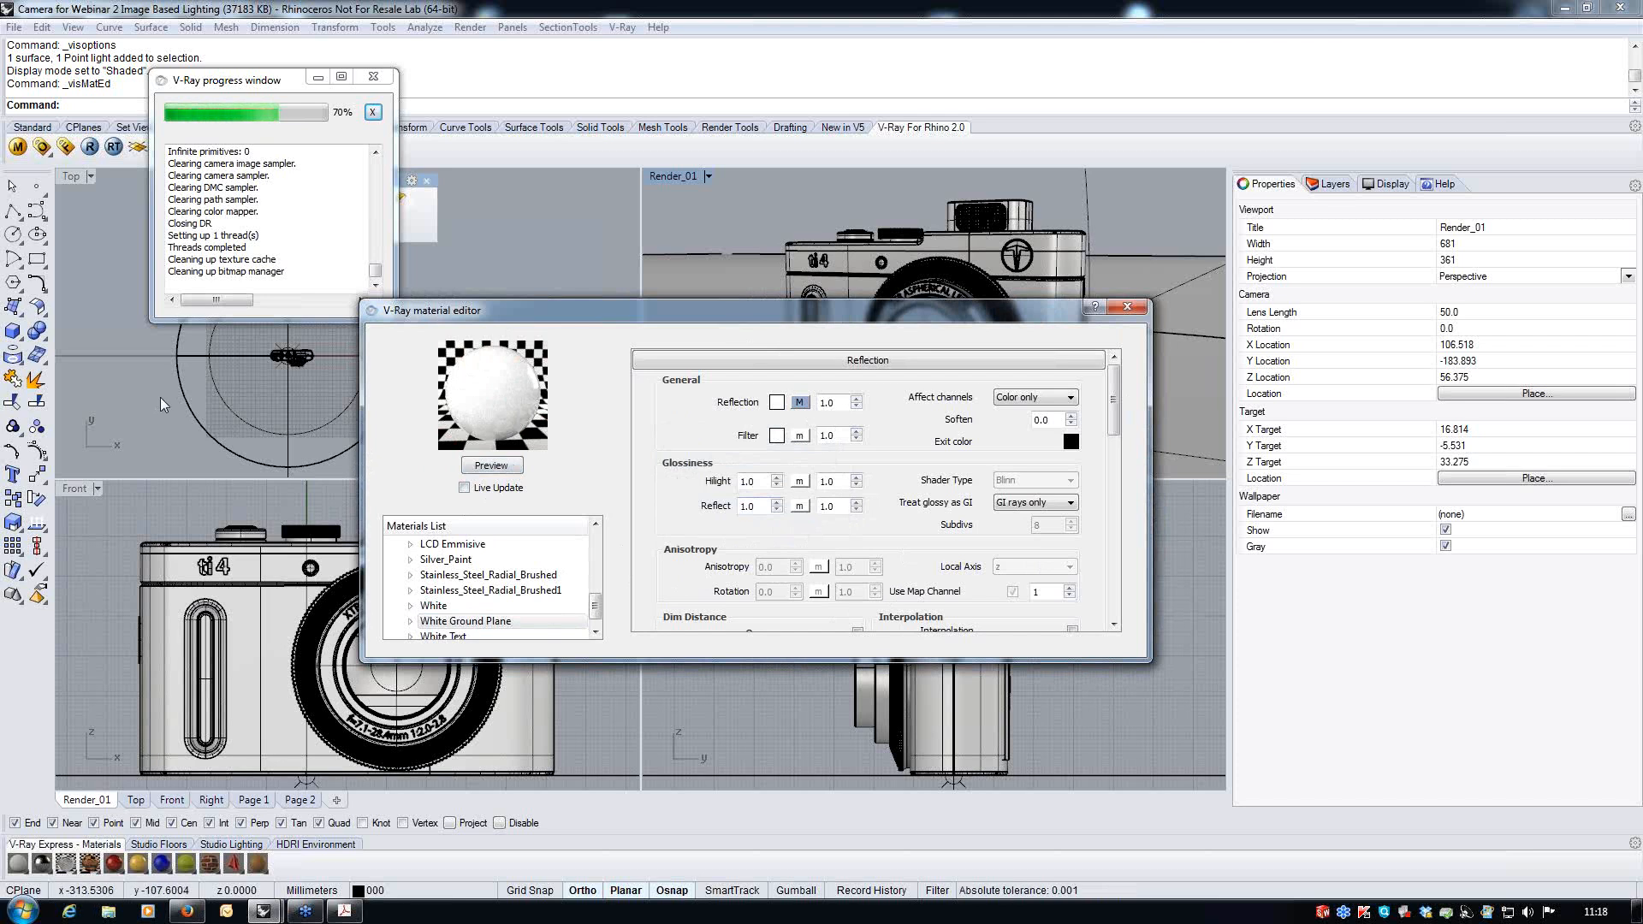
- Apply the White Ground Plane material to the V-Ray Infinite Plane, close the material editor and deselect the plane
click(142, 358)
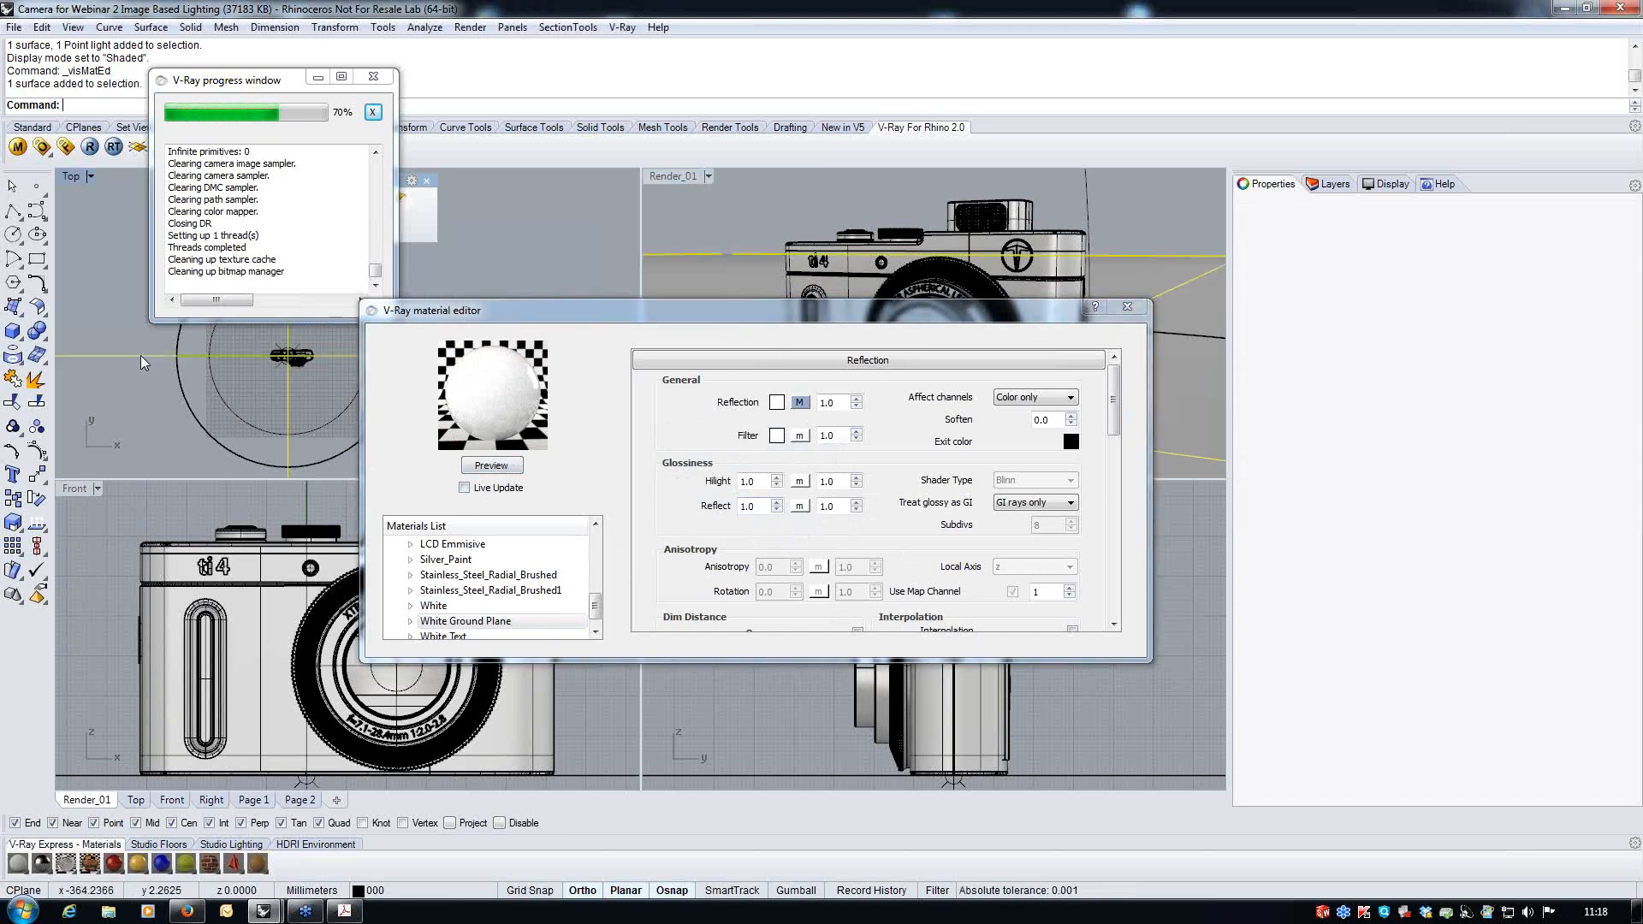
right_click(524, 621)
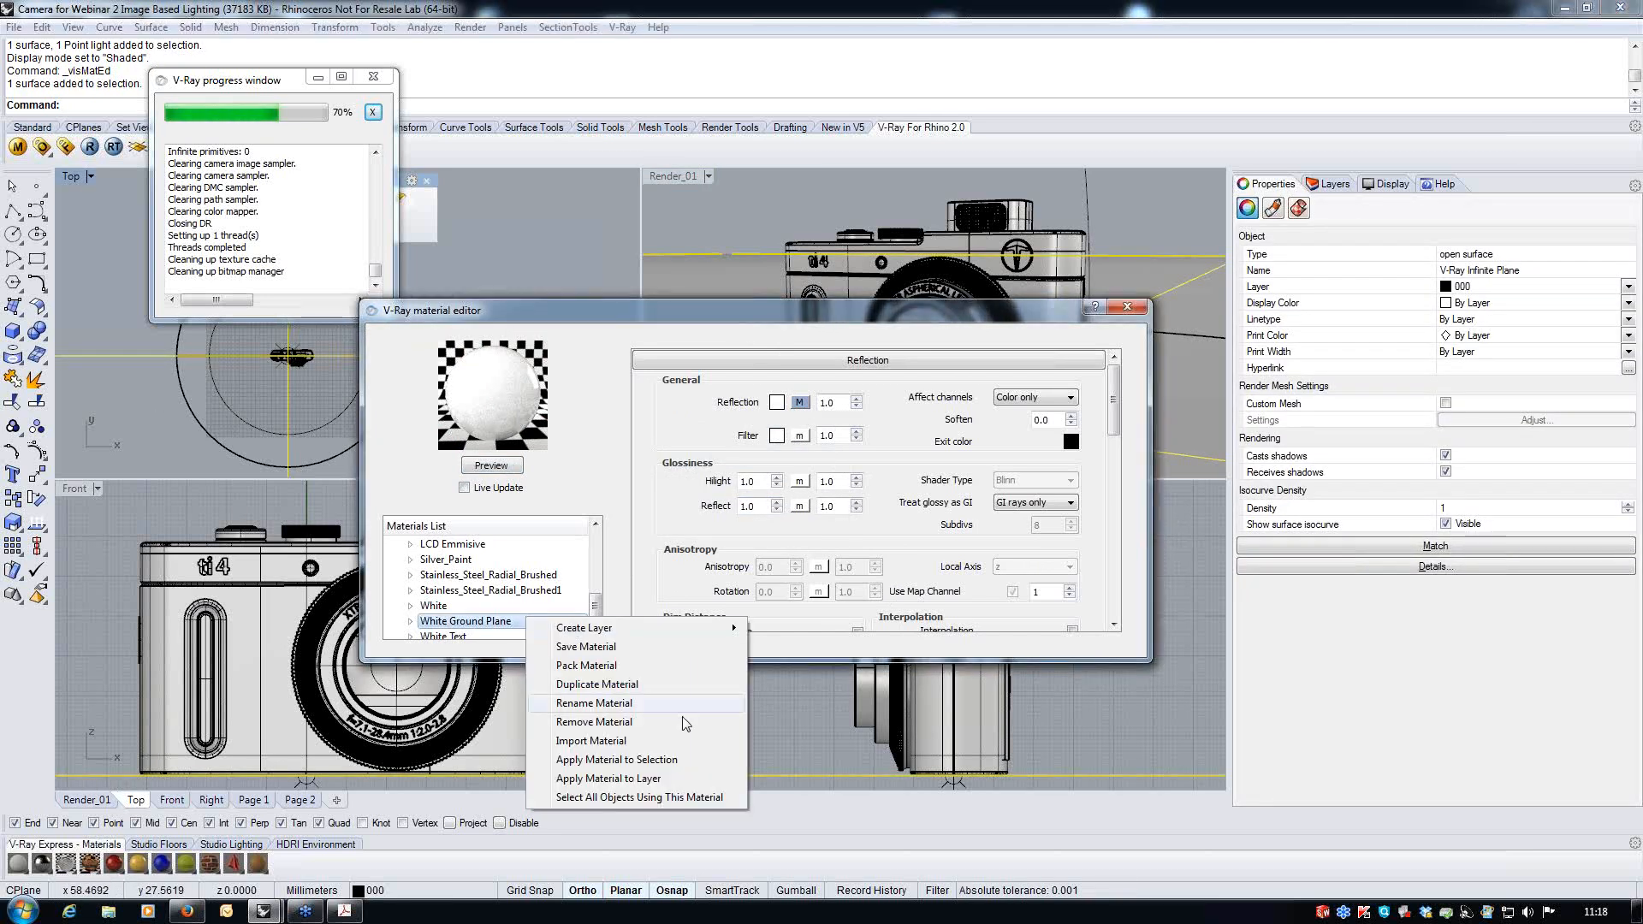
click(655, 760)
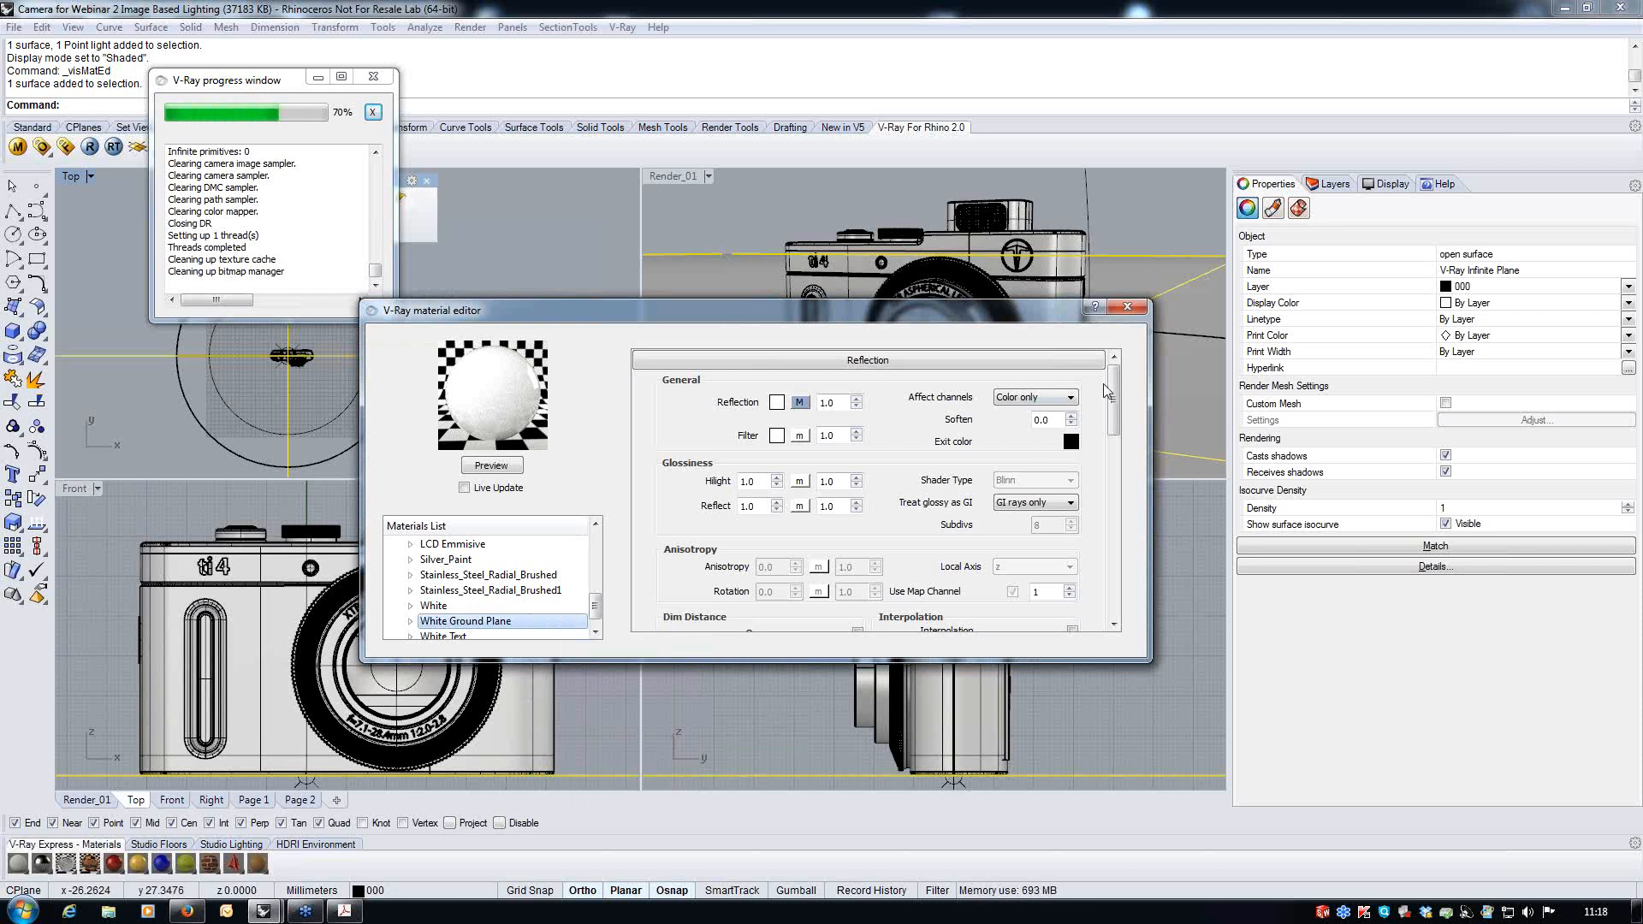
click(1124, 307)
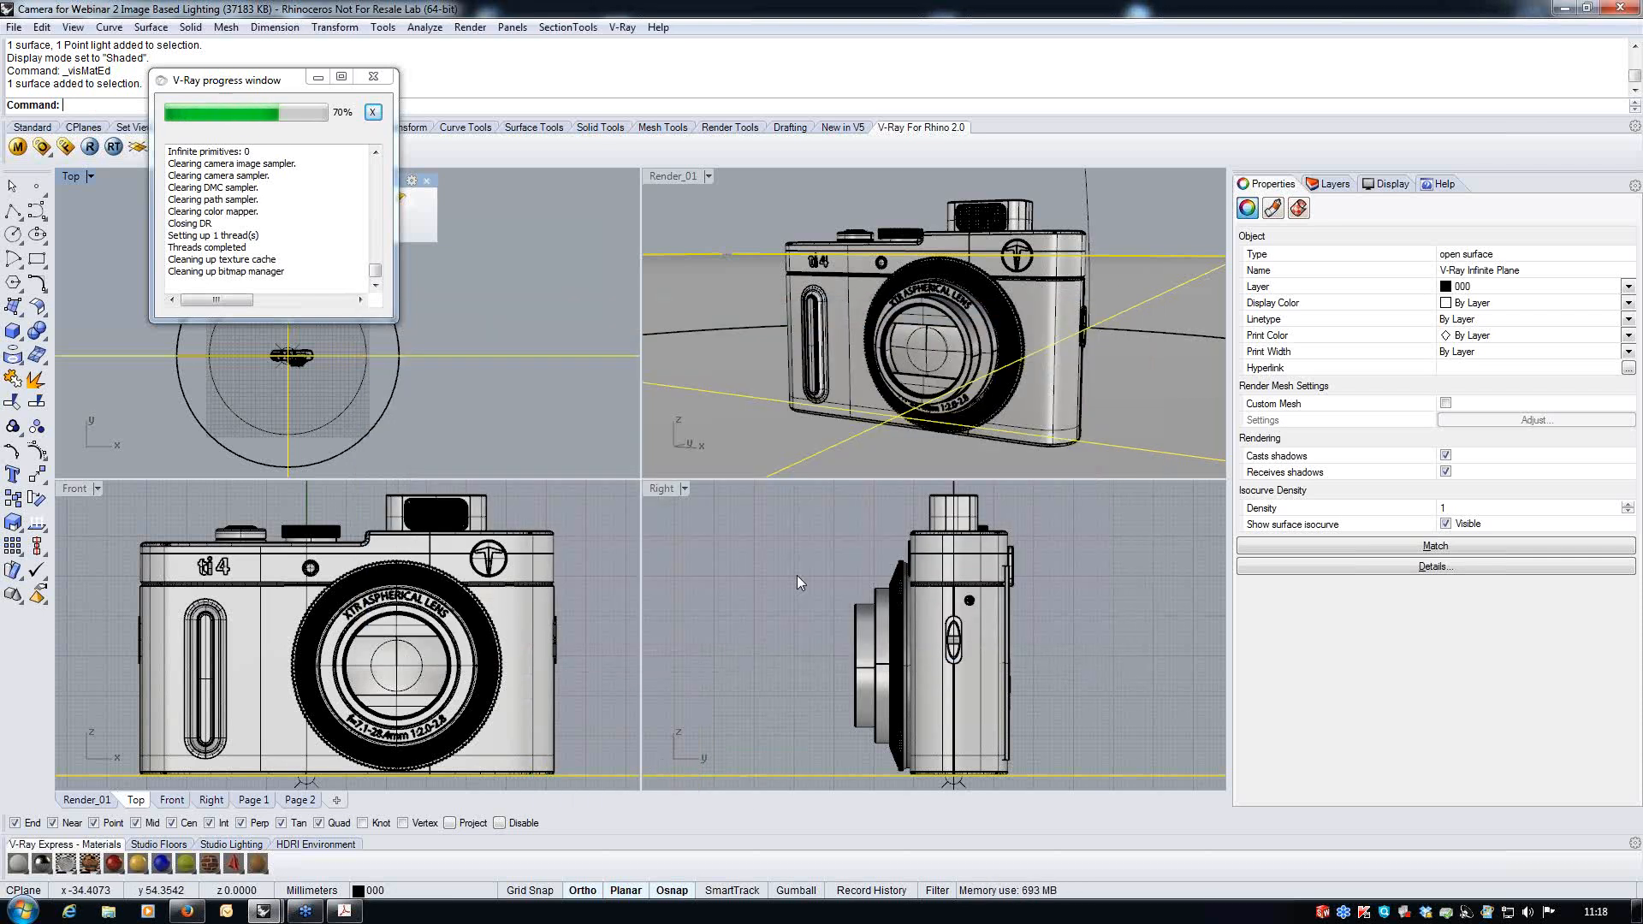
click(783, 563)
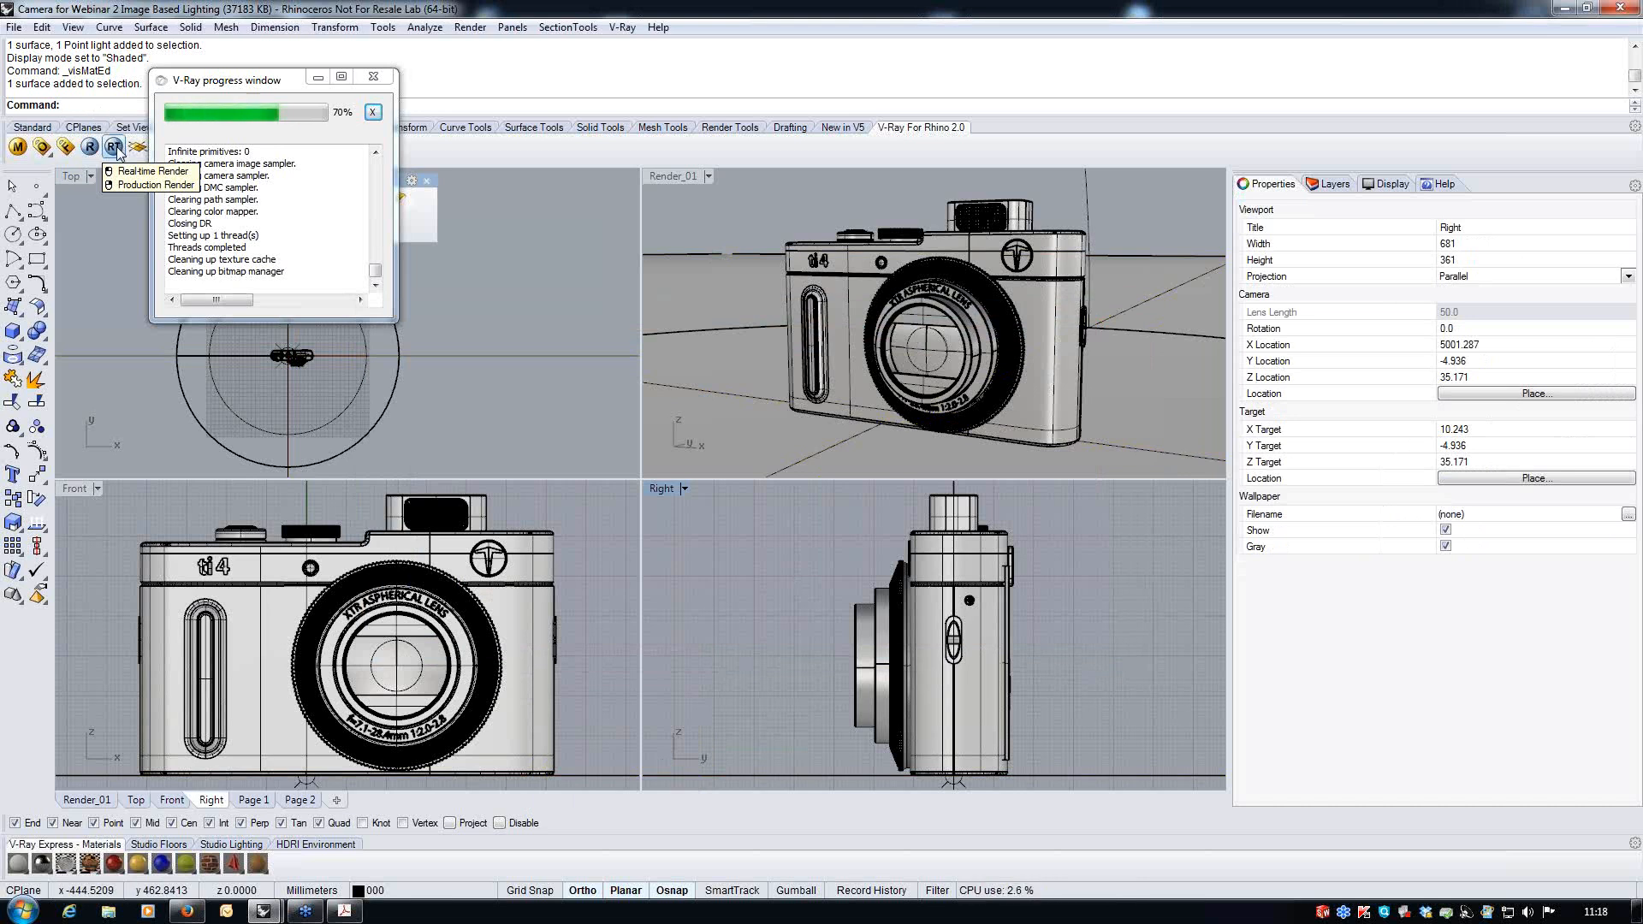
- Run a V-Ray production render with Render_01 as the active viewport
right_click(118, 148)
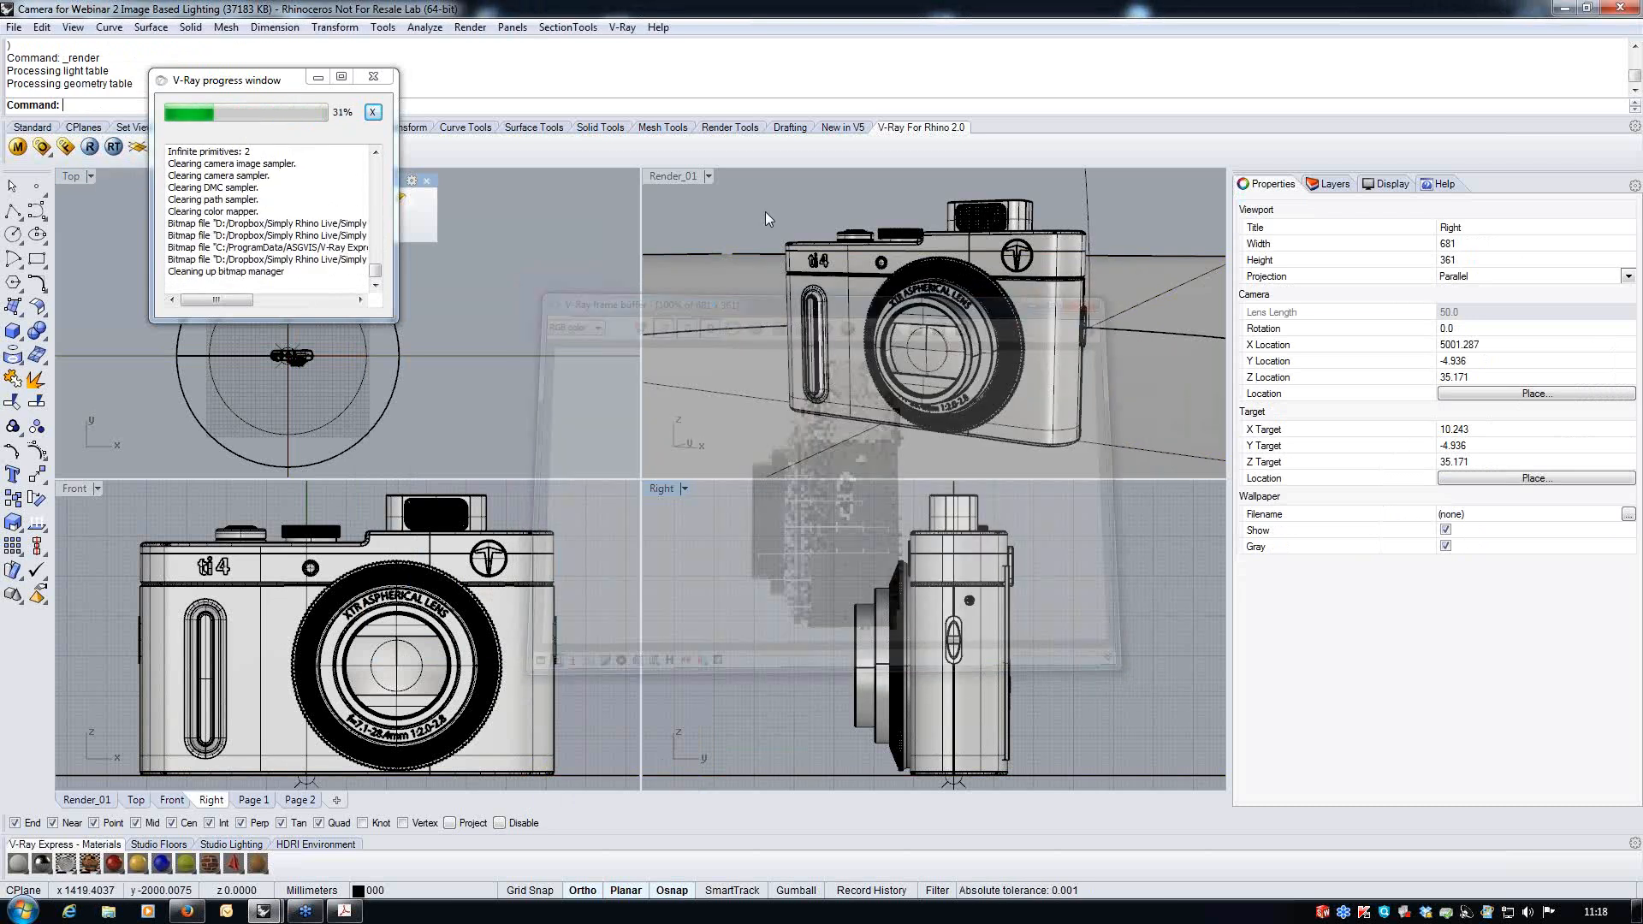
click(765, 212)
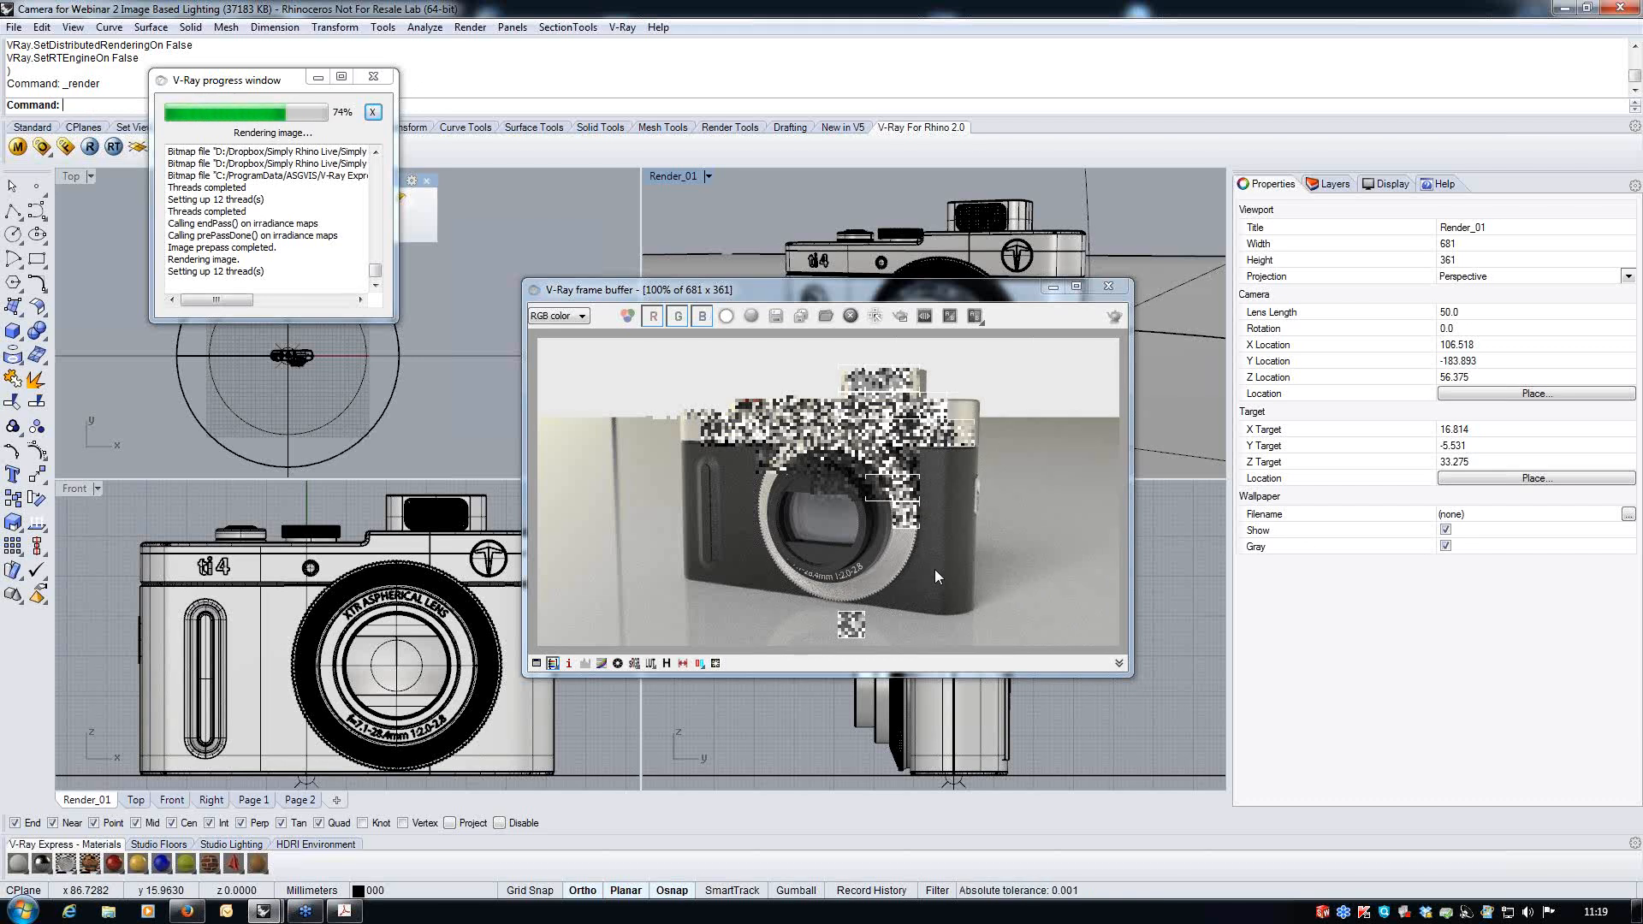
- Select the dome light in the Top view and open its light properties
click(389, 402)
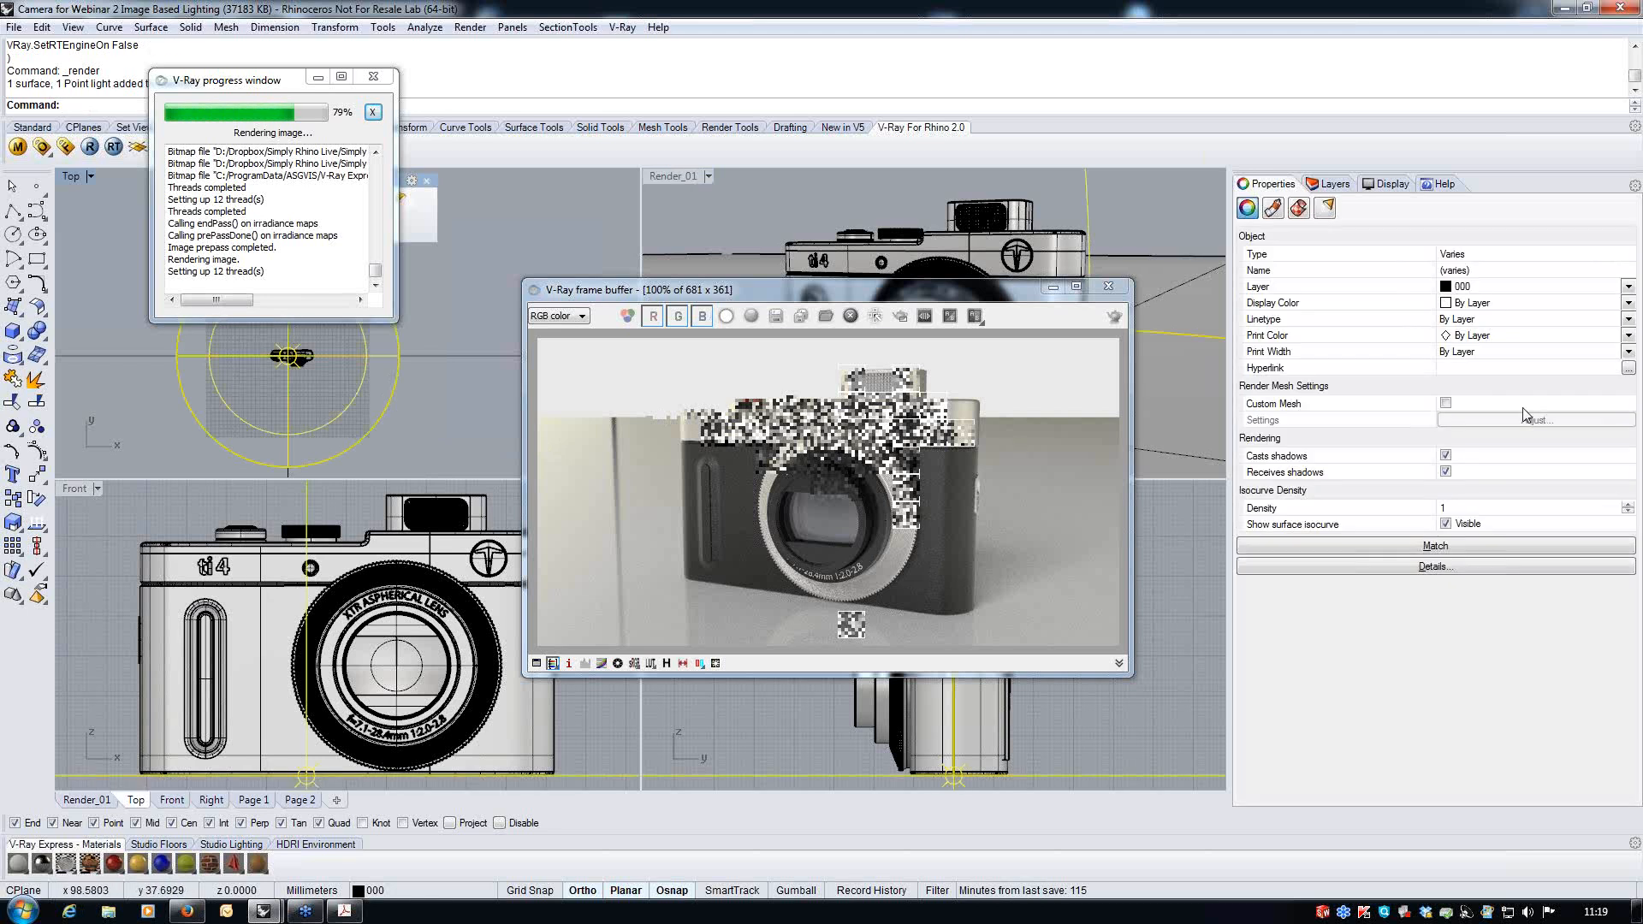
click(1326, 211)
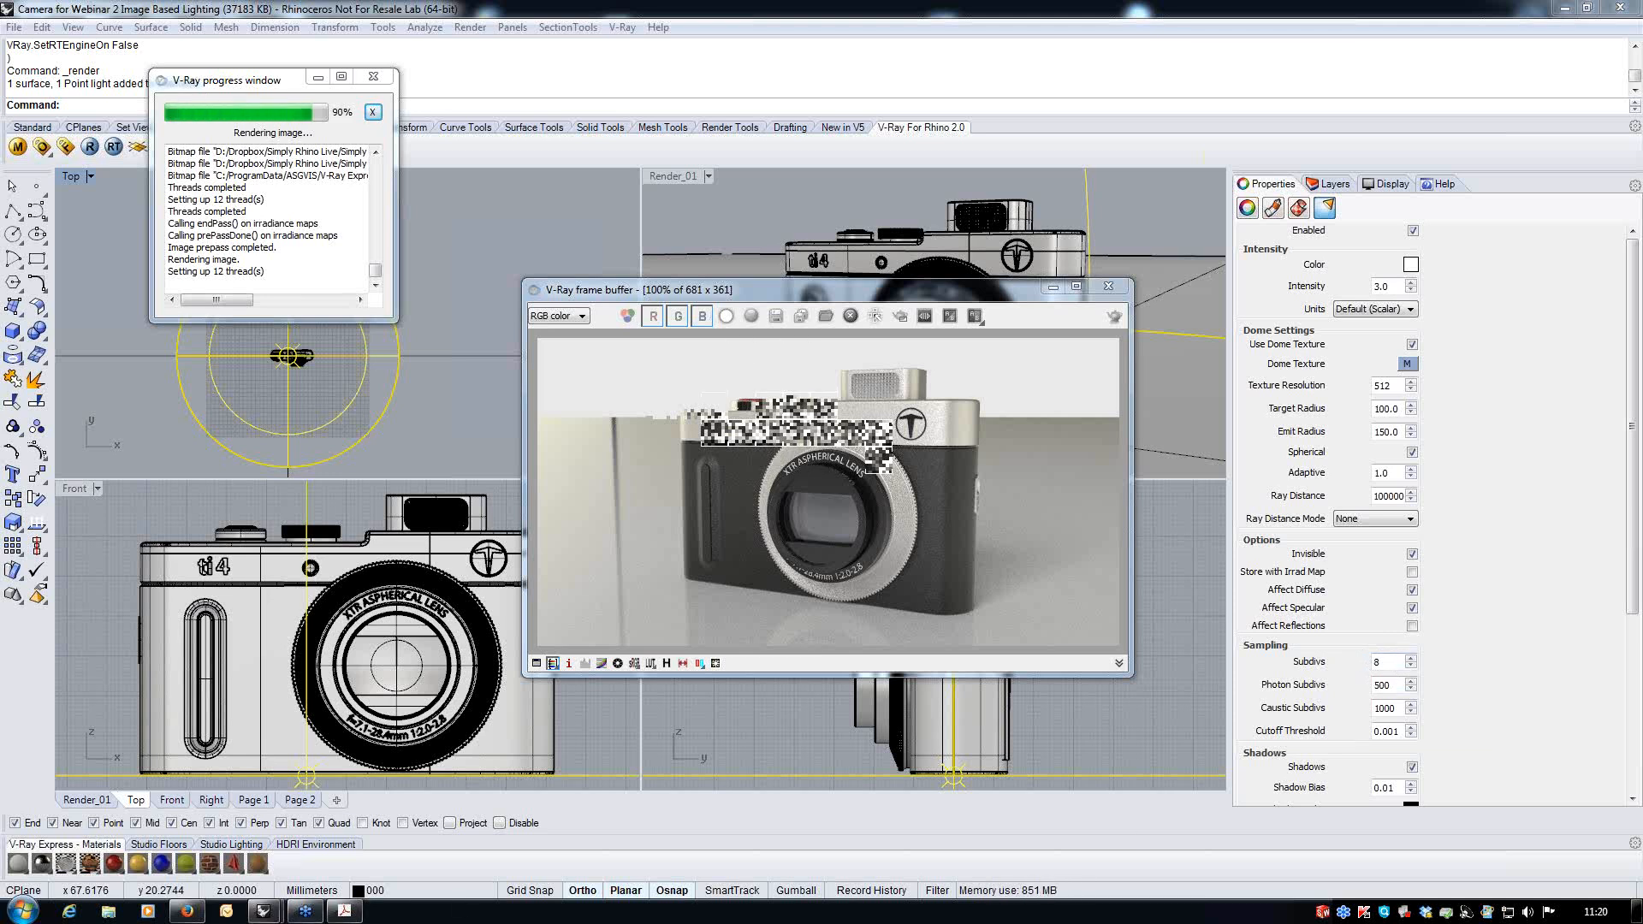
- Switch to Presentation - Webinar 2.pdf in Adobe Acrobat, advance full screen to the 2 subdivisions diagram, and leave full screen
mouse_move(351, 912)
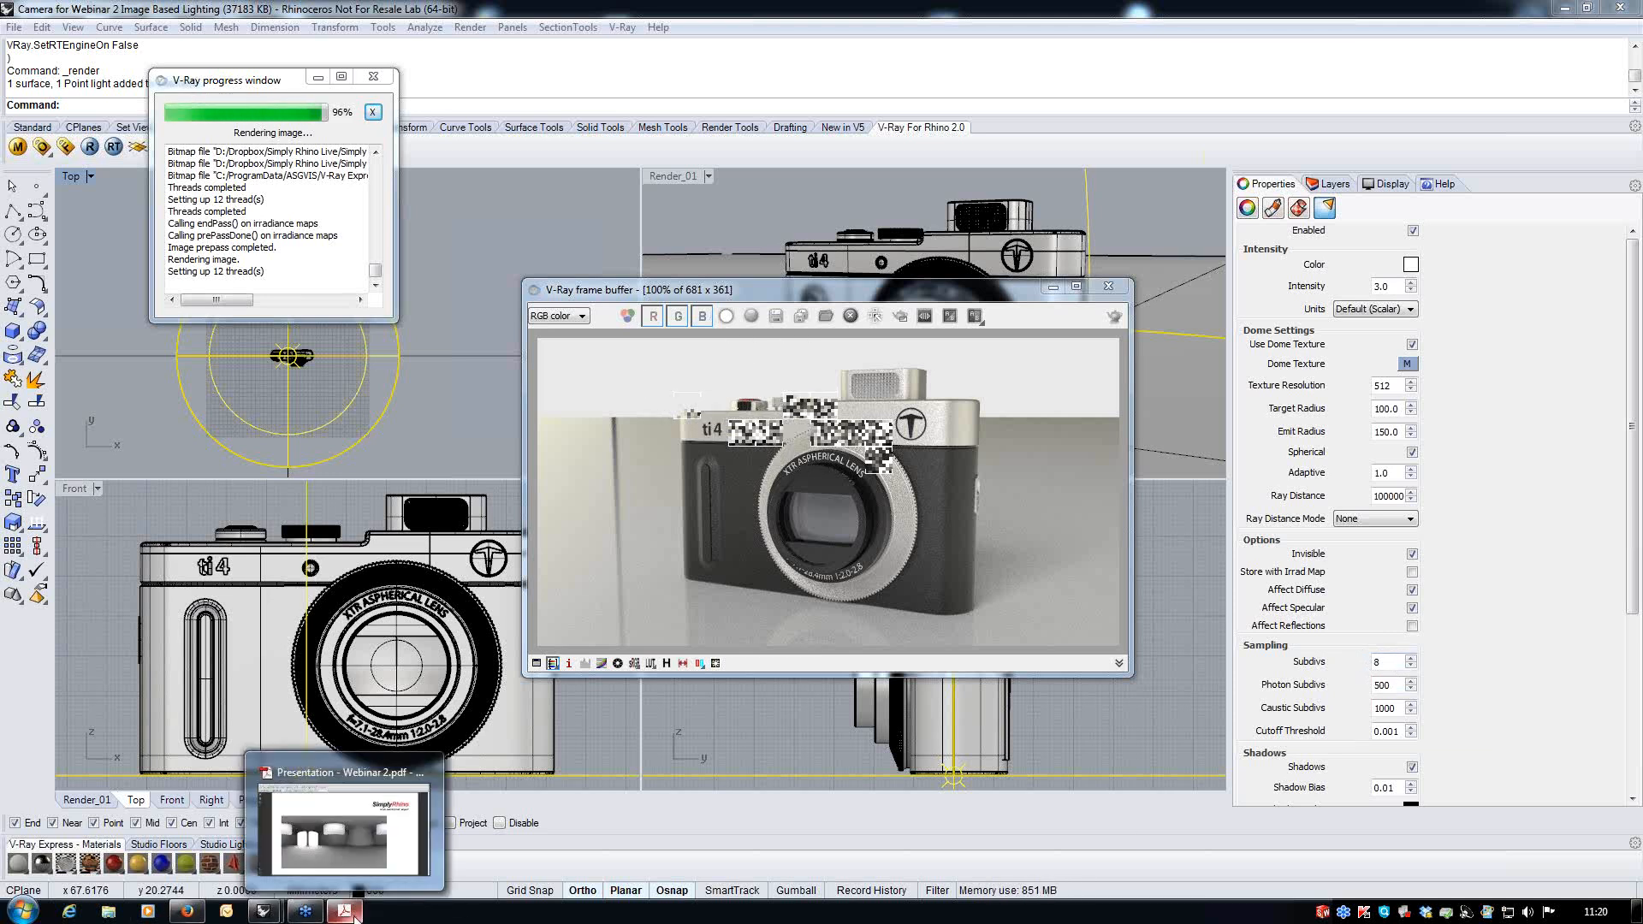
click(342, 826)
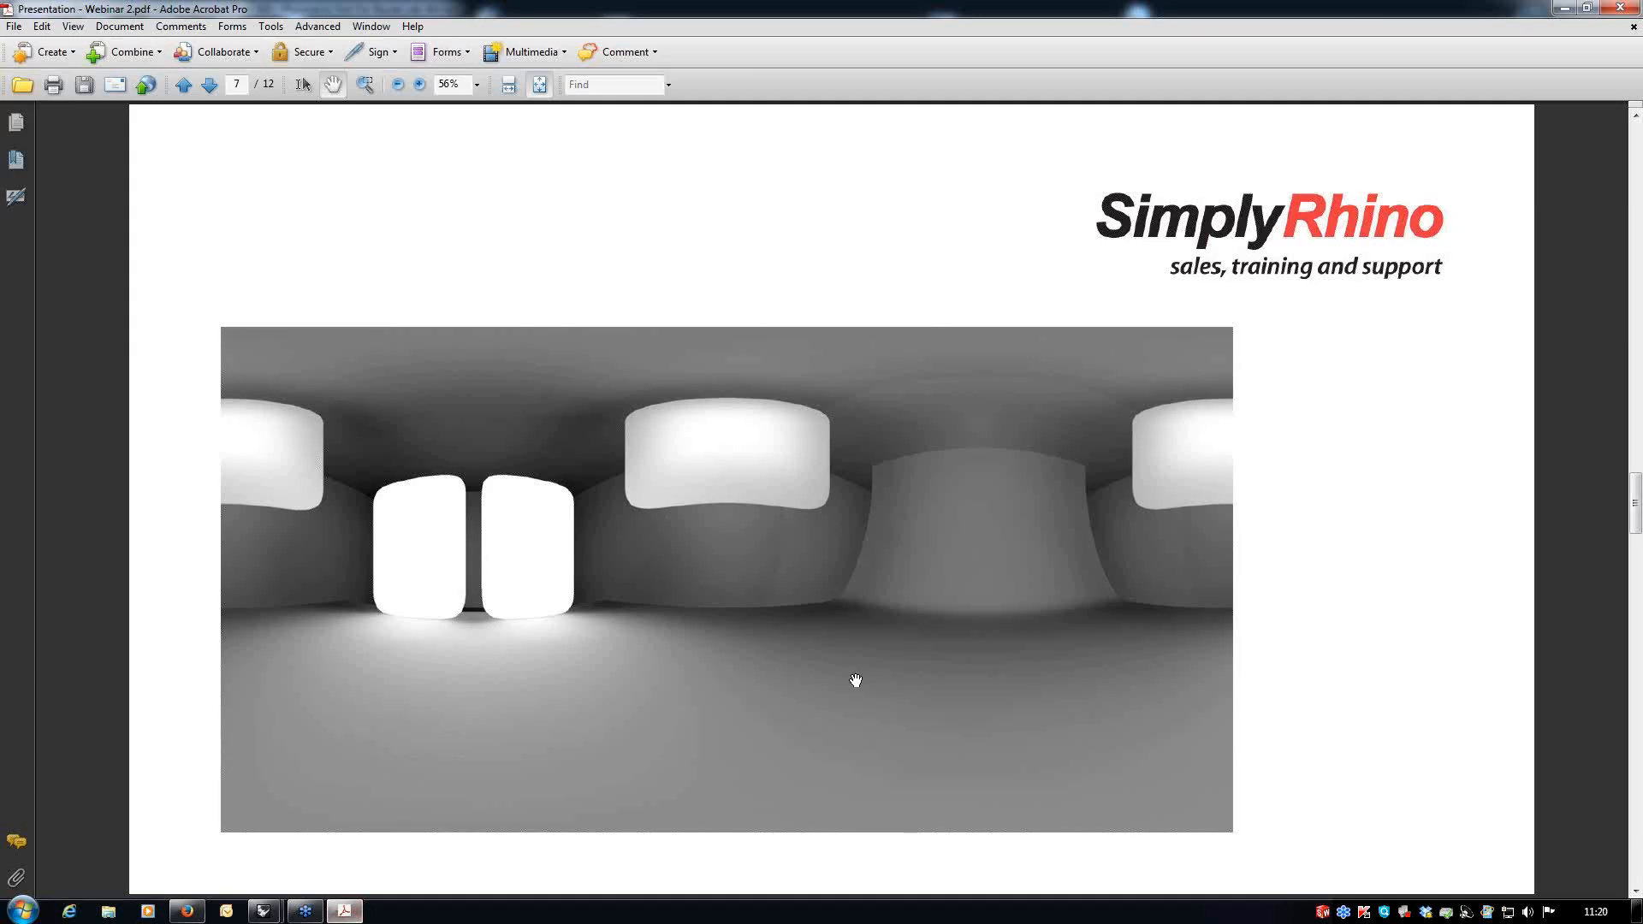
key(ctrl+l)
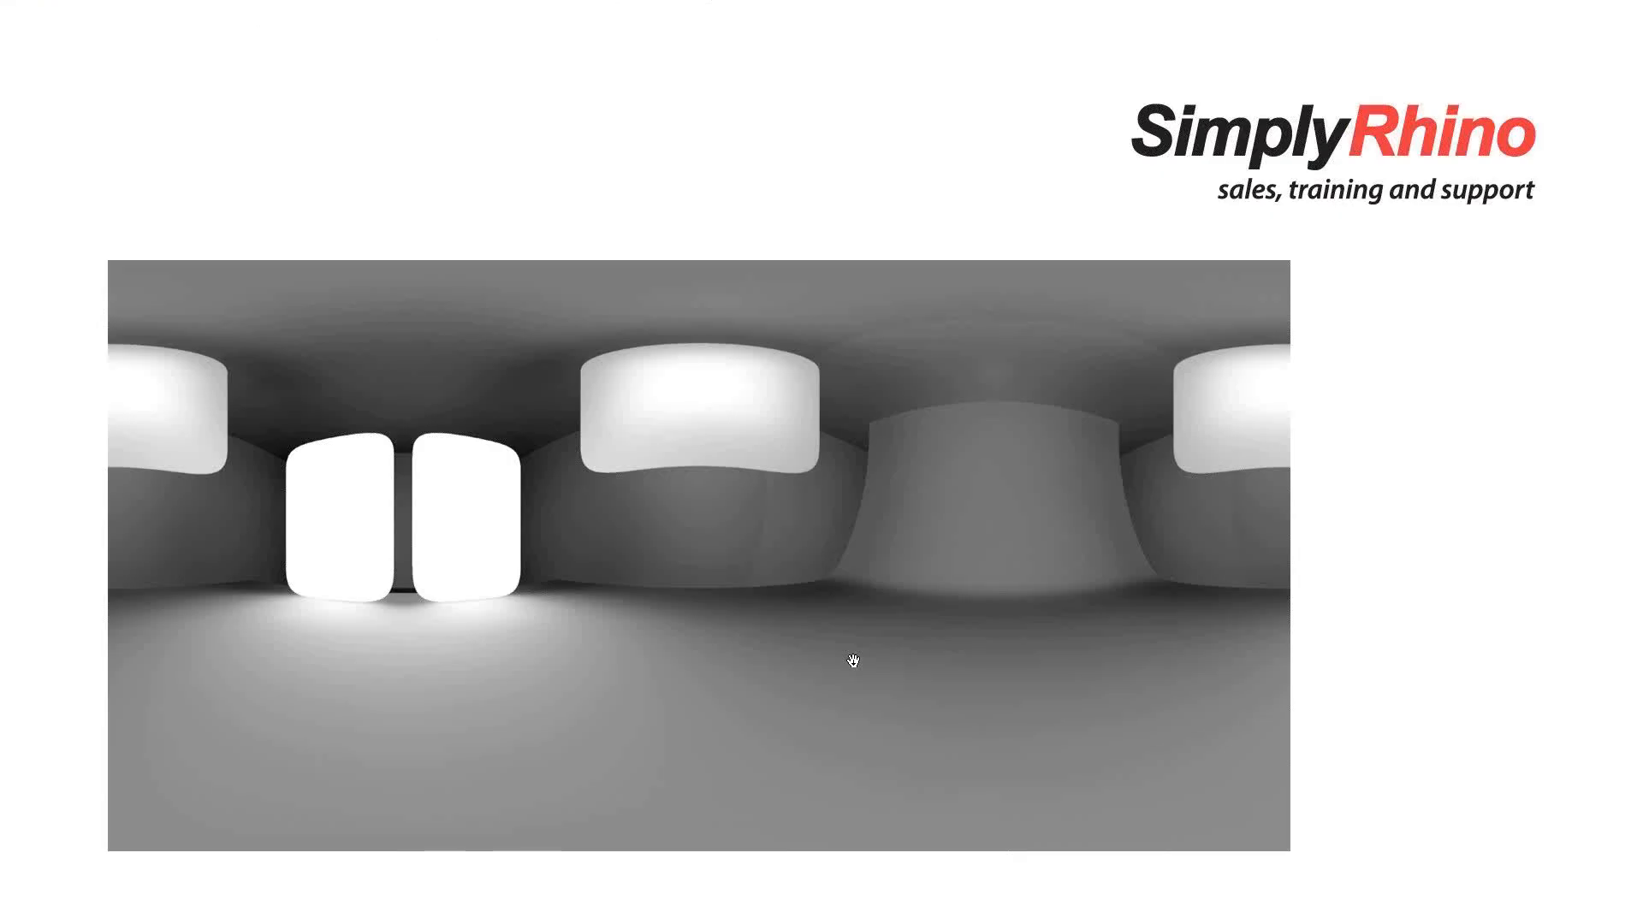
key(Right)
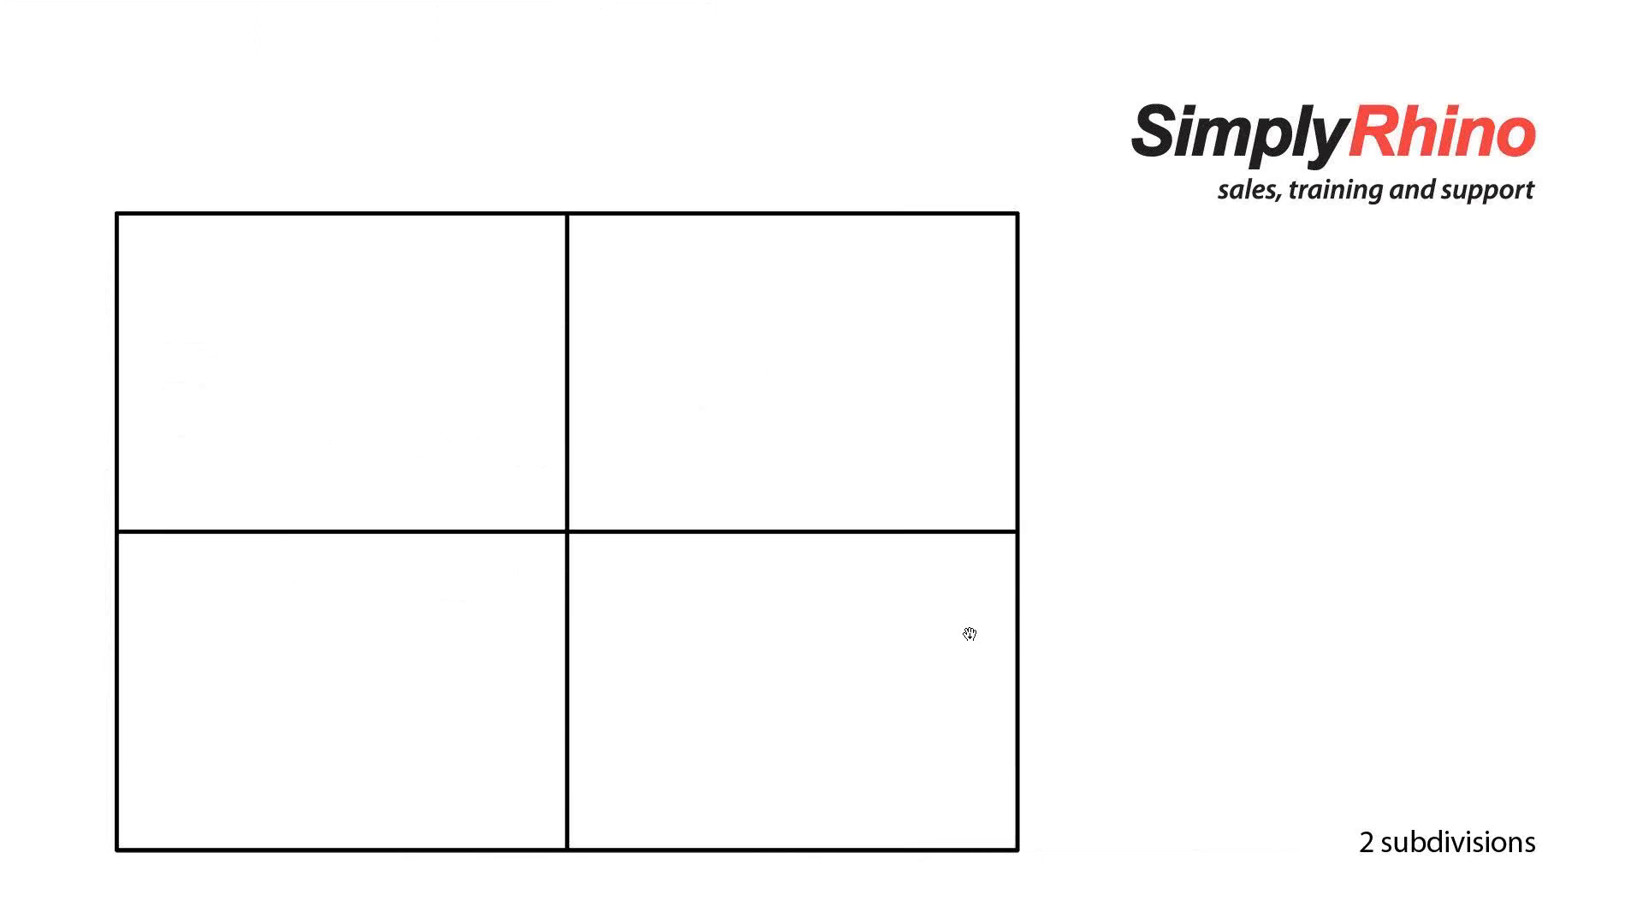
key(Escape)
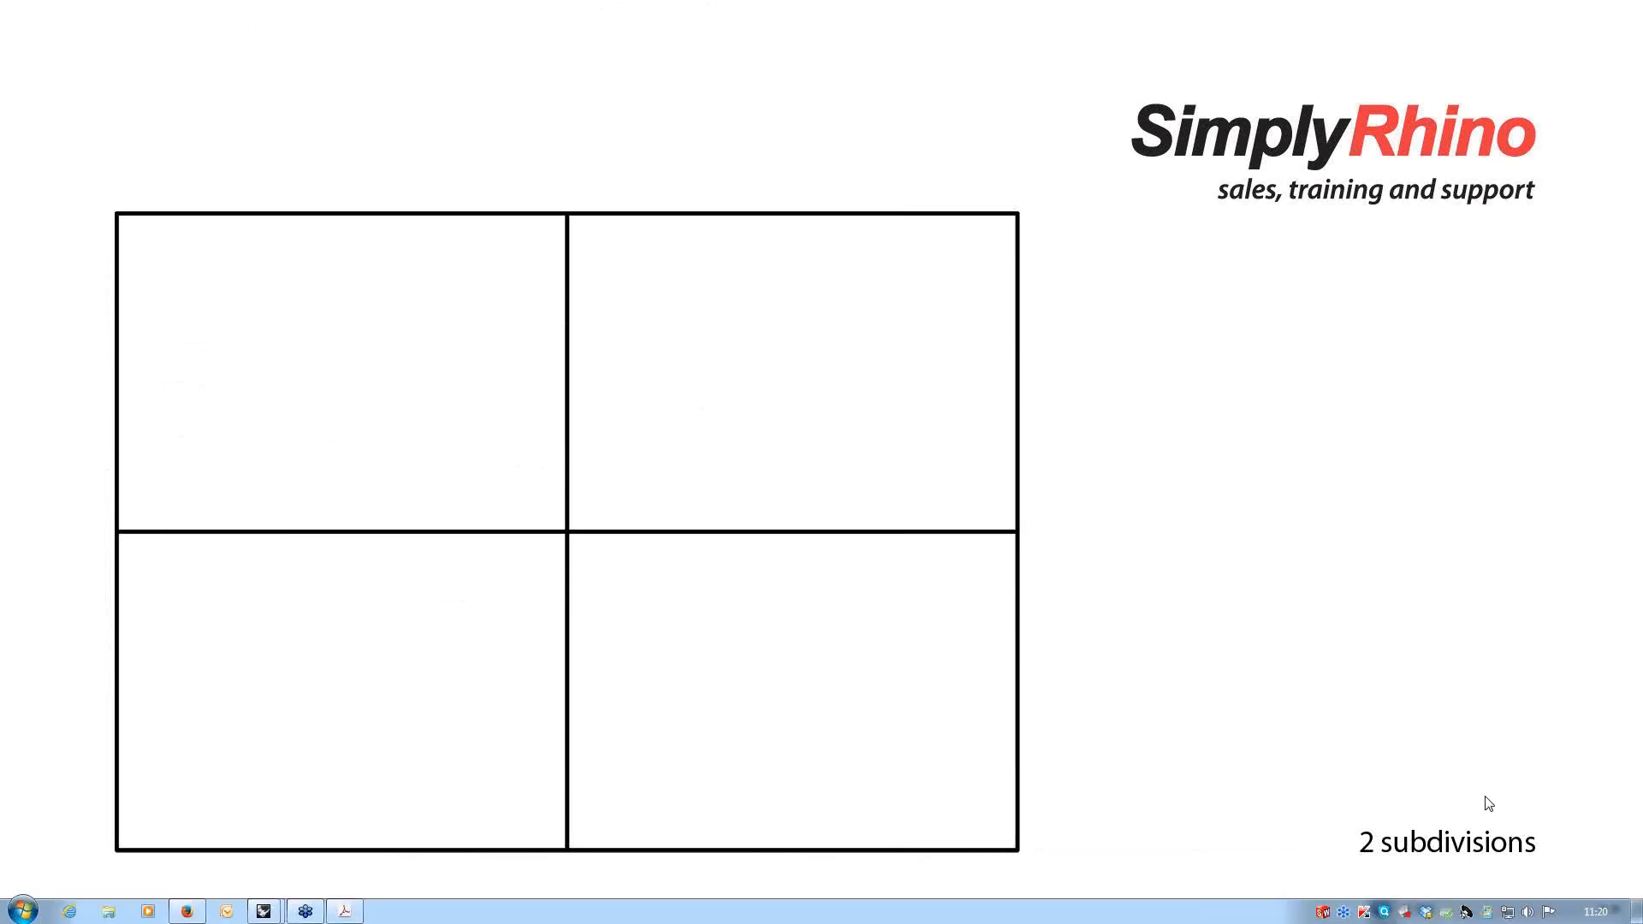
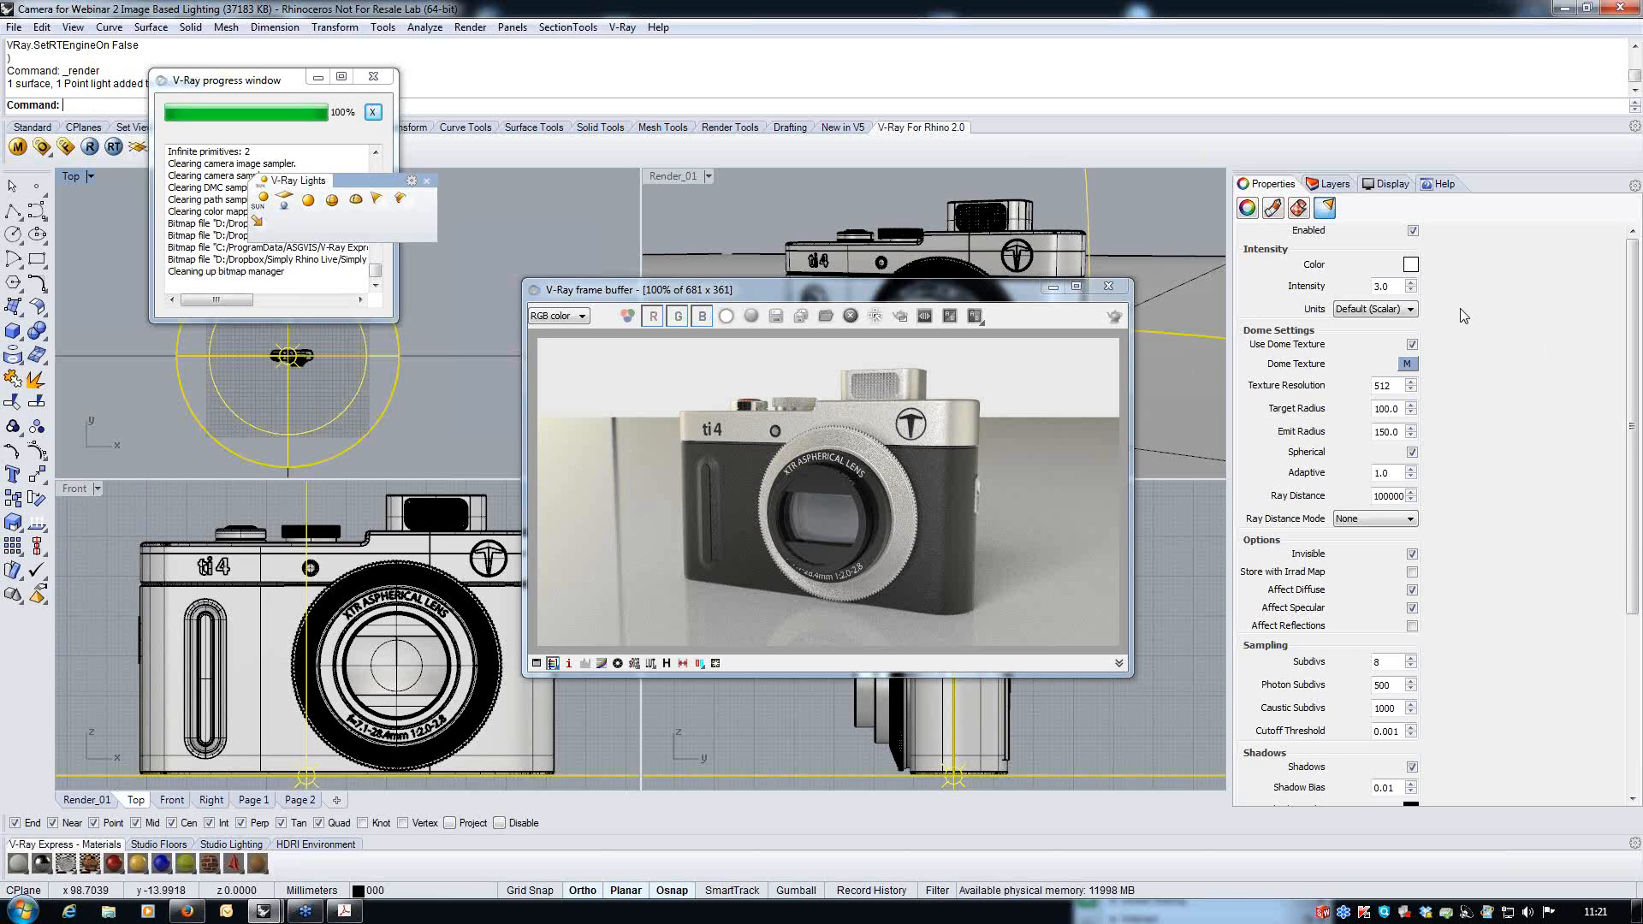
- Enable region rendering in the frame buffer and mark a full-height region around the camera's left end
click(904, 317)
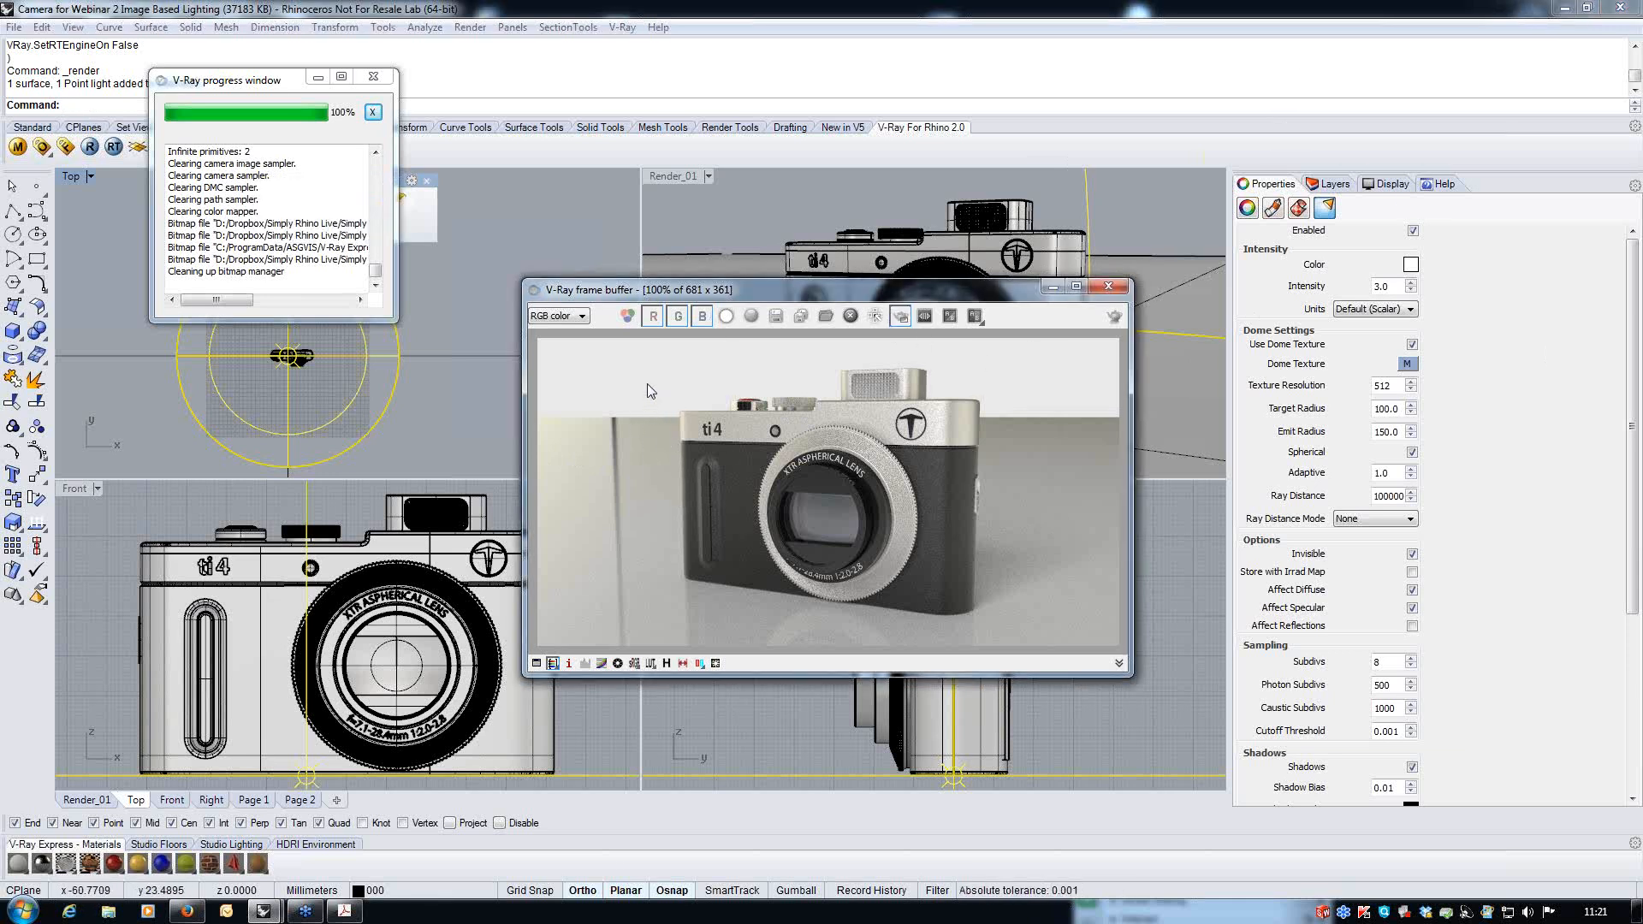
drag(640, 363, 736, 634)
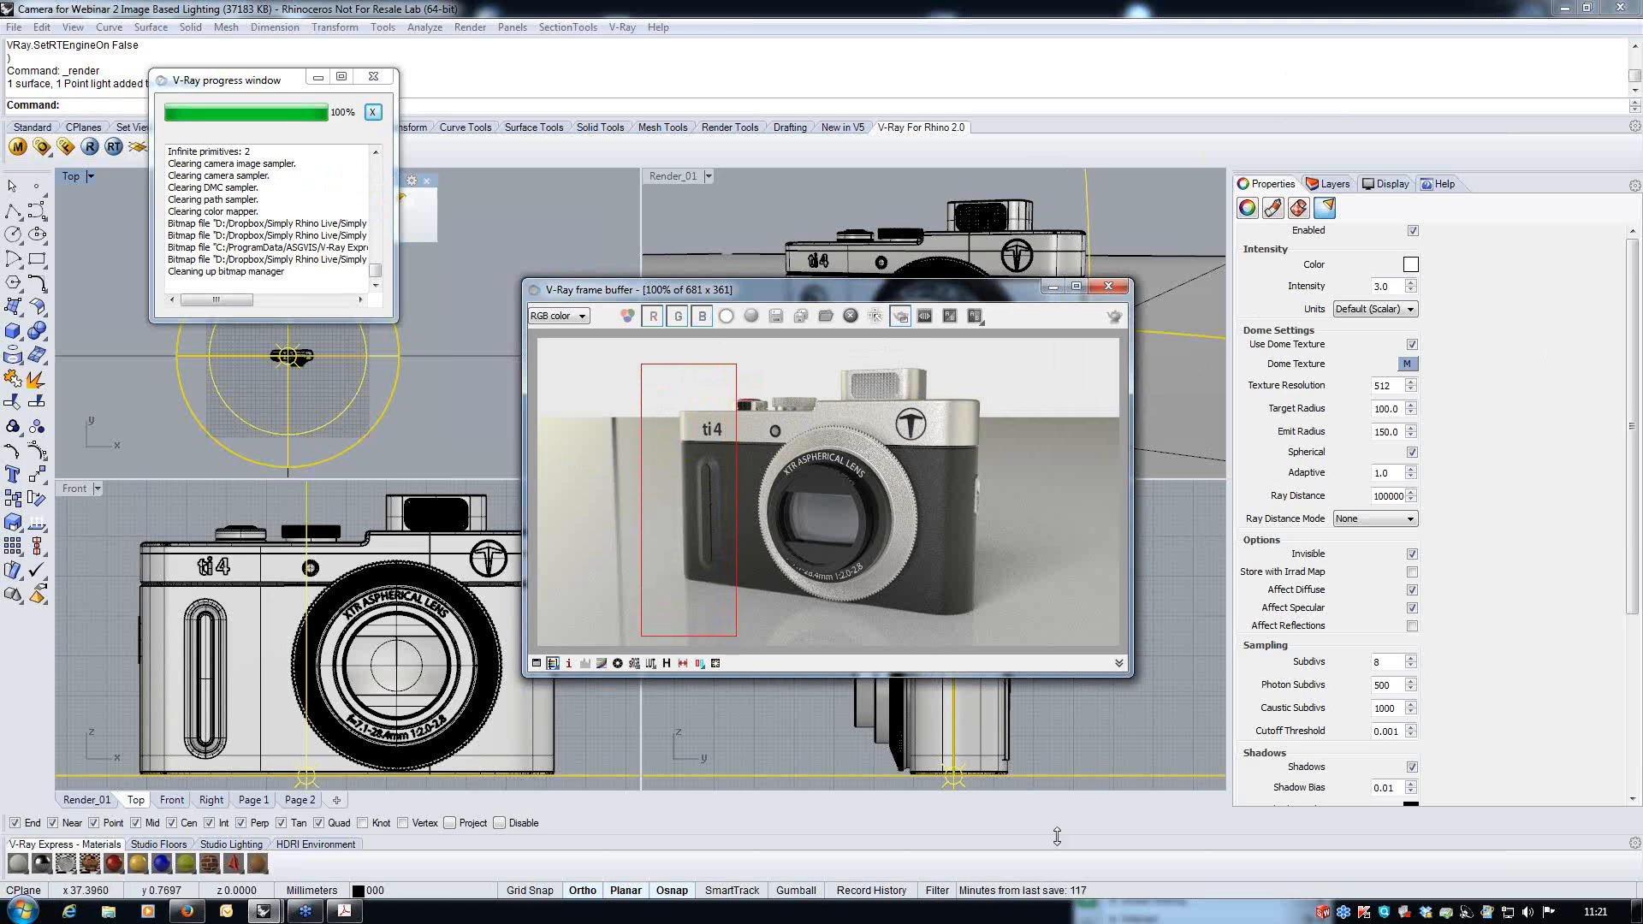
drag(637, 348, 751, 650)
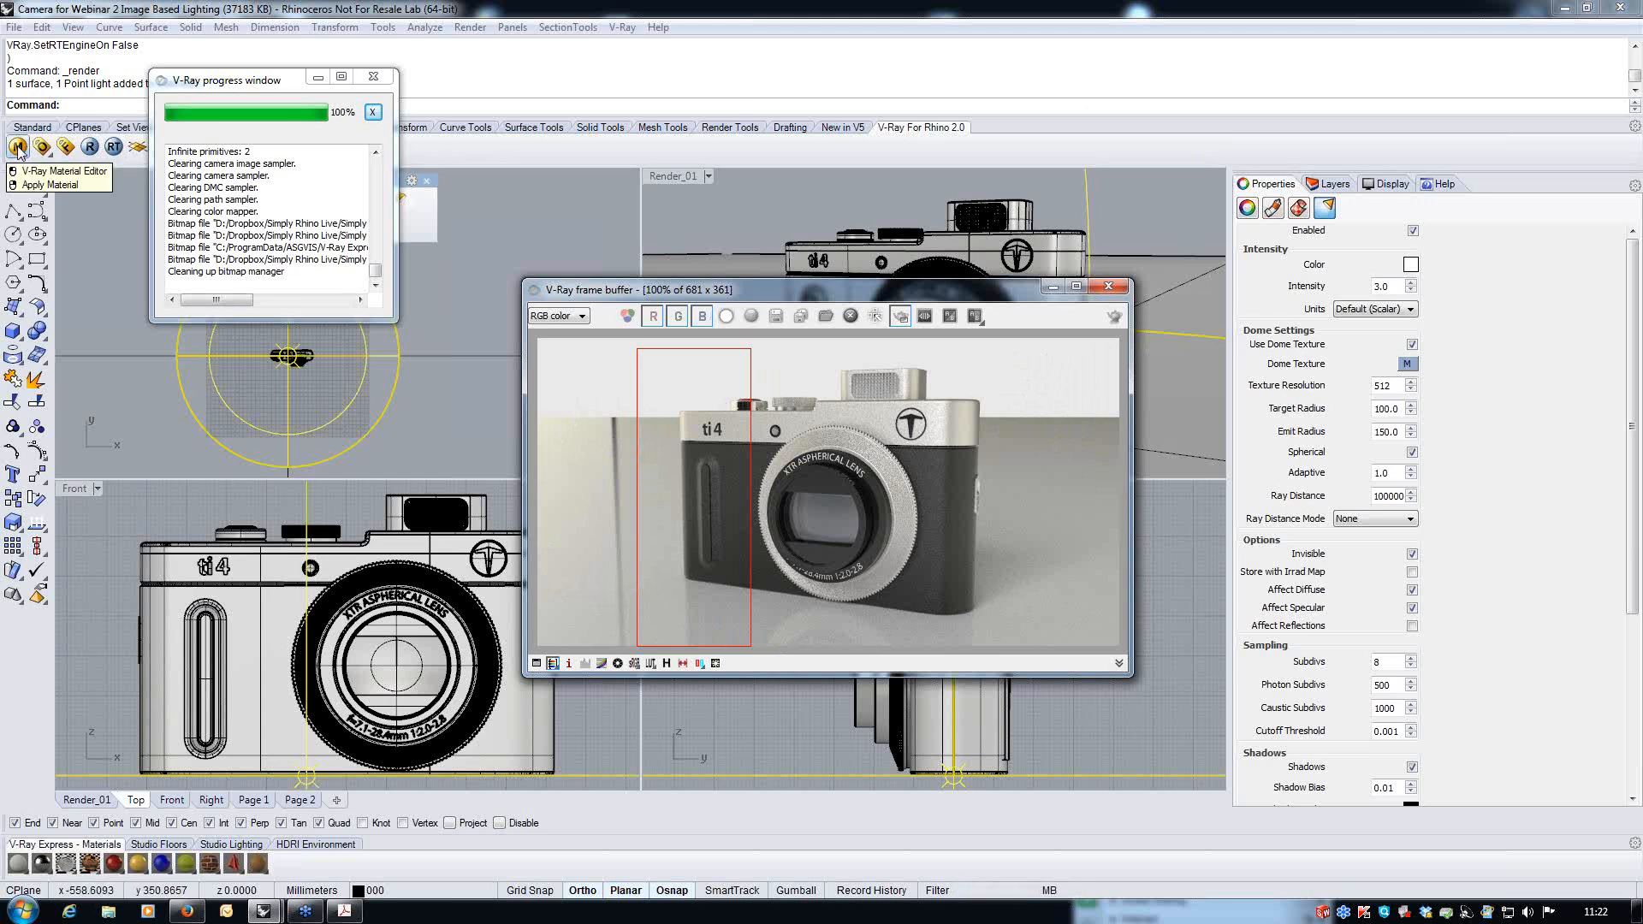
- Enable the Reflection map override of the White Ground Plane material and assign it a TexAColor texture
click(18, 147)
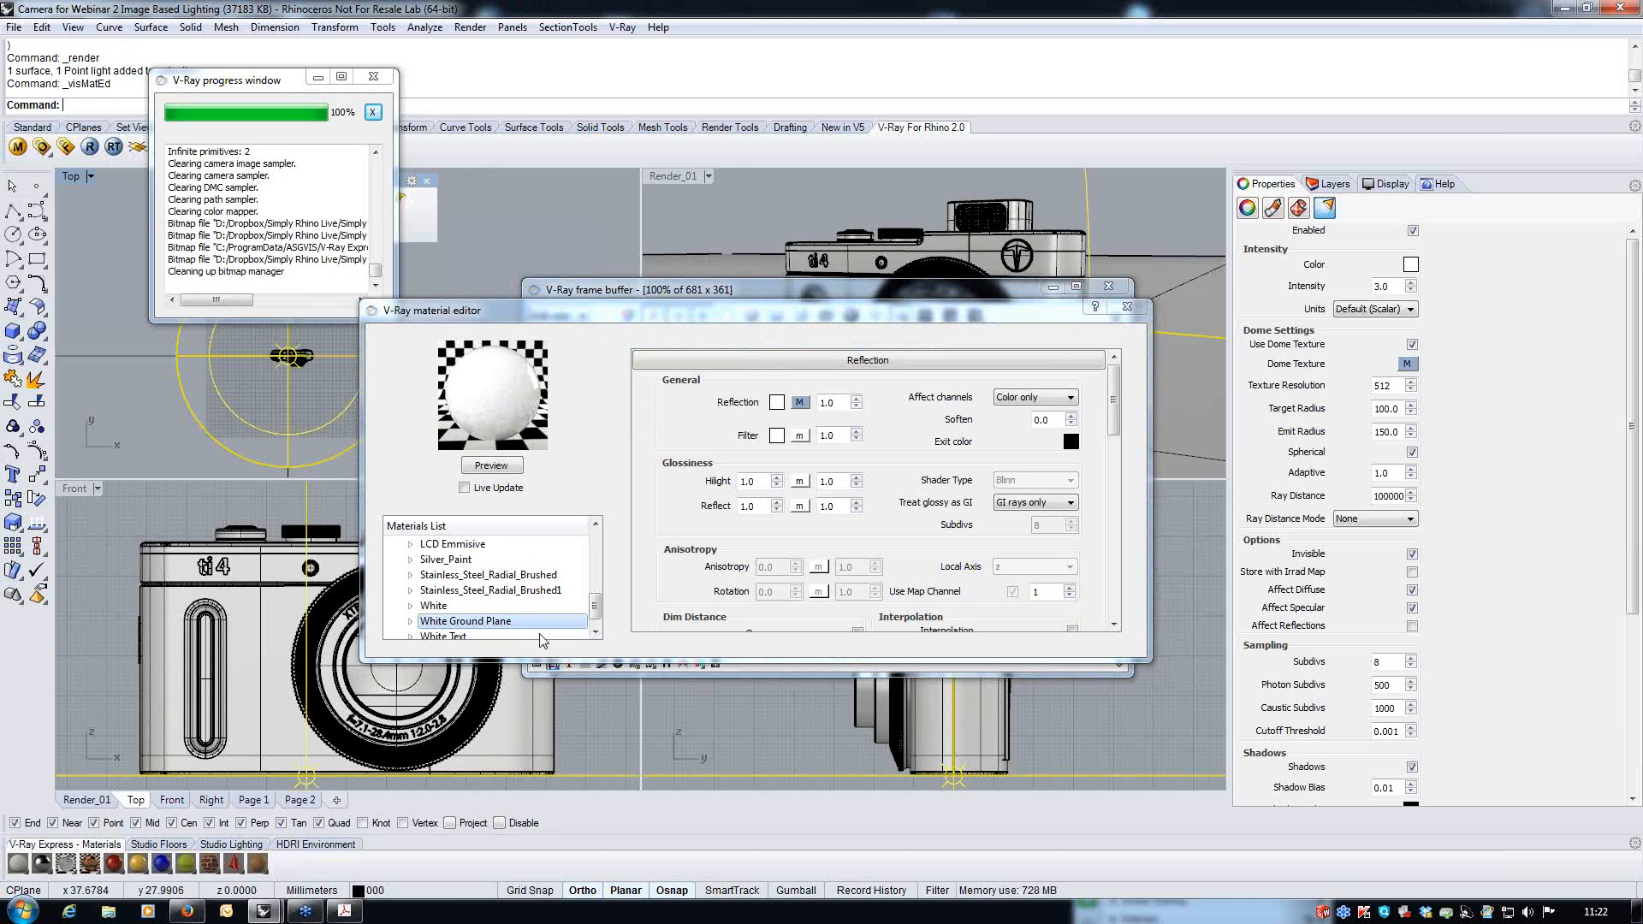
drag(1114, 401, 1119, 590)
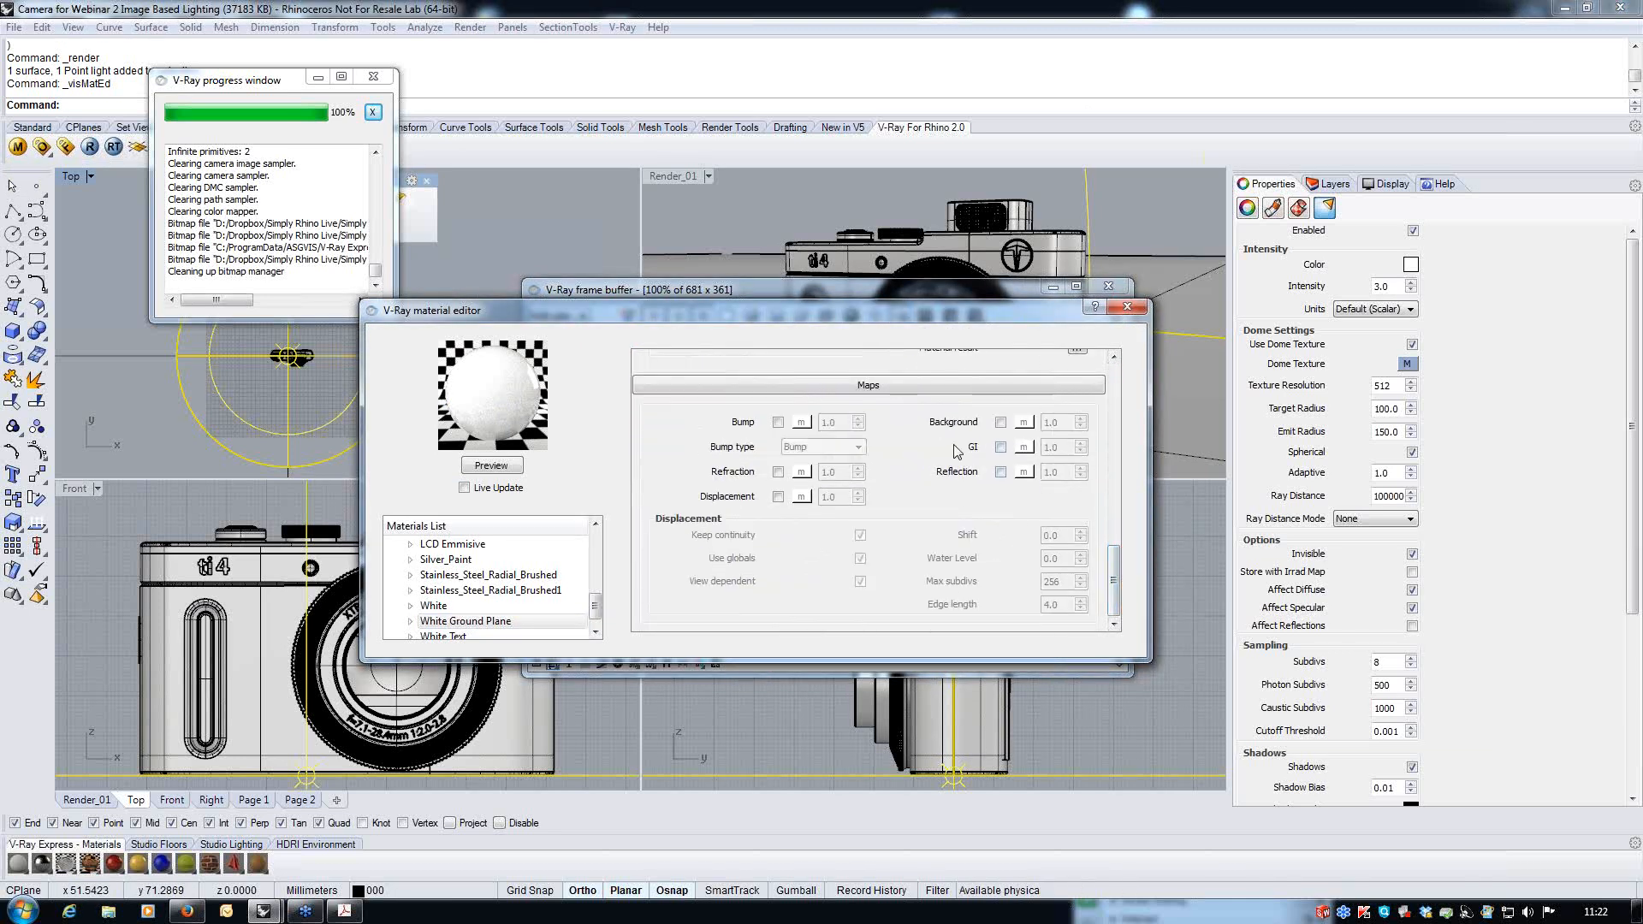
click(1001, 473)
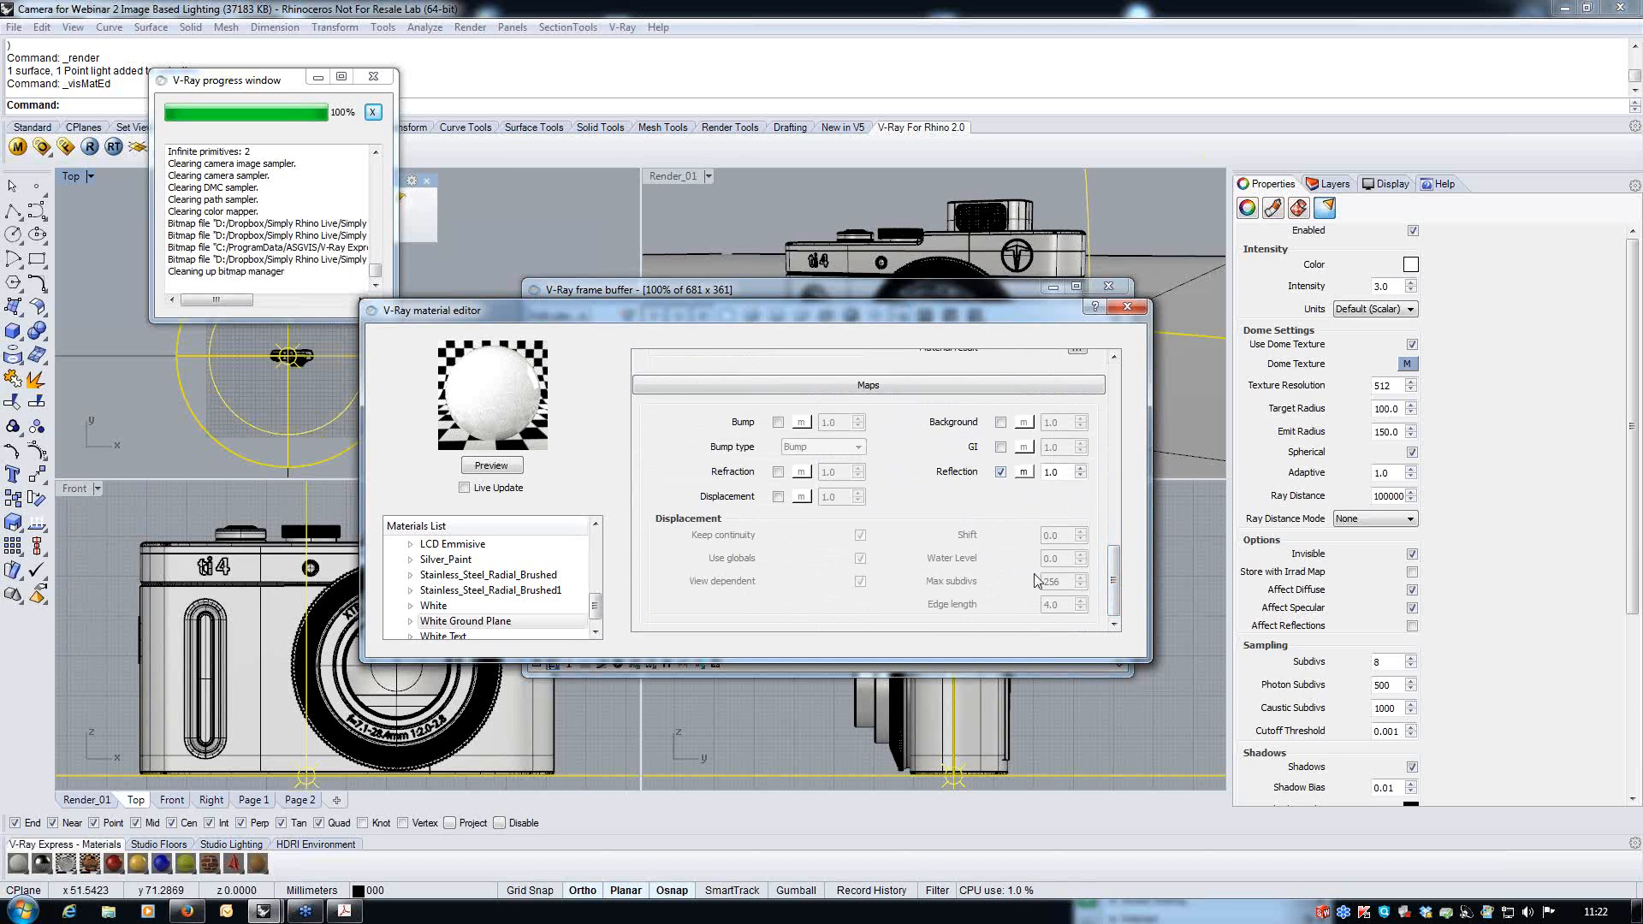
click(1024, 473)
click(596, 433)
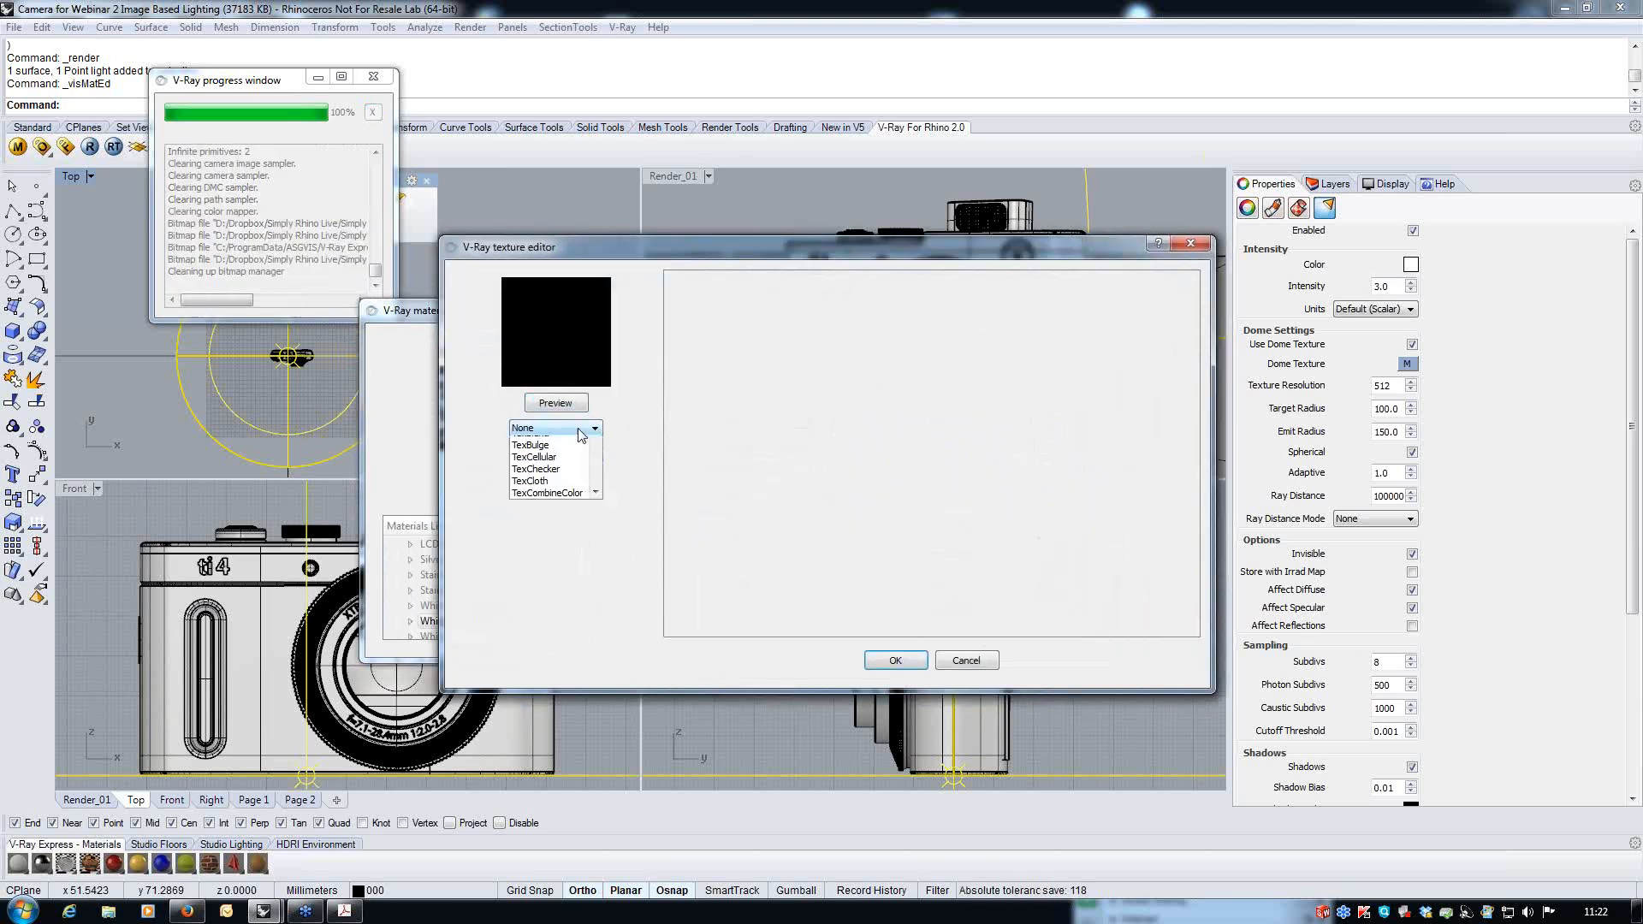
click(562, 472)
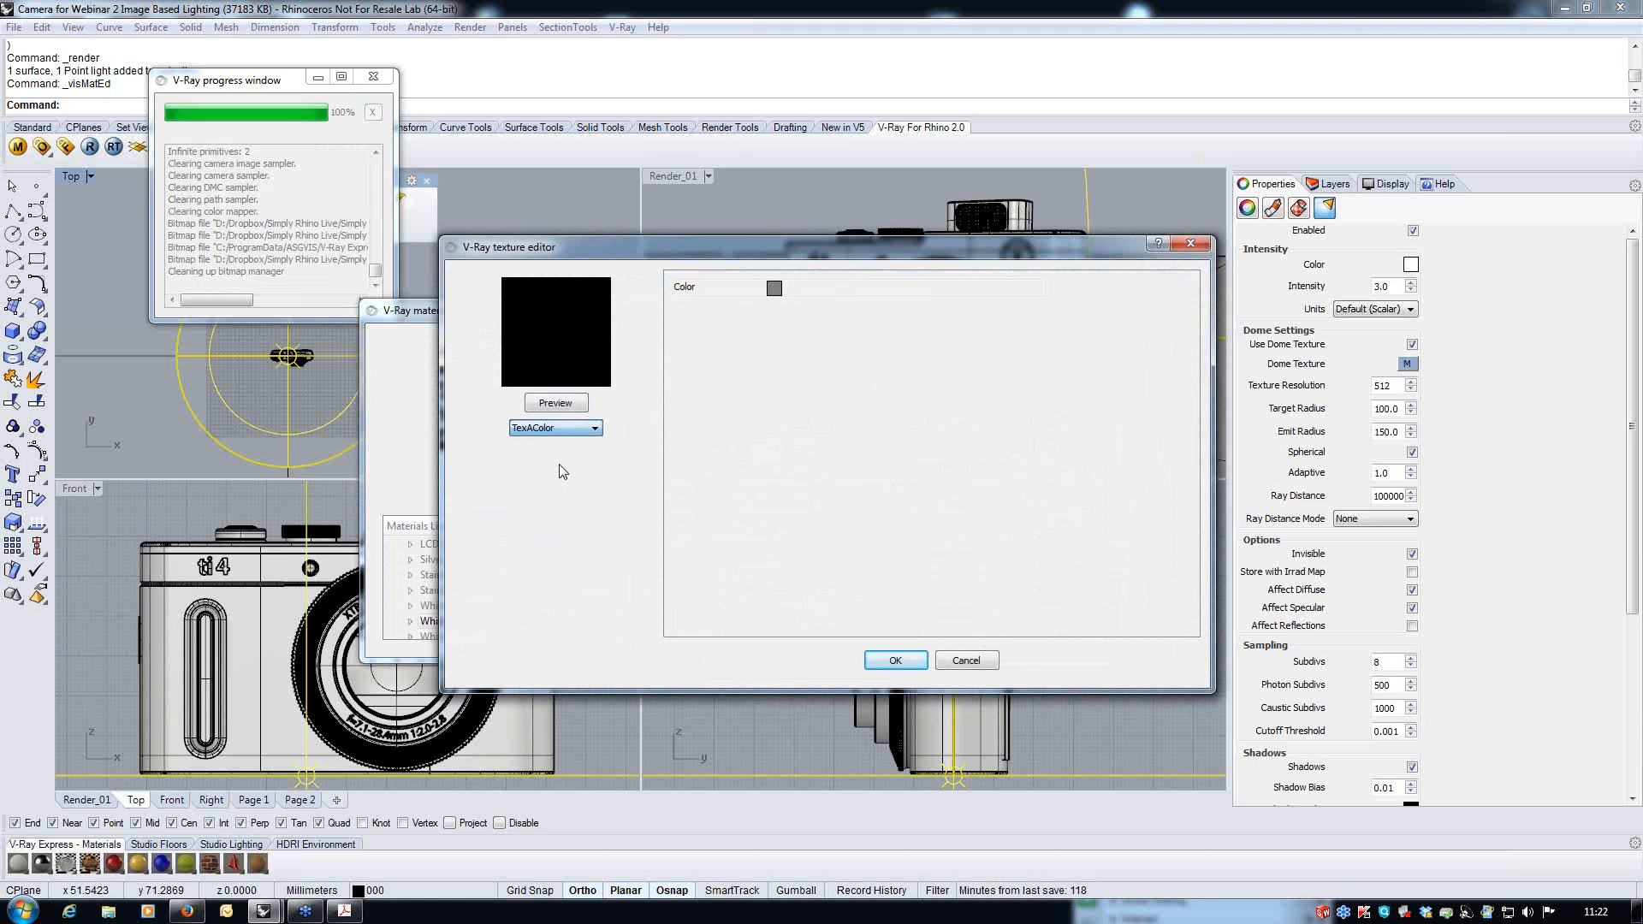
- Set the TexAColor texture's color to pure white (255, 255, 255) and accept the texture
click(774, 288)
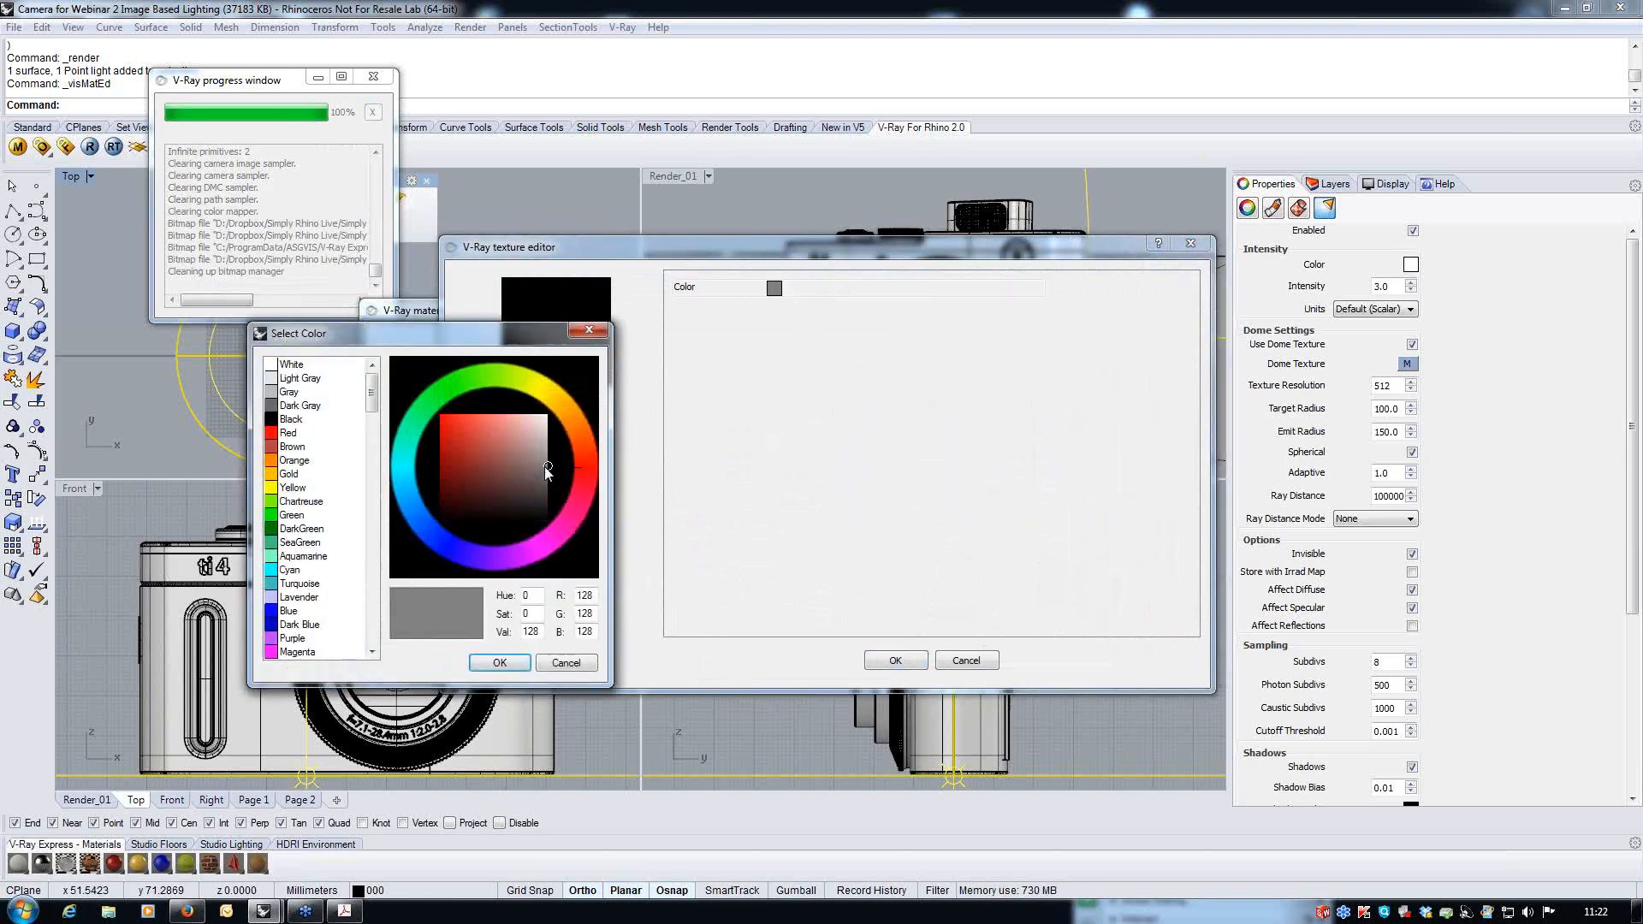
drag(548, 467, 548, 414)
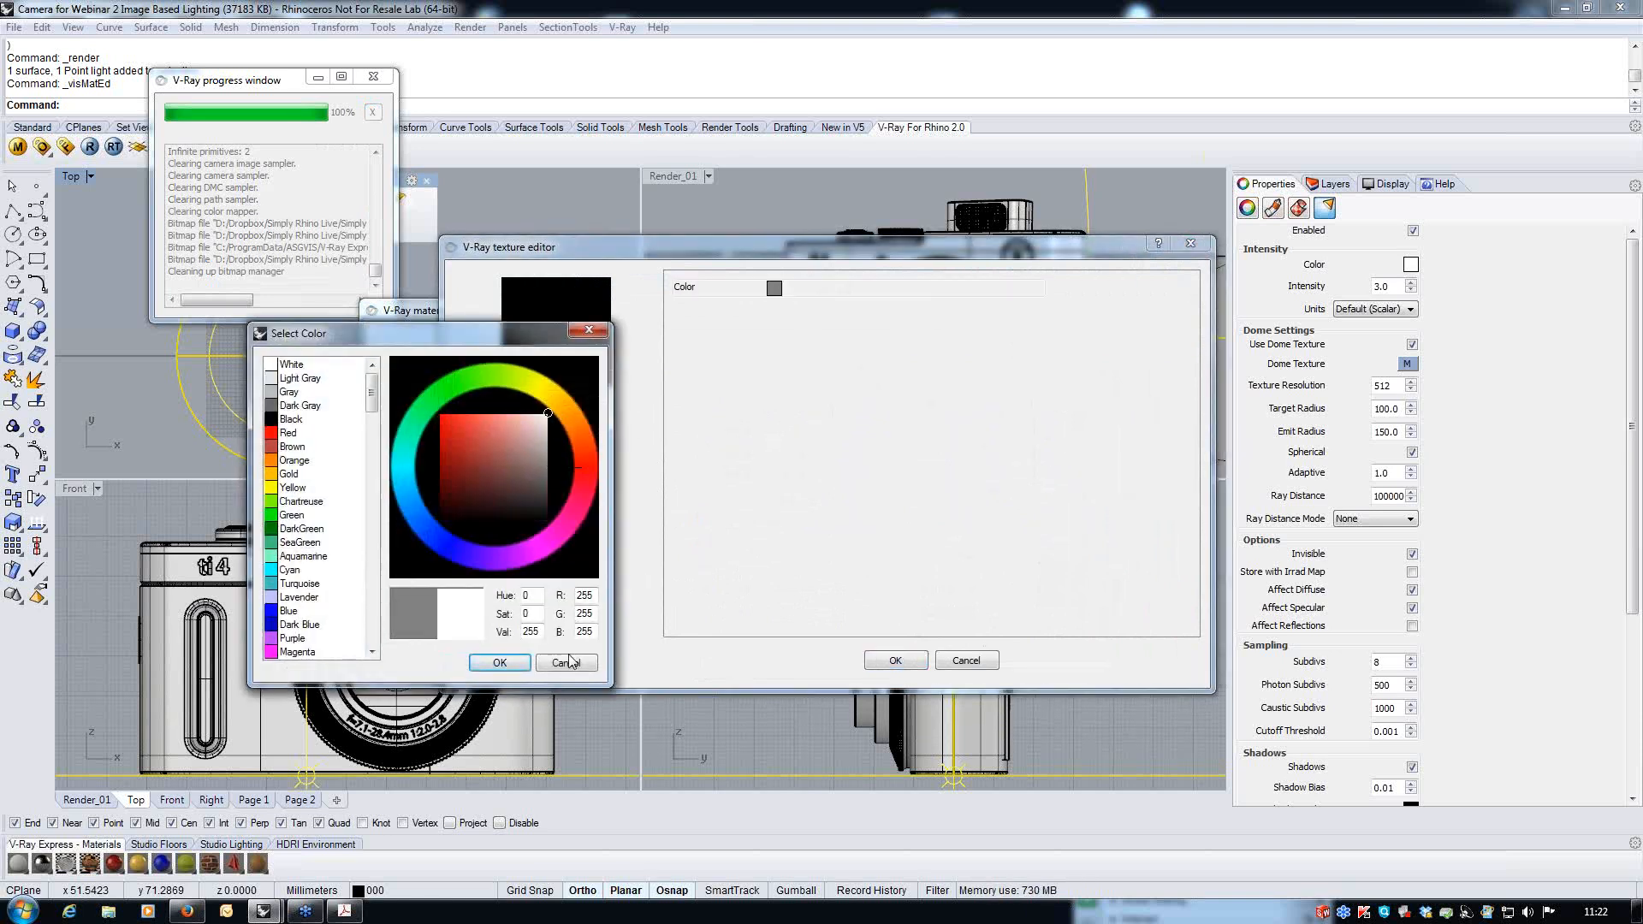
click(502, 664)
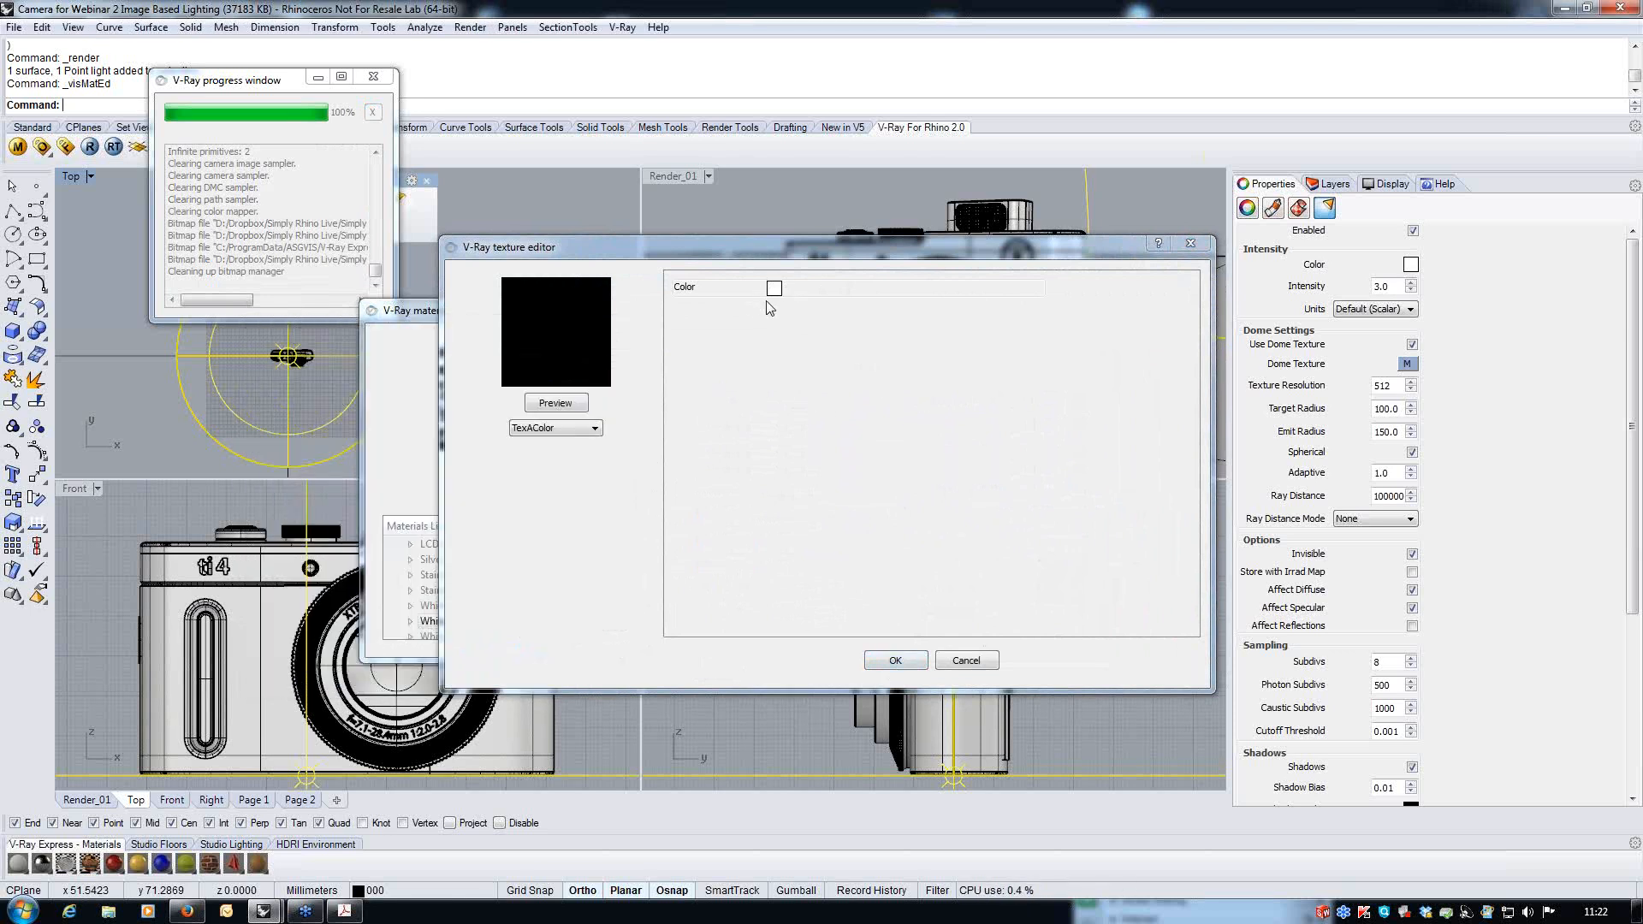
click(895, 660)
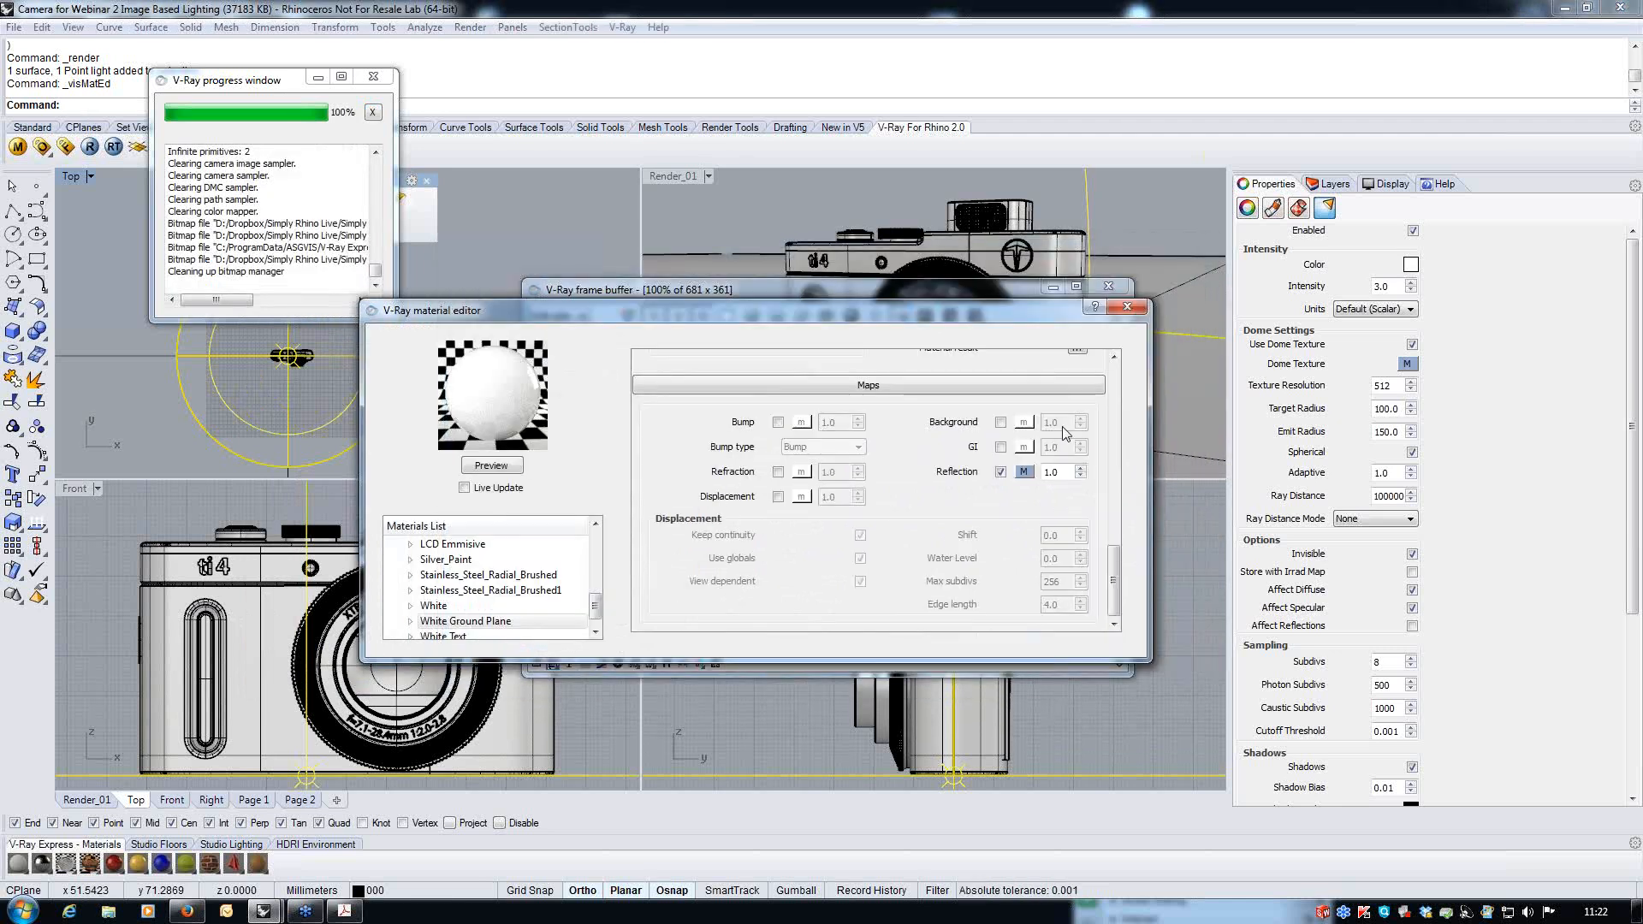
- Close the material editor and render the marked region with Render_01 as the active viewport
click(1127, 306)
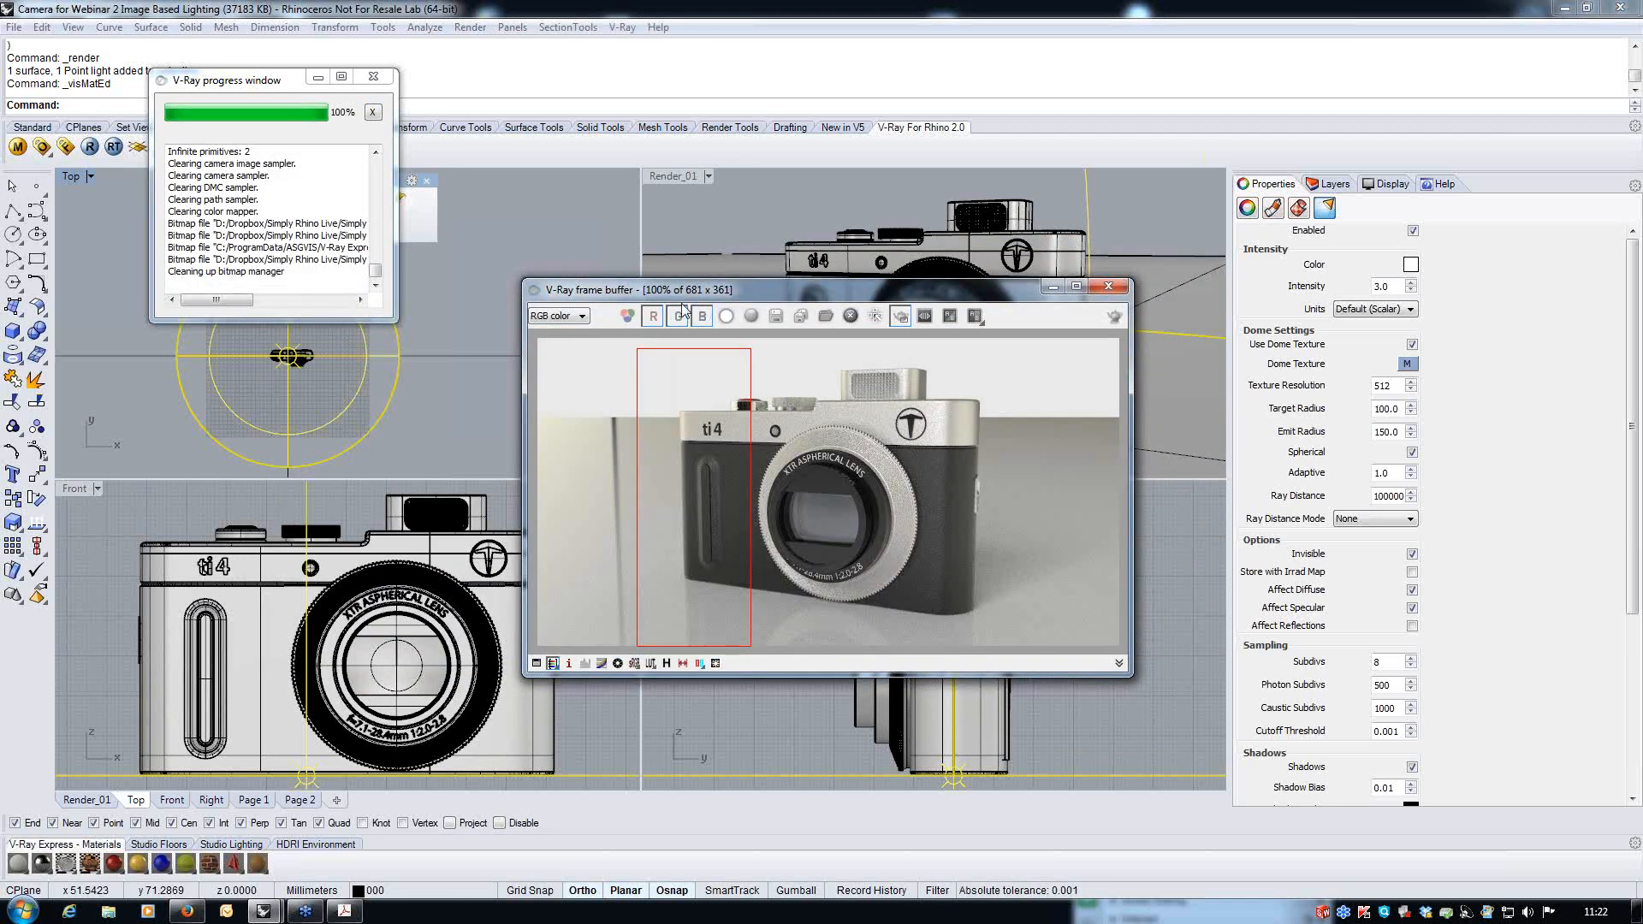
click(670, 180)
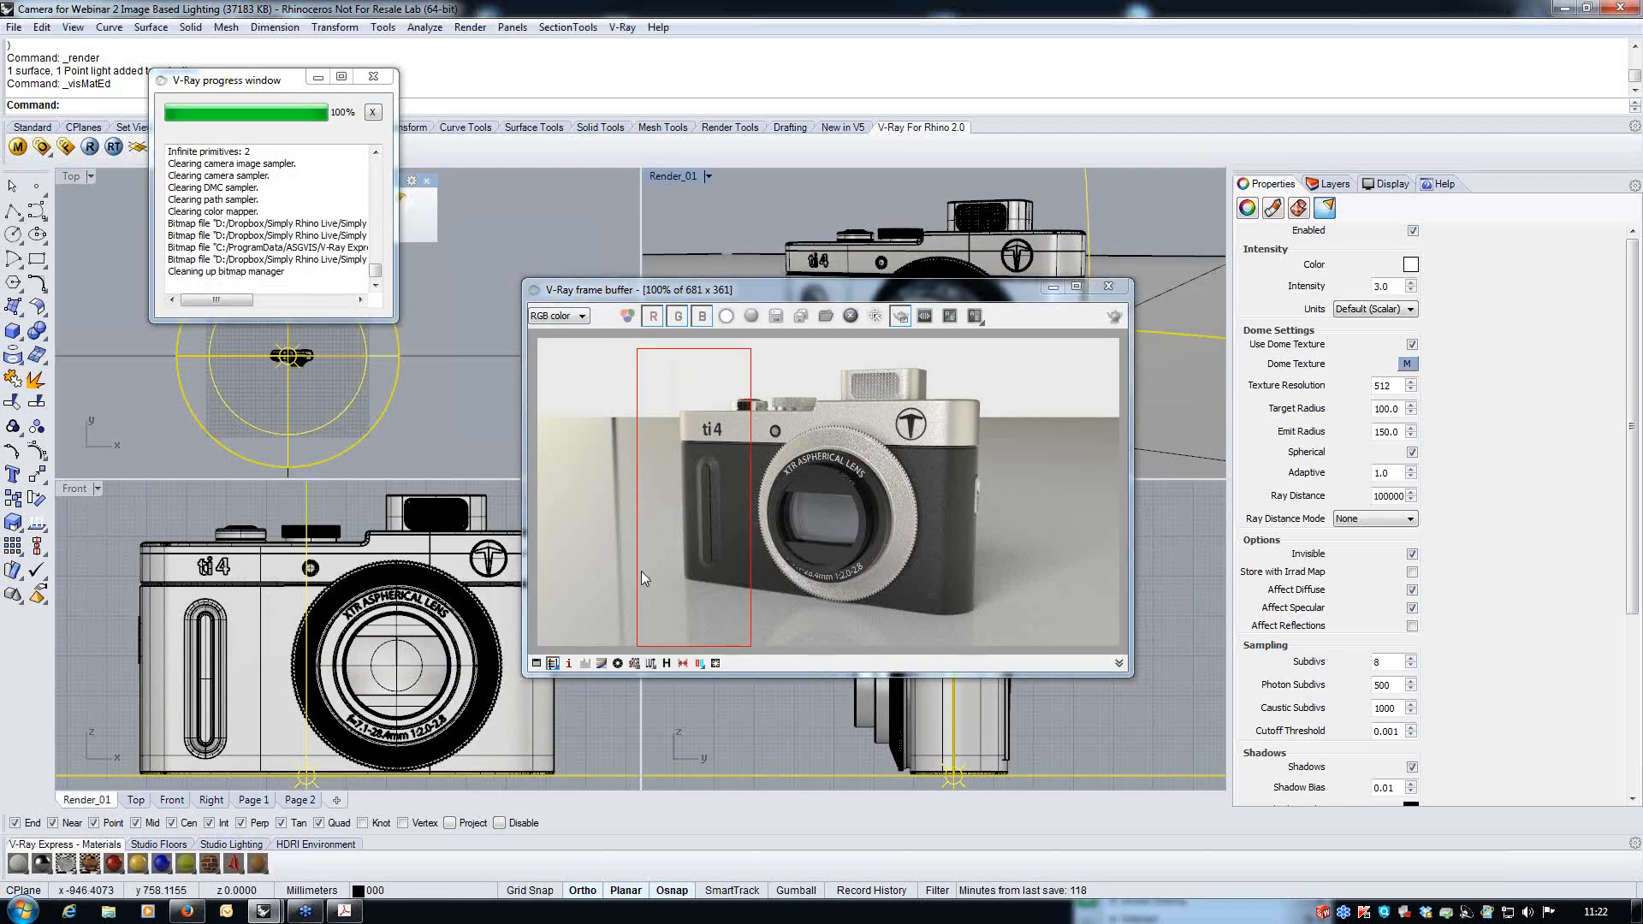
click(90, 147)
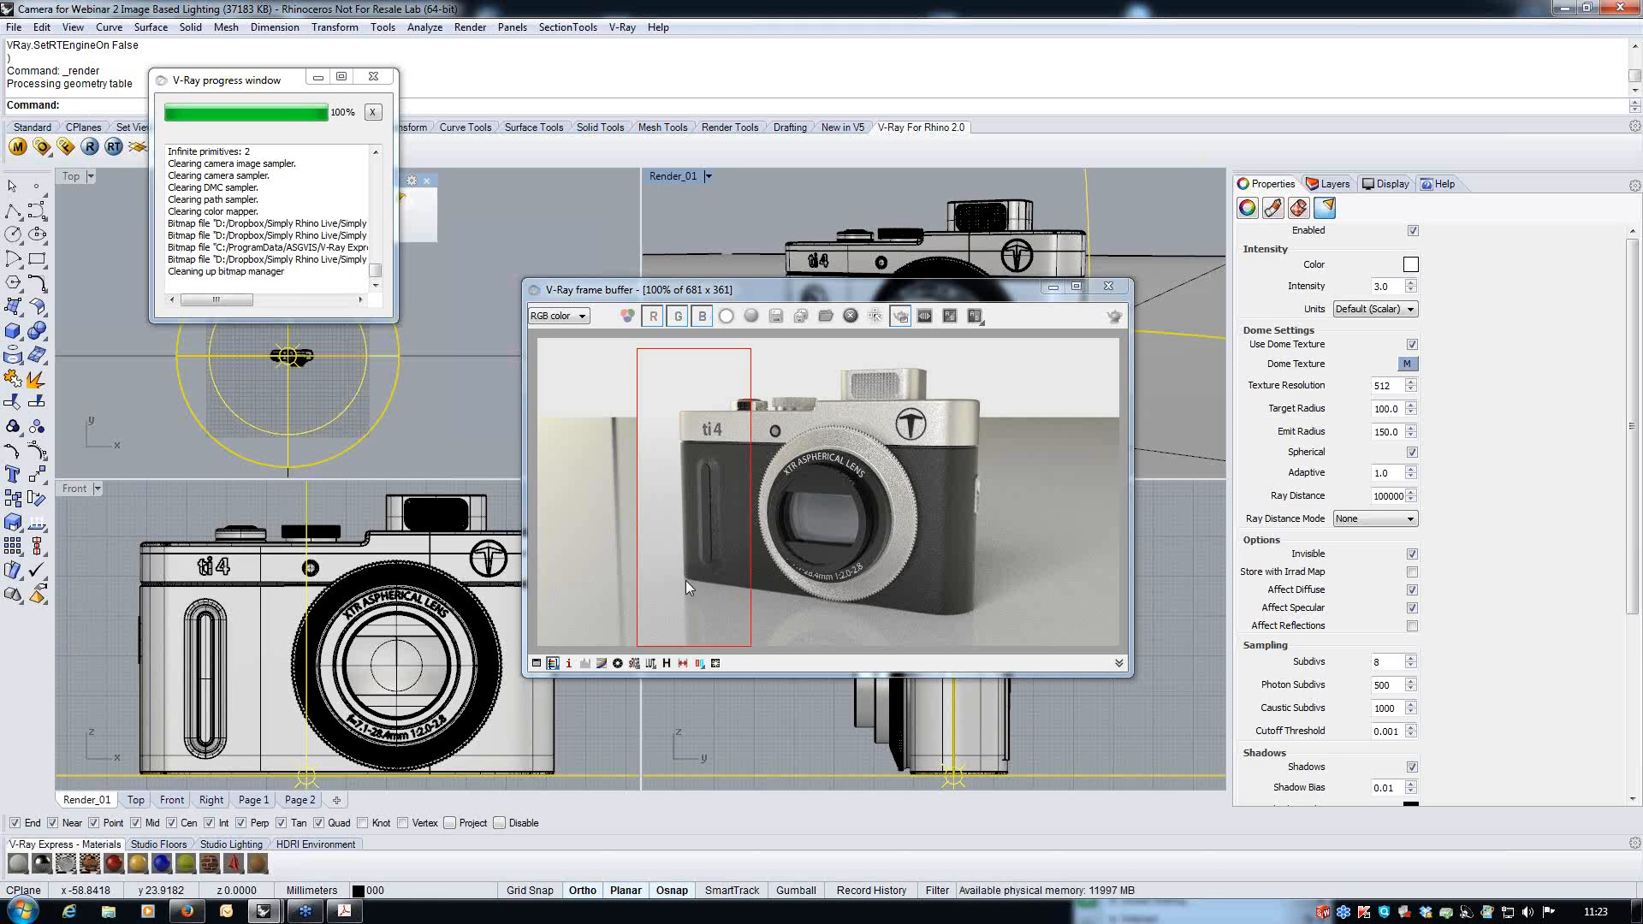
- Turn on Dim Distance for White Ground Plane's reflection with distance 45 and falloff 0, and render the region again
click(17, 147)
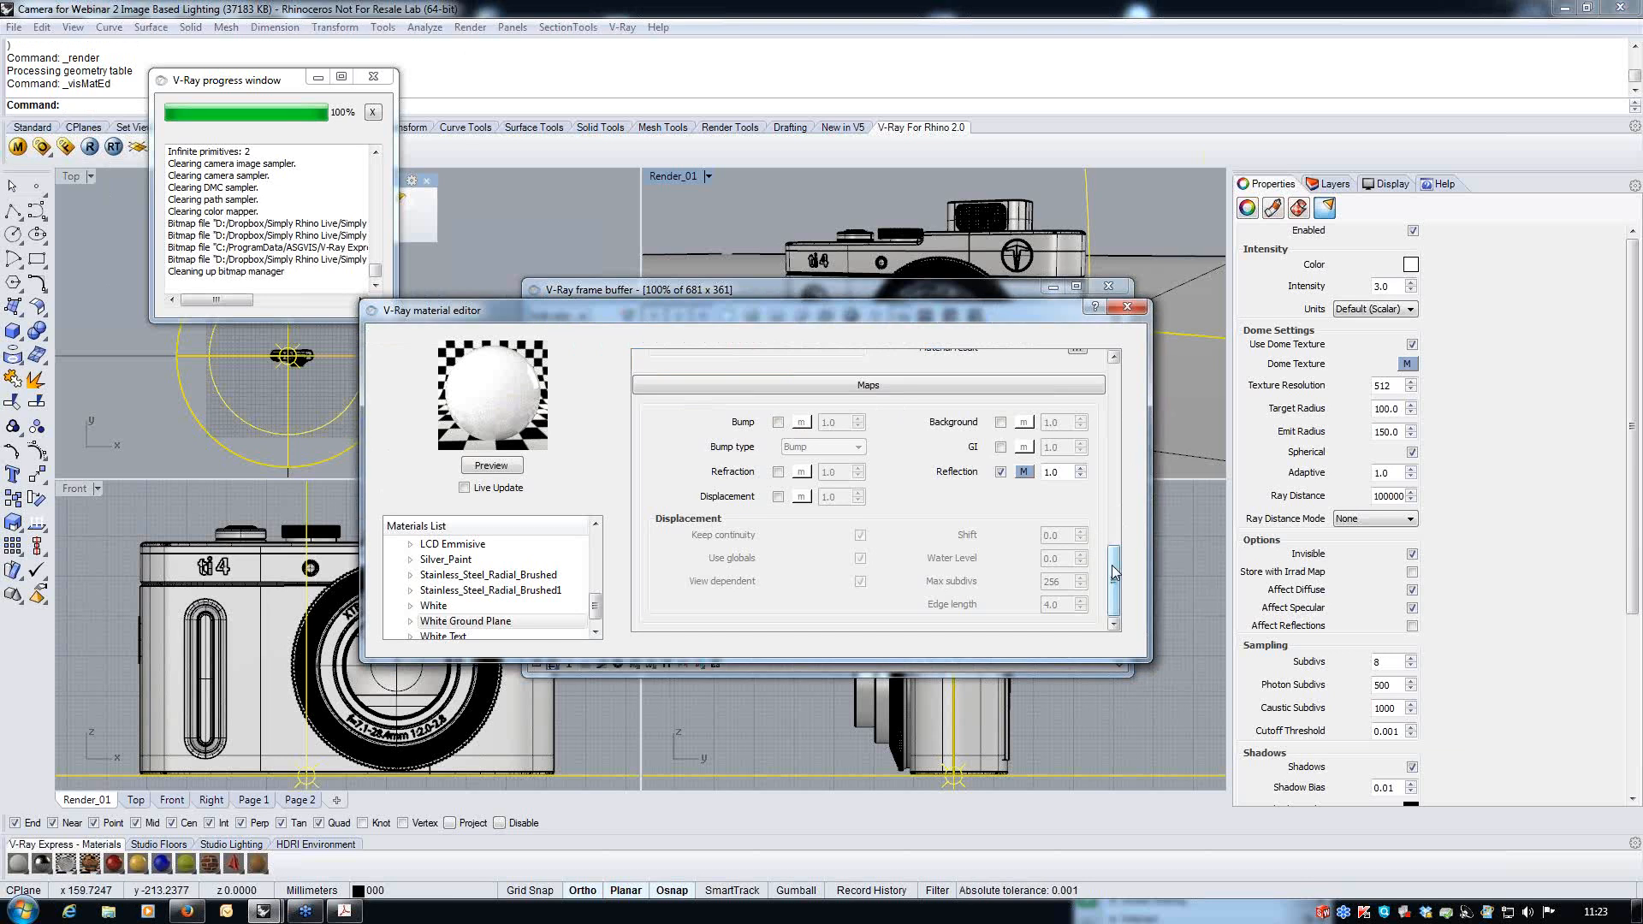
drag(1112, 569, 1114, 425)
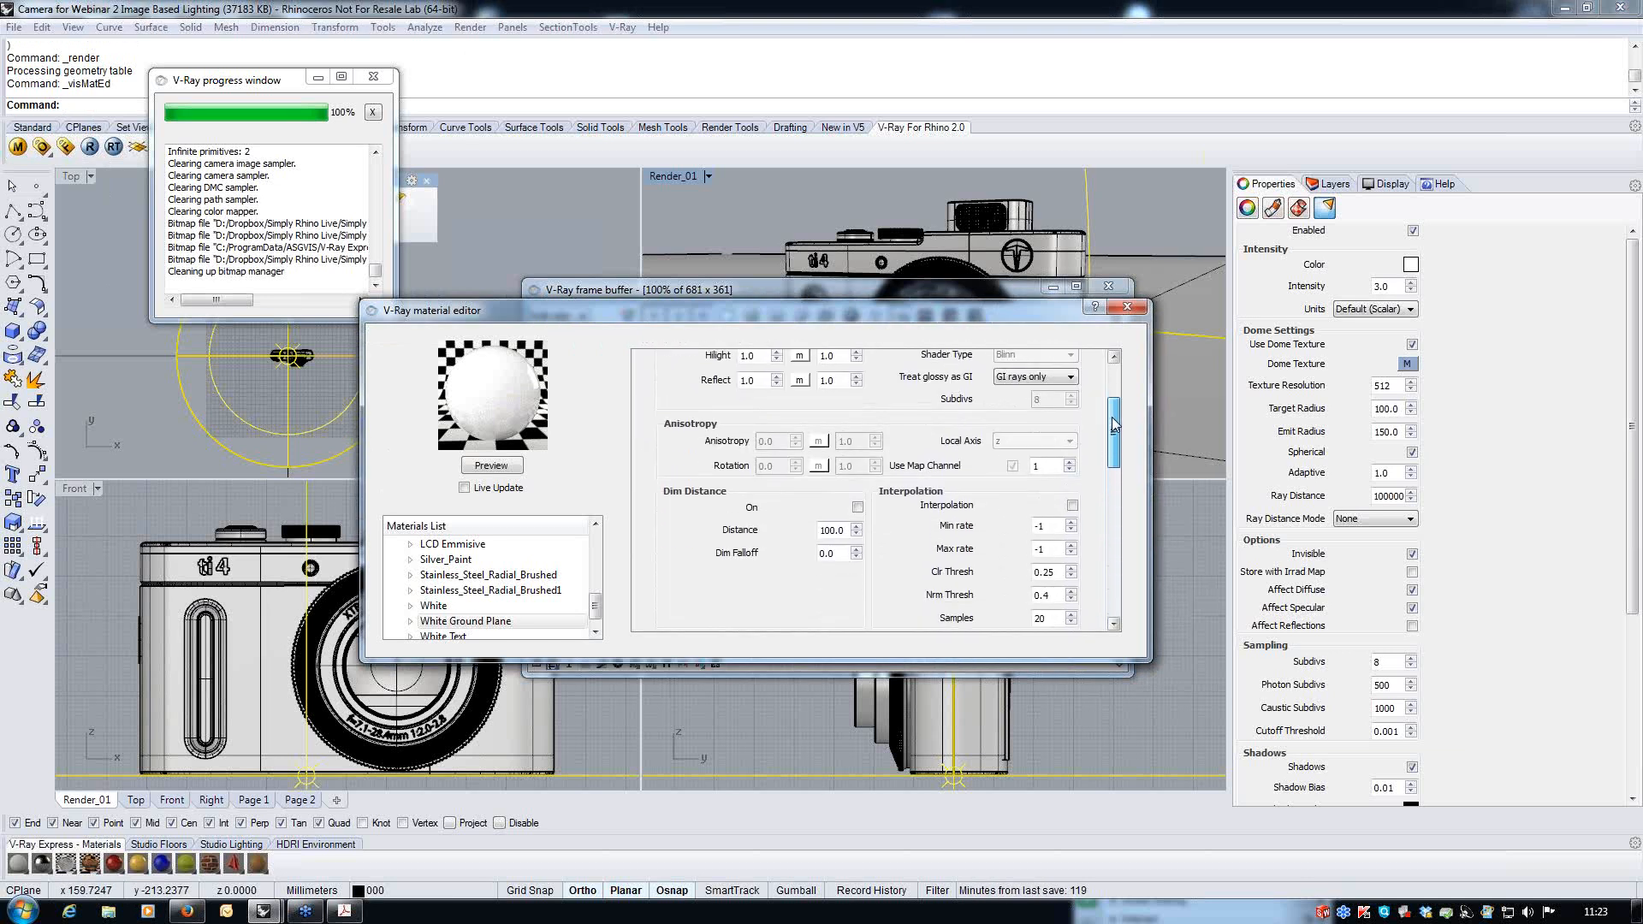
click(858, 507)
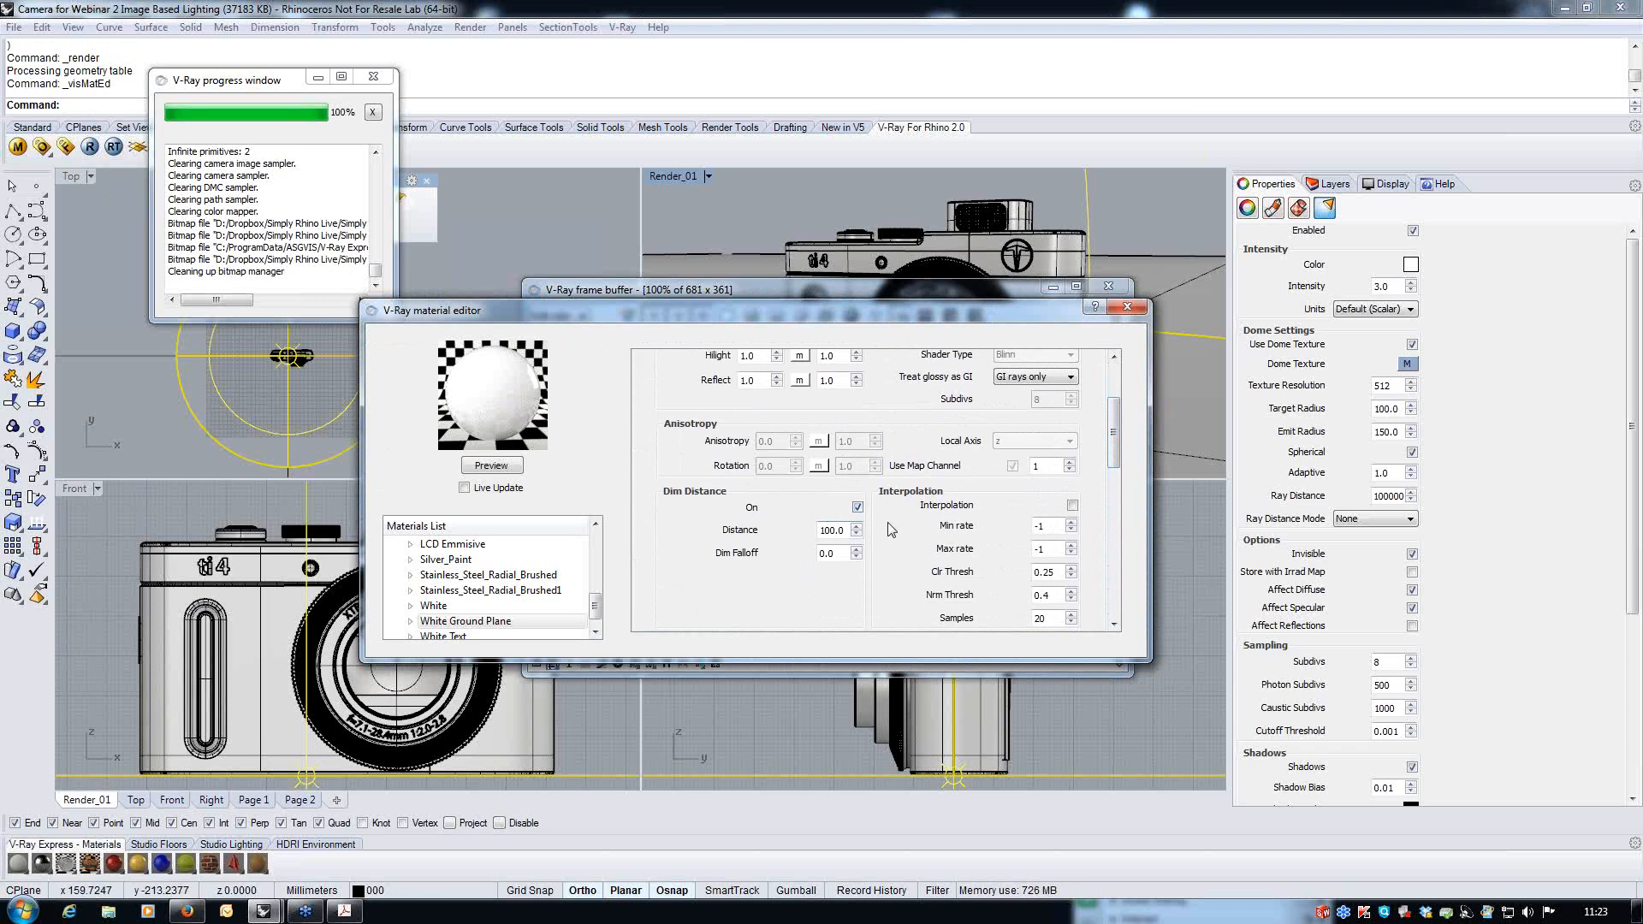
double_click(835, 530)
text(45)
key(Tab)
text(0)
click(1129, 311)
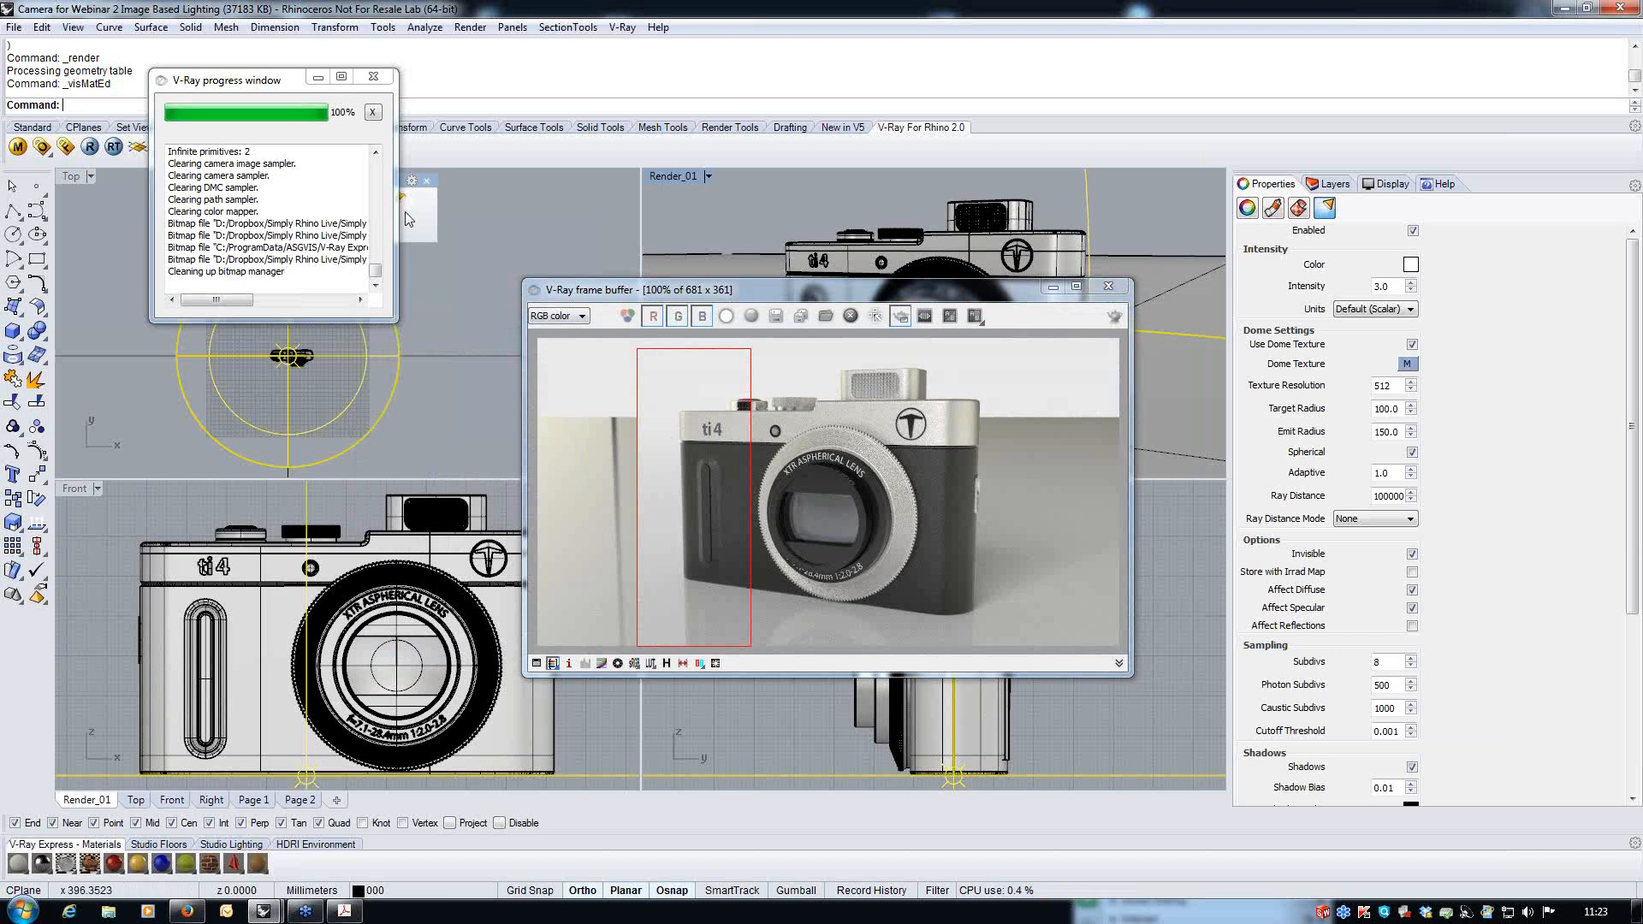
click(90, 147)
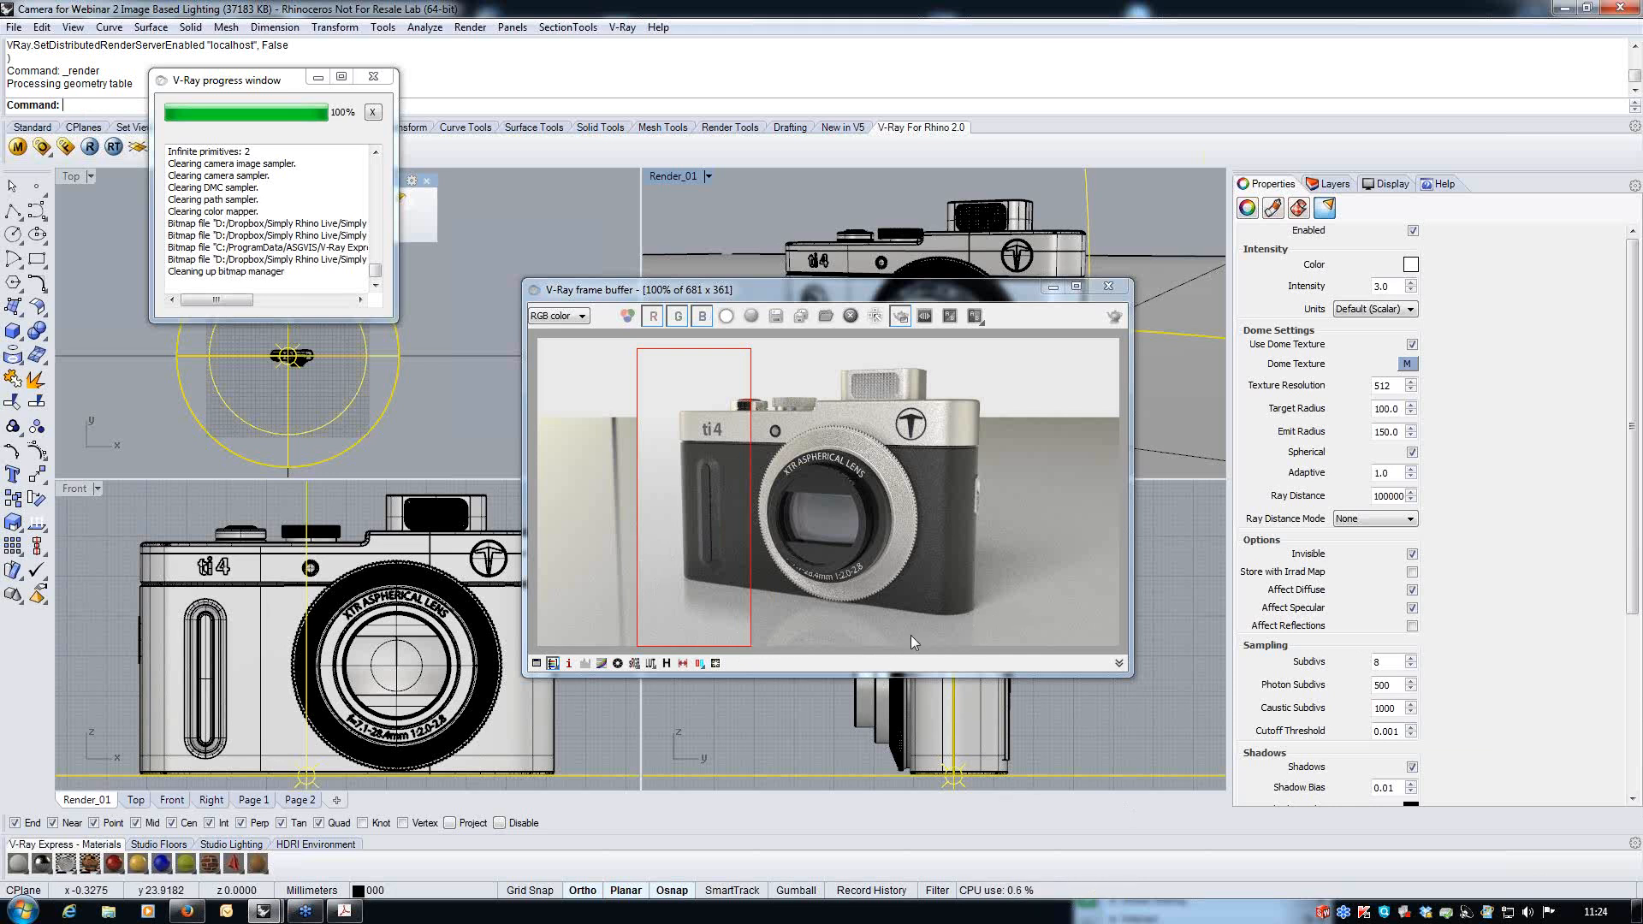
- Mark a small render region at the camera's lower right corner, set the dome light's sampling Subdivs to 24, and render
drag(888, 633, 1016, 560)
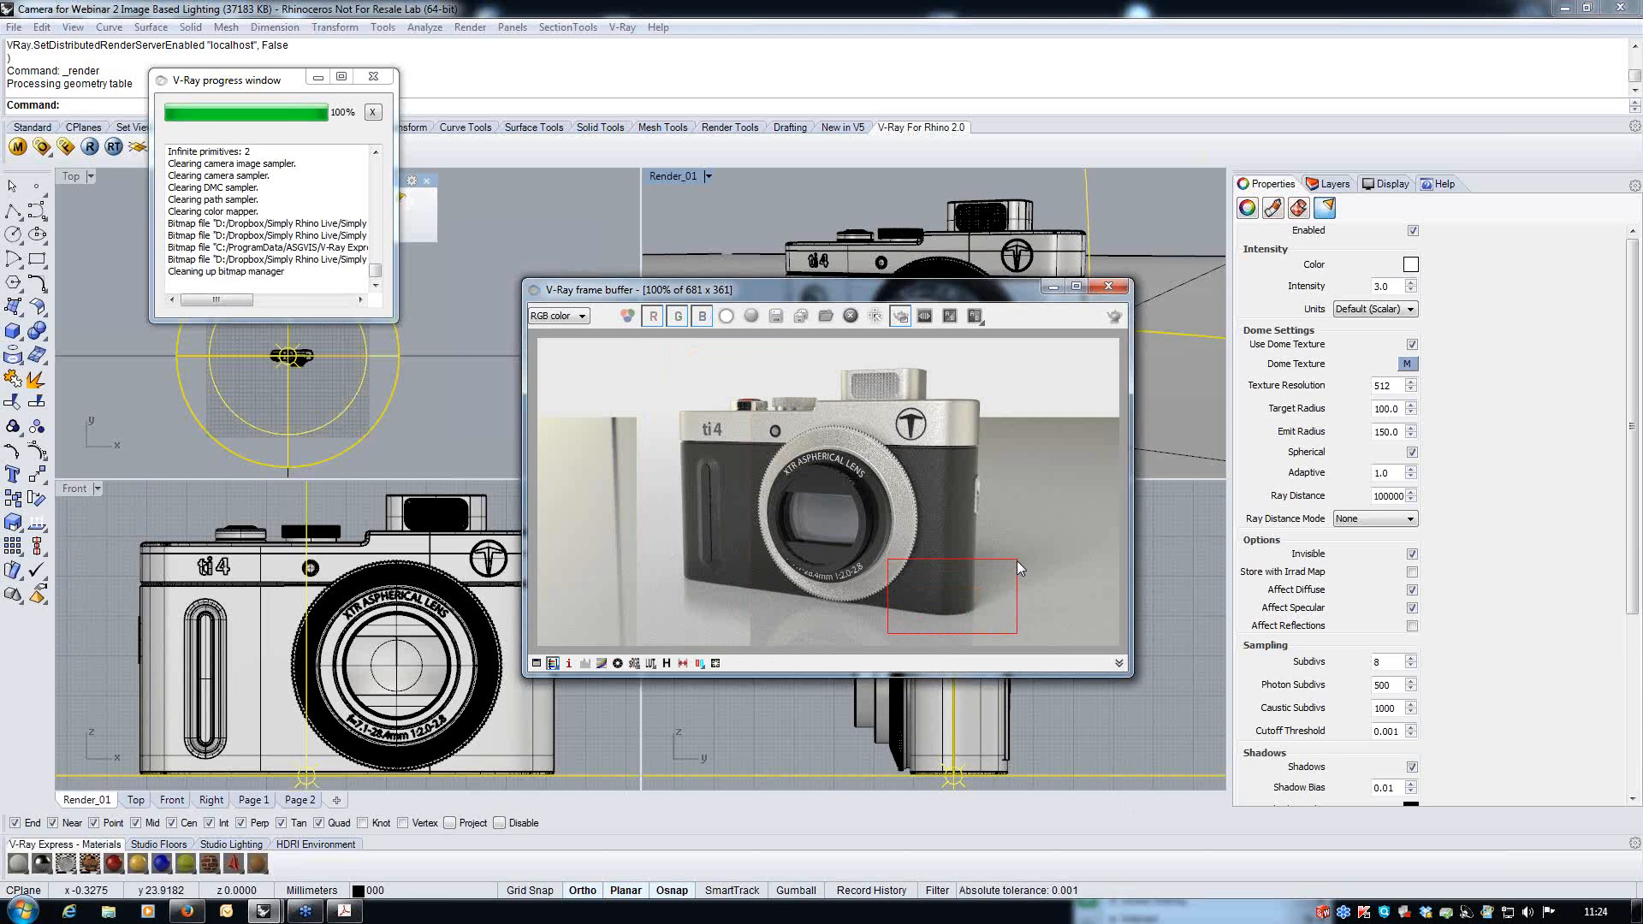
click(1384, 662)
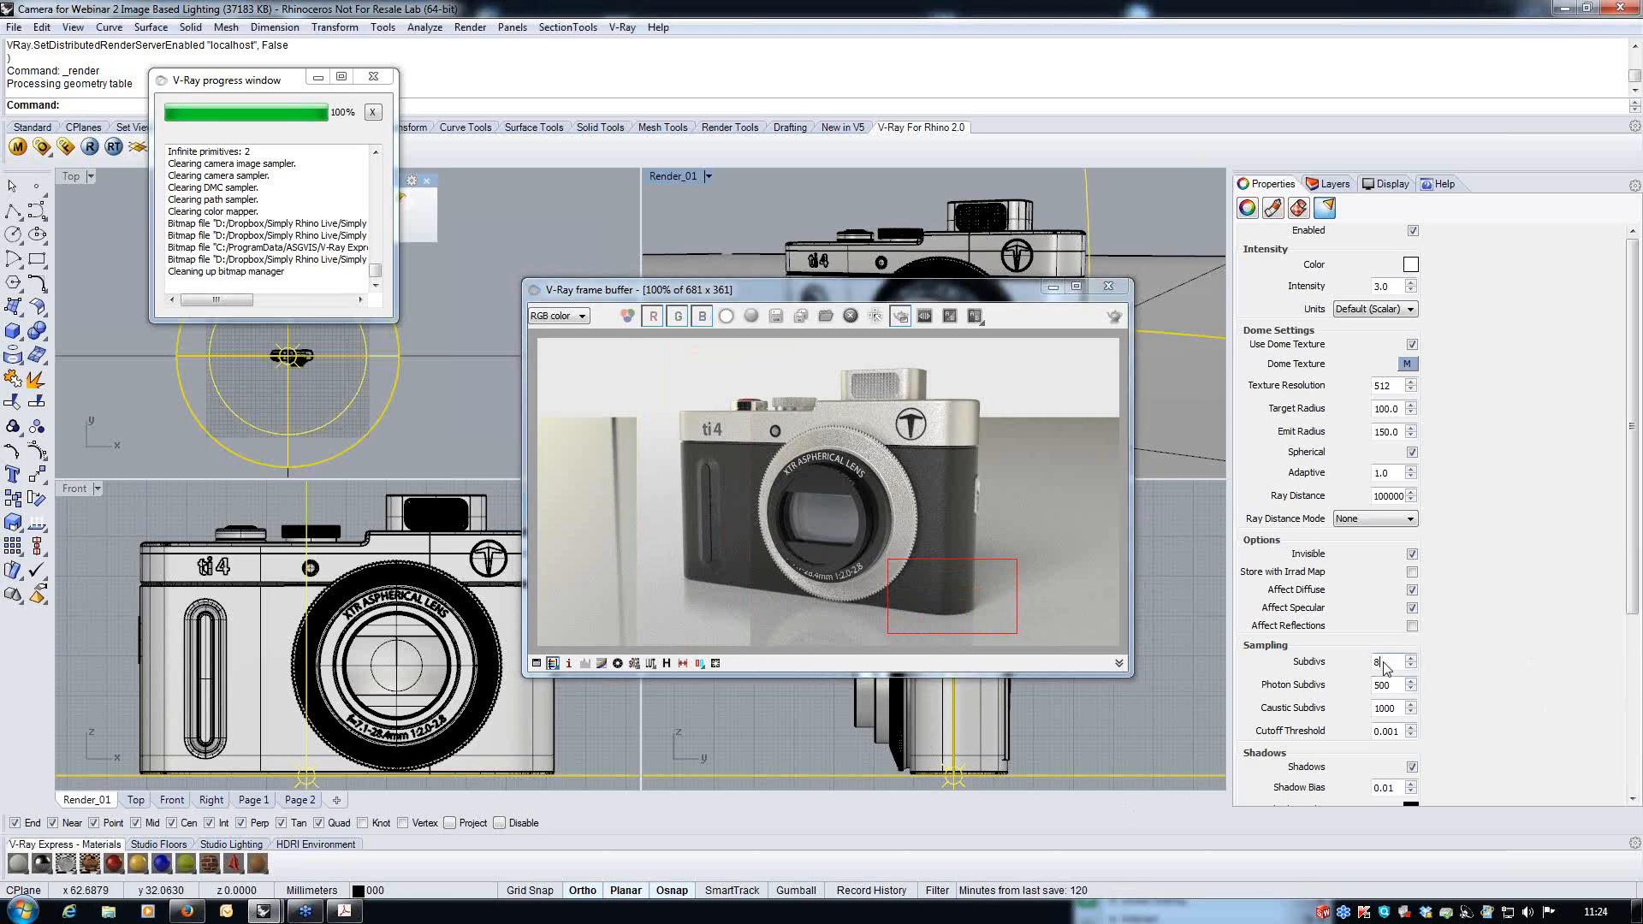
key(BackSpace)
text(24)
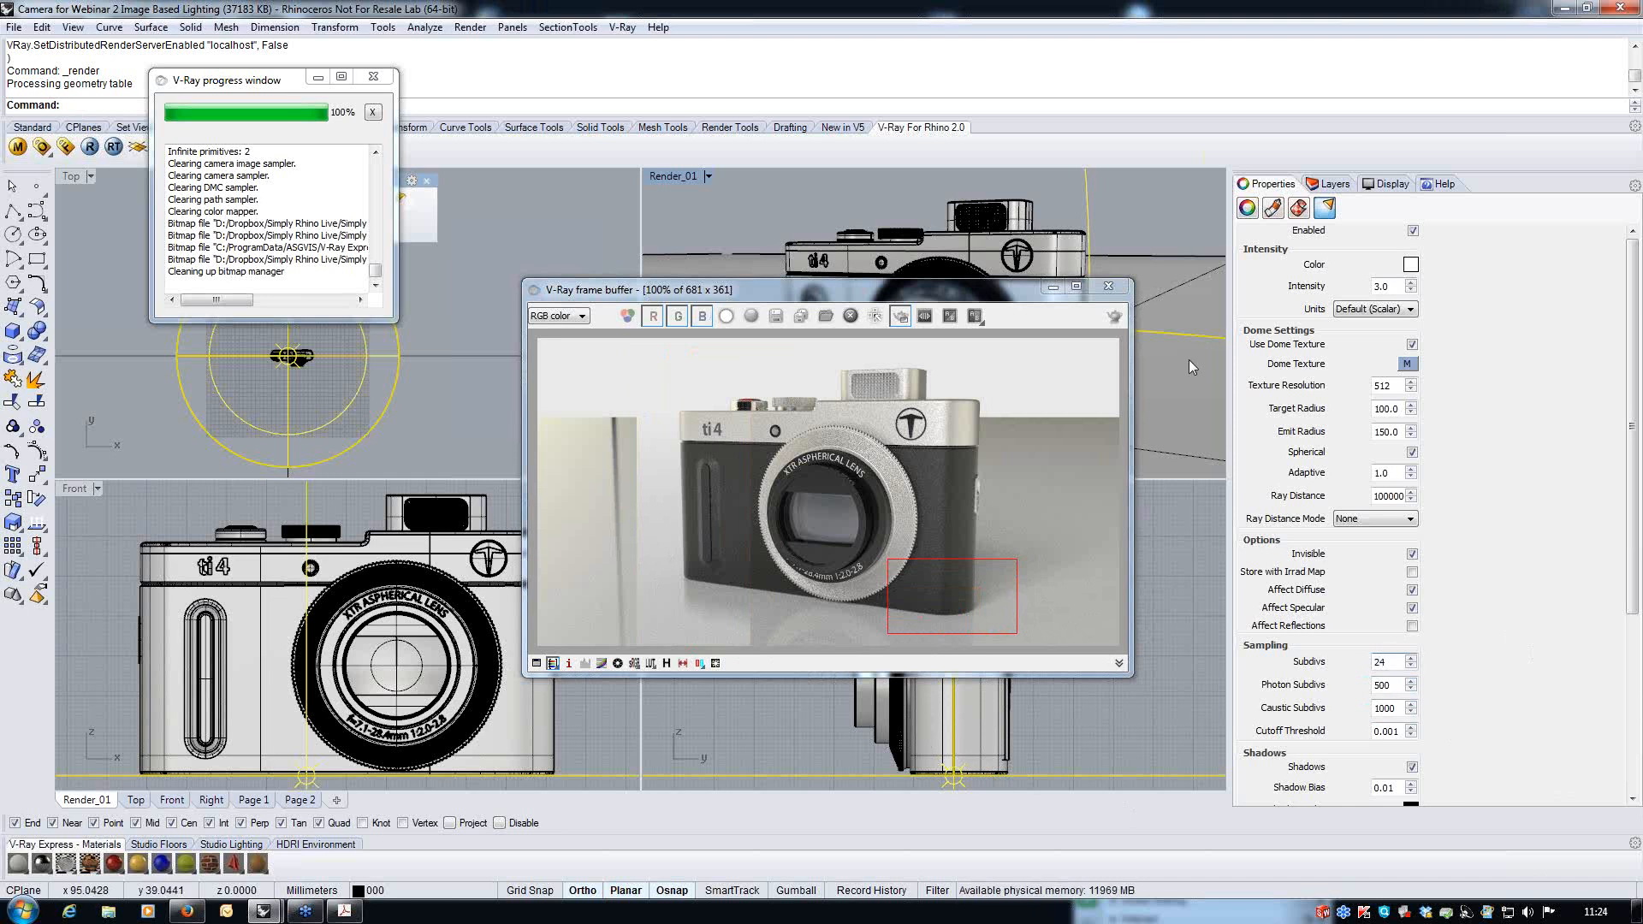
click(90, 148)
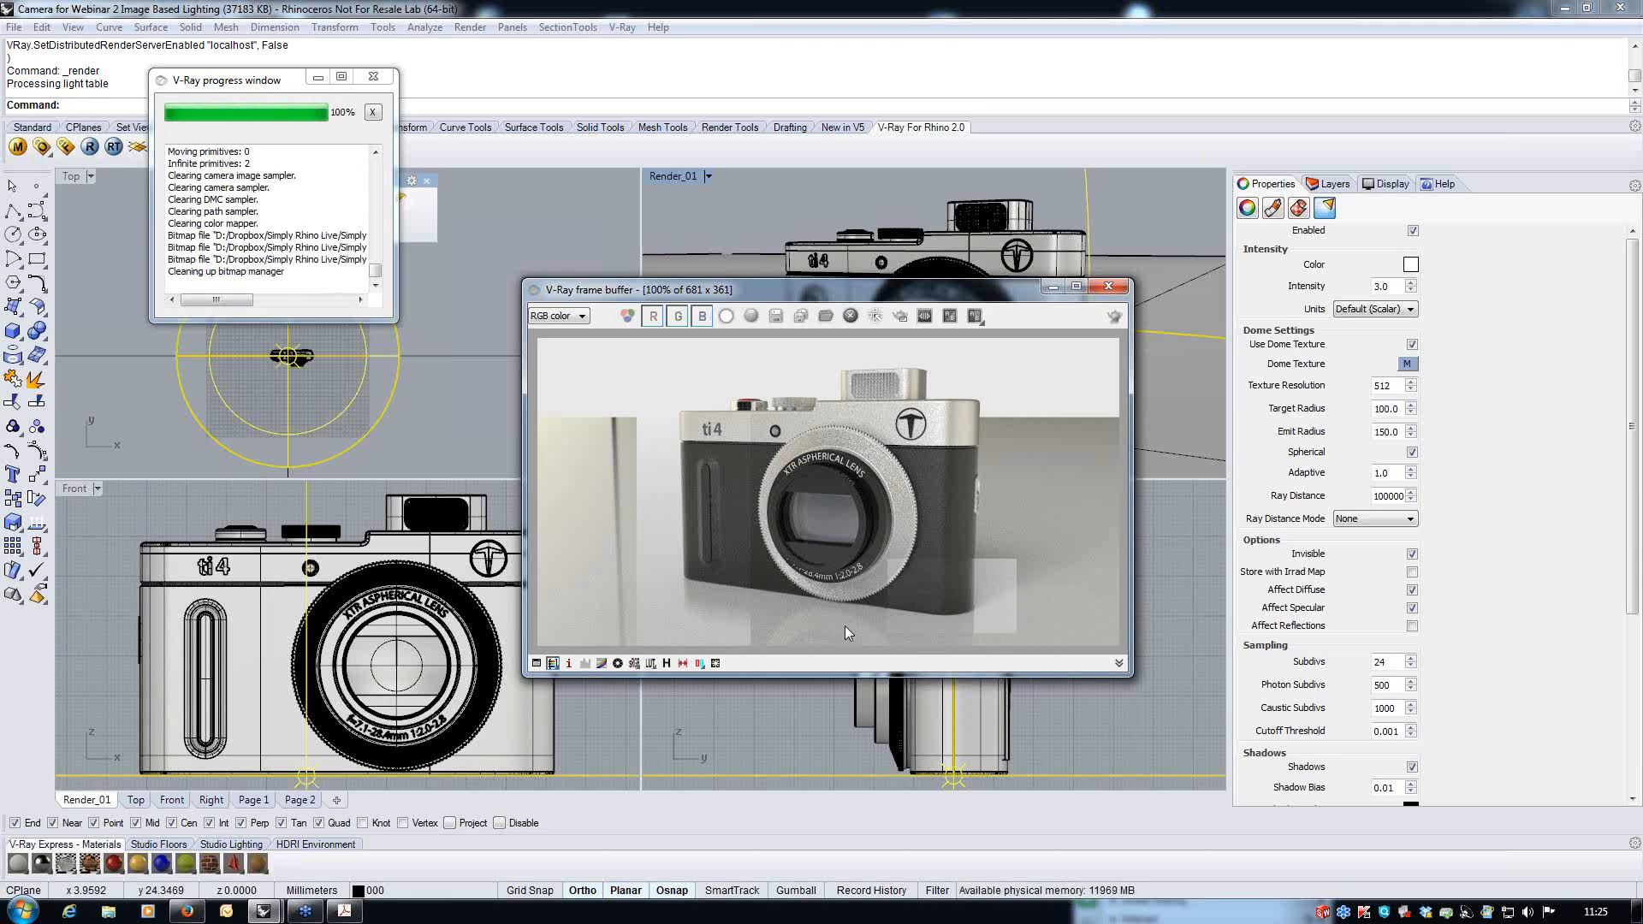
- Mark a new render region at the camera's lower left corner and render it
click(899, 316)
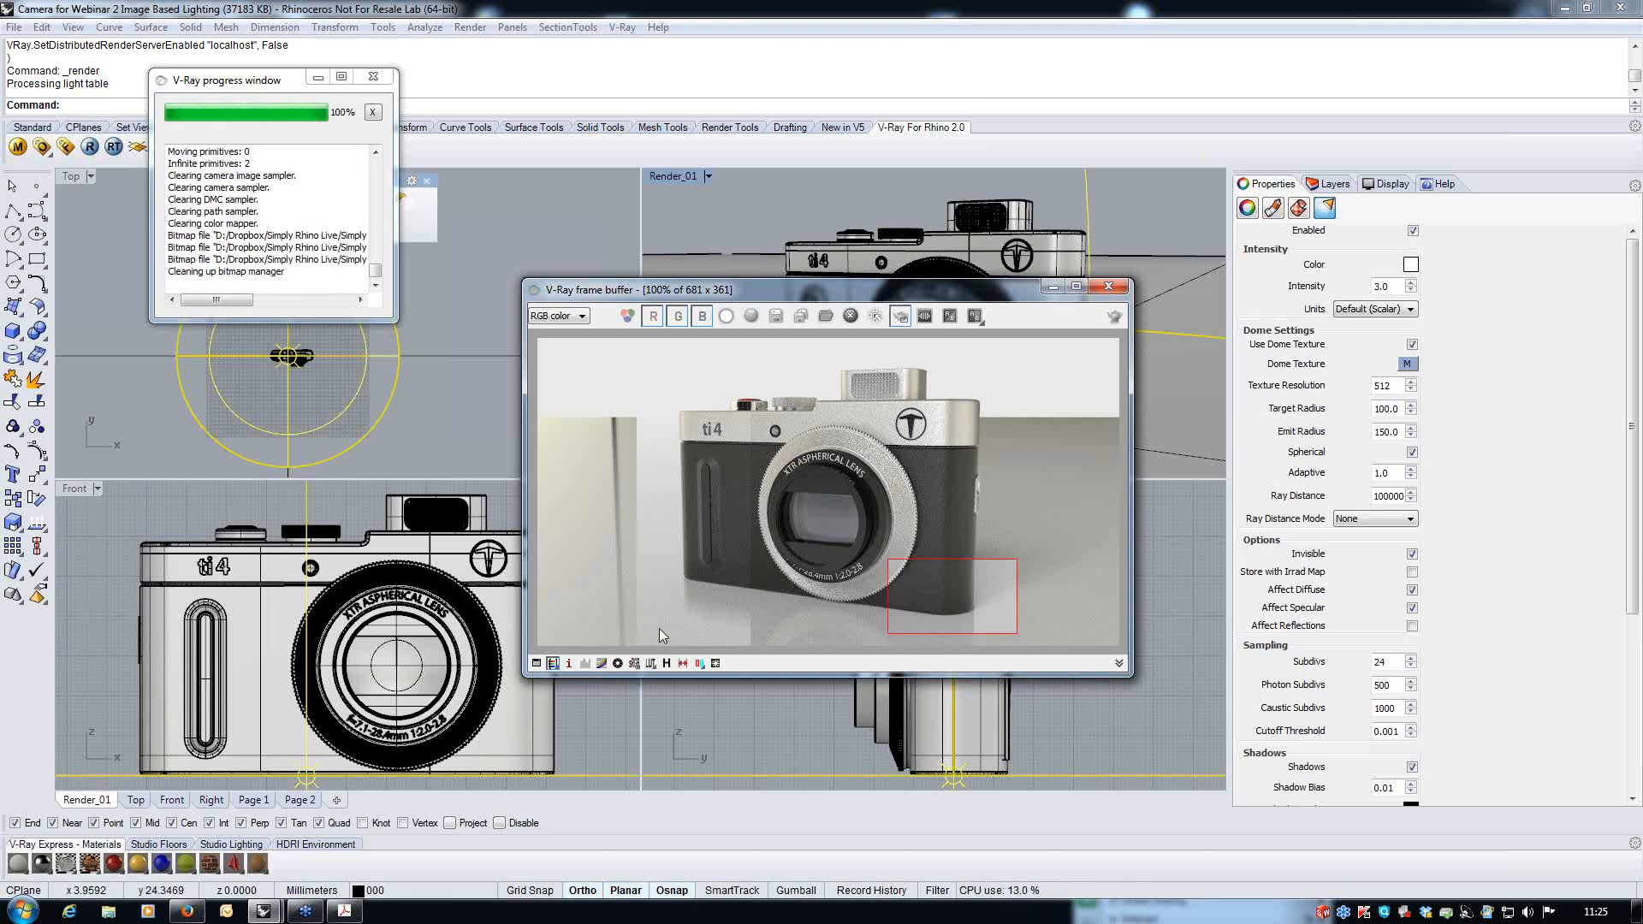
drag(650, 635, 724, 558)
click(90, 146)
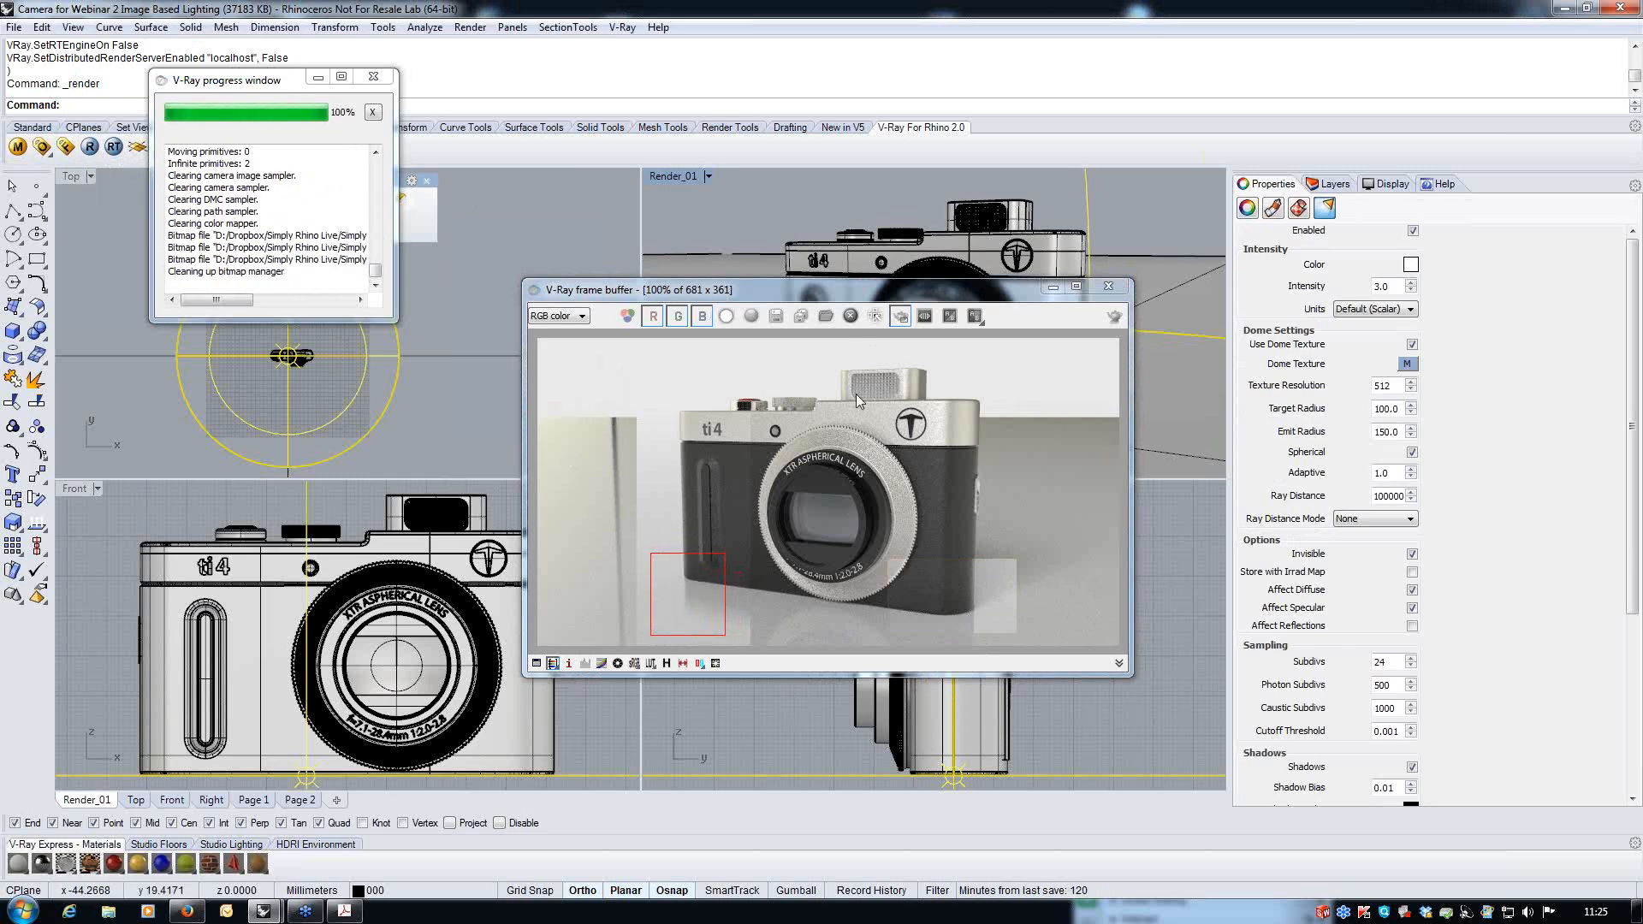
- Turn off region rendering, examine the noise around the camera's lower left corner at 400%, and close the frame buffer
click(900, 316)
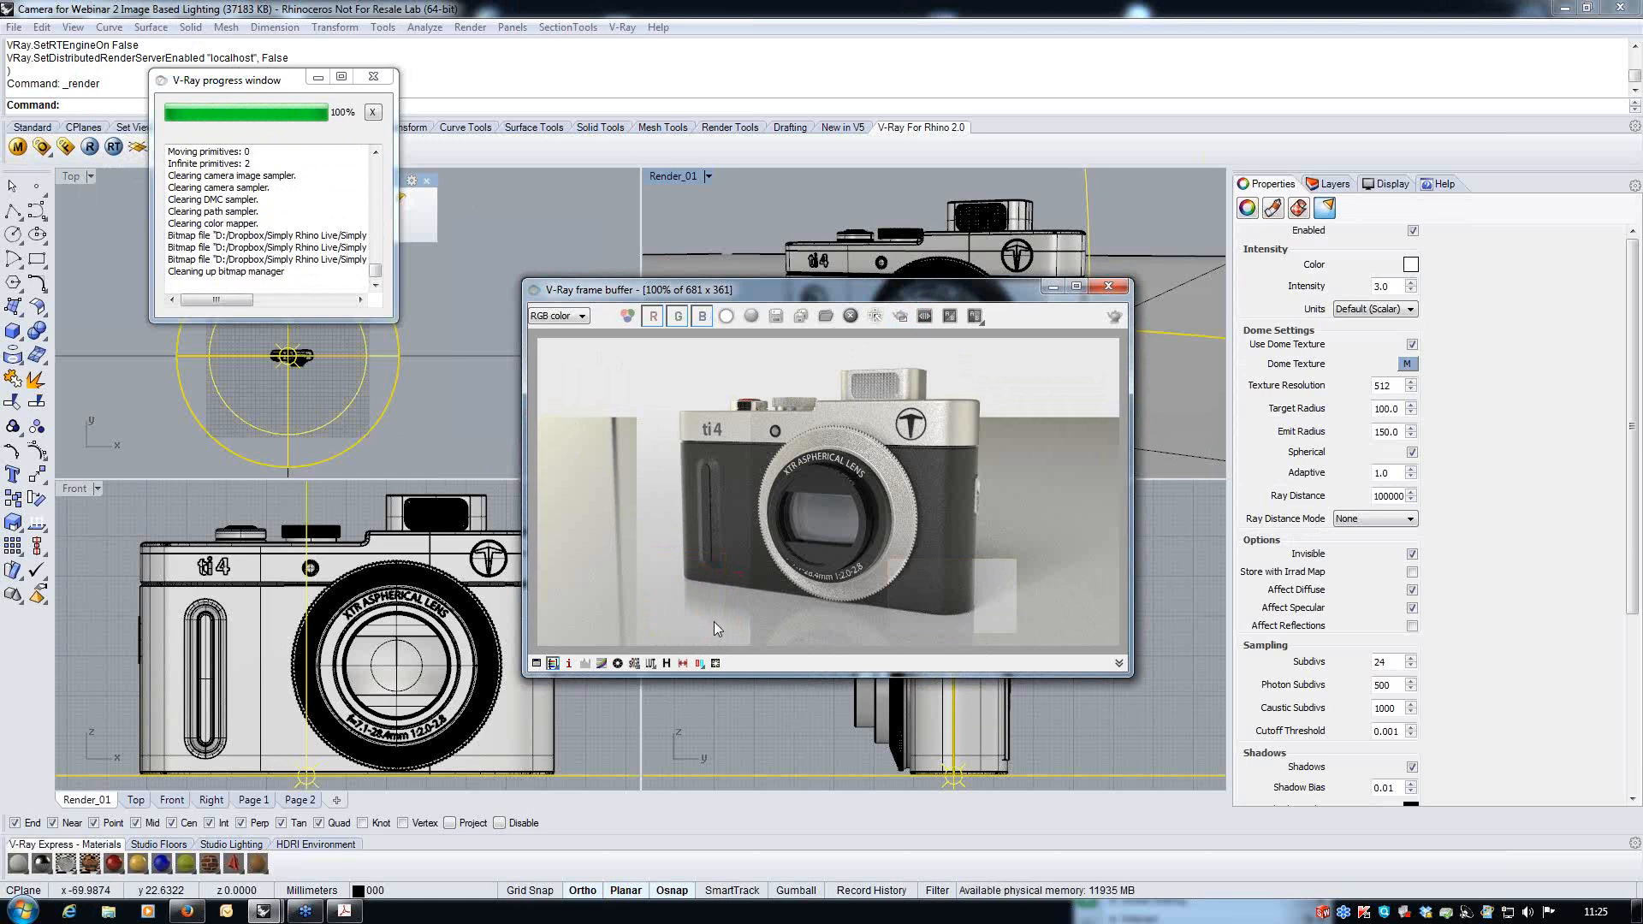
scroll(713, 621, up, 1)
scroll(710, 623, up, 1)
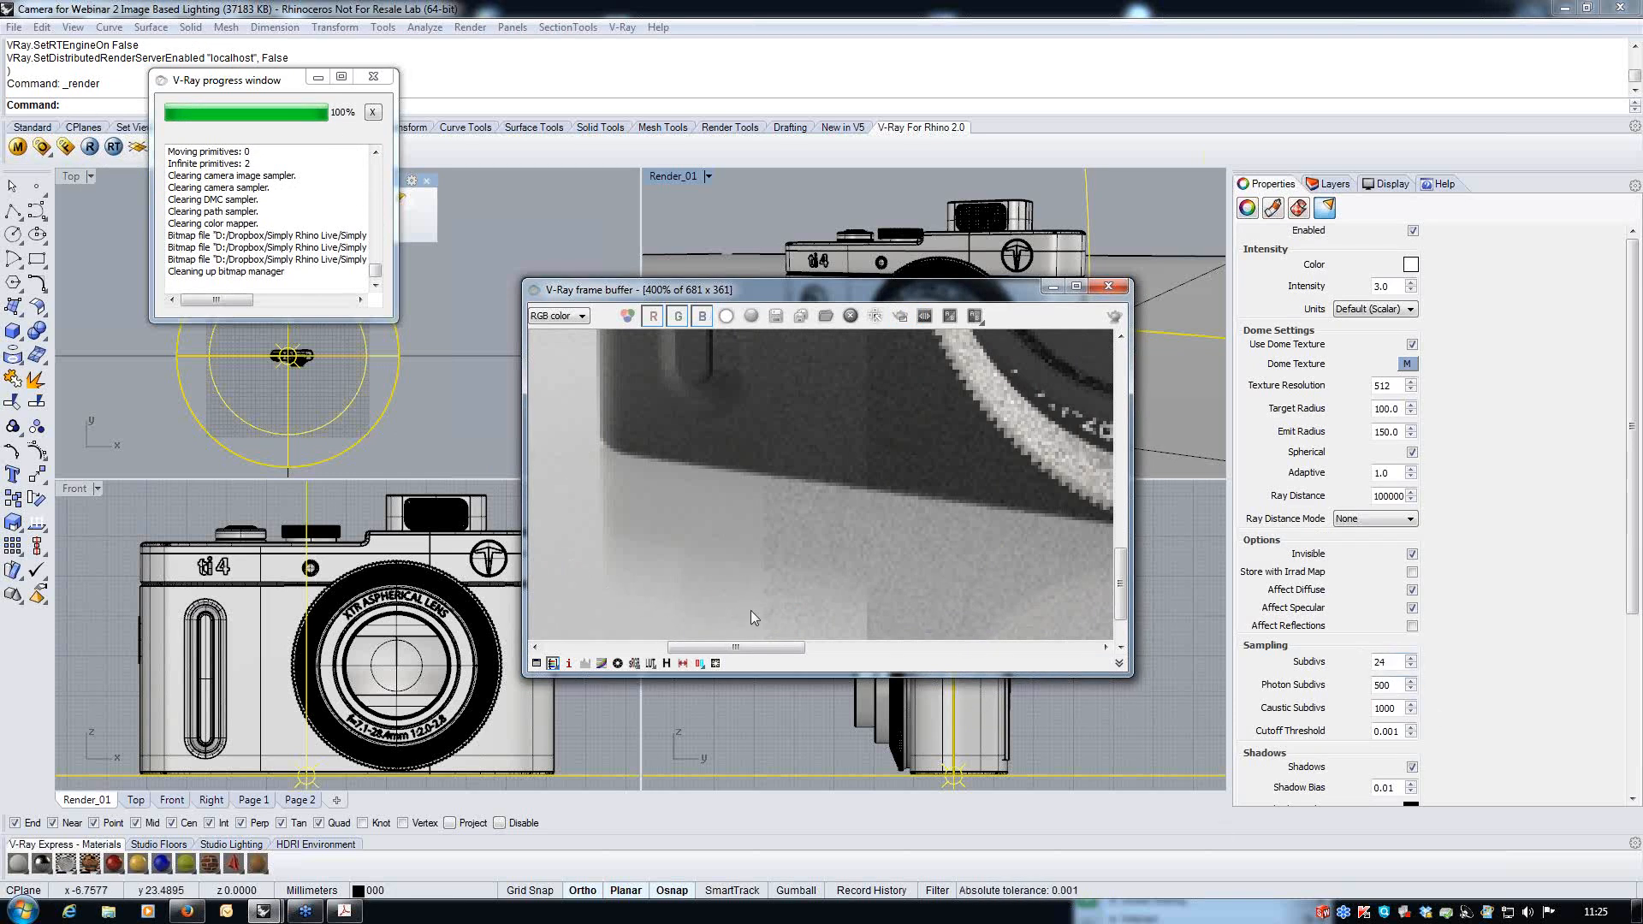
scroll(771, 602, down, 2)
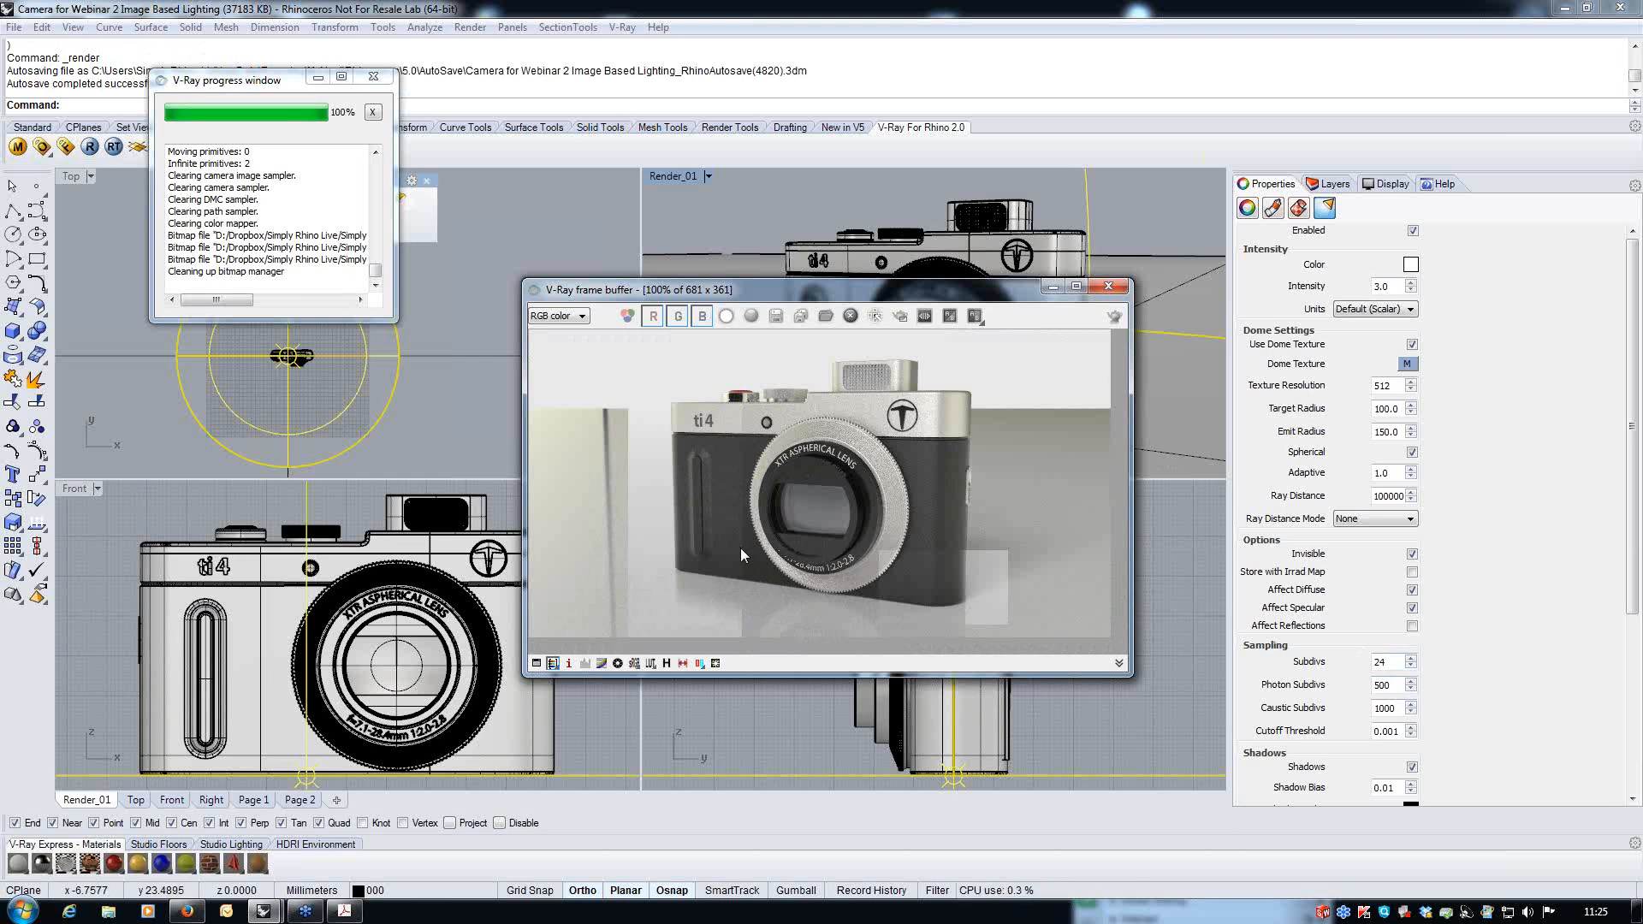
click(1108, 285)
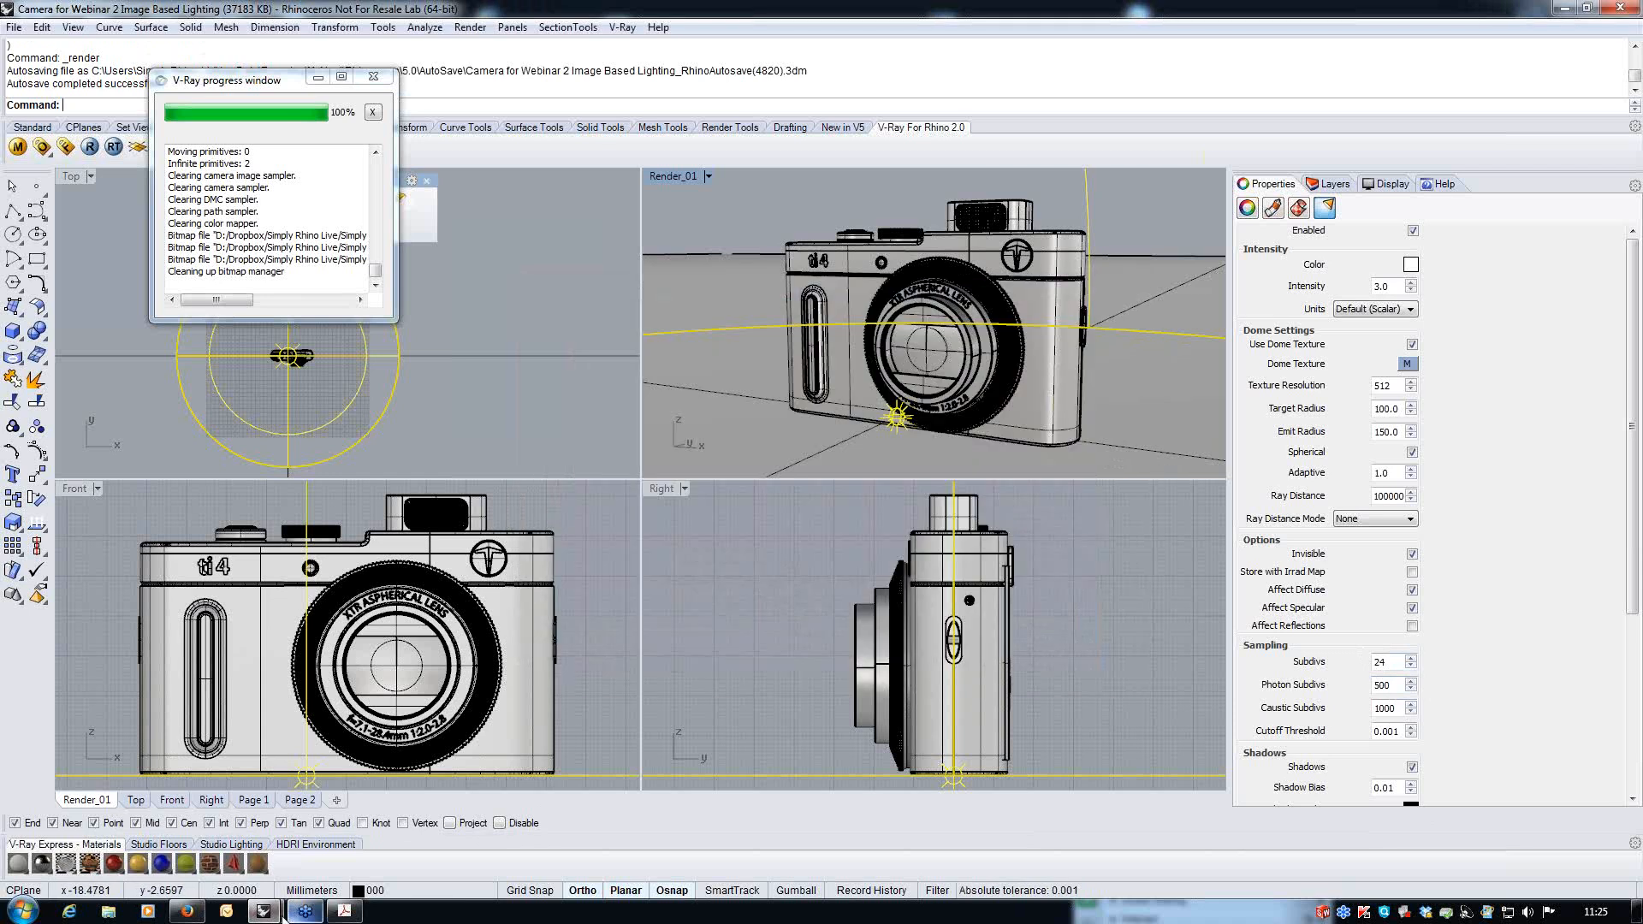
- Switch to the Rhino file Camera for Webinar 2 Rectangular Lights, activate the Render_01 viewport, and open the V-Ray option editor
mouse_move(263, 911)
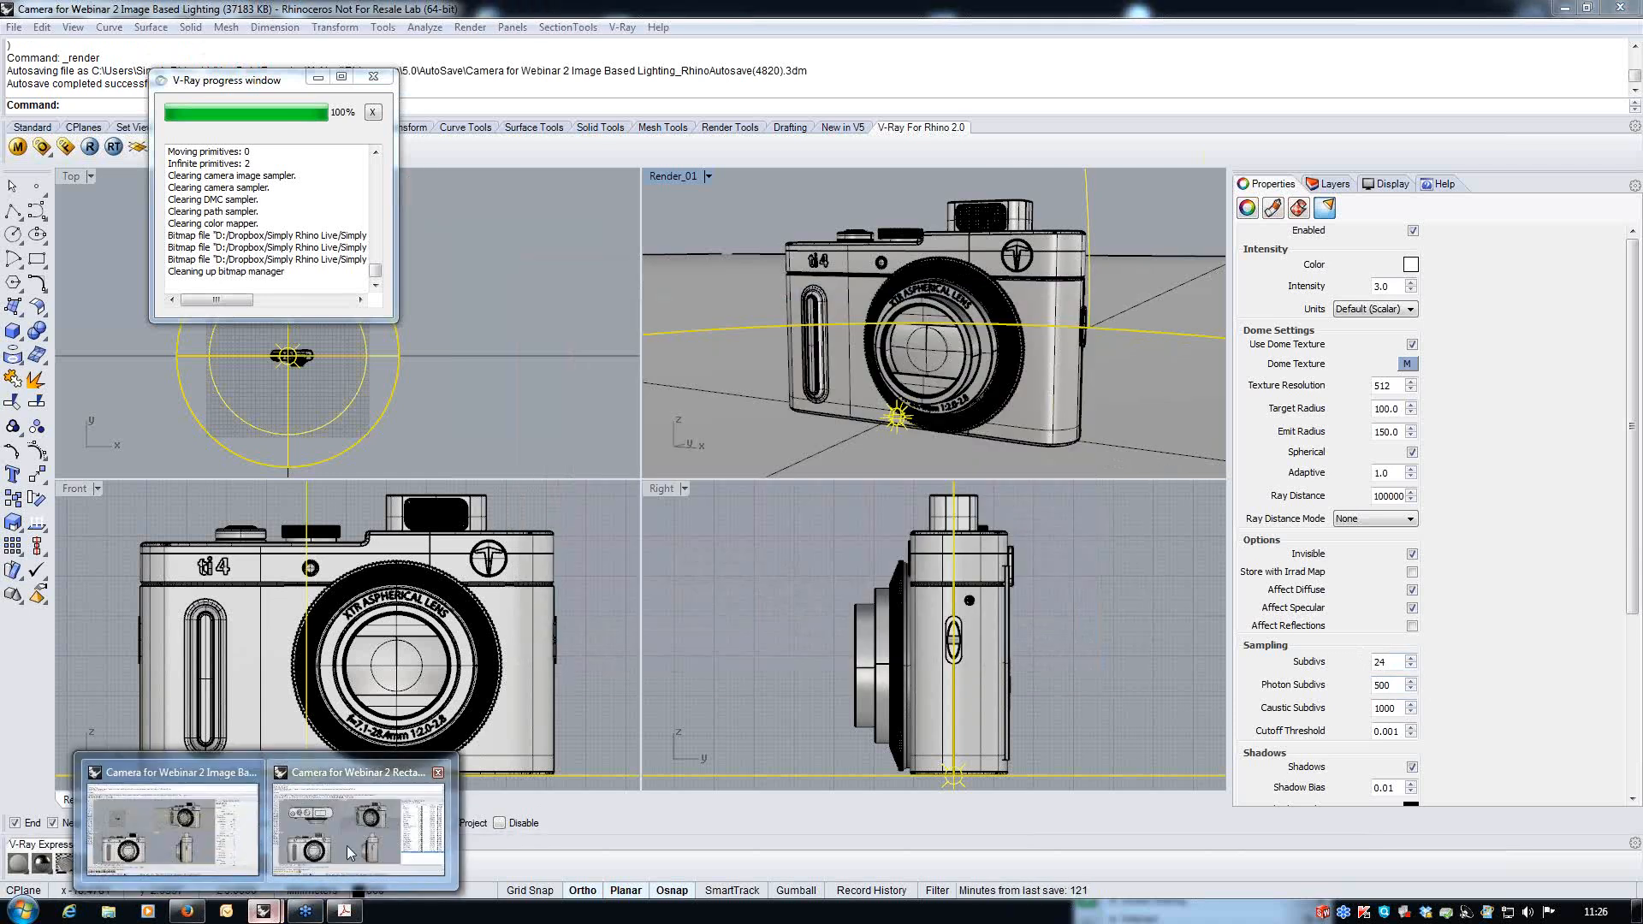
click(348, 847)
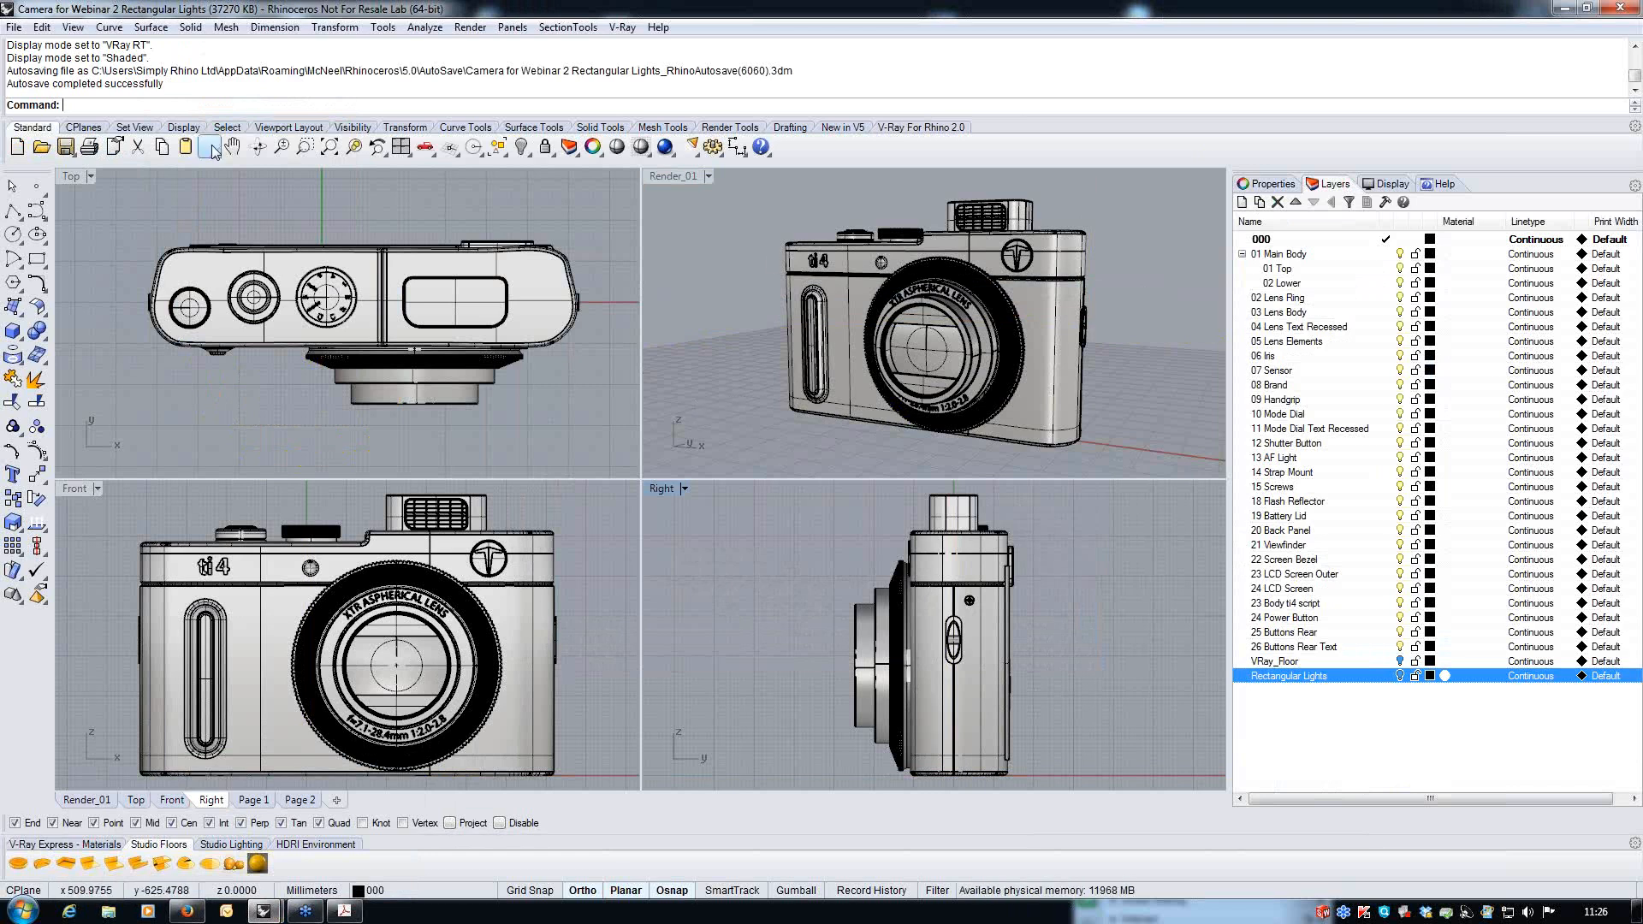
click(714, 207)
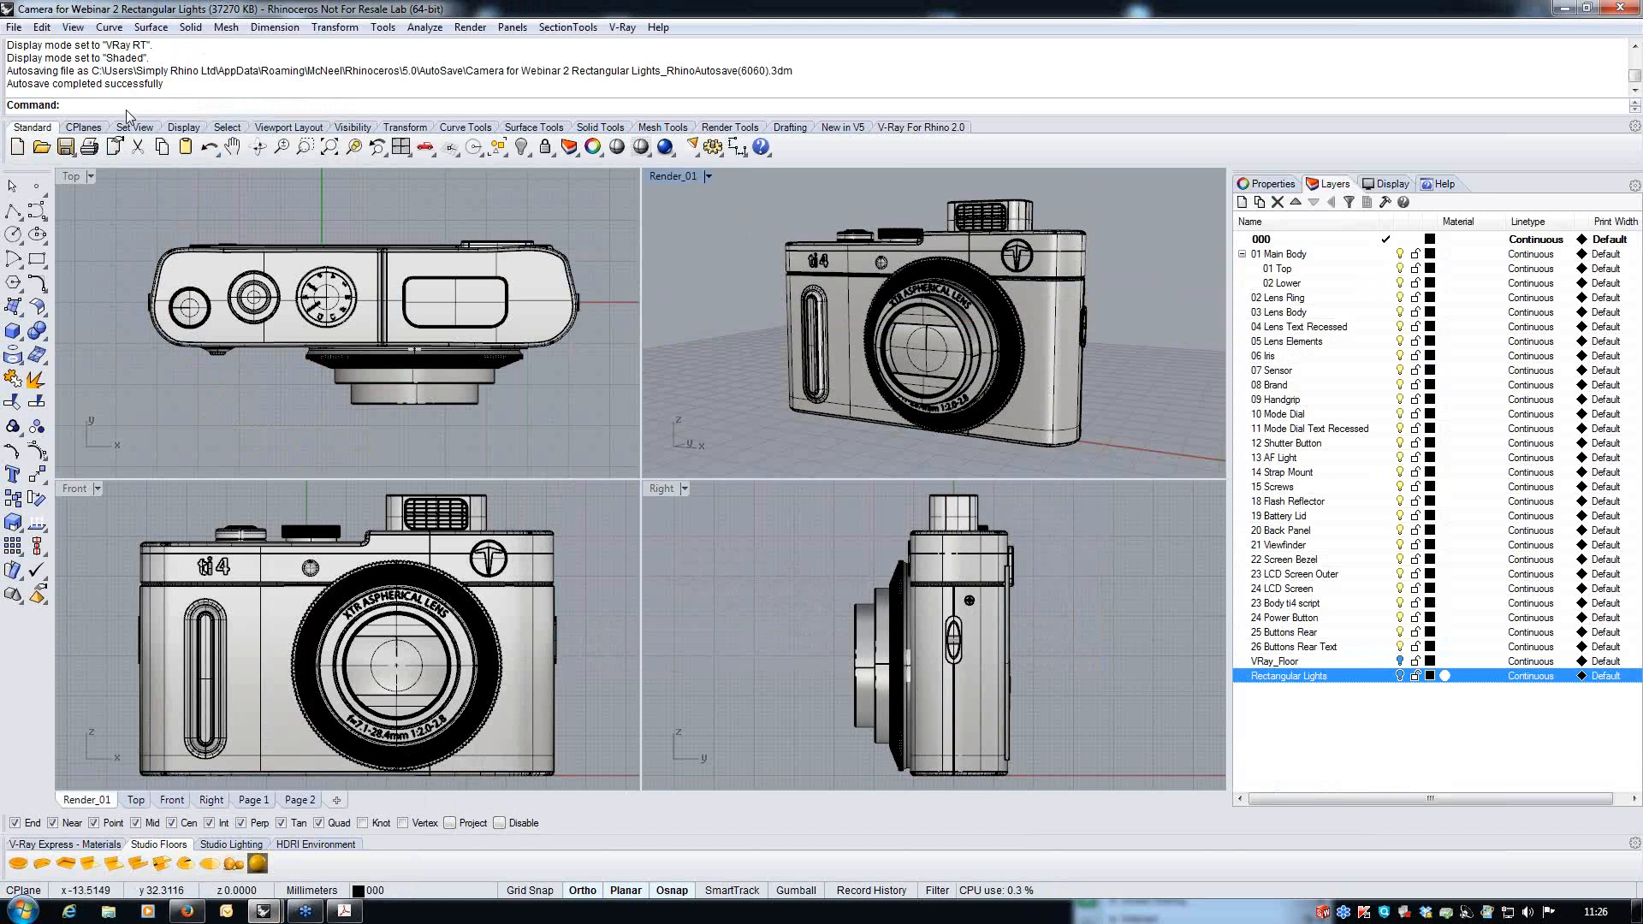
click(941, 128)
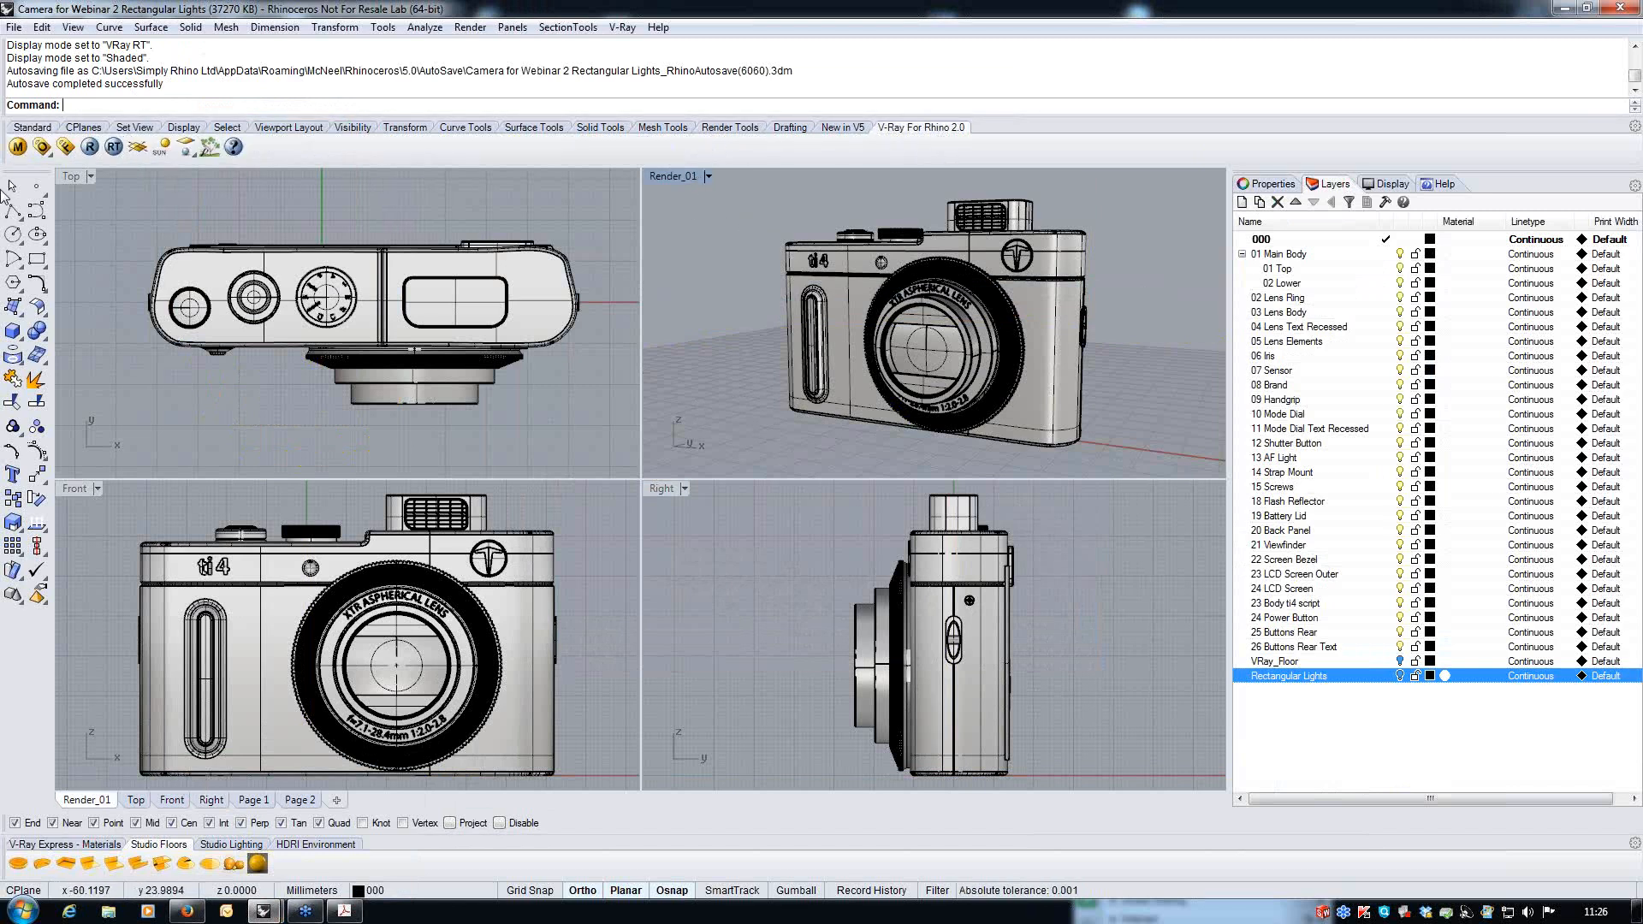
click(41, 147)
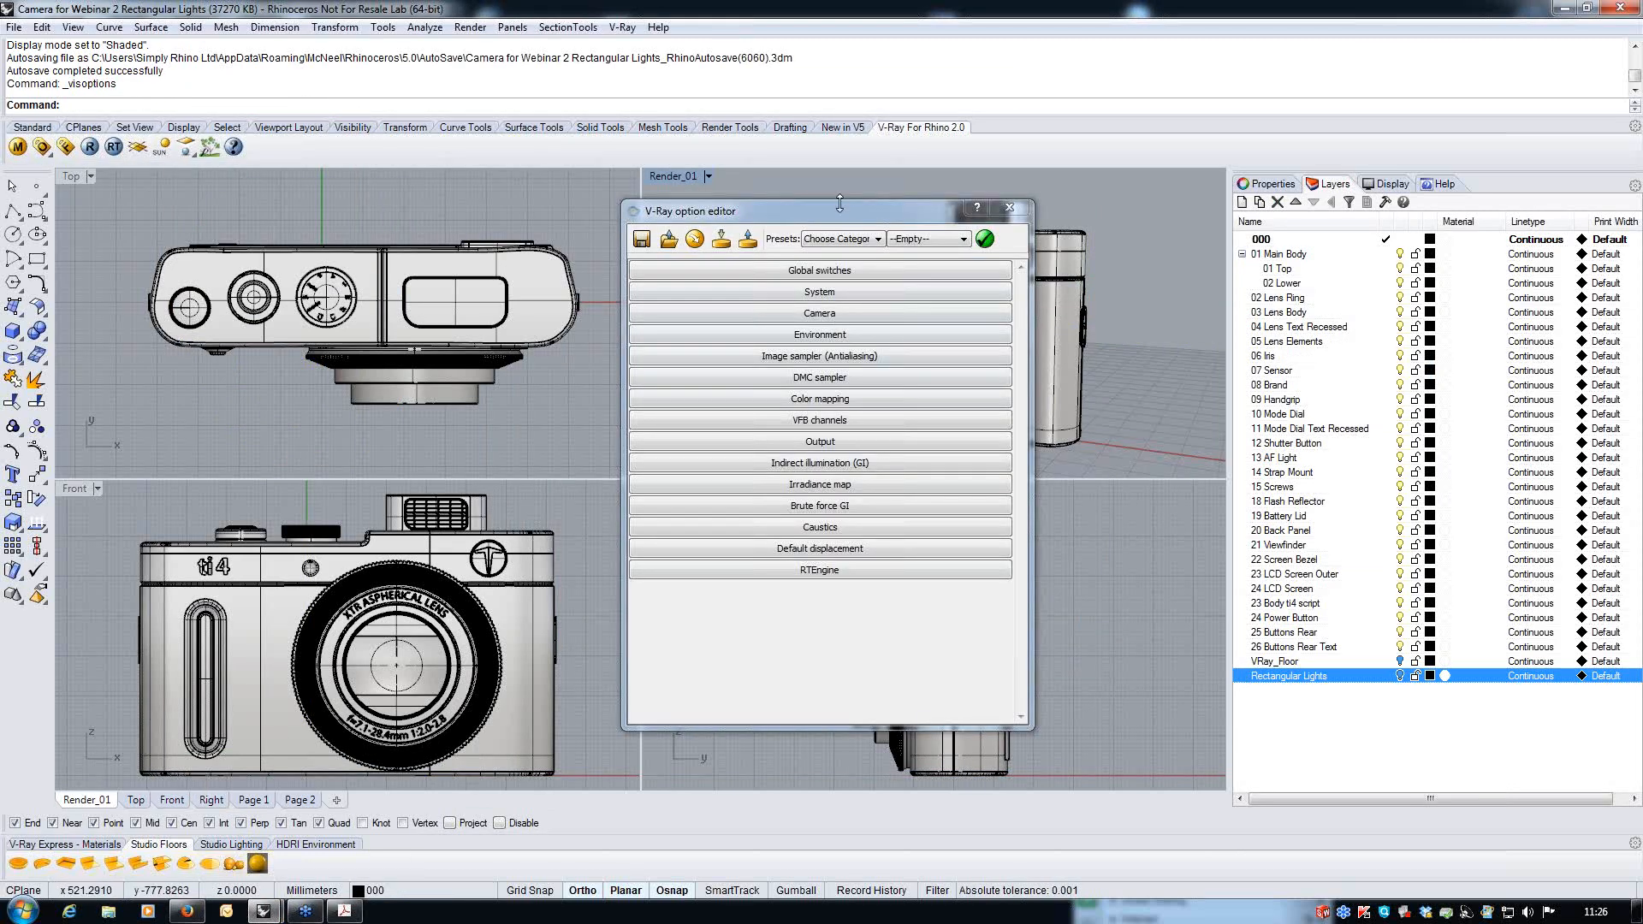
- Check the physical camera settings, turn off the GI skylight and reflection/refraction background in the V-Ray environment, and close the option editor
drag(829, 219, 351, 224)
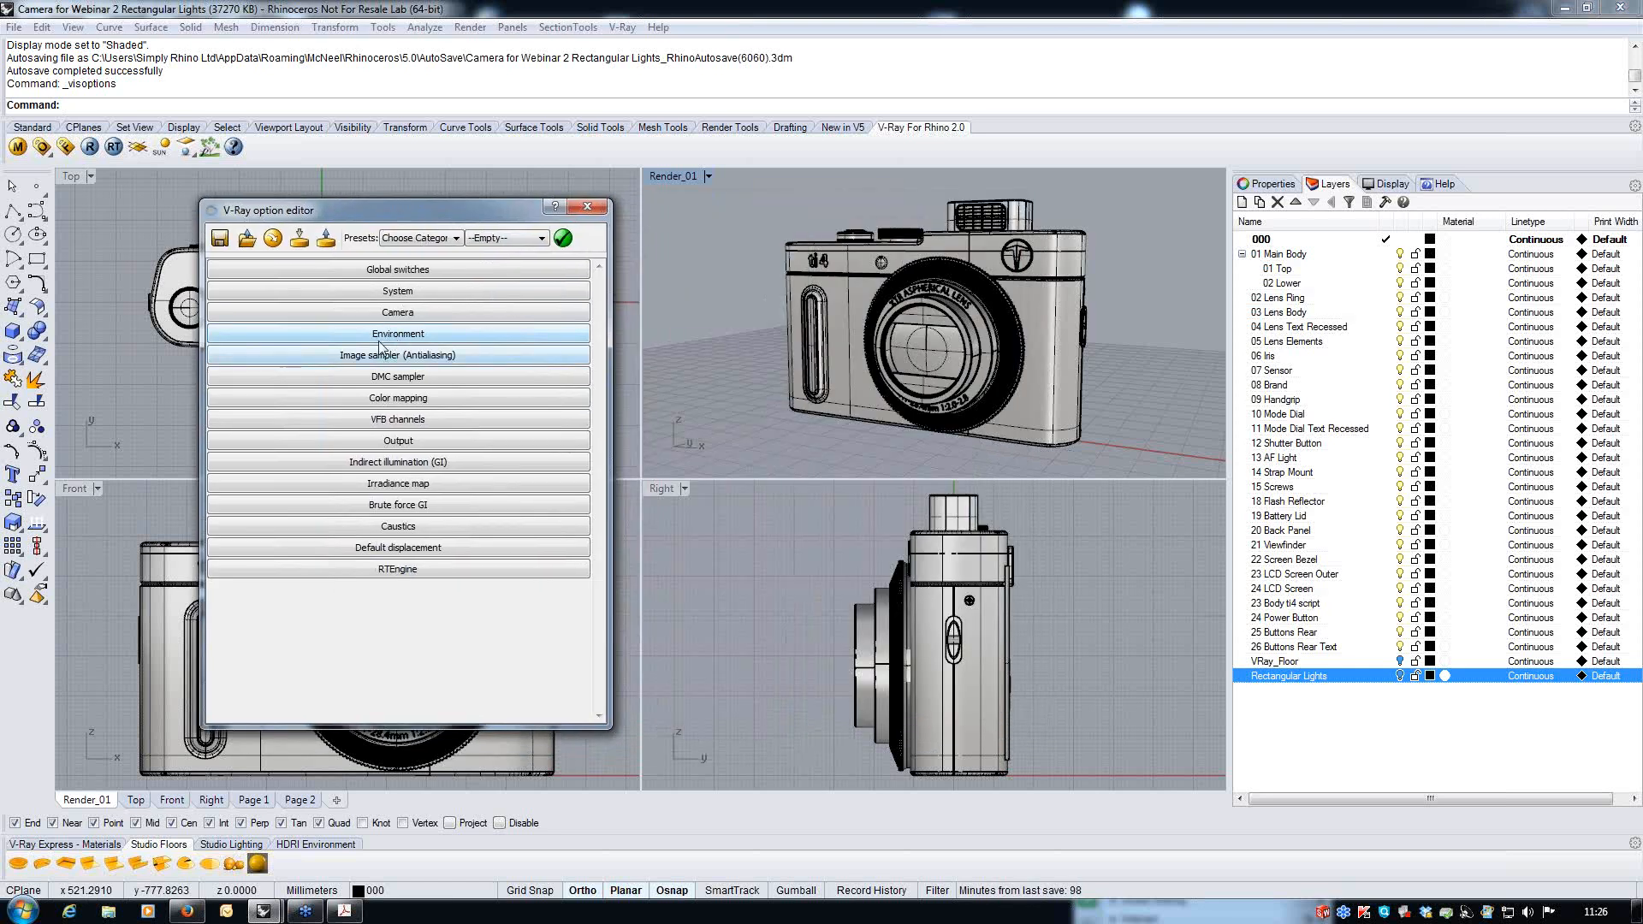
click(379, 340)
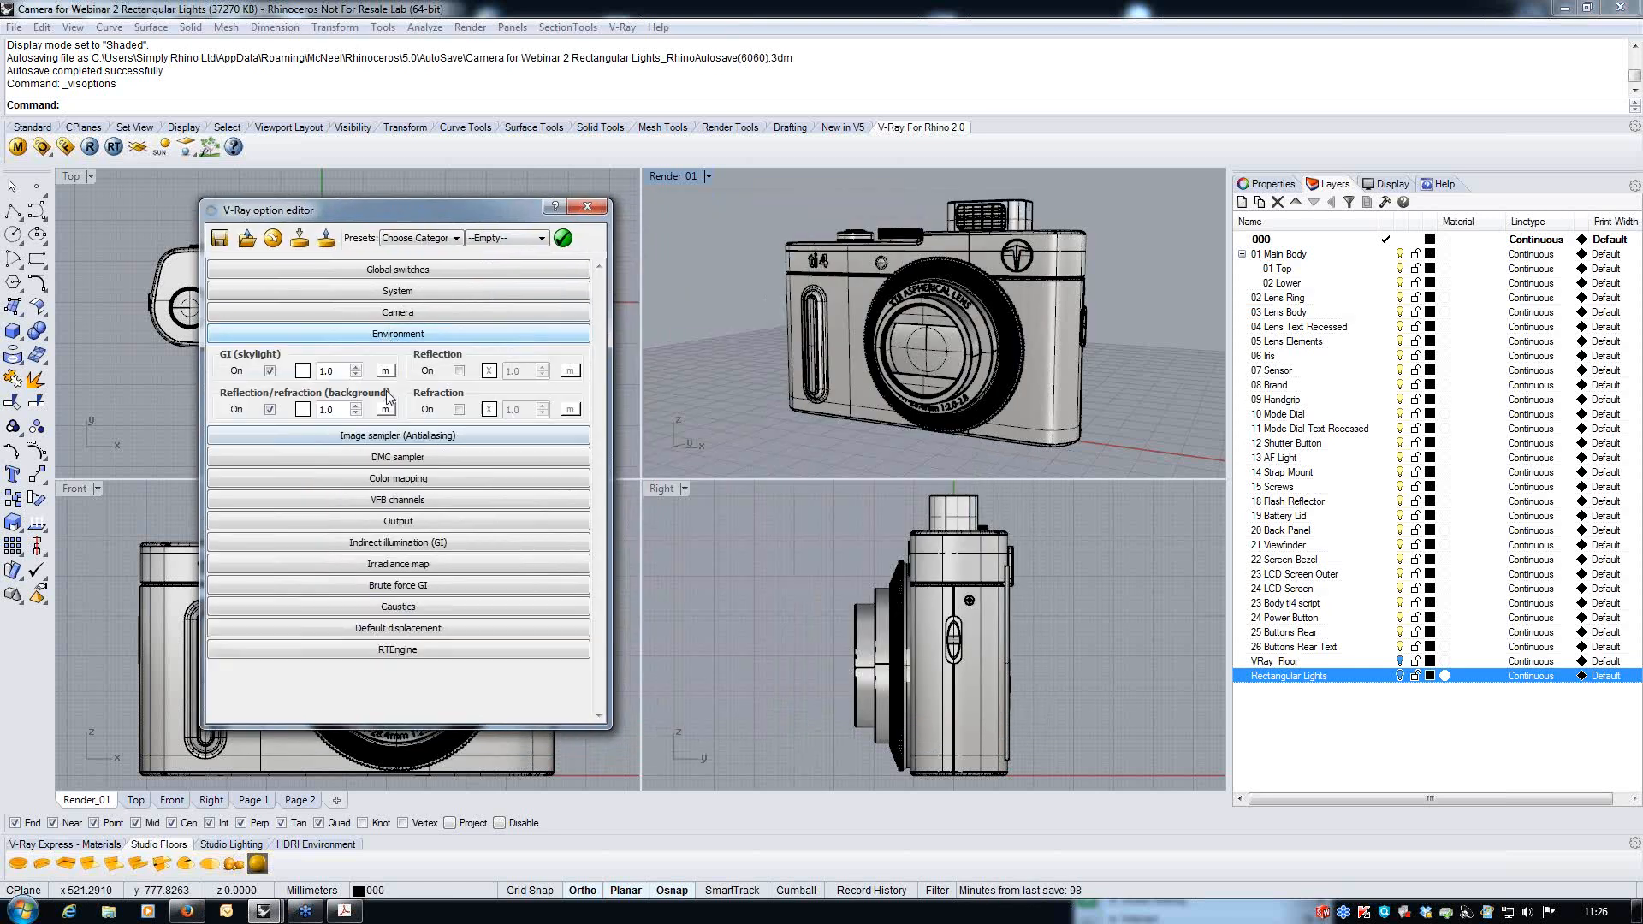
click(403, 313)
click(294, 438)
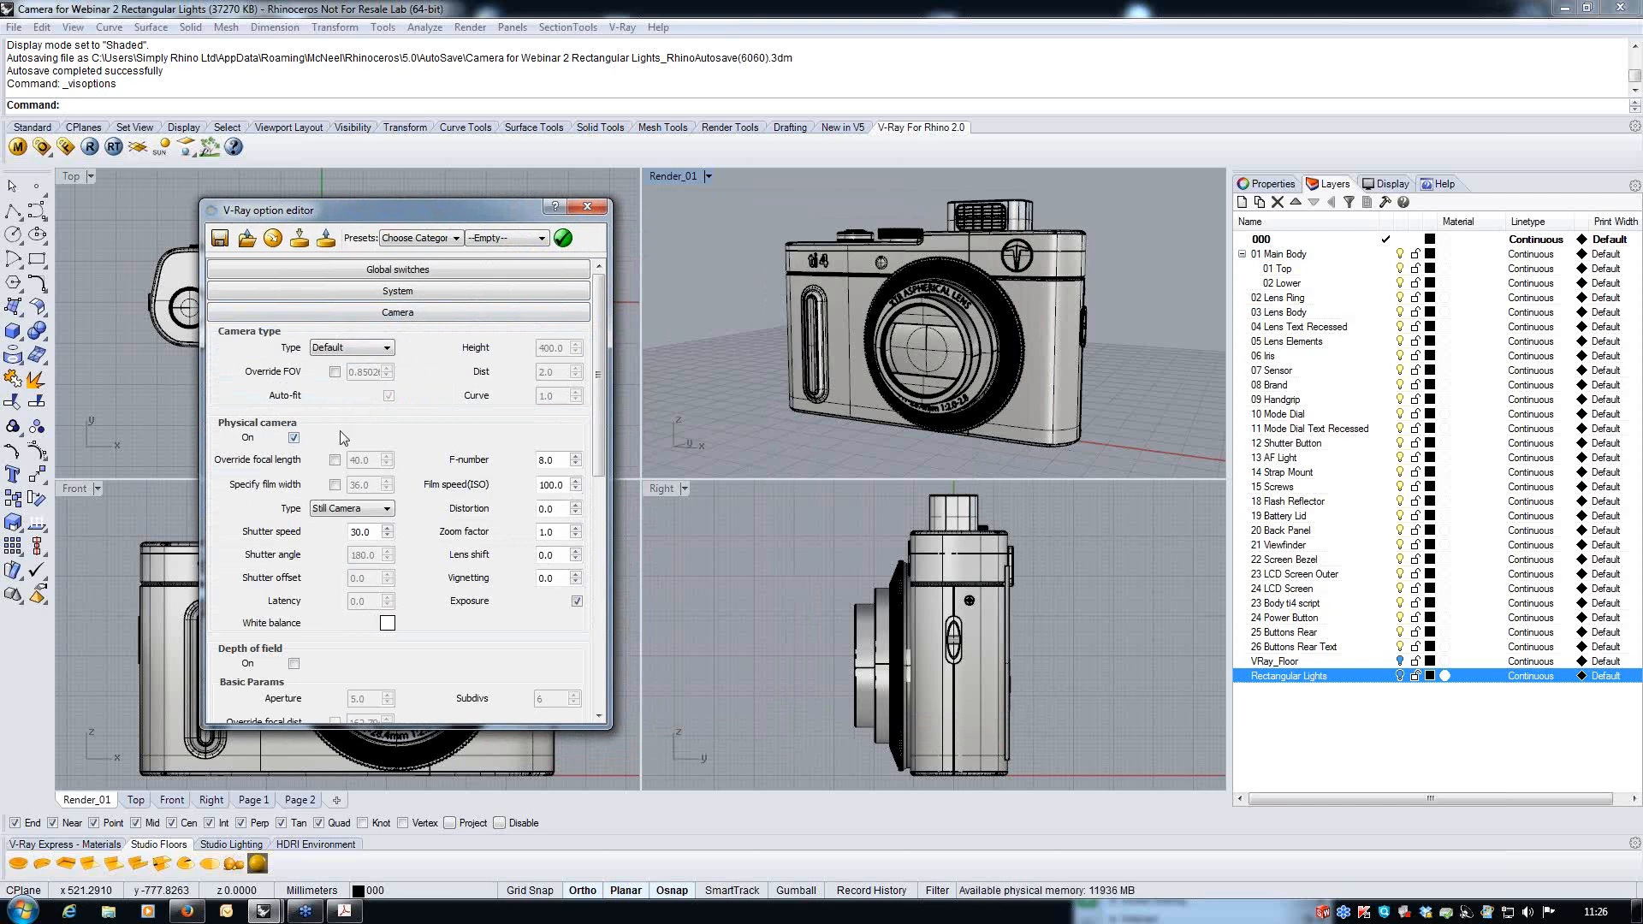
click(435, 312)
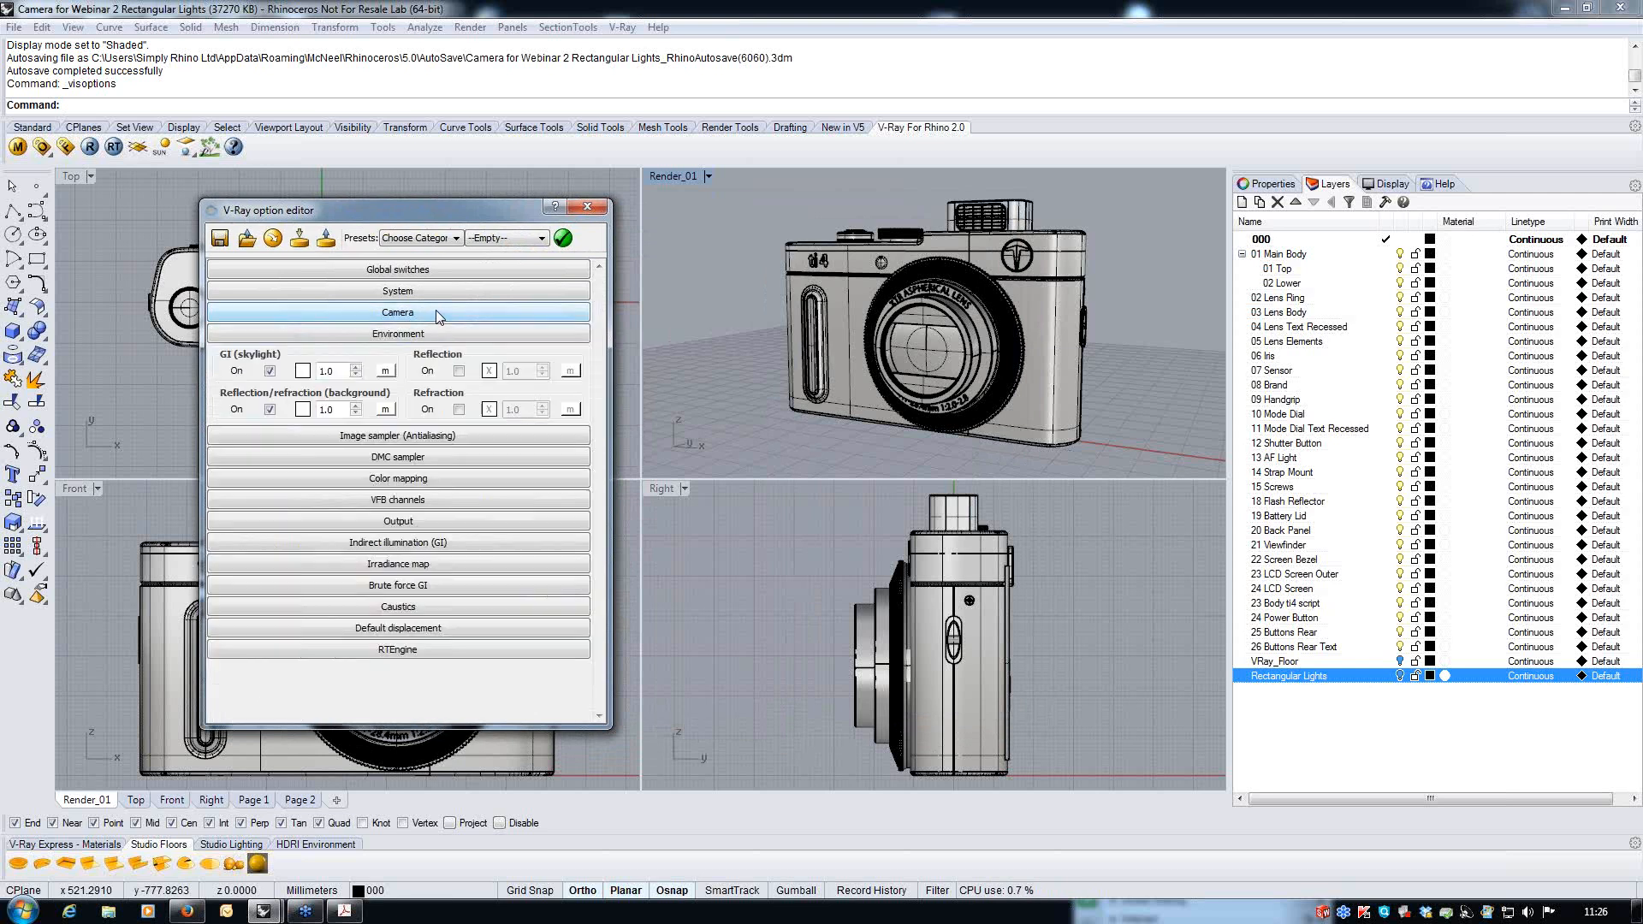
click(271, 371)
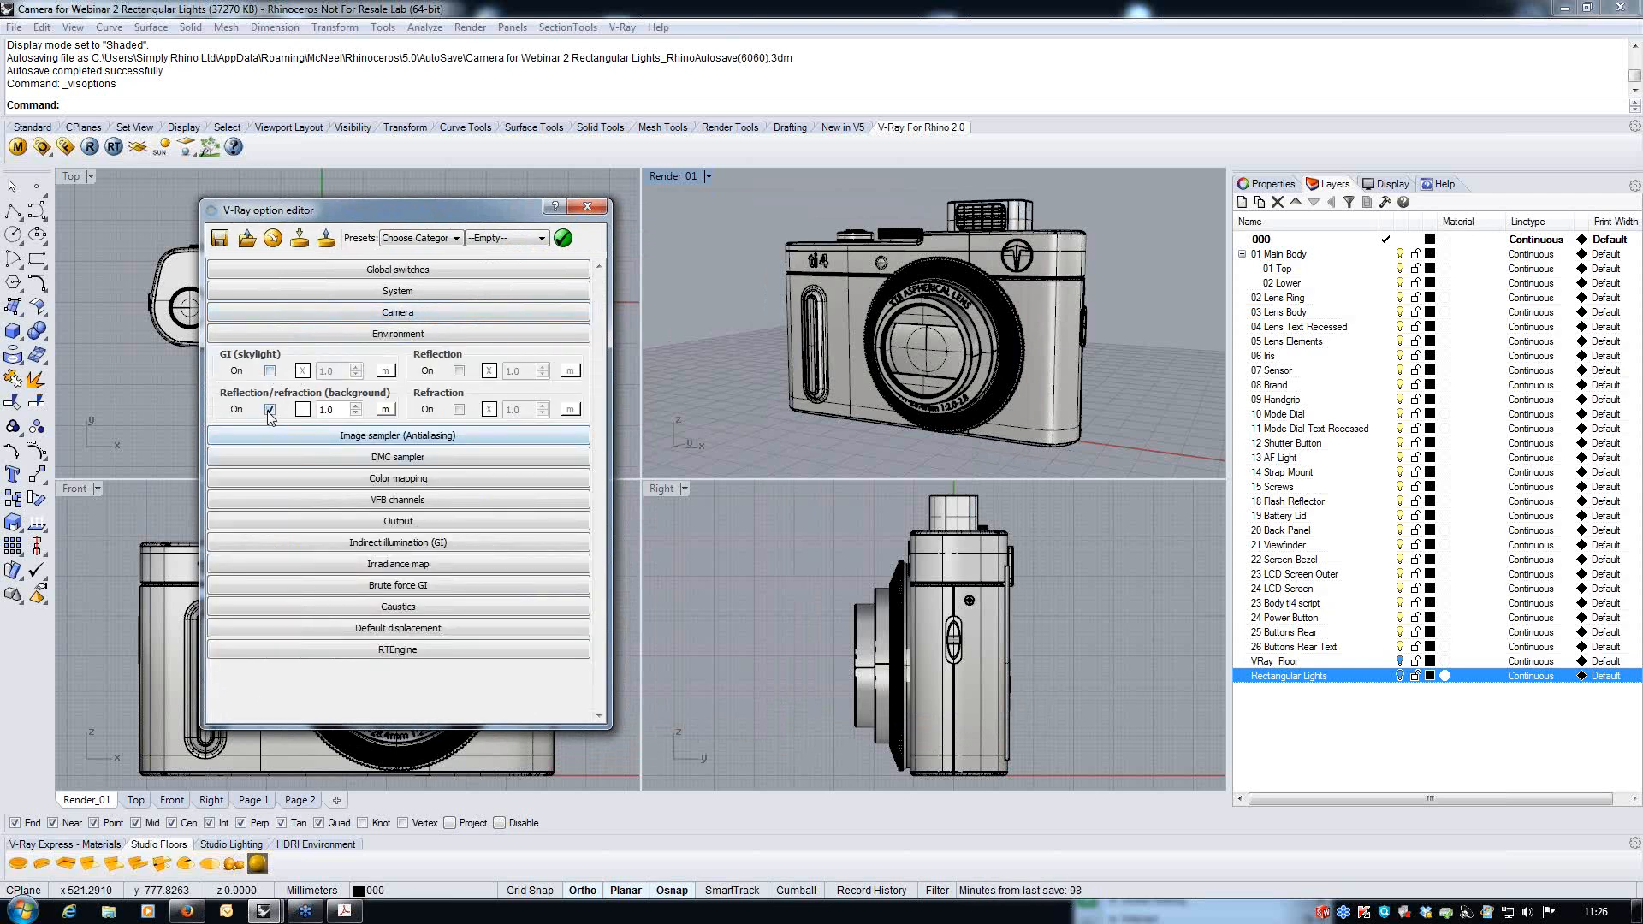
click(269, 409)
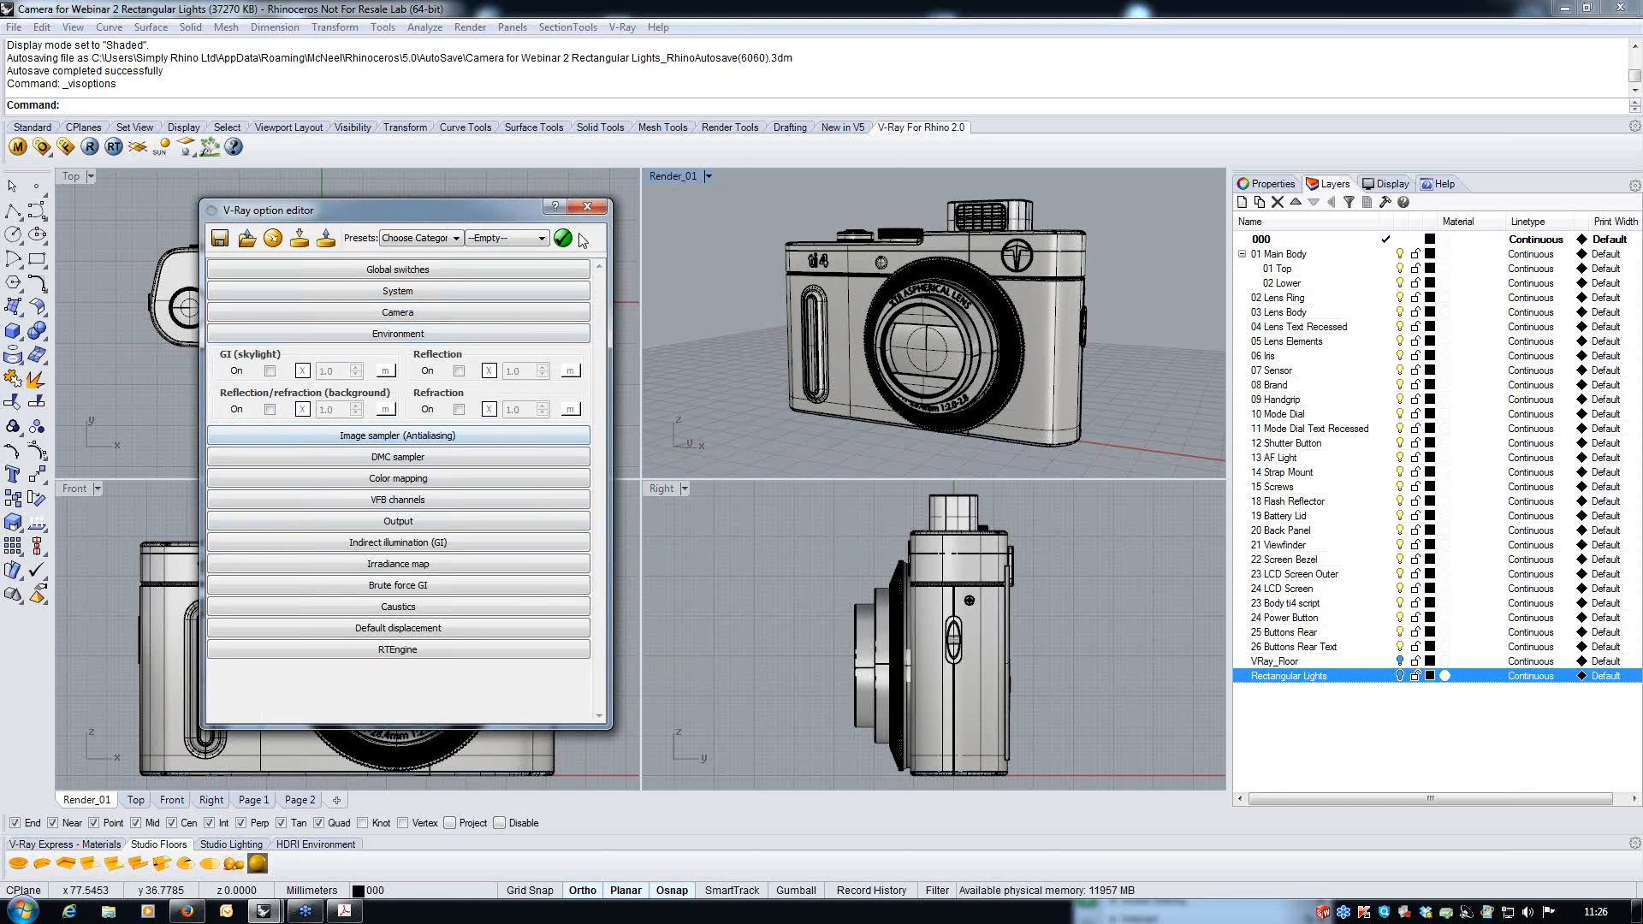
click(587, 207)
- Preview the Render_01 viewport in VRay RT mode, return it to Shaded mode, and close the V-Ray progress window
click(709, 178)
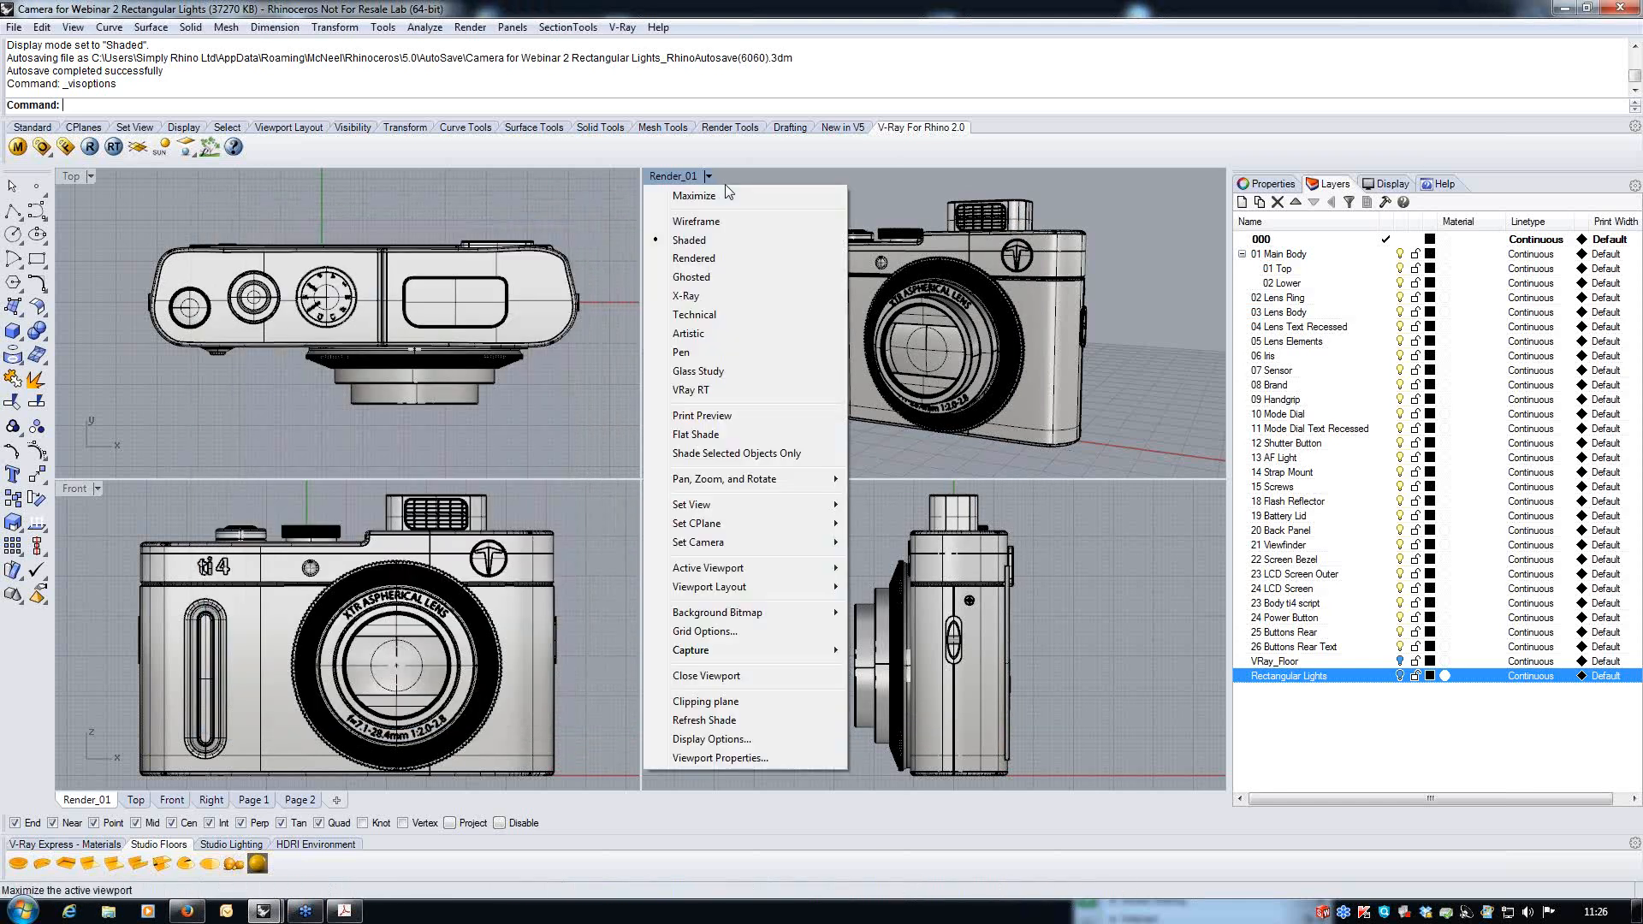
click(695, 390)
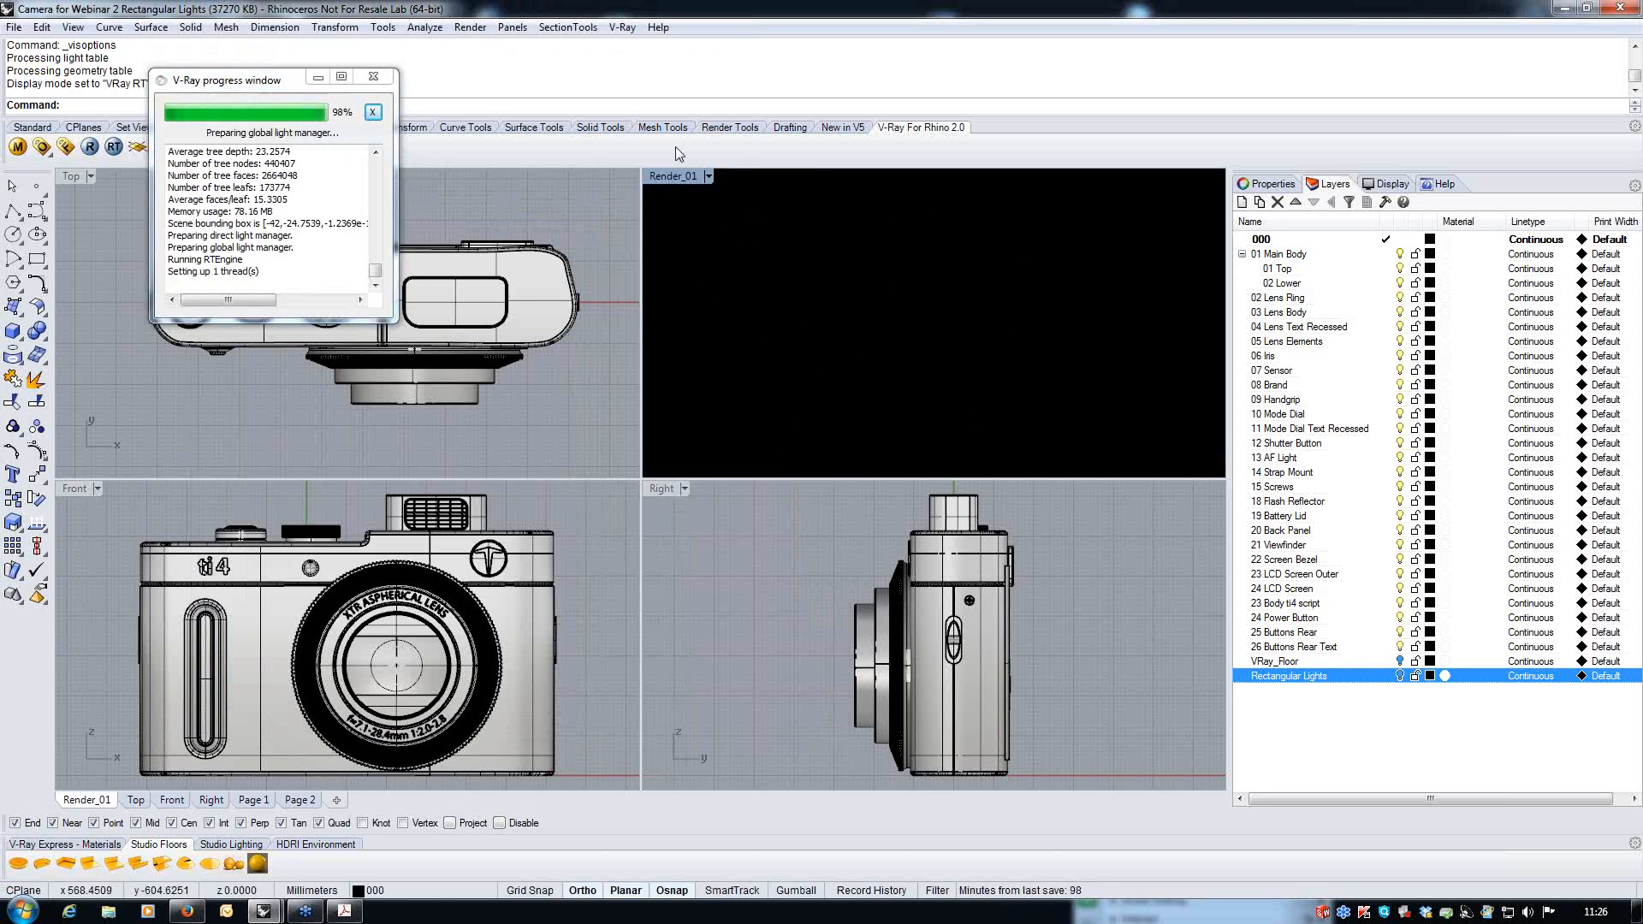
click(708, 176)
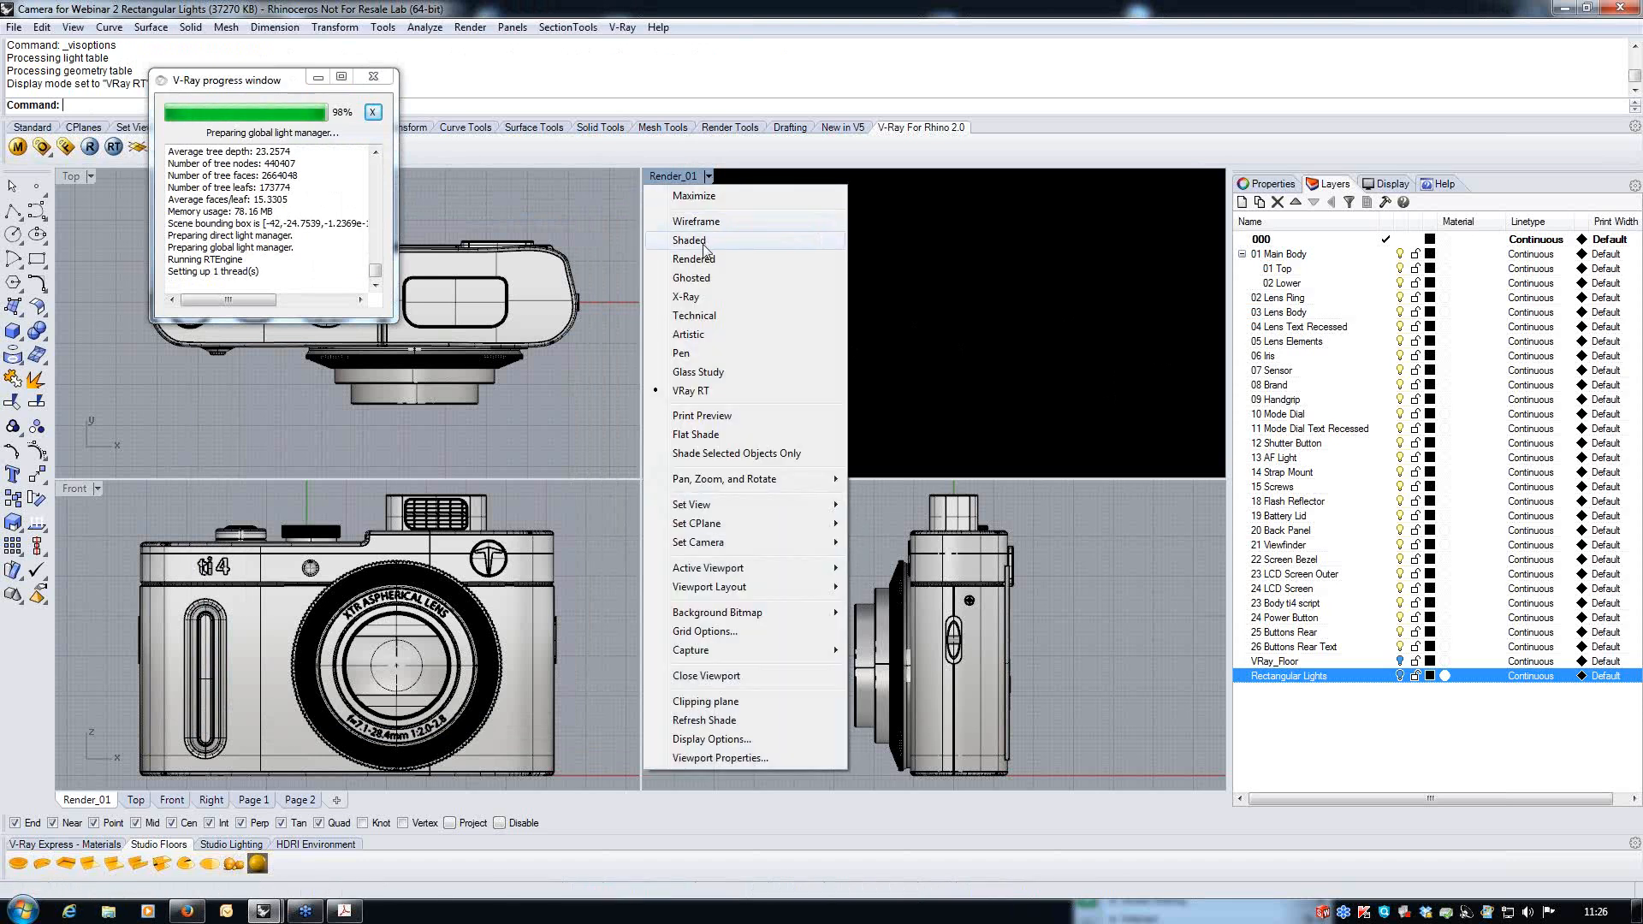
click(703, 243)
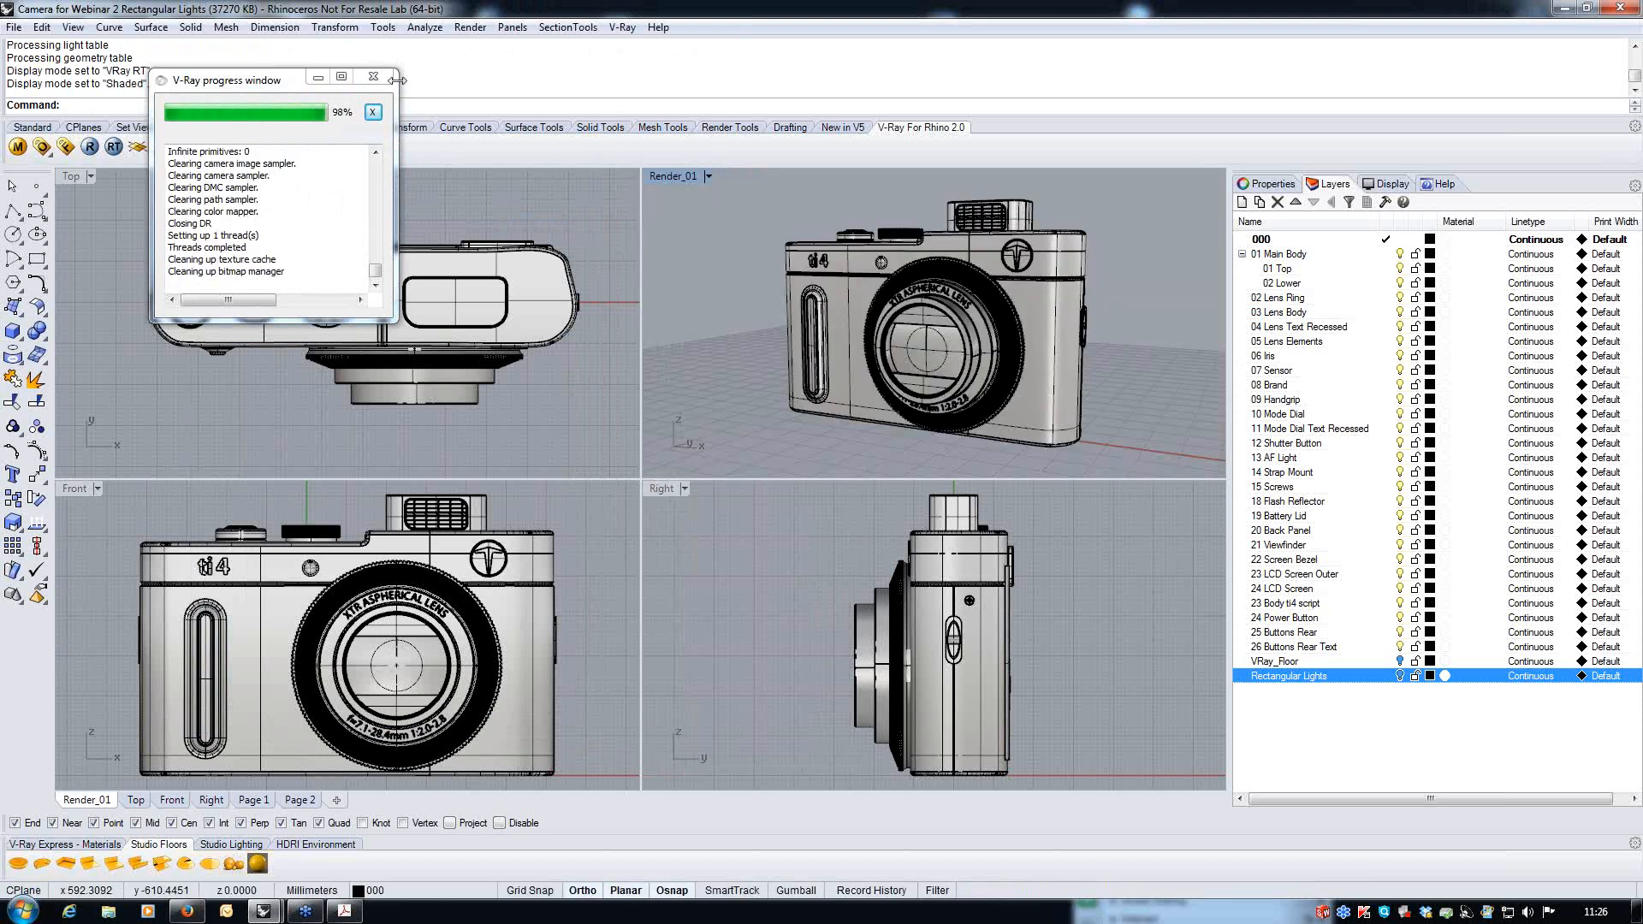
click(373, 78)
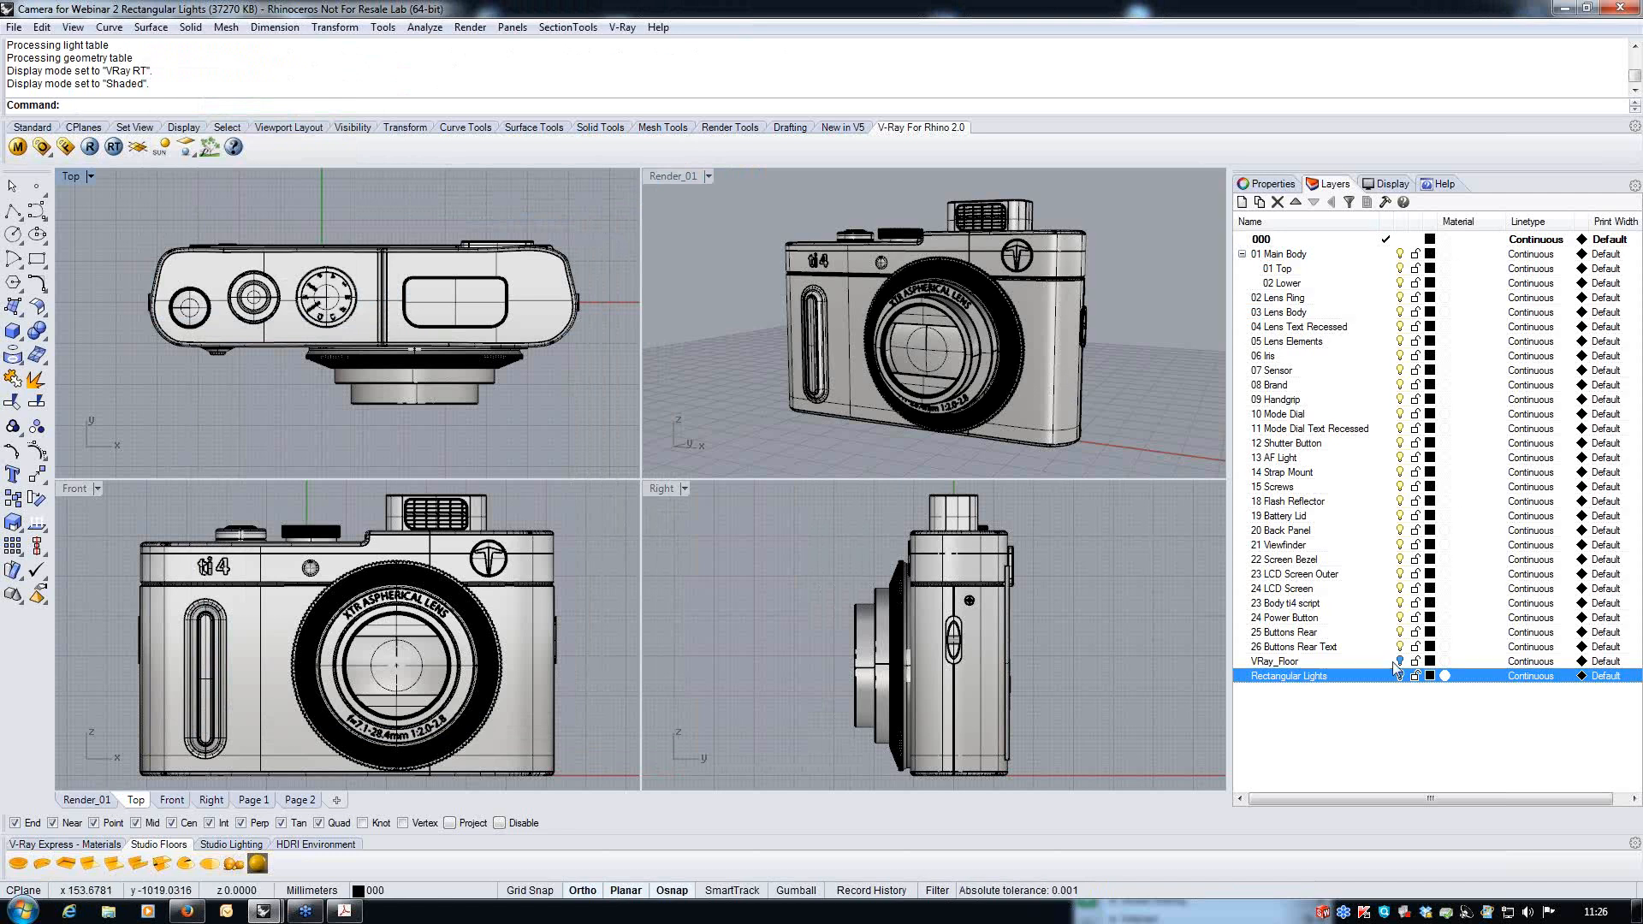
- Turn on the VRay_Floor layer and examine the curved floor surface around the camera in the Top viewport
click(1400, 662)
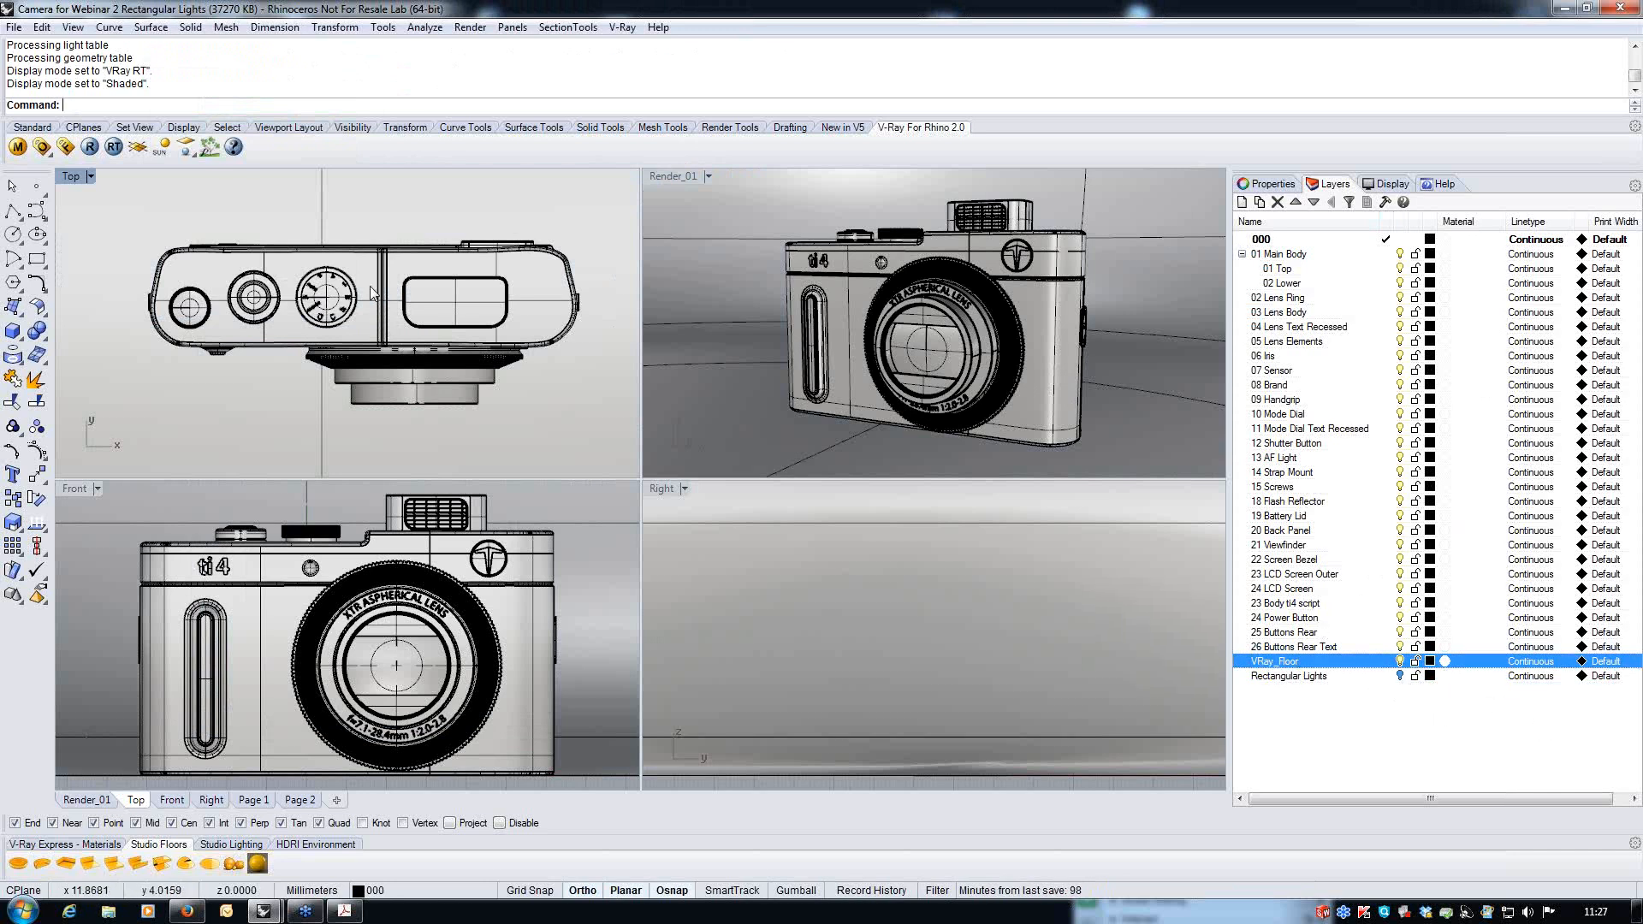
scroll(414, 364, down, 3)
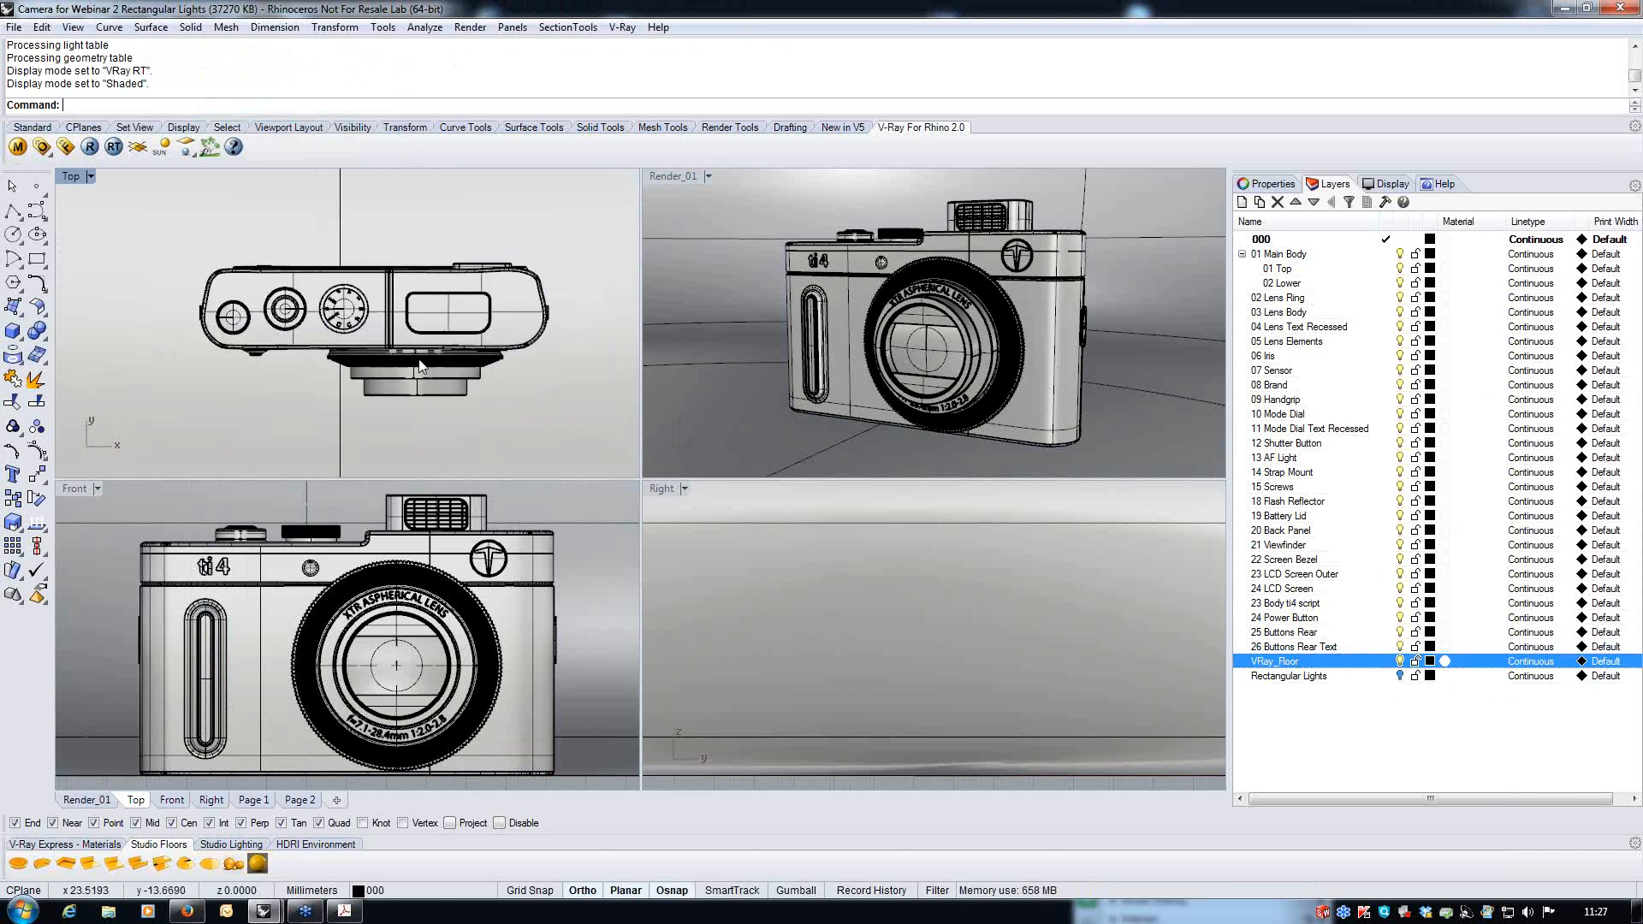
scroll(408, 333, down, 5)
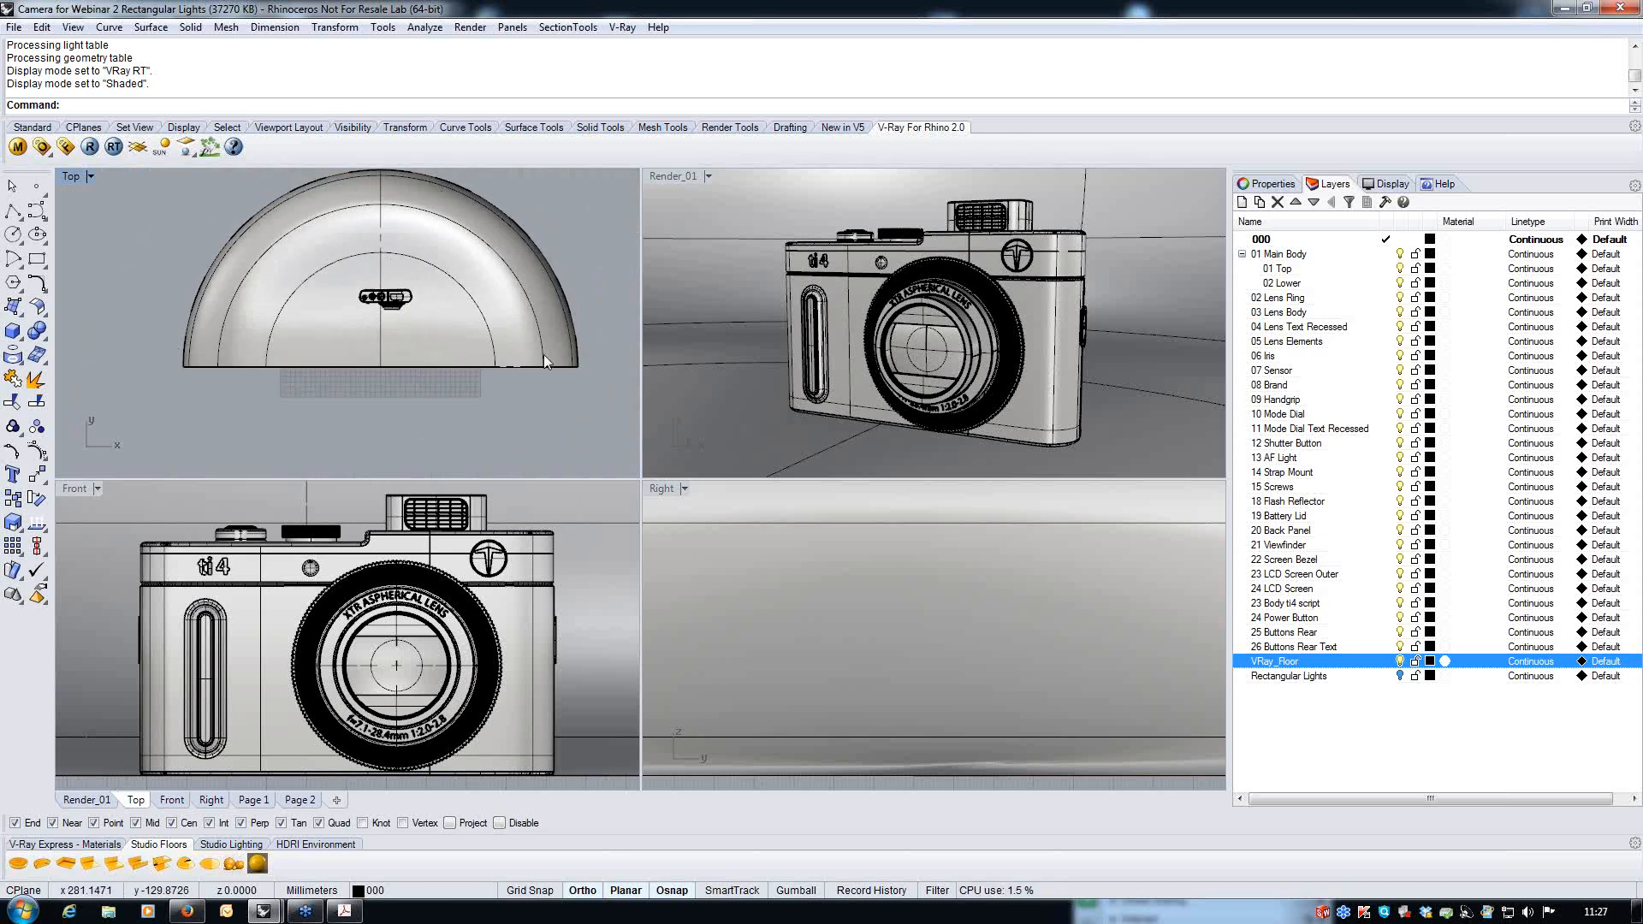
scroll(420, 297, up, 2)
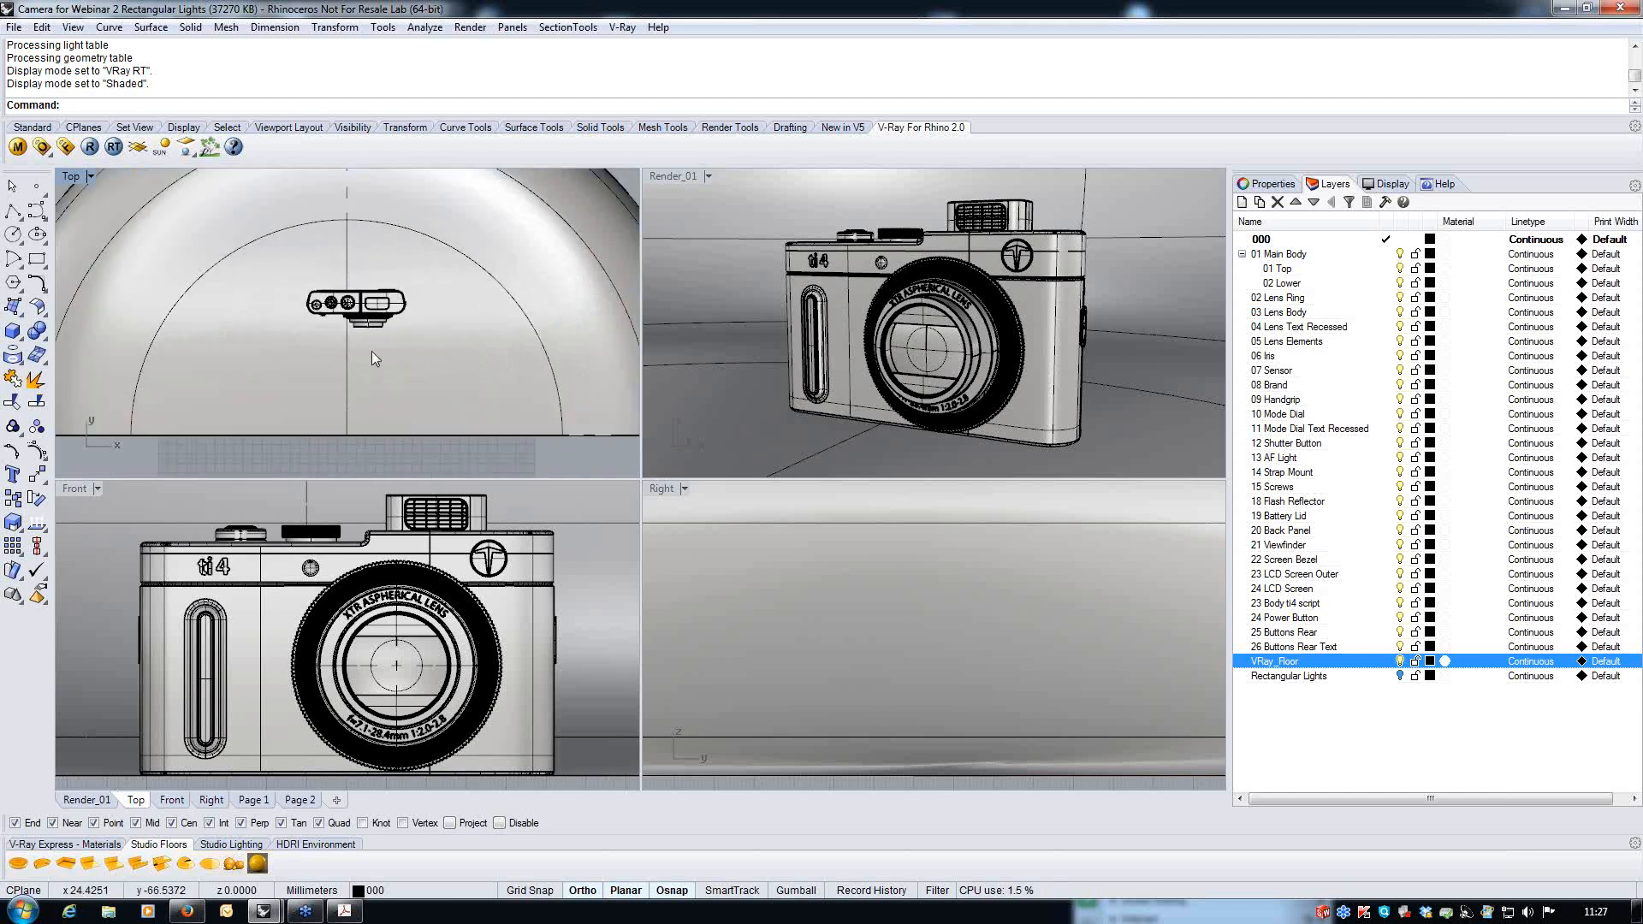
scroll(362, 288, up, 2)
scroll(362, 288, up, 4)
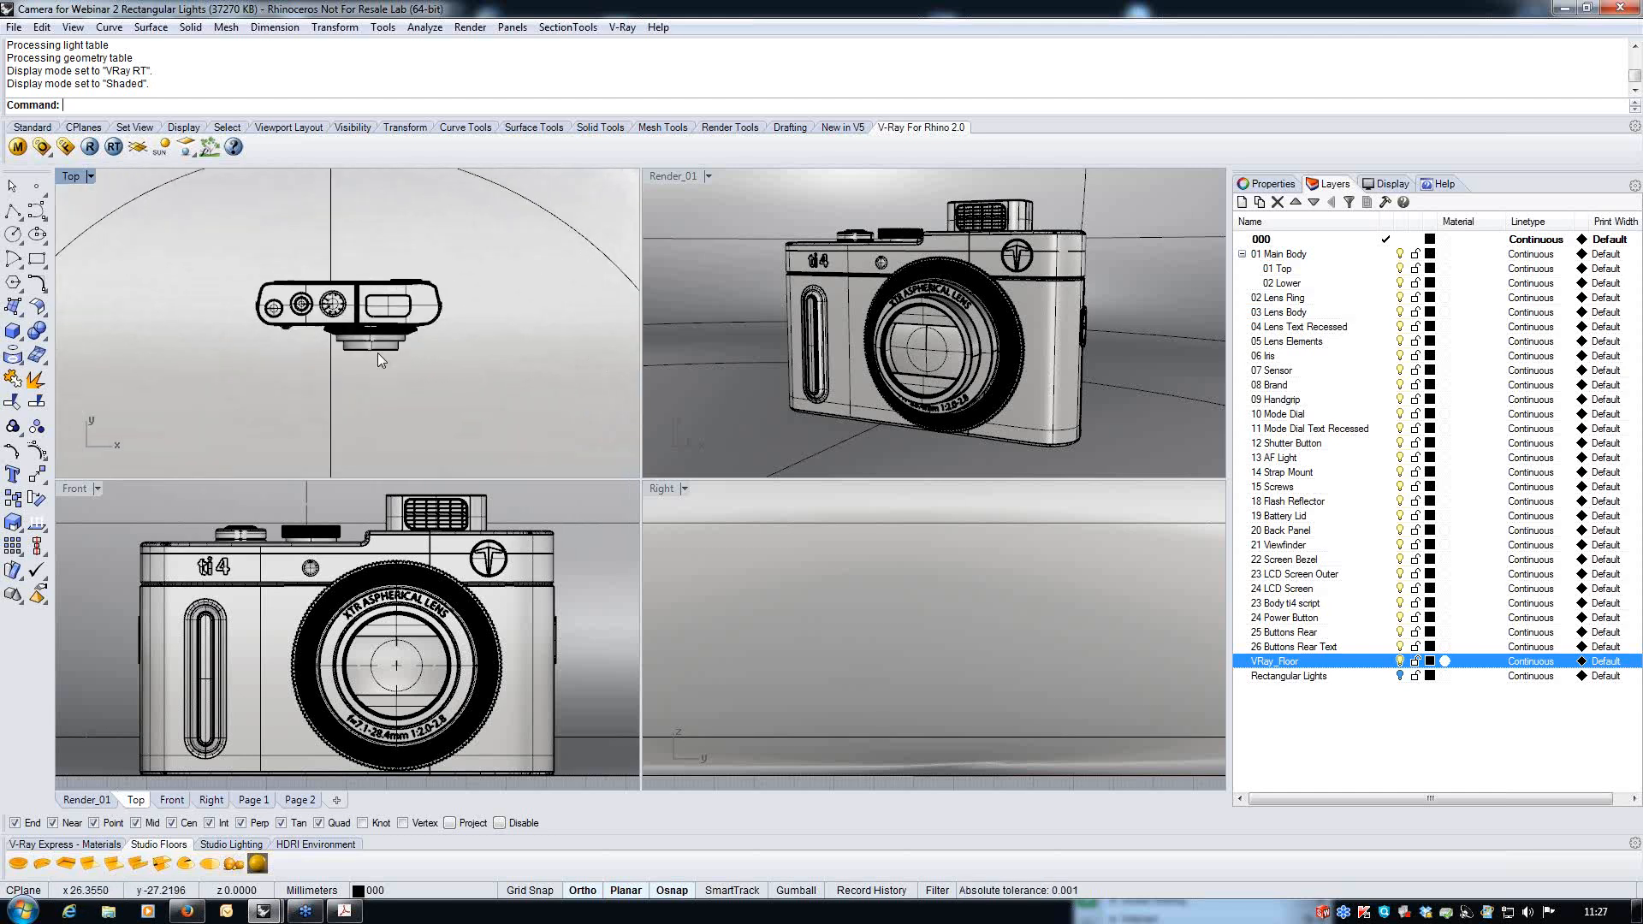
scroll(362, 384, down, 5)
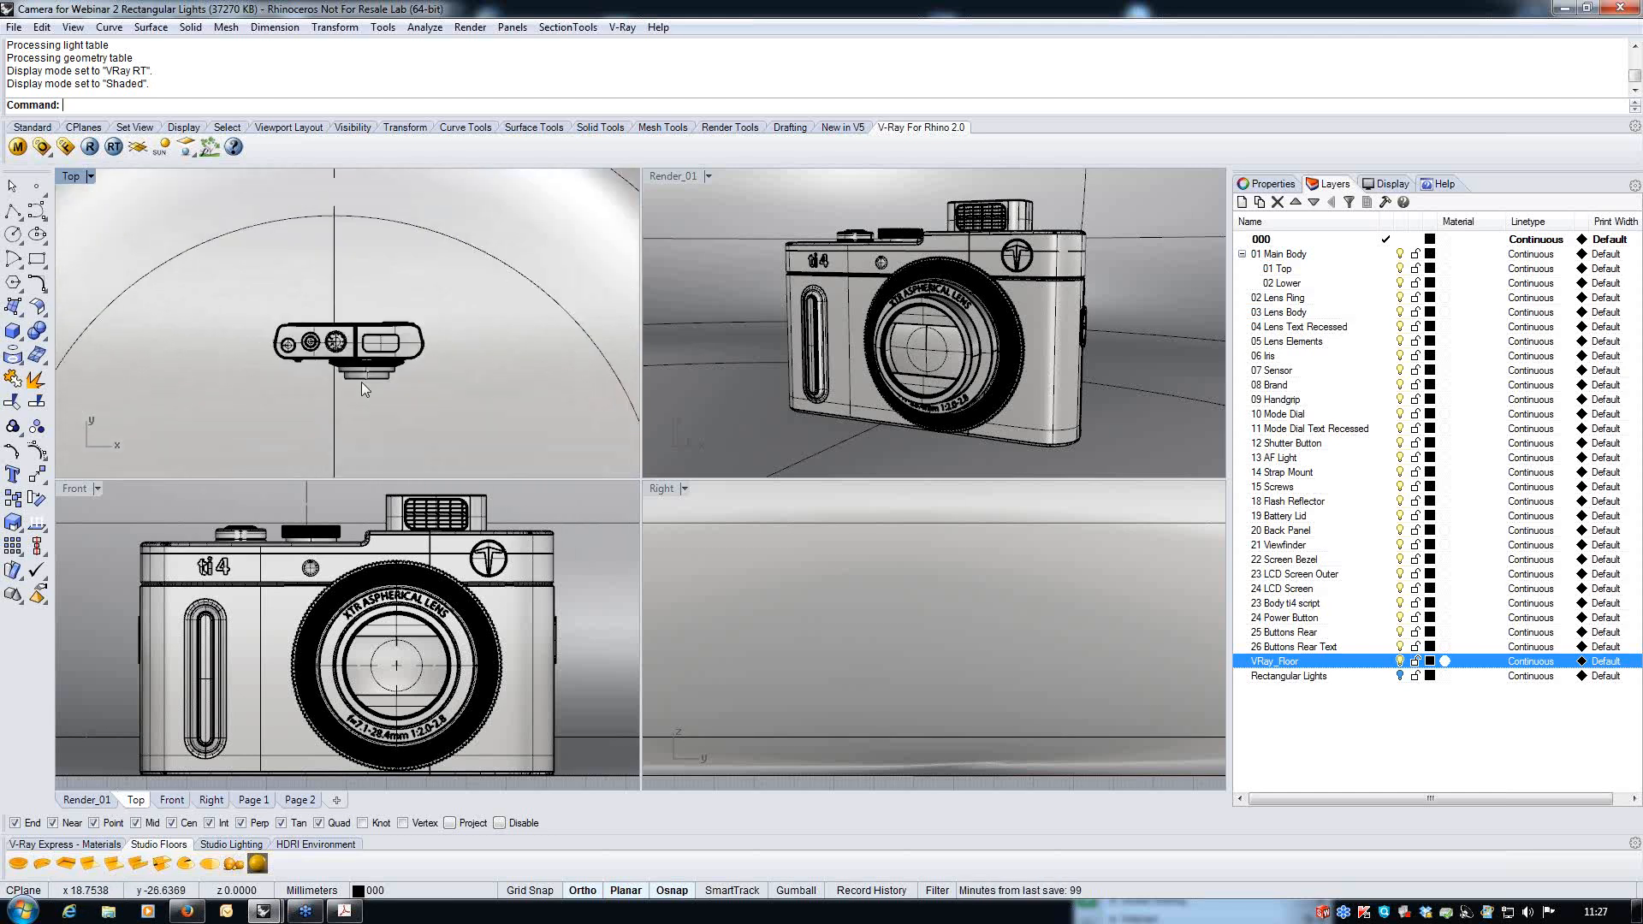
click(488, 314)
scroll(429, 327, down, 2)
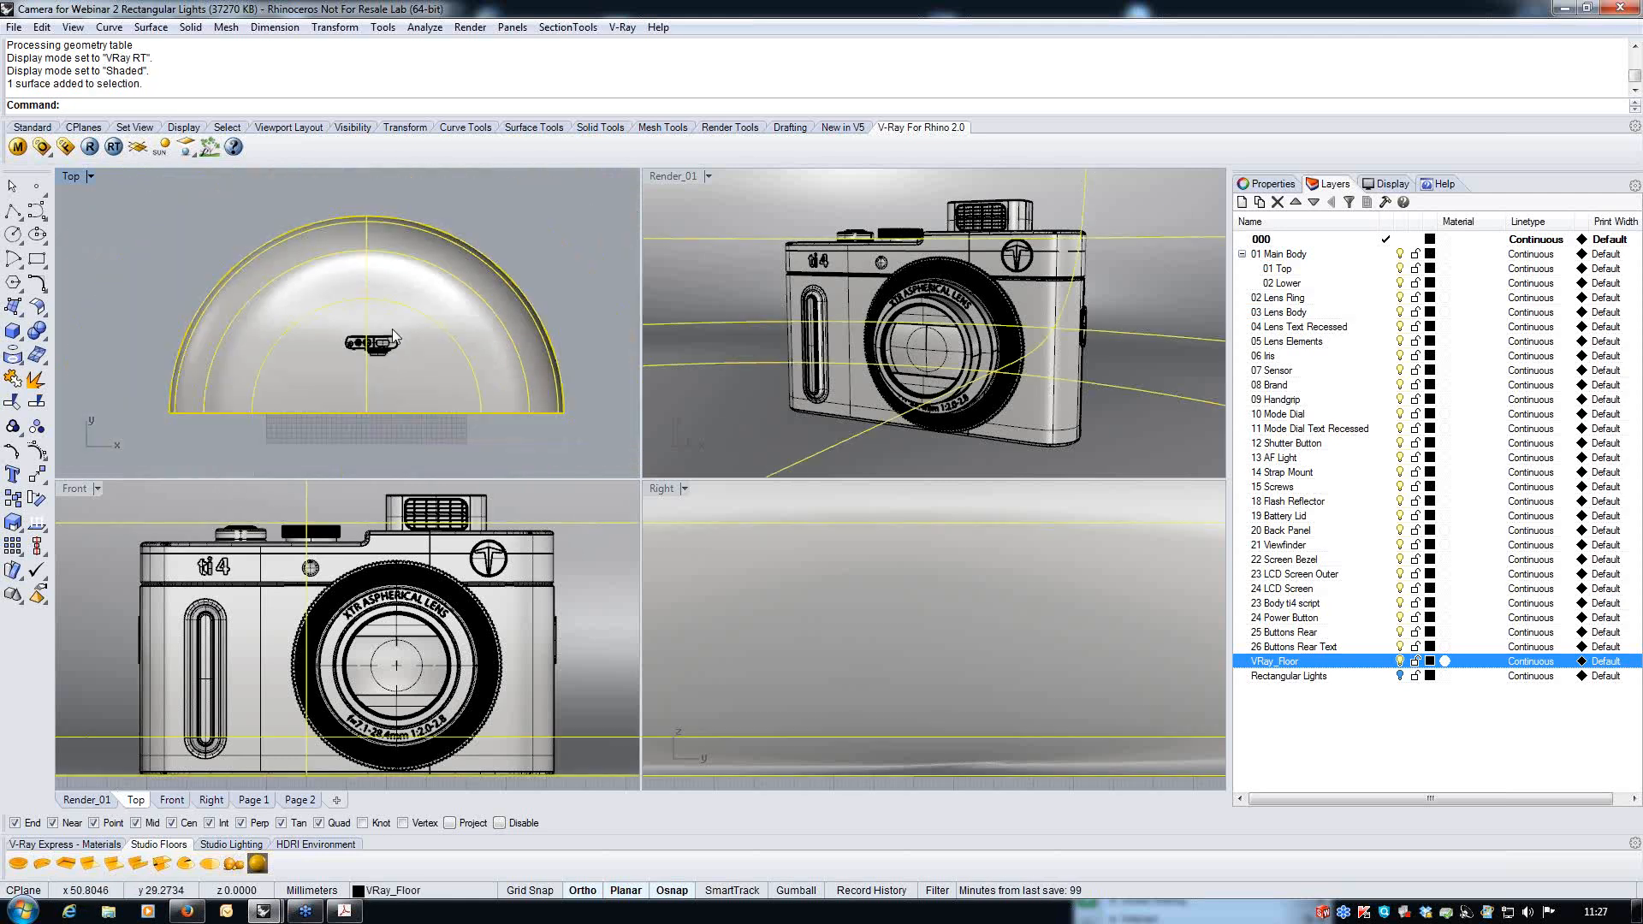
scroll(429, 326, up, 2)
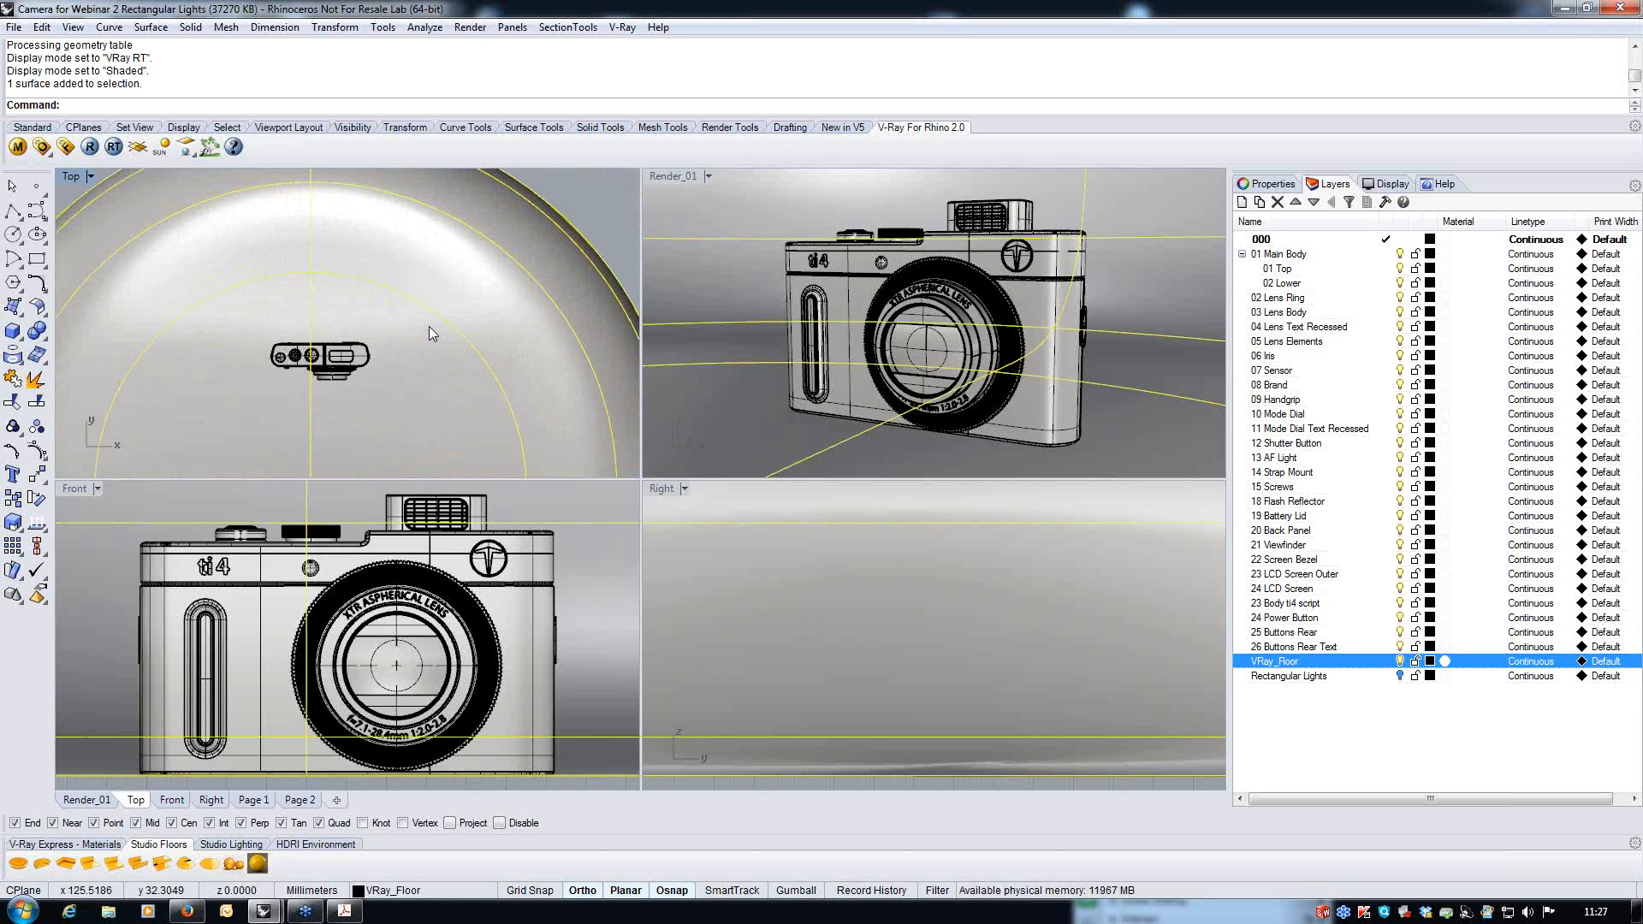
click(611, 193)
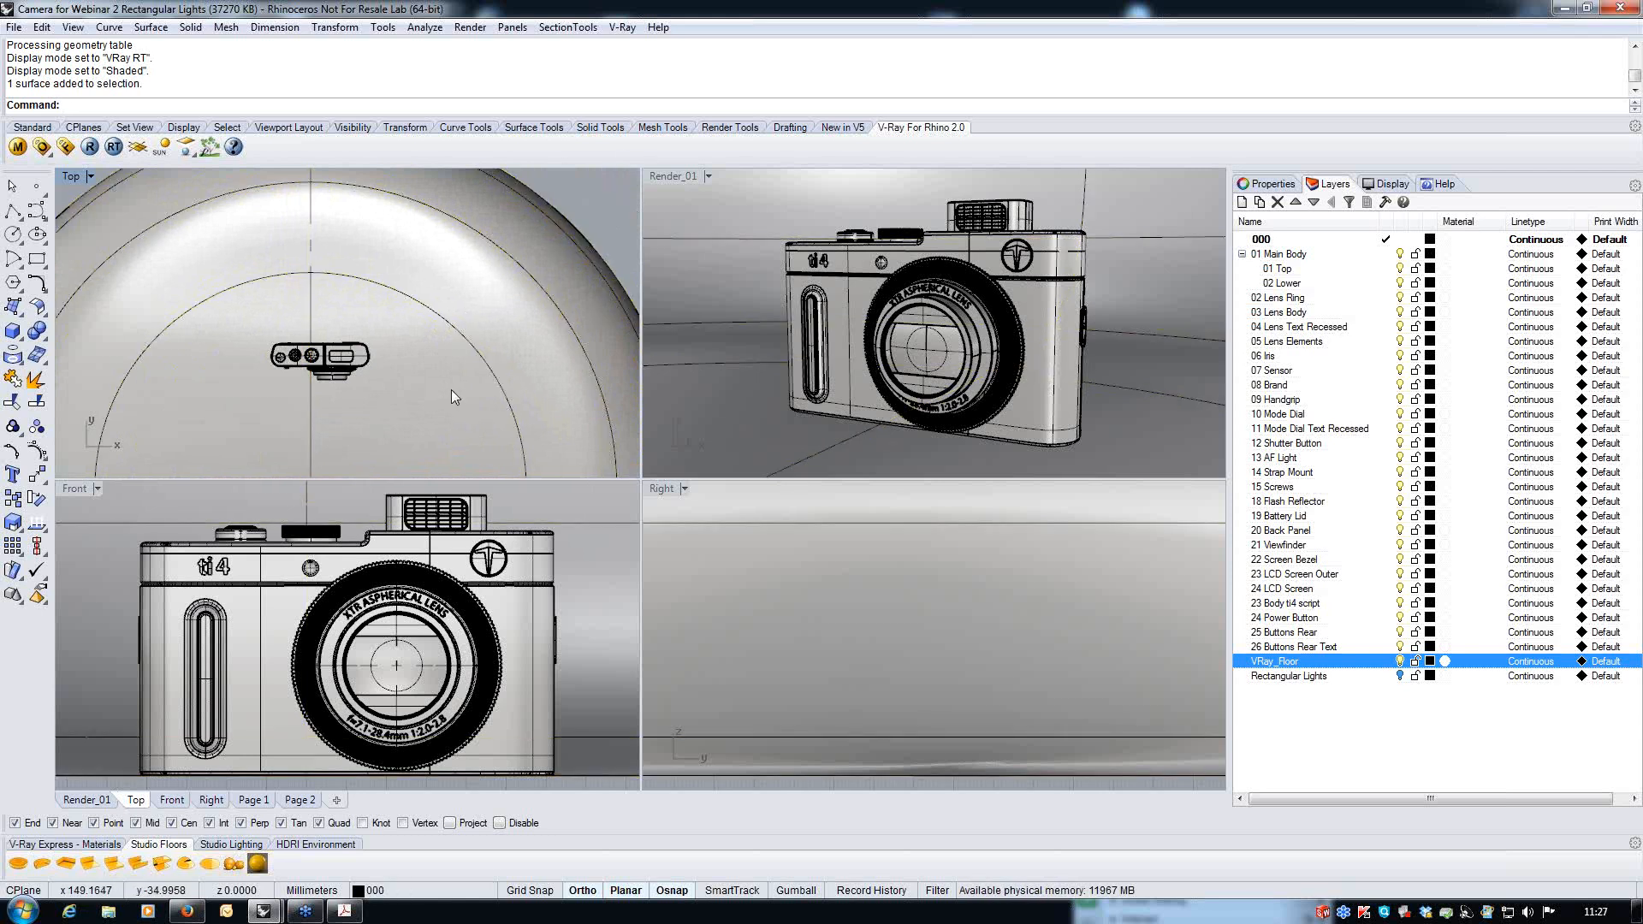
scroll(332, 401, up, 1)
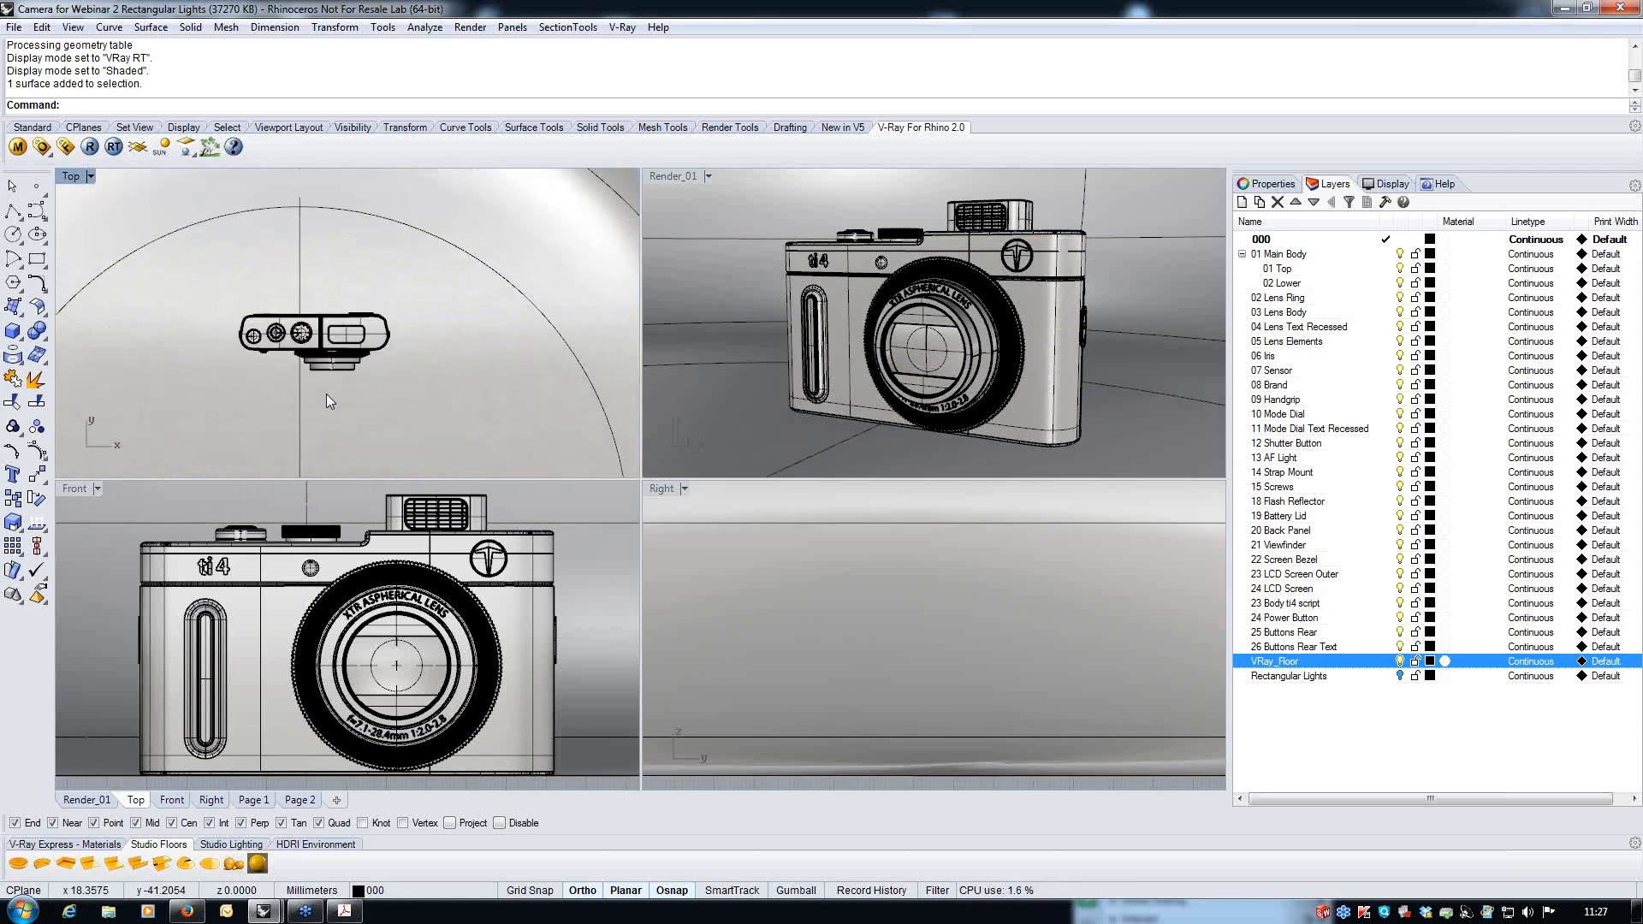
scroll(243, 363, up, 1)
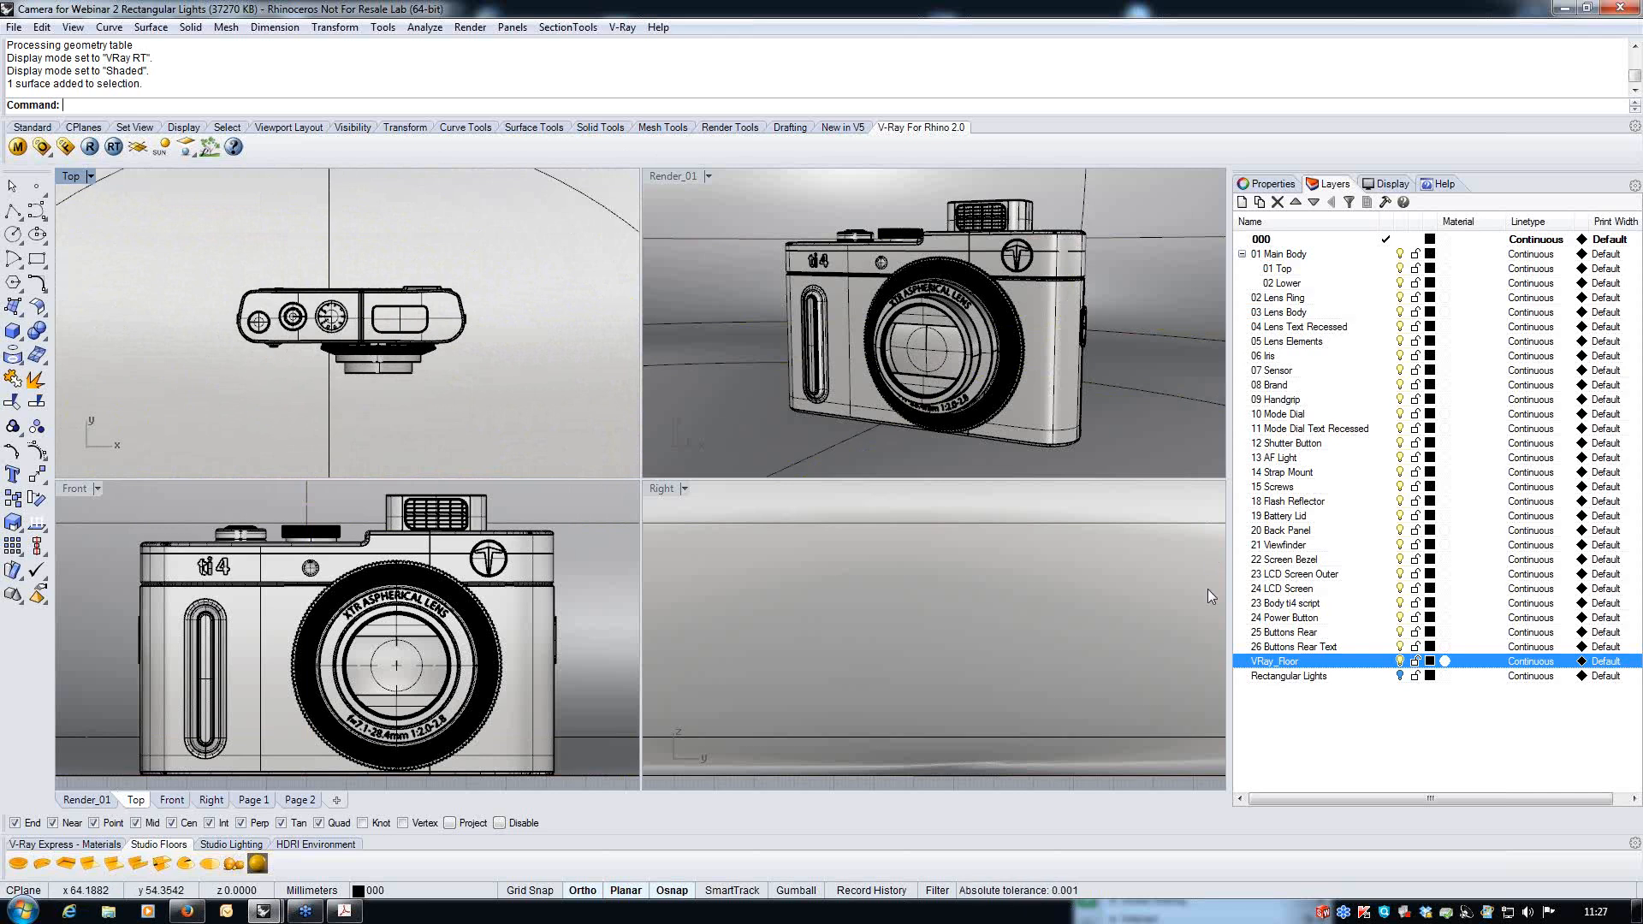
- Turn on the Rectangular Lights layer and display the Render_01 viewport in VRay RT mode, moving the progress window off the Top viewport
click(1400, 676)
click(1399, 676)
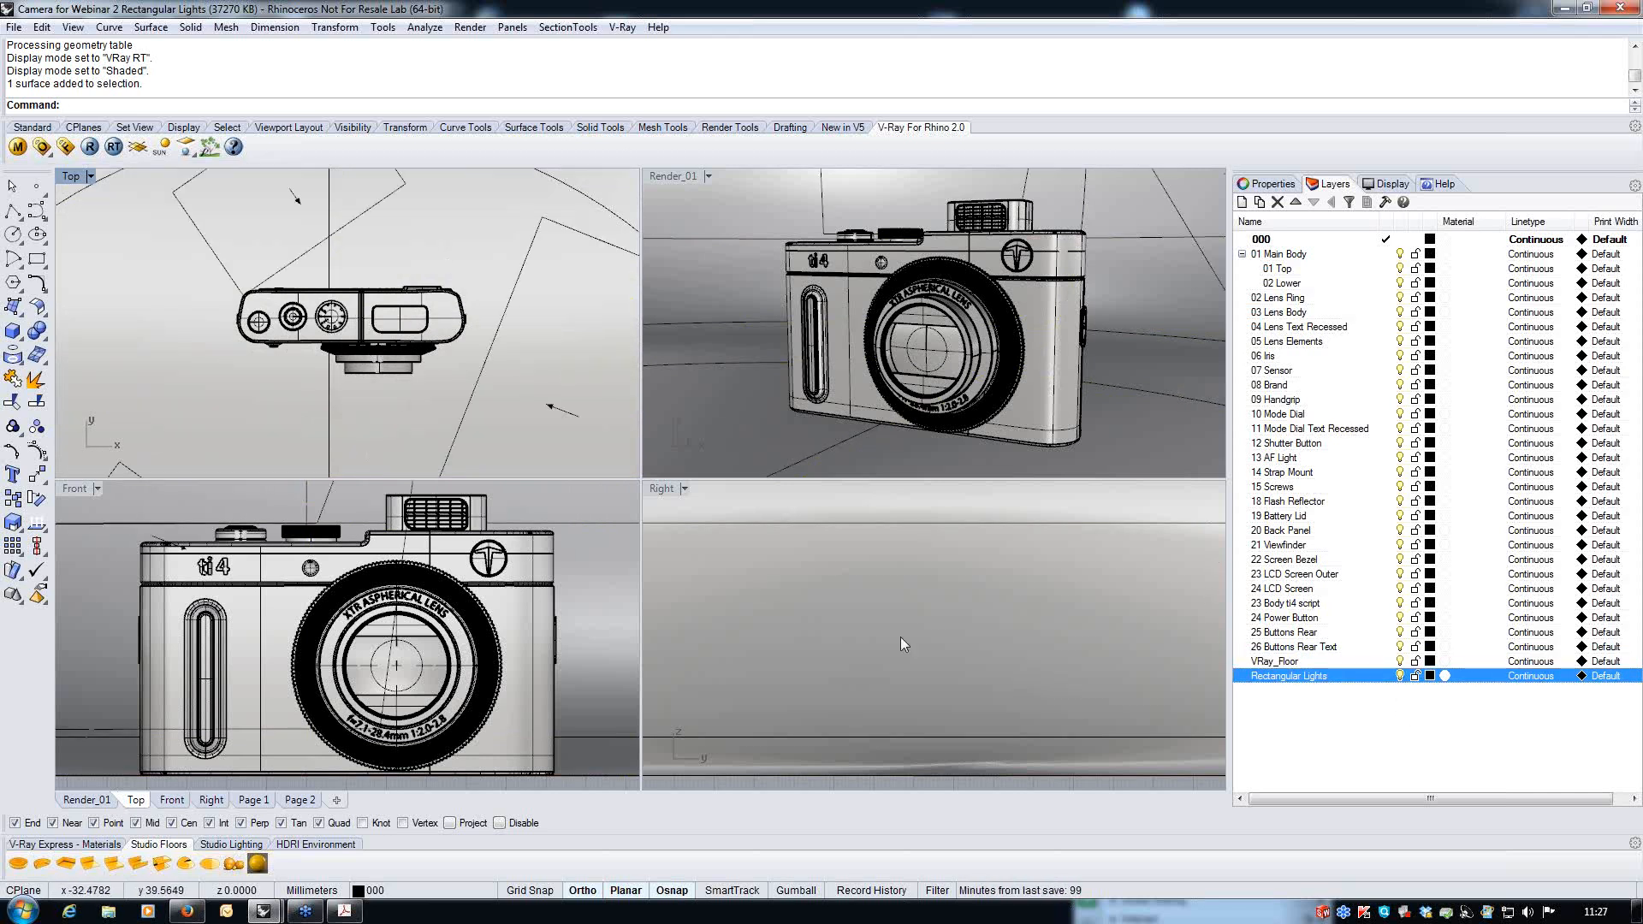
click(709, 176)
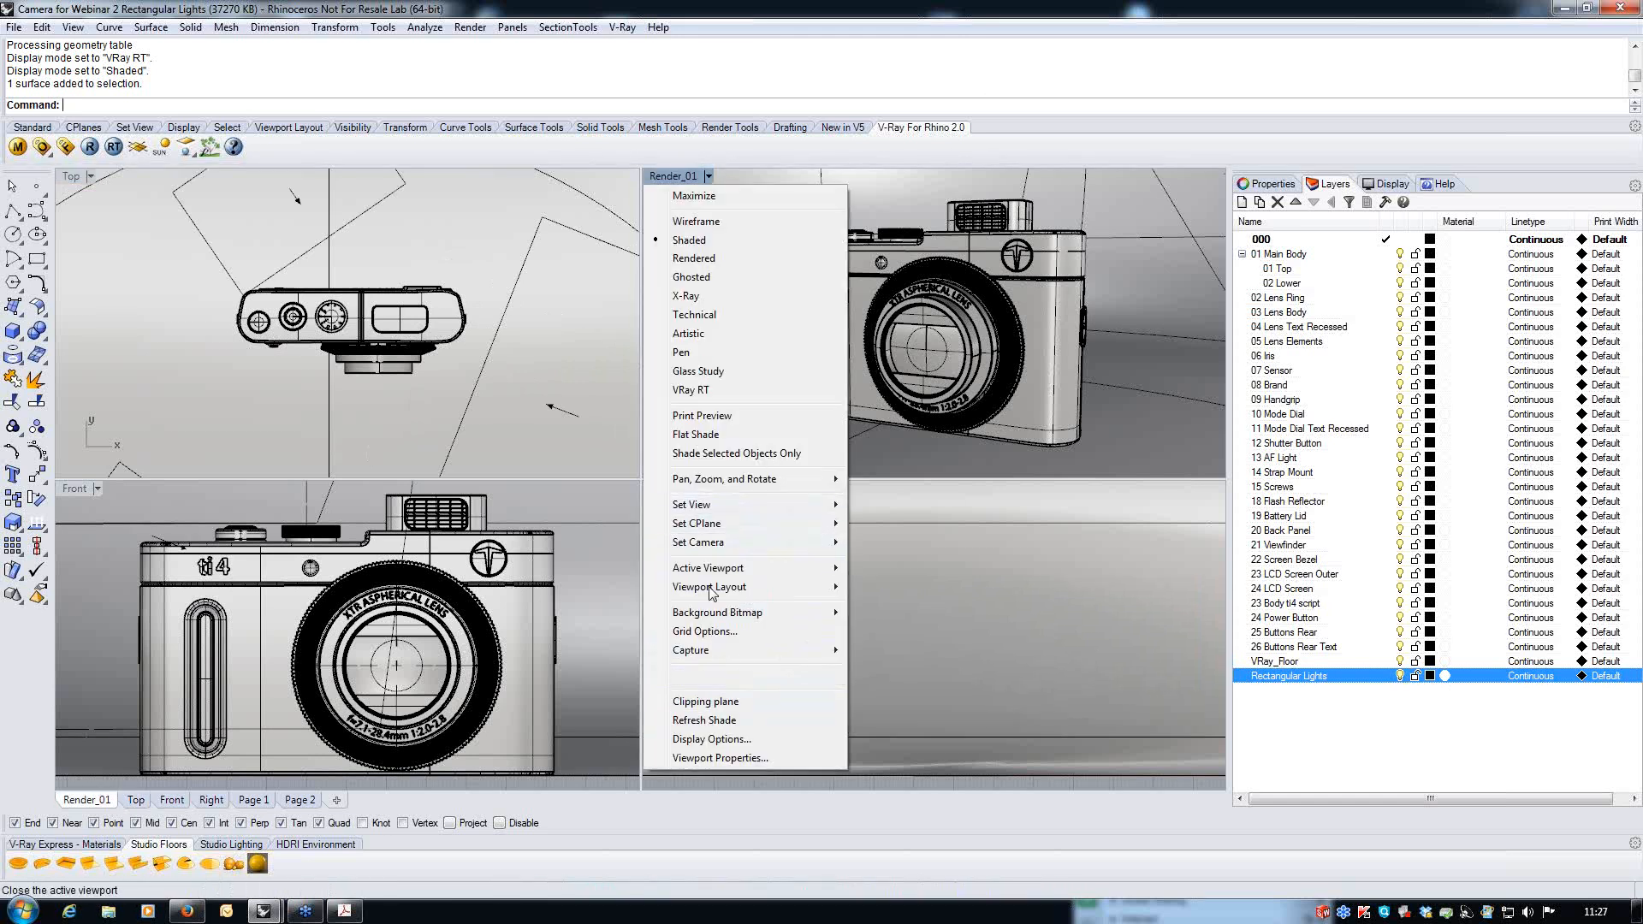
click(712, 390)
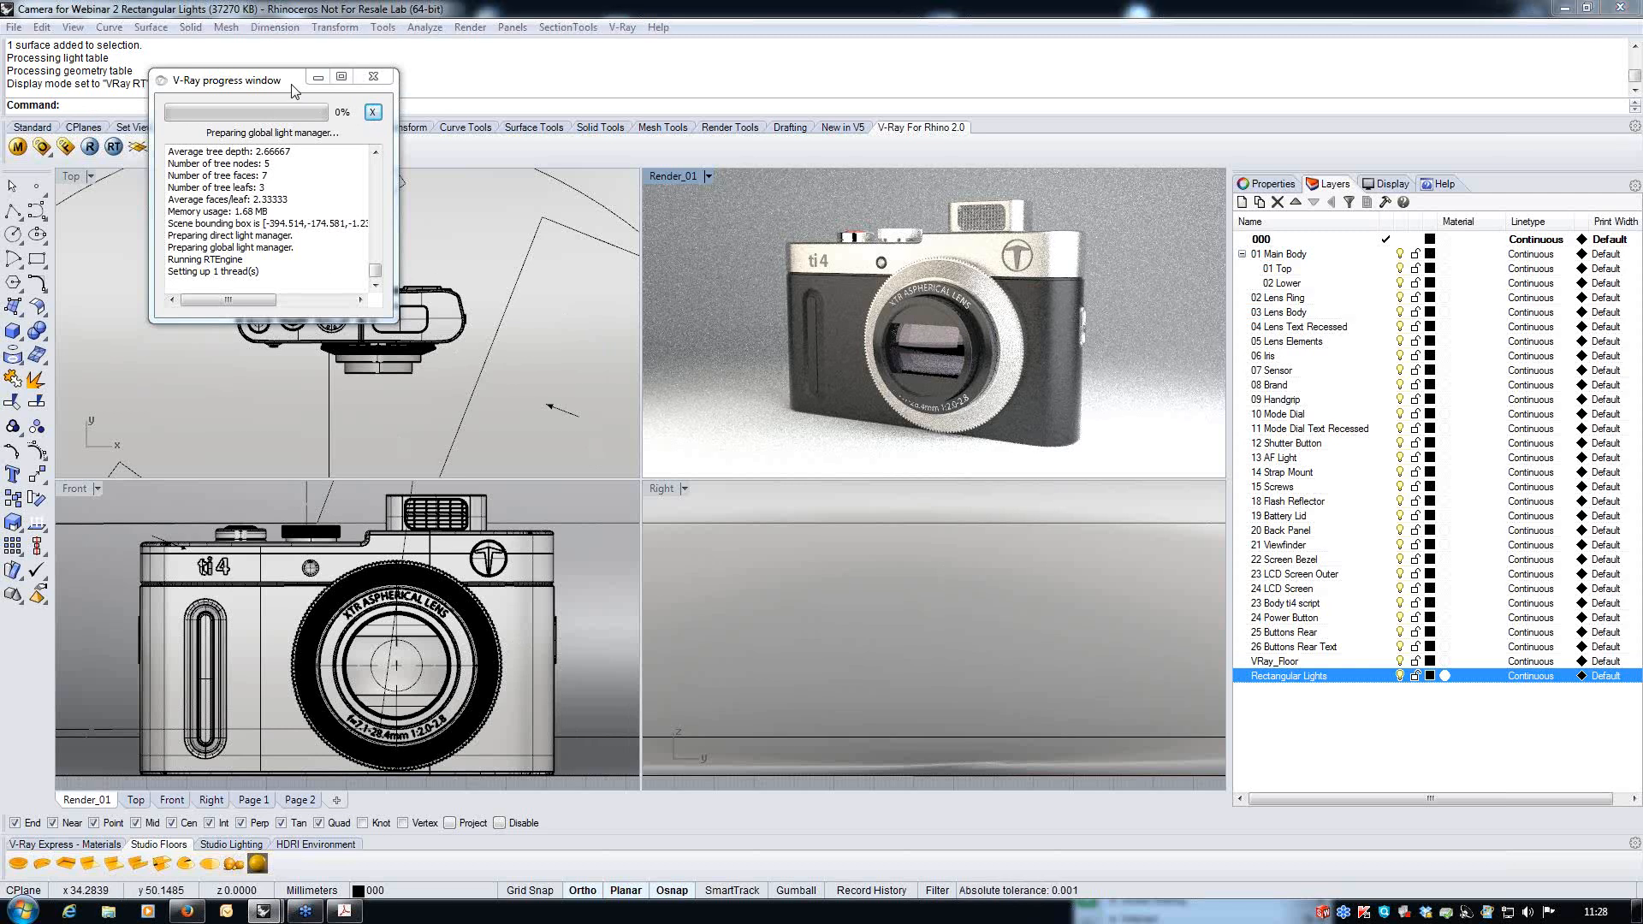
drag(293, 90, 229, 497)
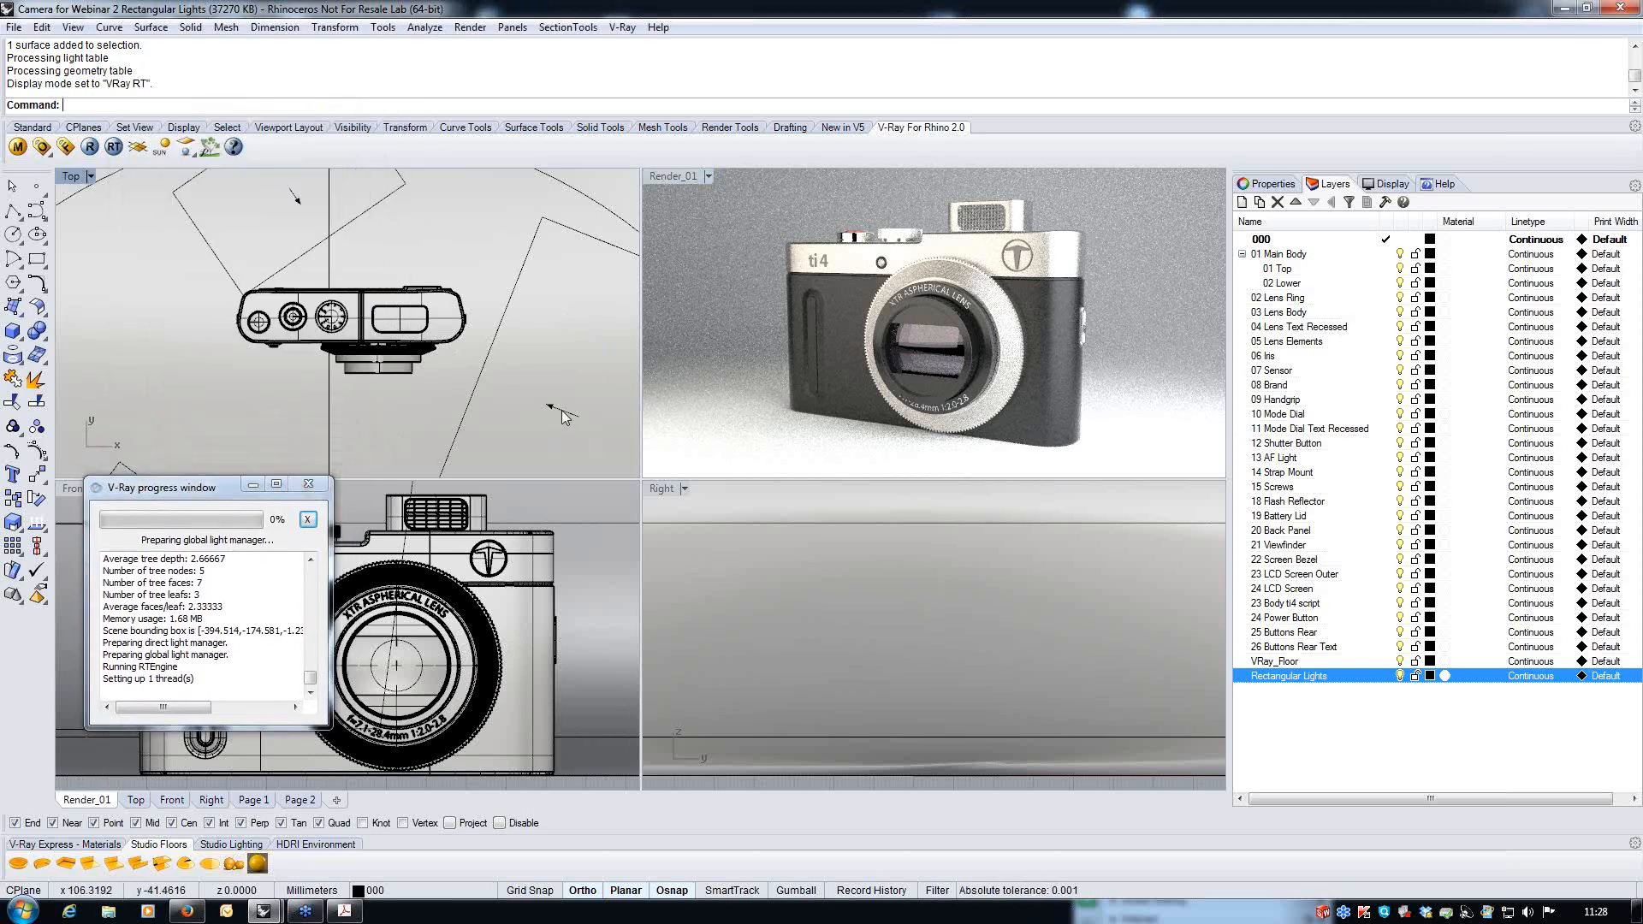
- Select the large rectangular light to the camera's right in the Top viewport and show its V-Ray light properties
click(561, 410)
scroll(412, 308, down, 5)
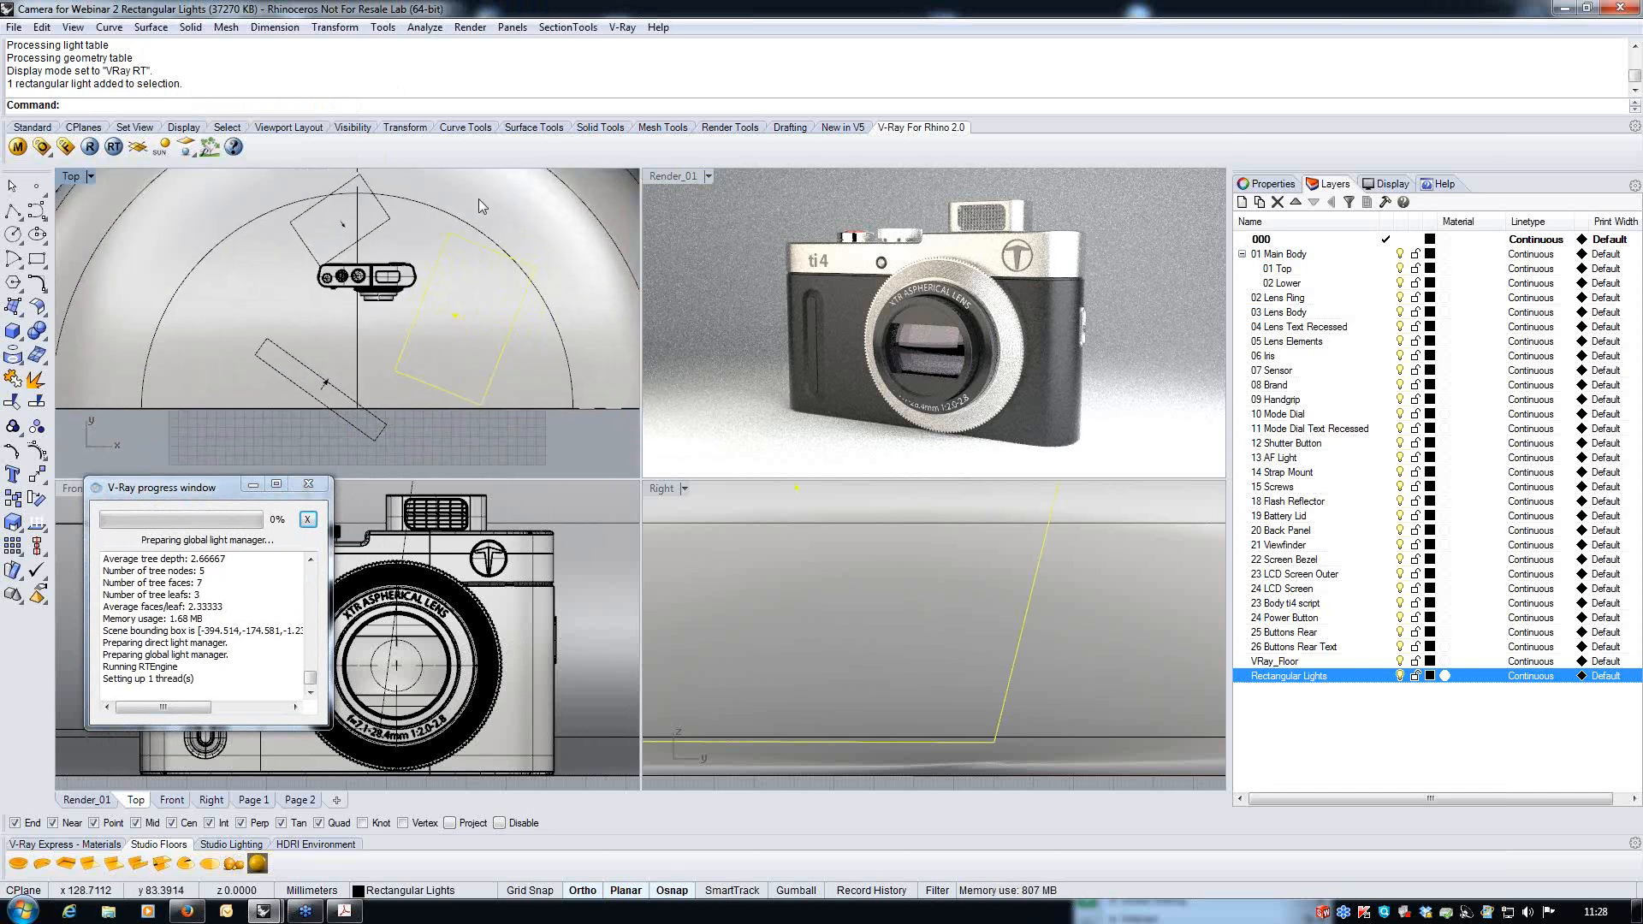
scroll(478, 202, up, 2)
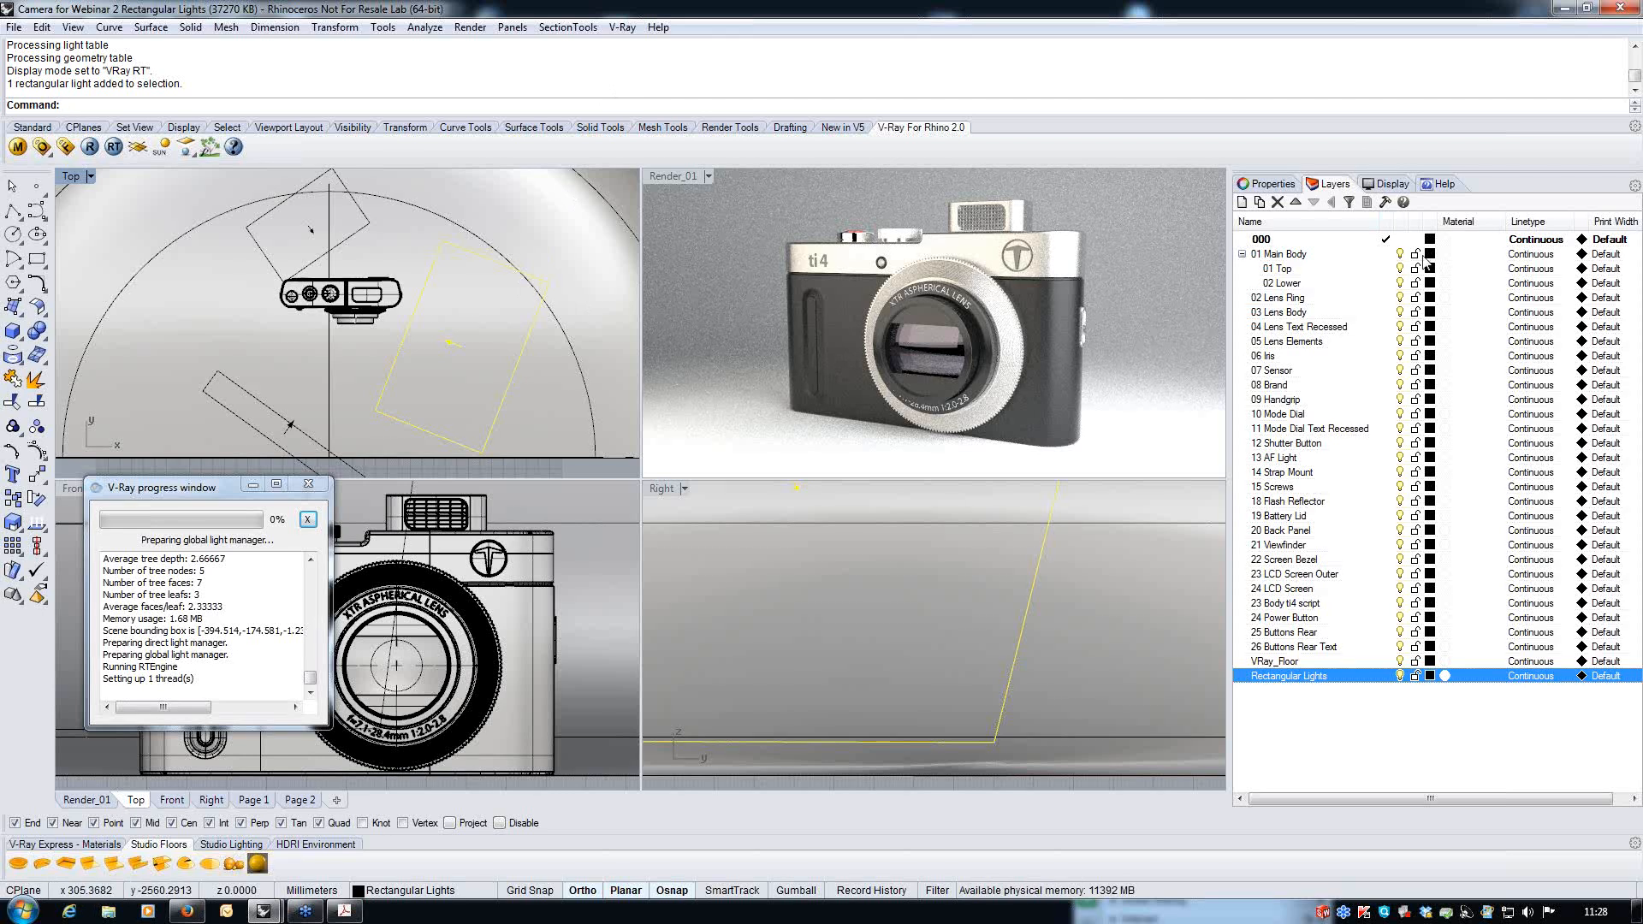
click(1283, 184)
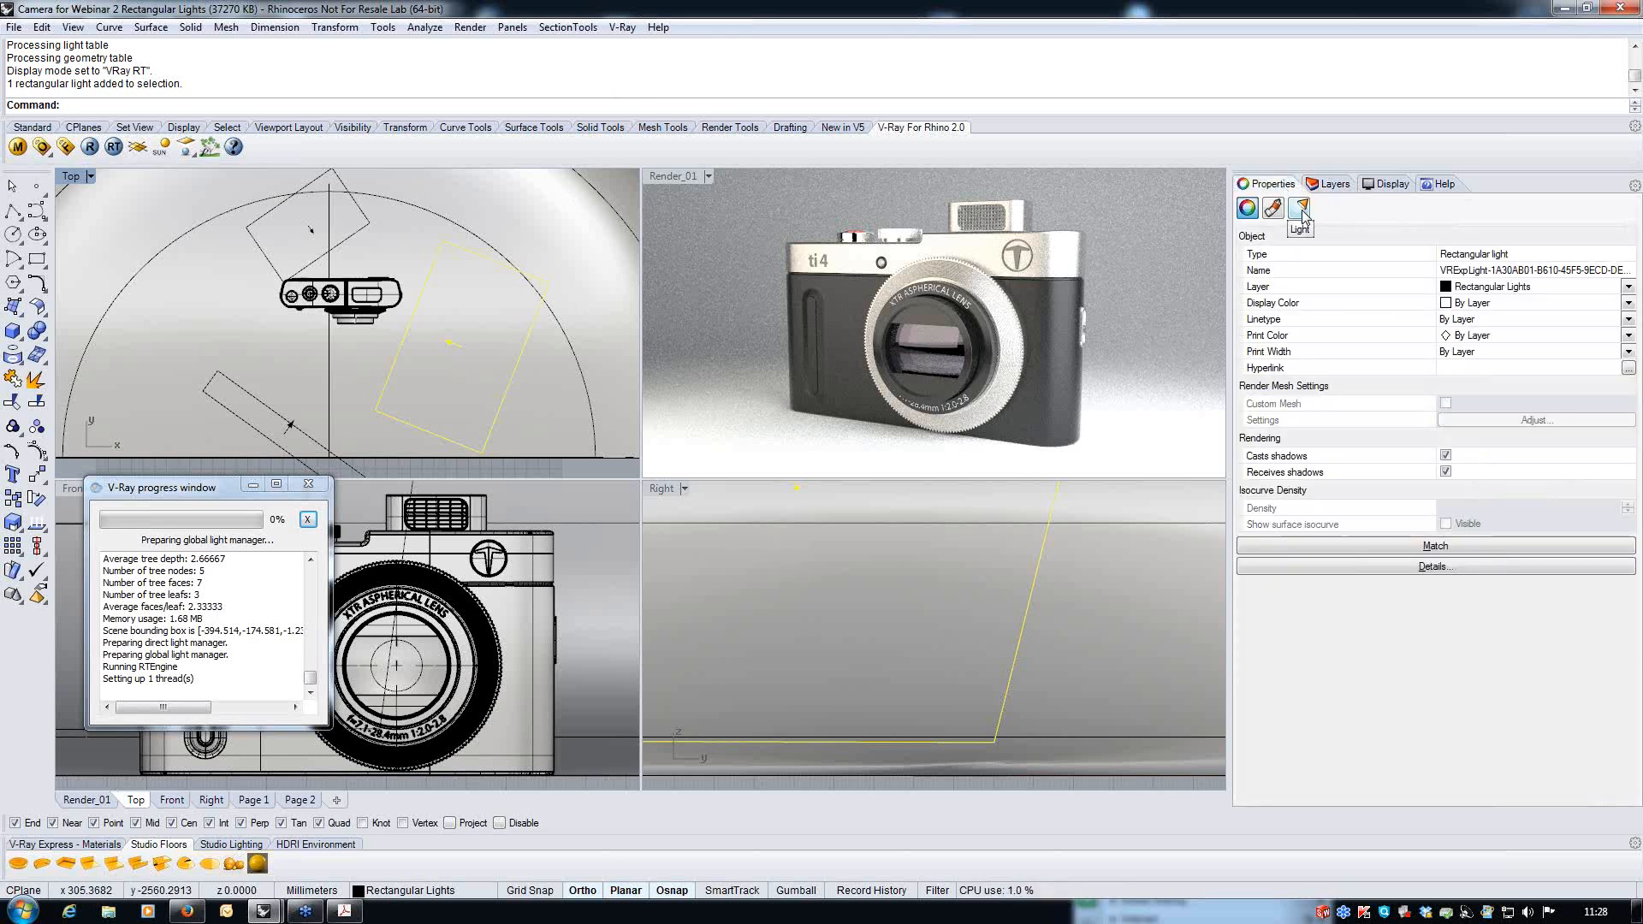
click(1301, 208)
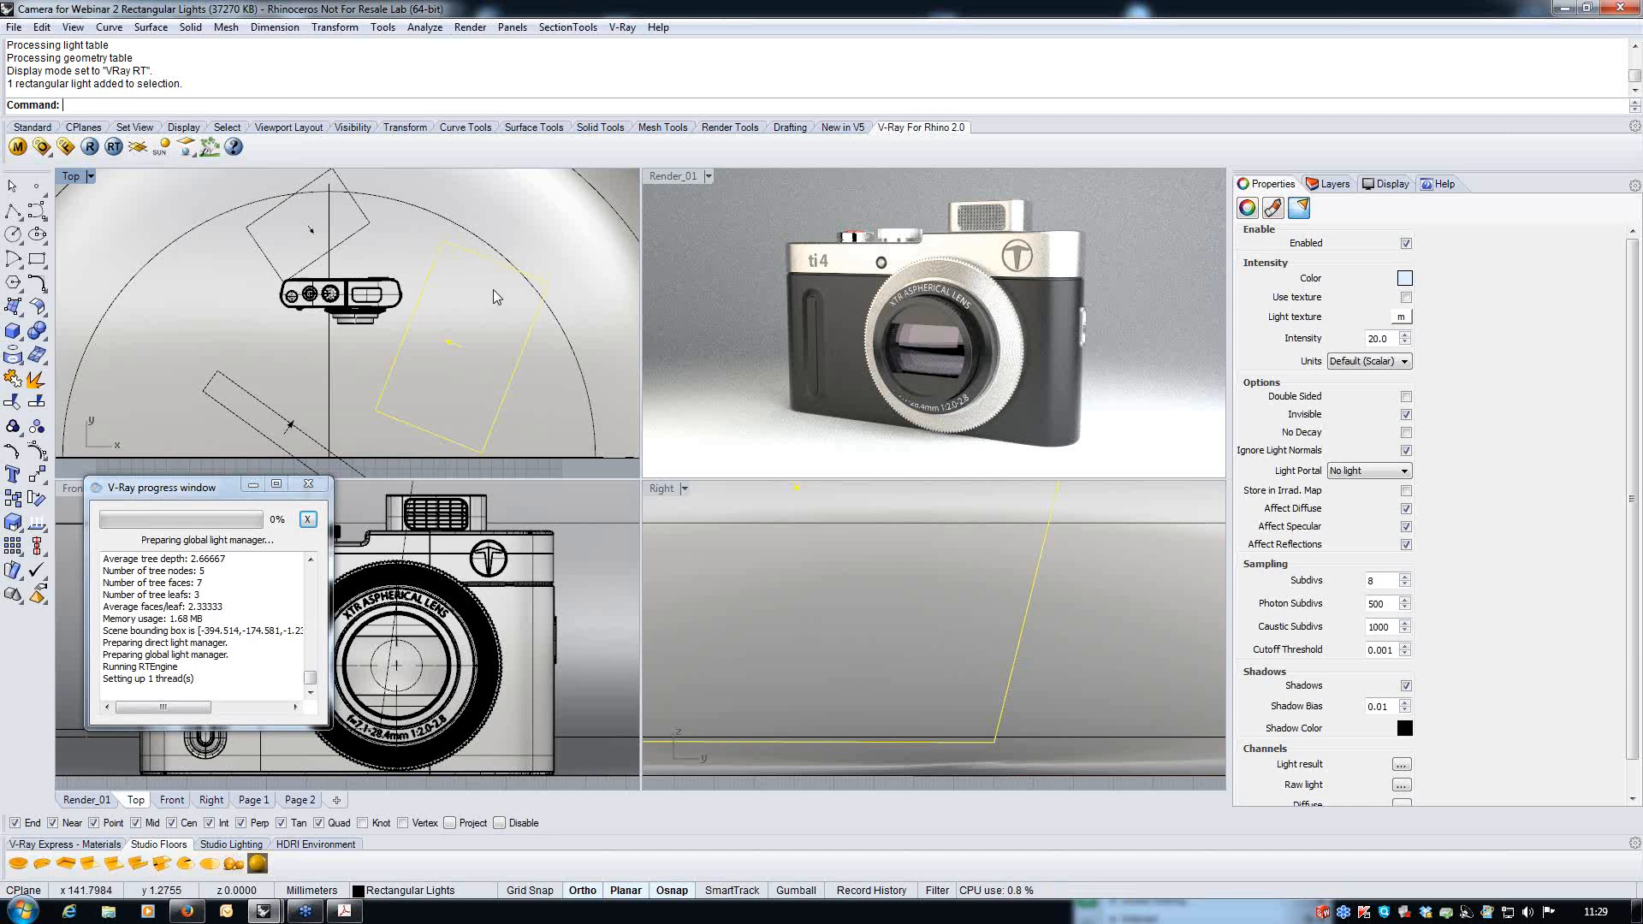
- Scale the selected rectangular light in 3-D about its centre to about half its size, using its corner as the reference
right_drag(494, 297, 469, 279)
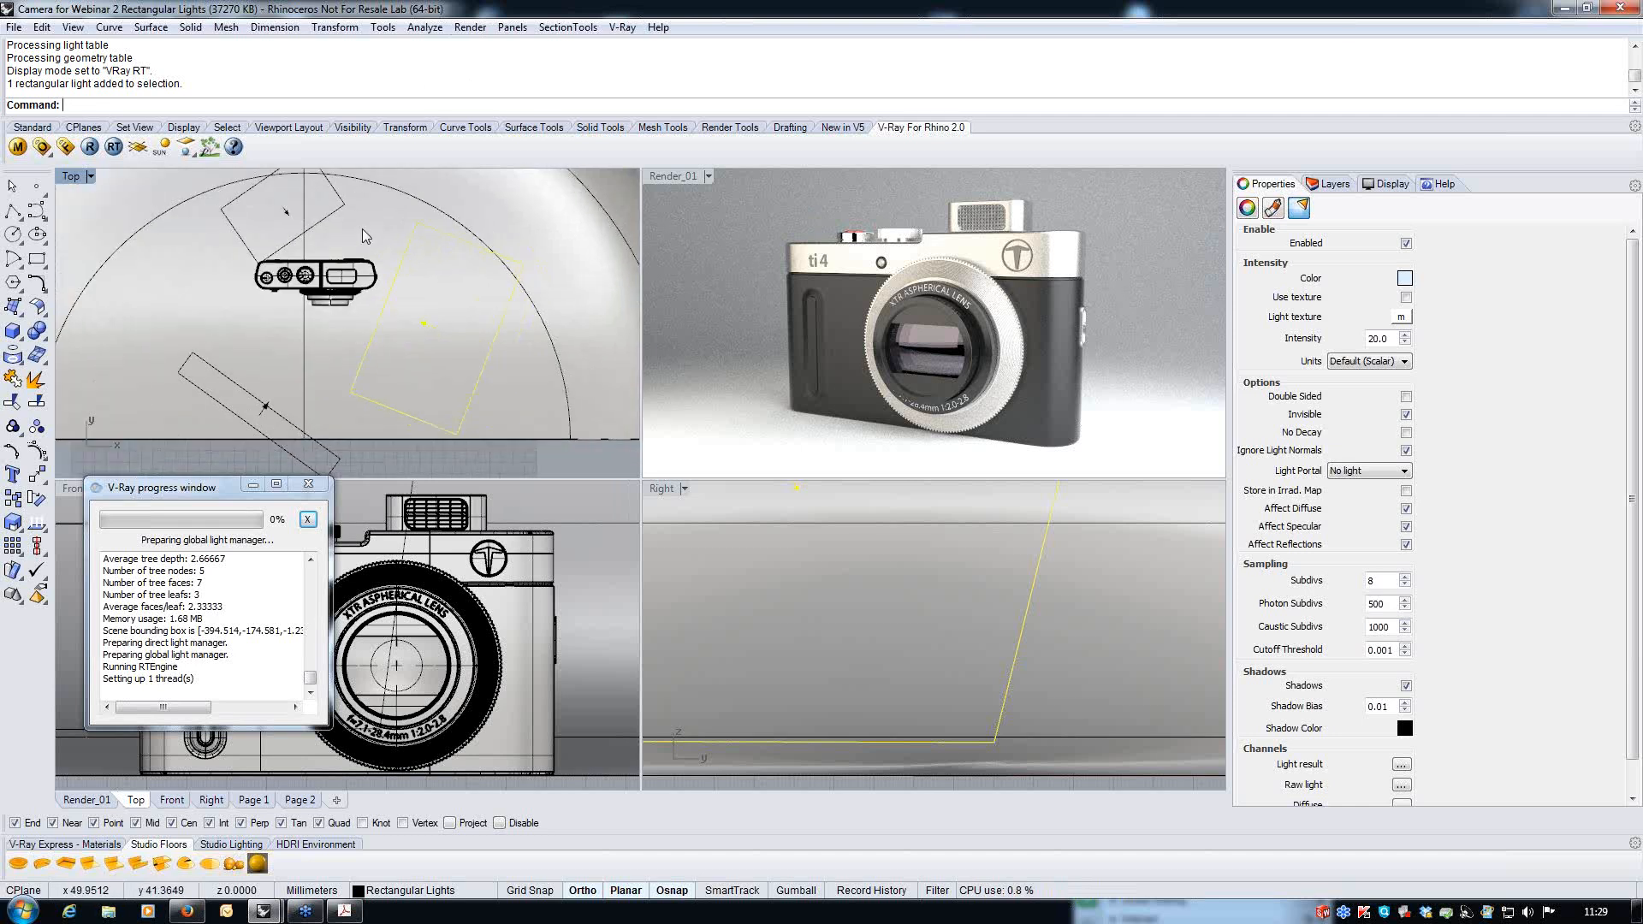
click(335, 28)
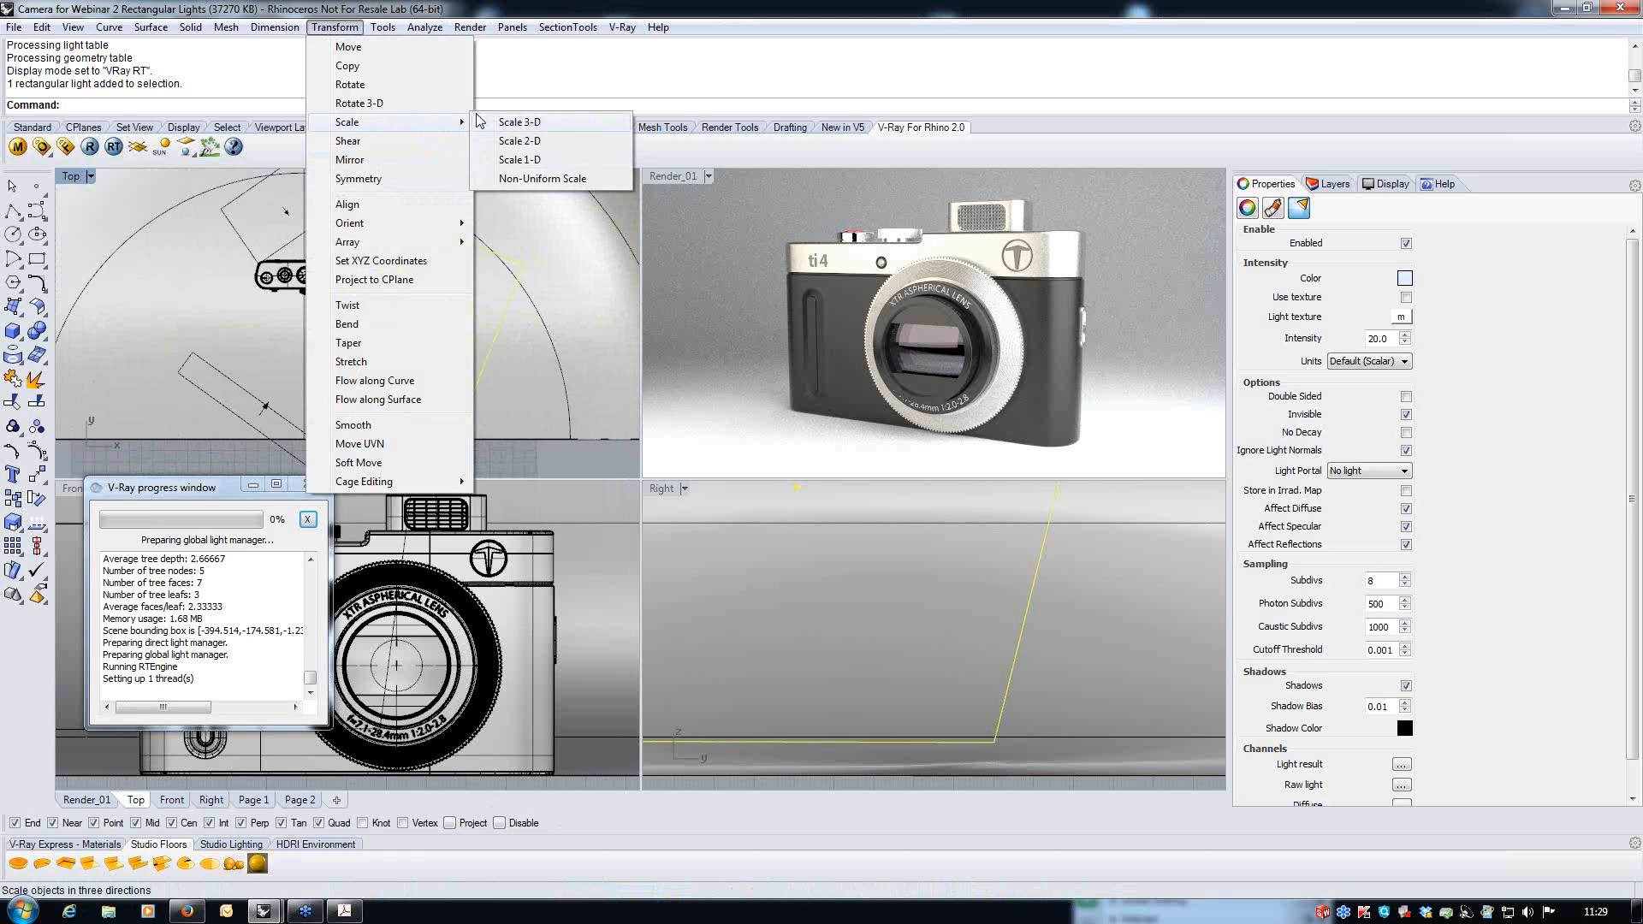
click(506, 123)
click(437, 328)
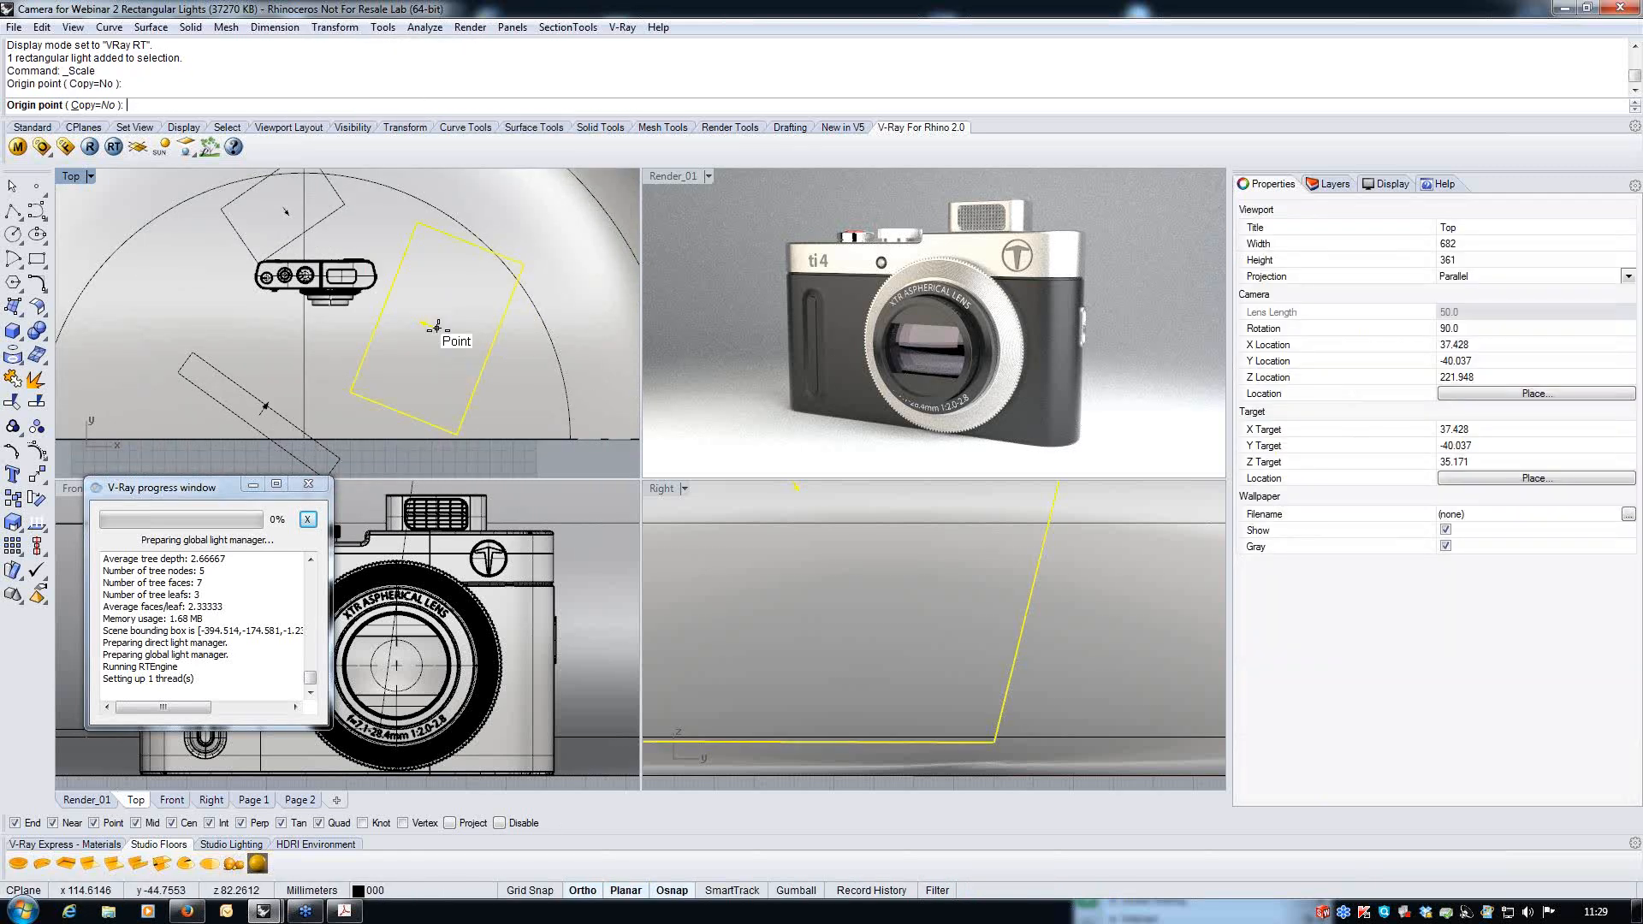
click(351, 392)
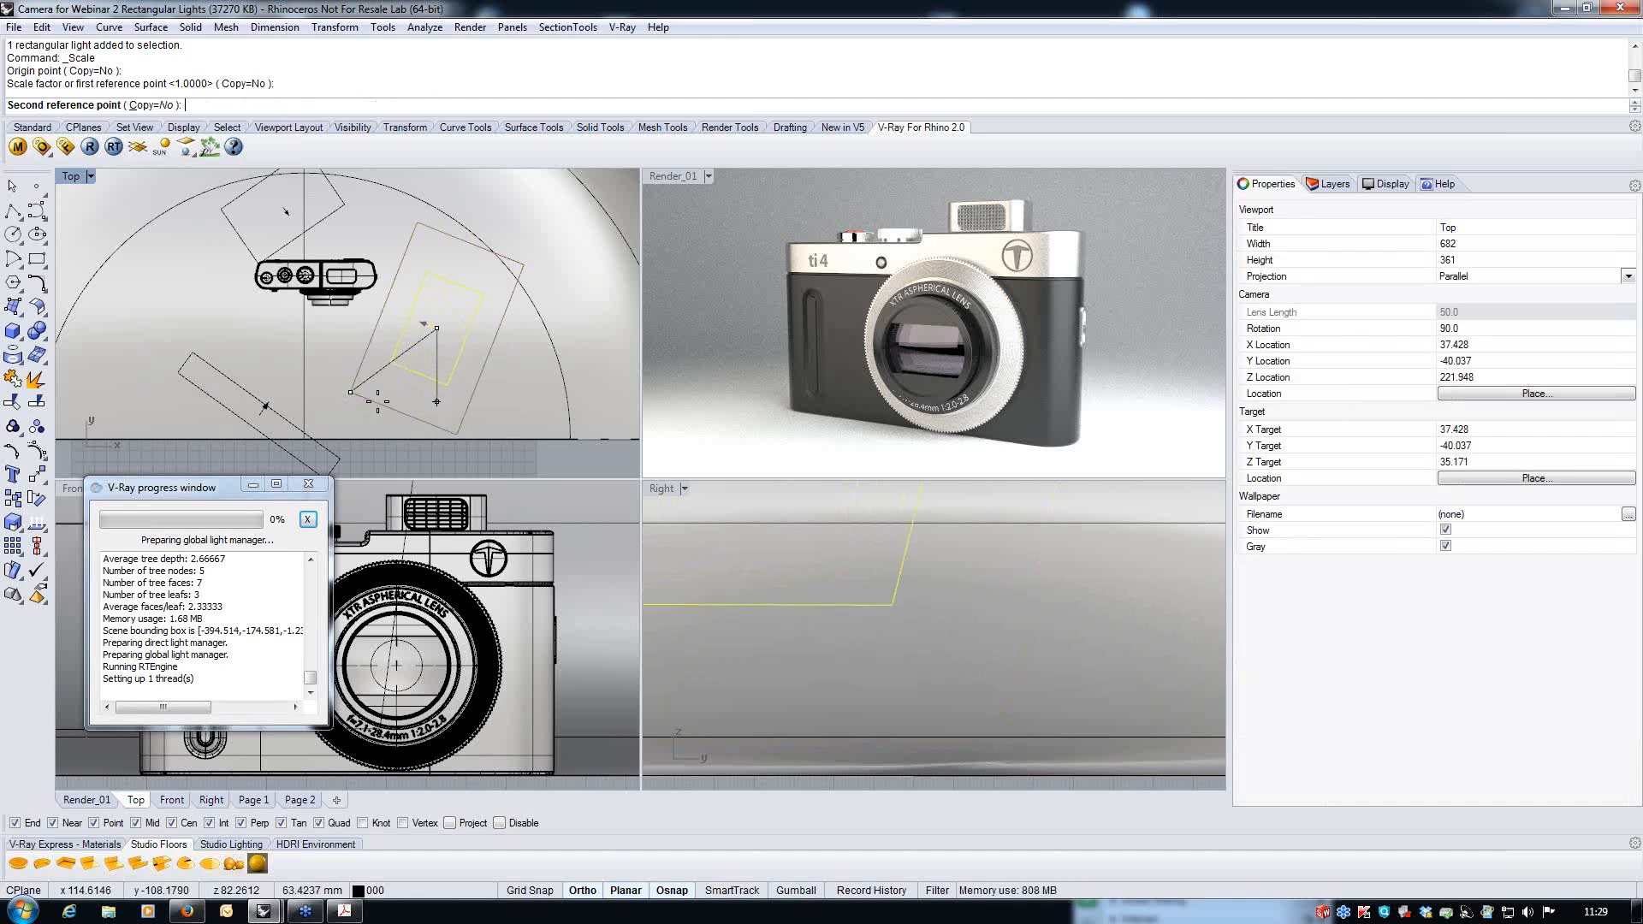
click(378, 402)
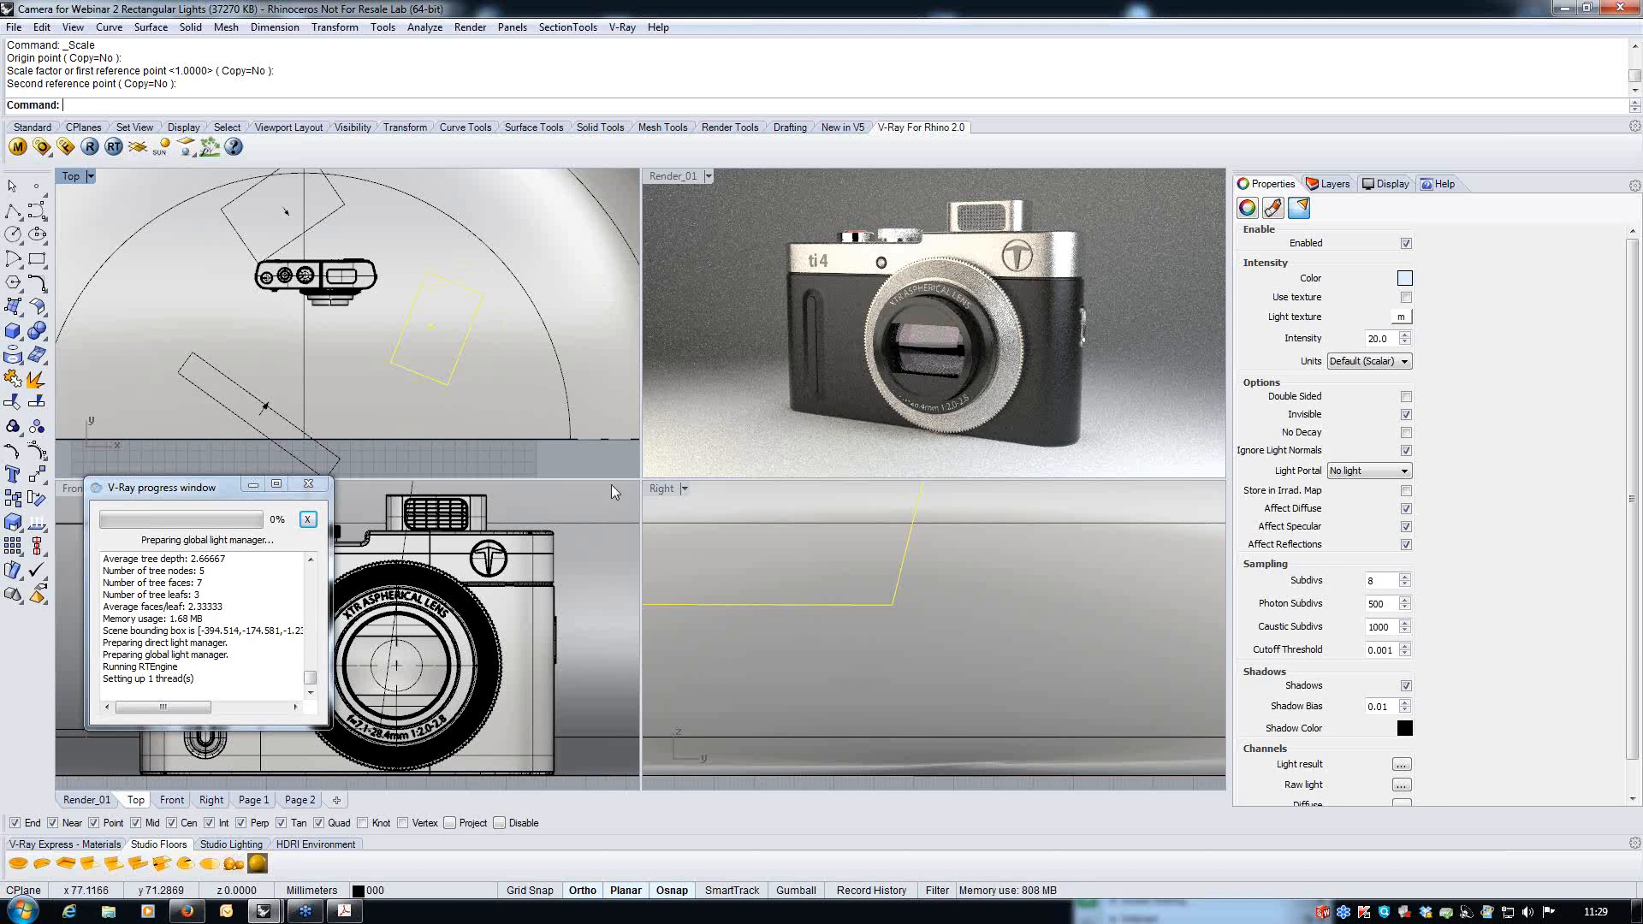
- Select the long rectangular light in front of the camera in the Top viewport and make its colour a paler warm white
click(347, 465)
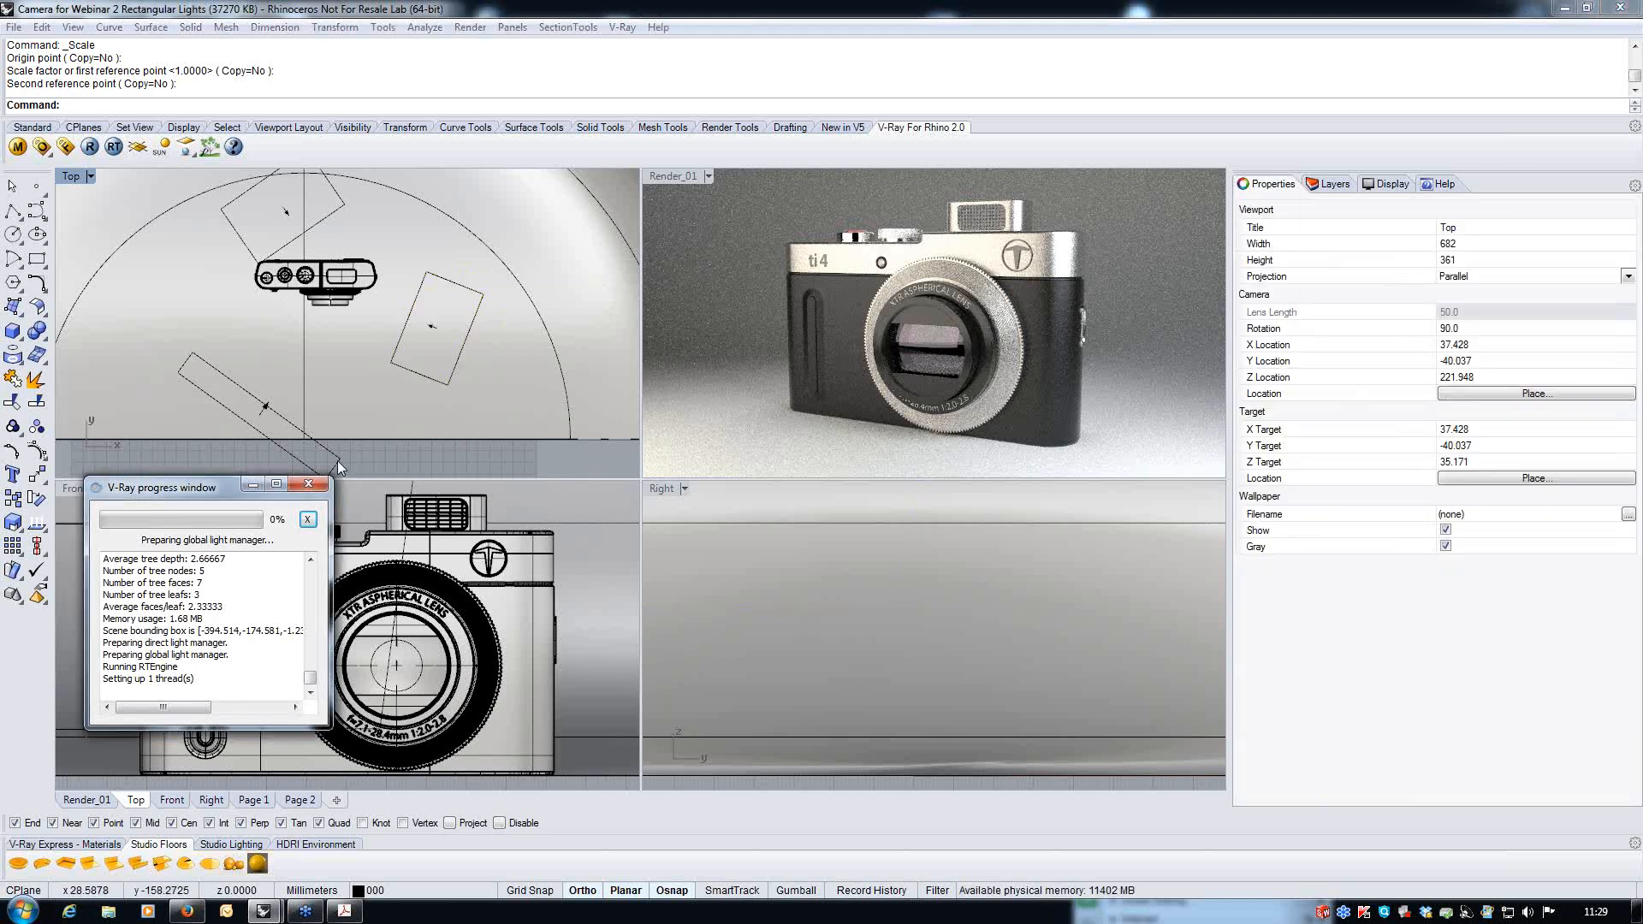
click(337, 460)
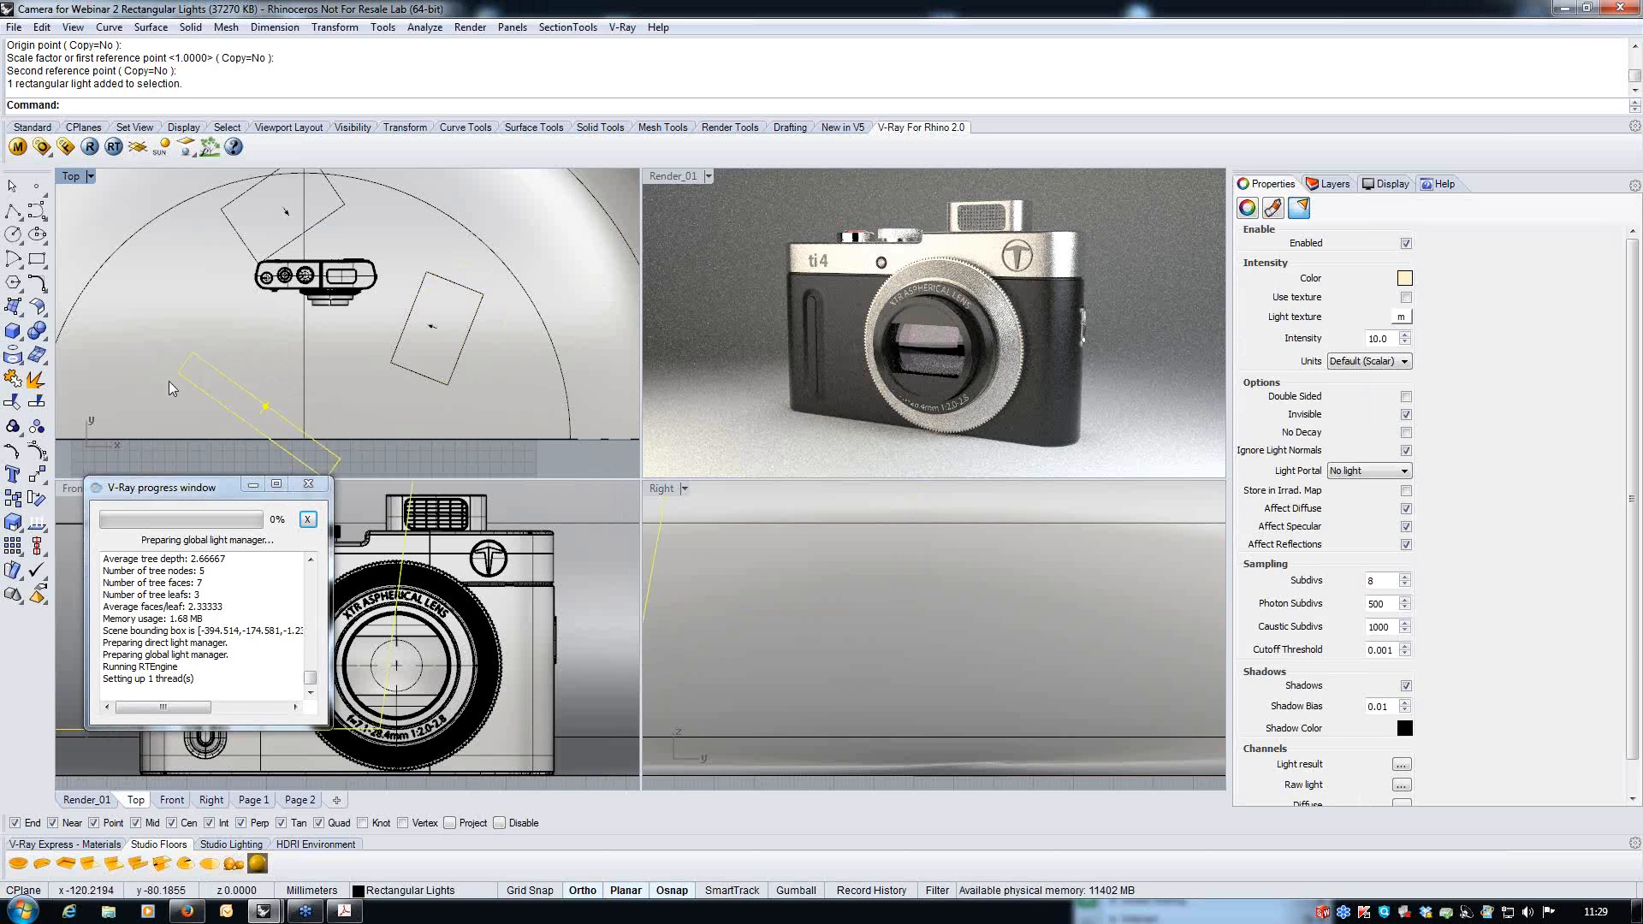
click(1404, 279)
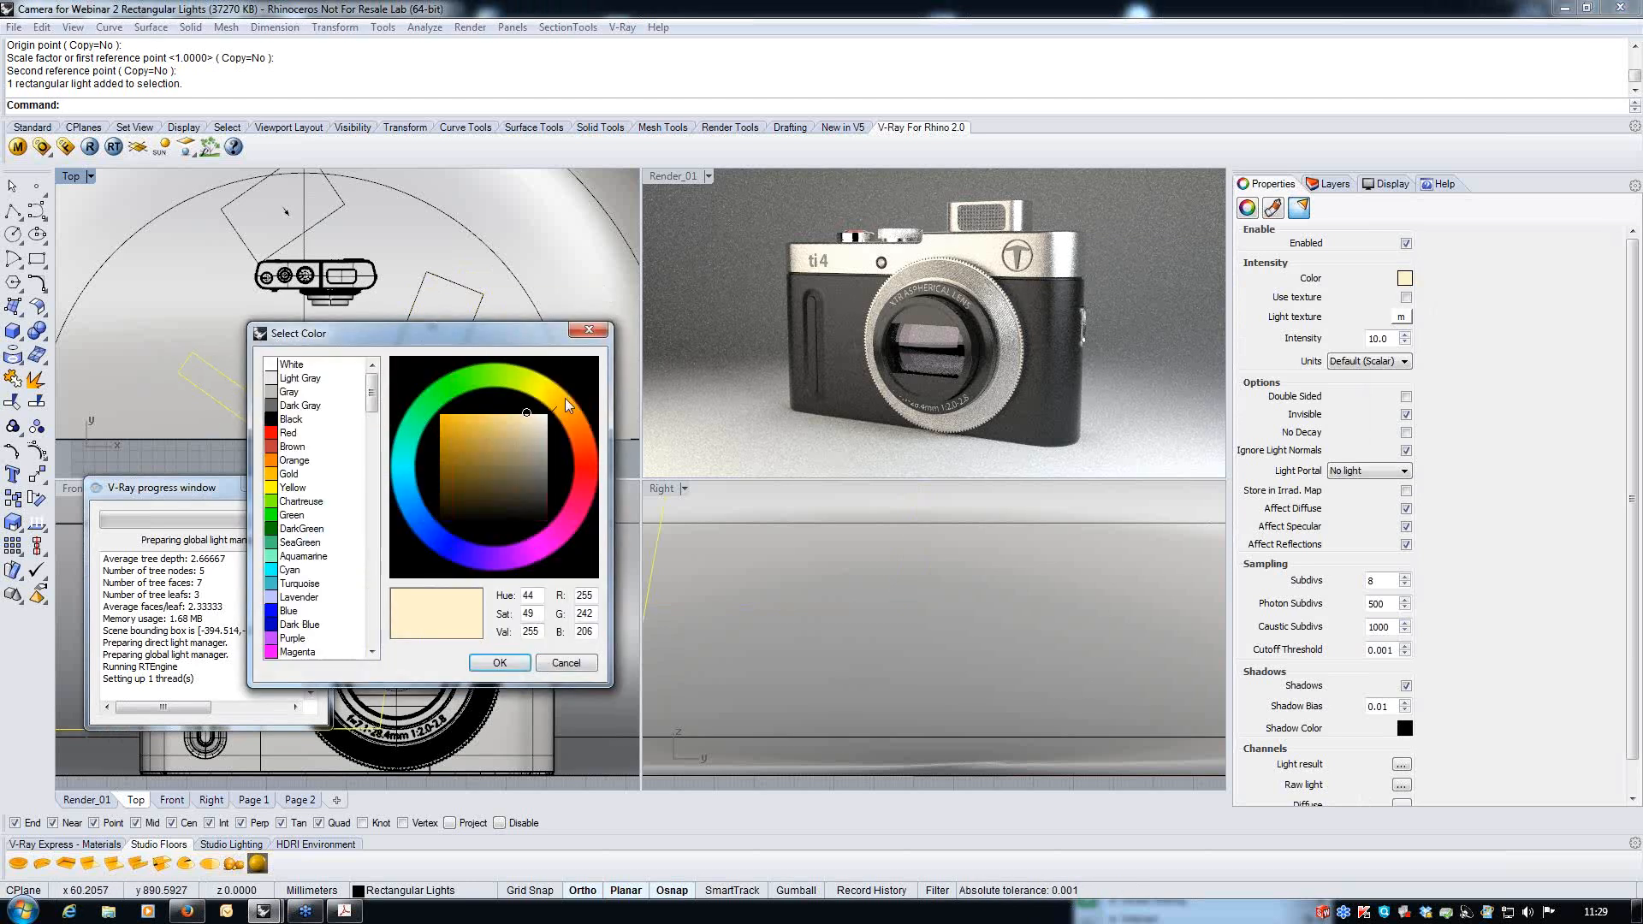
drag(526, 418, 533, 415)
click(499, 662)
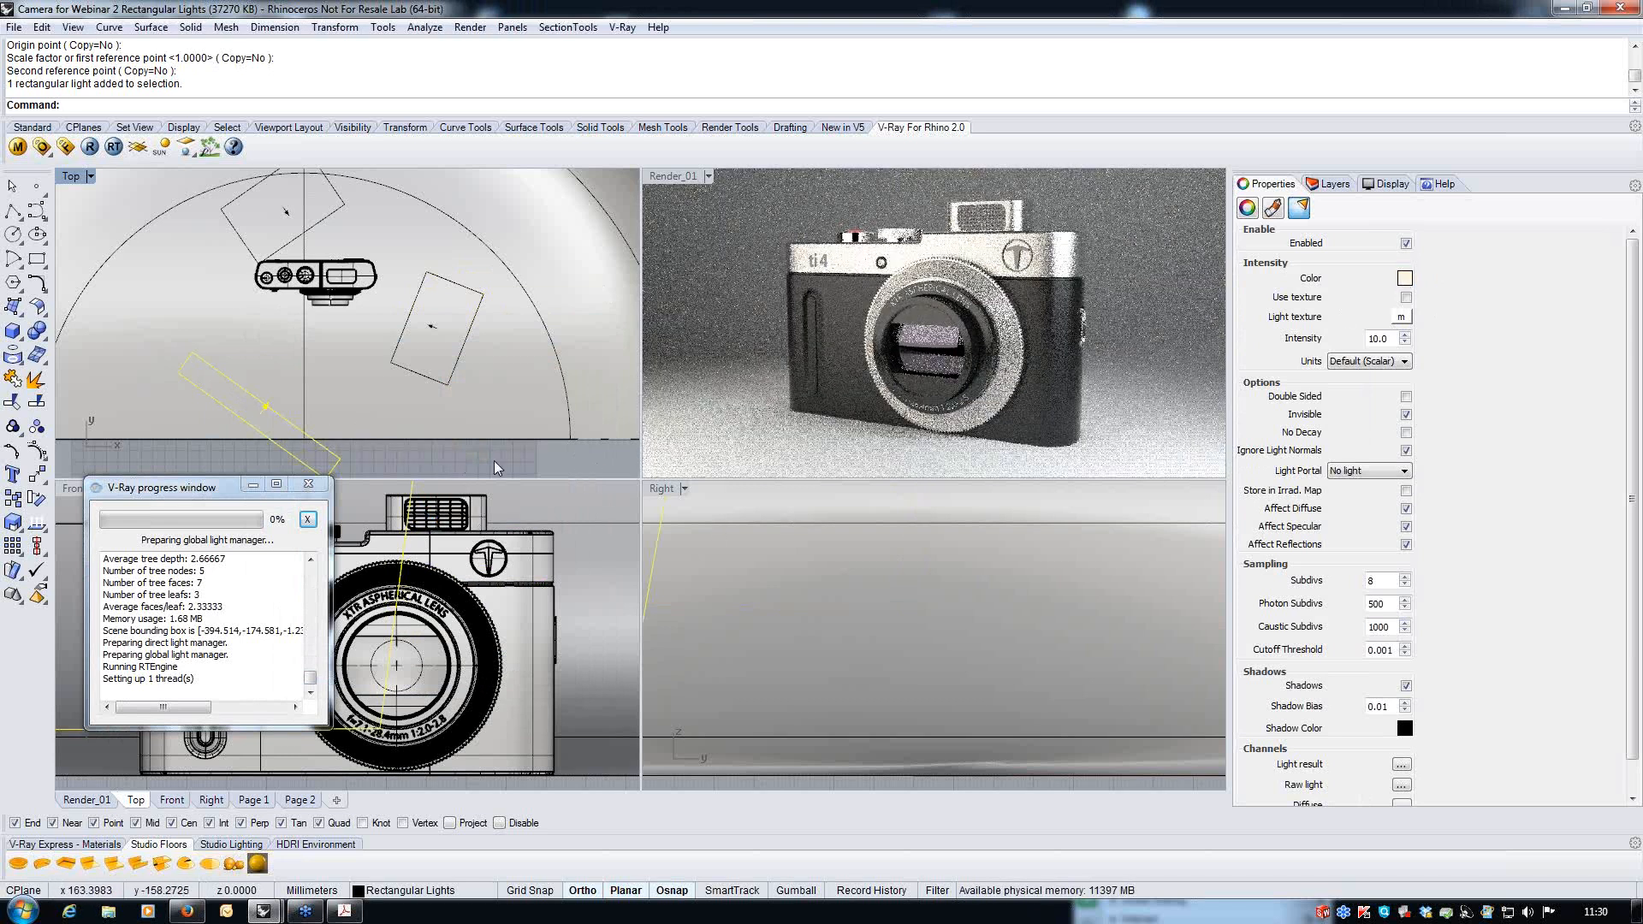
key(Escape)
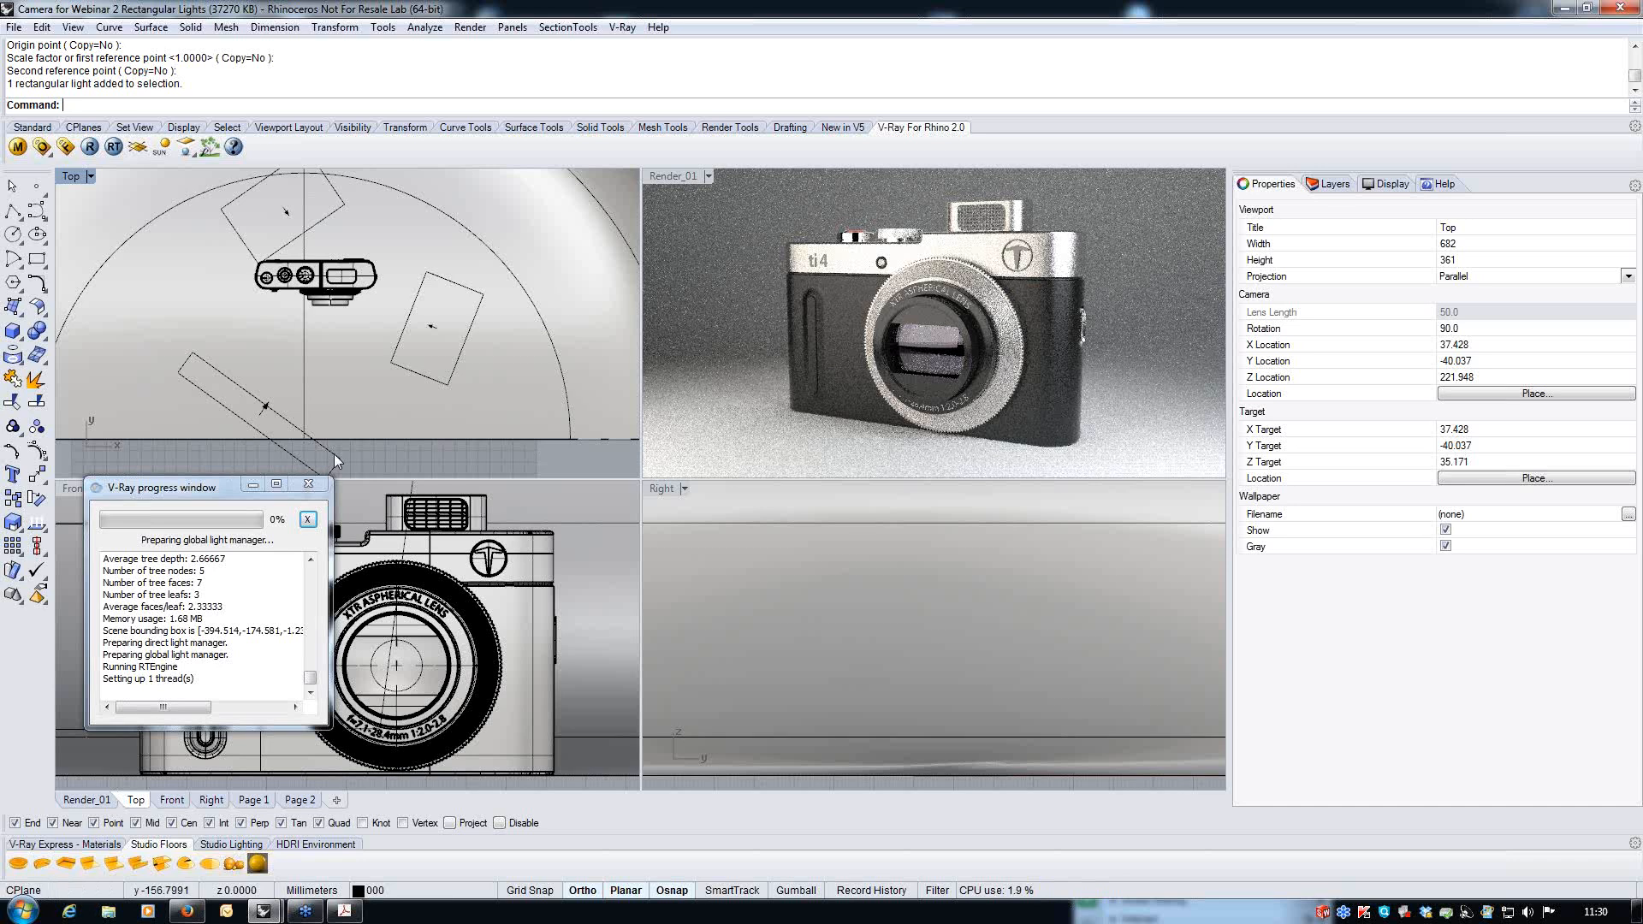
- Examine the V-Ray properties of each of the three rectangular lights in turn, comparing their colours and intensities
click(335, 453)
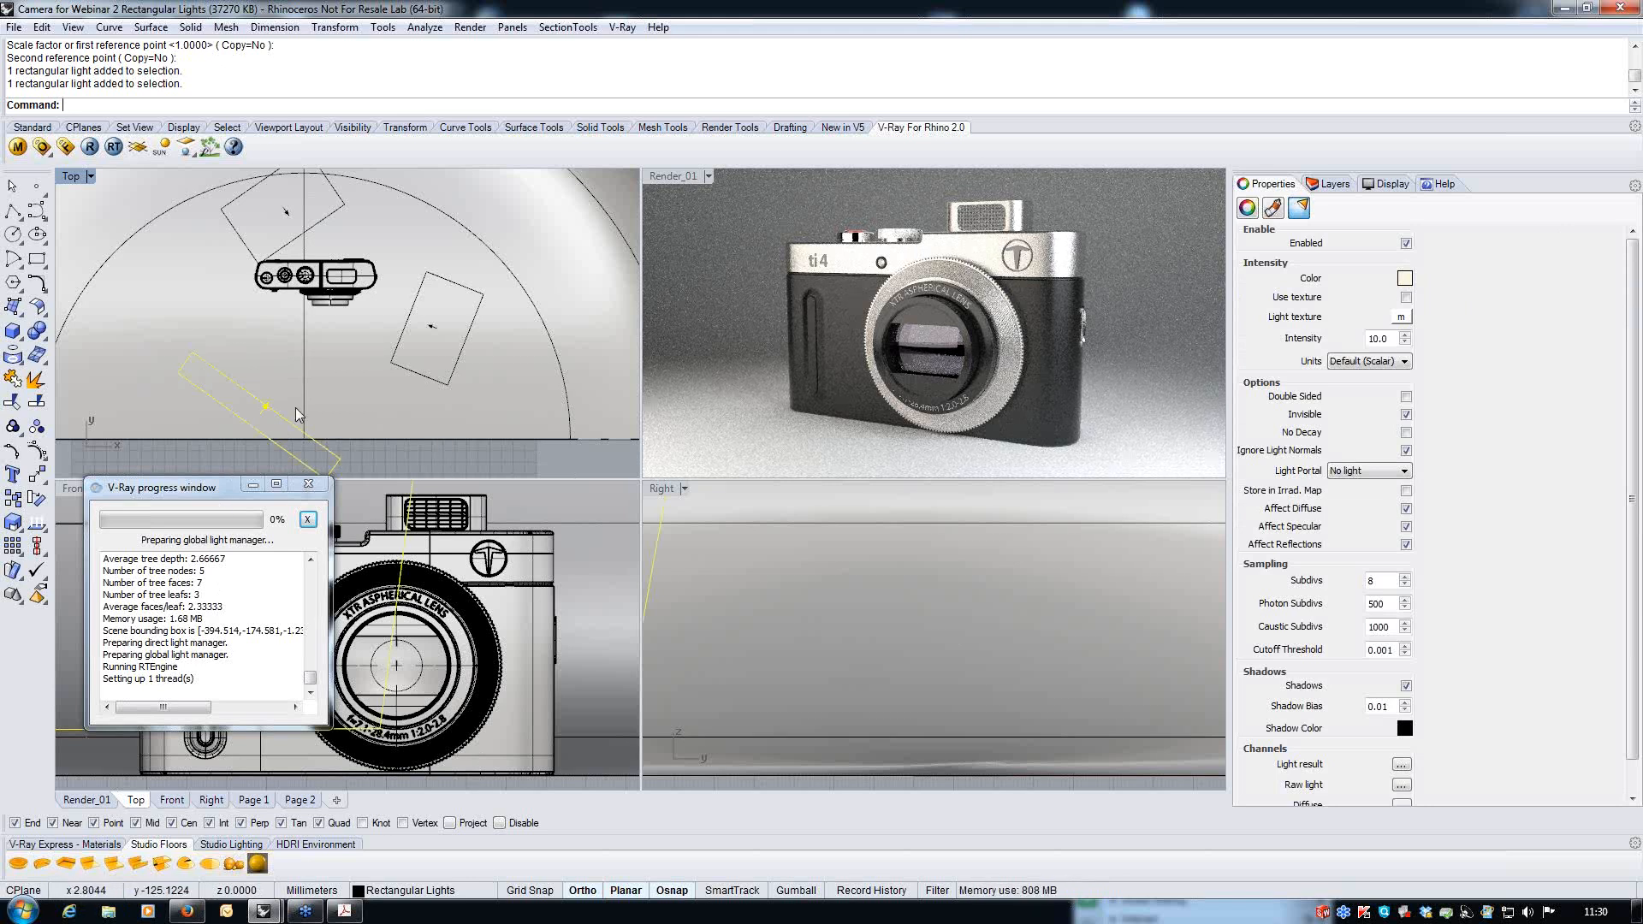
click(457, 365)
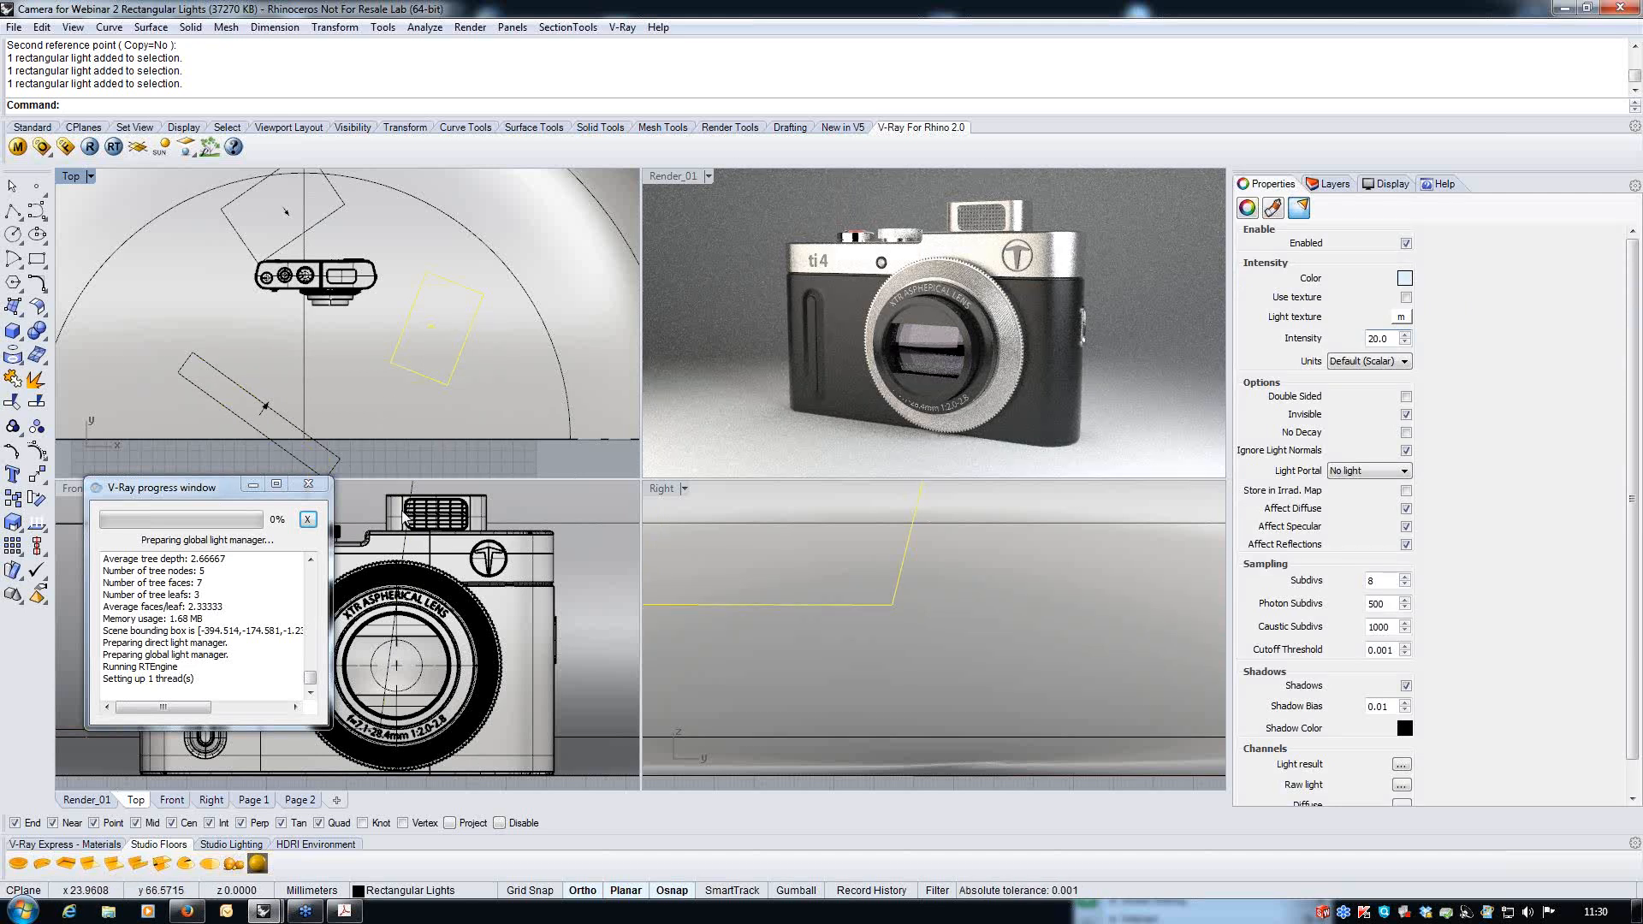
click(332, 224)
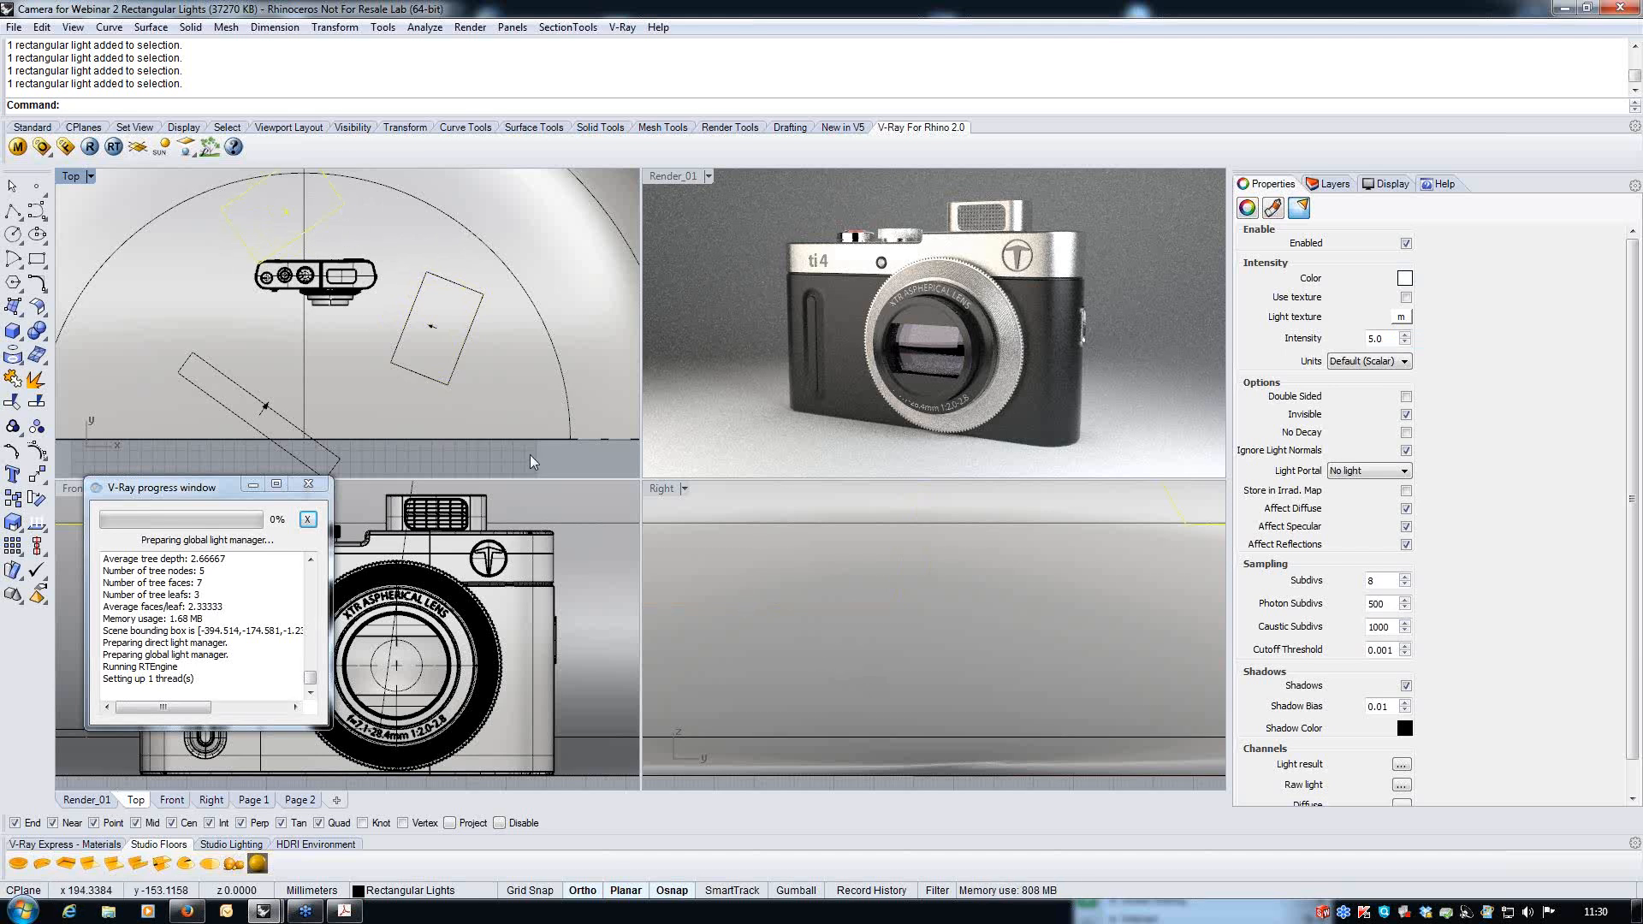
key(Escape)
scroll(372, 328, down, 1)
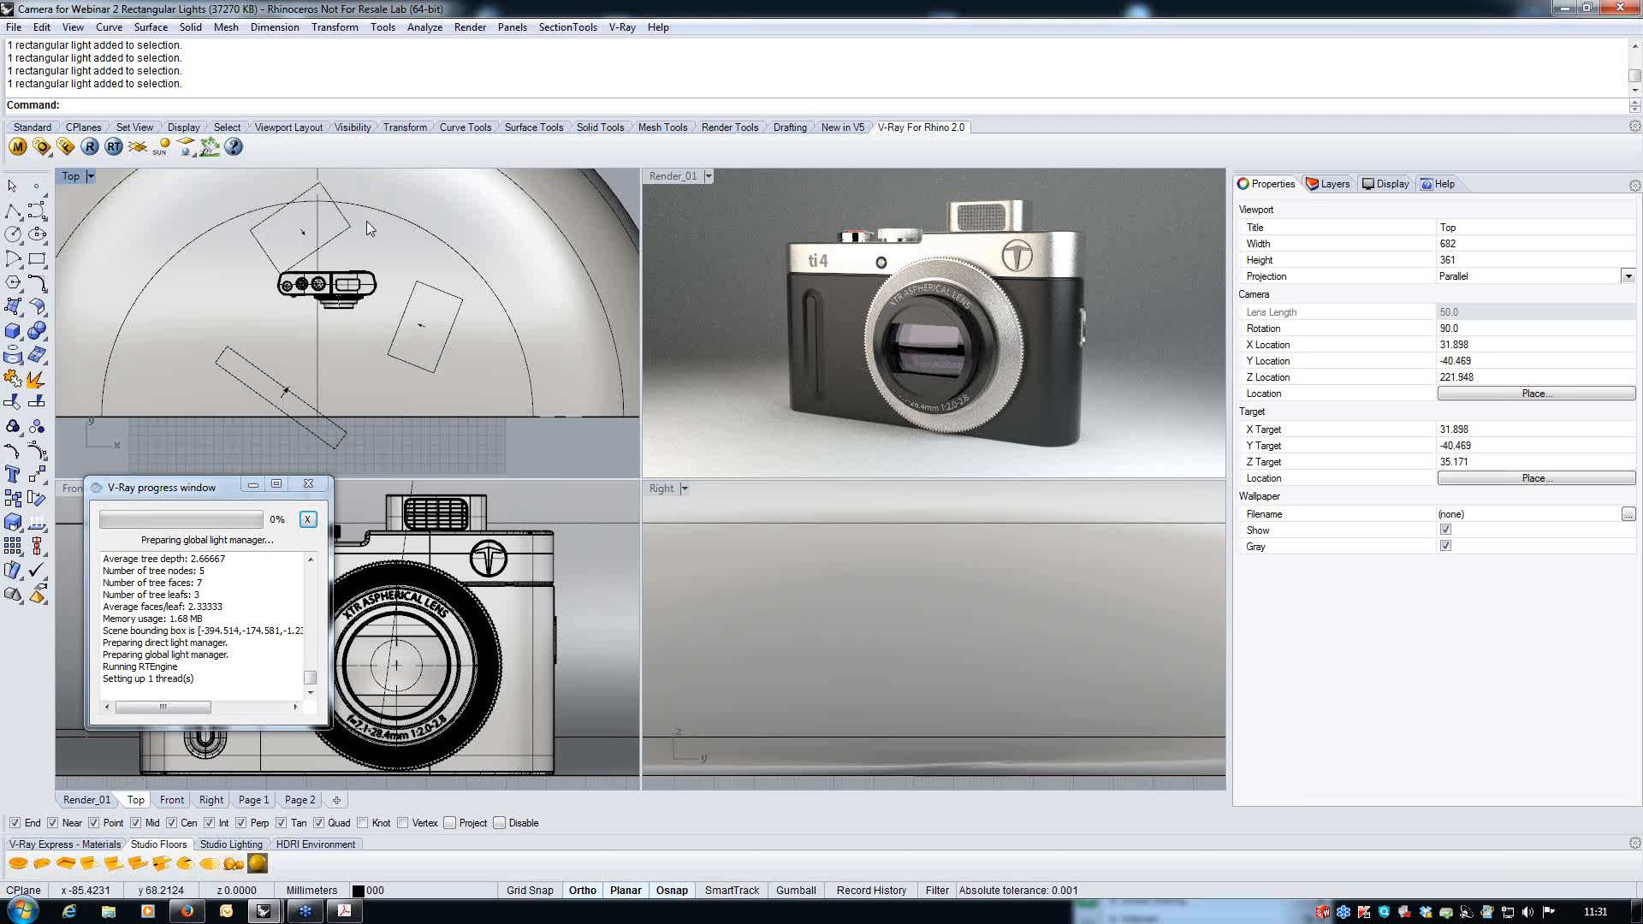
- Set the physical camera's film speed (ISO) to 110 in the V-Ray options and orbit Render_01 slightly to refresh the RT preview
click(41, 147)
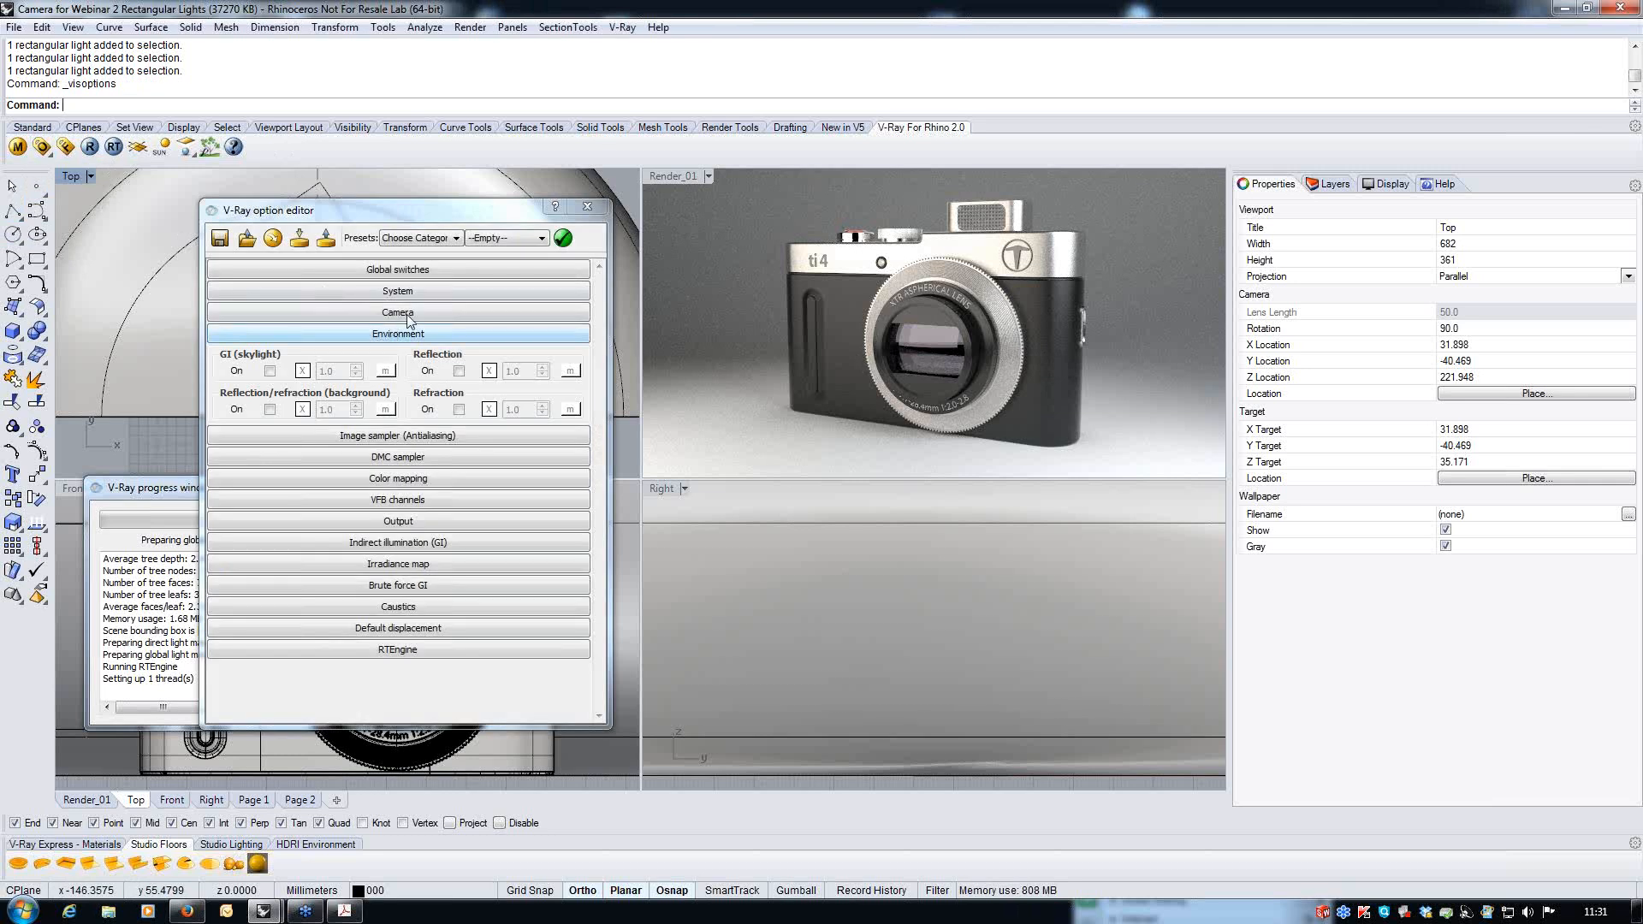
click(408, 314)
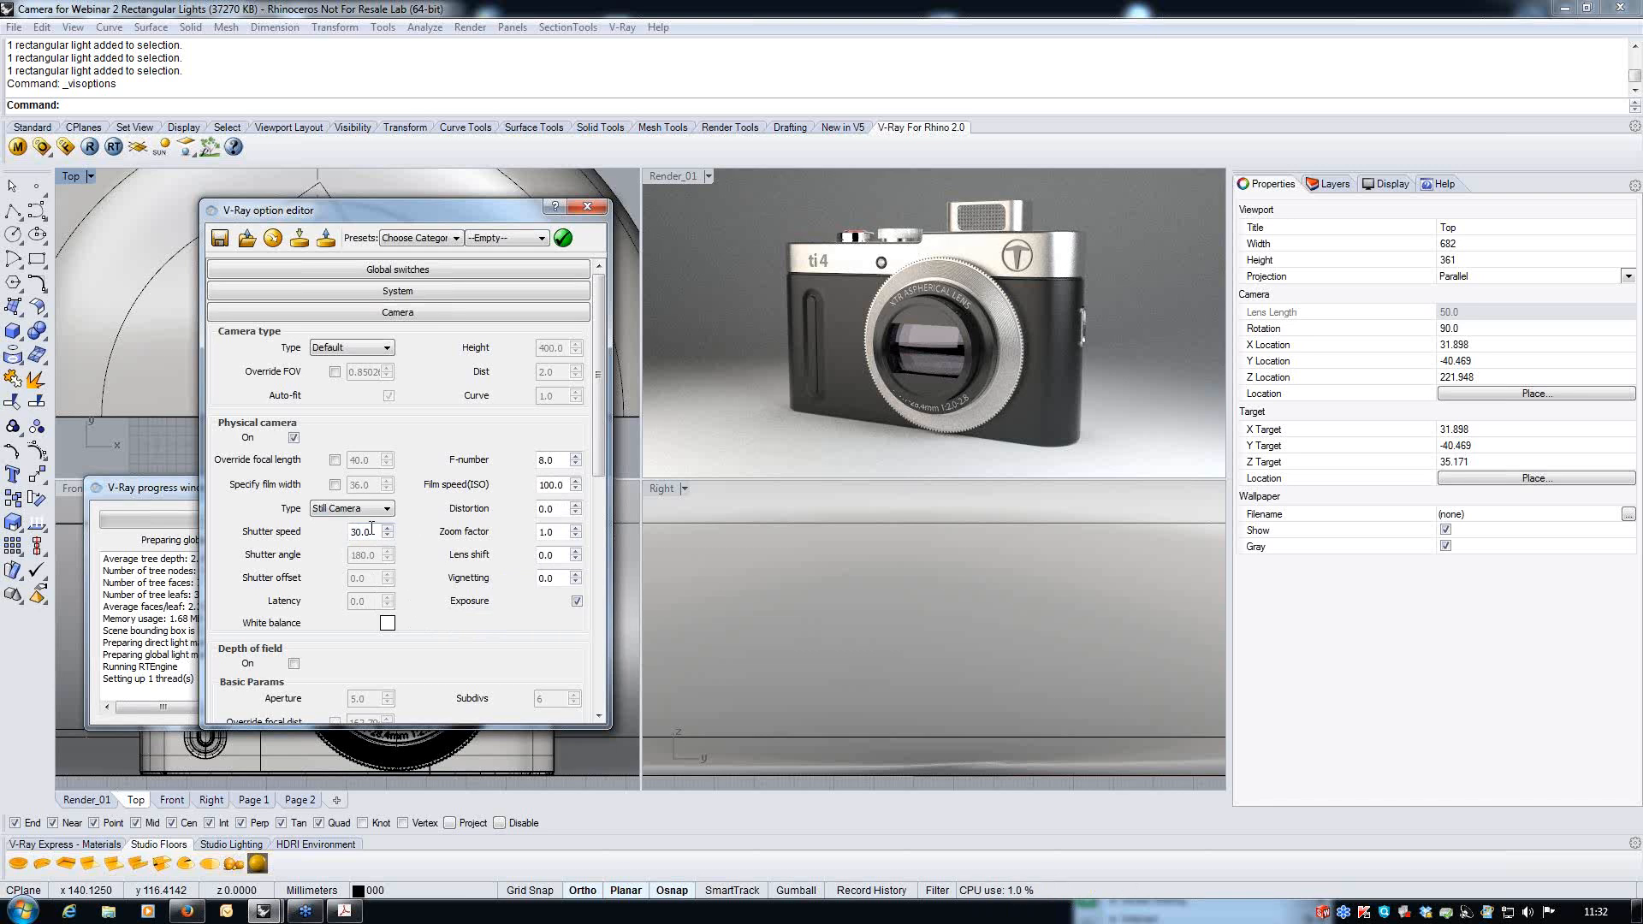
mouse_move(371, 529)
mouse_move(565, 485)
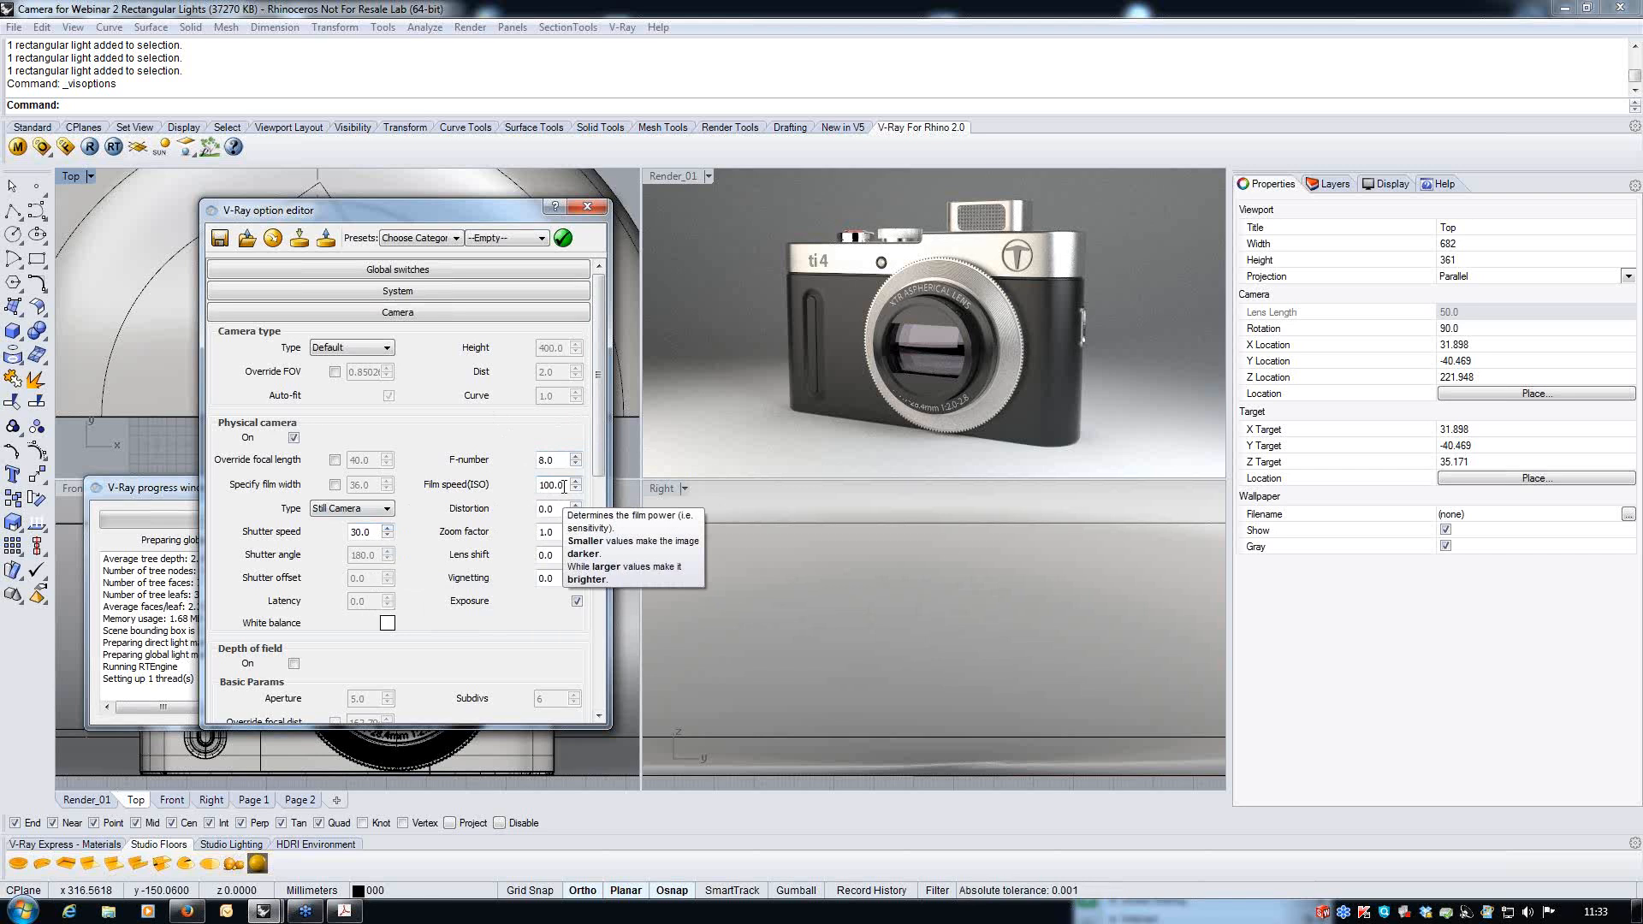
drag(564, 485, 523, 493)
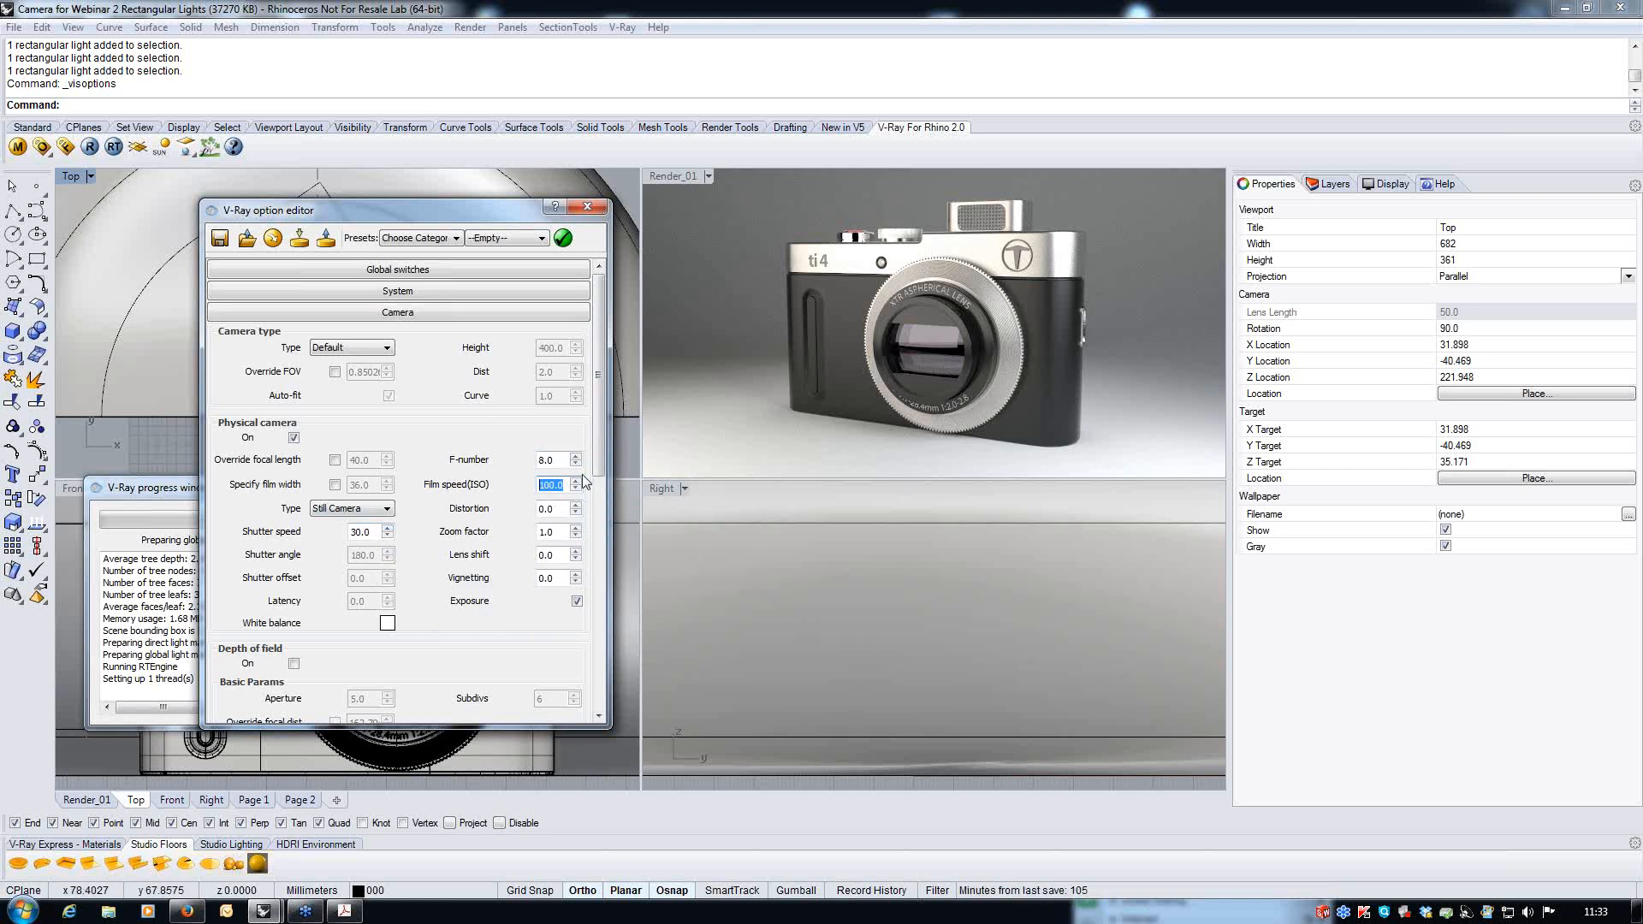
text(110)
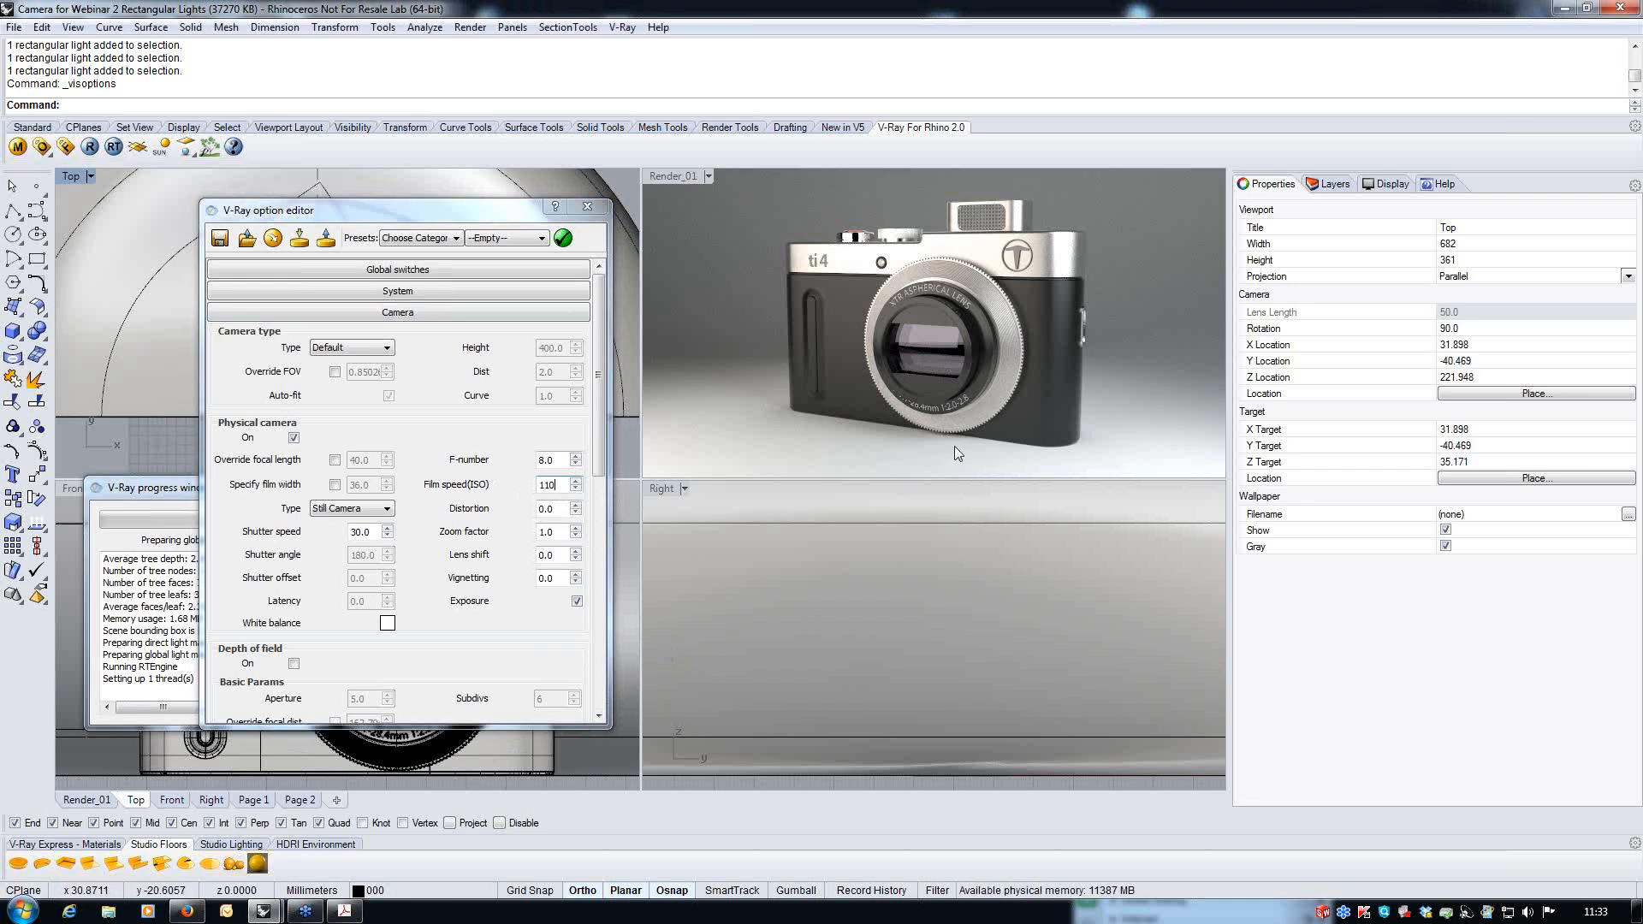
click(1008, 380)
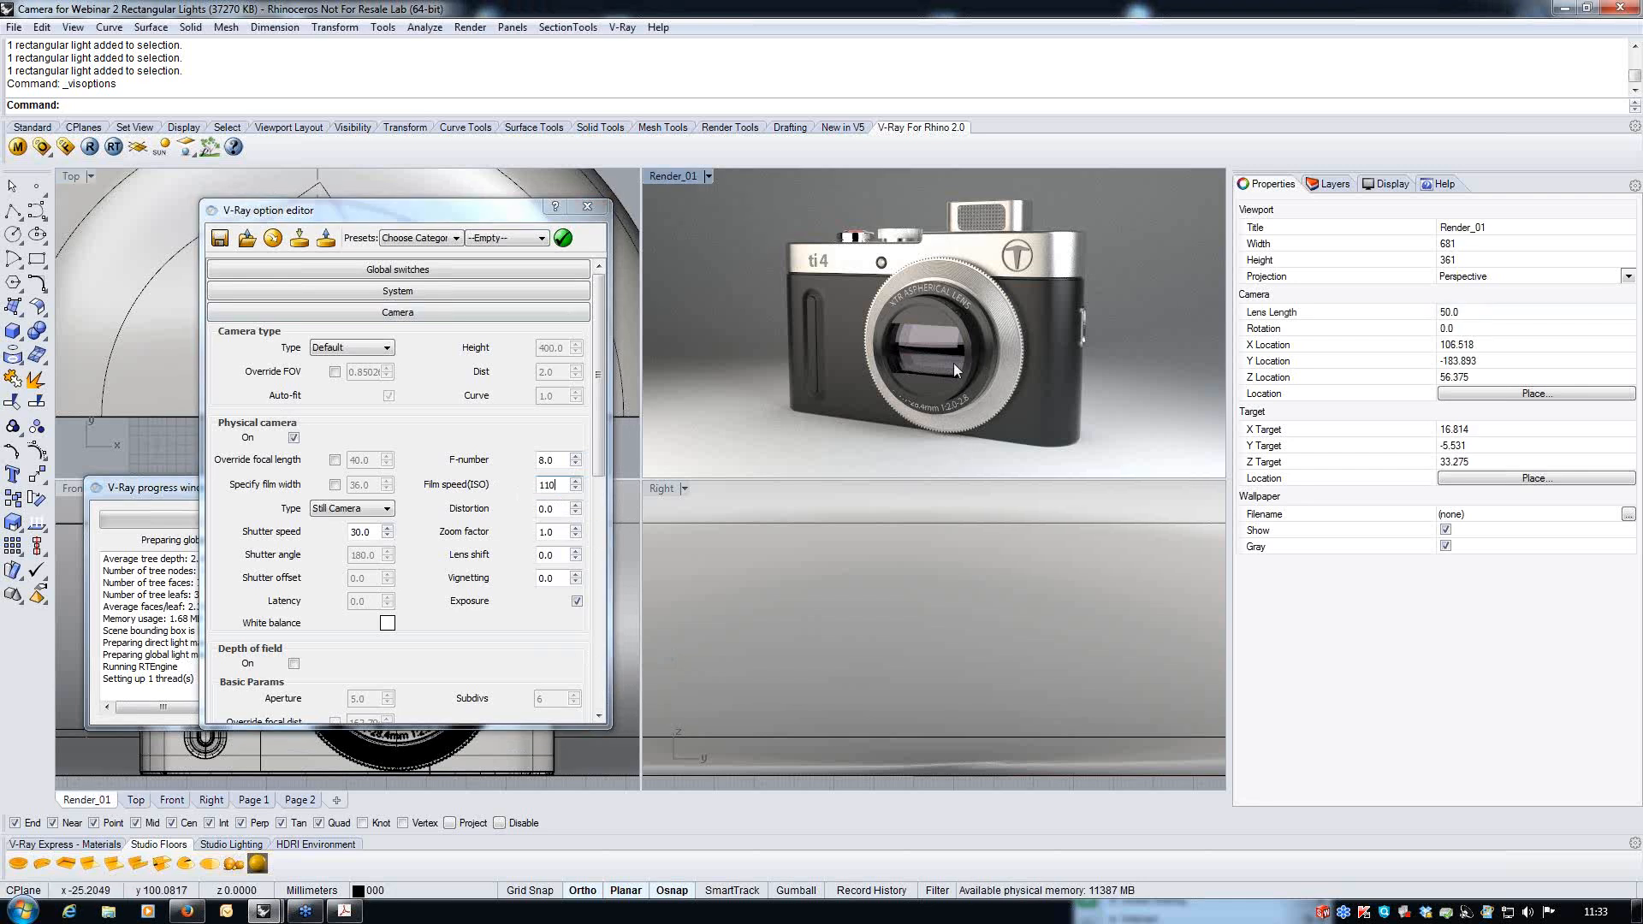
right_drag(961, 344, 1054, 317)
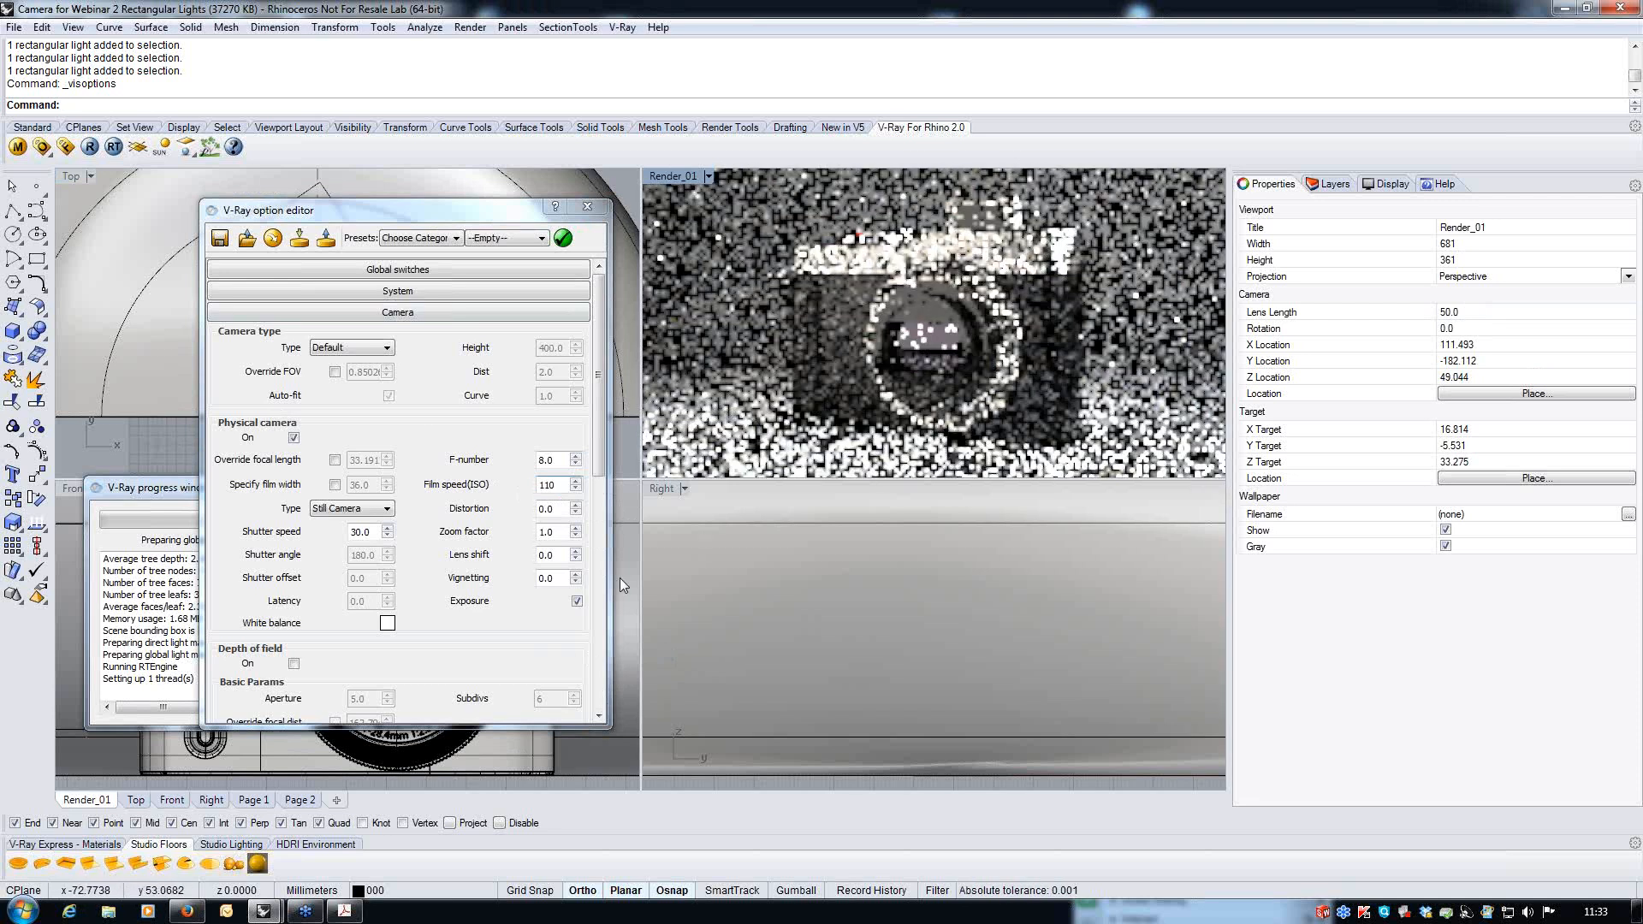
- Raise the physical camera's film speed (ISO) to 200 and refresh the Render_01 preview
drag(560, 485, 523, 503)
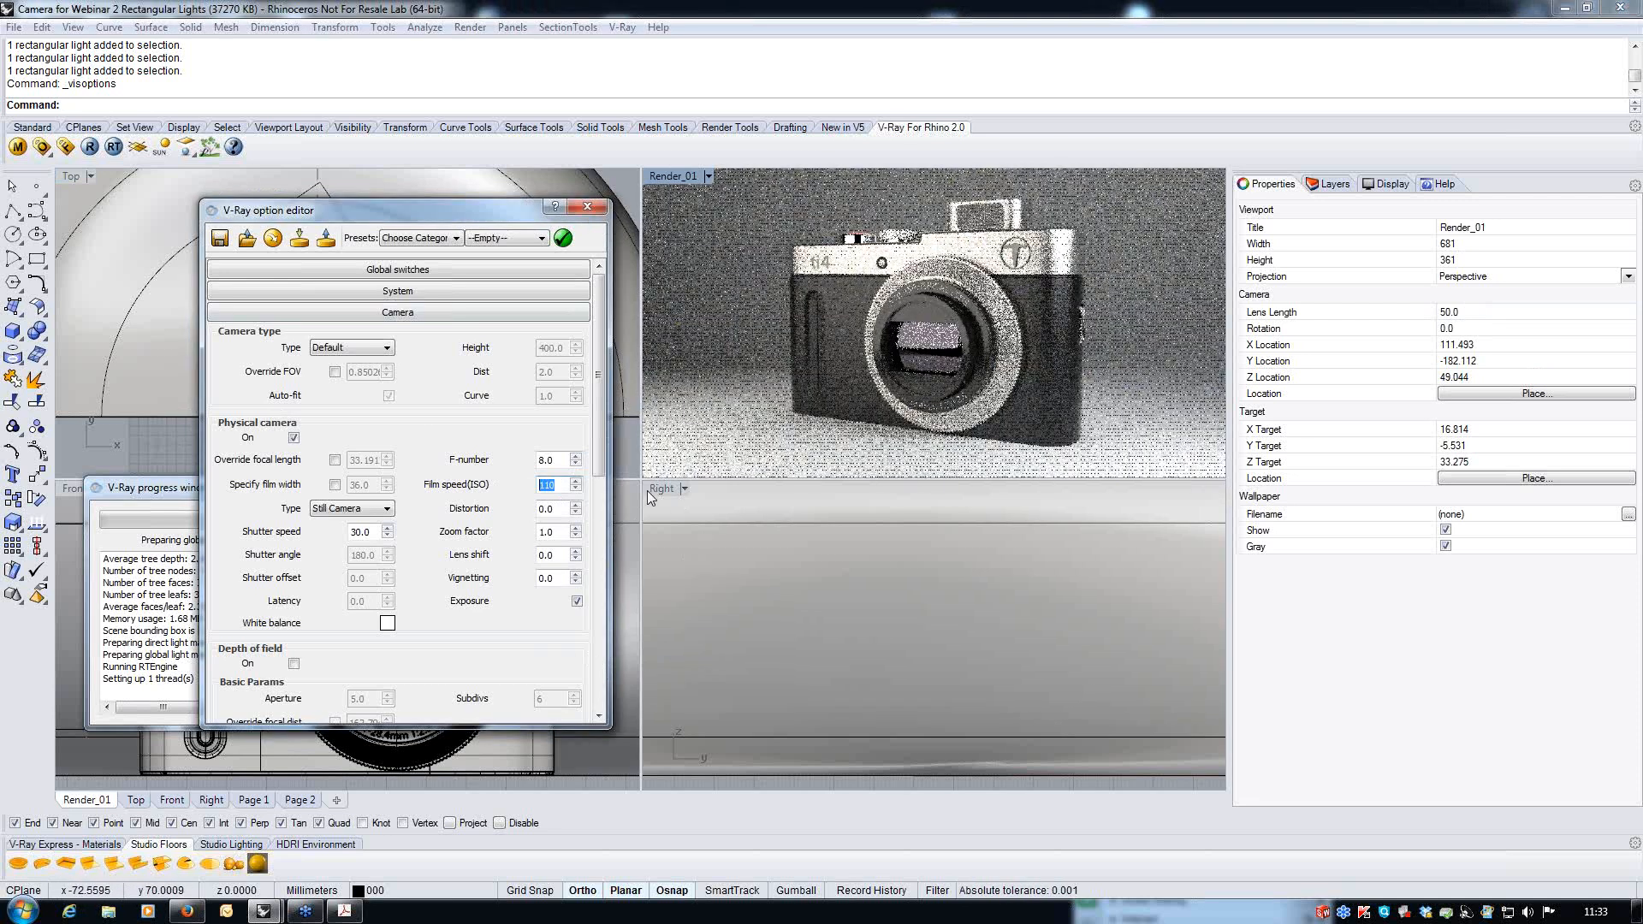
text(200)
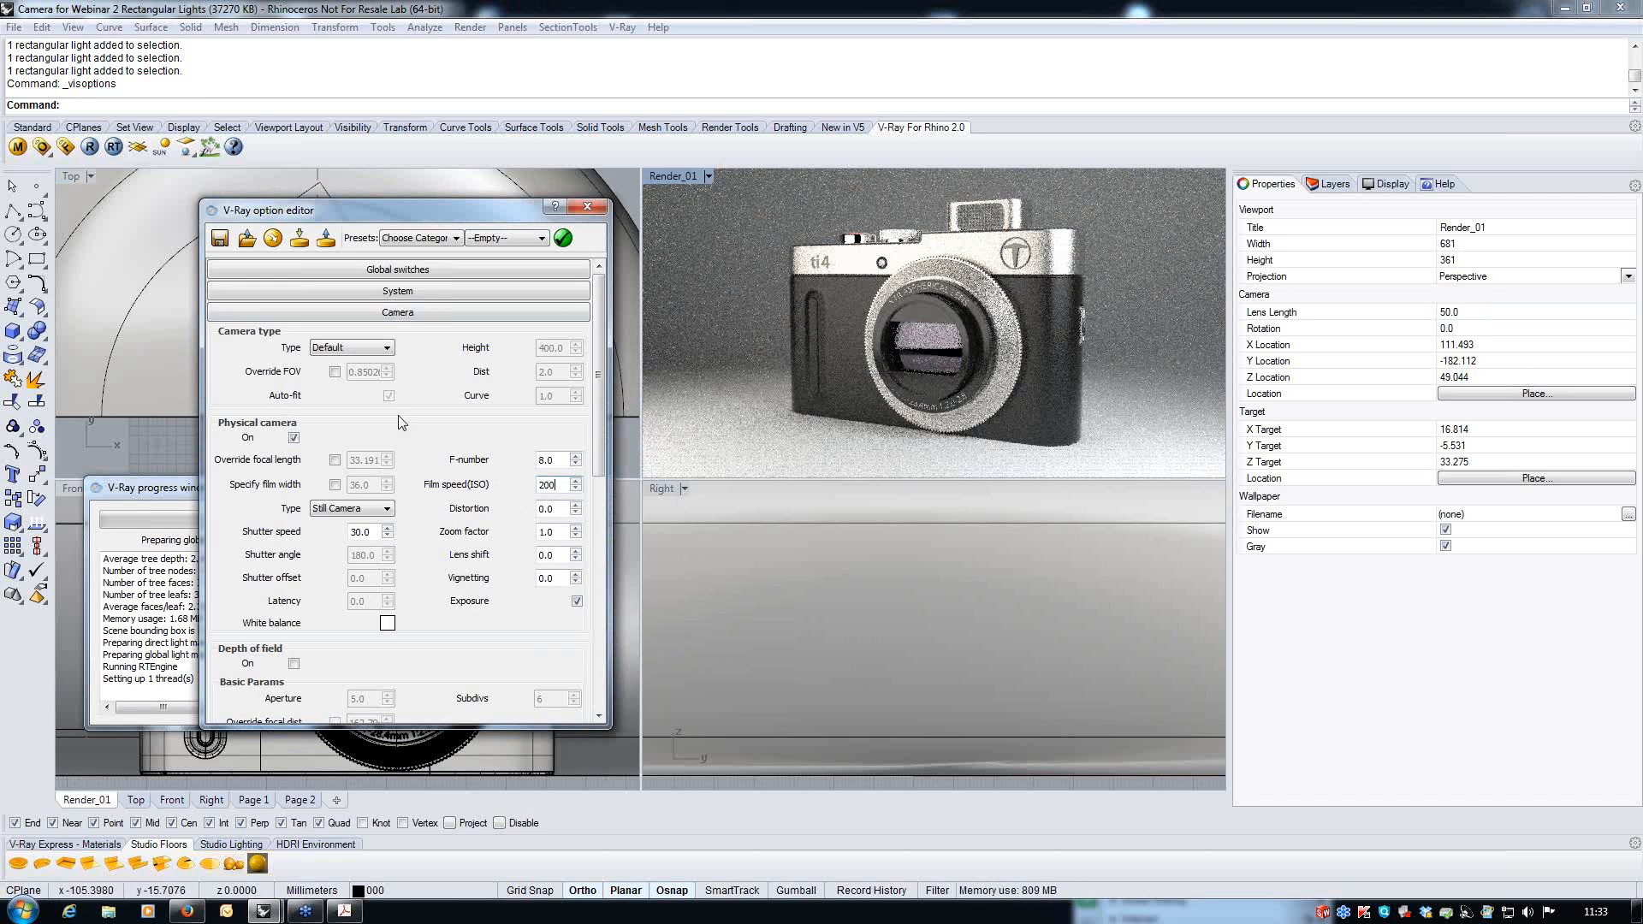
click(169, 453)
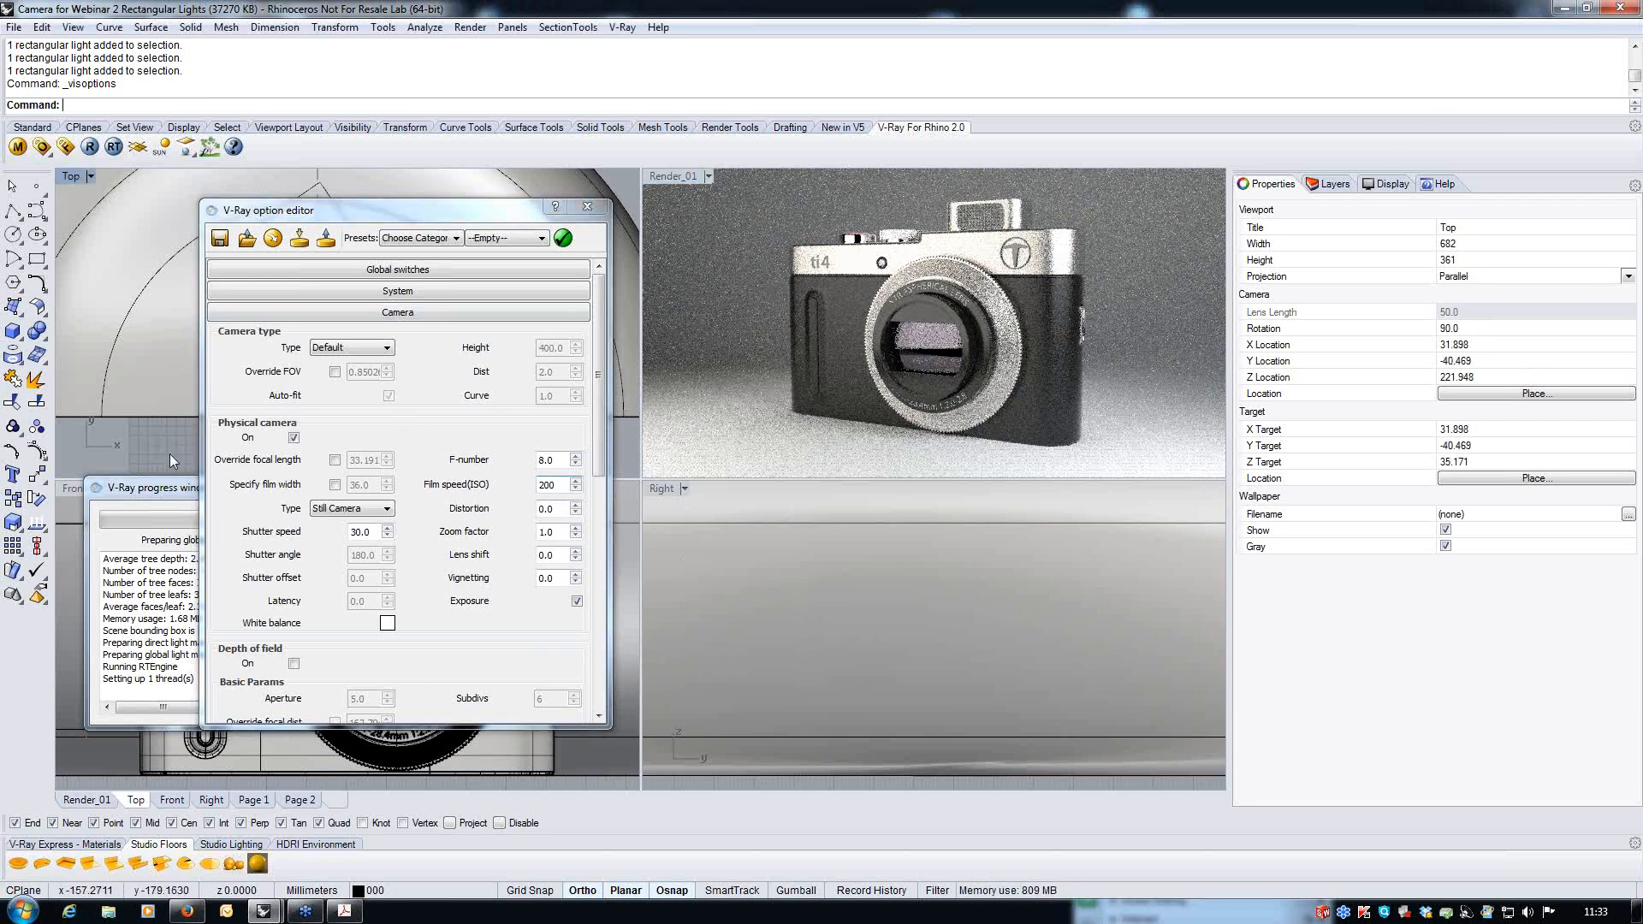
click(957, 347)
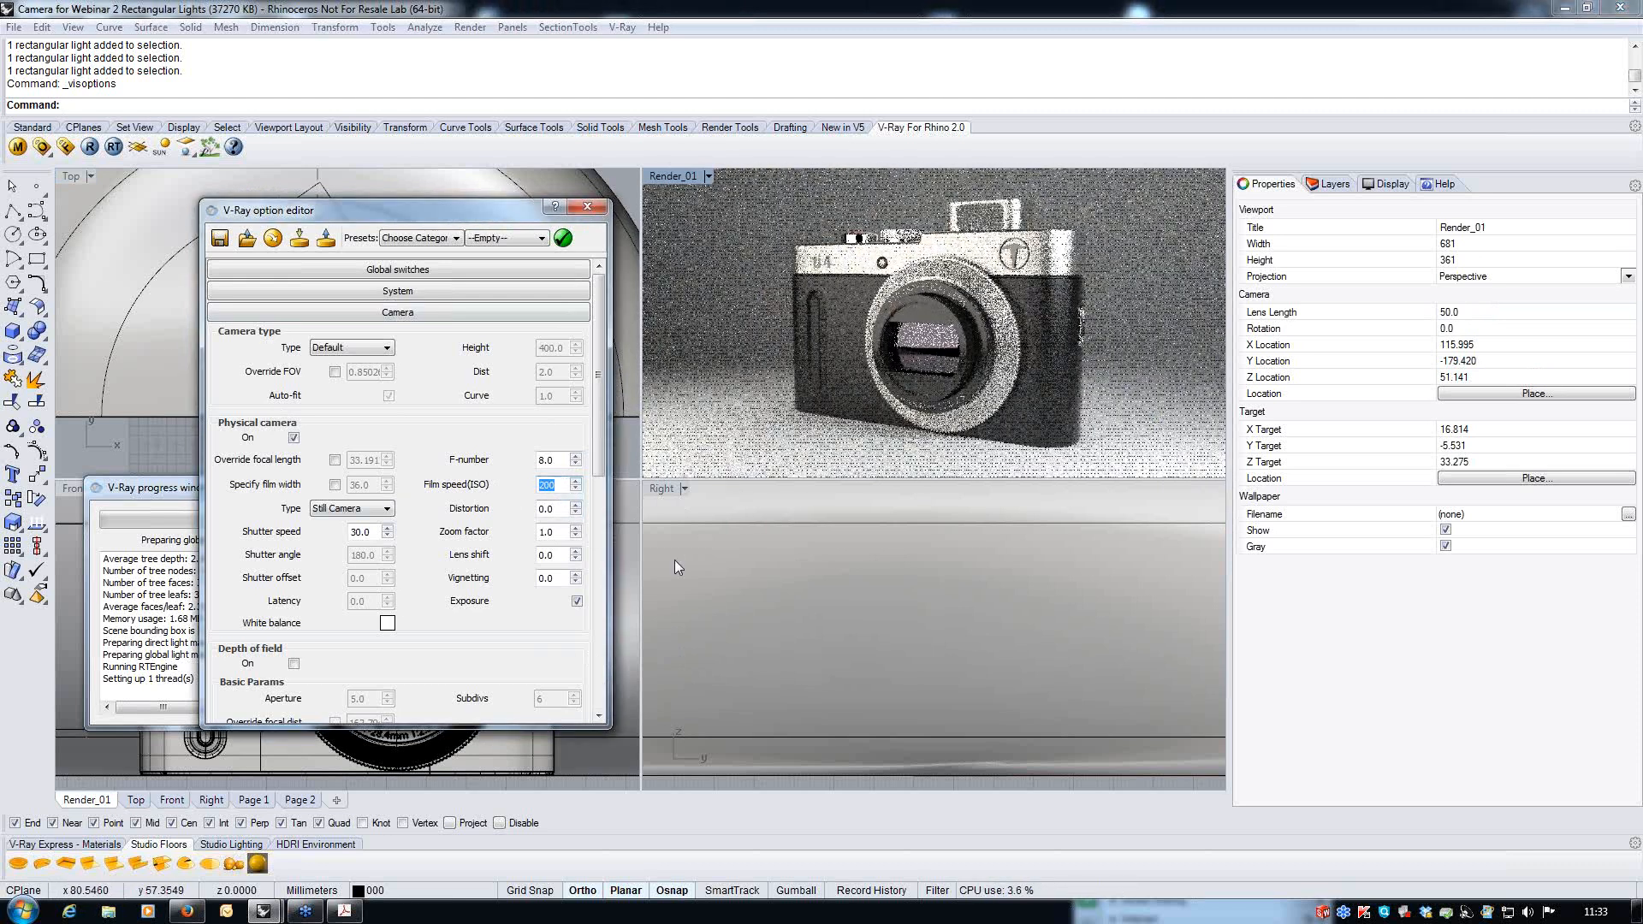
- Set the physical camera's film speed (ISO) to 100 and close the V-Ray option editor
key(BackSpace)
key(BackSpace)
key(BackSpace)
text(100)
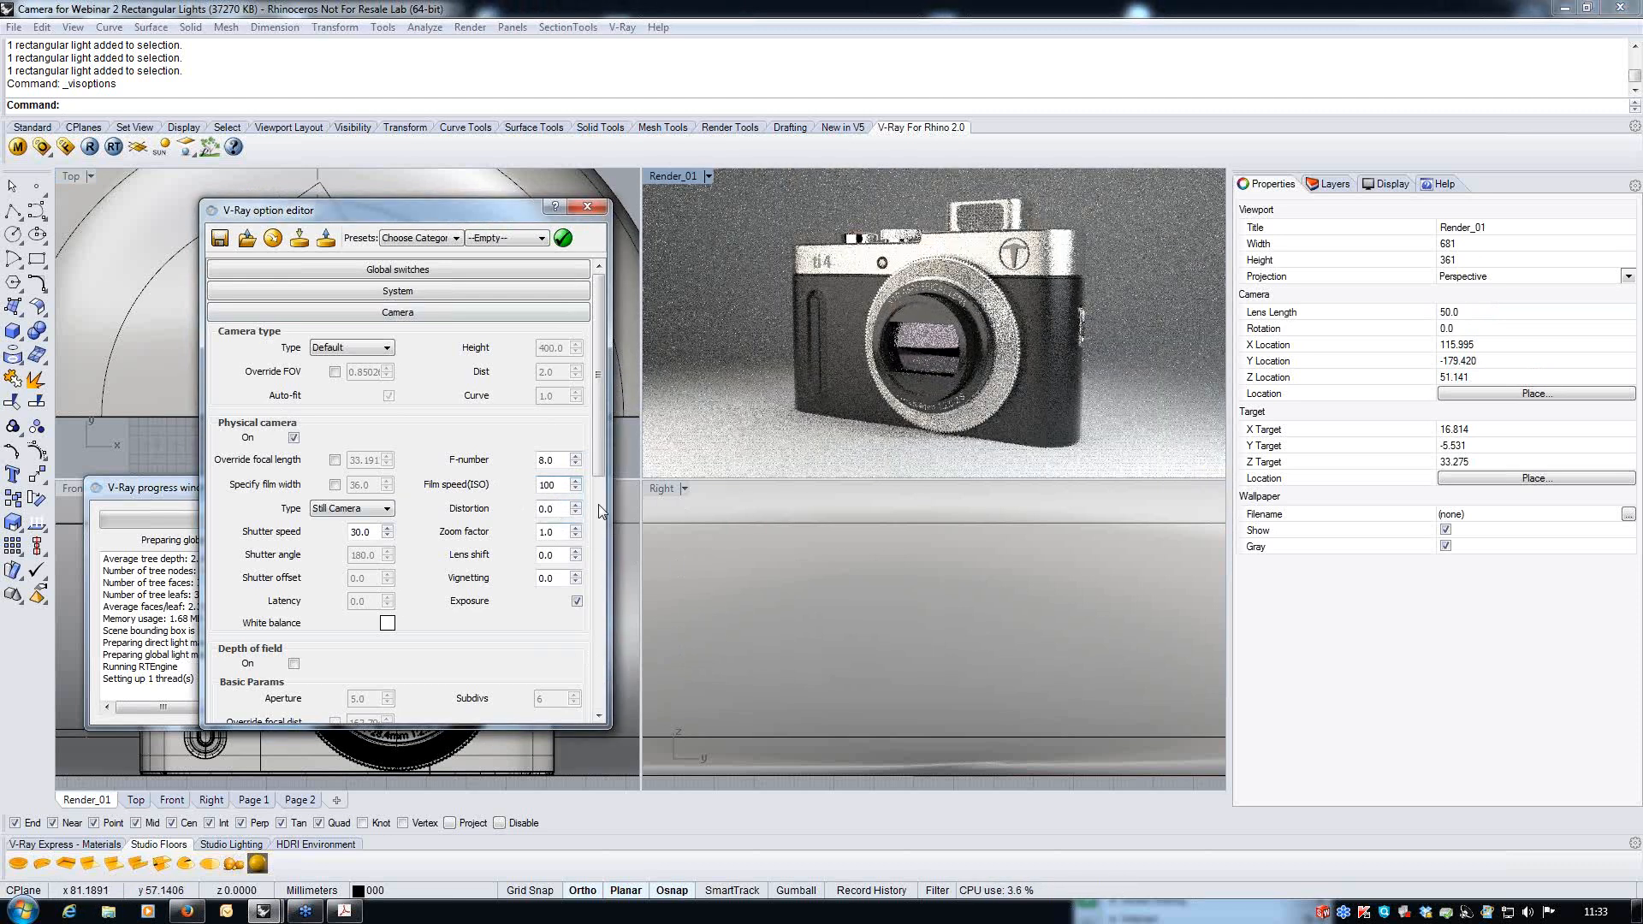
click(626, 457)
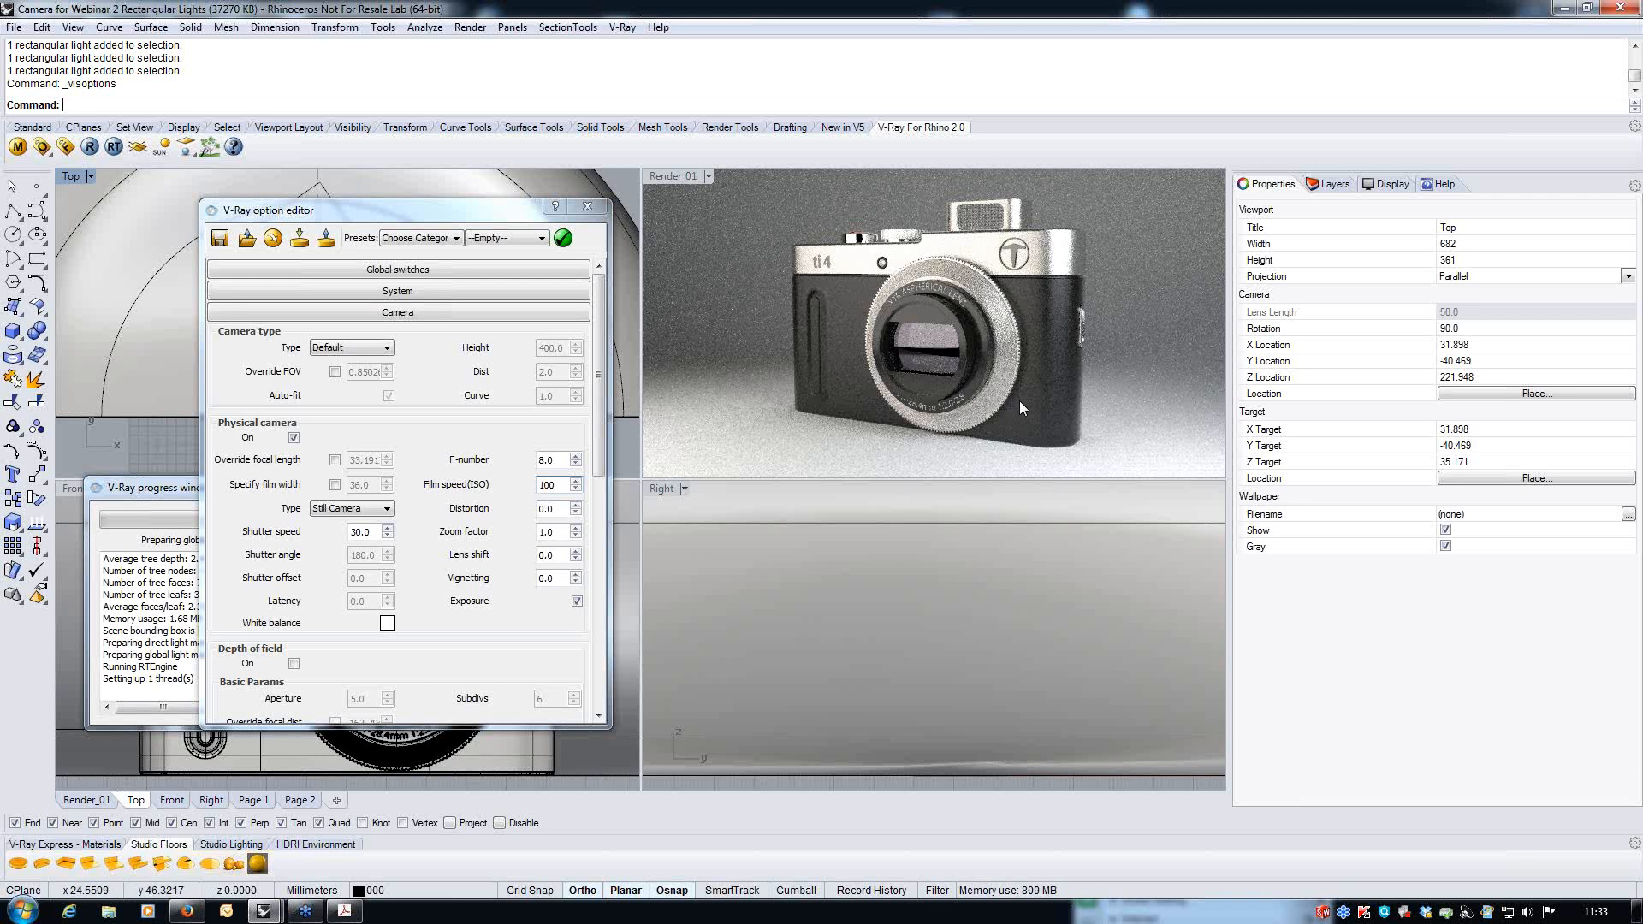
click(588, 207)
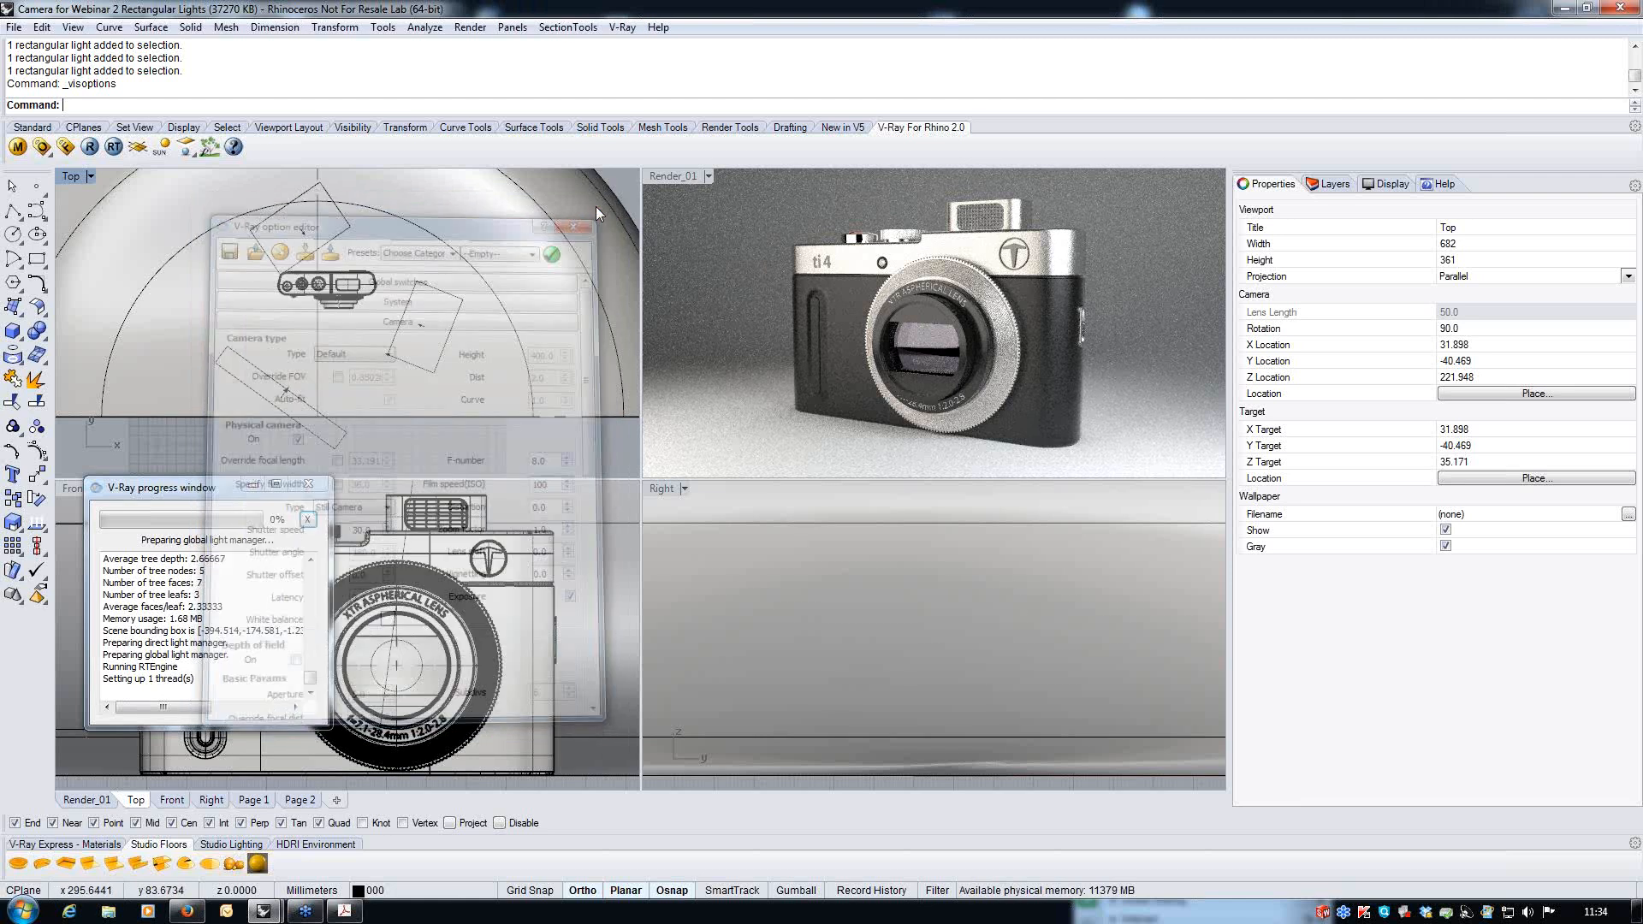
- Hide the long rectangular light in front of the camera, and undo the hiding
click(332, 443)
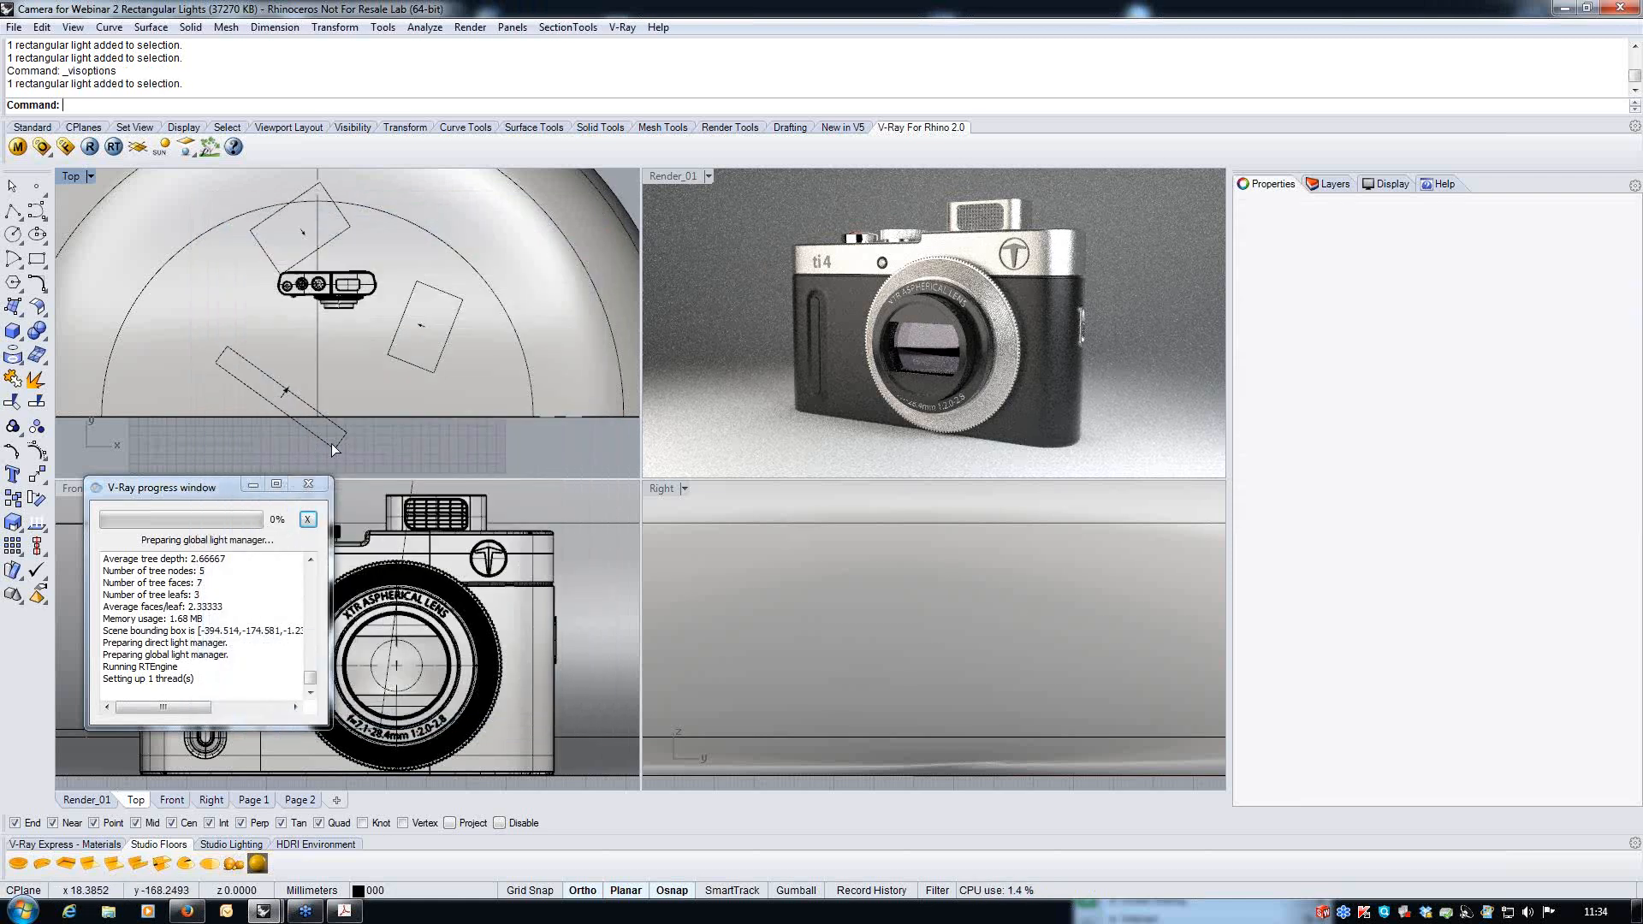
key(ctrl+h)
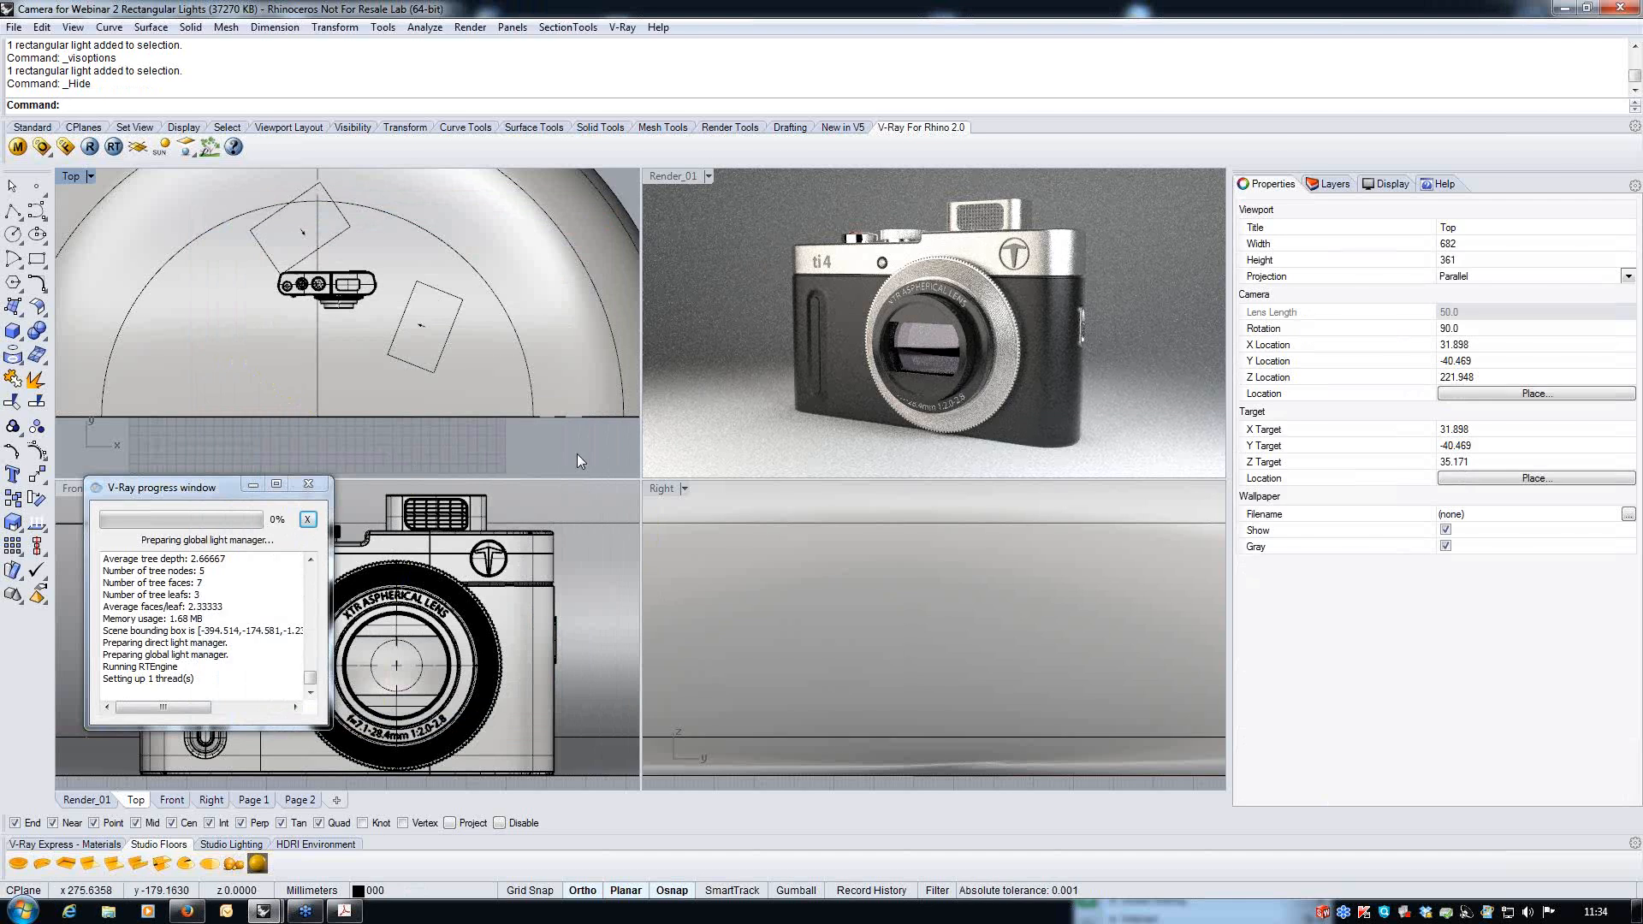
key(ctrl+z)
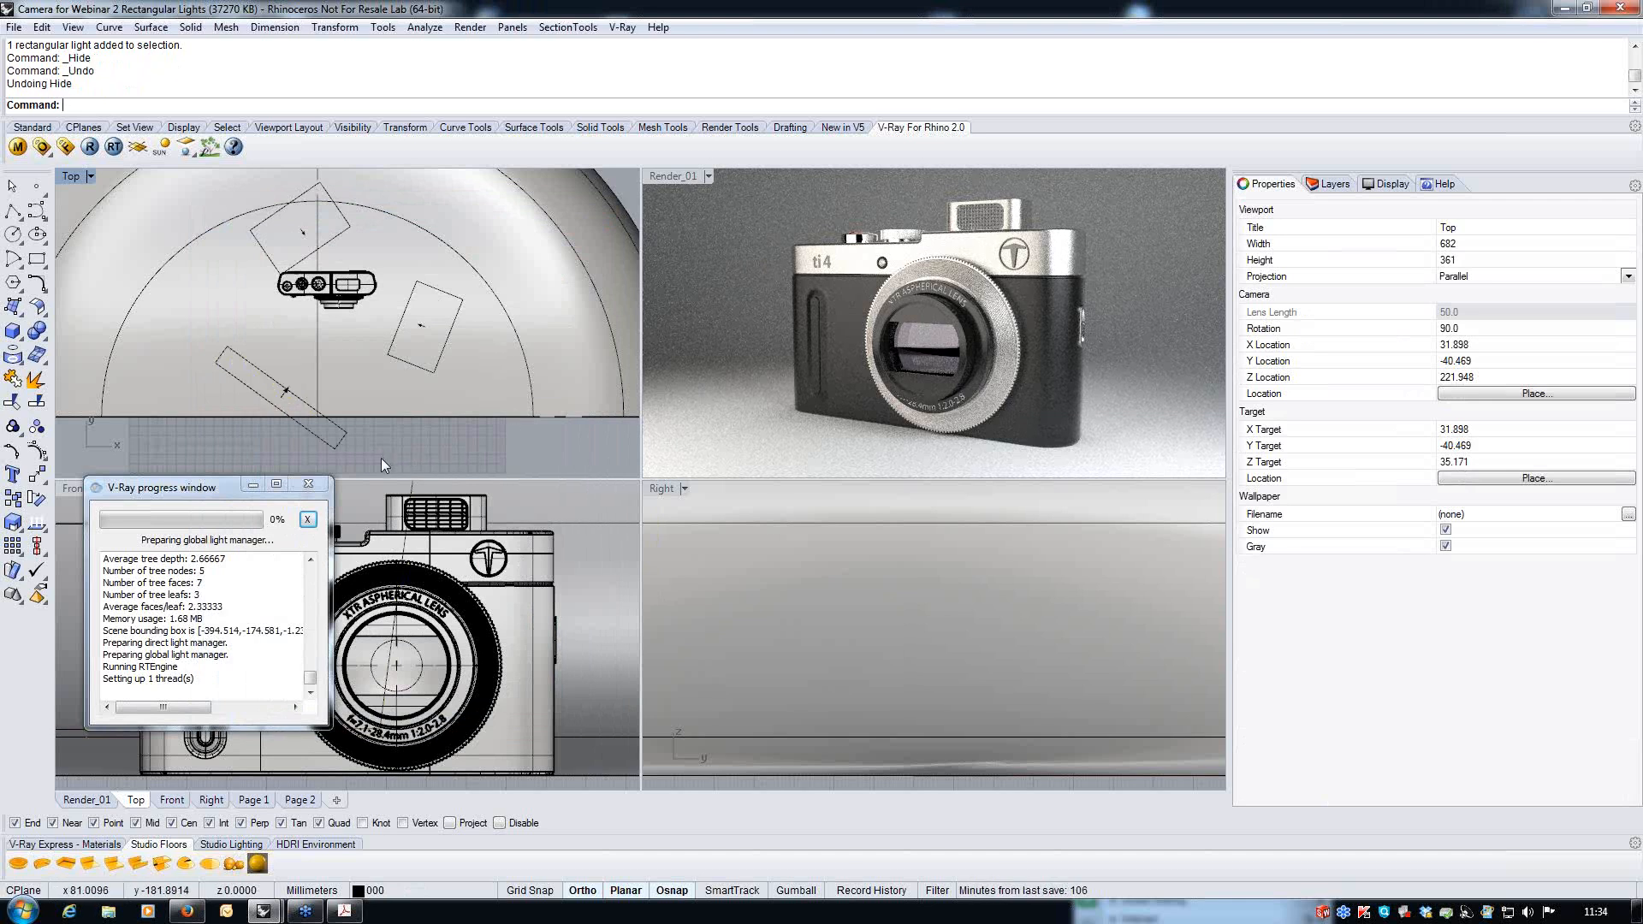
- Cut the long rectangular light in front of the camera from the scene and close the V-Ray progress window
click(321, 444)
key(ctrl+x)
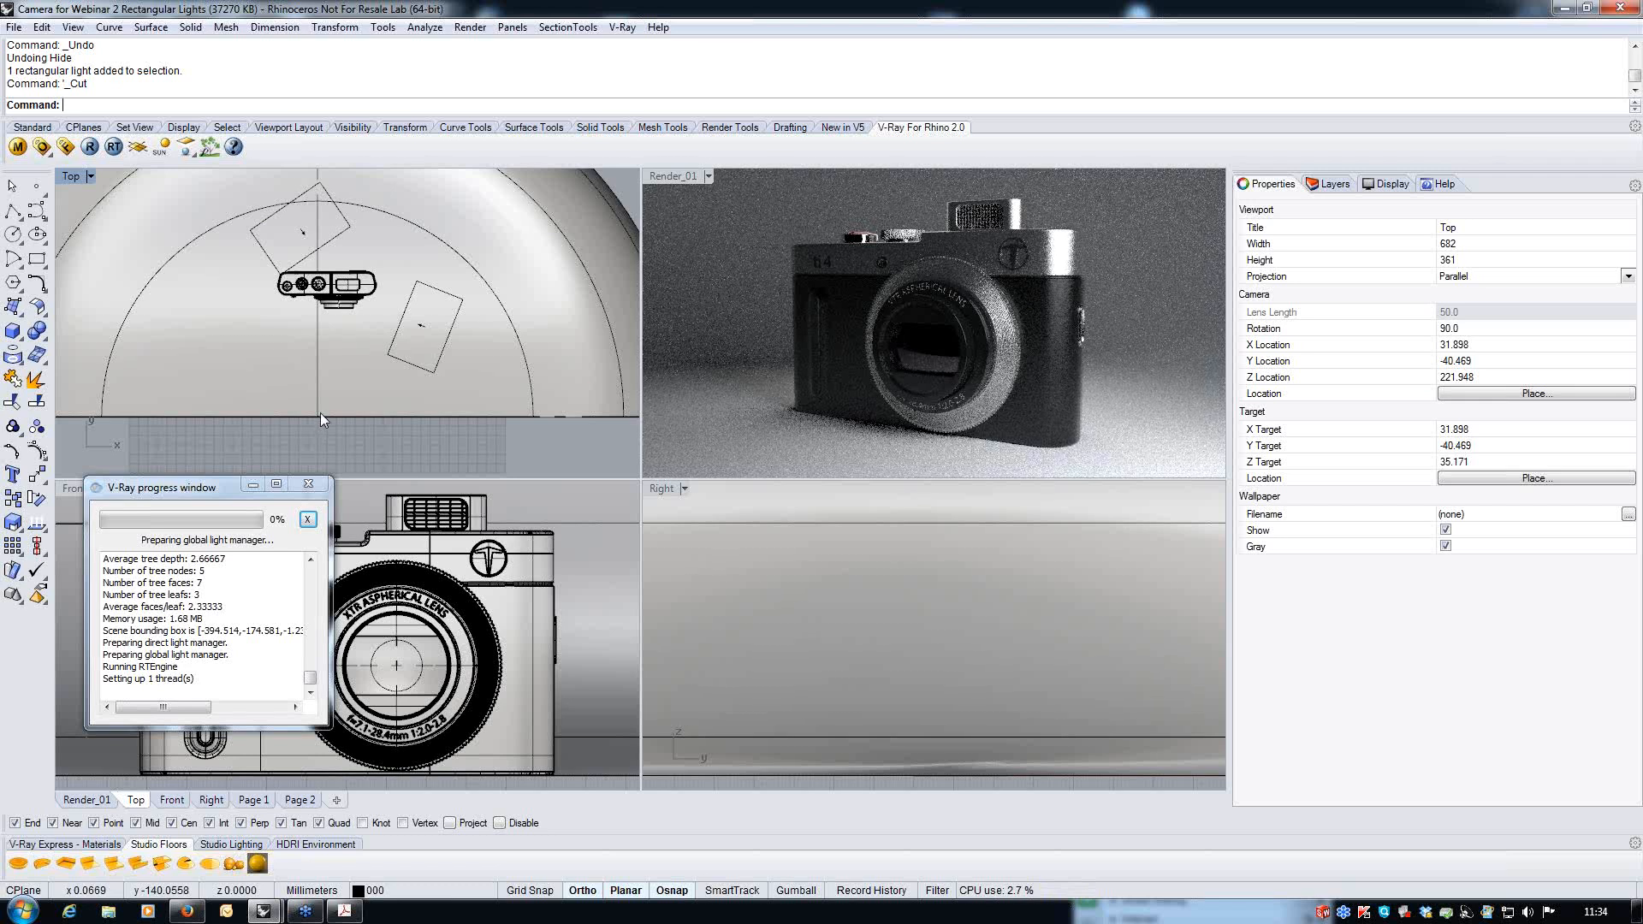
click(308, 484)
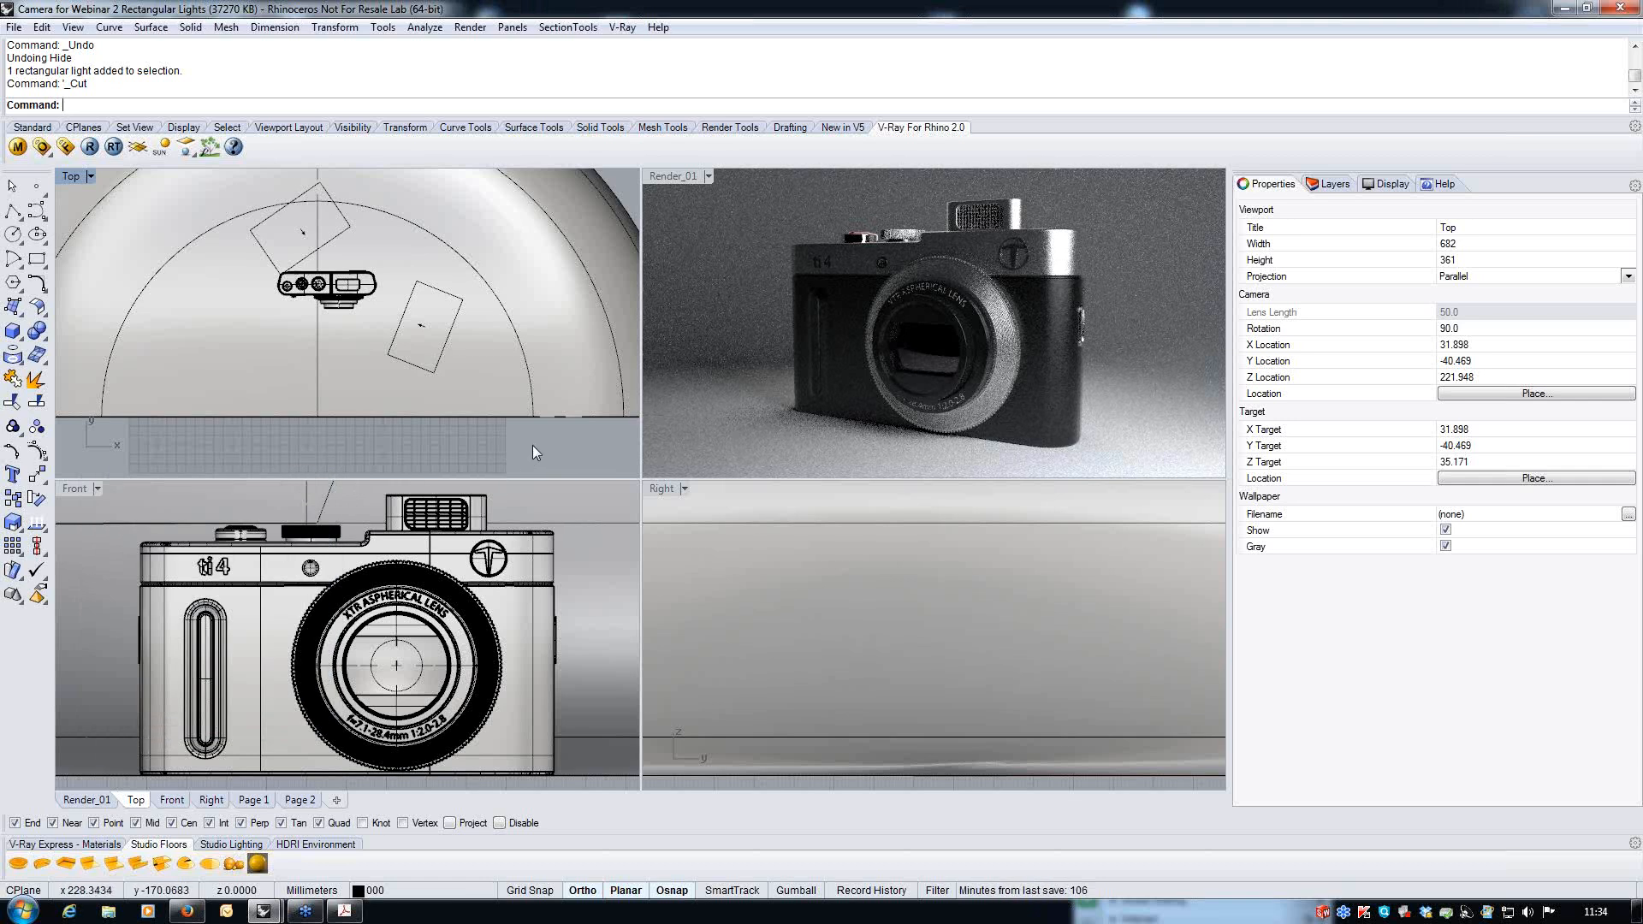
- Float the V-Ray Lights toolbar over the Top viewport, widened into a single row, and set Render_01 to Shaded display
scroll(450, 539, down, 2)
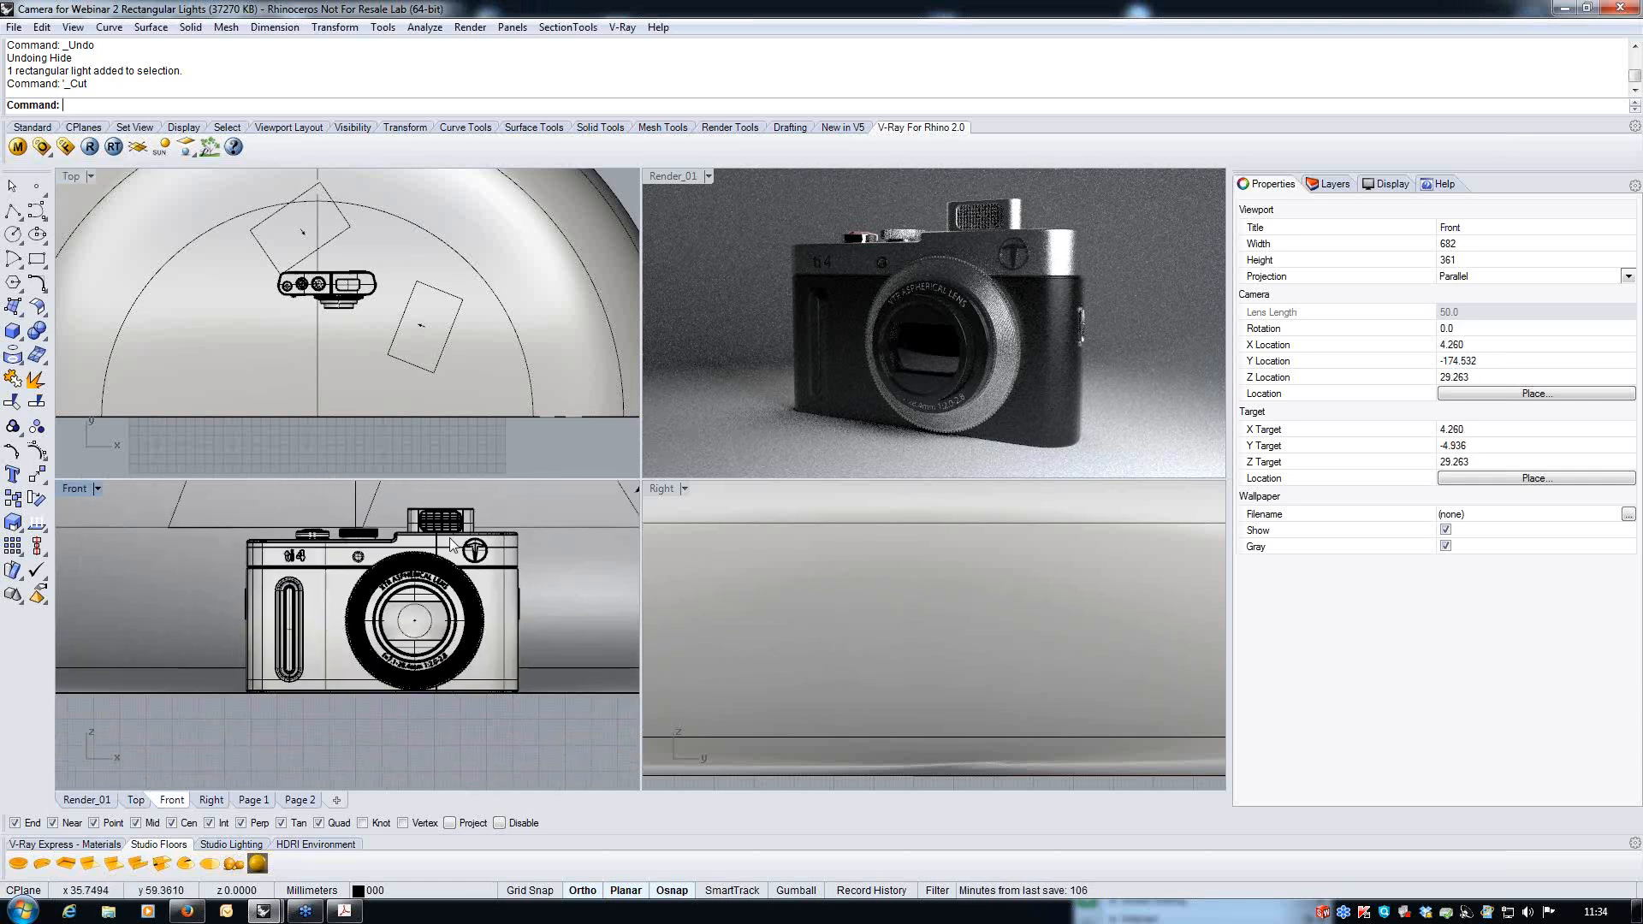
scroll(450, 693, down, 5)
scroll(557, 725, up, 2)
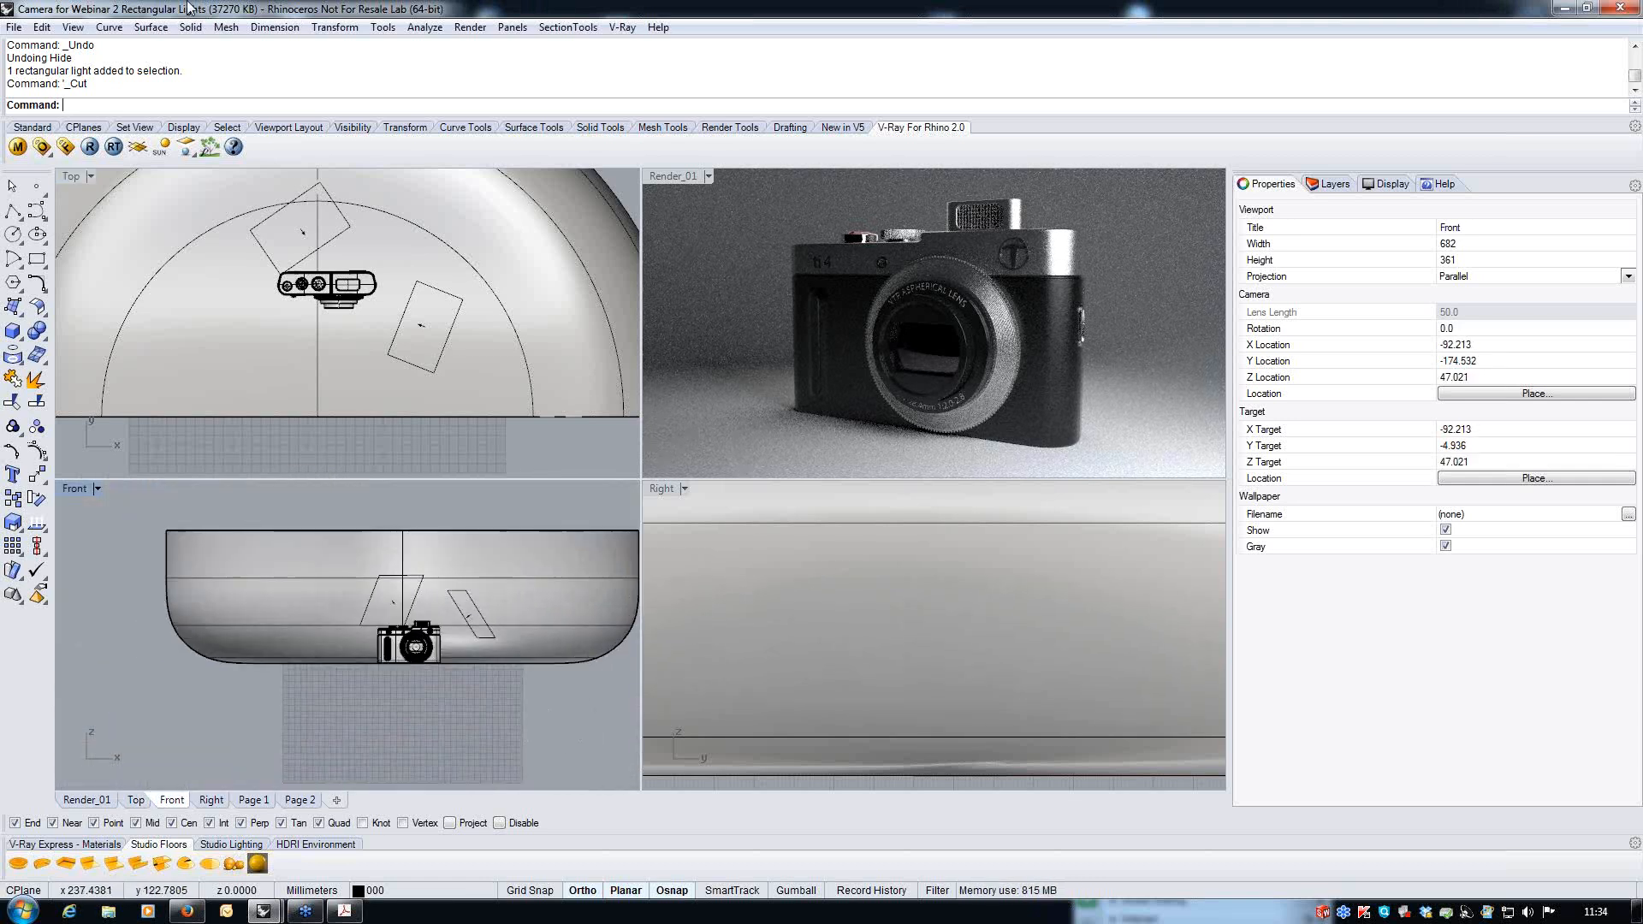
click(188, 149)
drag(208, 161, 118, 242)
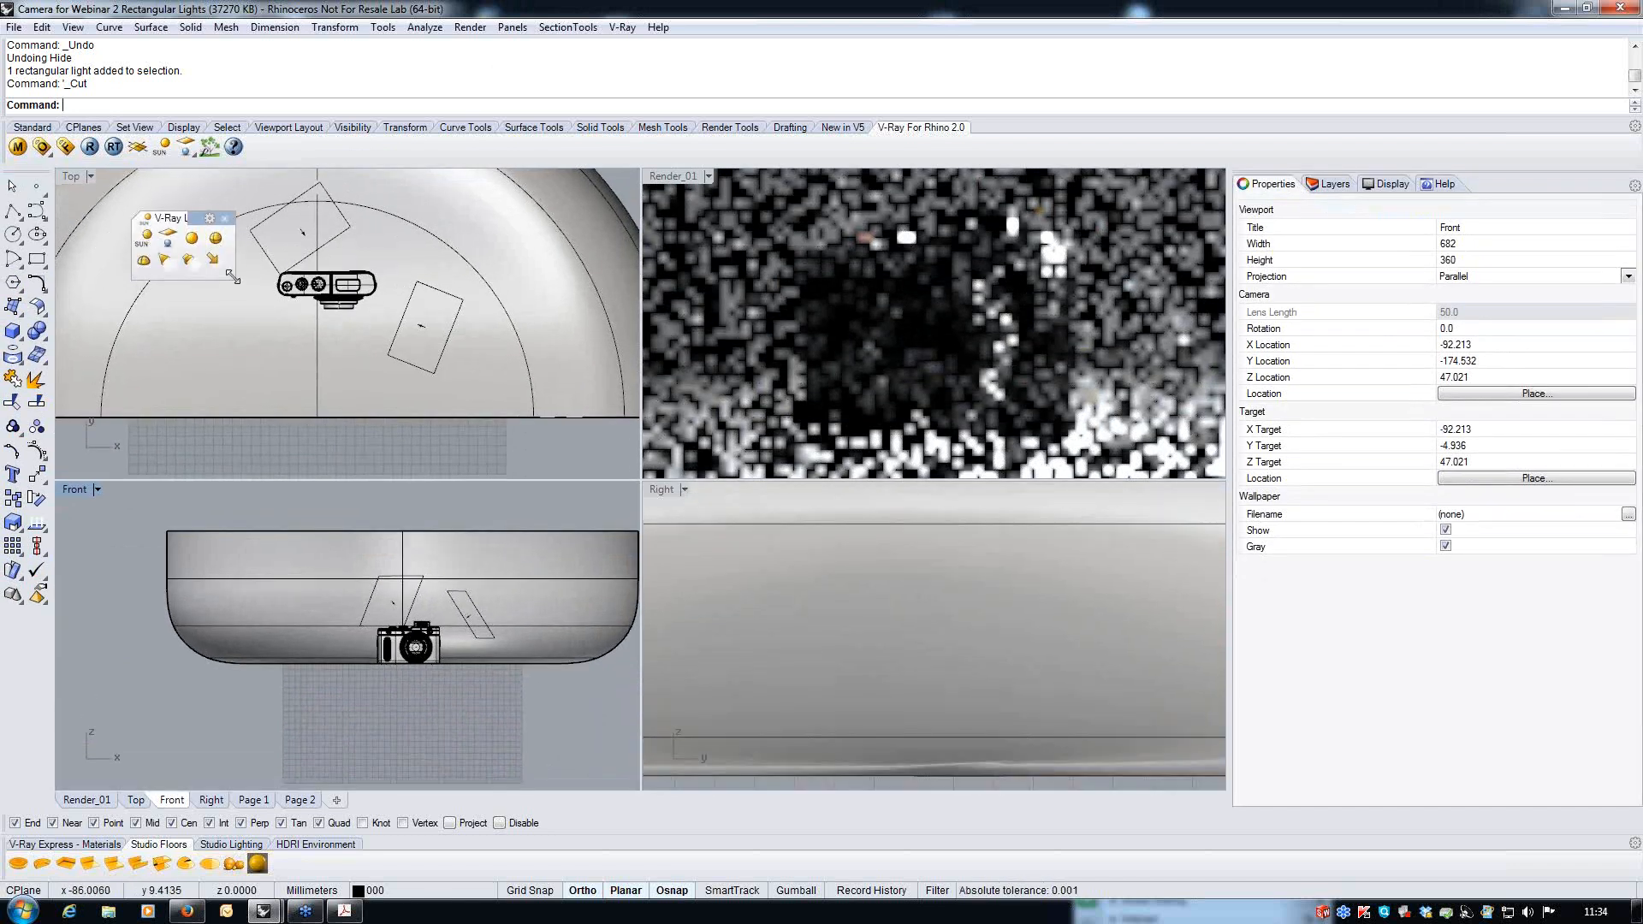
drag(230, 274, 367, 327)
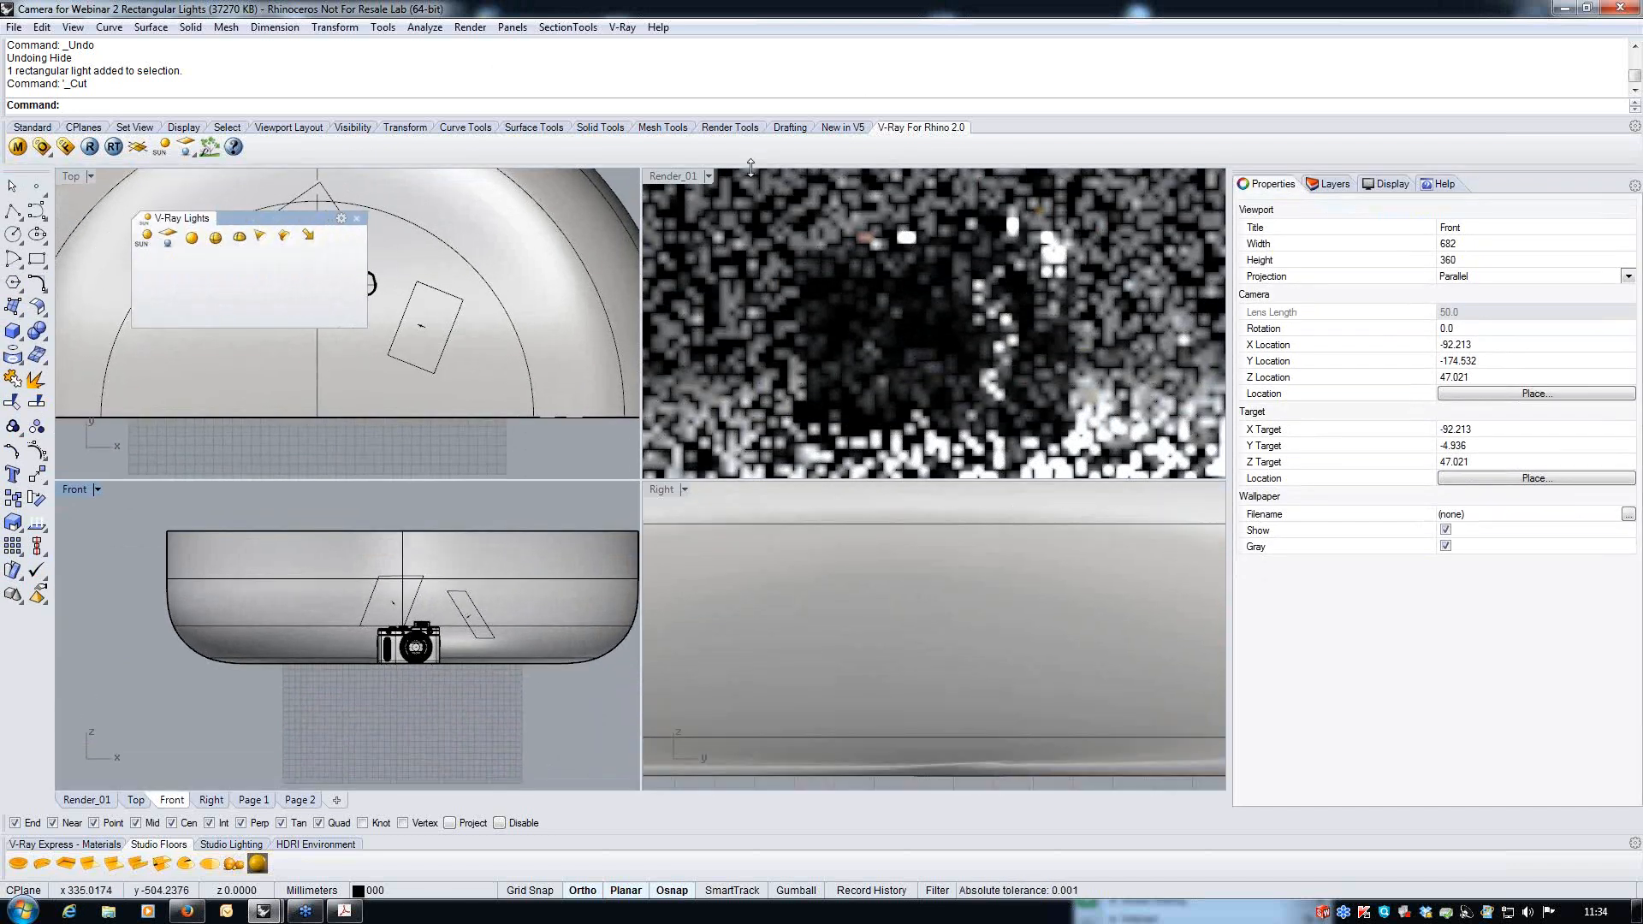
click(708, 175)
click(694, 245)
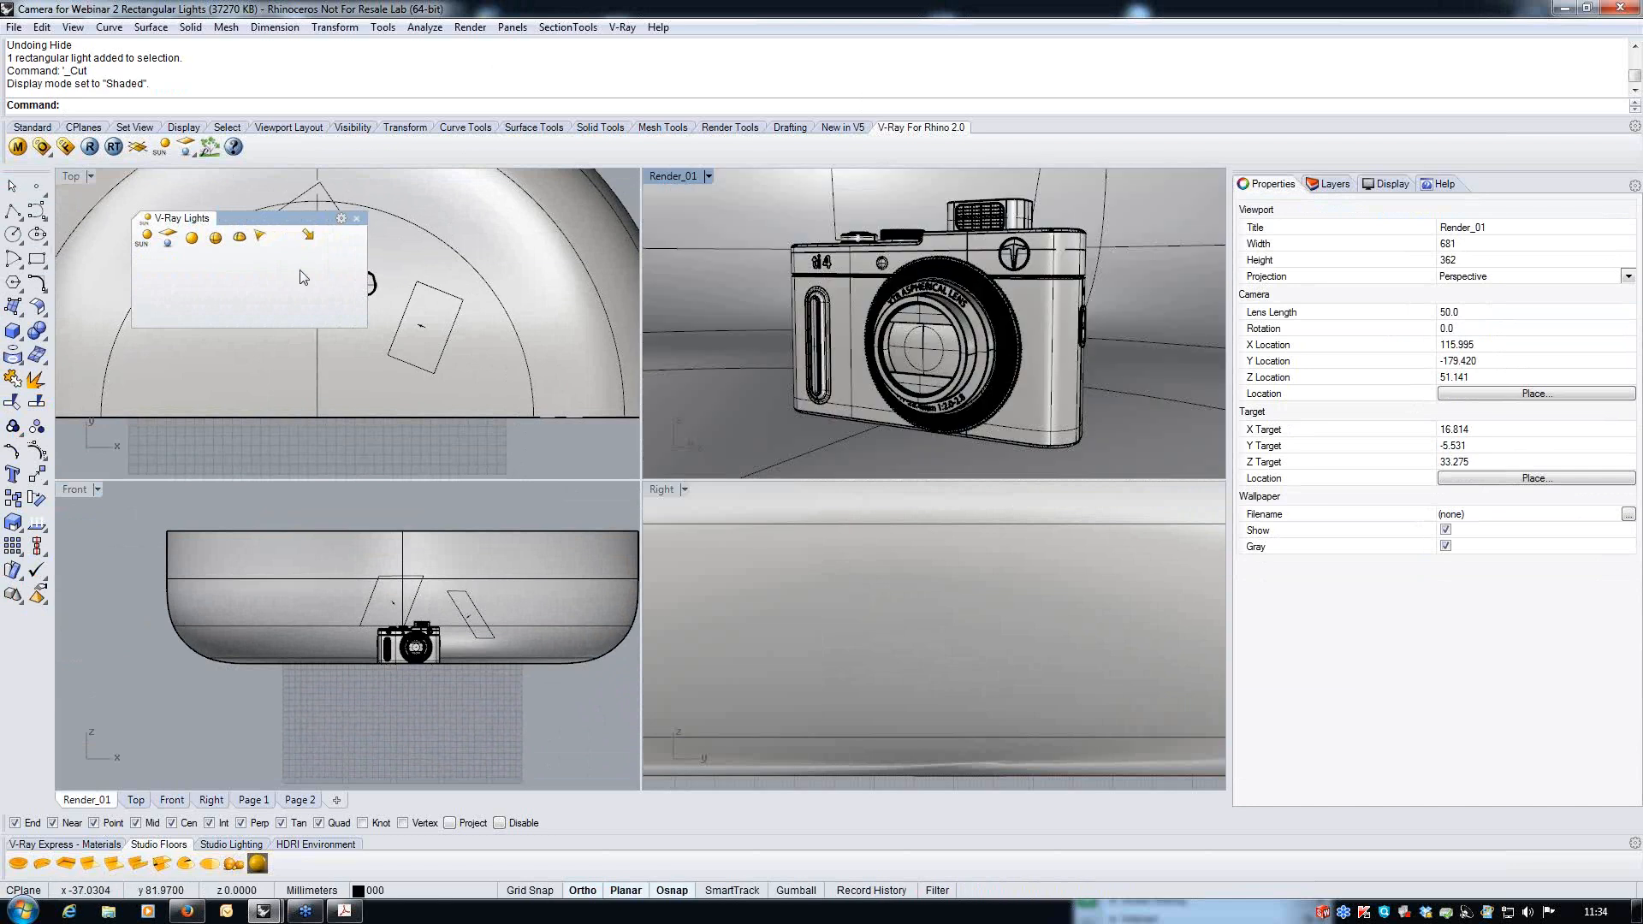
- Draw a V-Ray rectangular light in the Front viewport, below the studio floor and camera
click(170, 236)
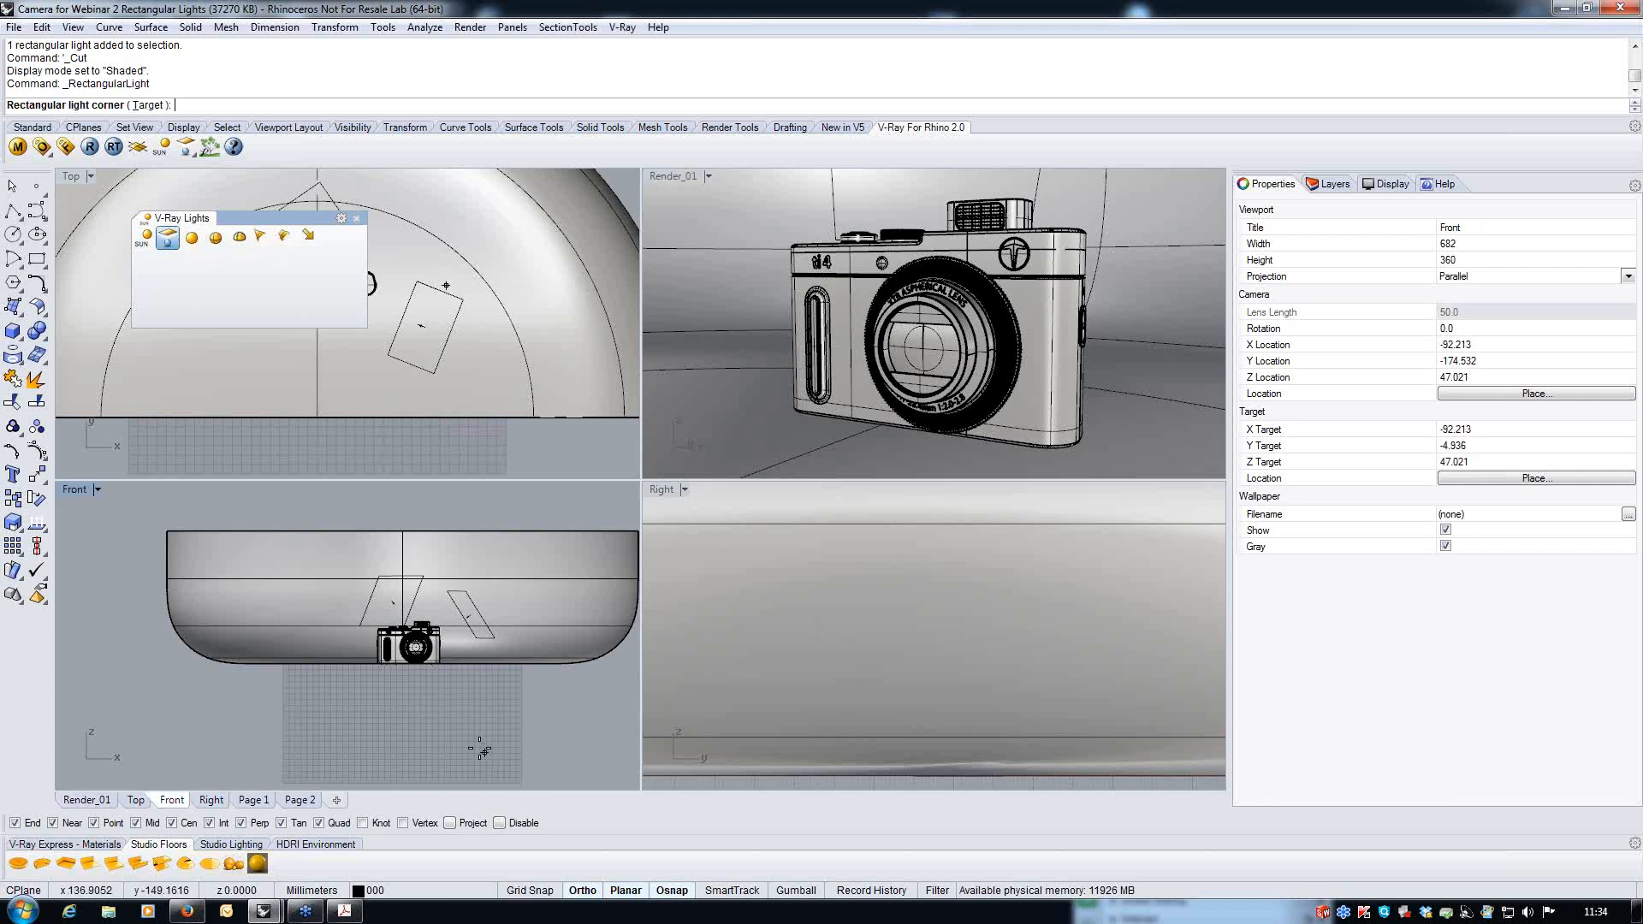
scroll(403, 760, down, 4)
click(399, 729)
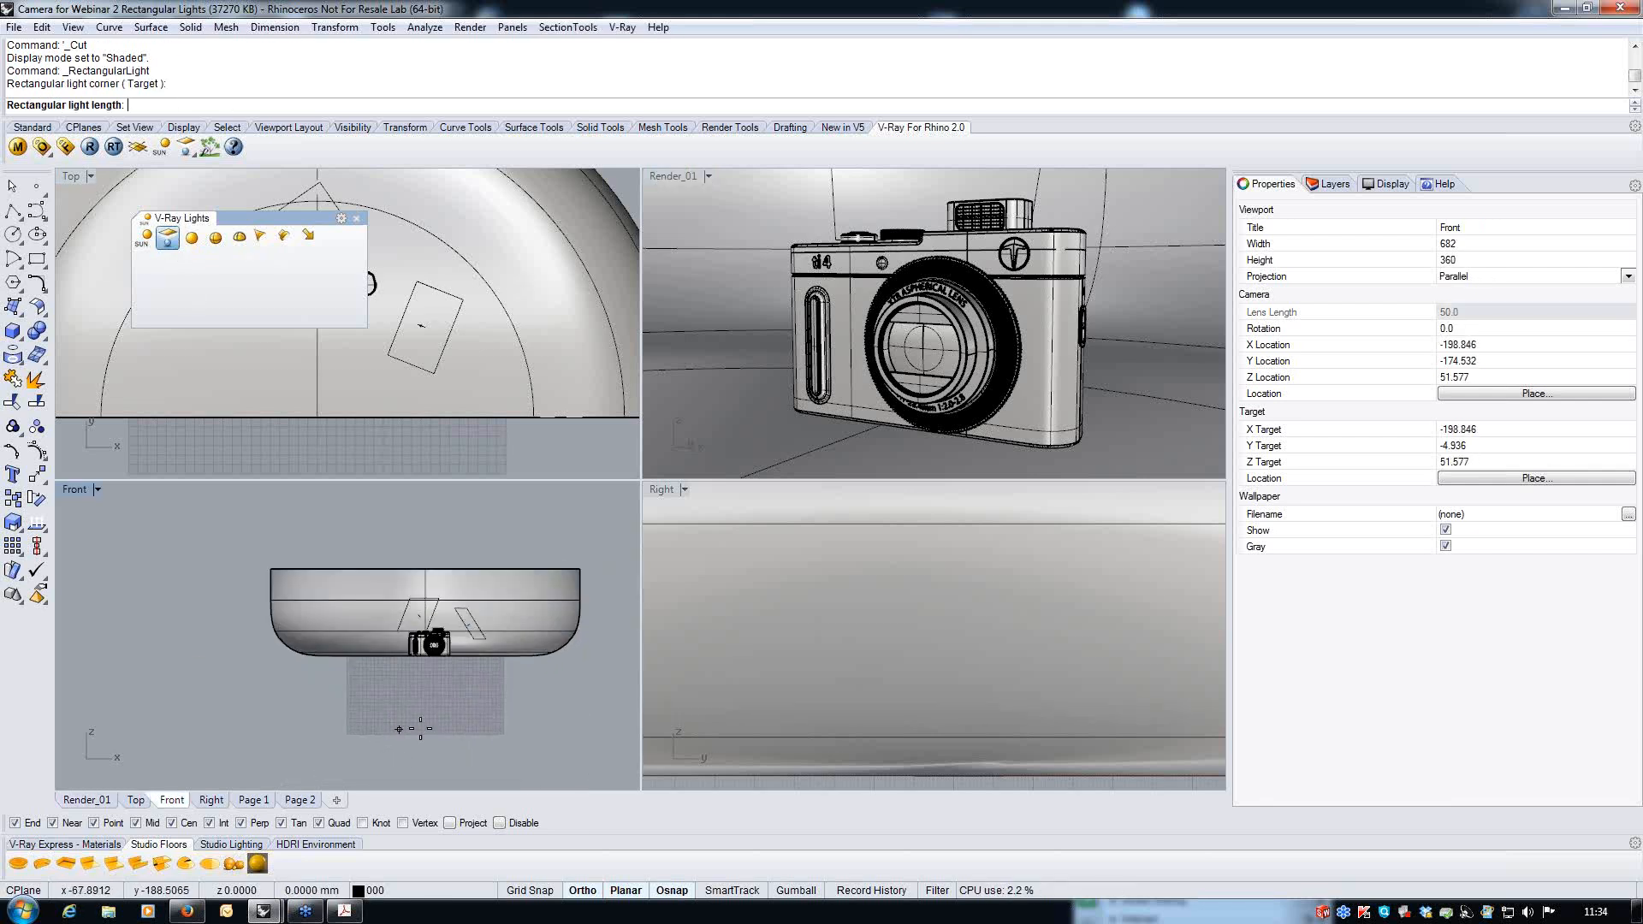
click(484, 734)
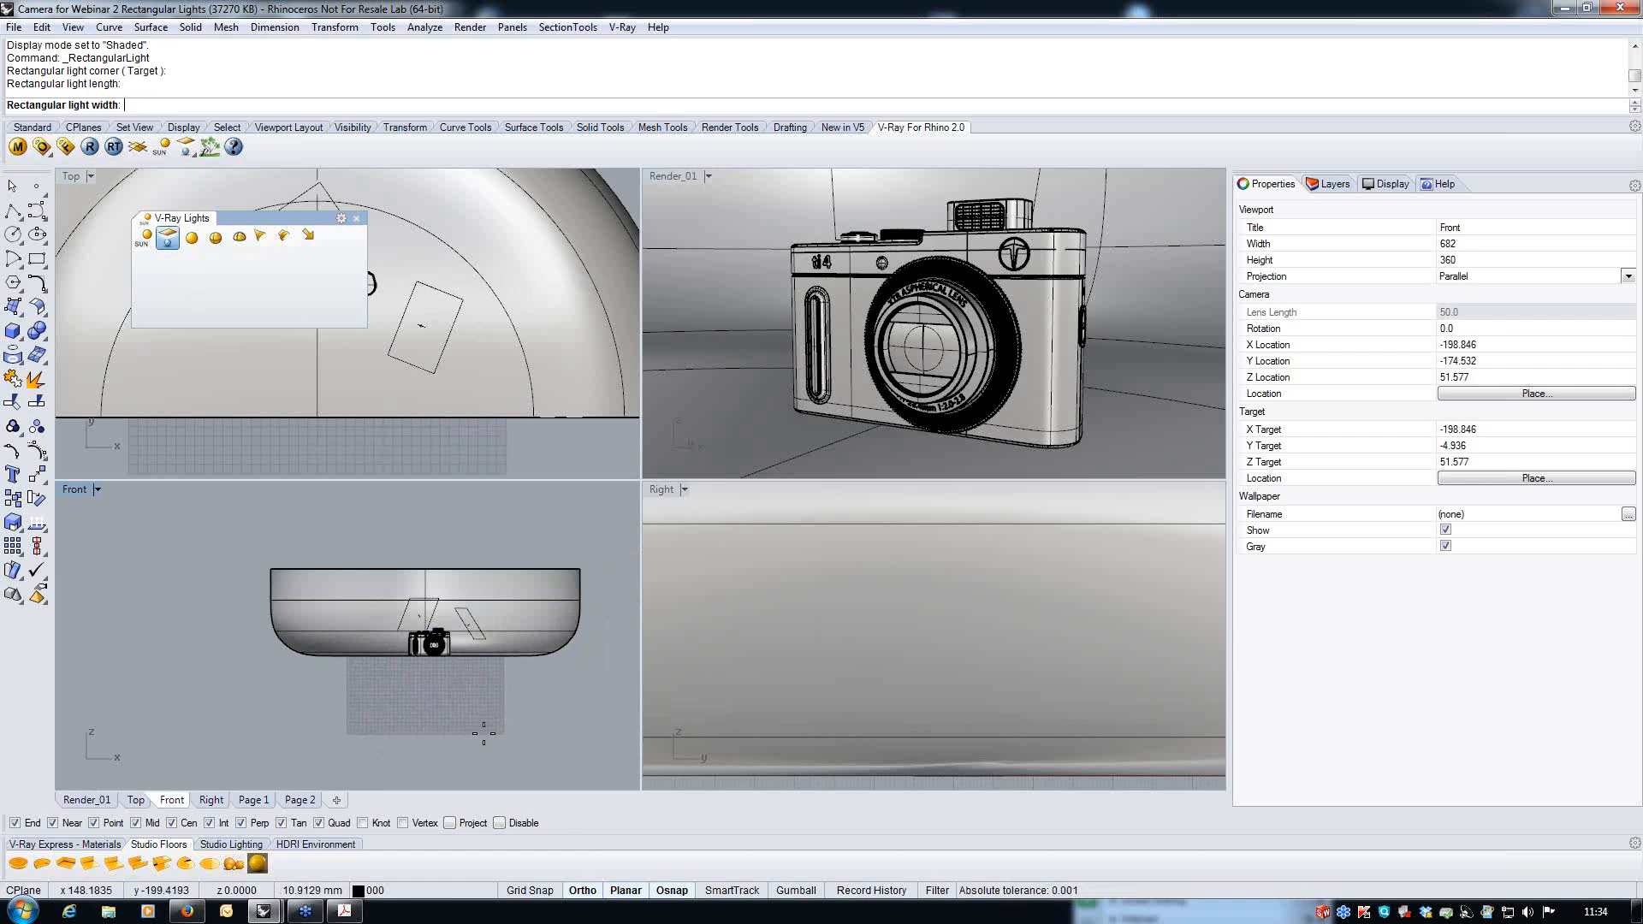
click(483, 679)
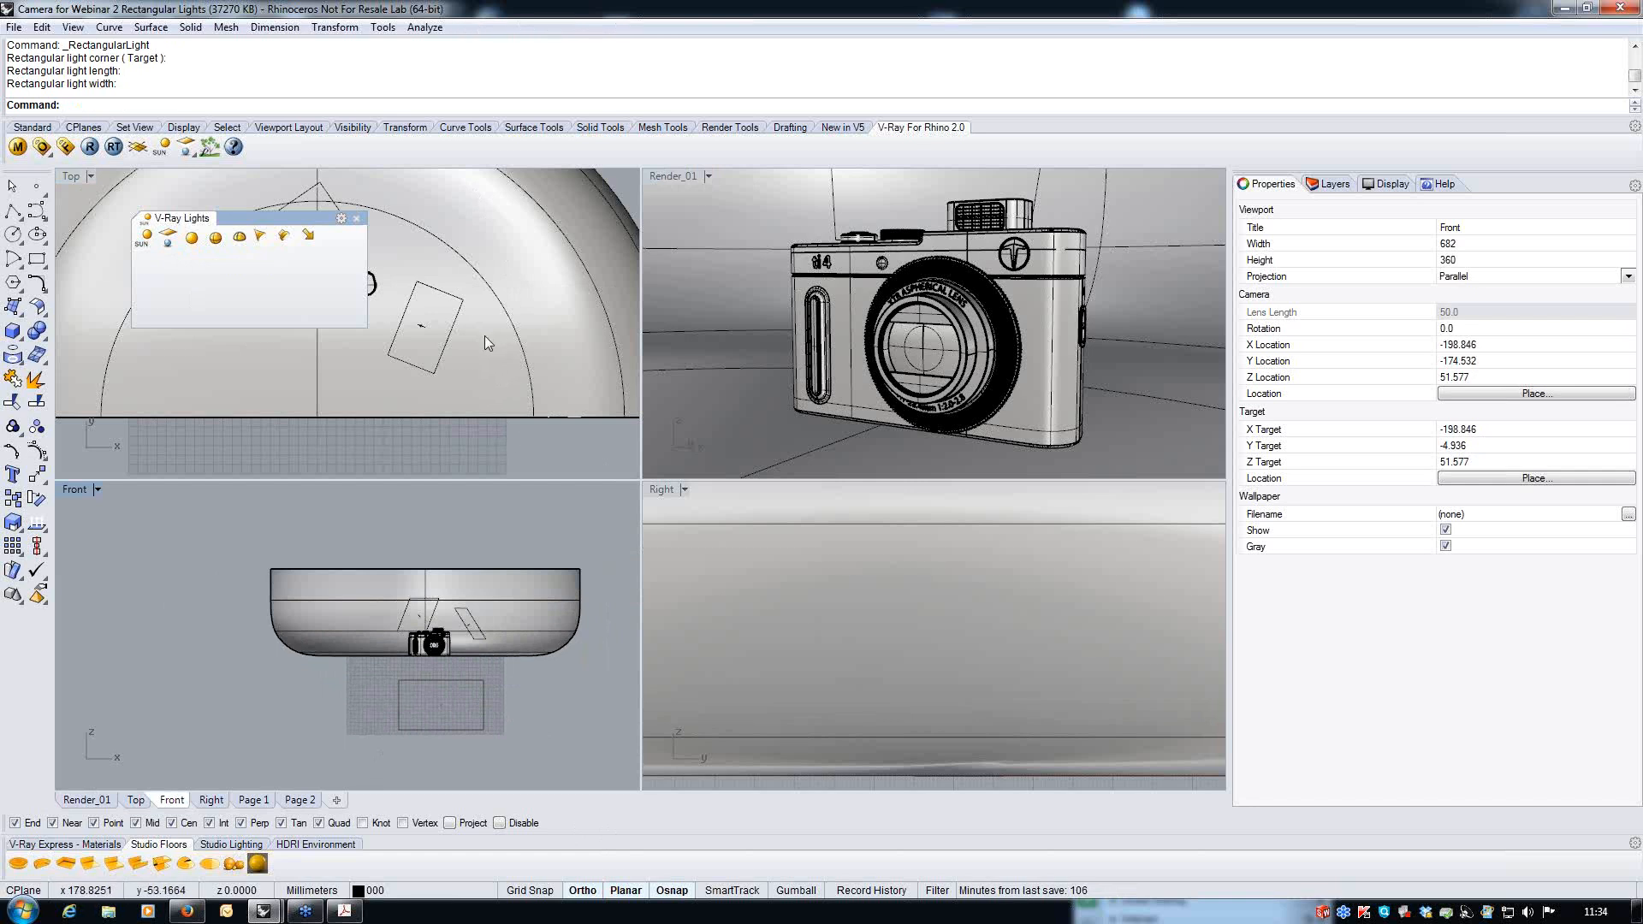
- Move the new rectangular light in the Top viewport to a spot in front of the studio floor's open edge
scroll(485, 336, down, 5)
click(469, 728)
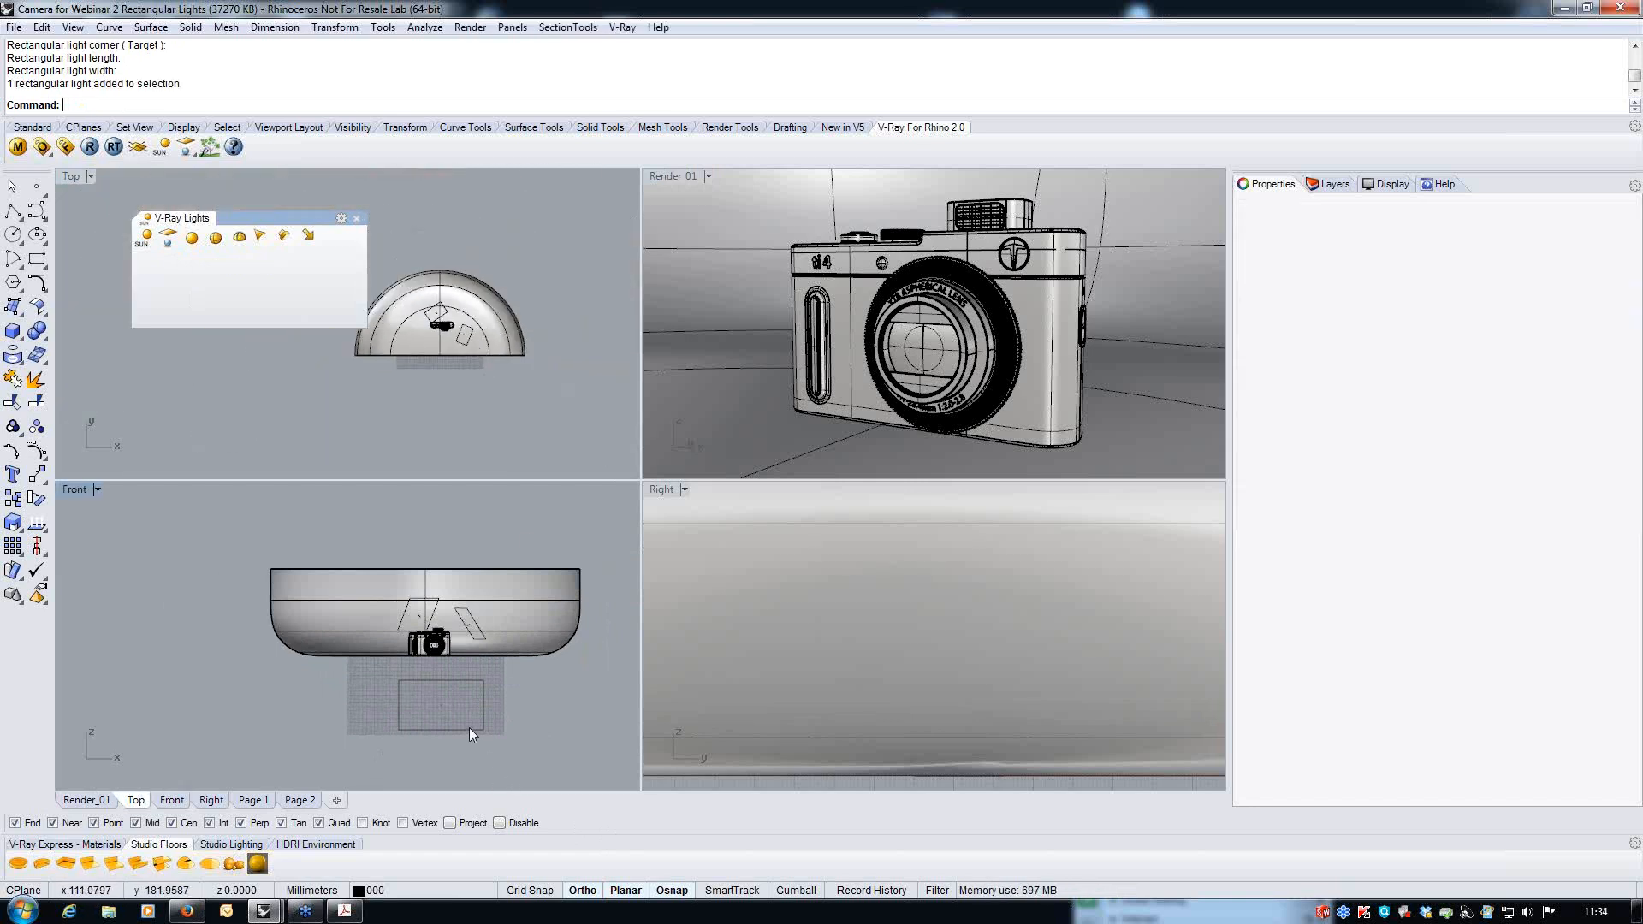
click(335, 27)
click(339, 47)
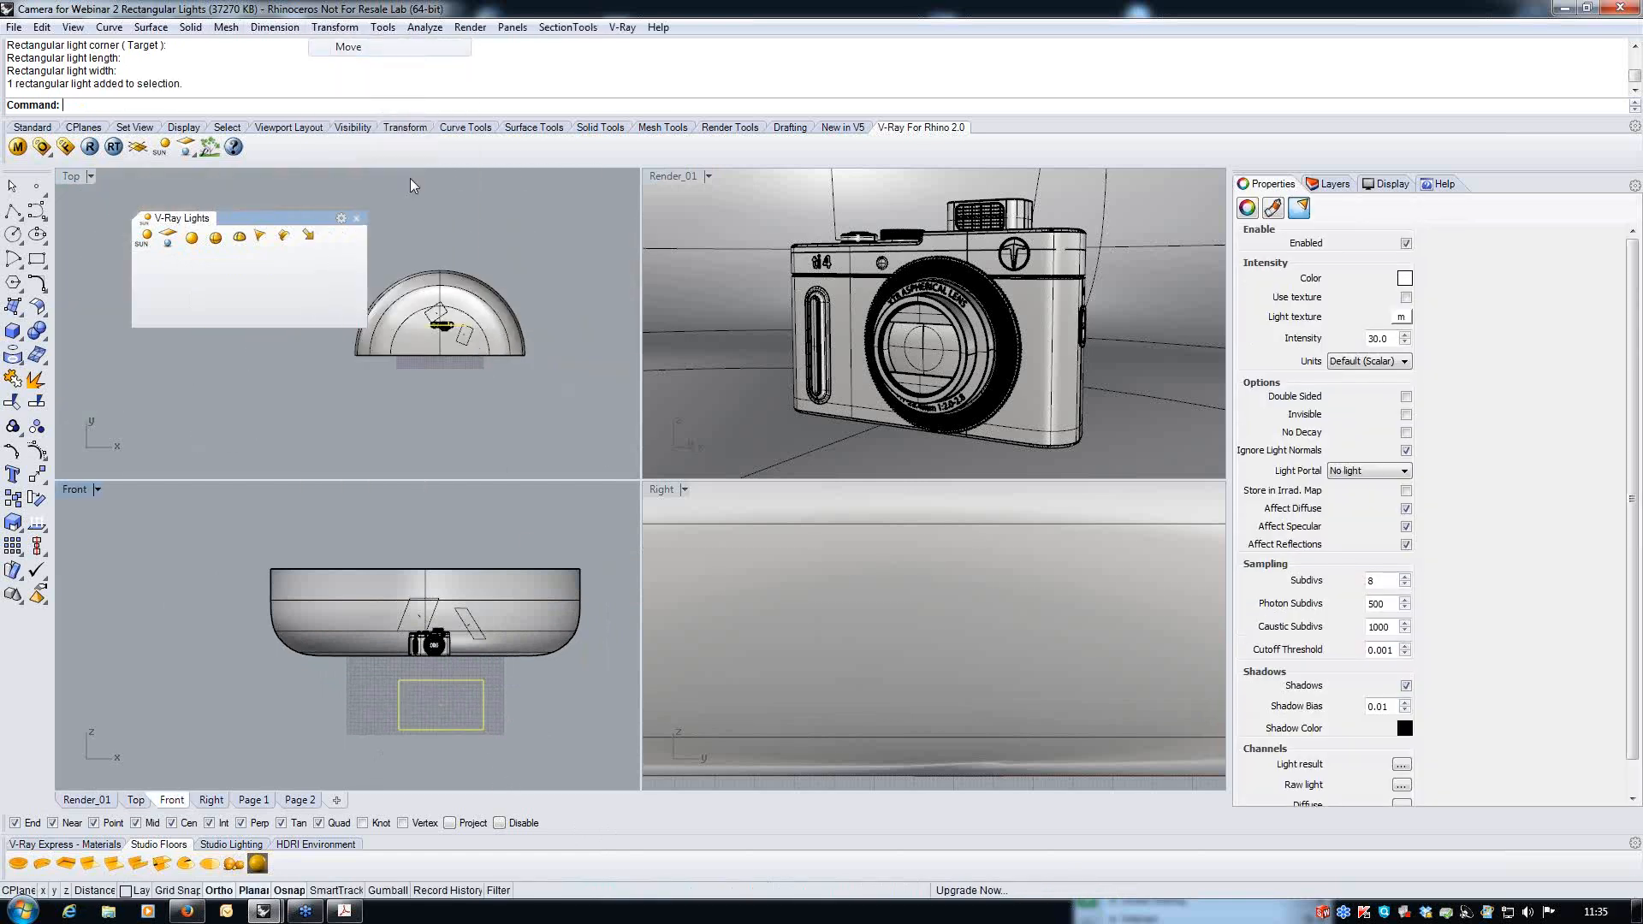
click(585, 288)
click(584, 350)
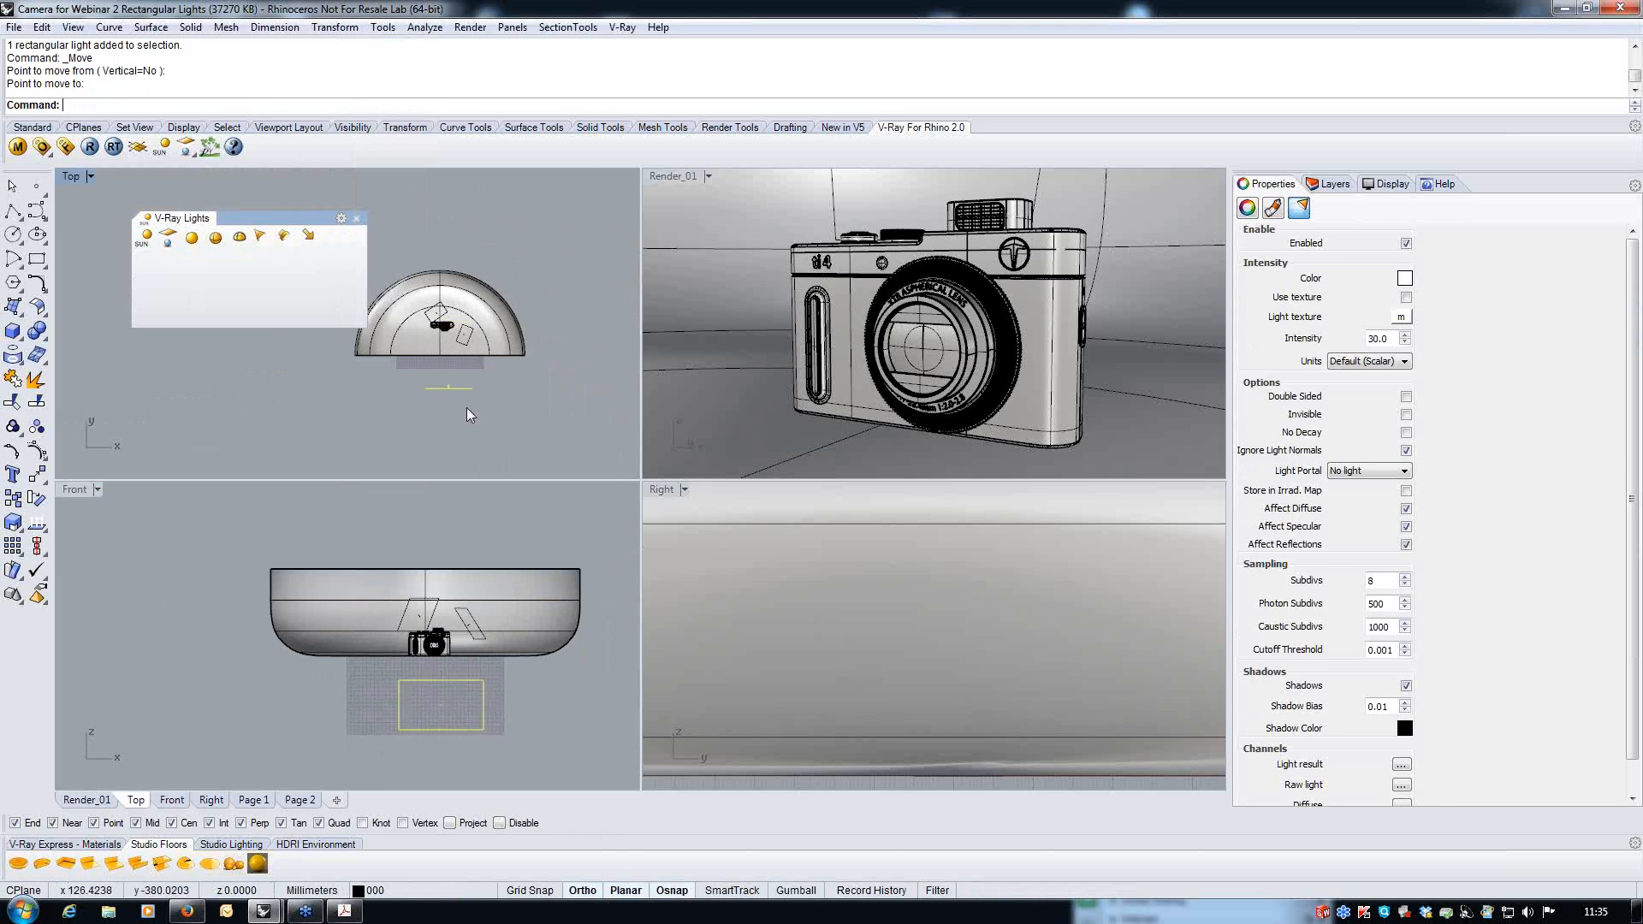
- Flip the new rectangular light's direction away from the camera model, and flip it back to face the model
scroll(466, 407, up, 8)
click(485, 328)
click(470, 360)
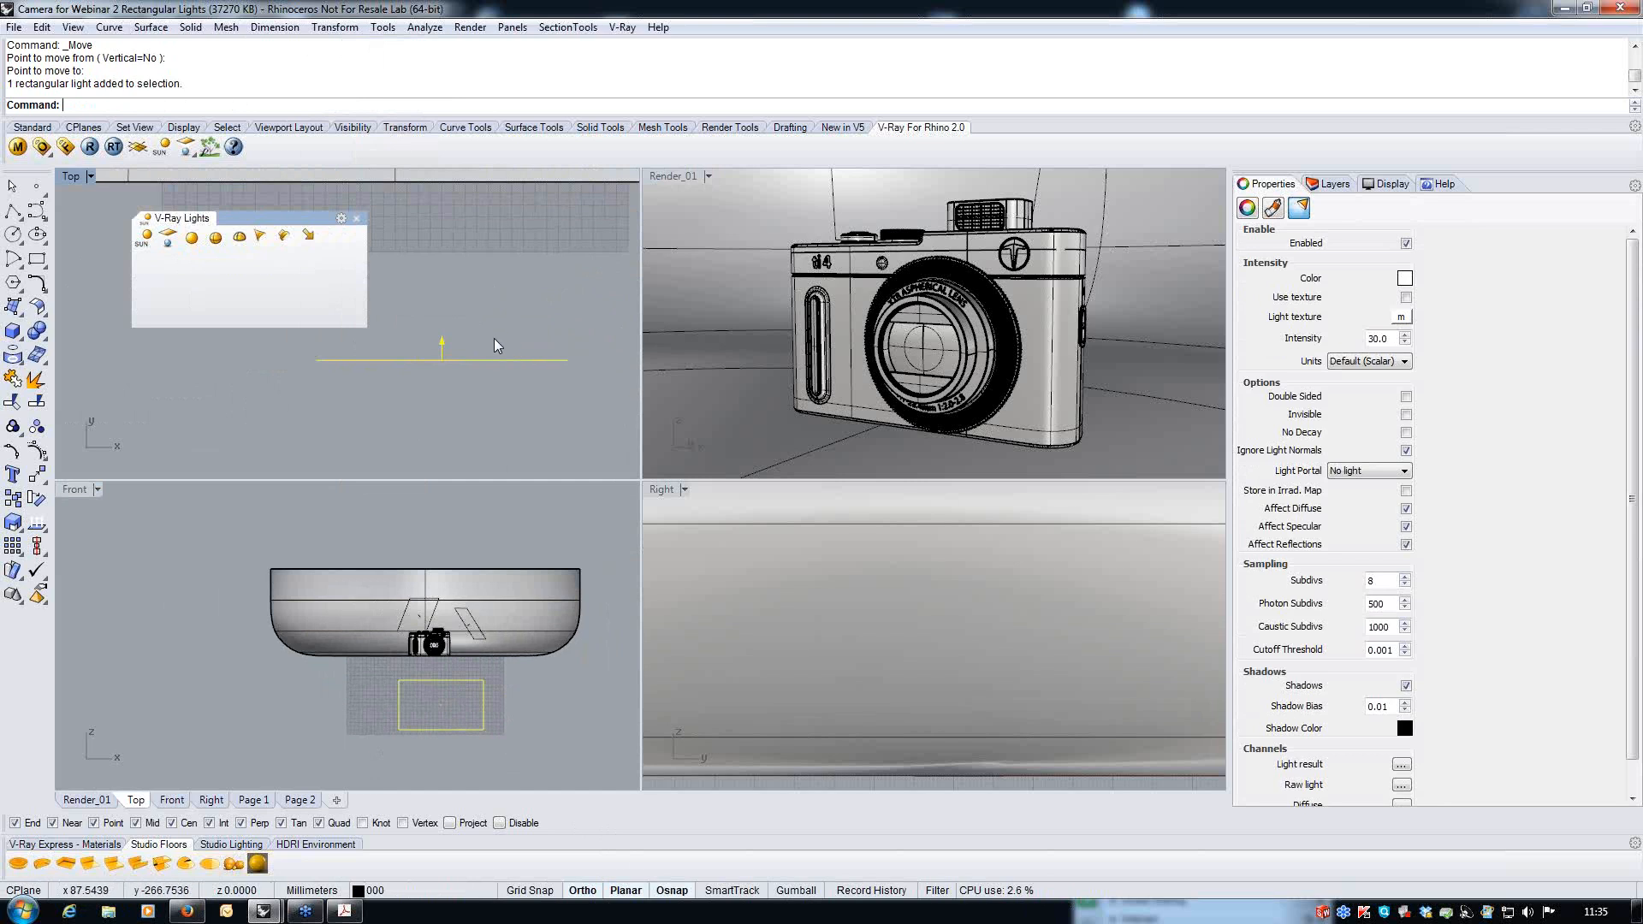
text(Flip)
key(Return)
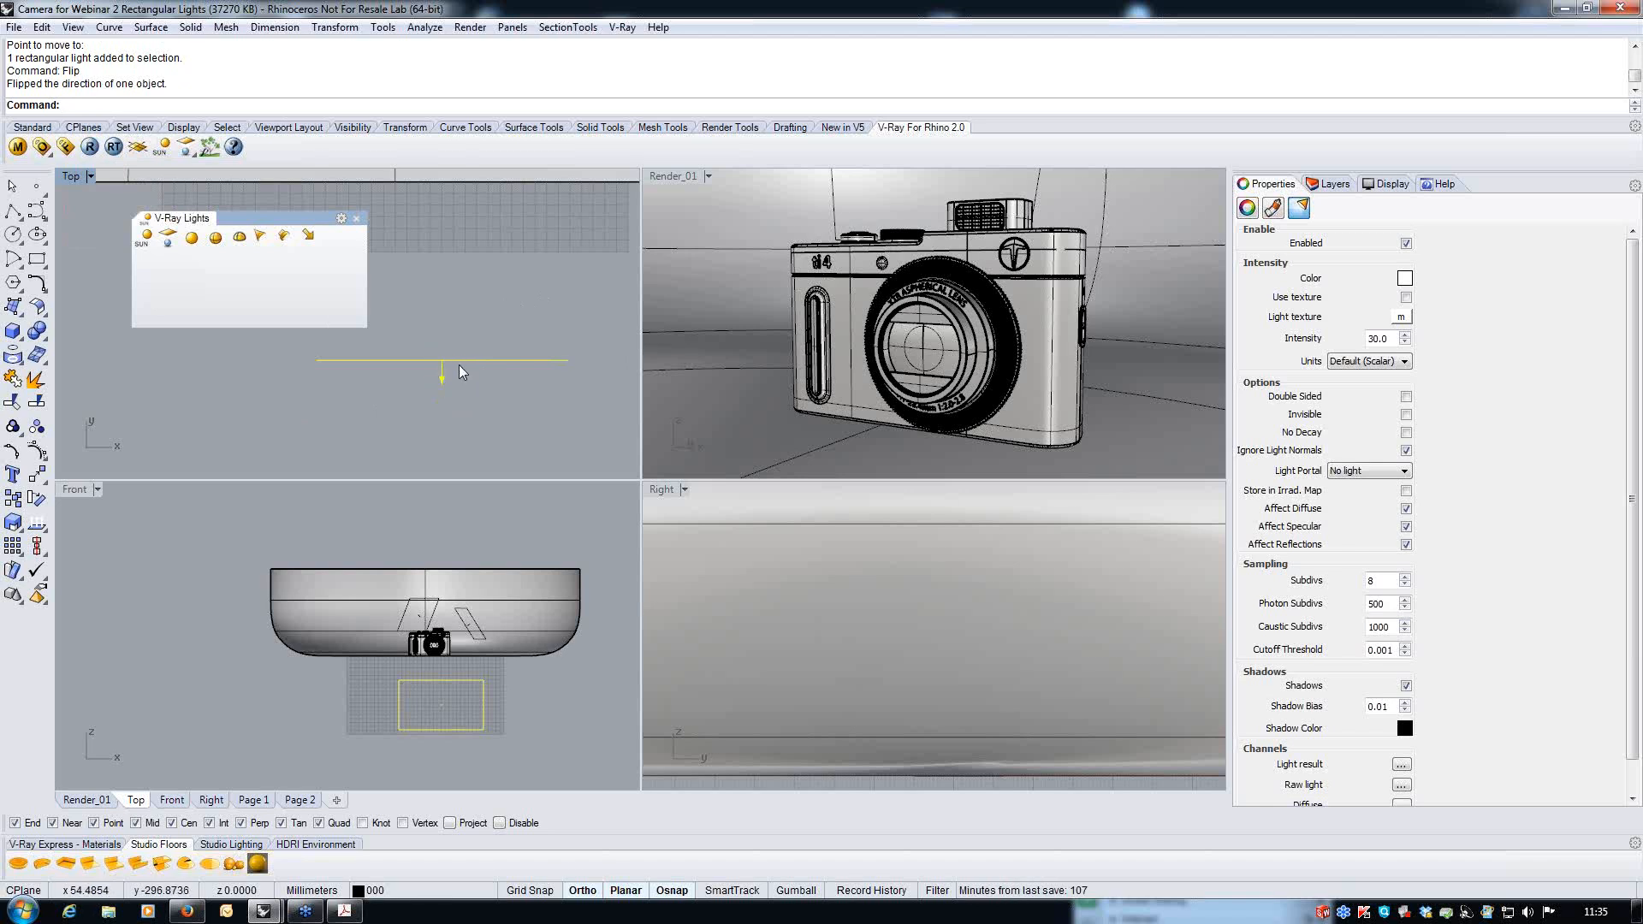
key(Up)
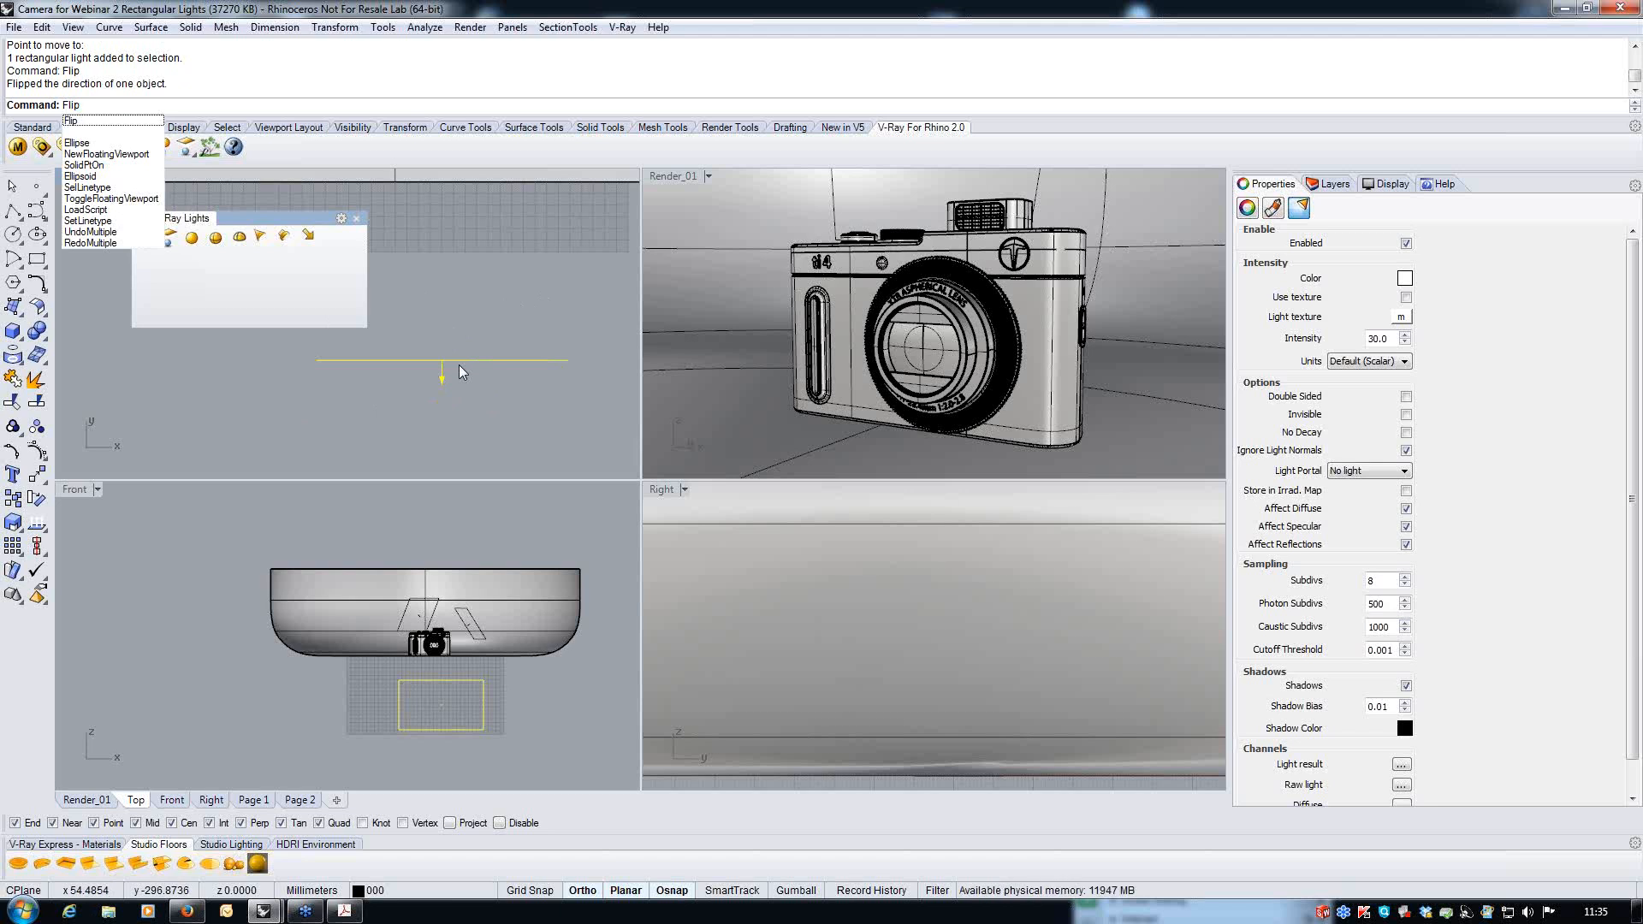
key(Return)
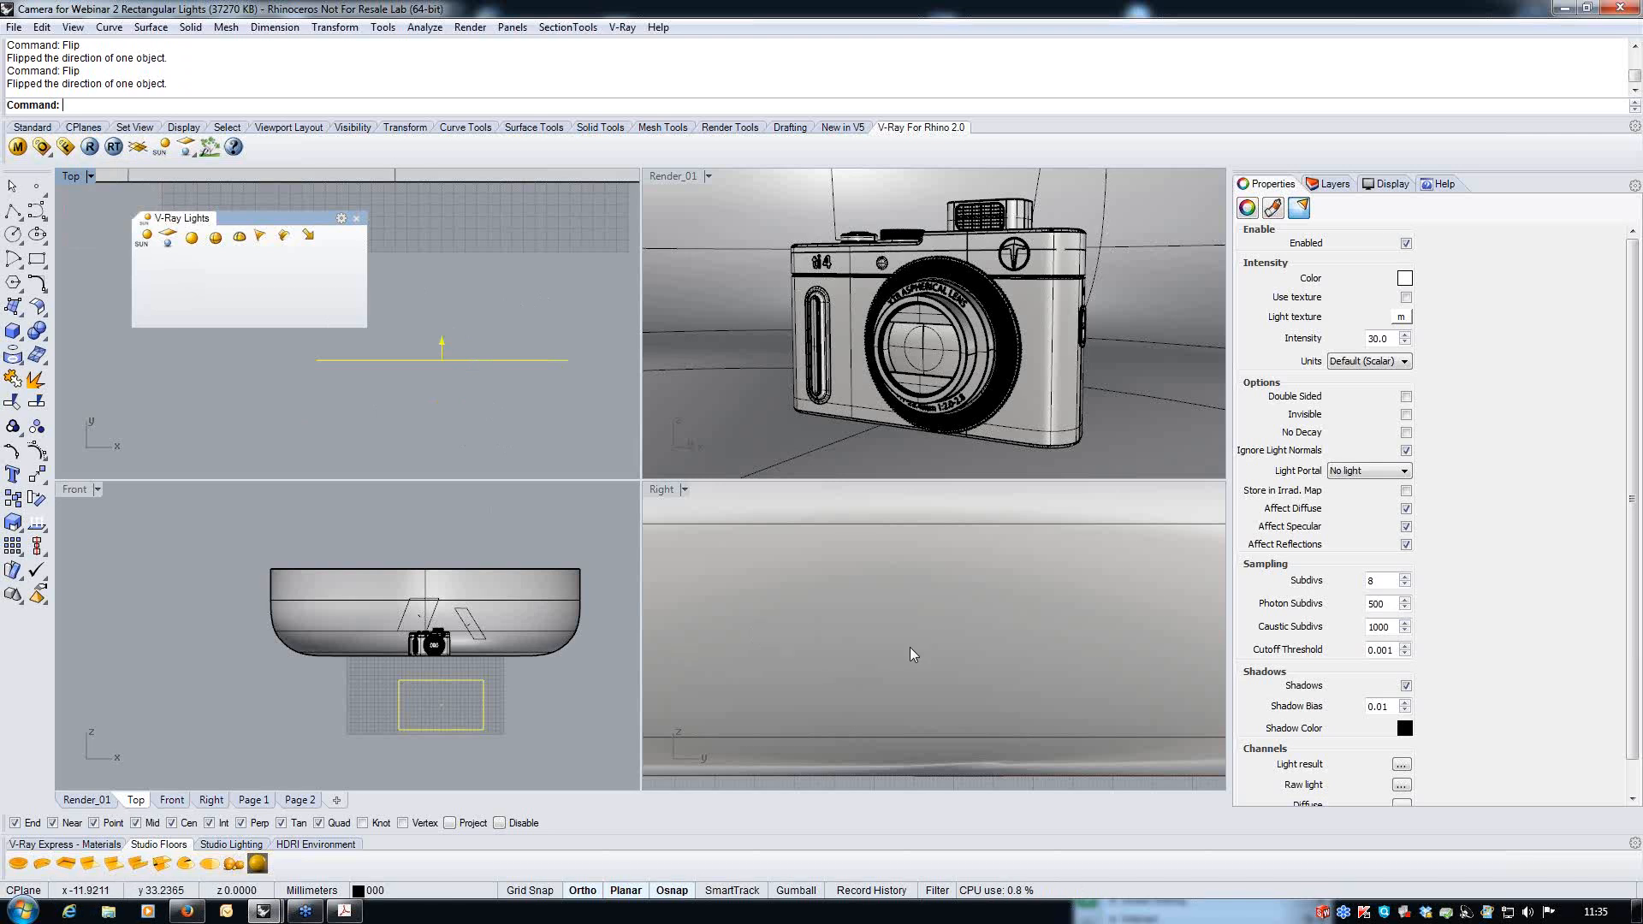
- Set the Right, Top and Front viewports to Wireframe display
scroll(911, 663, down, 6)
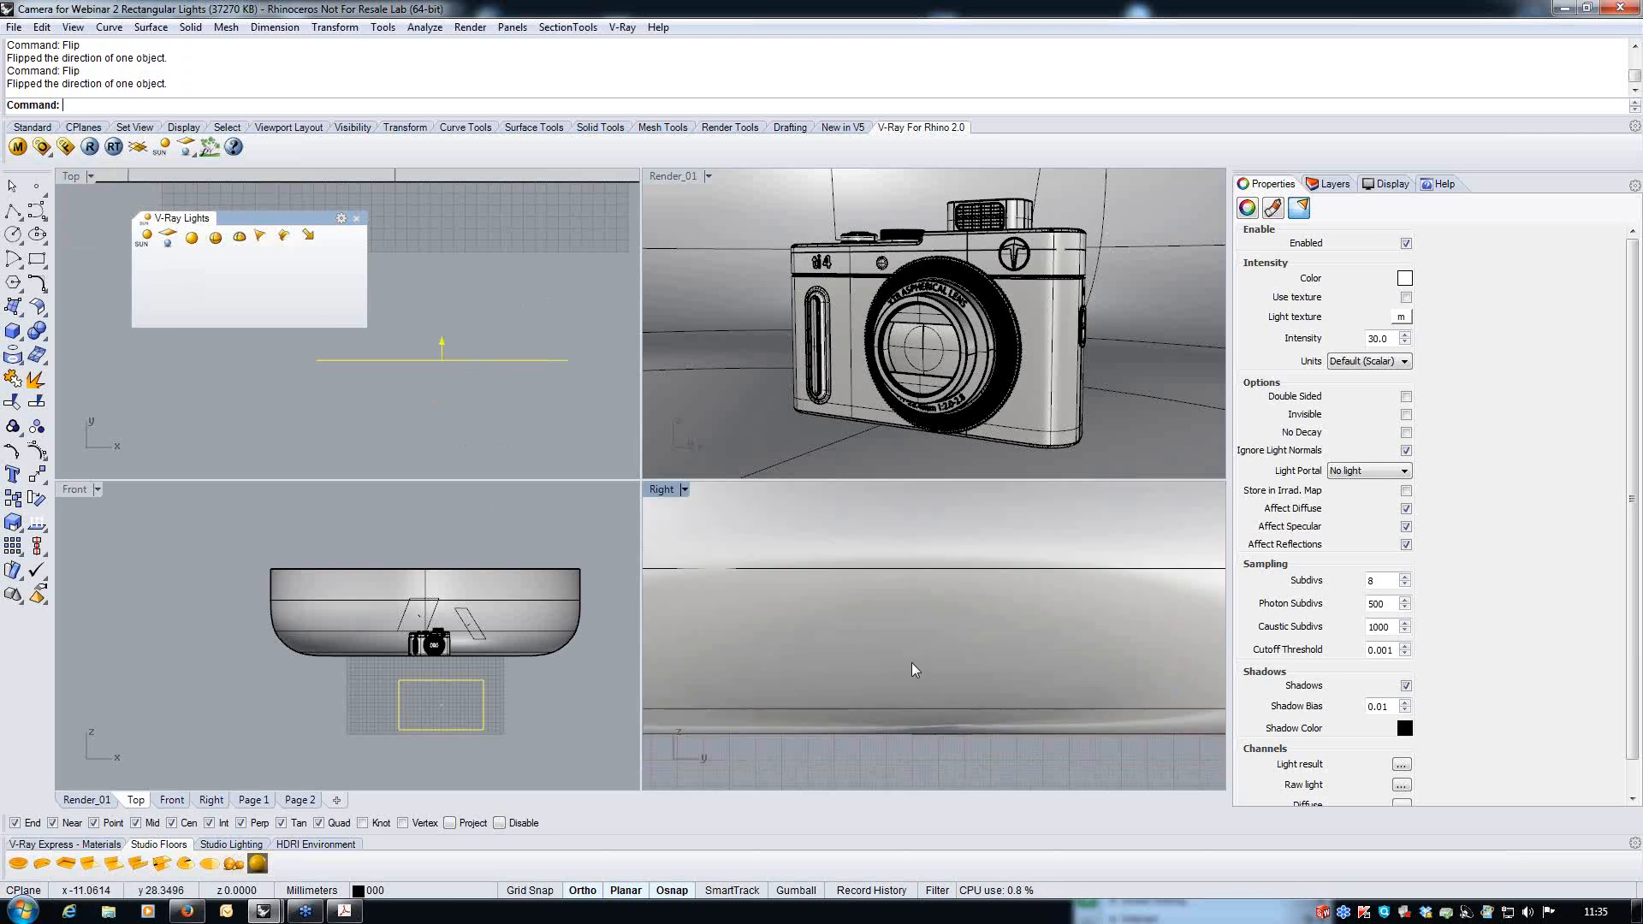
click(686, 490)
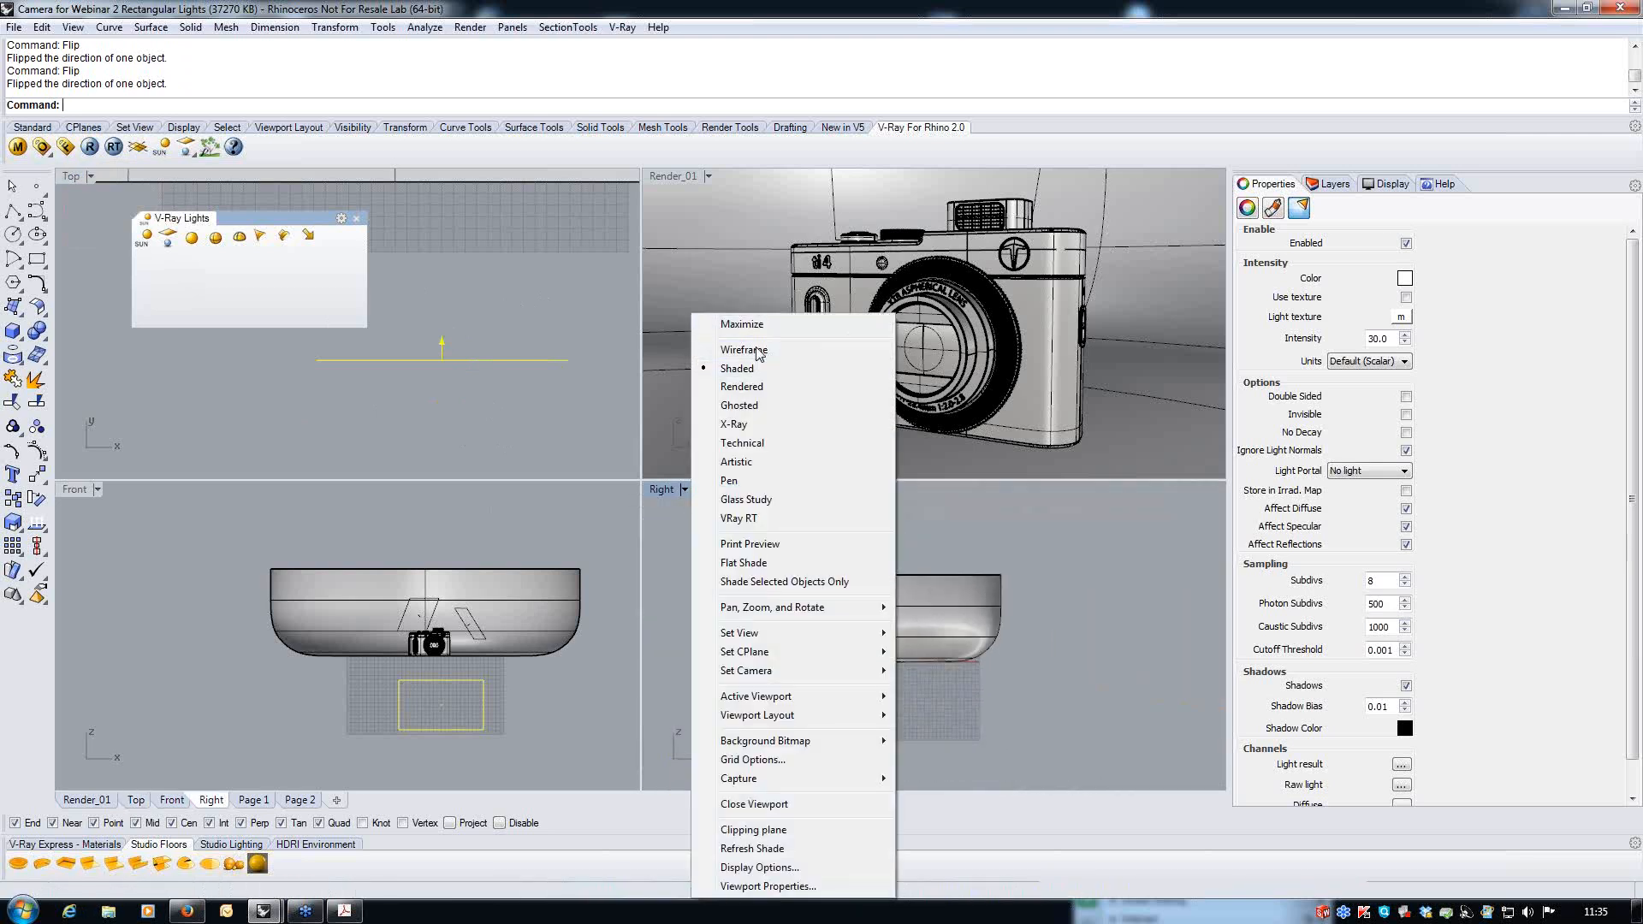
click(758, 352)
scroll(439, 420, down, 5)
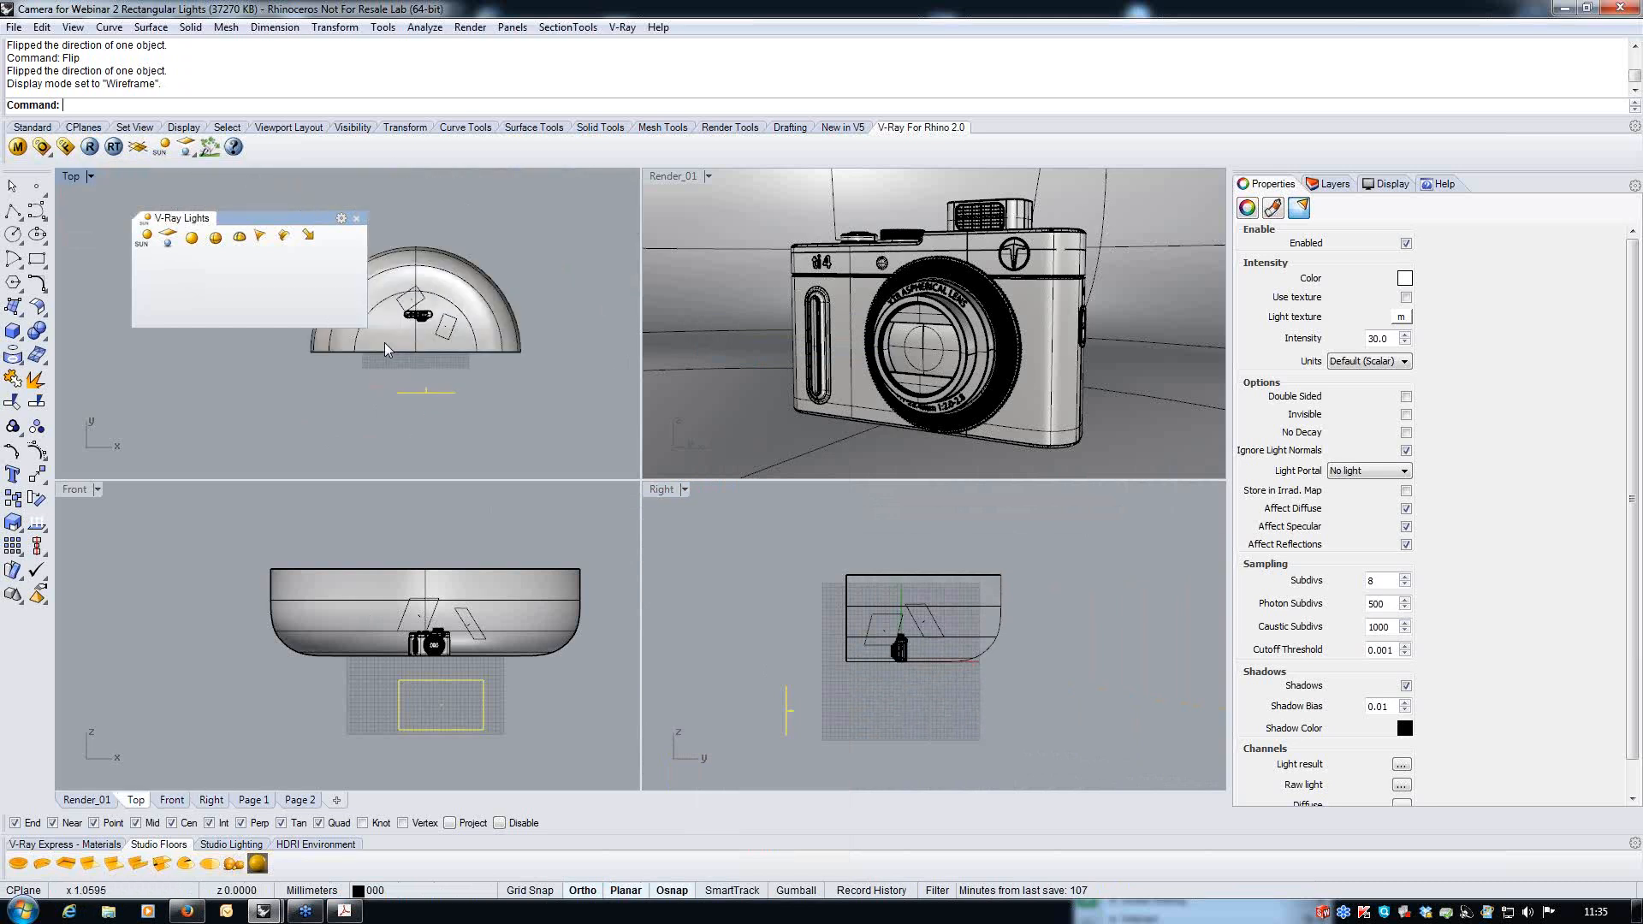
click(91, 177)
click(111, 212)
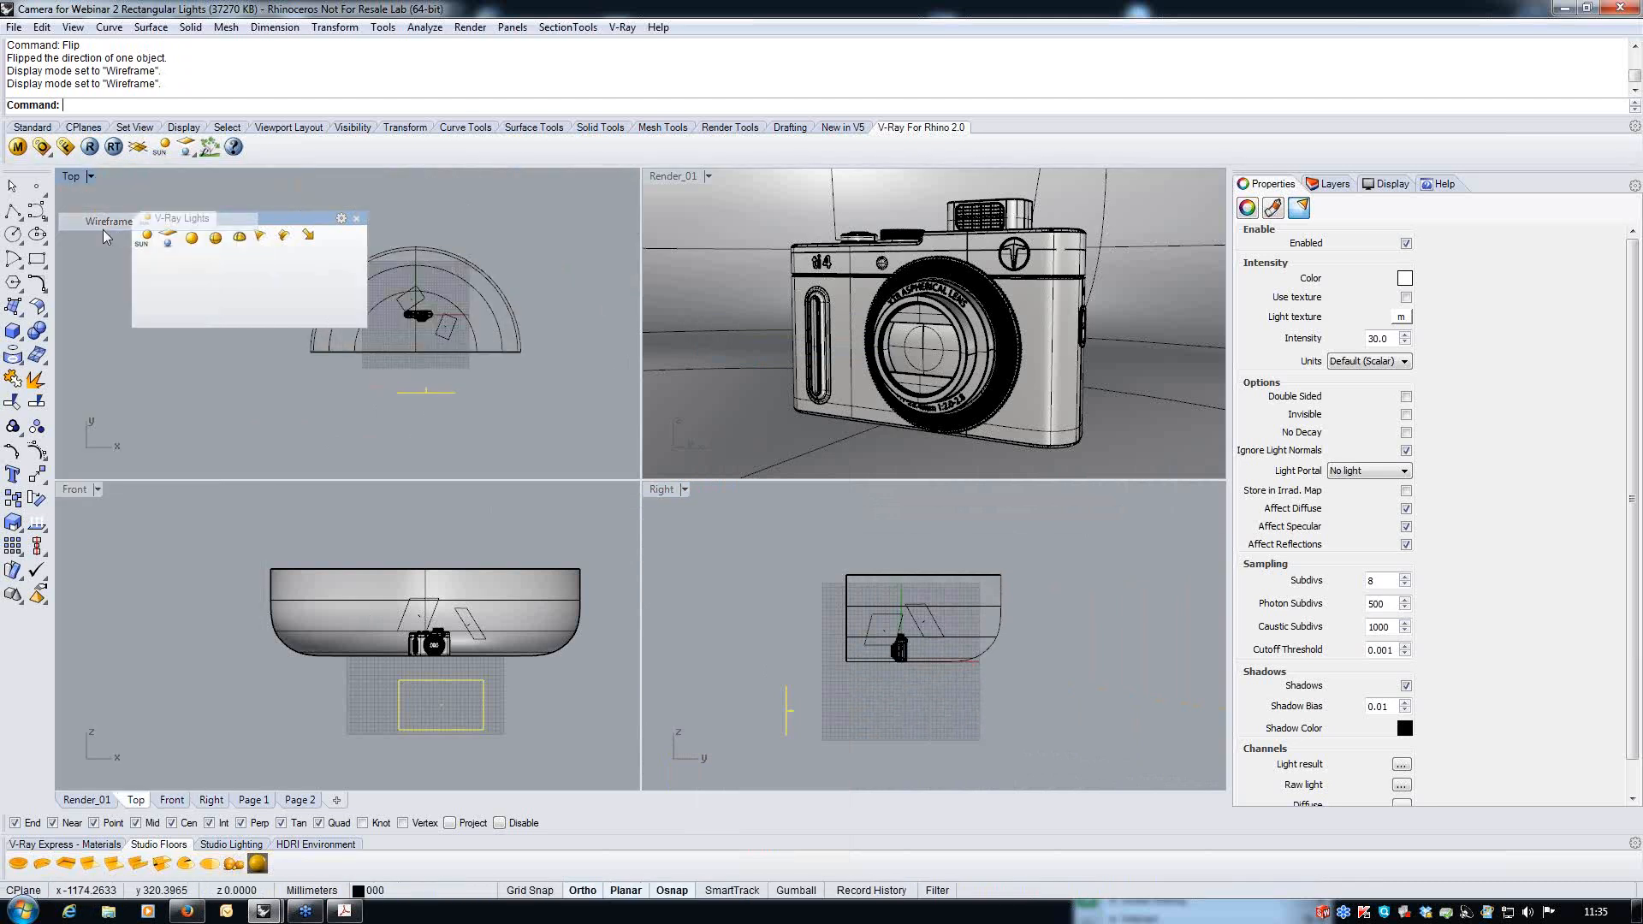
click(97, 490)
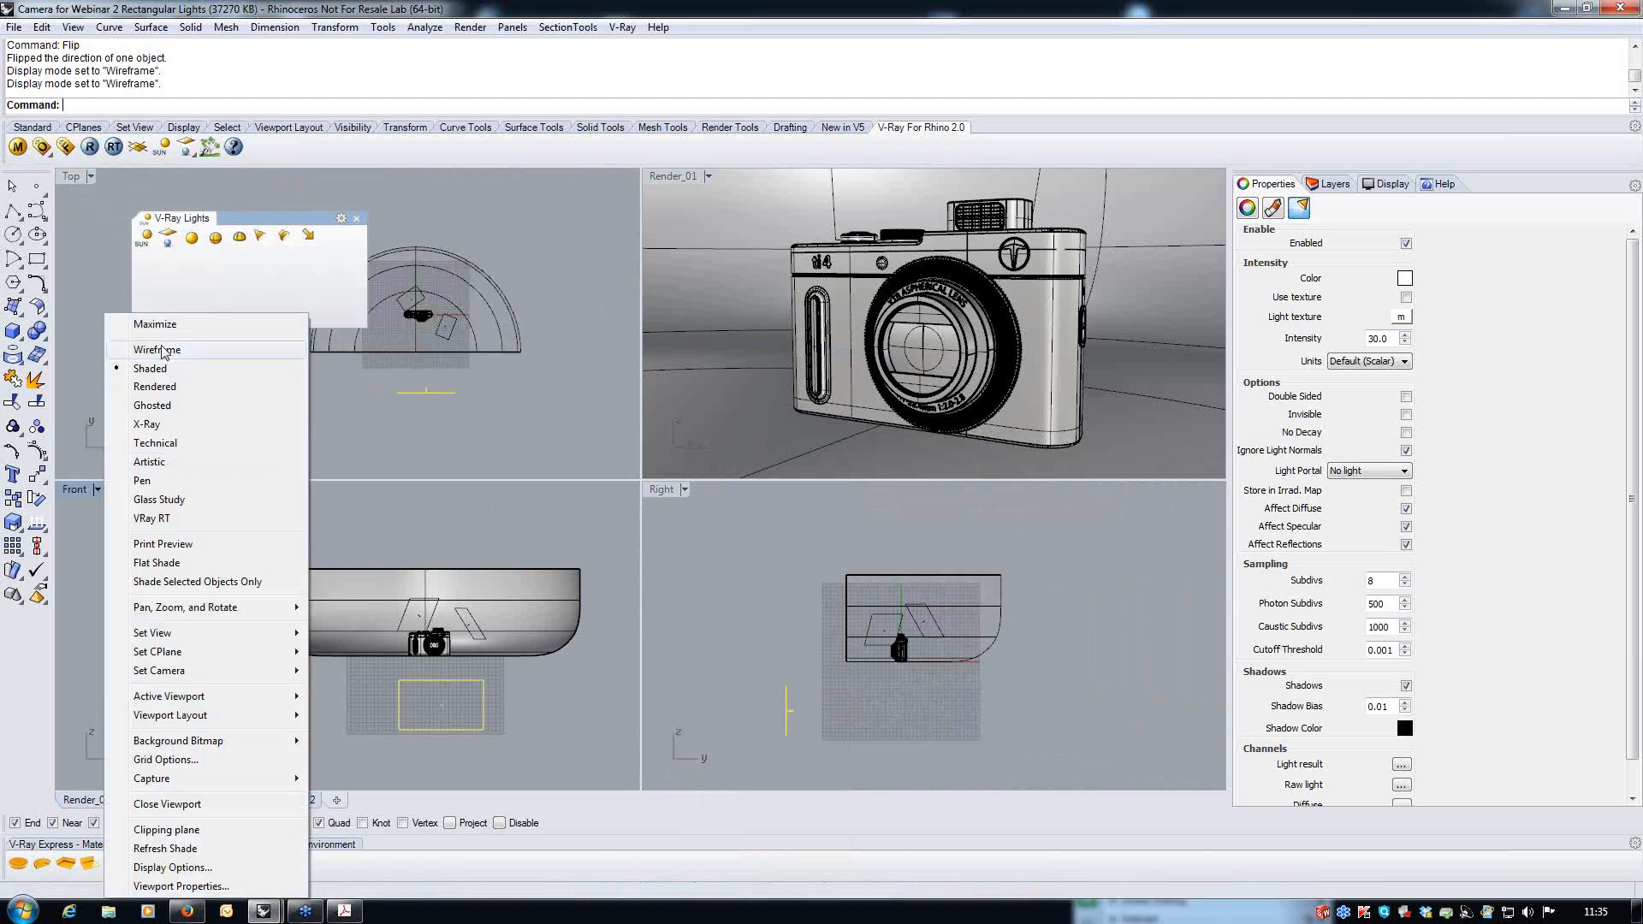
click(128, 355)
- Raise the new rectangular light in the Right viewport to just above the camera model's height
scroll(886, 657, up, 2)
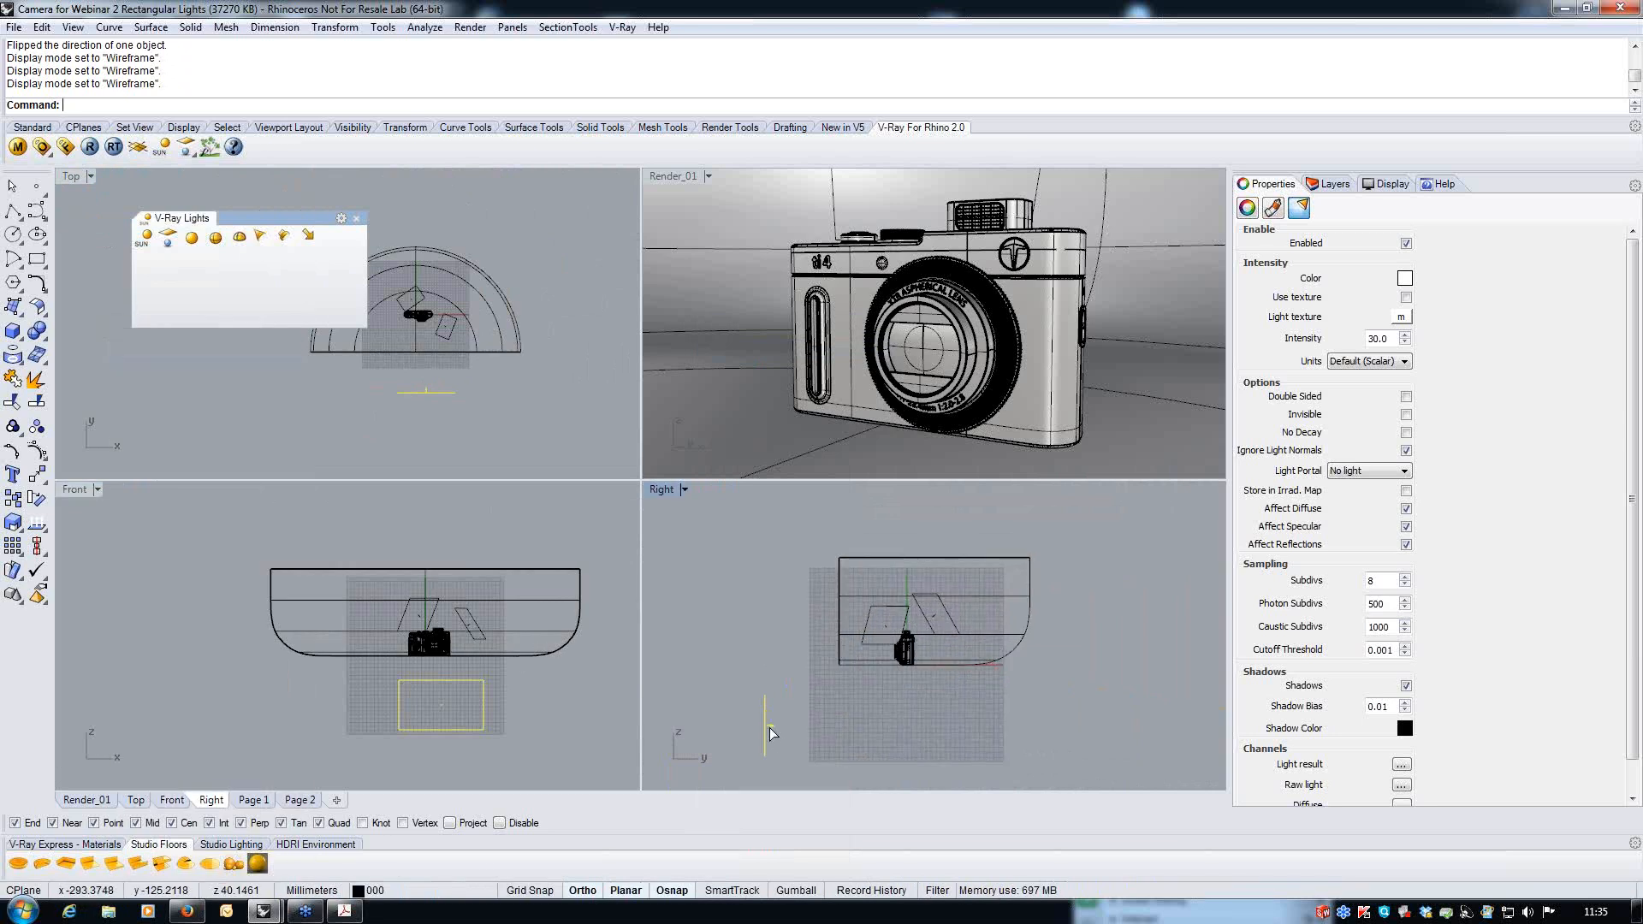
drag(779, 726, 773, 652)
scroll(772, 599, up, 2)
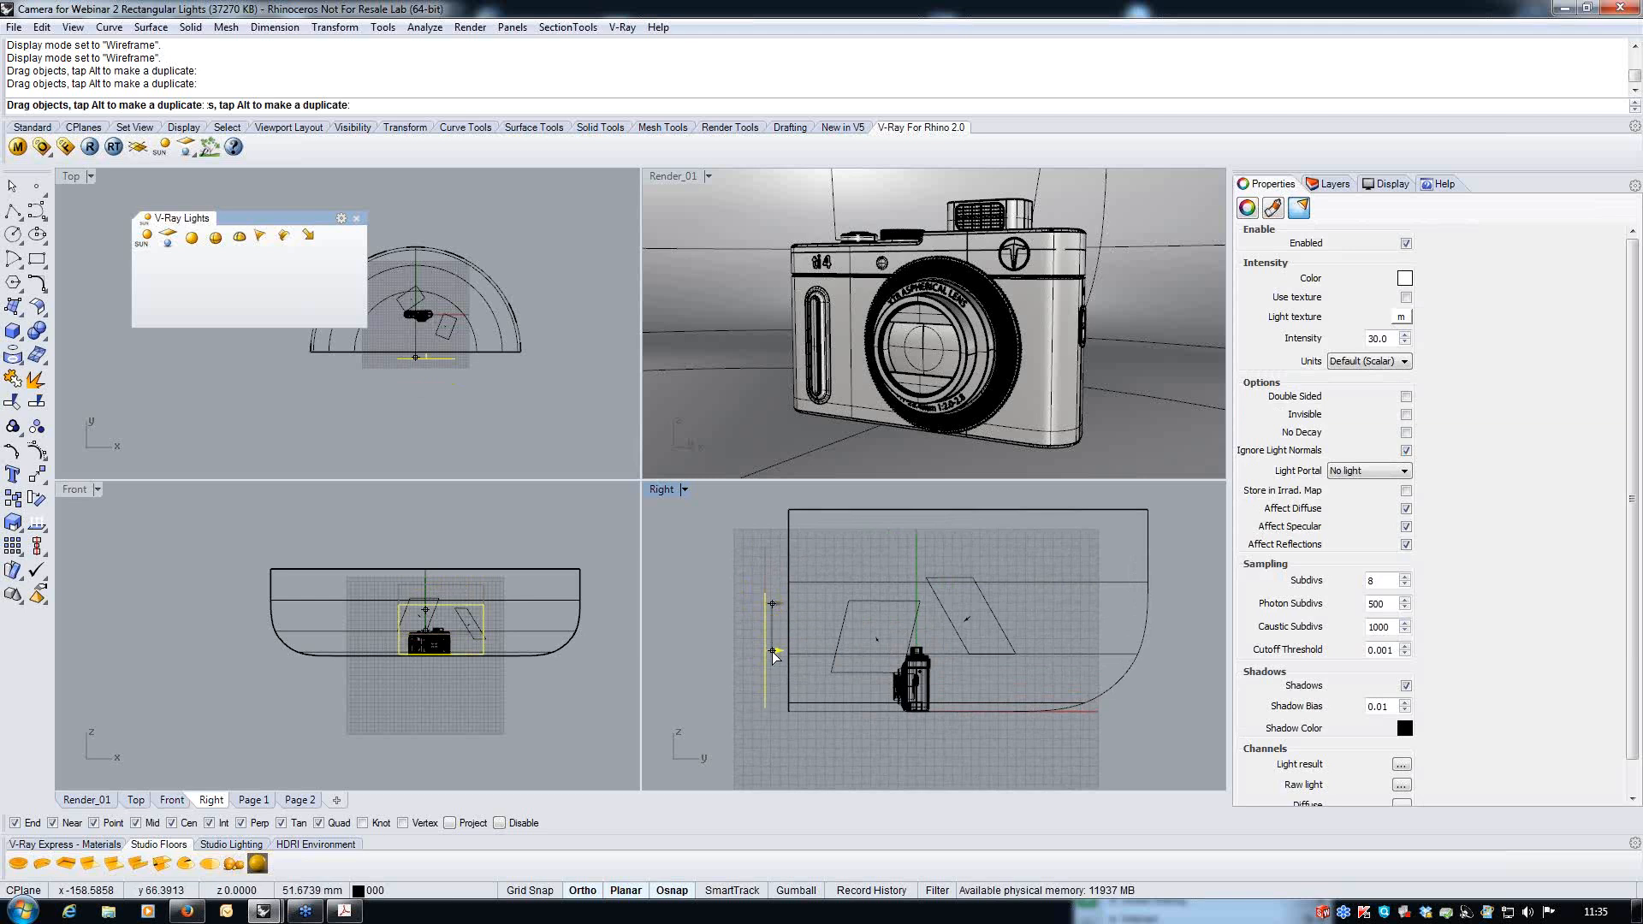
- Move the light in the Top viewport about 115 mm in the negative X direction and closer to the camera model, inside the floor's front edge
scroll(407, 353, up, 2)
scroll(407, 353, up, 1)
click(335, 27)
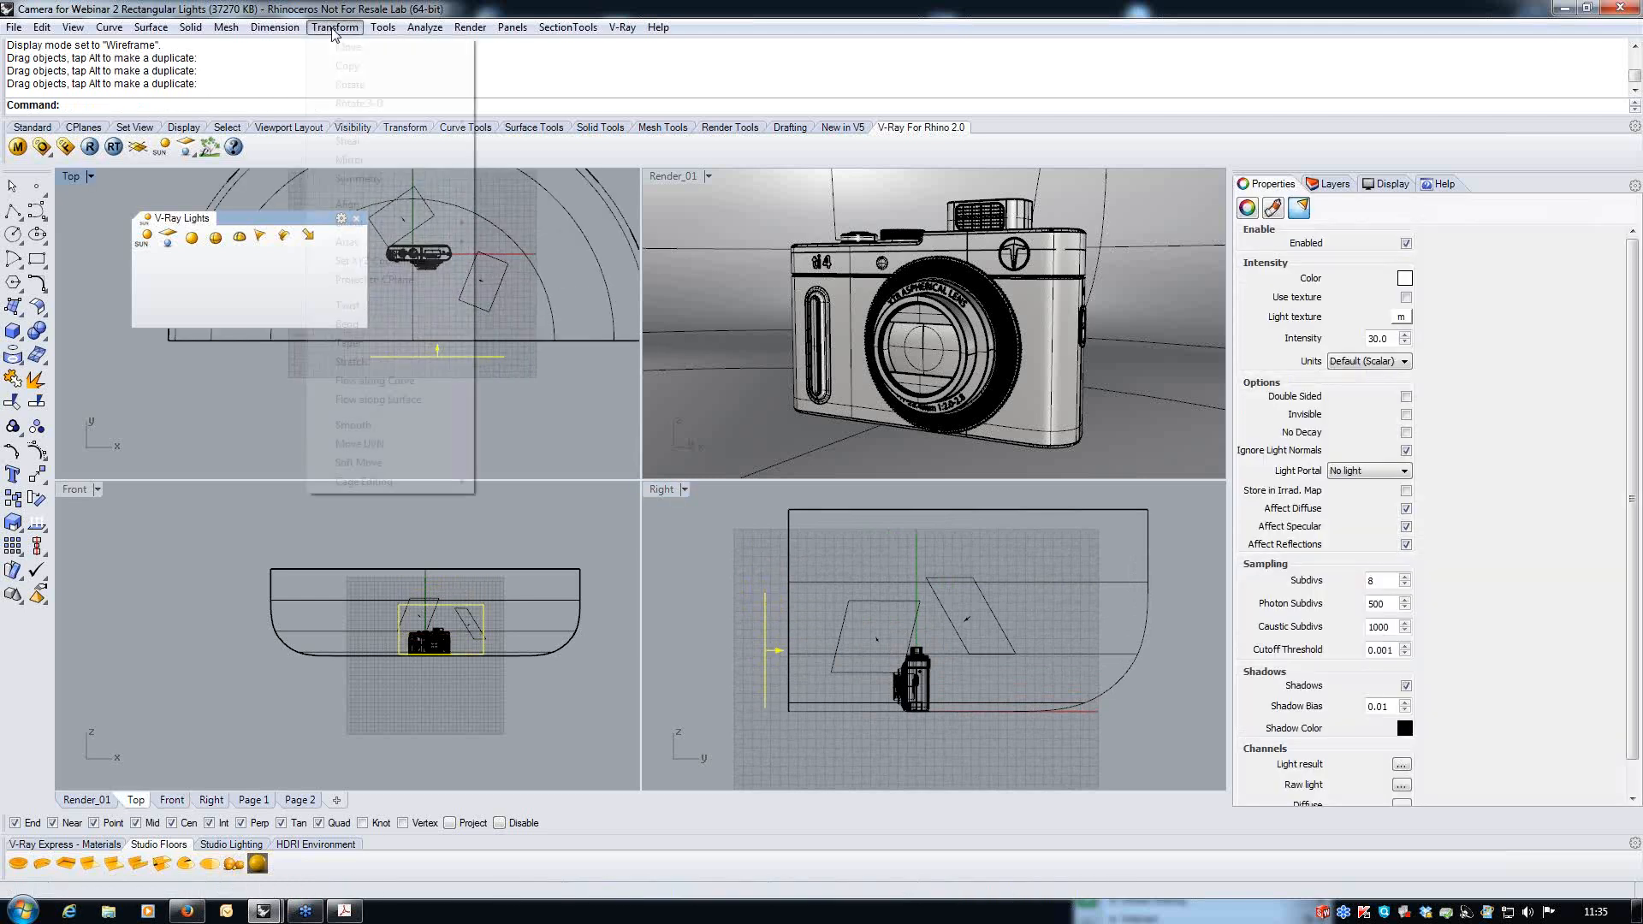
click(330, 44)
click(550, 438)
click(481, 437)
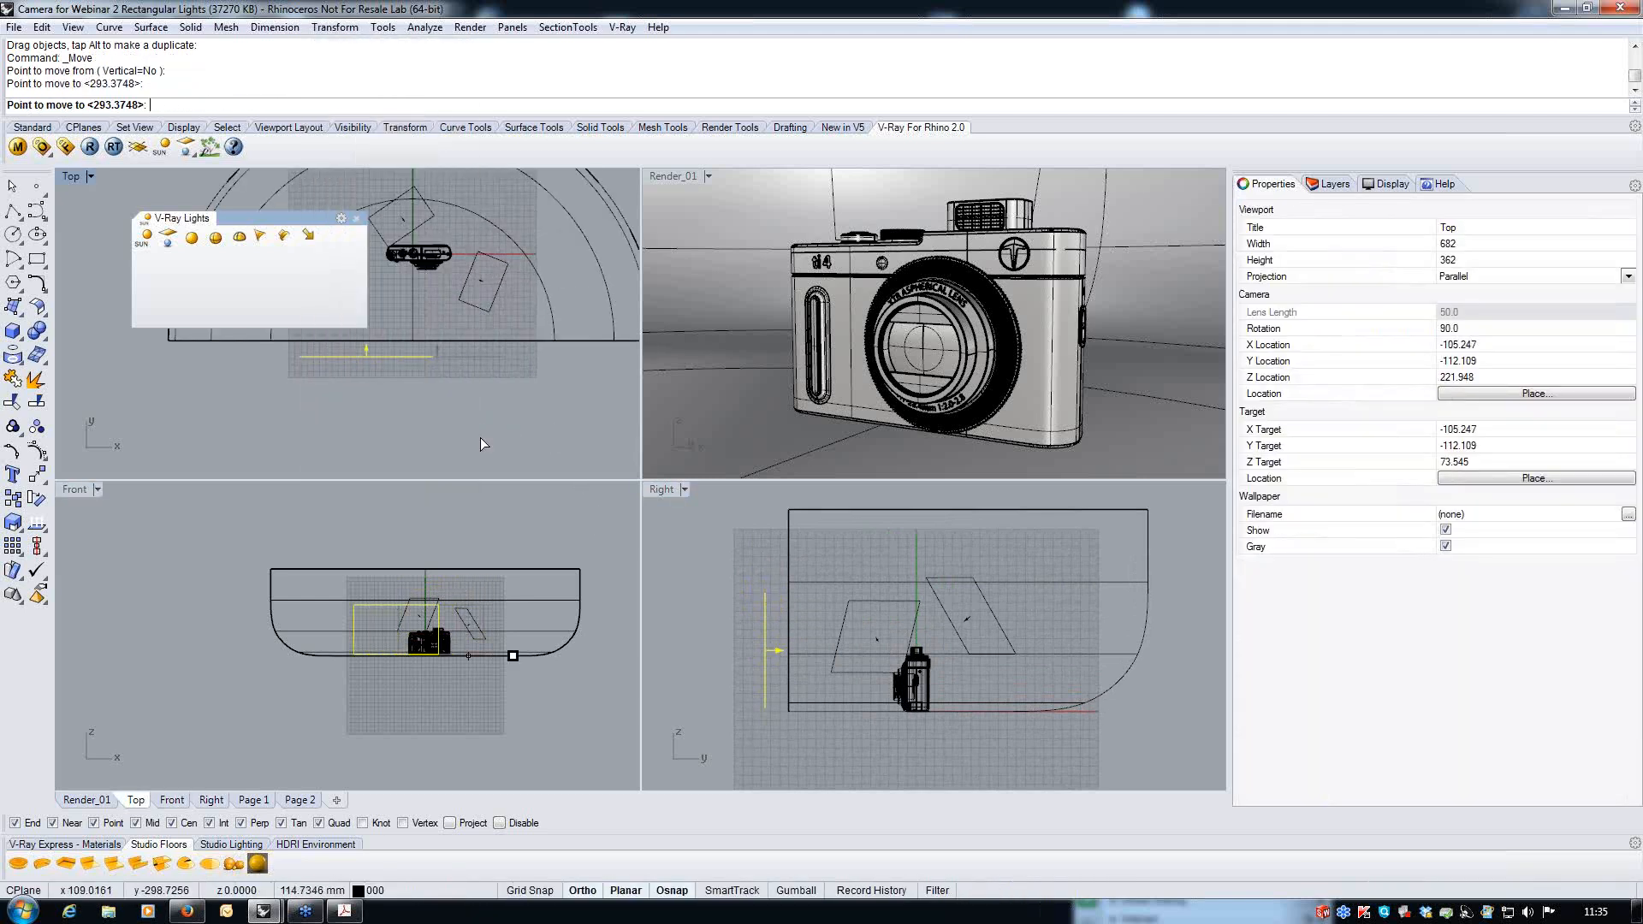
right_click(516, 437)
click(514, 437)
click(511, 414)
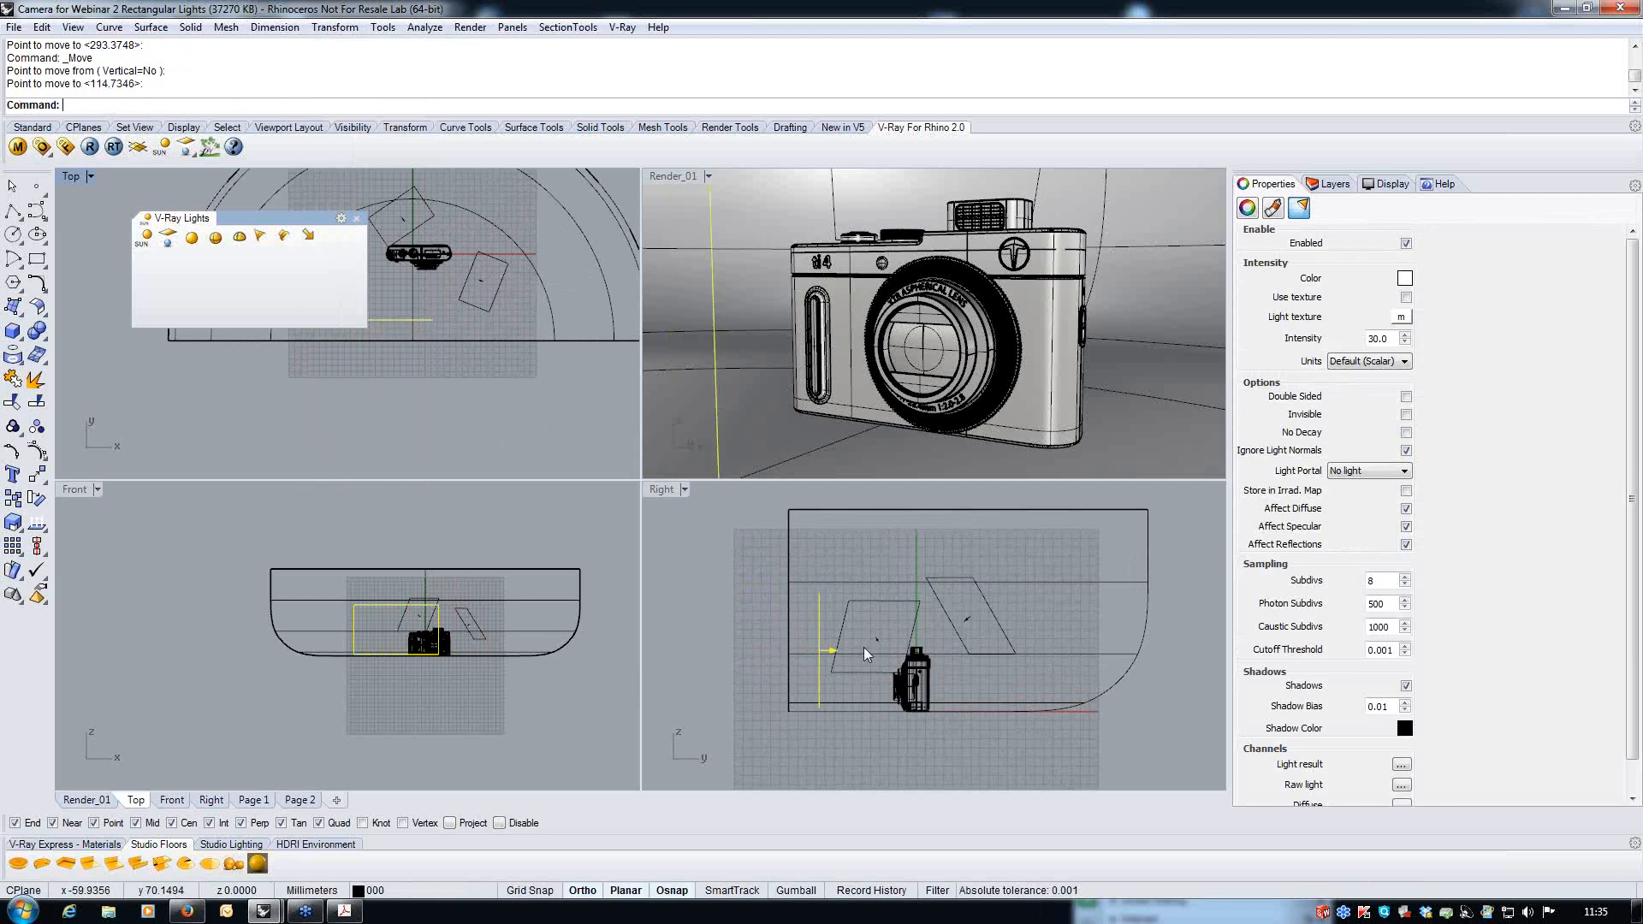
- Rotate the light about its centre in the Right viewport, tilting it about 17 degrees down toward the camera model
scroll(895, 717, up, 1)
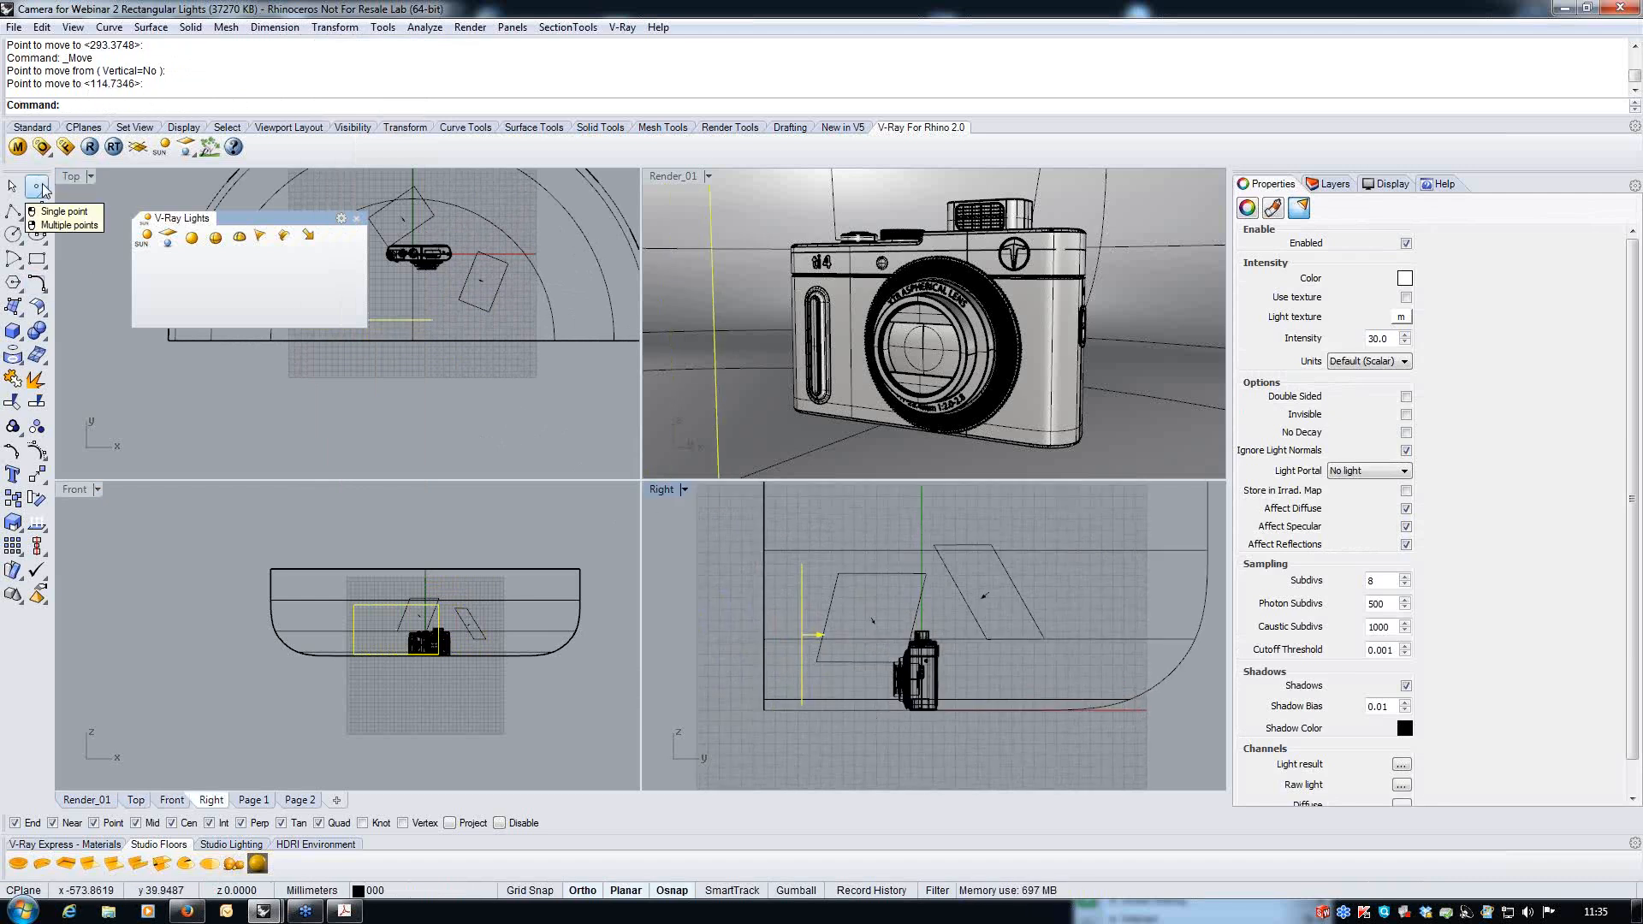
click(335, 27)
click(359, 84)
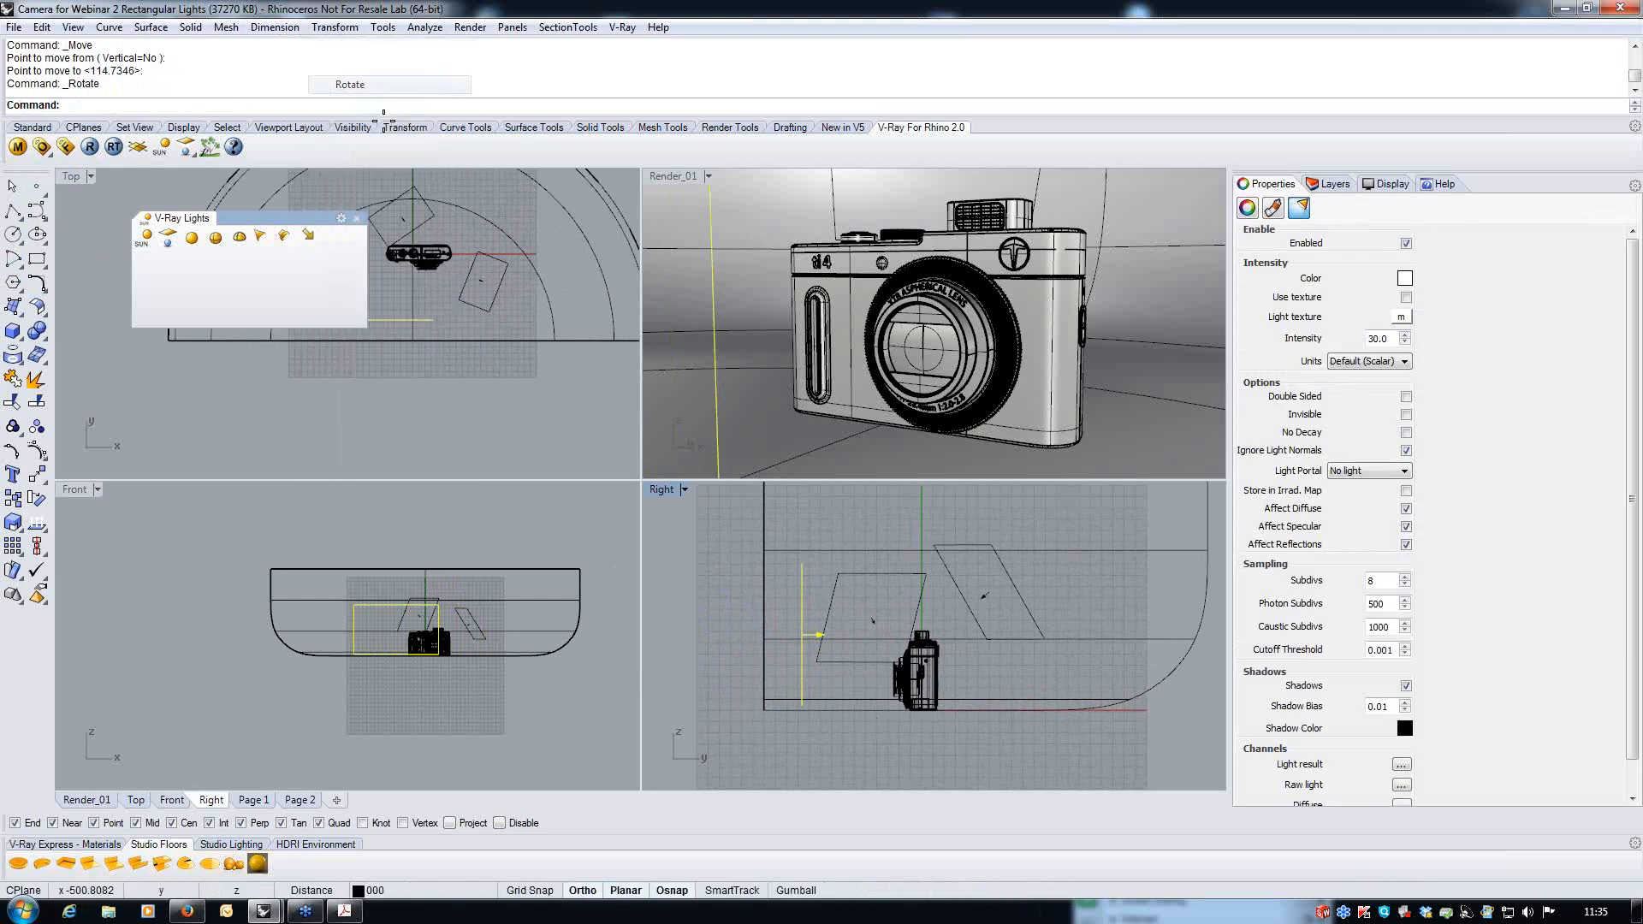
click(801, 634)
click(1123, 633)
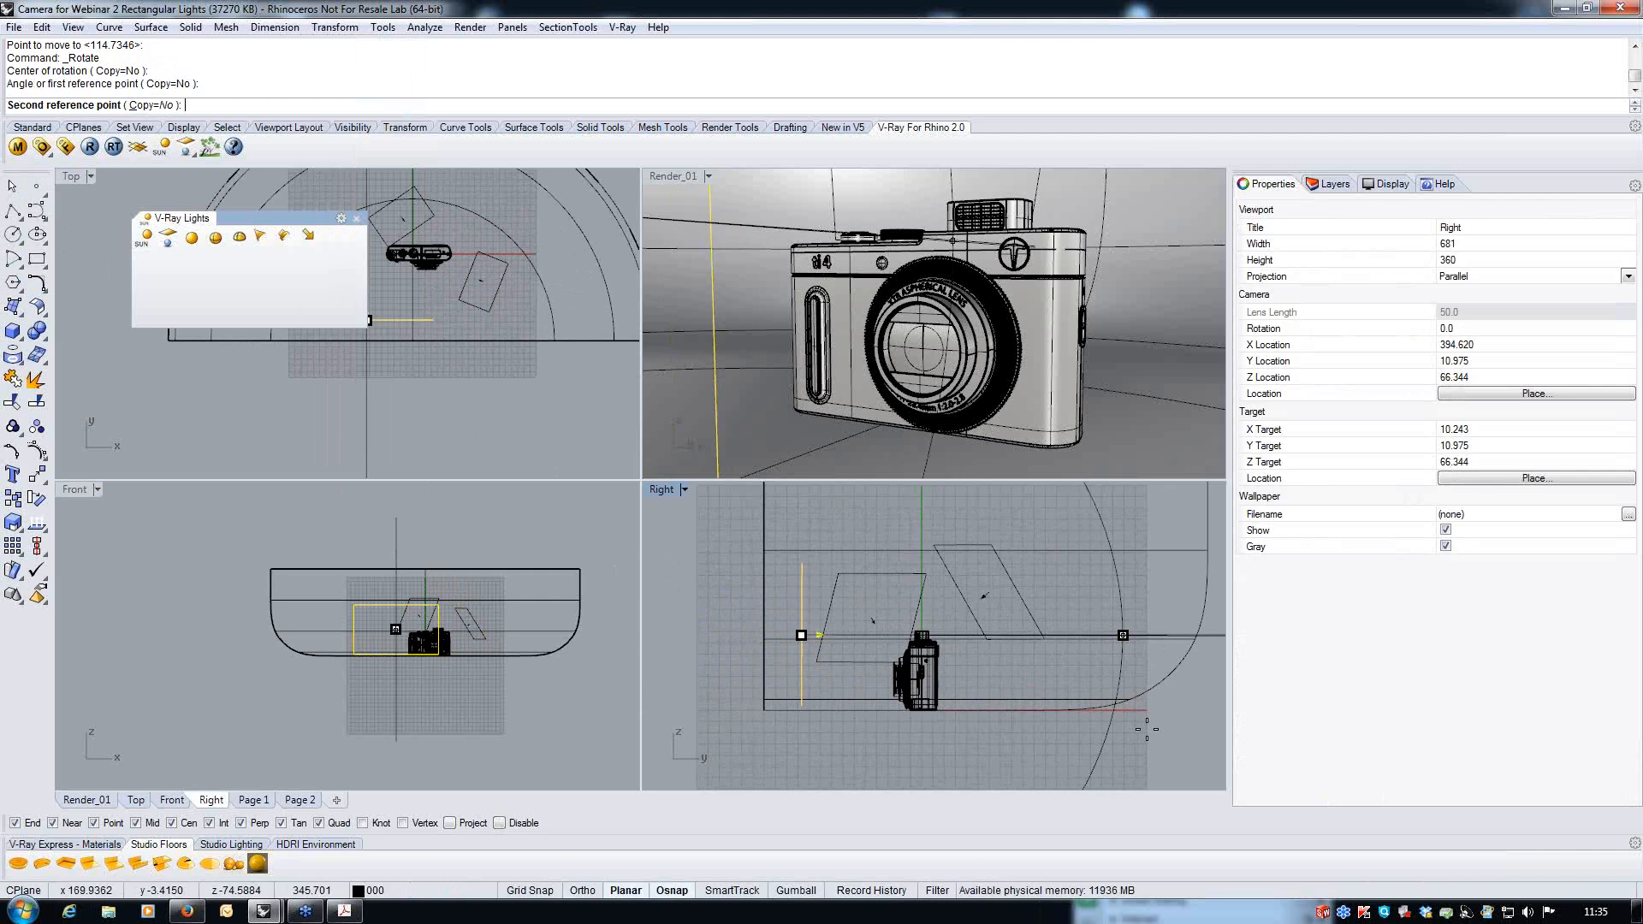
click(1117, 749)
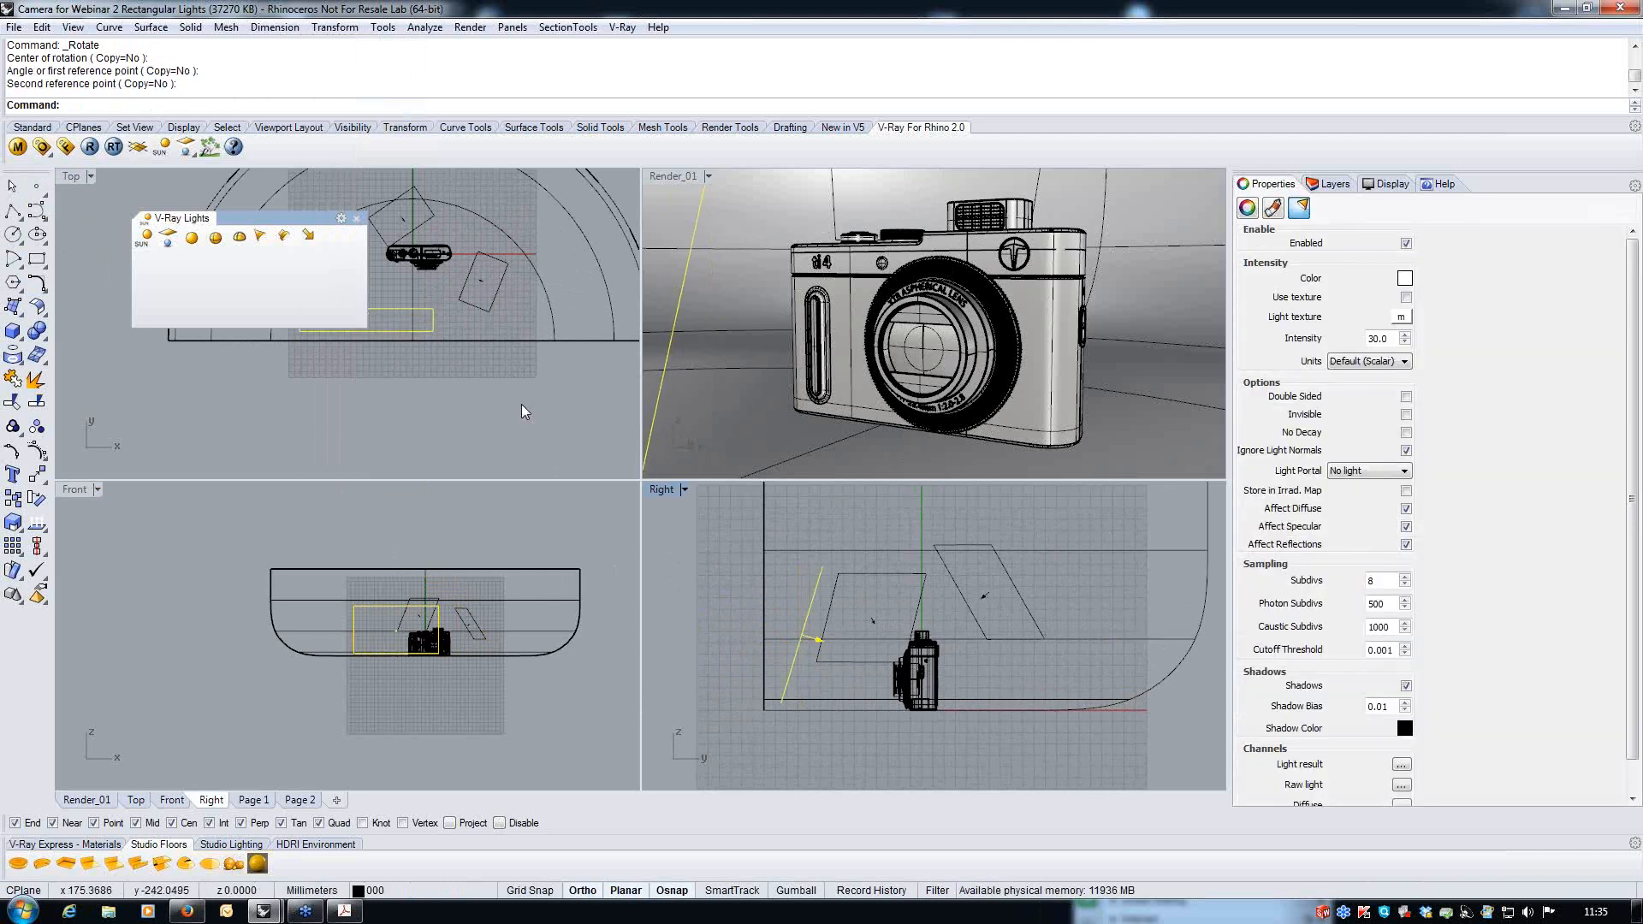
- Rotate the light about its centre in the Top viewport by about 35 degrees clockwise so that it aims at the camera model
right_drag(362, 320, 446, 436)
right_click(446, 435)
click(447, 436)
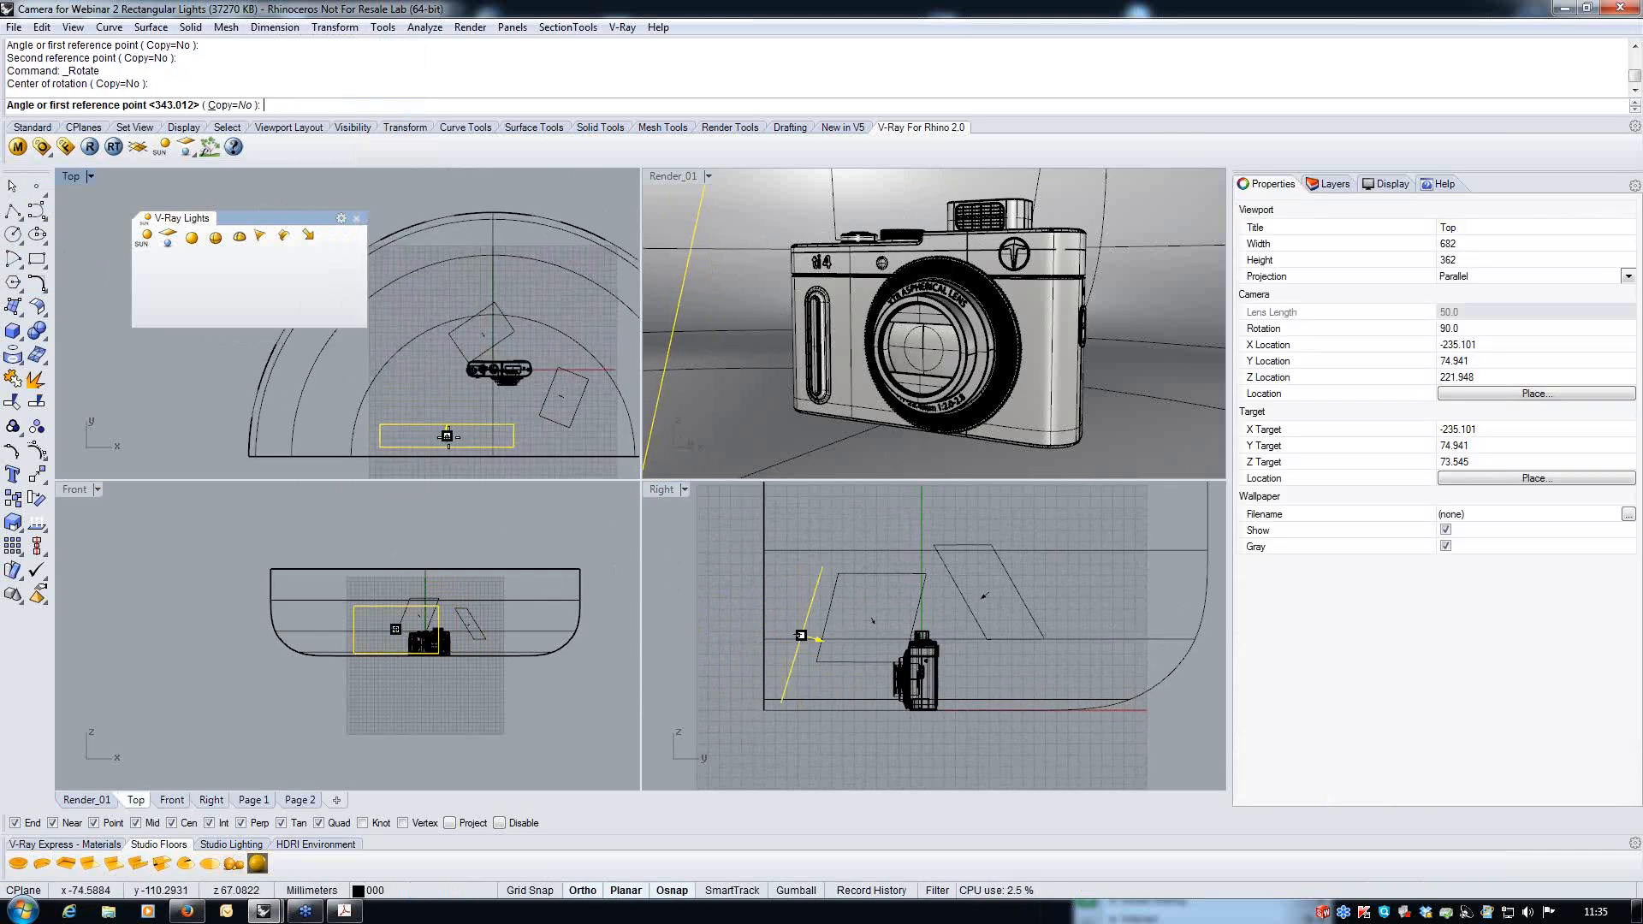
click(447, 196)
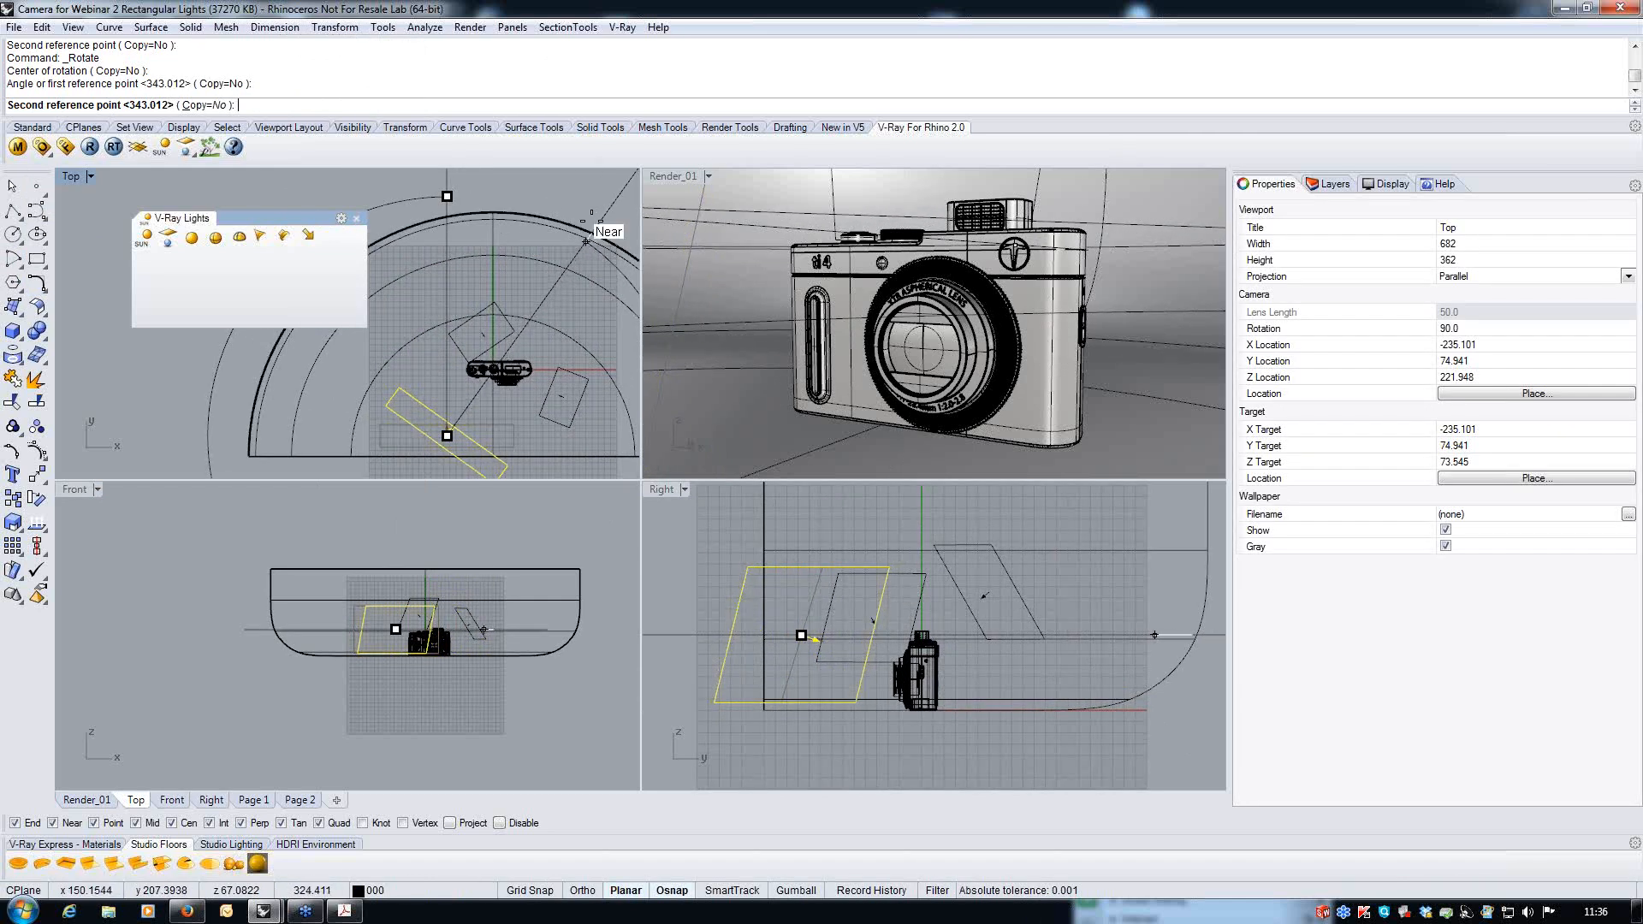
click(599, 212)
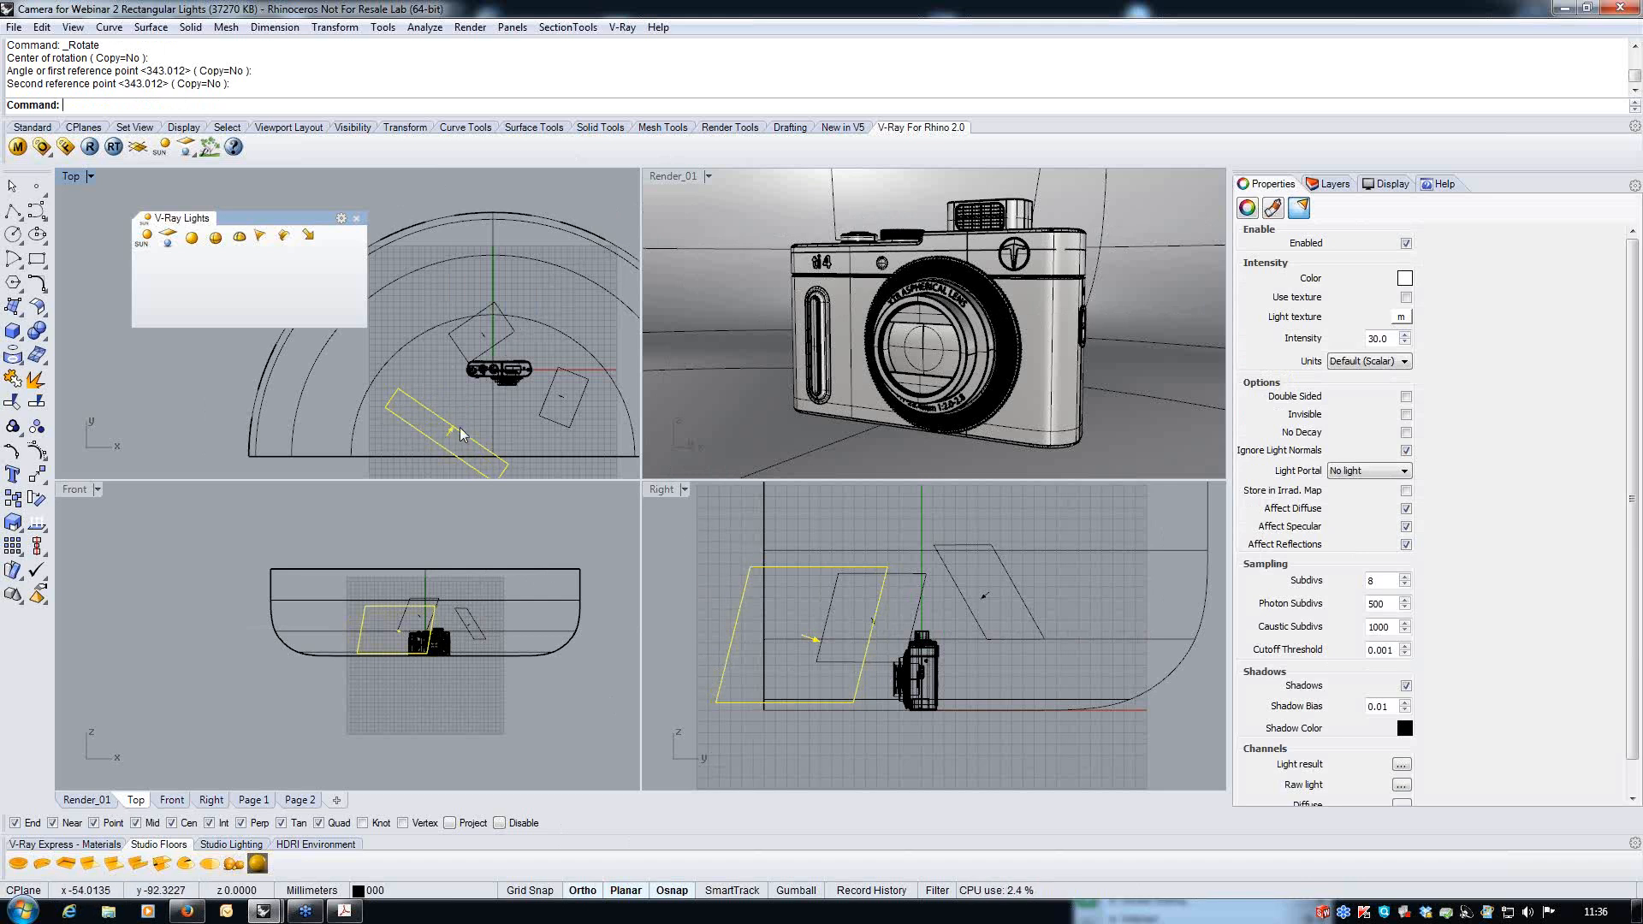
- Set the new light's intensity to 6, deselect it, and switch the Render_01 viewport to VRay RT display
double_click(1378, 340)
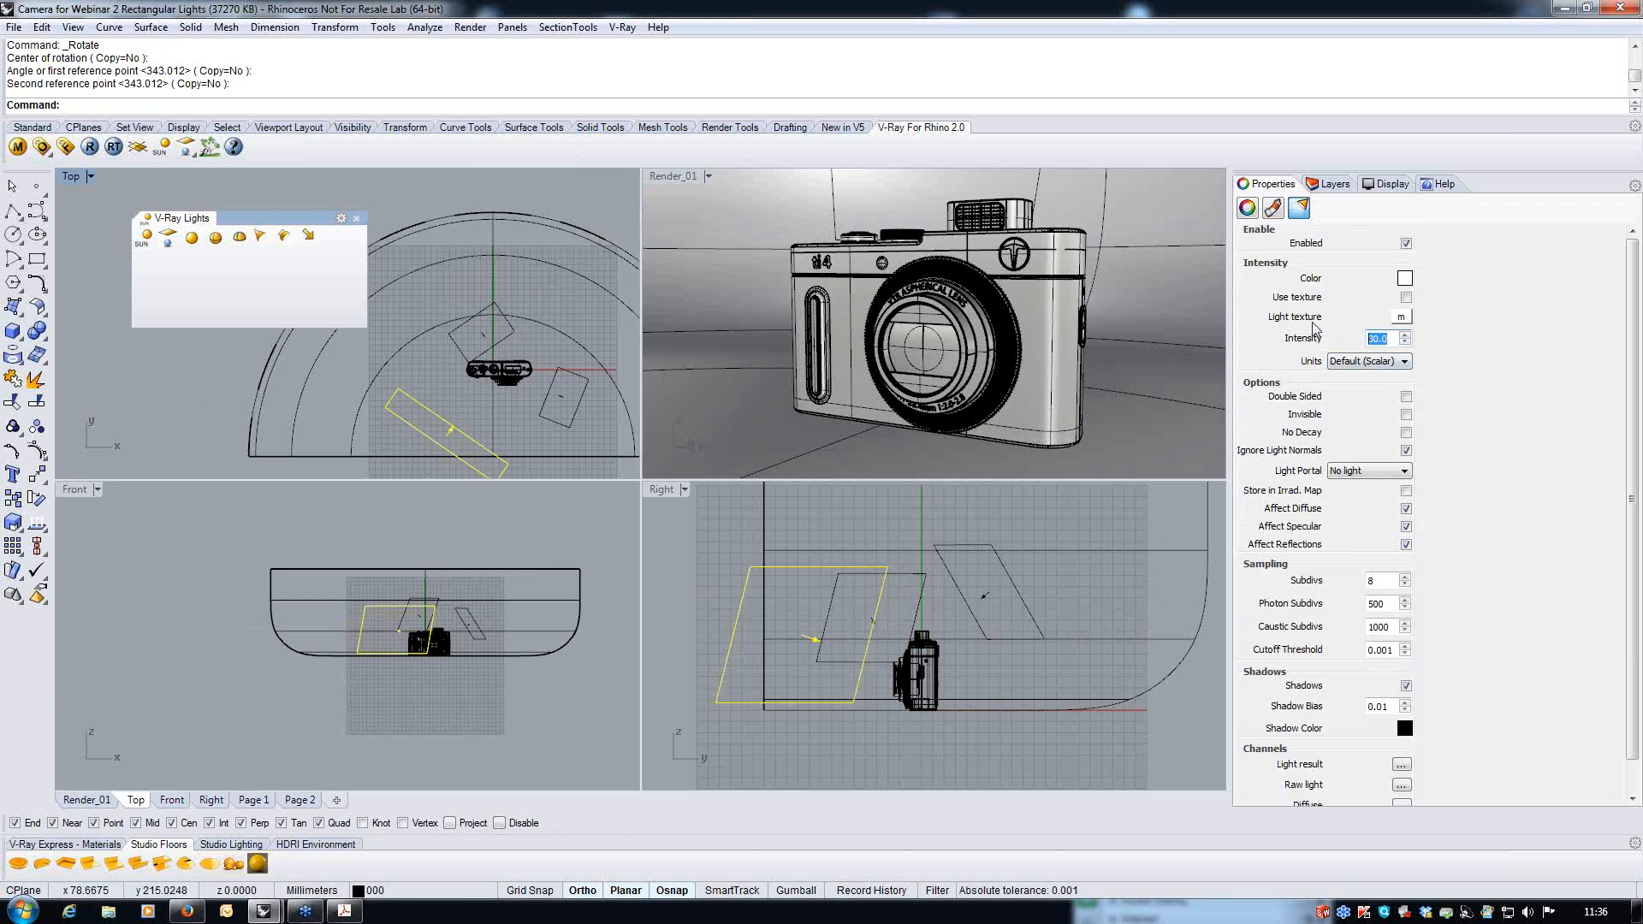
text(1)
click(1138, 762)
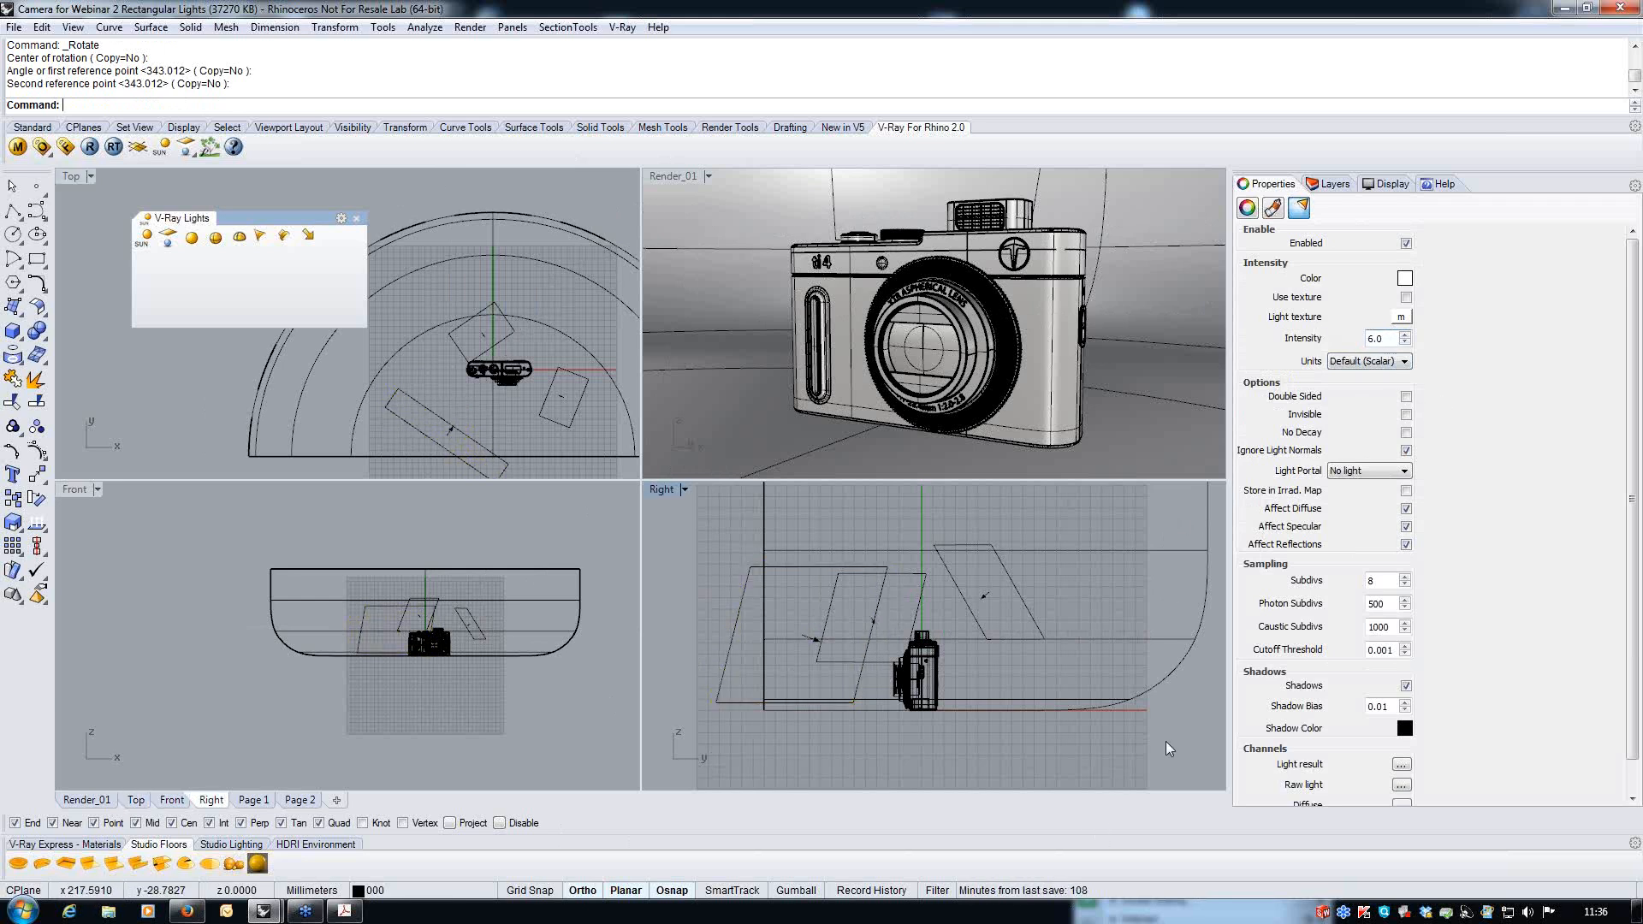
click(708, 175)
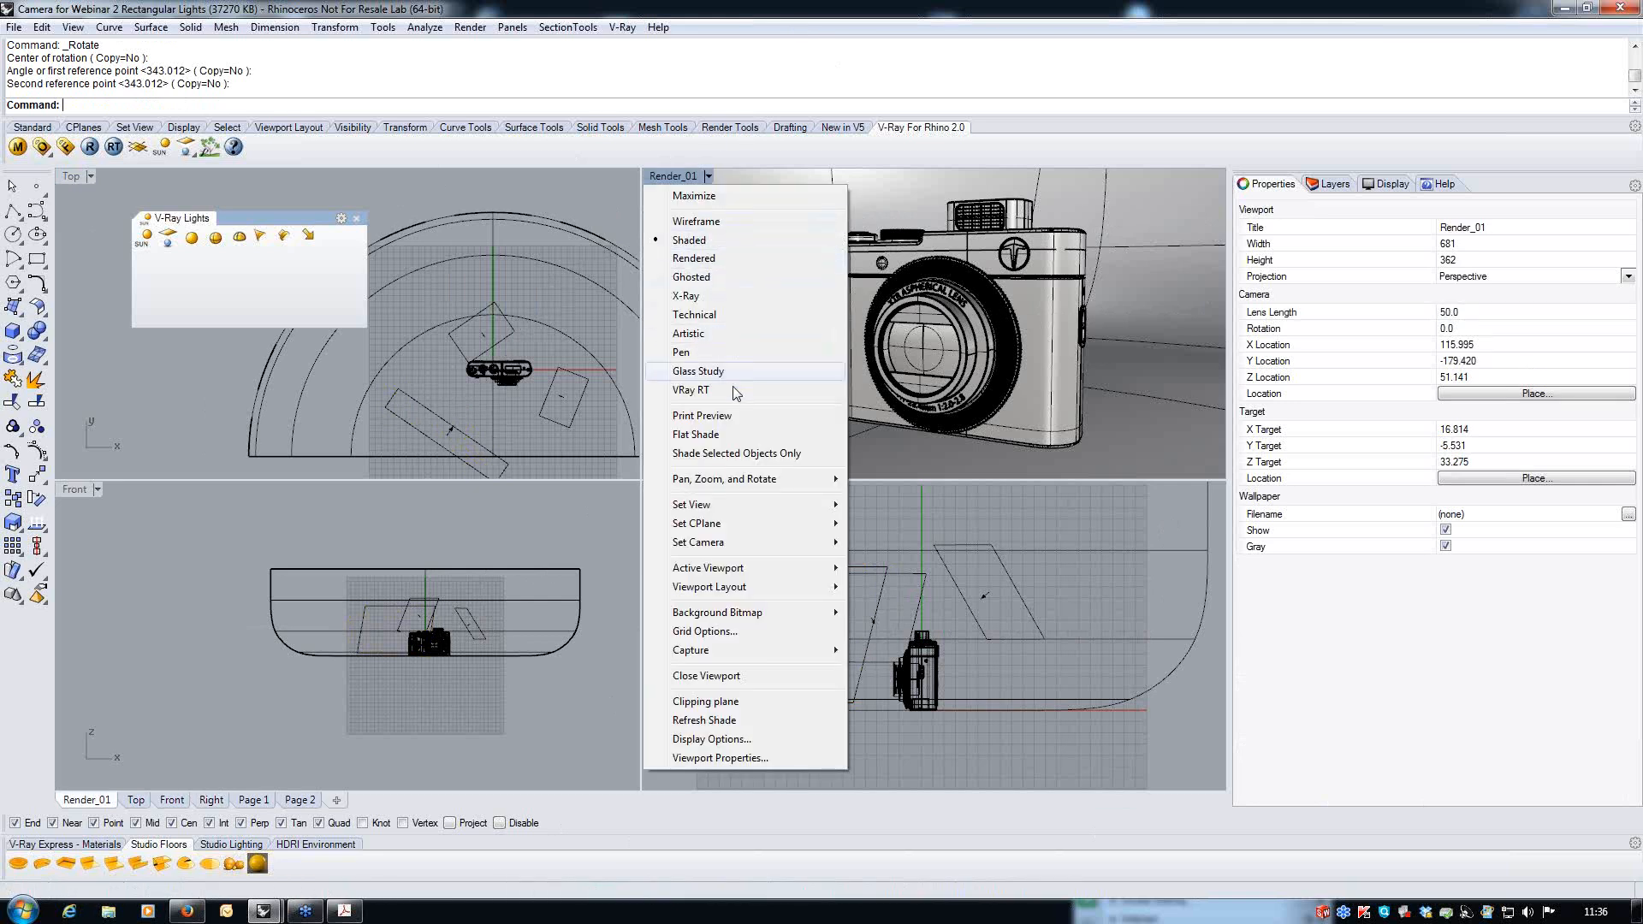
click(739, 392)
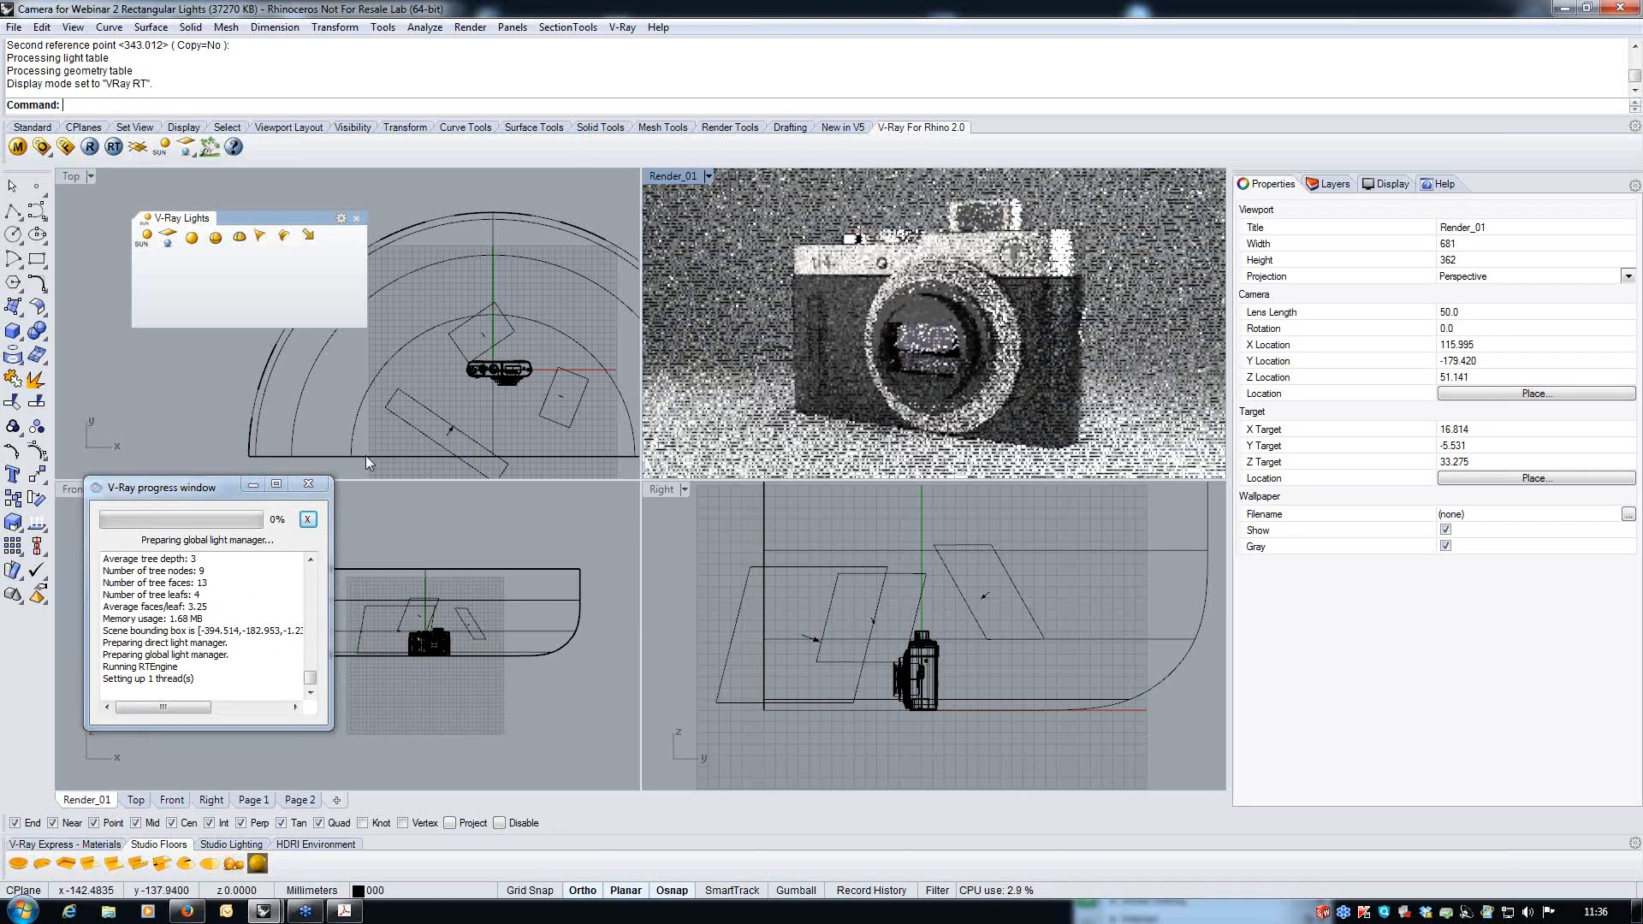
- Set the intensity of the large rectangular light in front of the camera model to 8 and deselect it
click(406, 460)
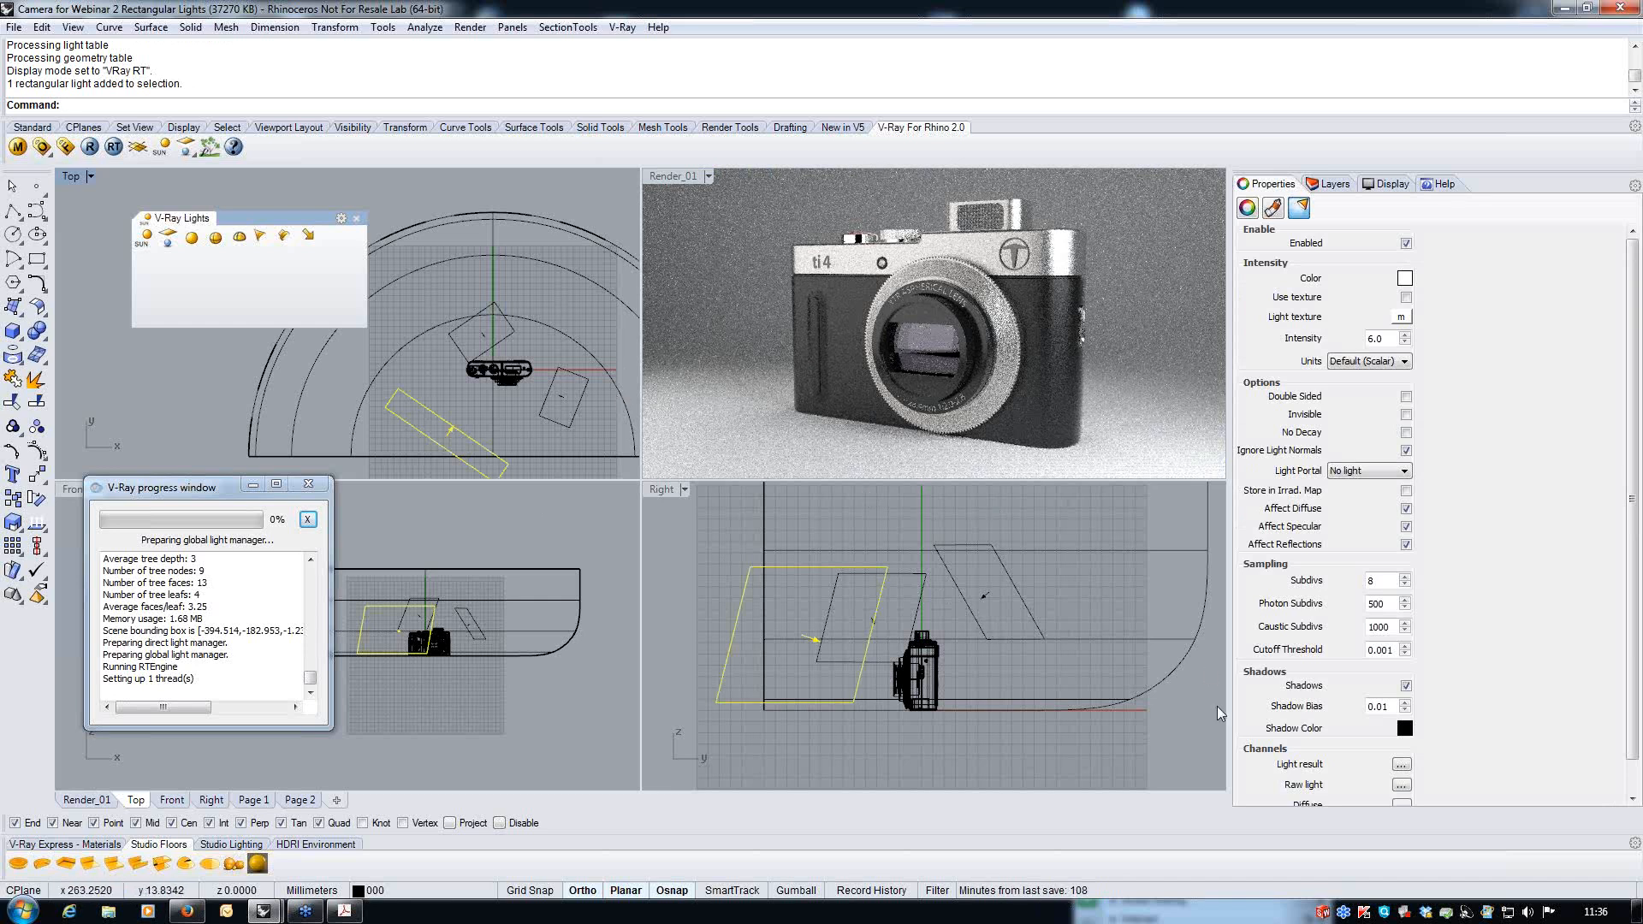
double_click(1376, 338)
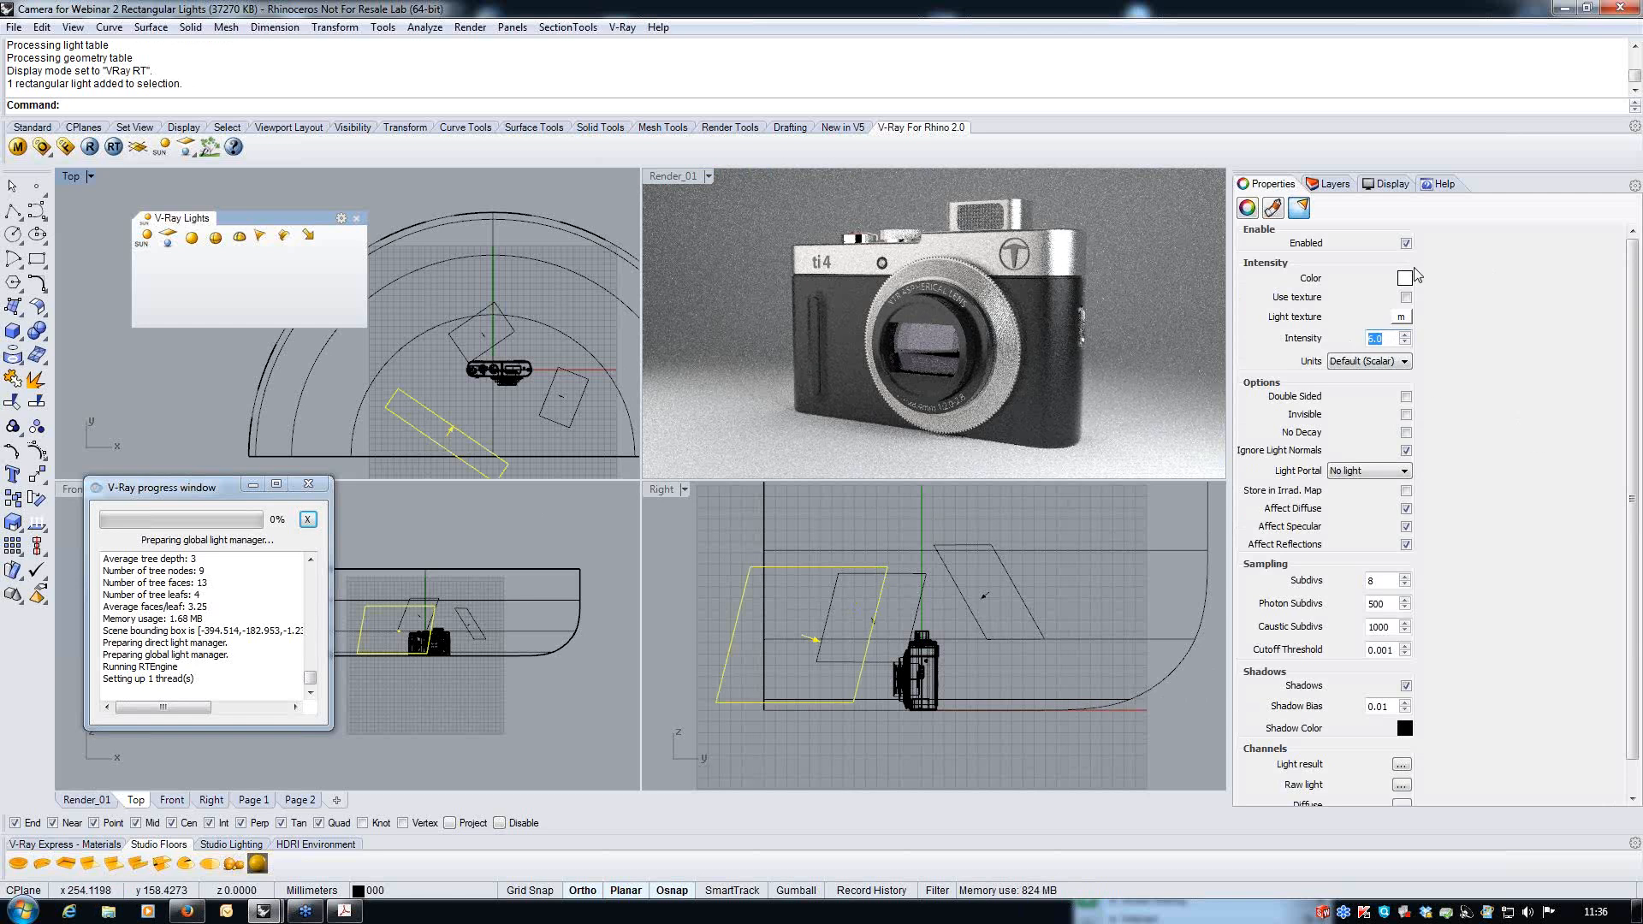
text(8)
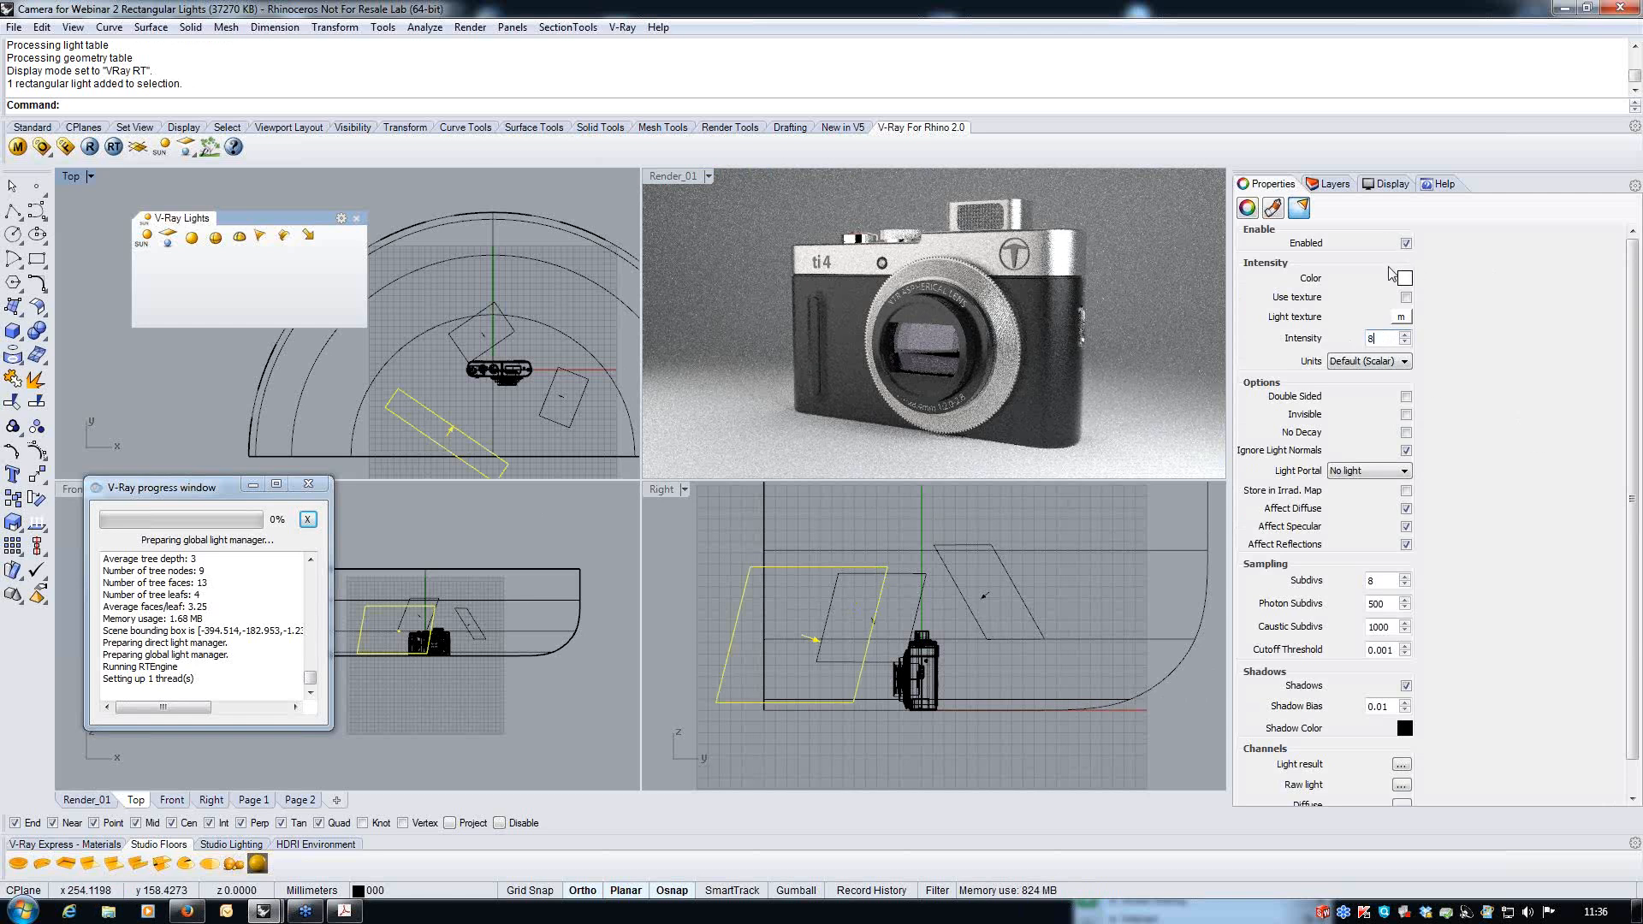
click(715, 530)
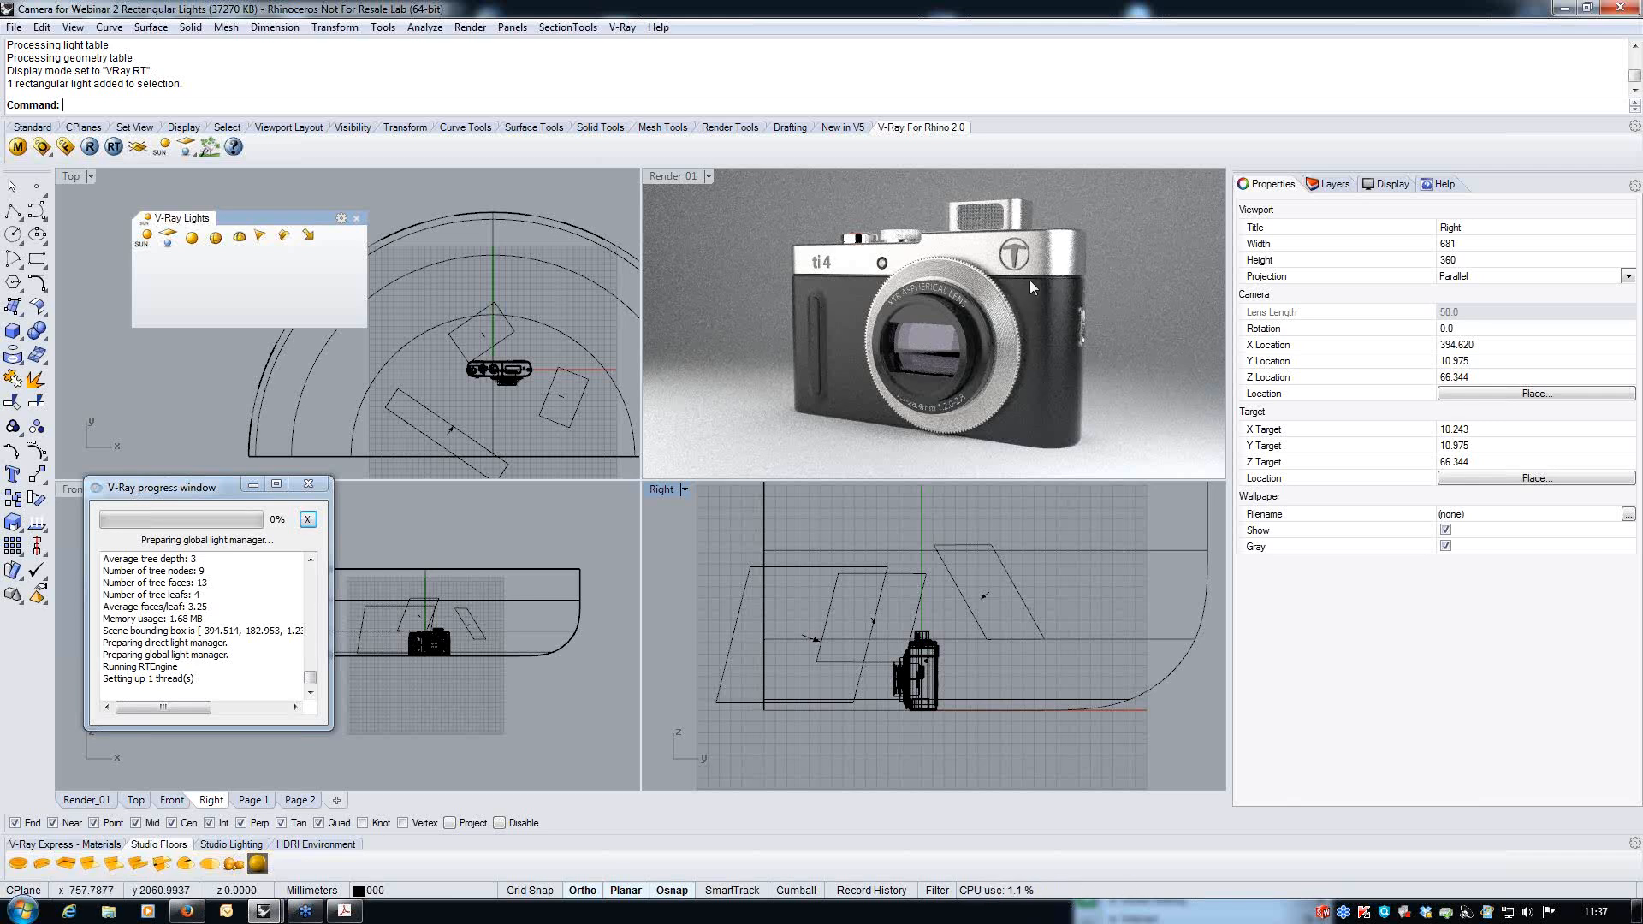
- View the front rectangular light from behind in the Render_01 viewport and make that light invisible
scroll(1032, 285, down, 6)
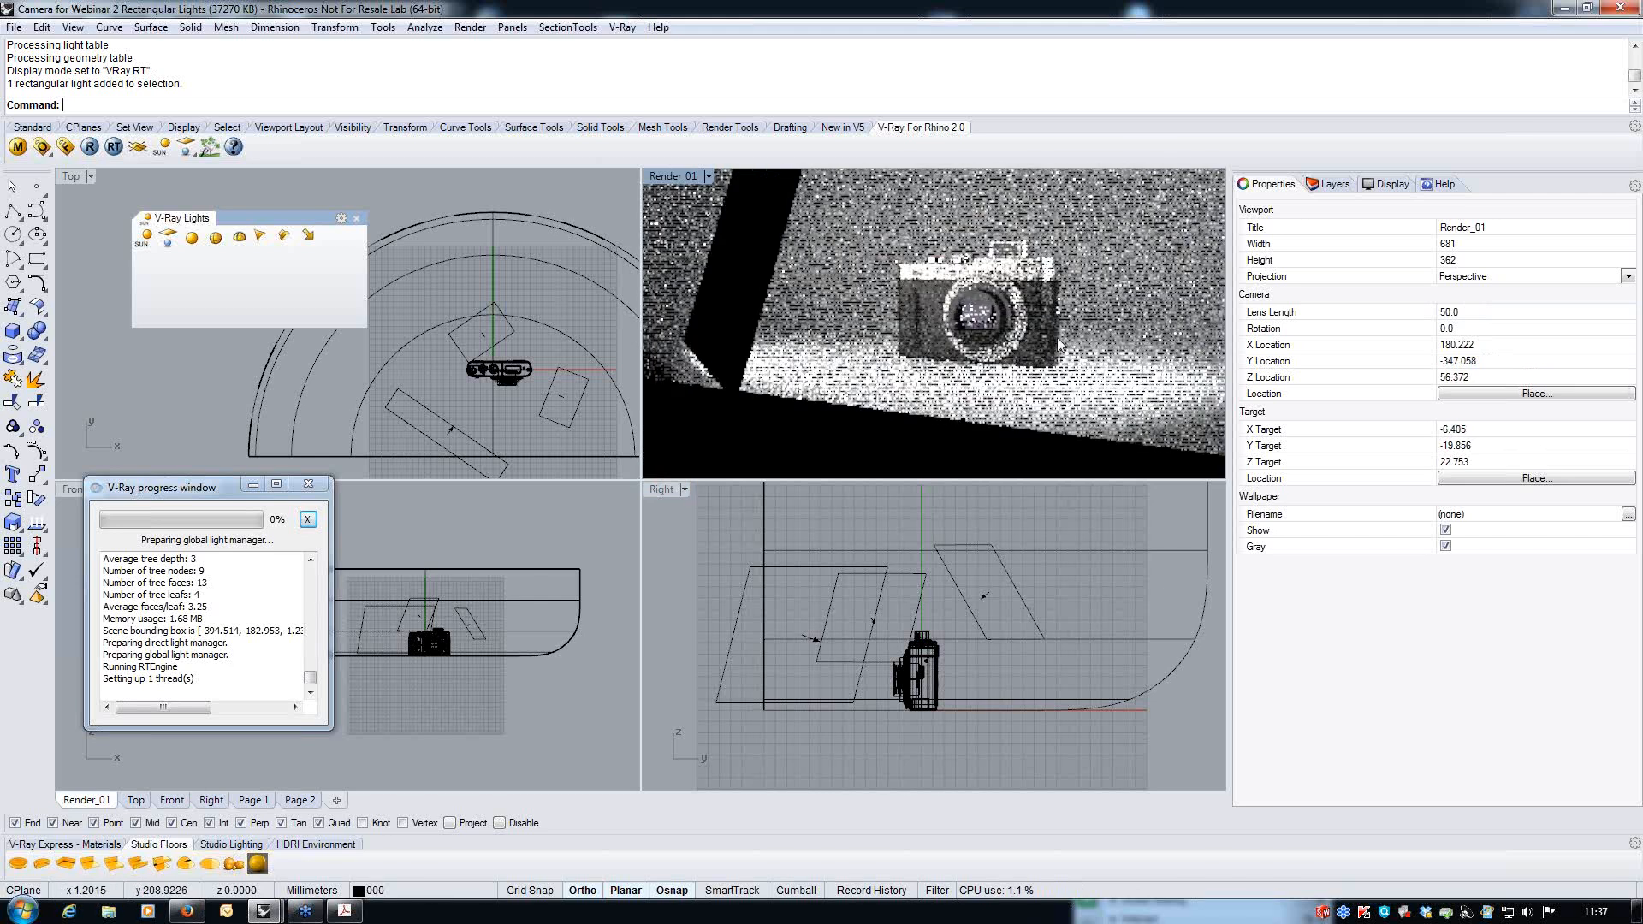
right_drag(1037, 299, 933, 324)
scroll(971, 278, down, 3)
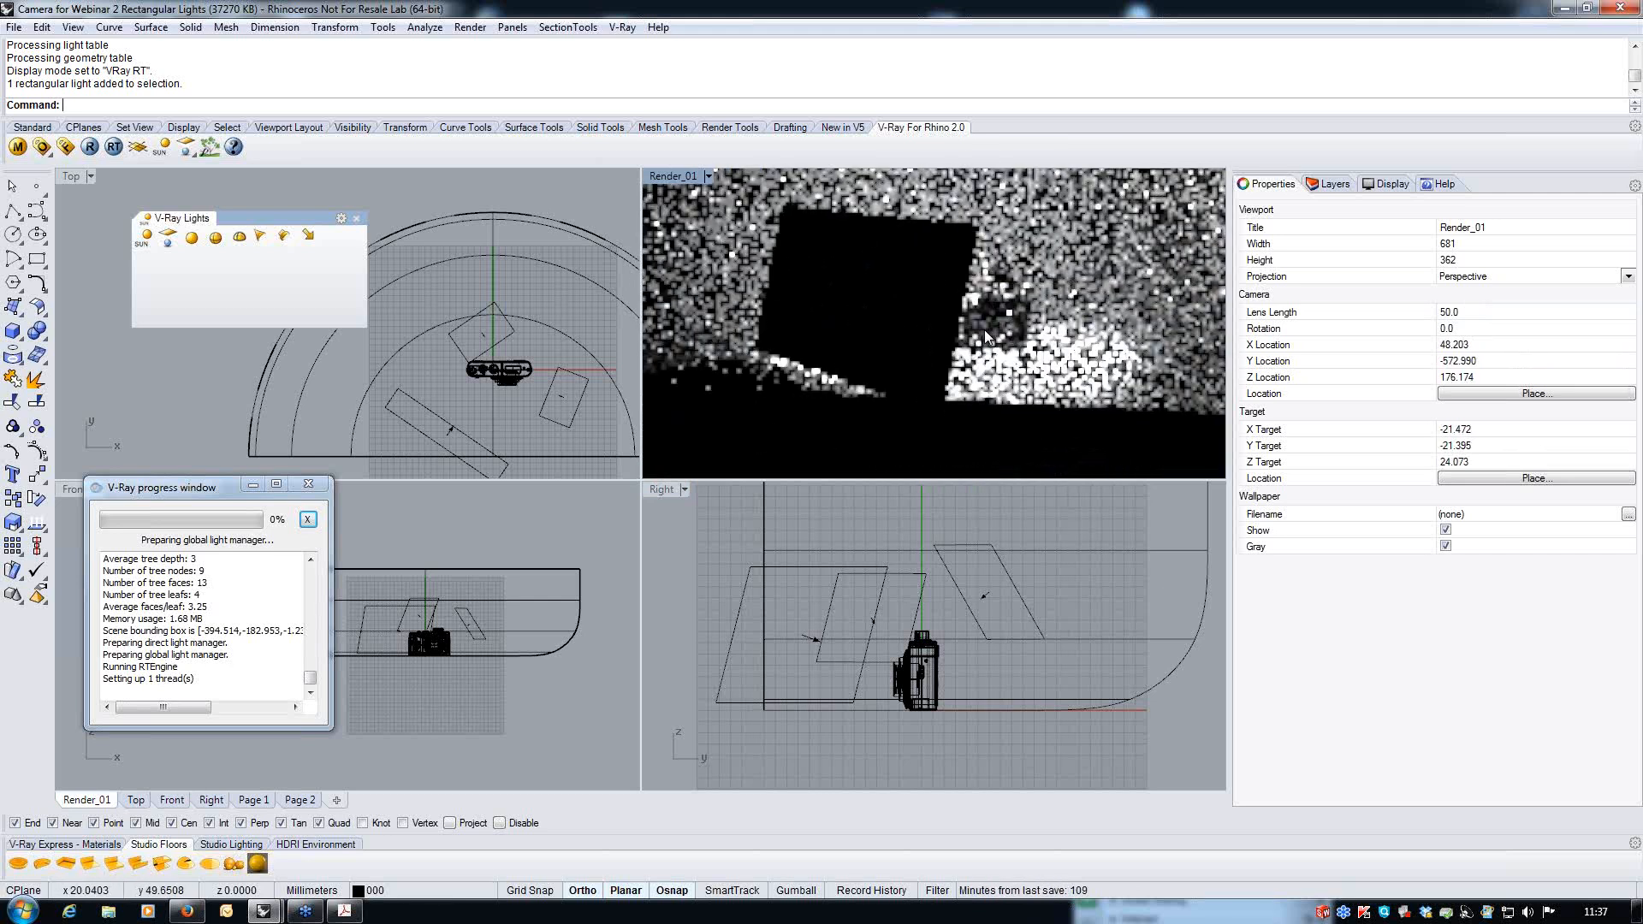
scroll(971, 277, up, 2)
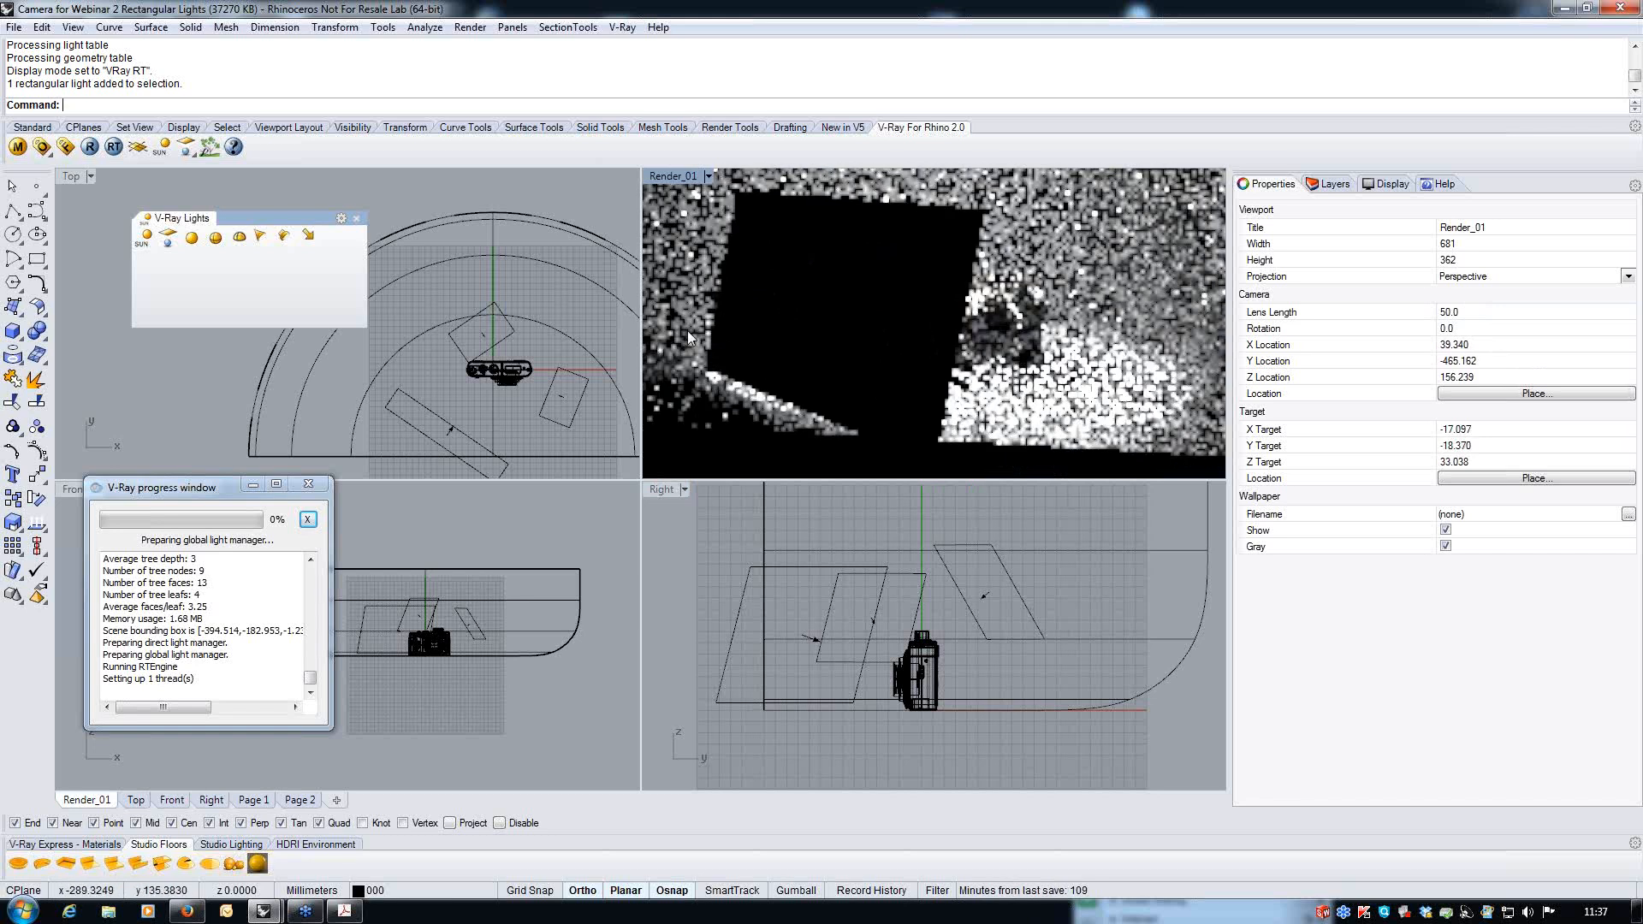
click(476, 442)
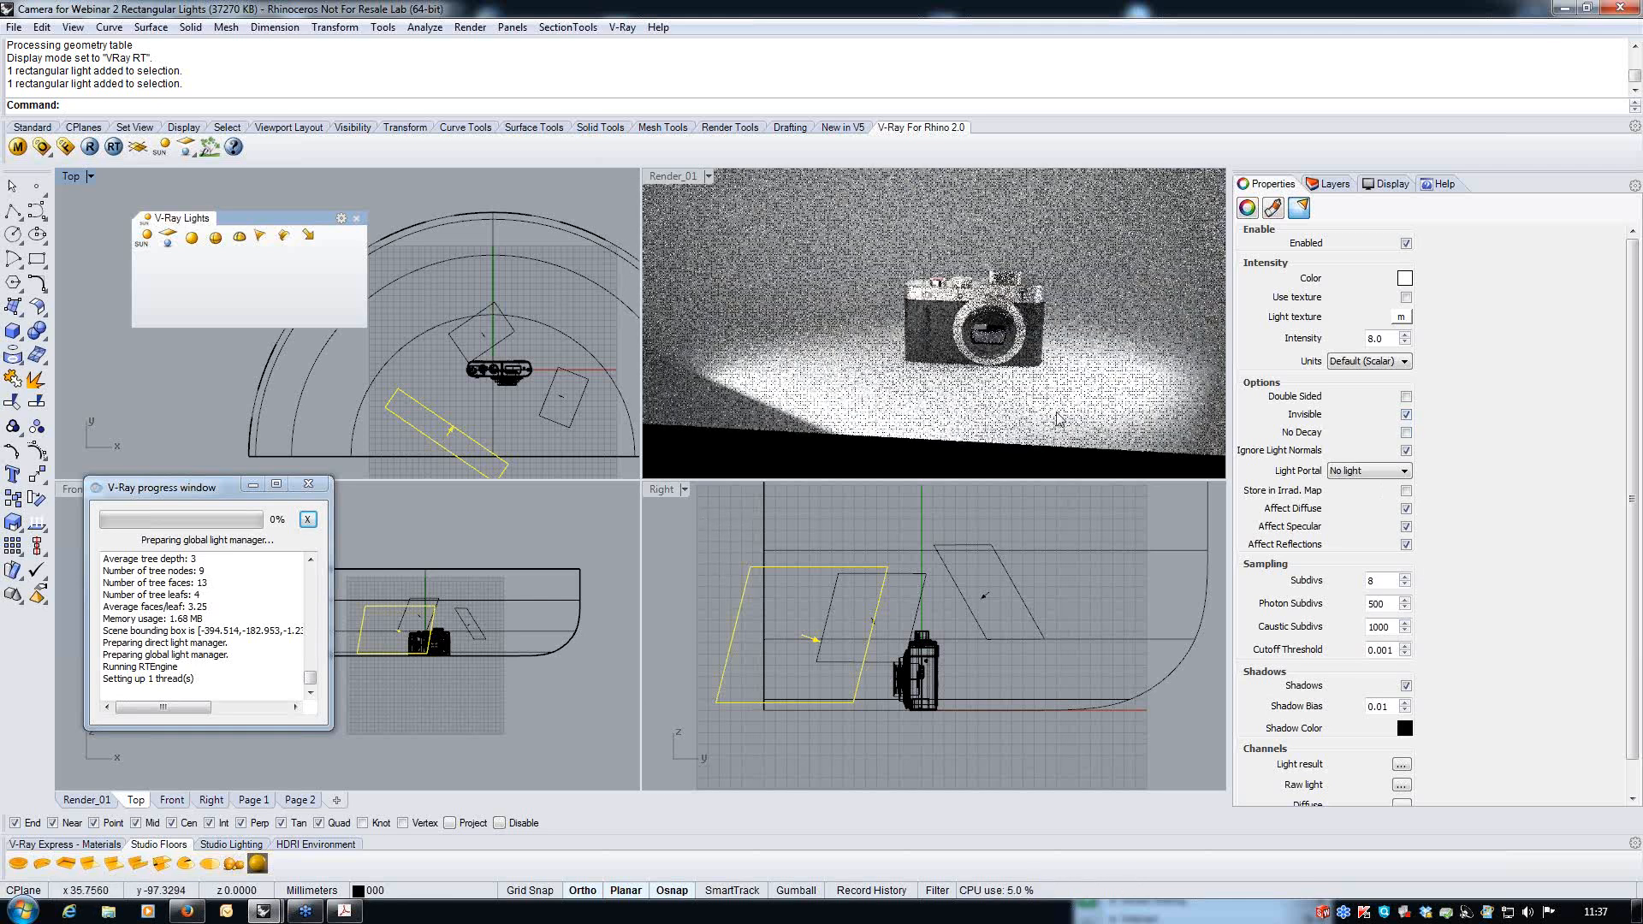
- Restore the saved Render_01 view in the V-Ray RT viewport
click(710, 177)
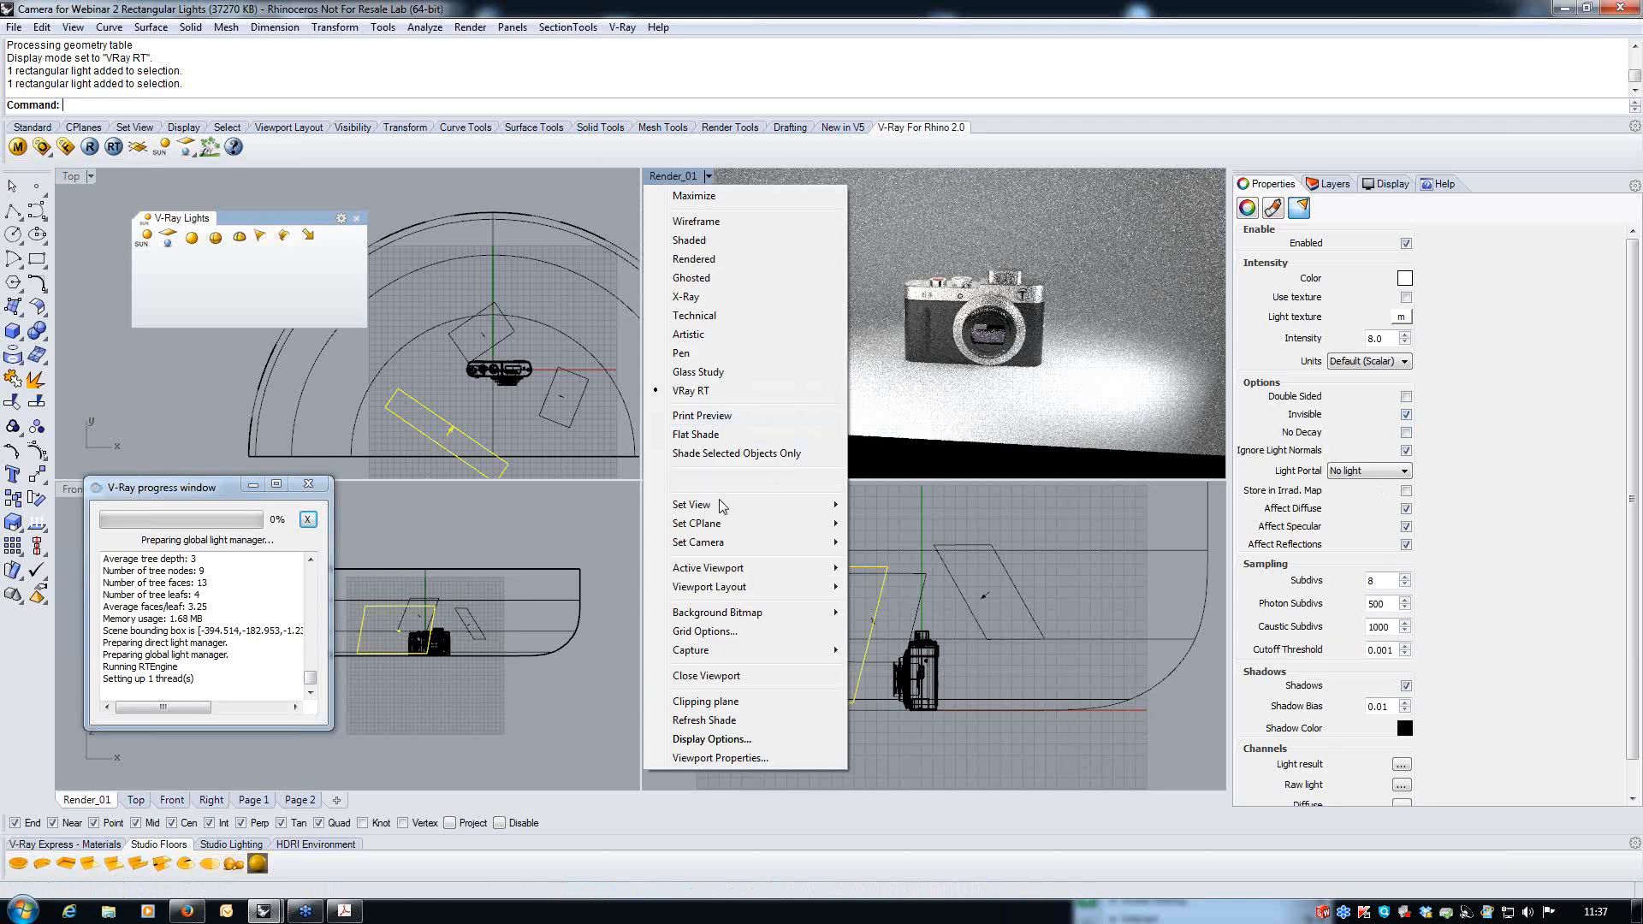
mouse_move(708, 509)
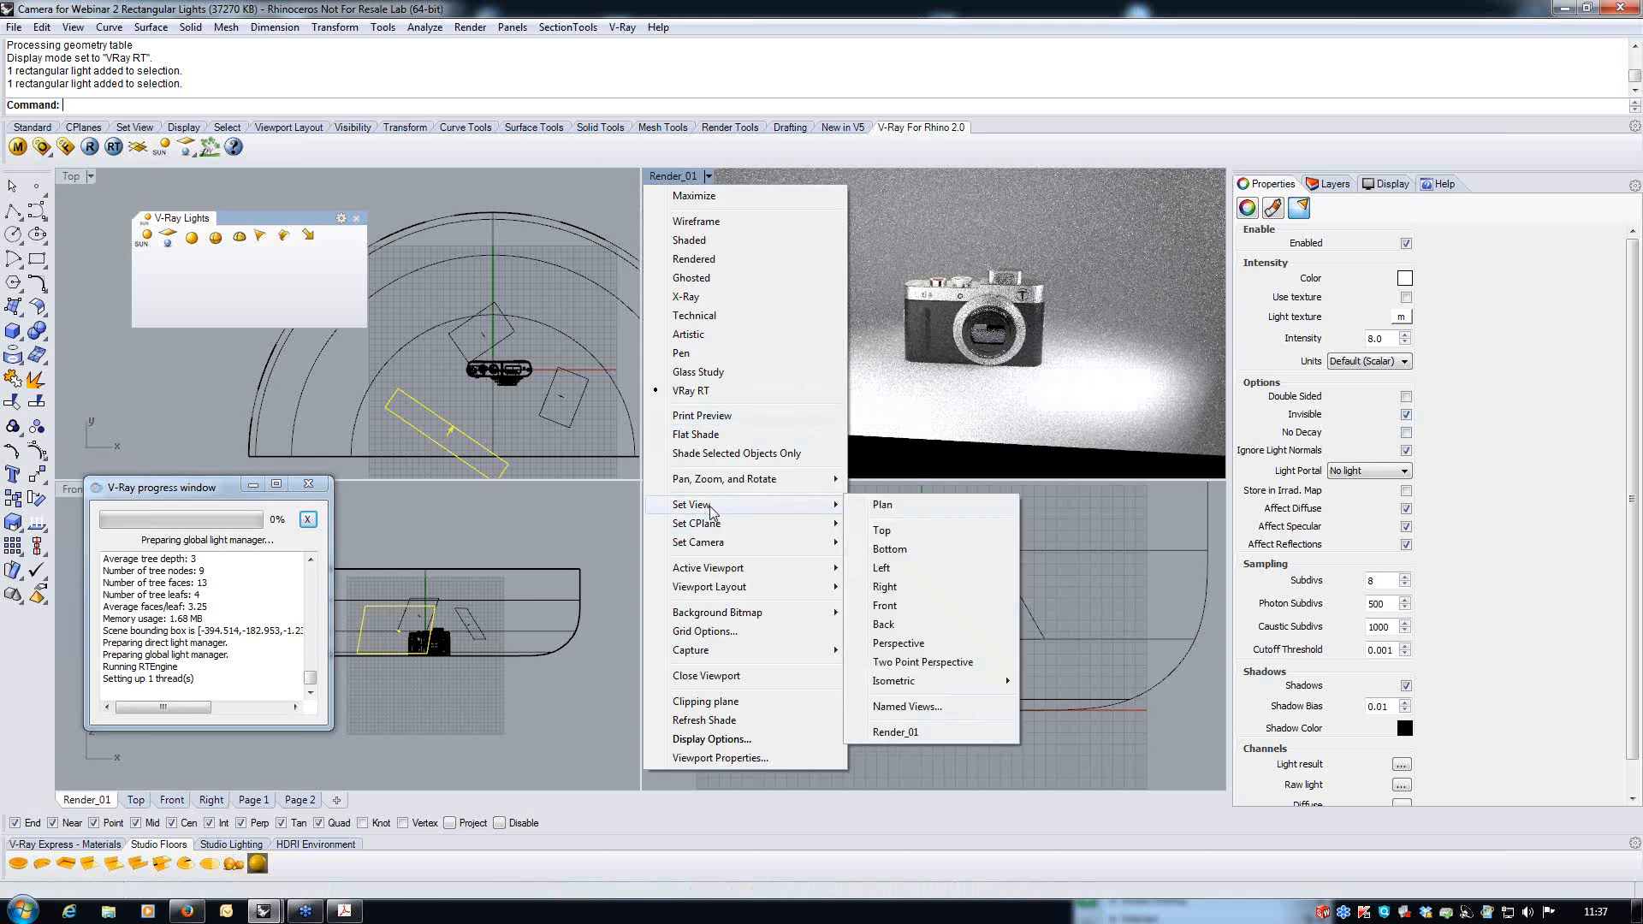
click(923, 732)
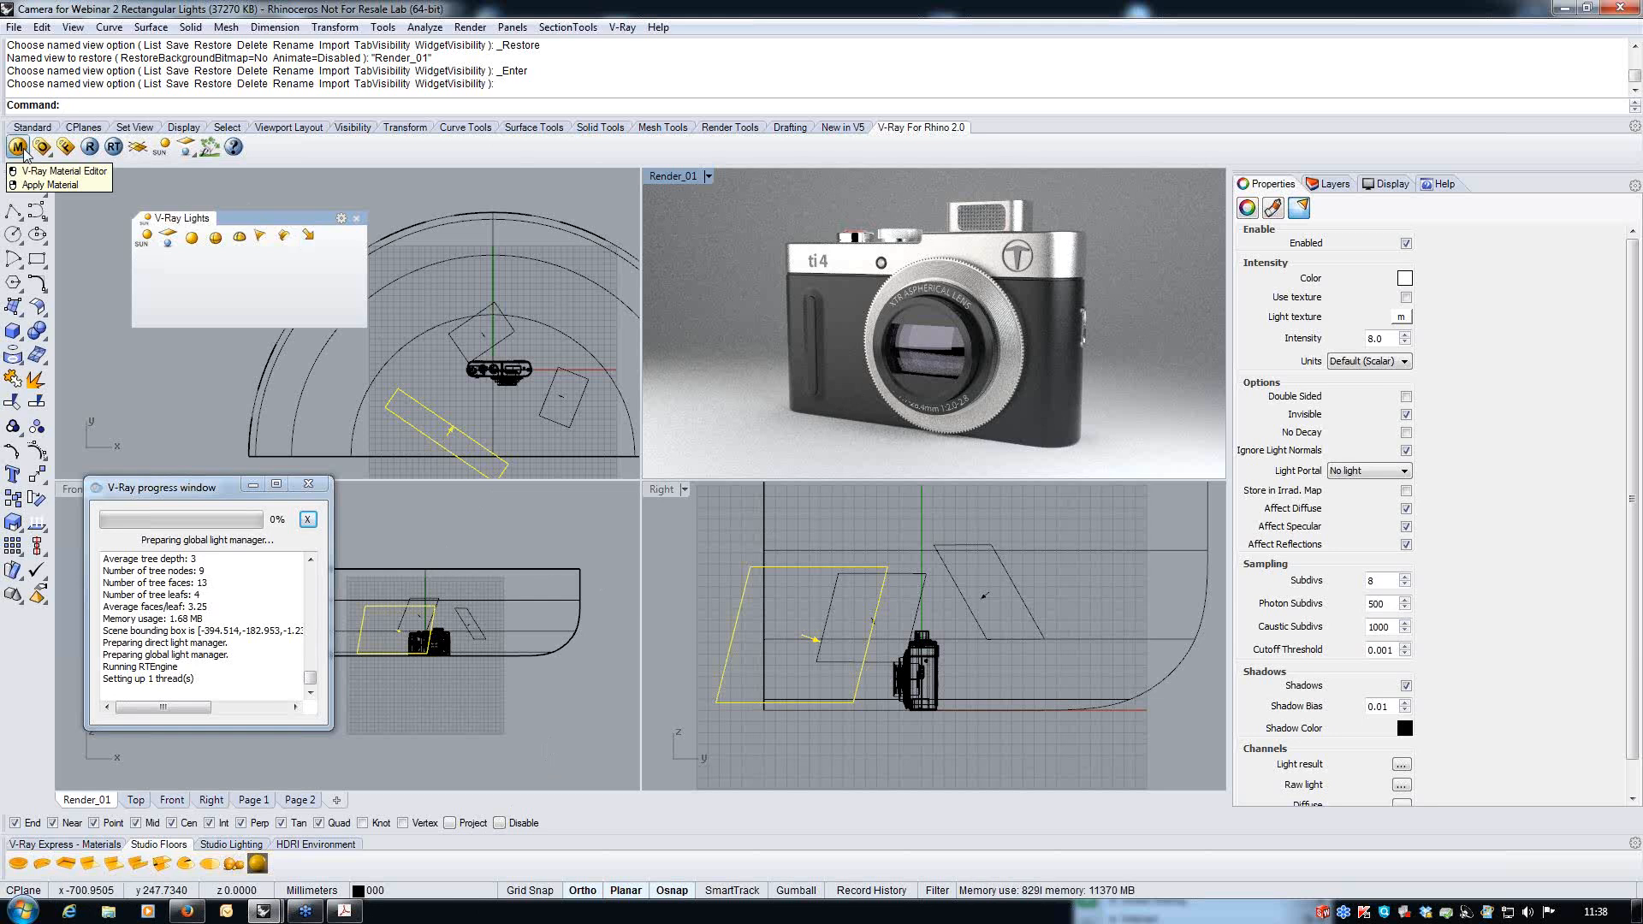
- Create a new Standard material among the scene materials in the V-Ray material editor
click(22, 151)
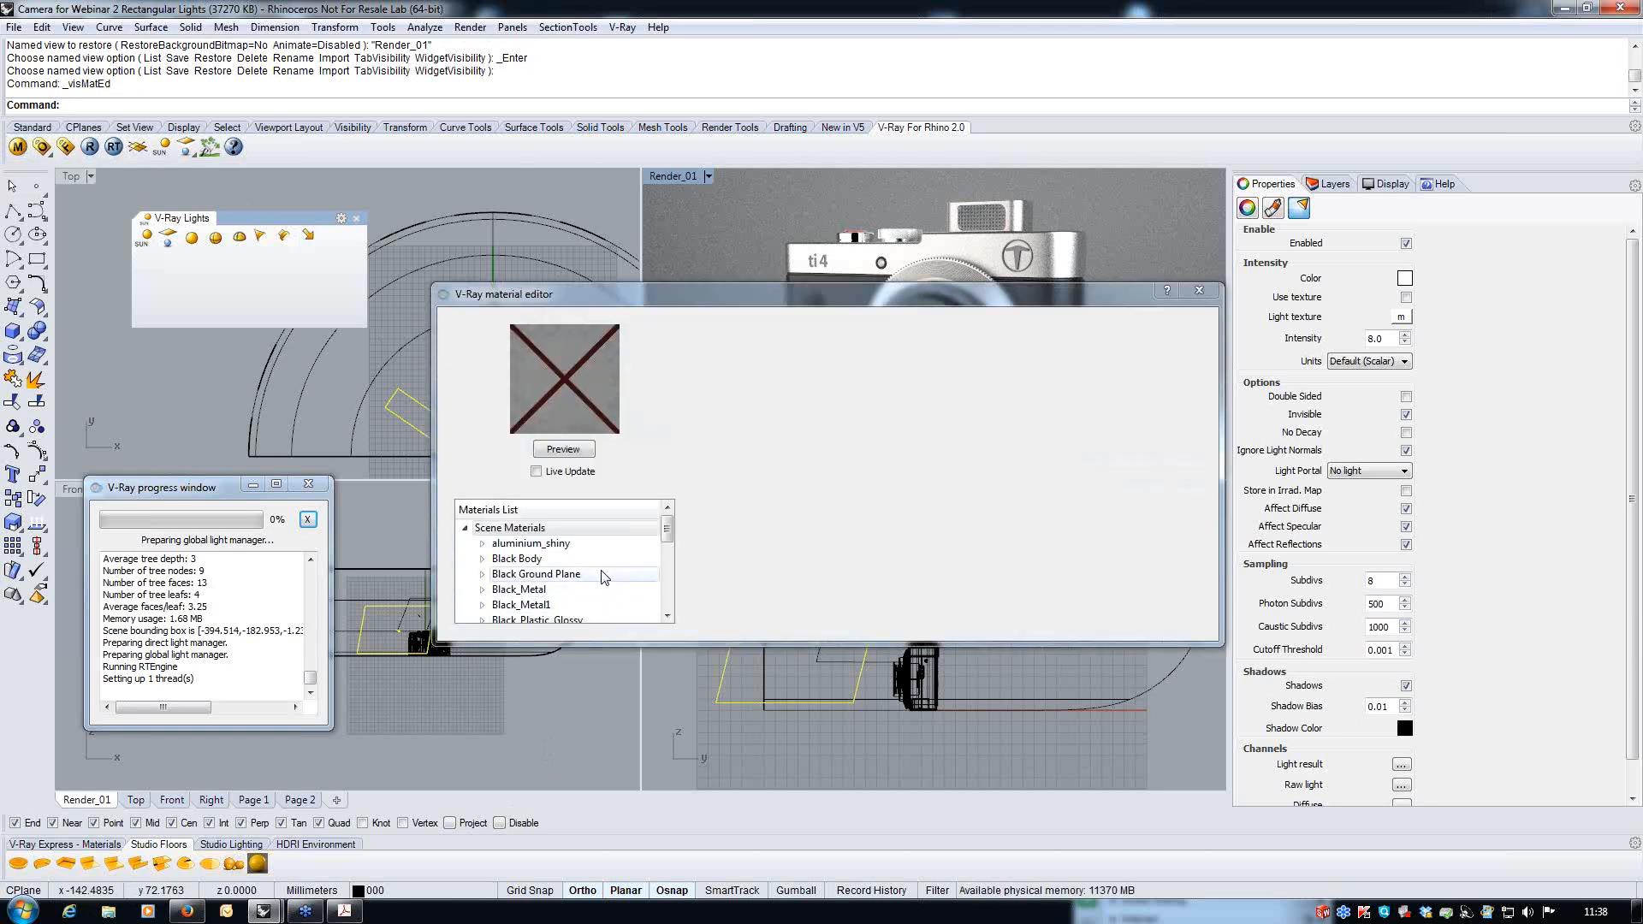
click(604, 576)
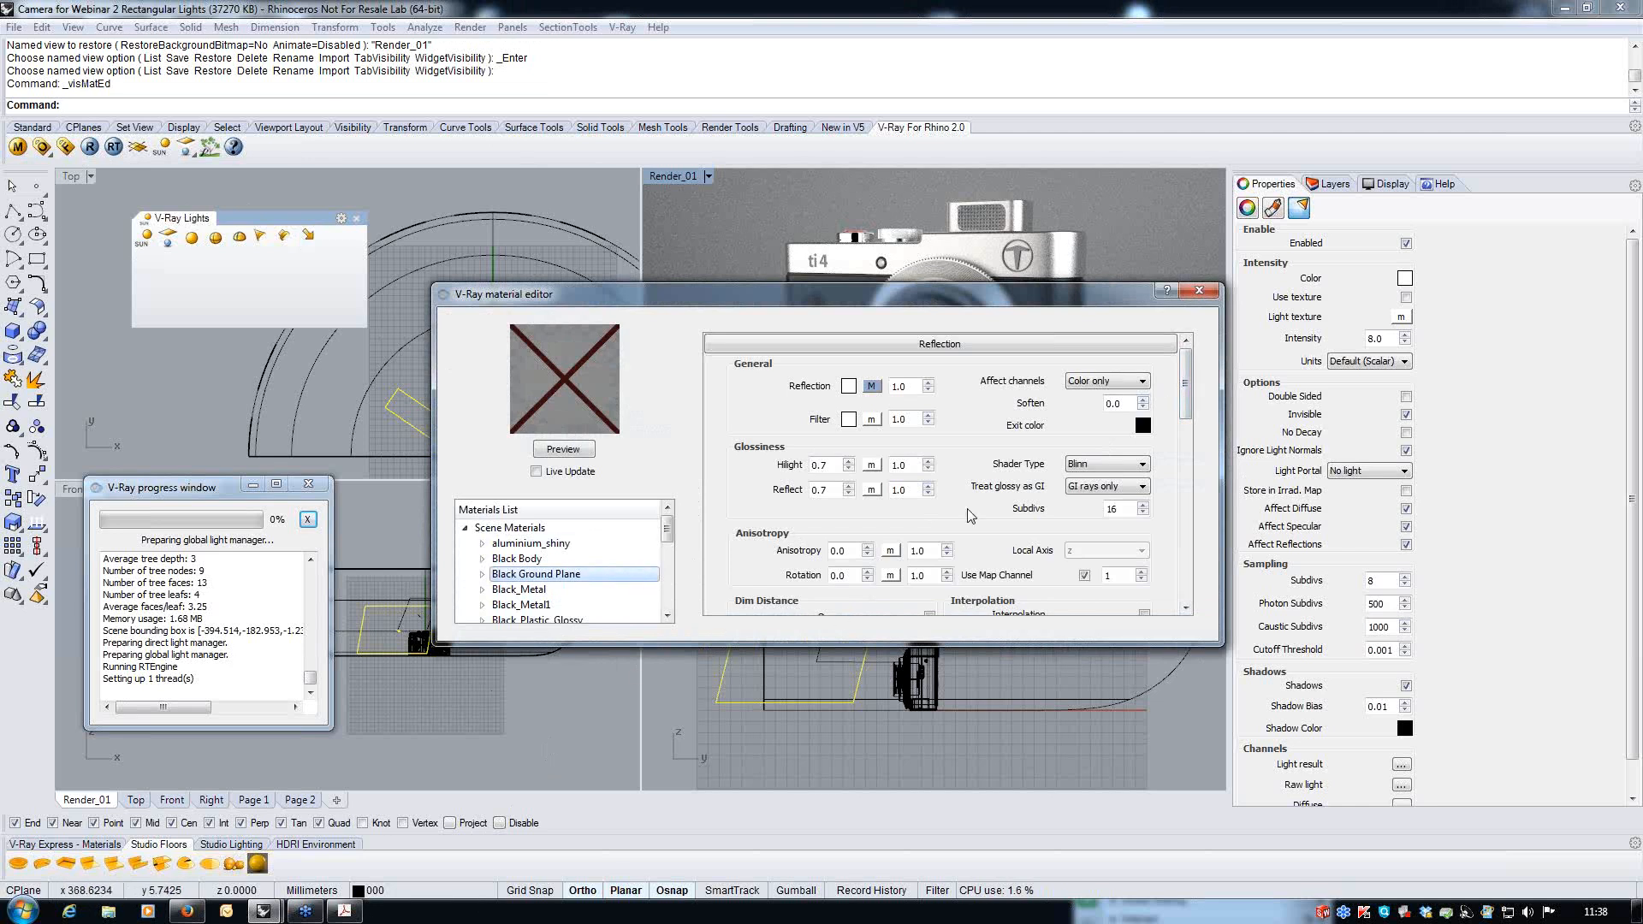
click(536, 529)
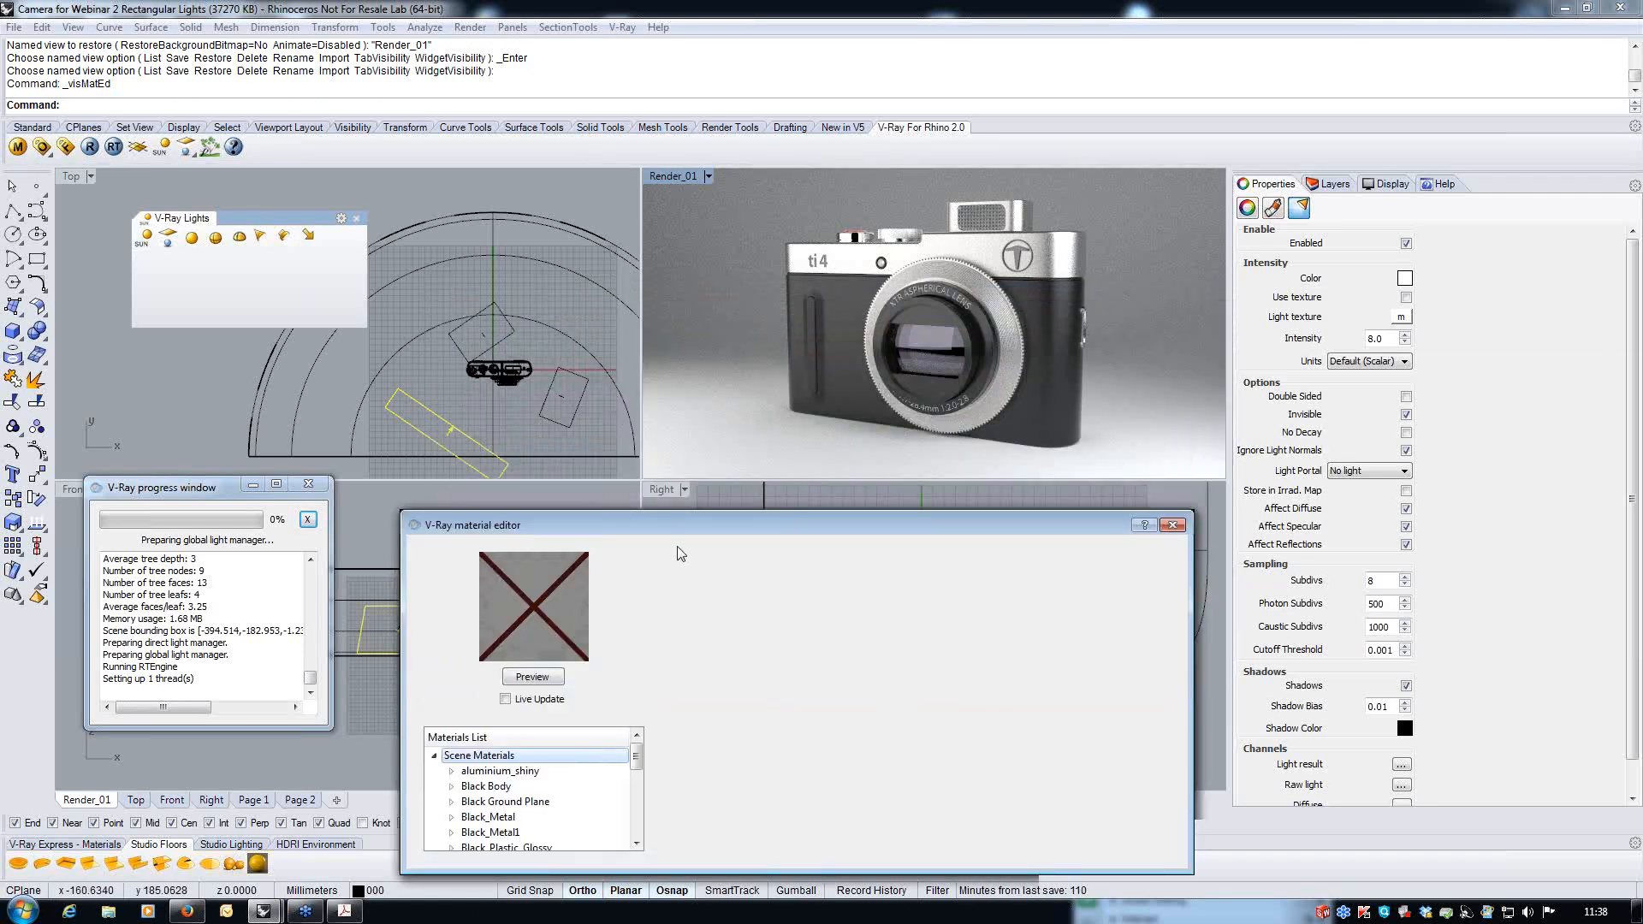
drag(695, 525, 765, 294)
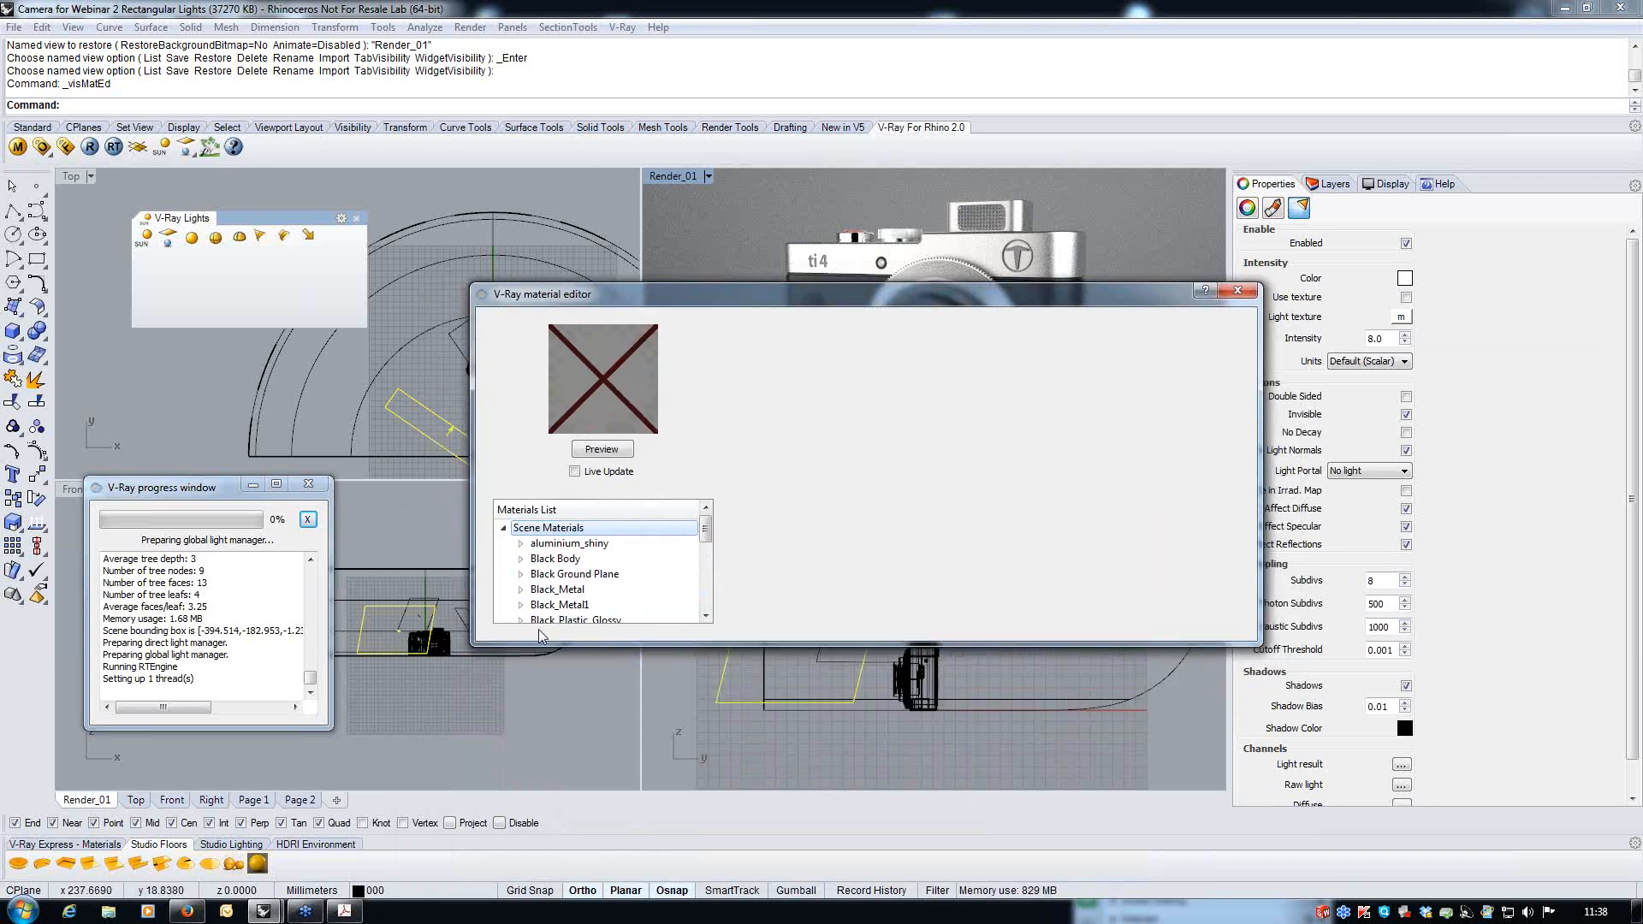
right_click(665, 535)
mouse_move(749, 540)
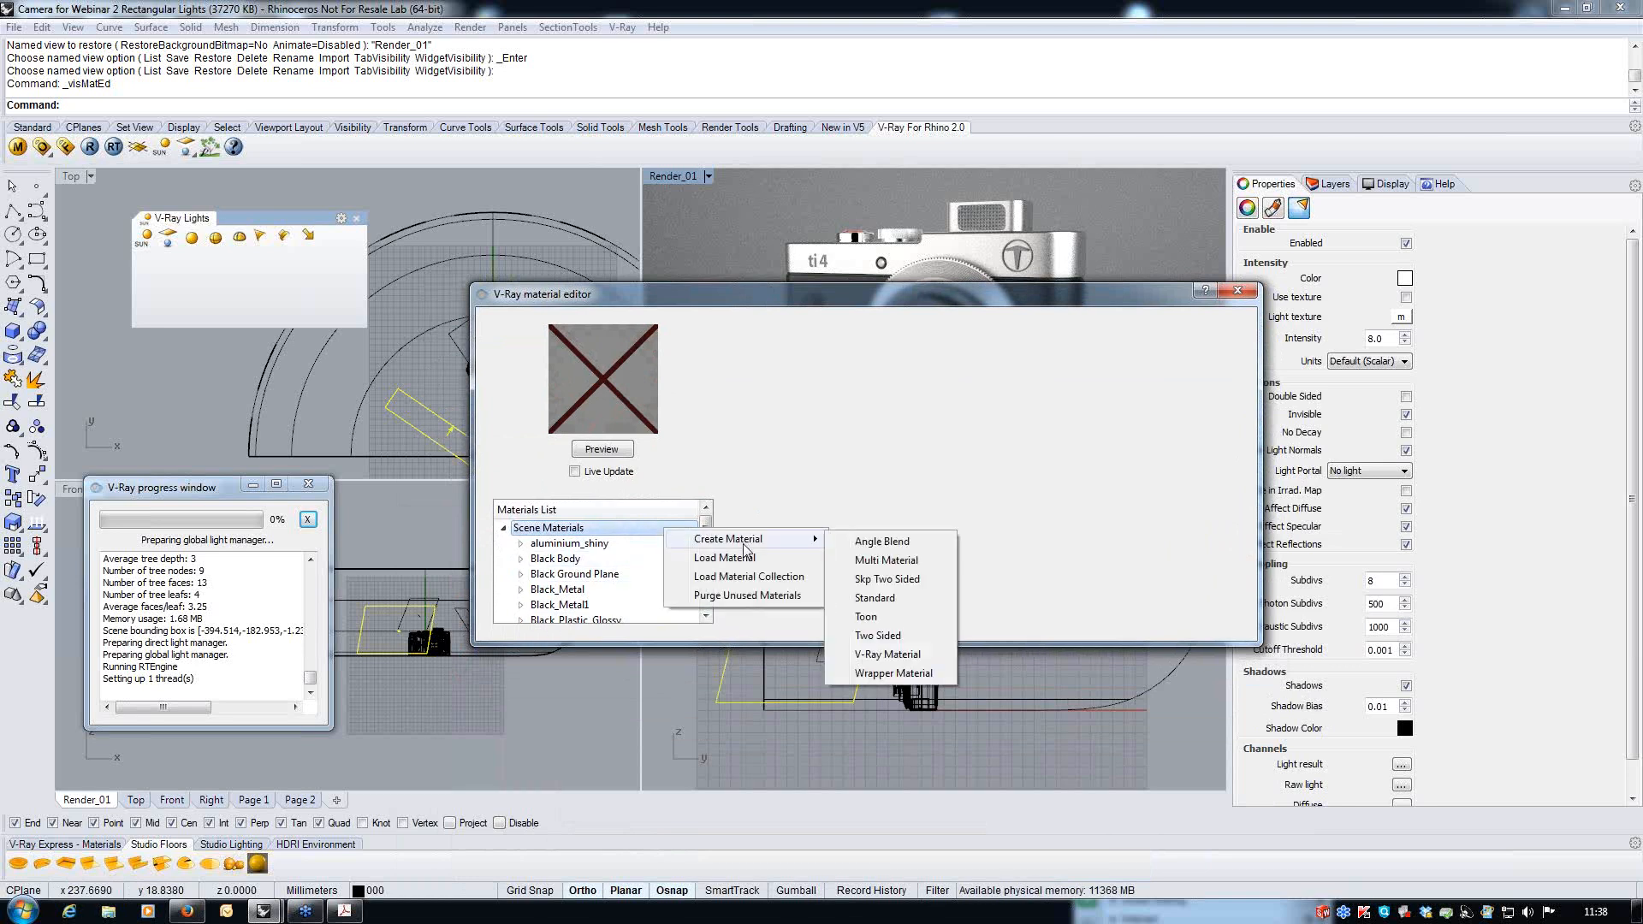
click(874, 597)
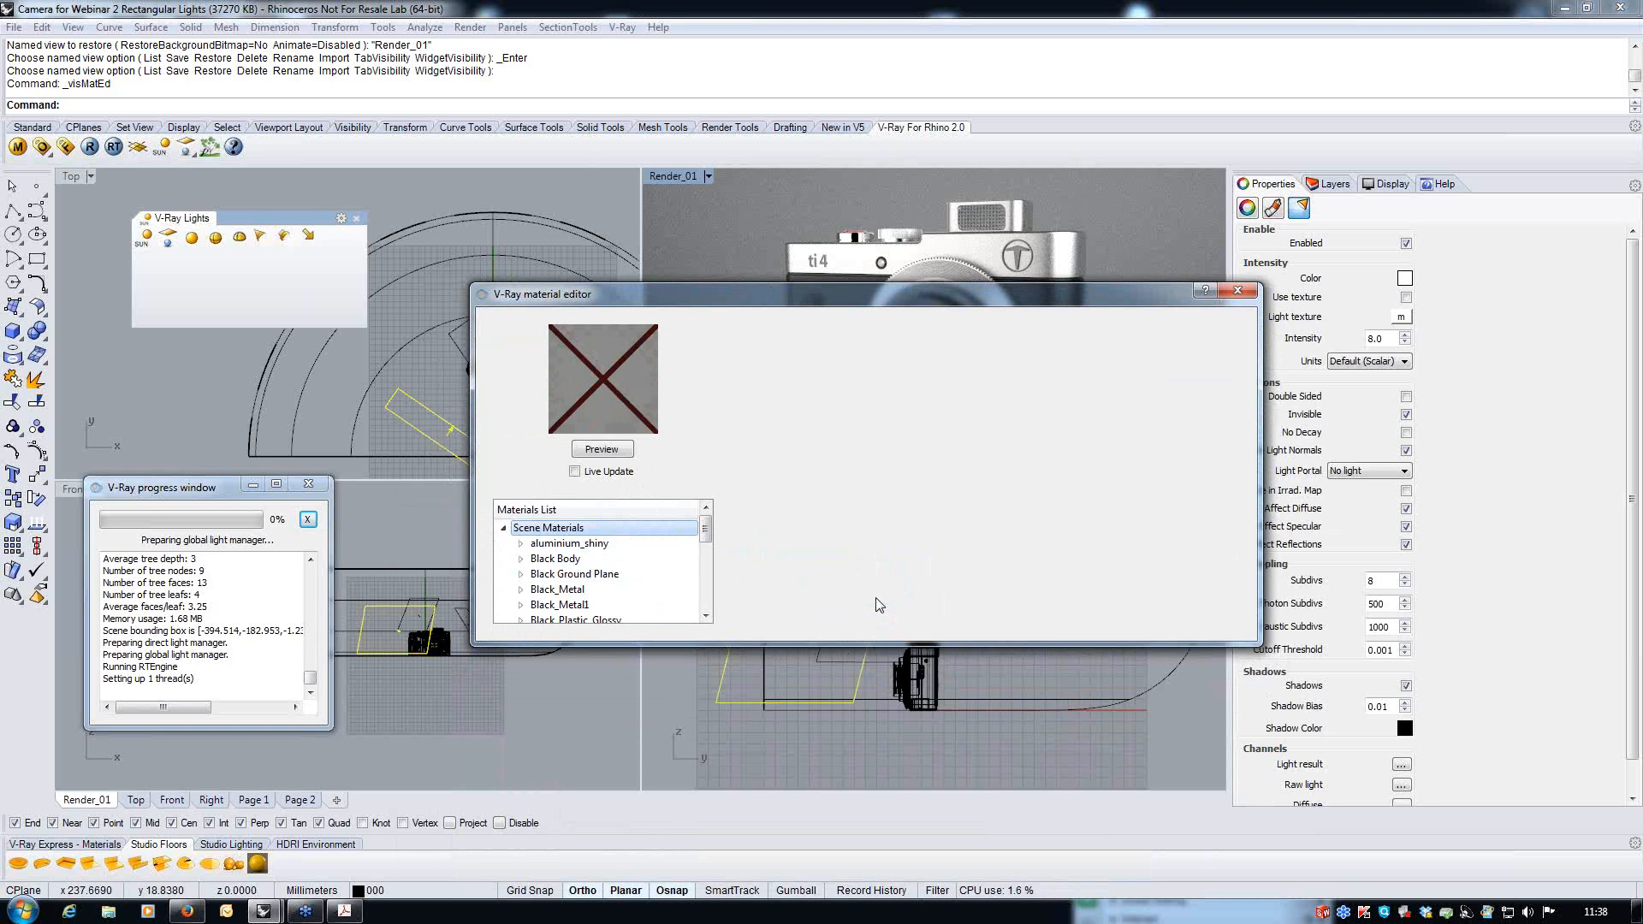
- Set the new material's diffuse color to black and add a reflection layer to it
click(861, 367)
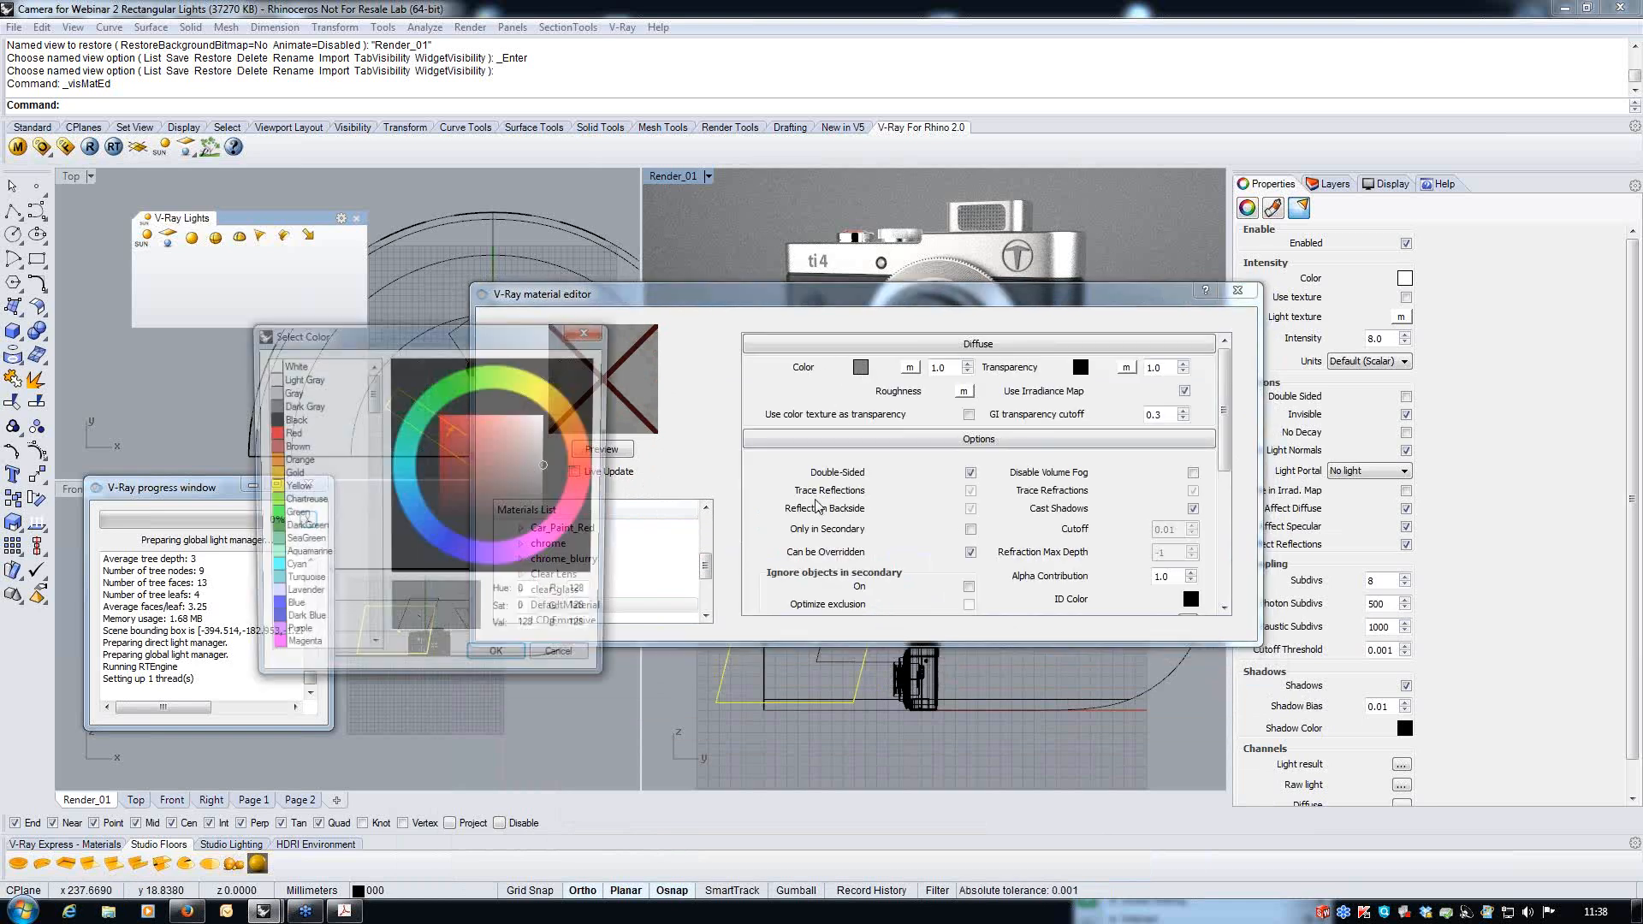
drag(552, 469, 552, 522)
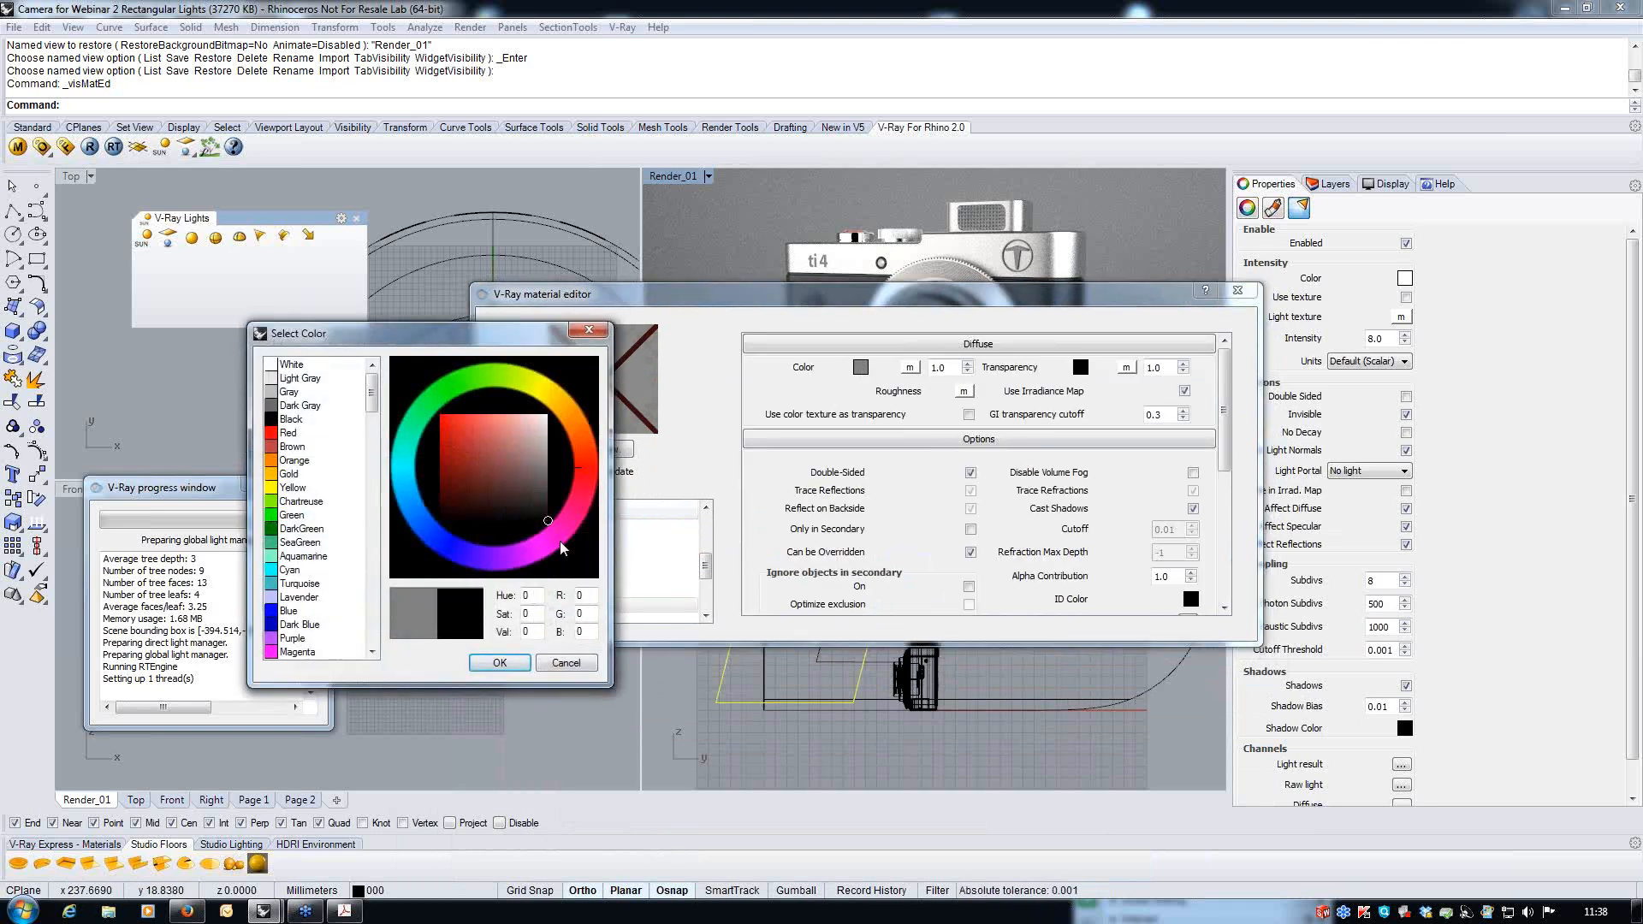
click(499, 663)
right_click(590, 613)
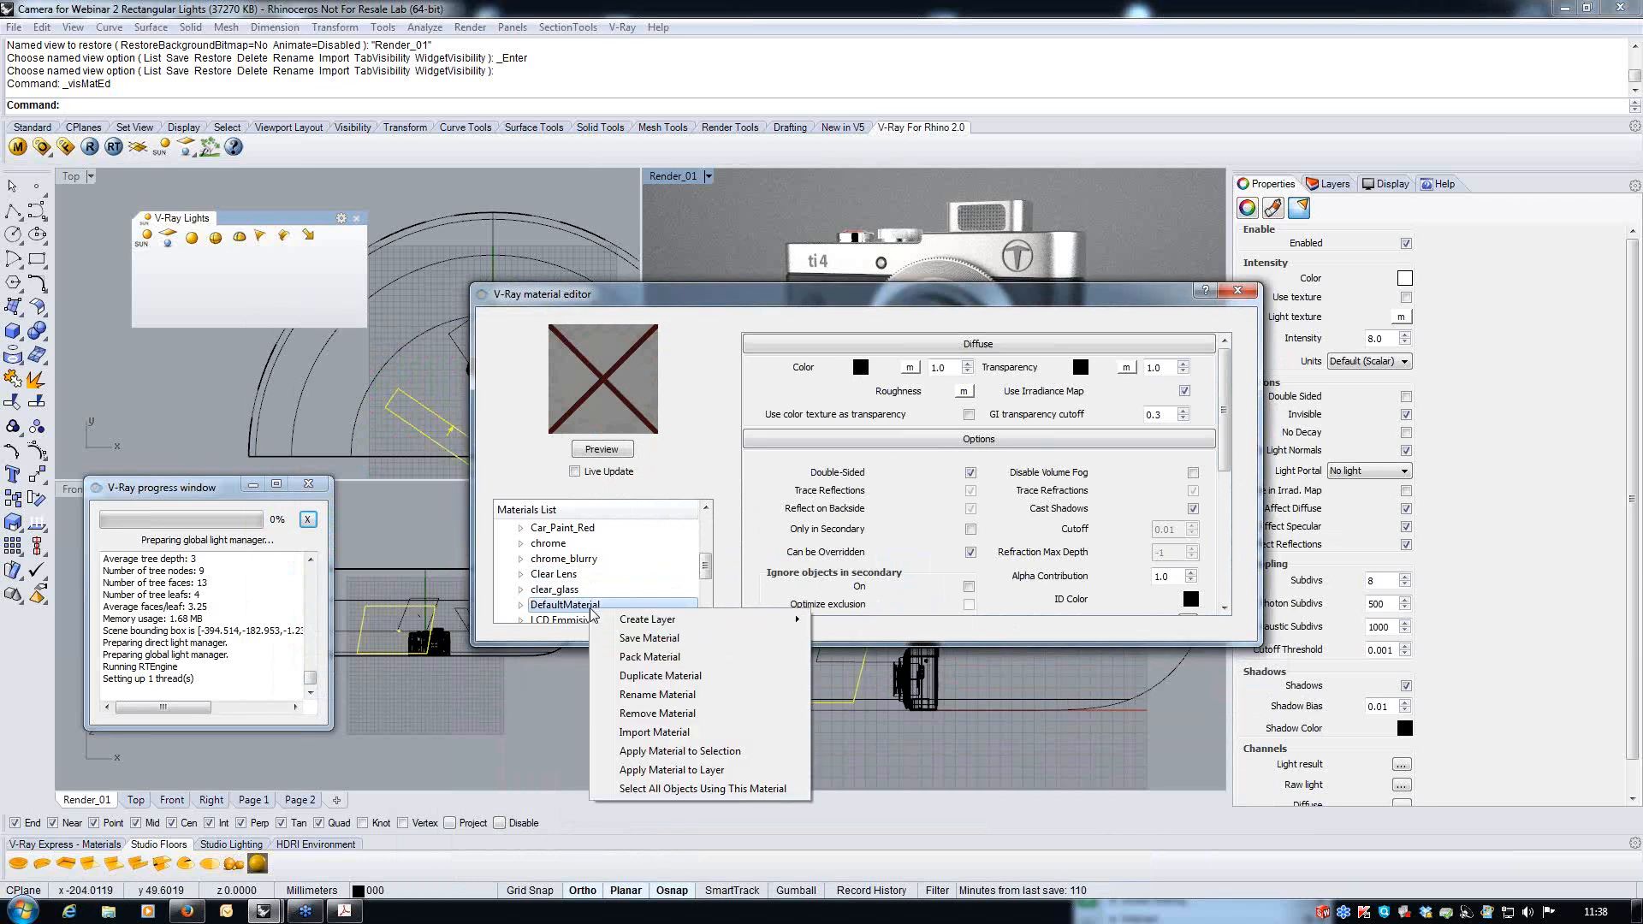
mouse_move(646, 621)
click(852, 643)
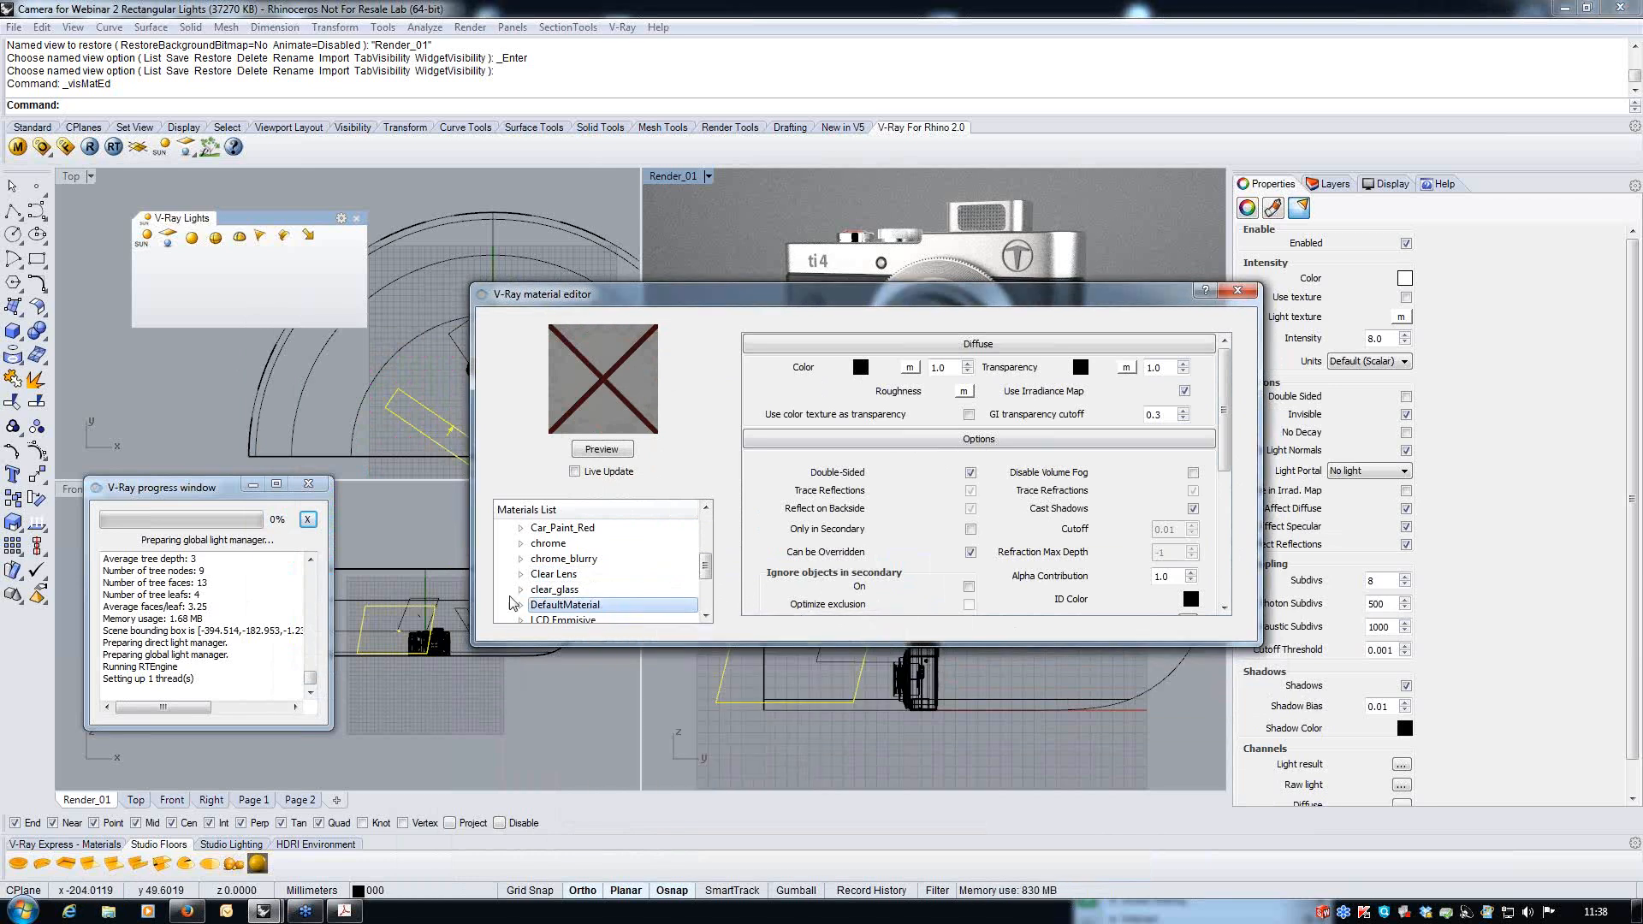
- Rename the new DefaultMaterial as "Black New"
double_click(580, 613)
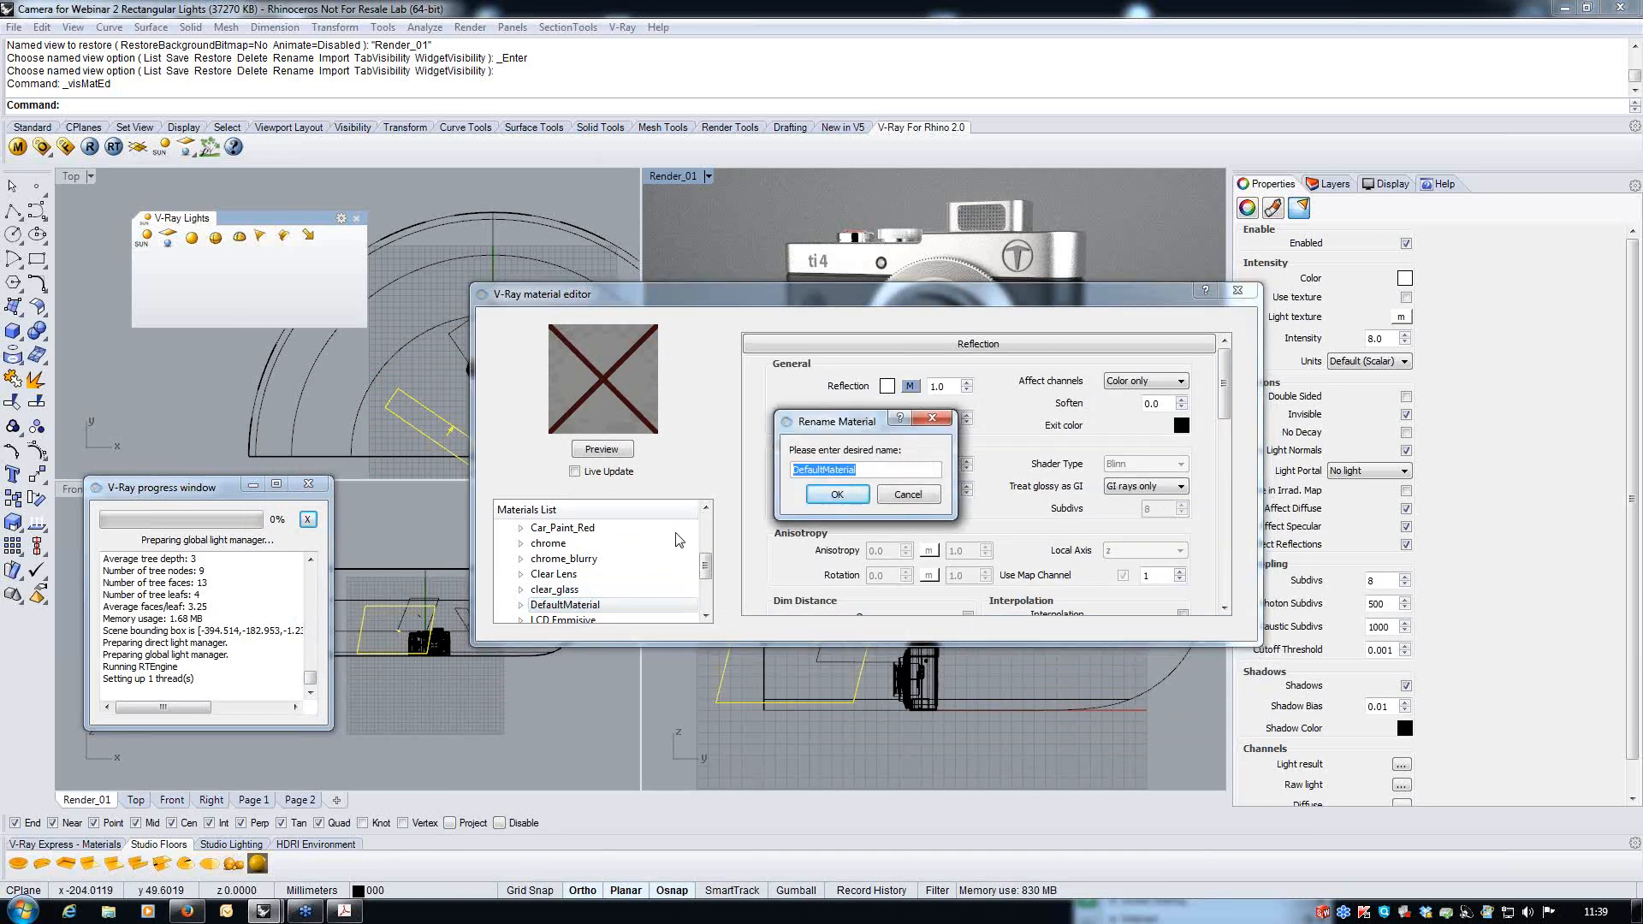
text(Black)
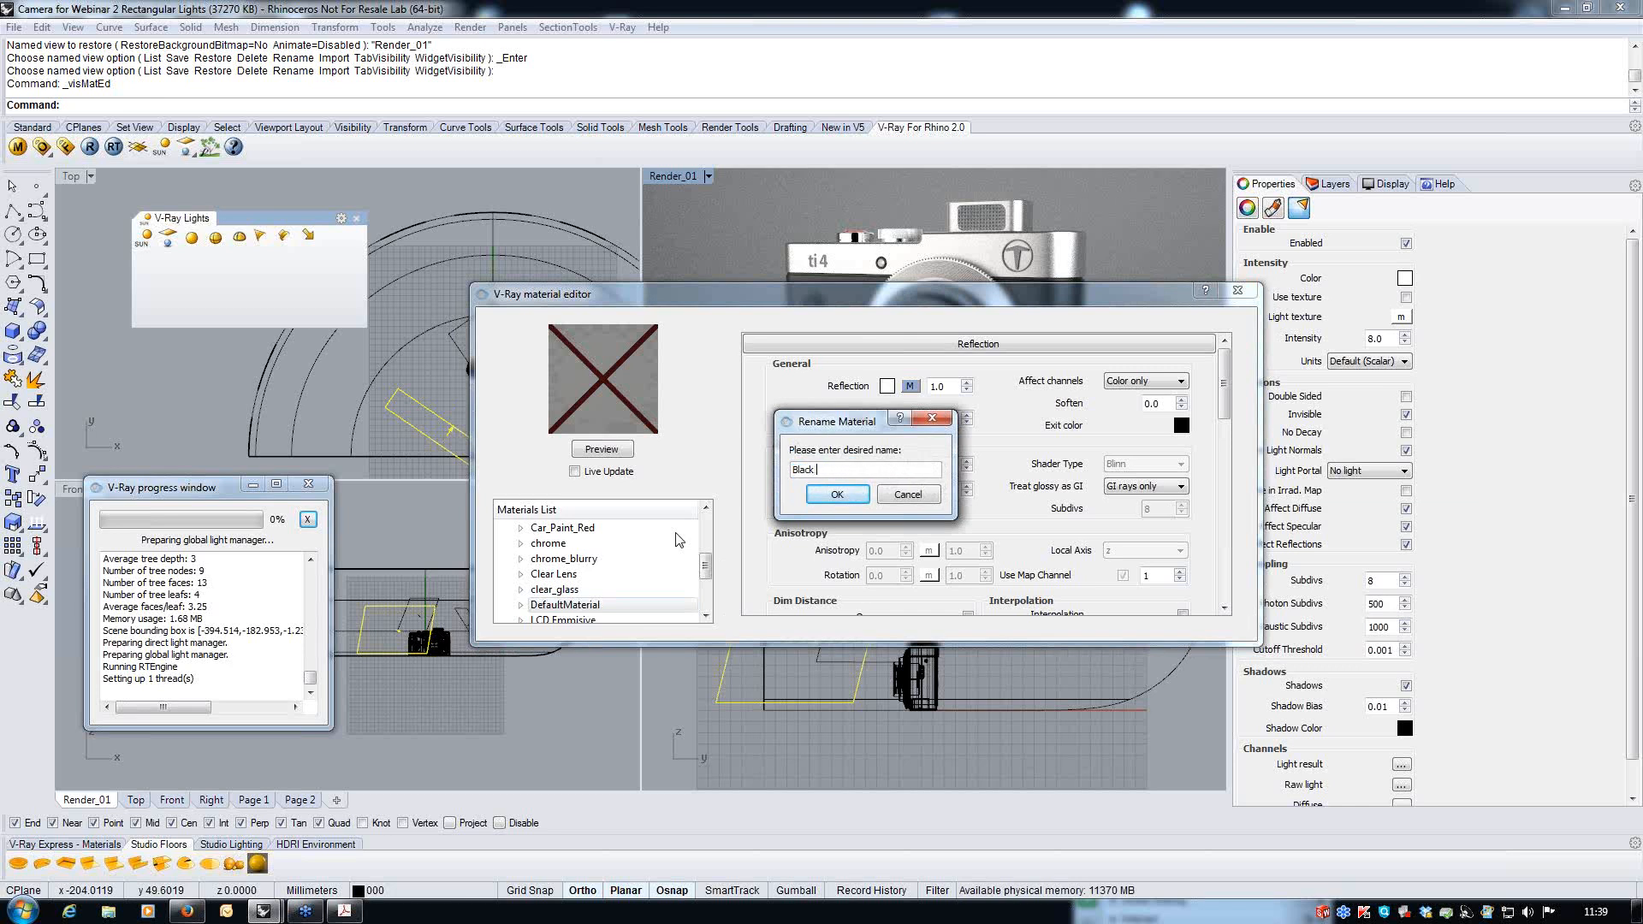
text( New)
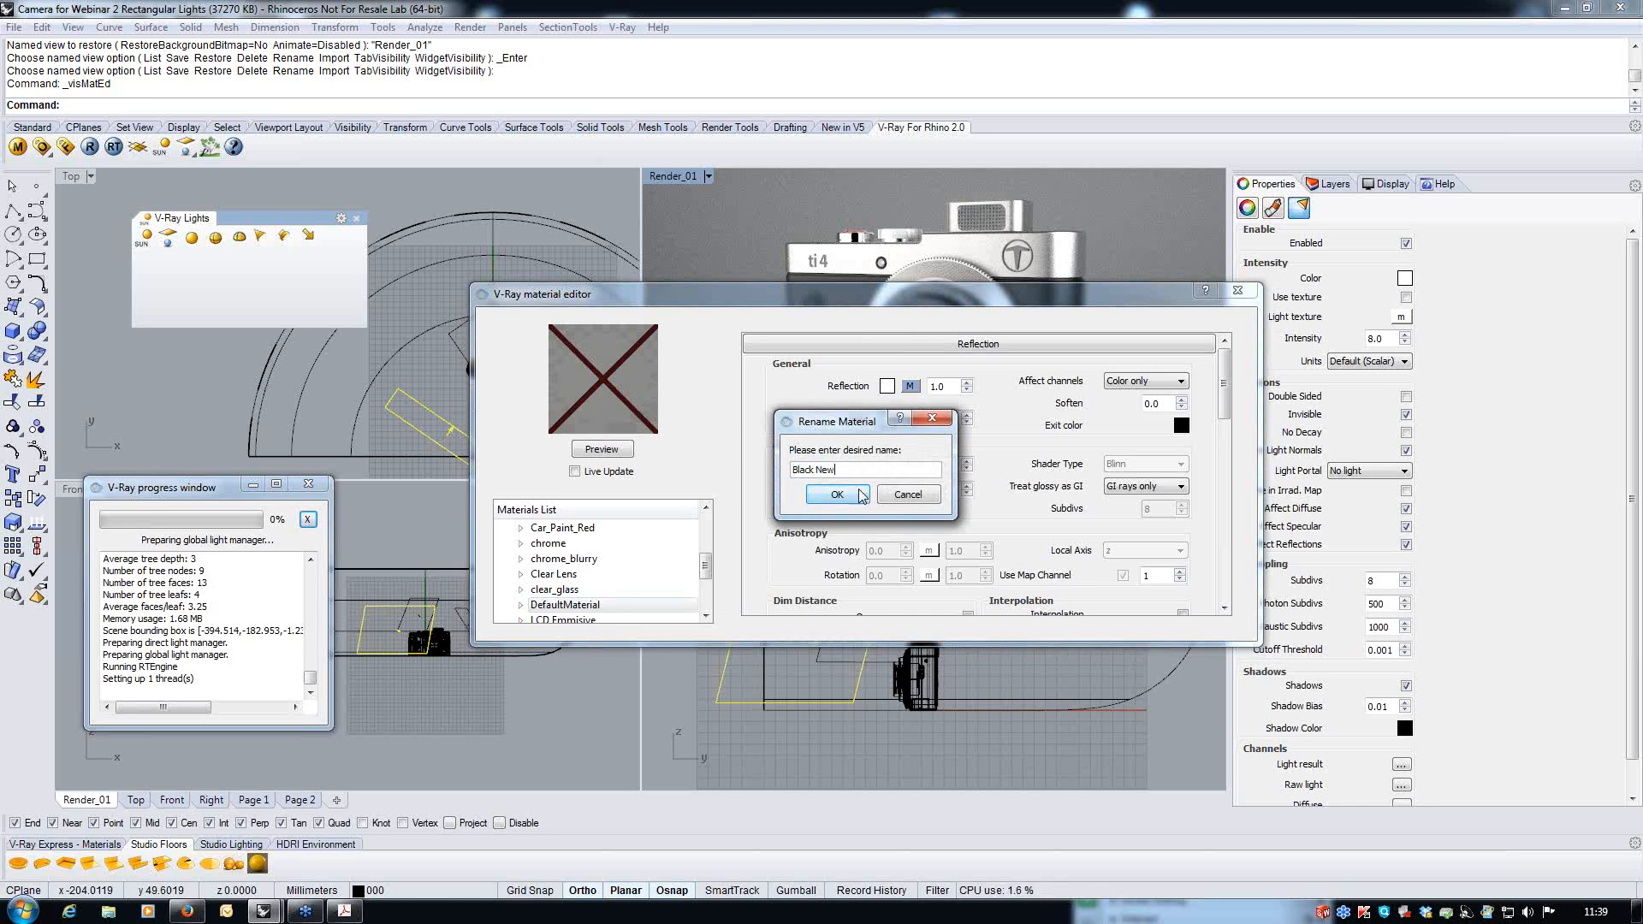
click(836, 494)
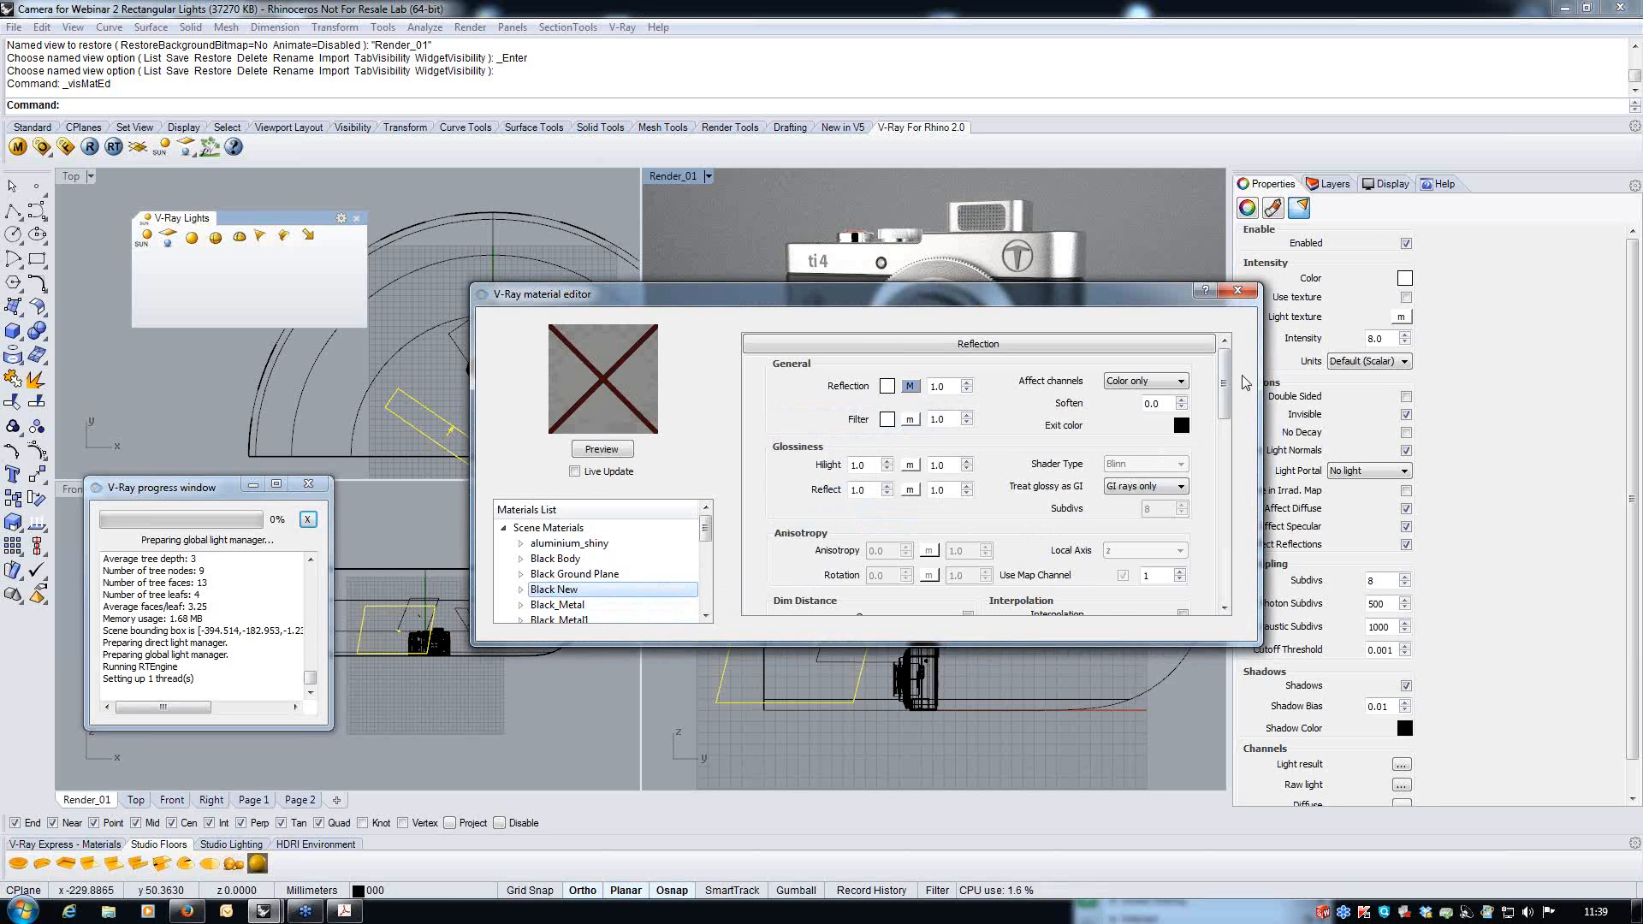
- Enable the reflection's dim distance with a distance of 45 and a dim falloff of 0.5, and update the material preview
drag(1225, 390, 1225, 434)
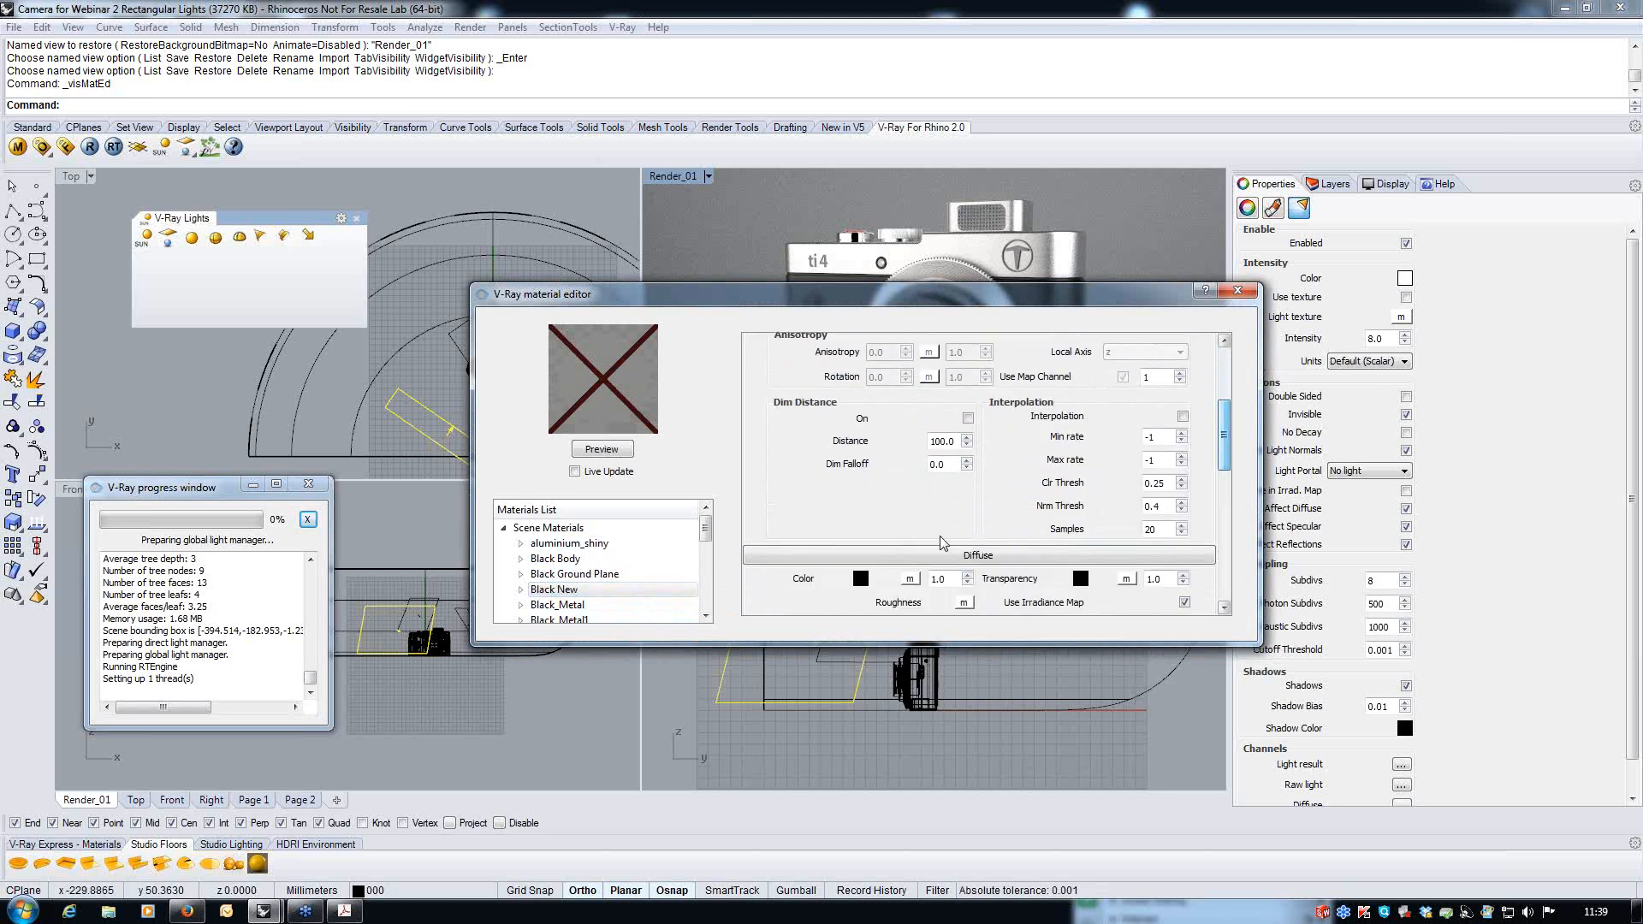
click(968, 418)
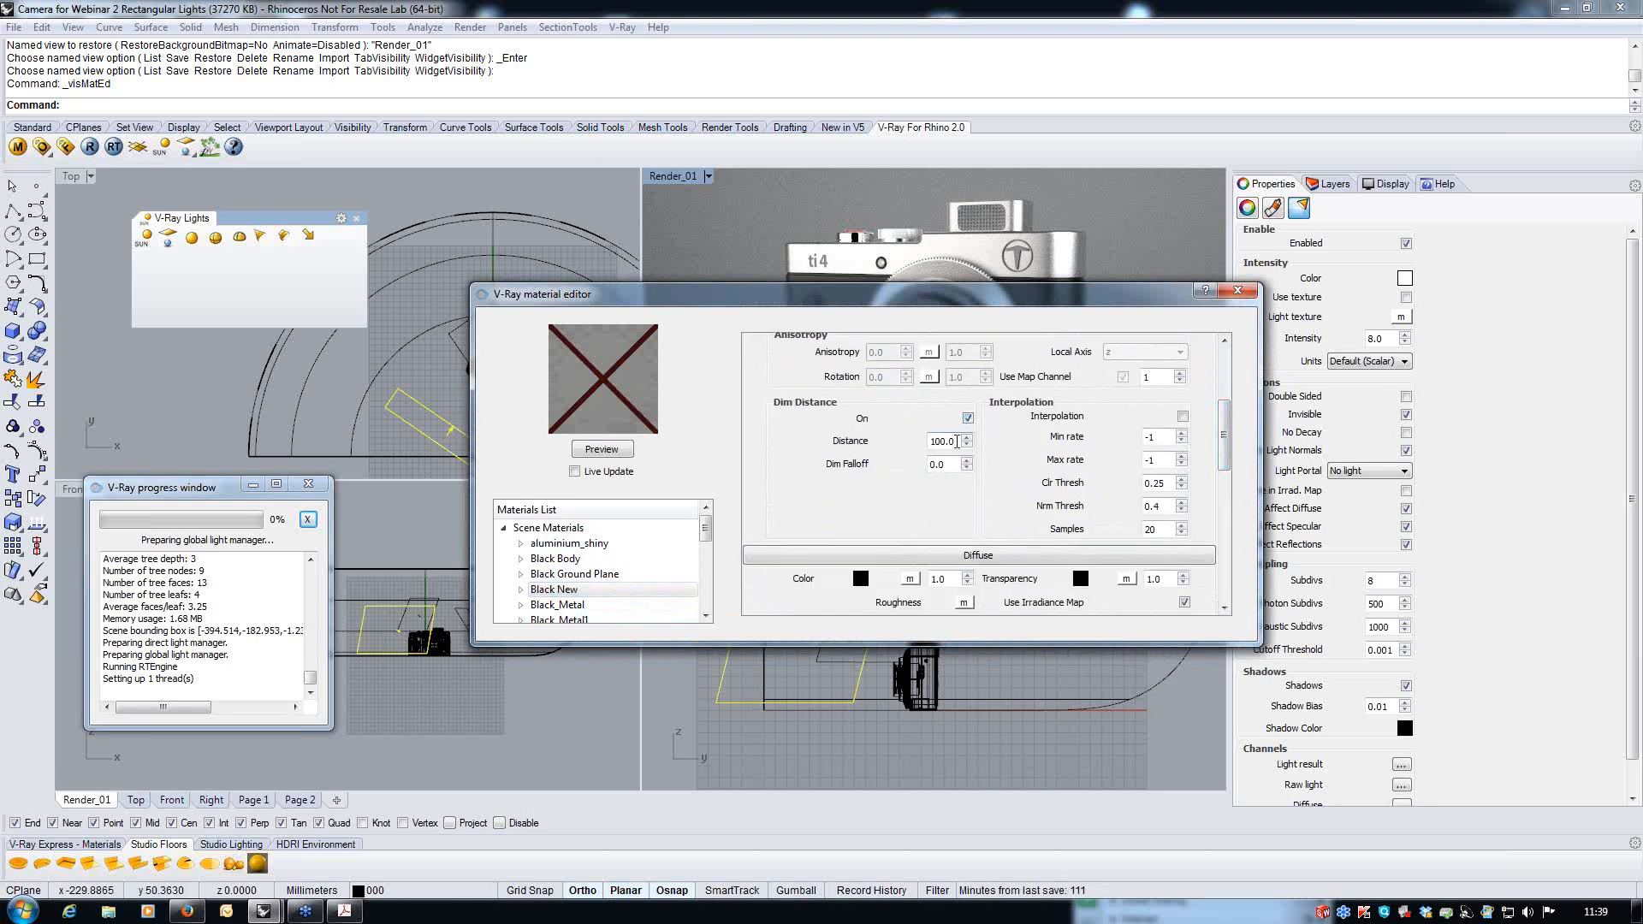
double_click(957, 442)
text(0)
click(939, 464)
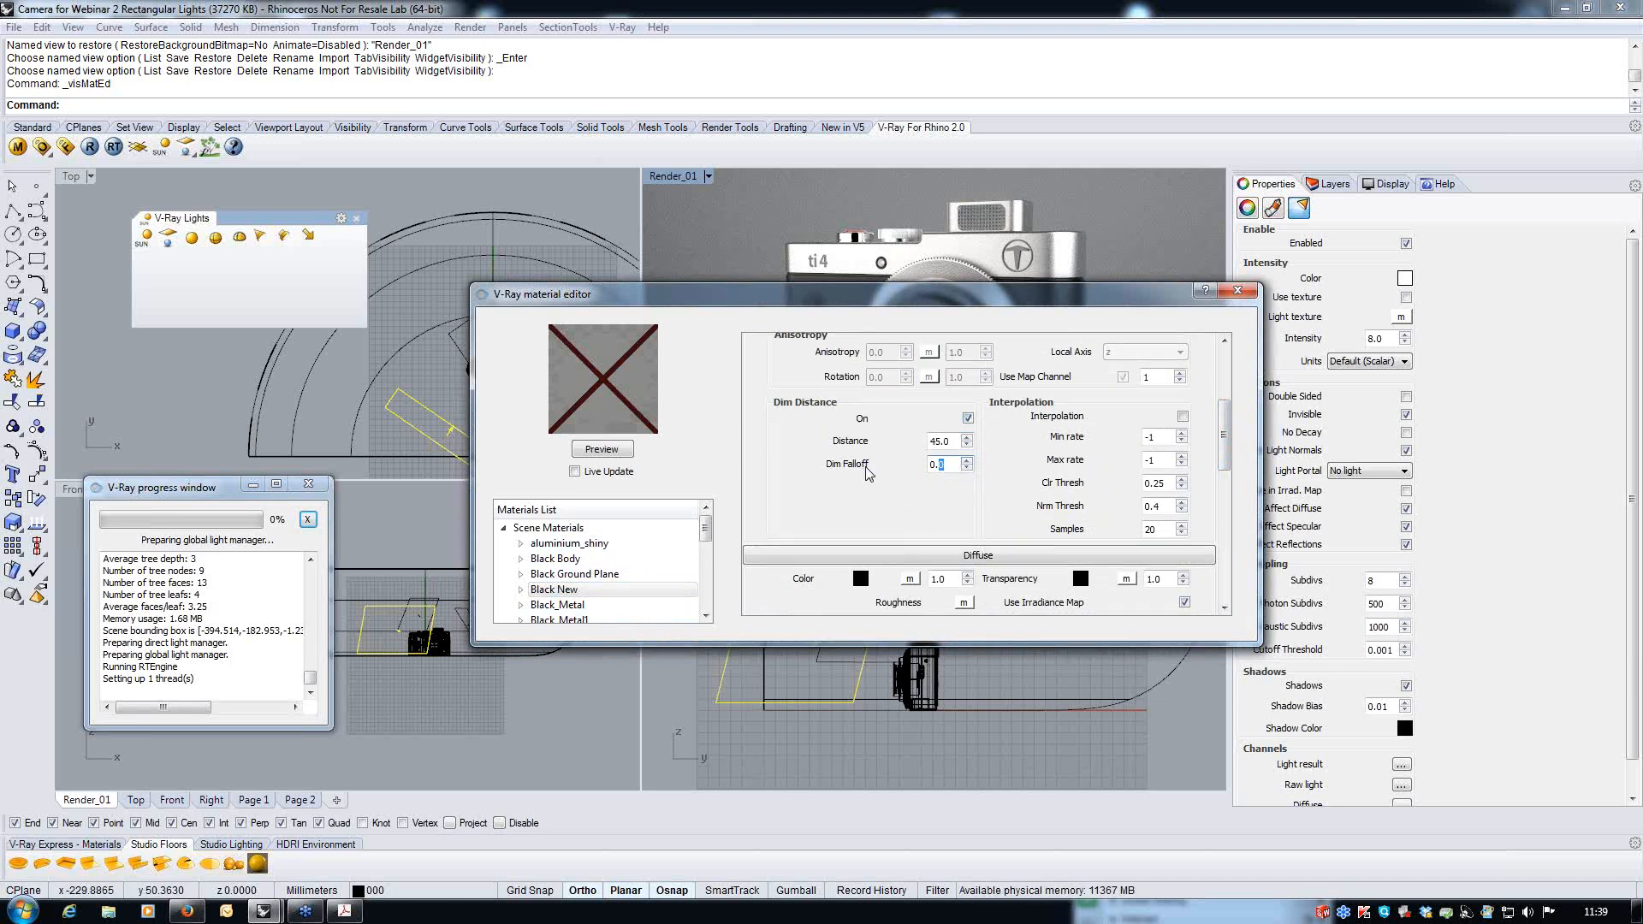
click(602, 449)
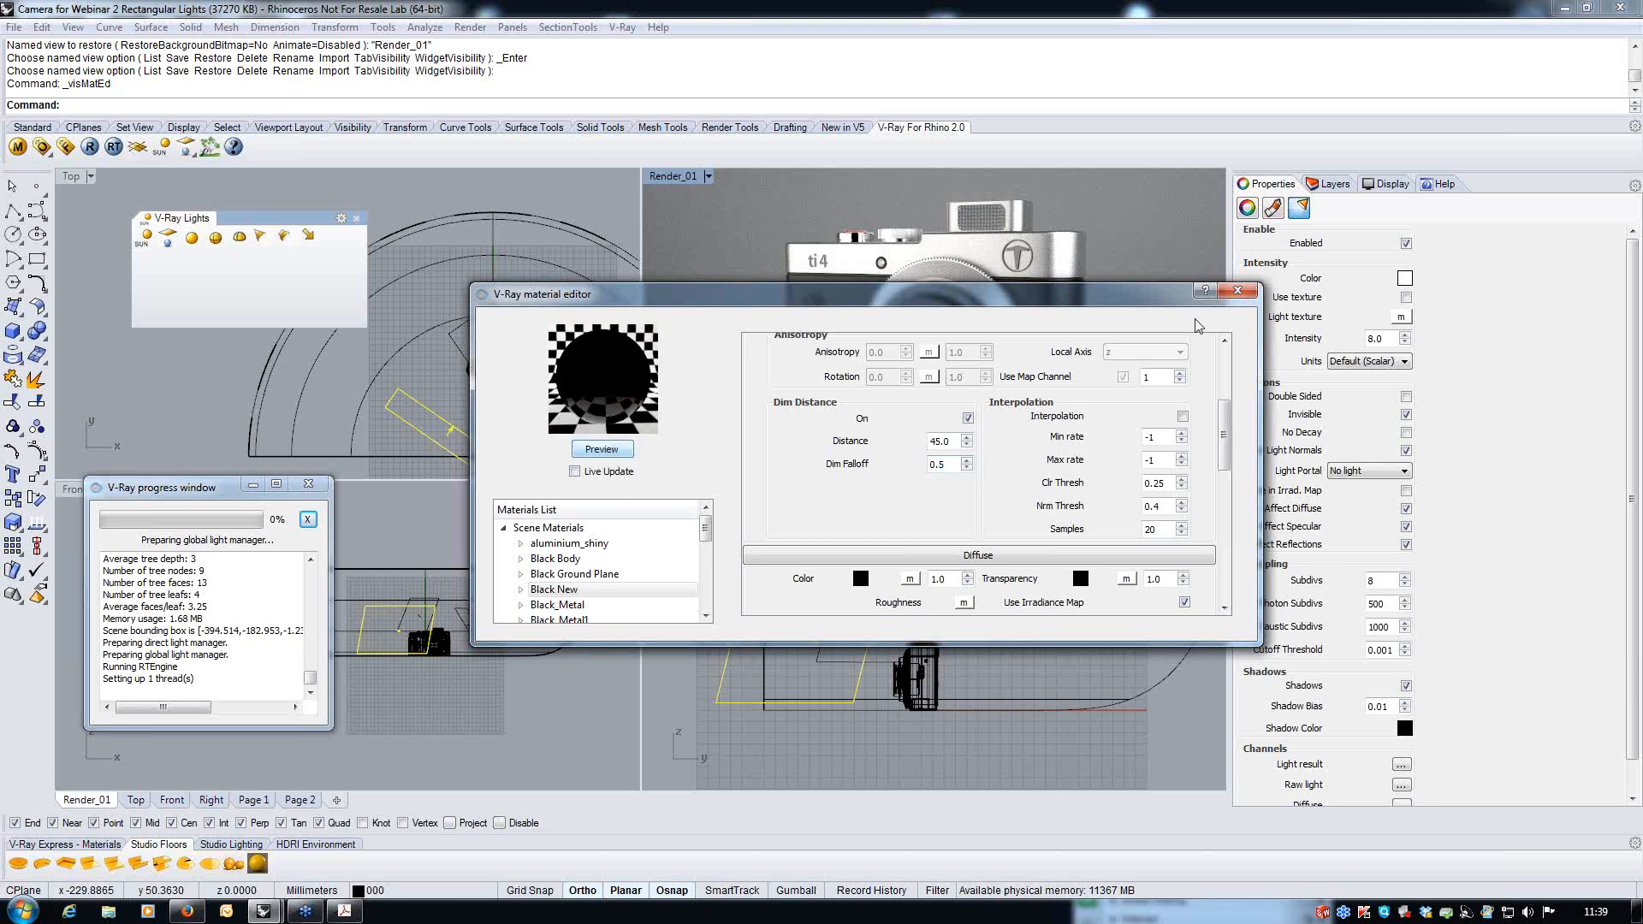
- Apply the Black New material to the studio floor and close the material editor
drag(864, 301, 873, 474)
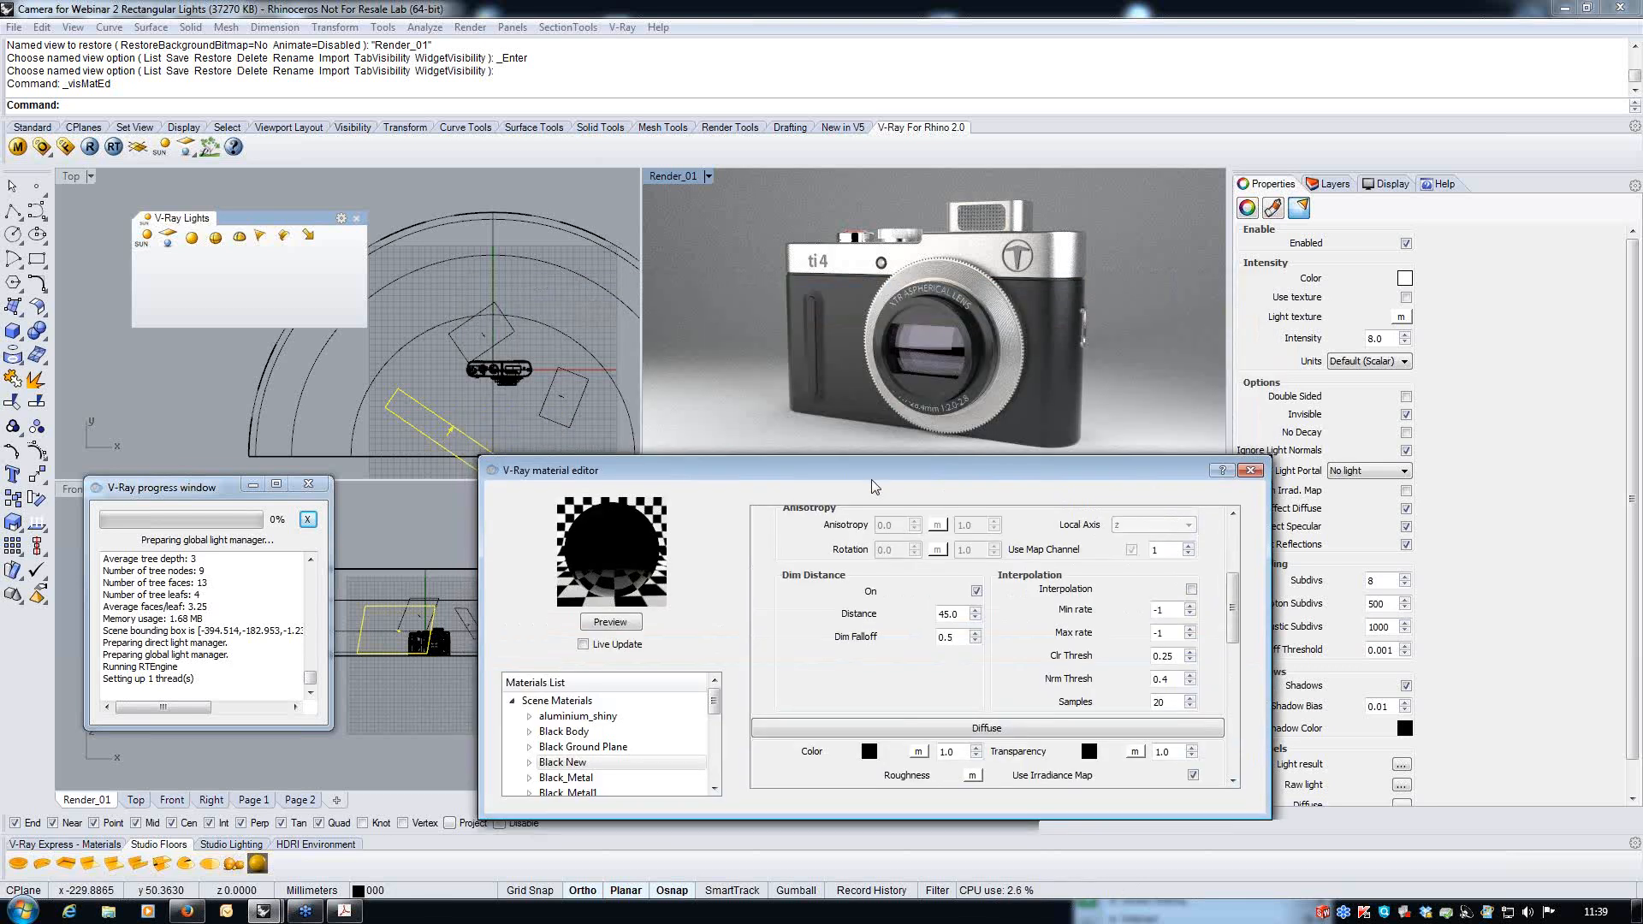
click(551, 330)
right_click(622, 767)
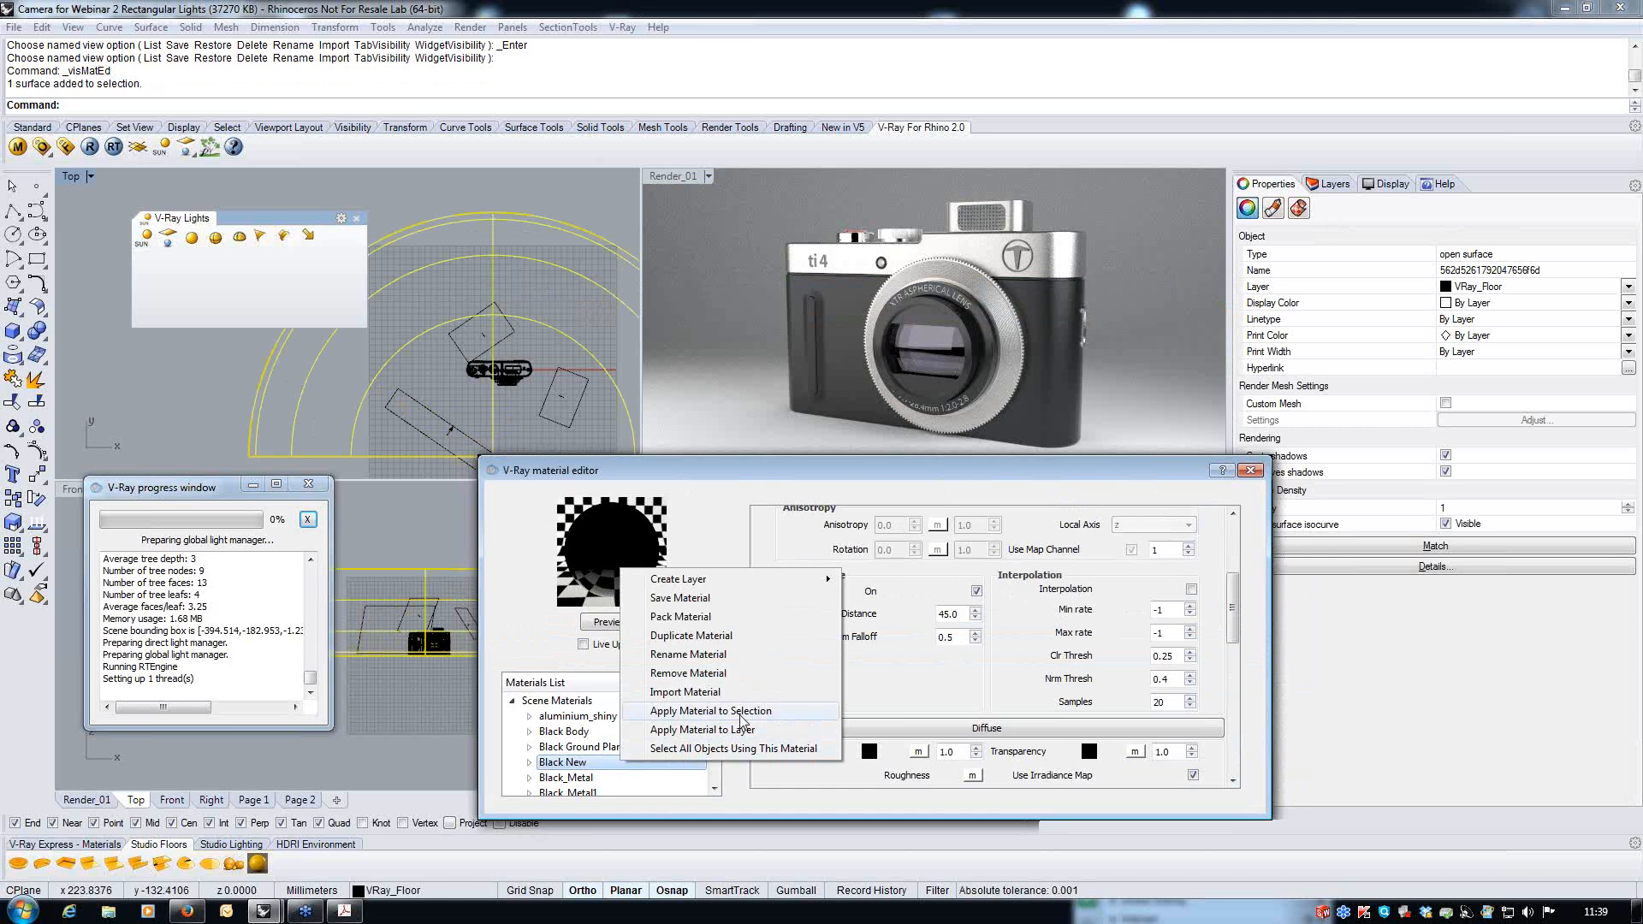
click(744, 730)
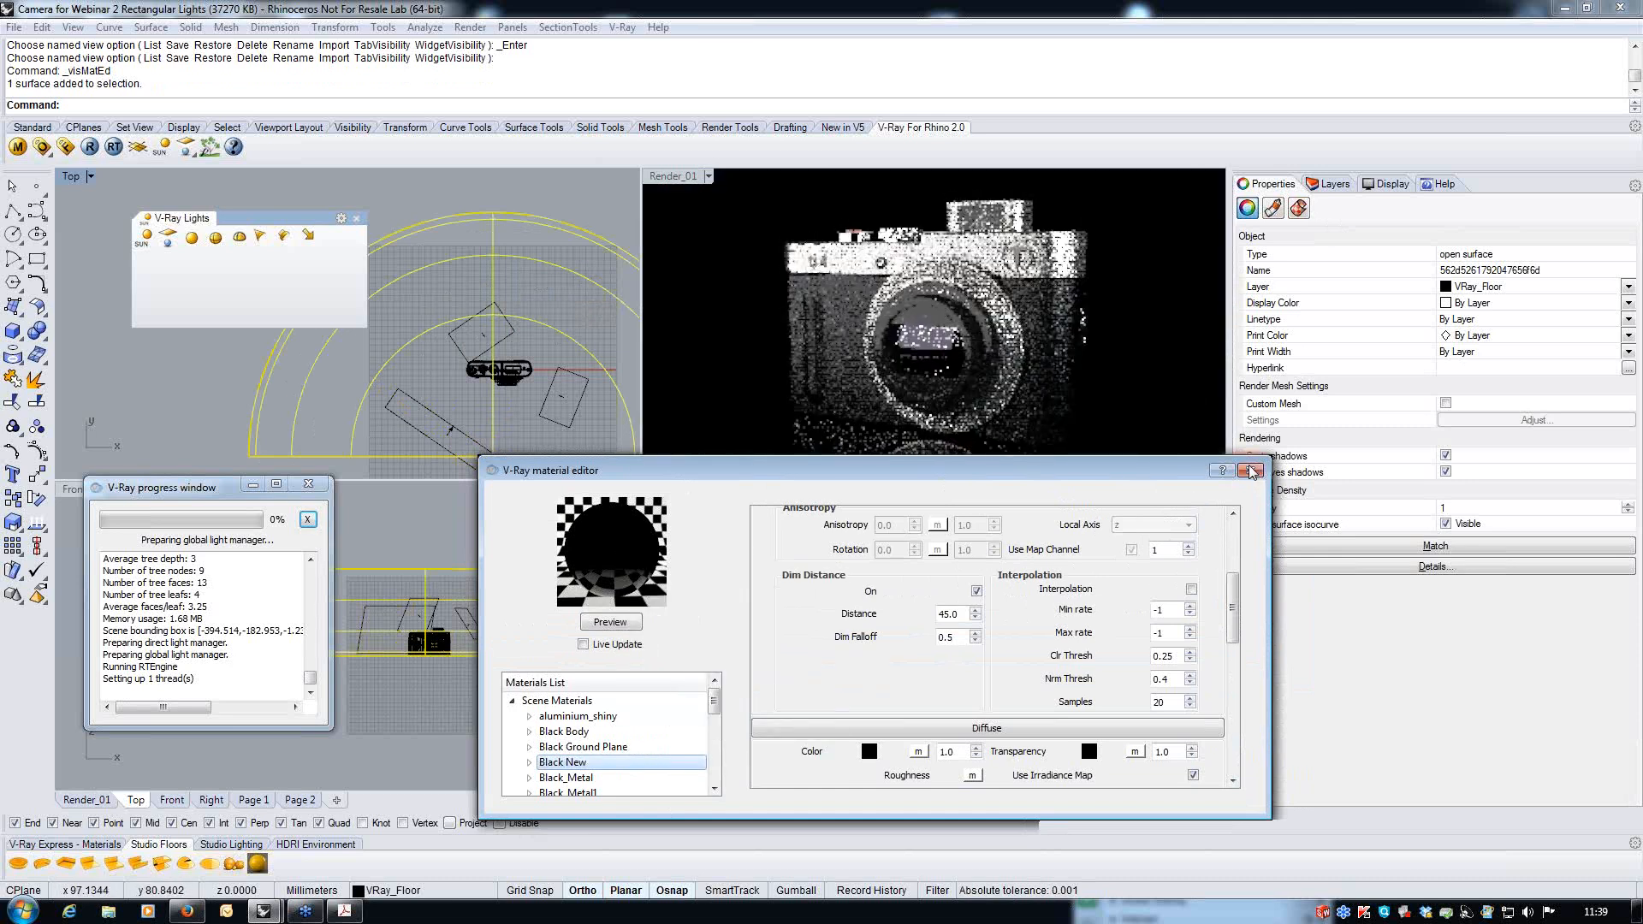
click(1251, 471)
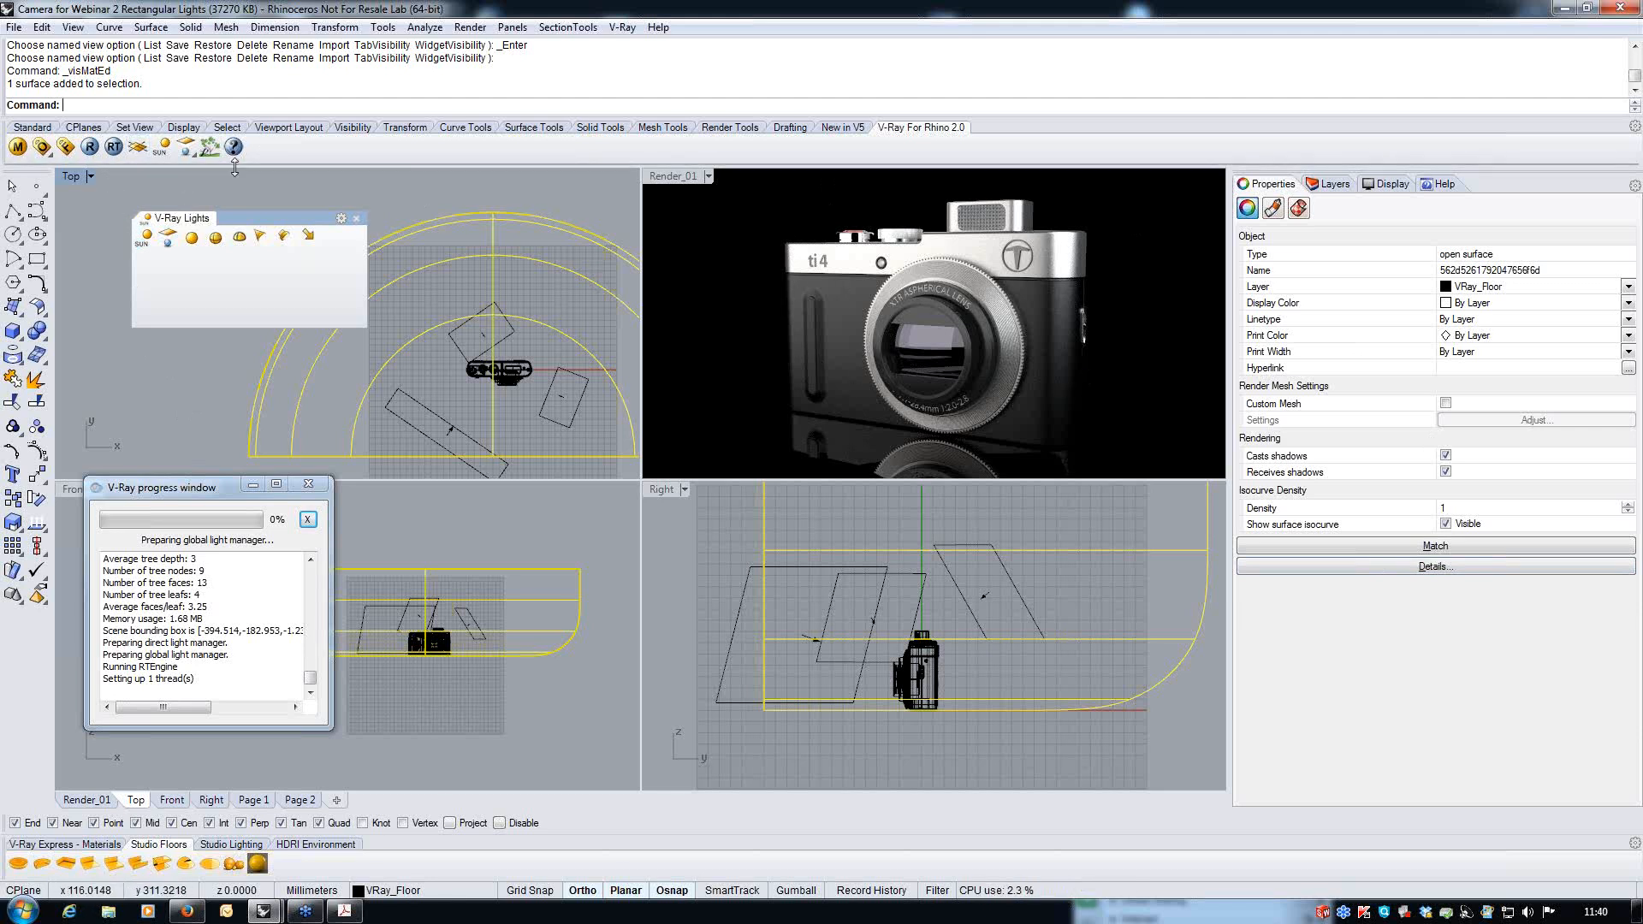
- Enable depth of field for the camera in the V-Ray render options and move the option editor clear of the viewports
click(41, 147)
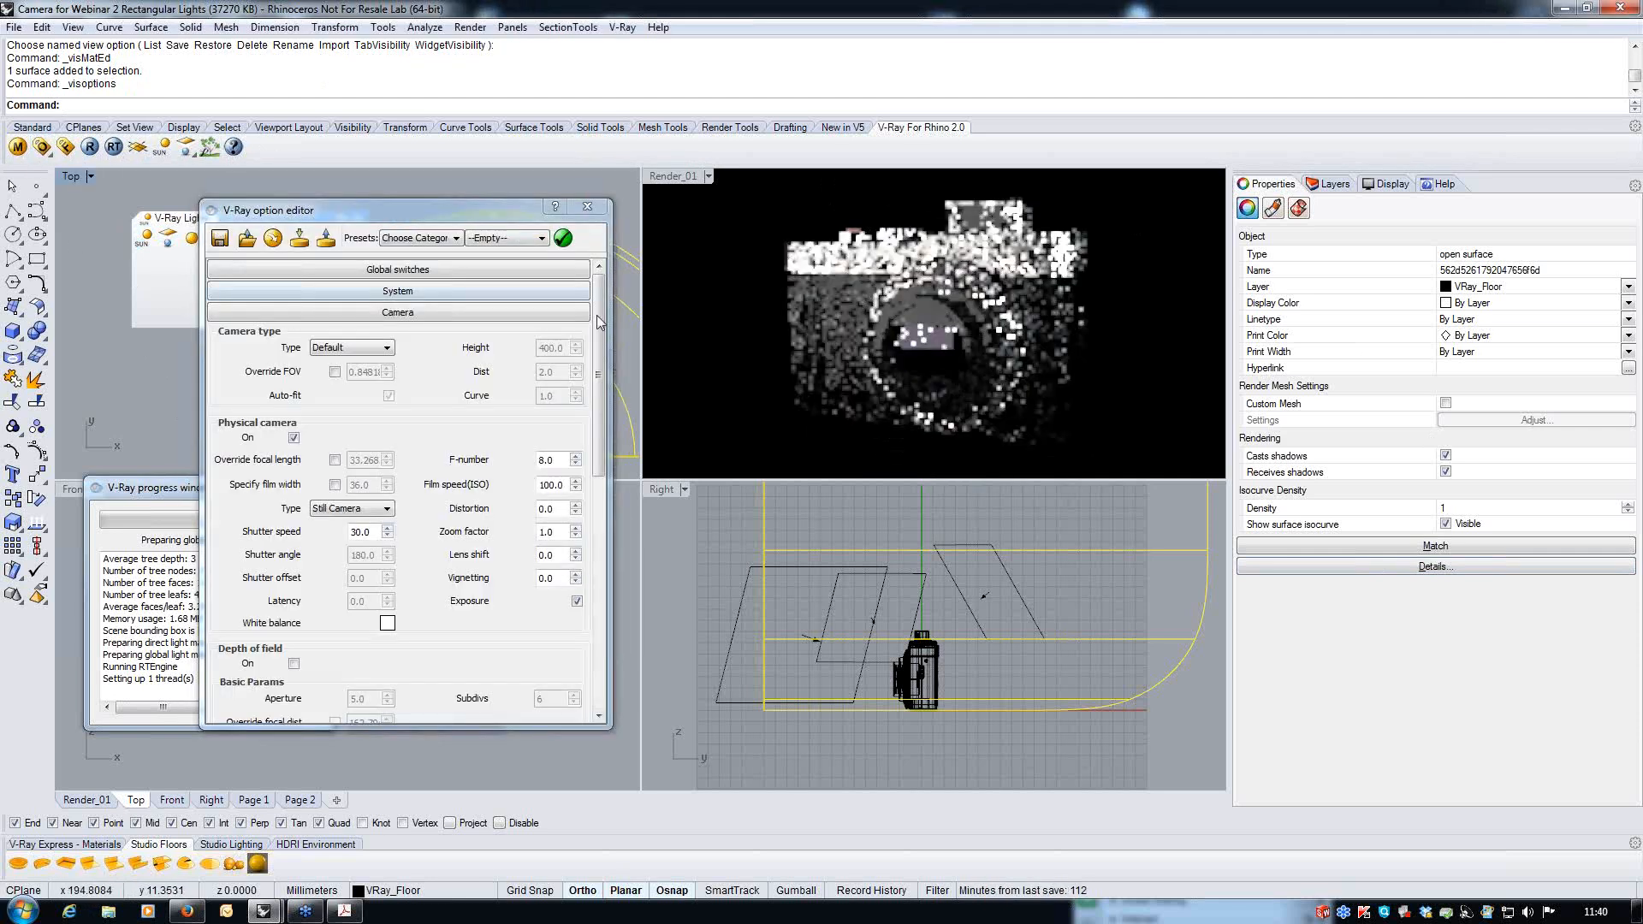
drag(603, 319, 616, 275)
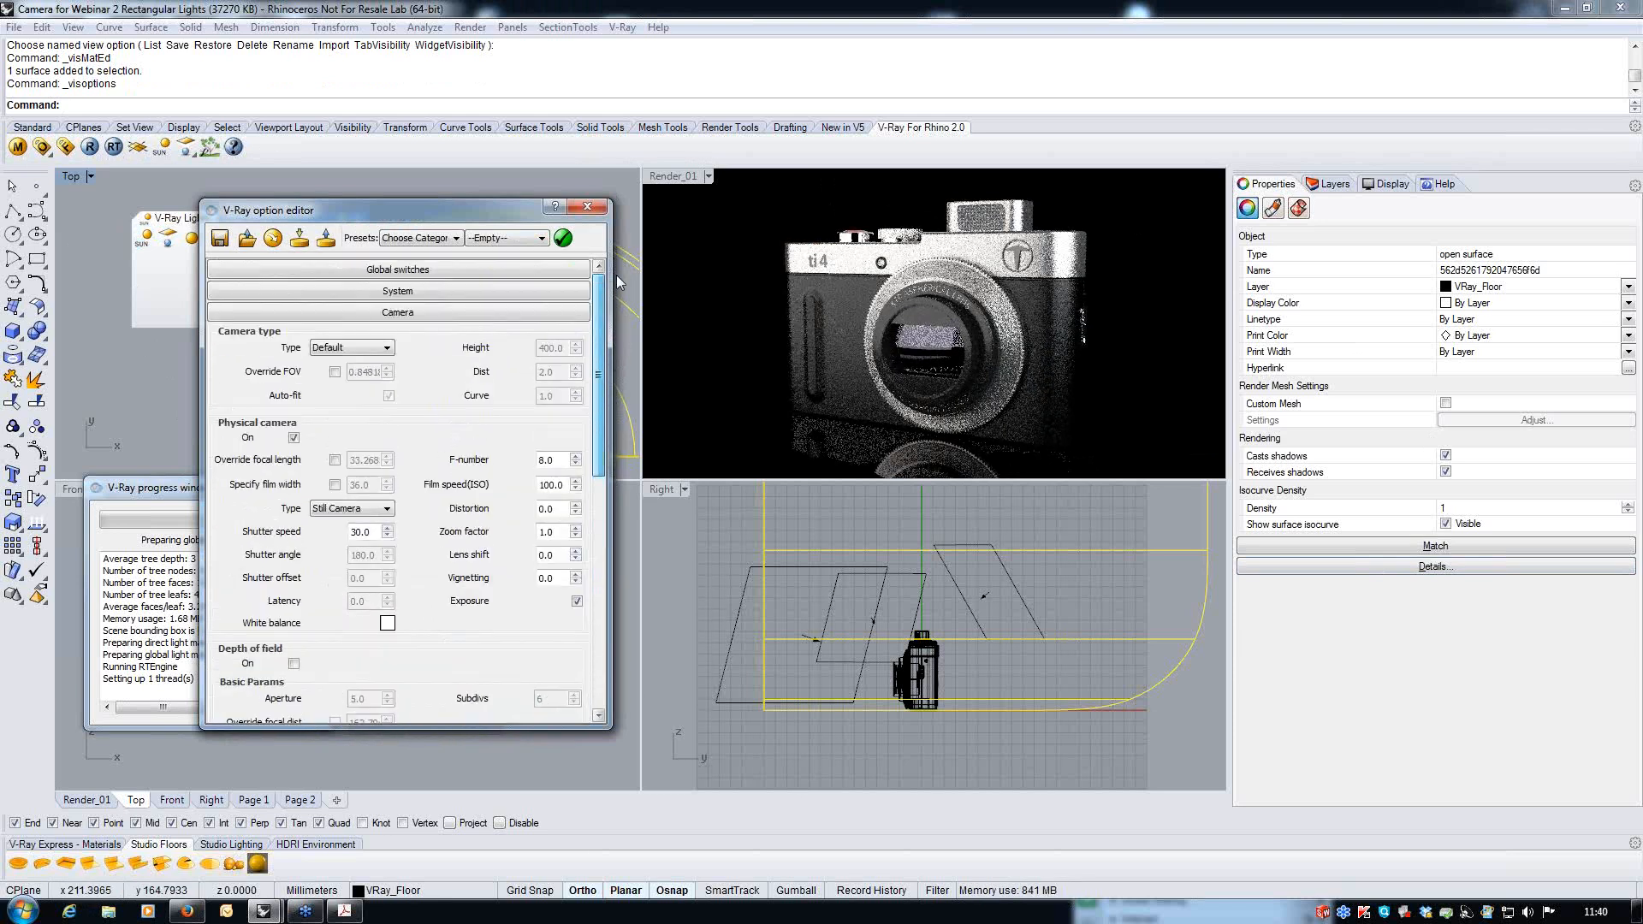
click(293, 663)
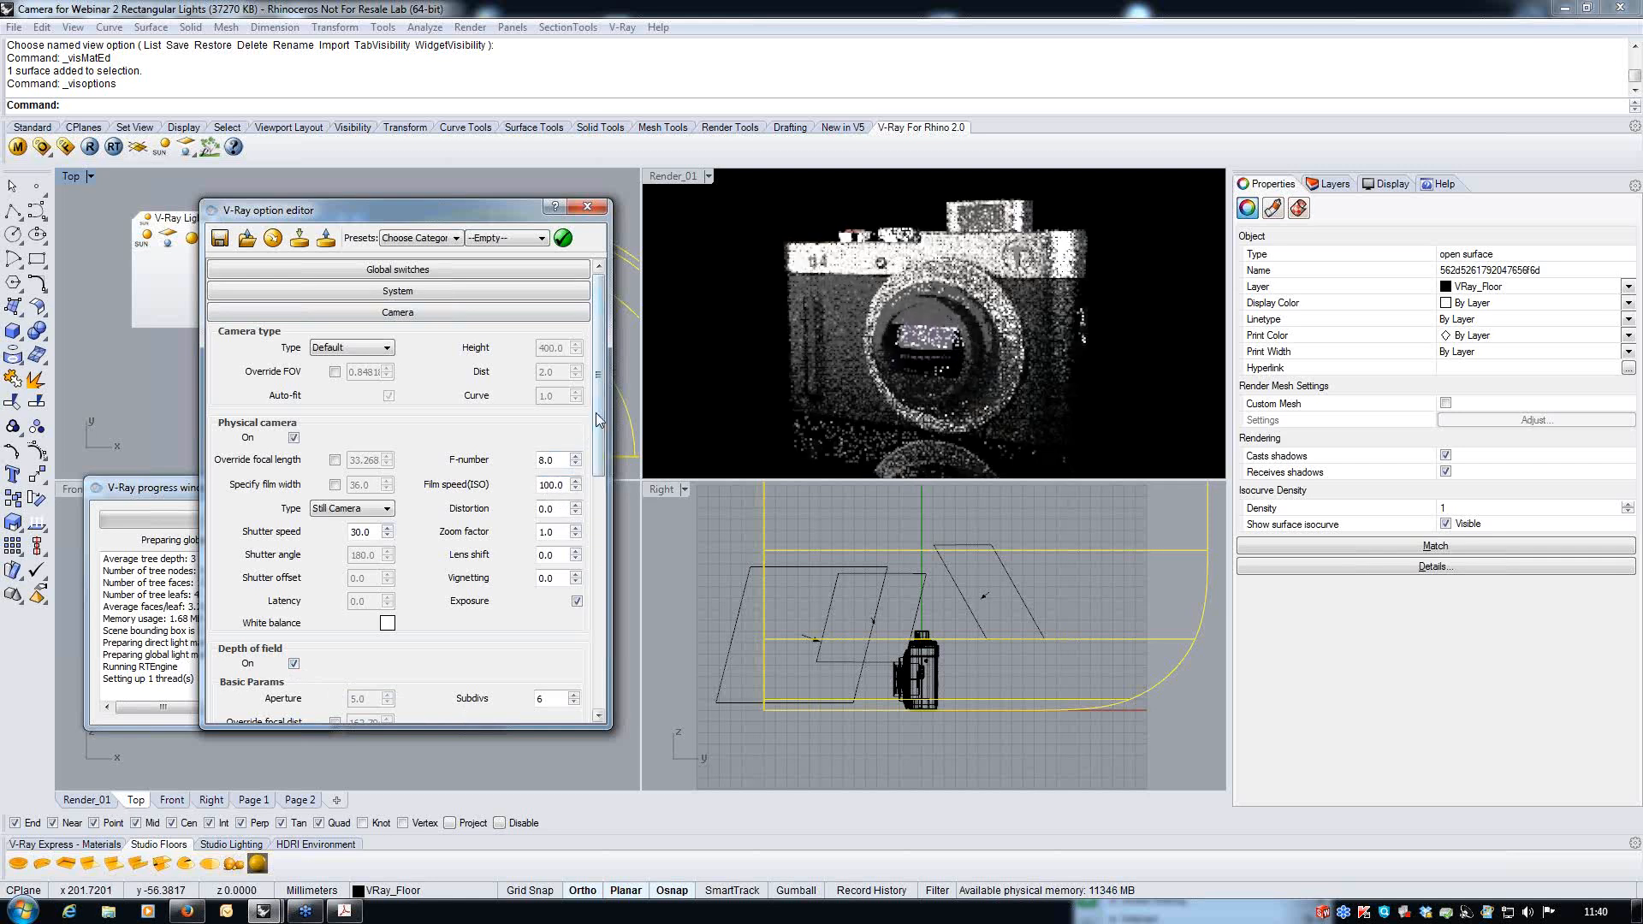
mouse_move(602, 409)
mouse_down()
mouse_move(604, 449)
mouse_move(605, 428)
mouse_up()
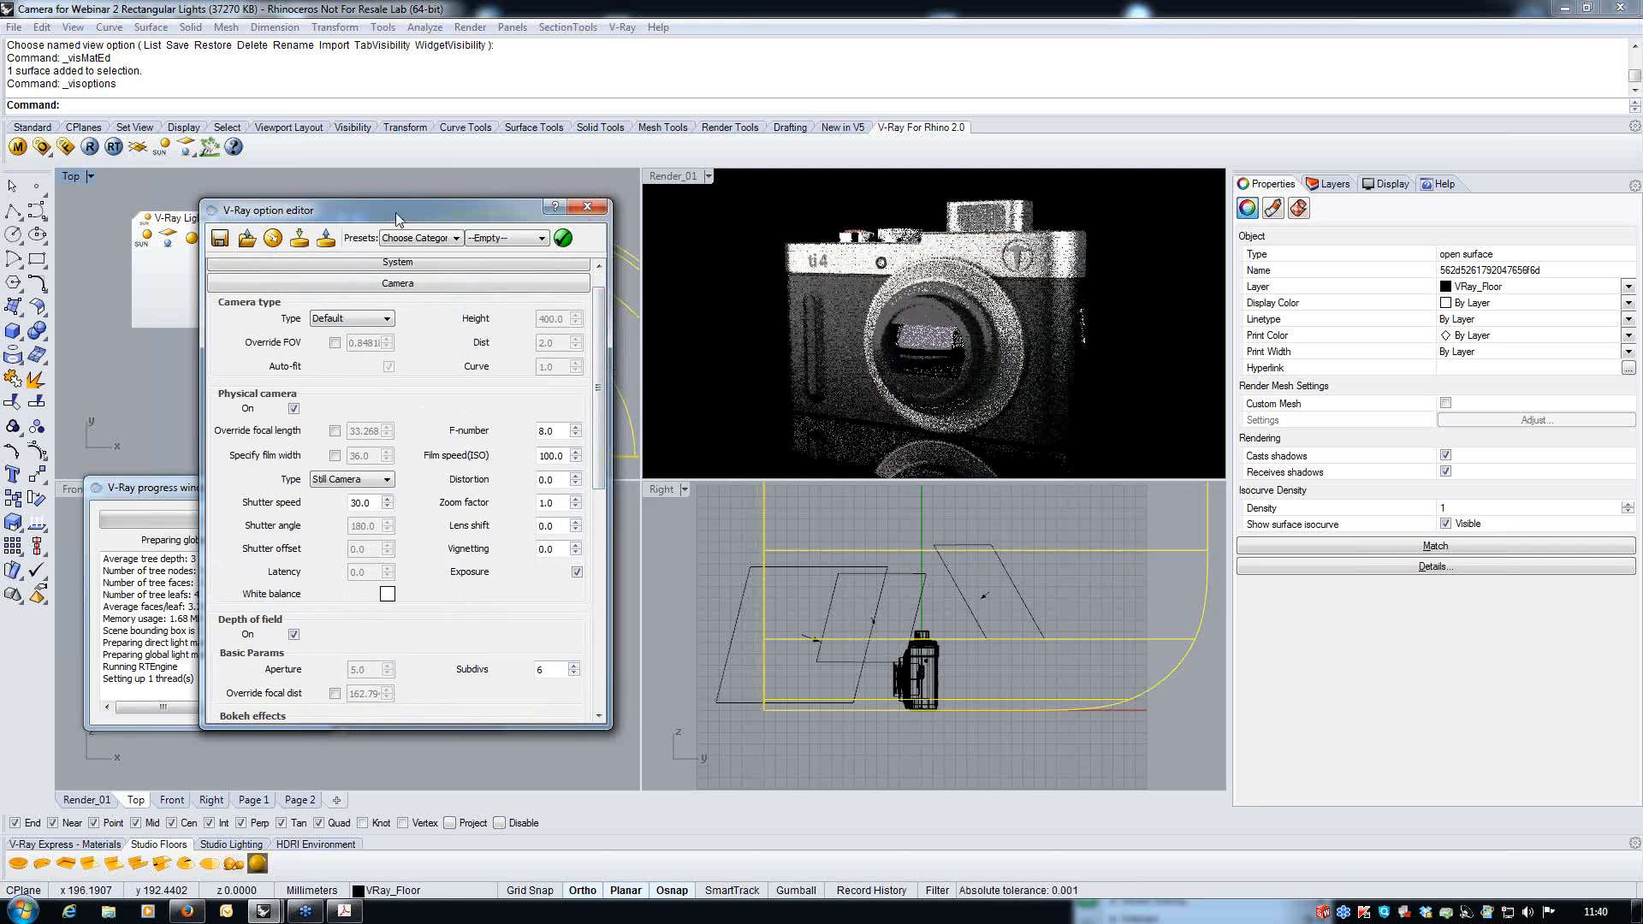
drag(395, 212, 364, 640)
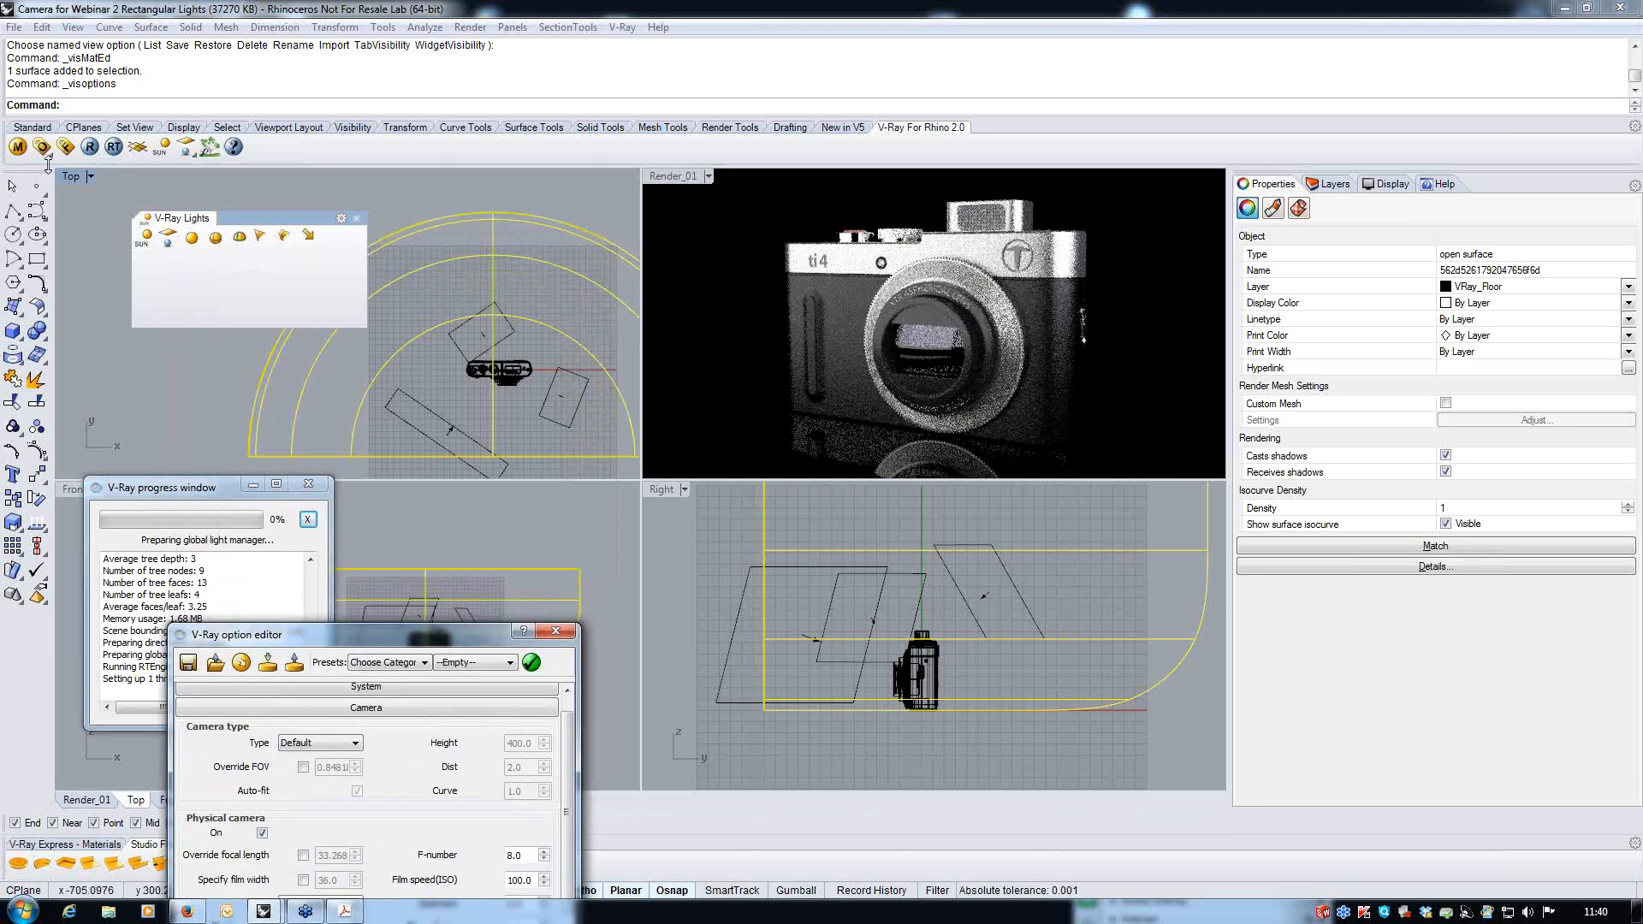
click(208, 182)
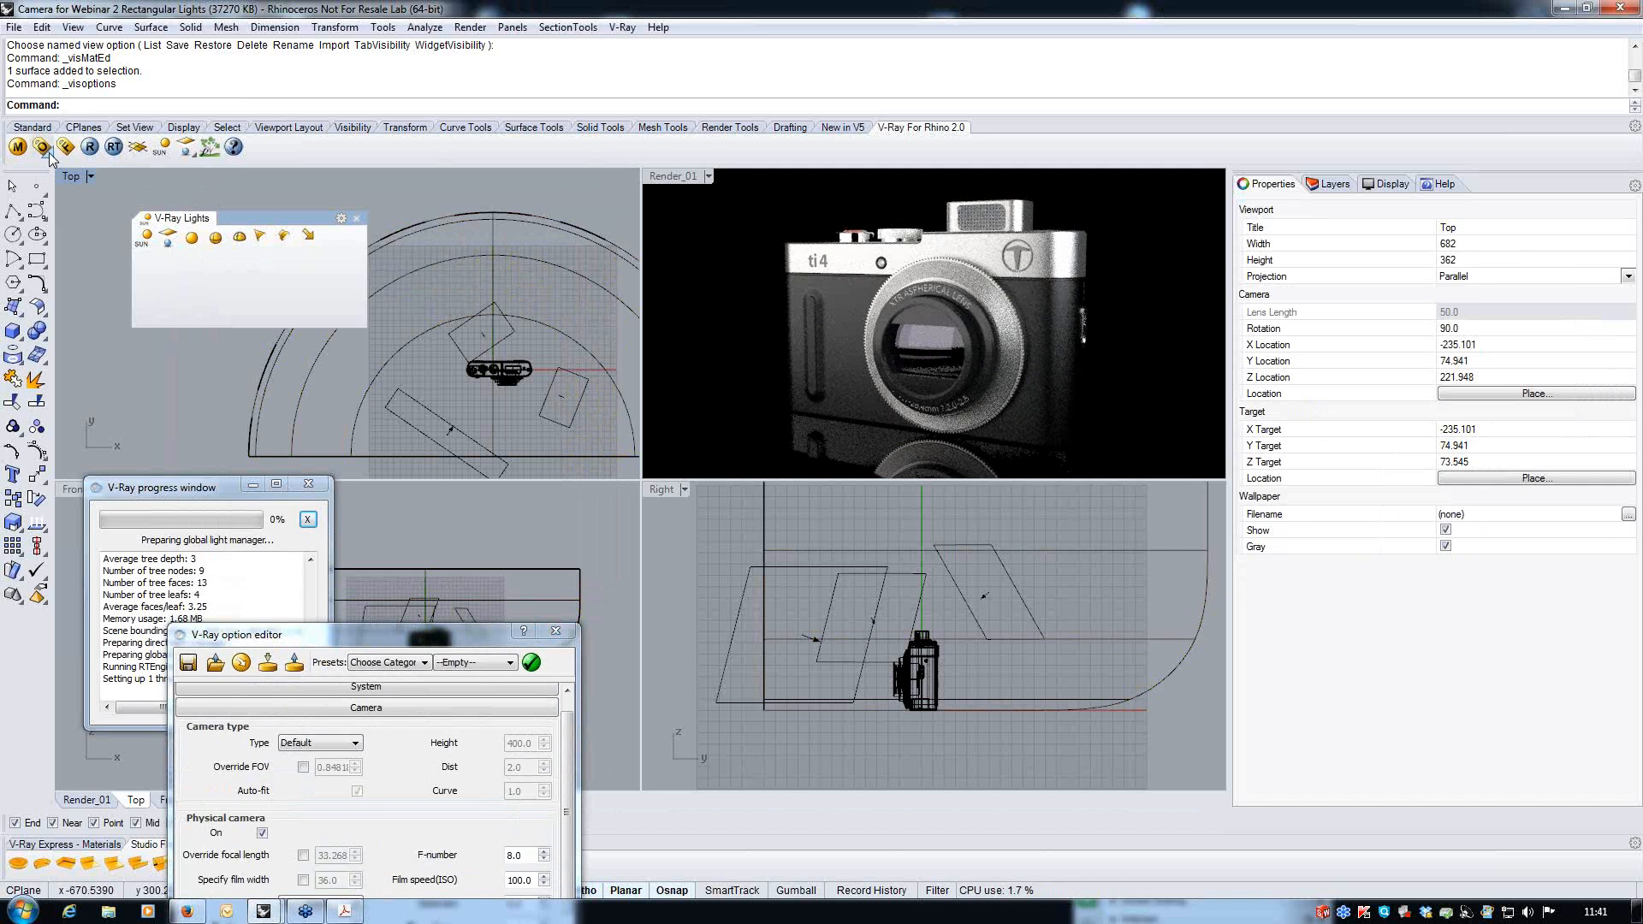
click(41, 146)
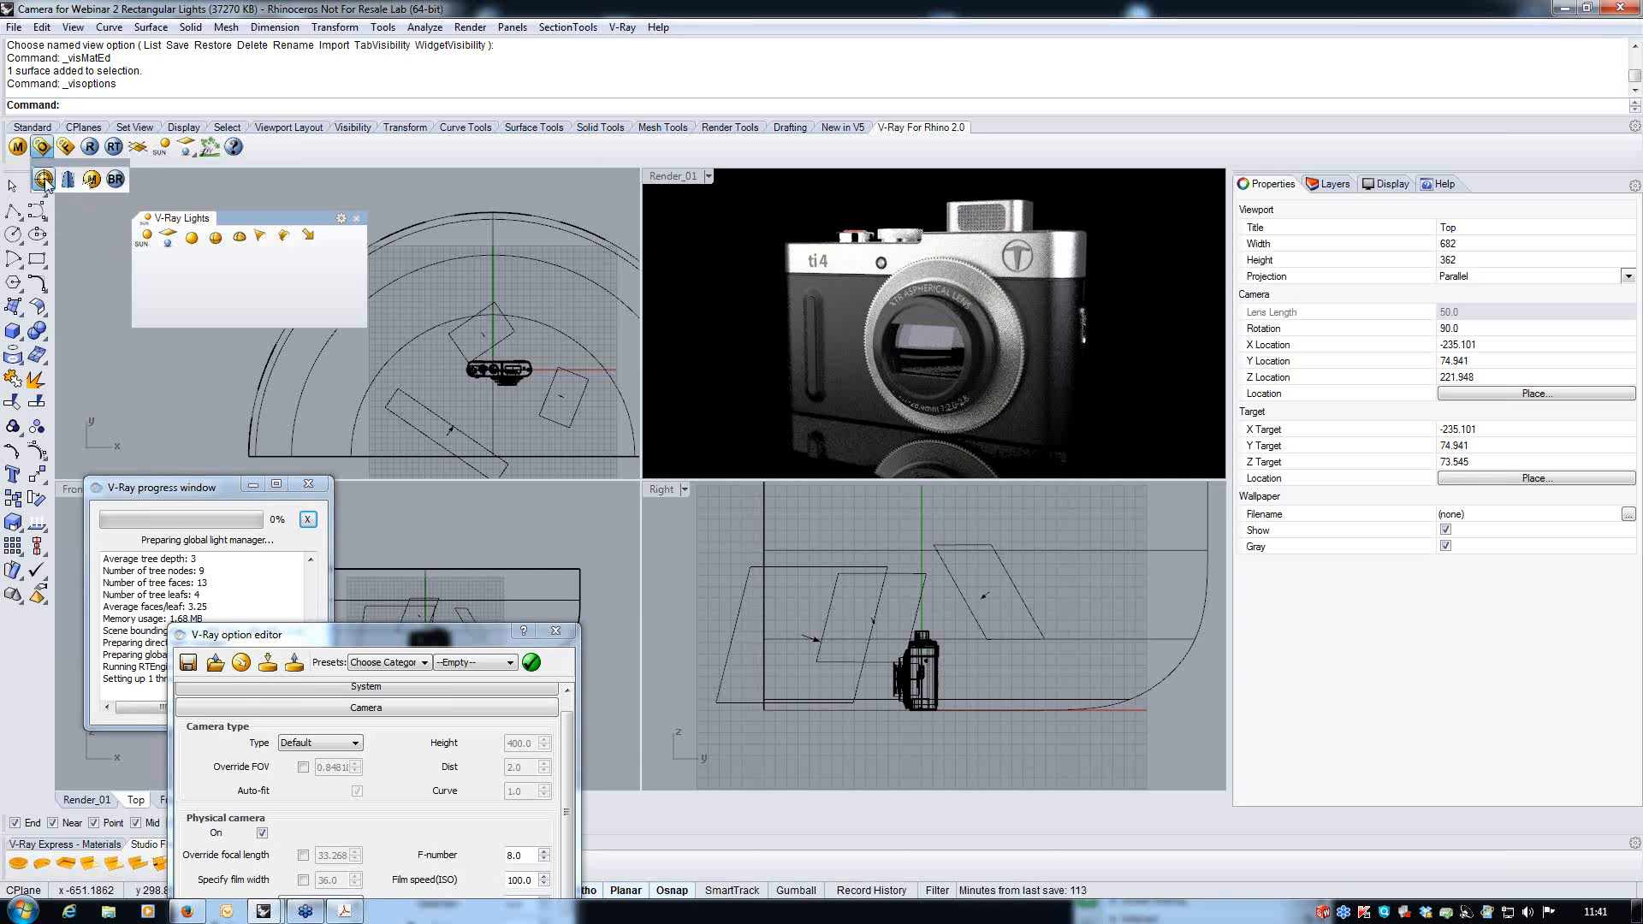
click(43, 179)
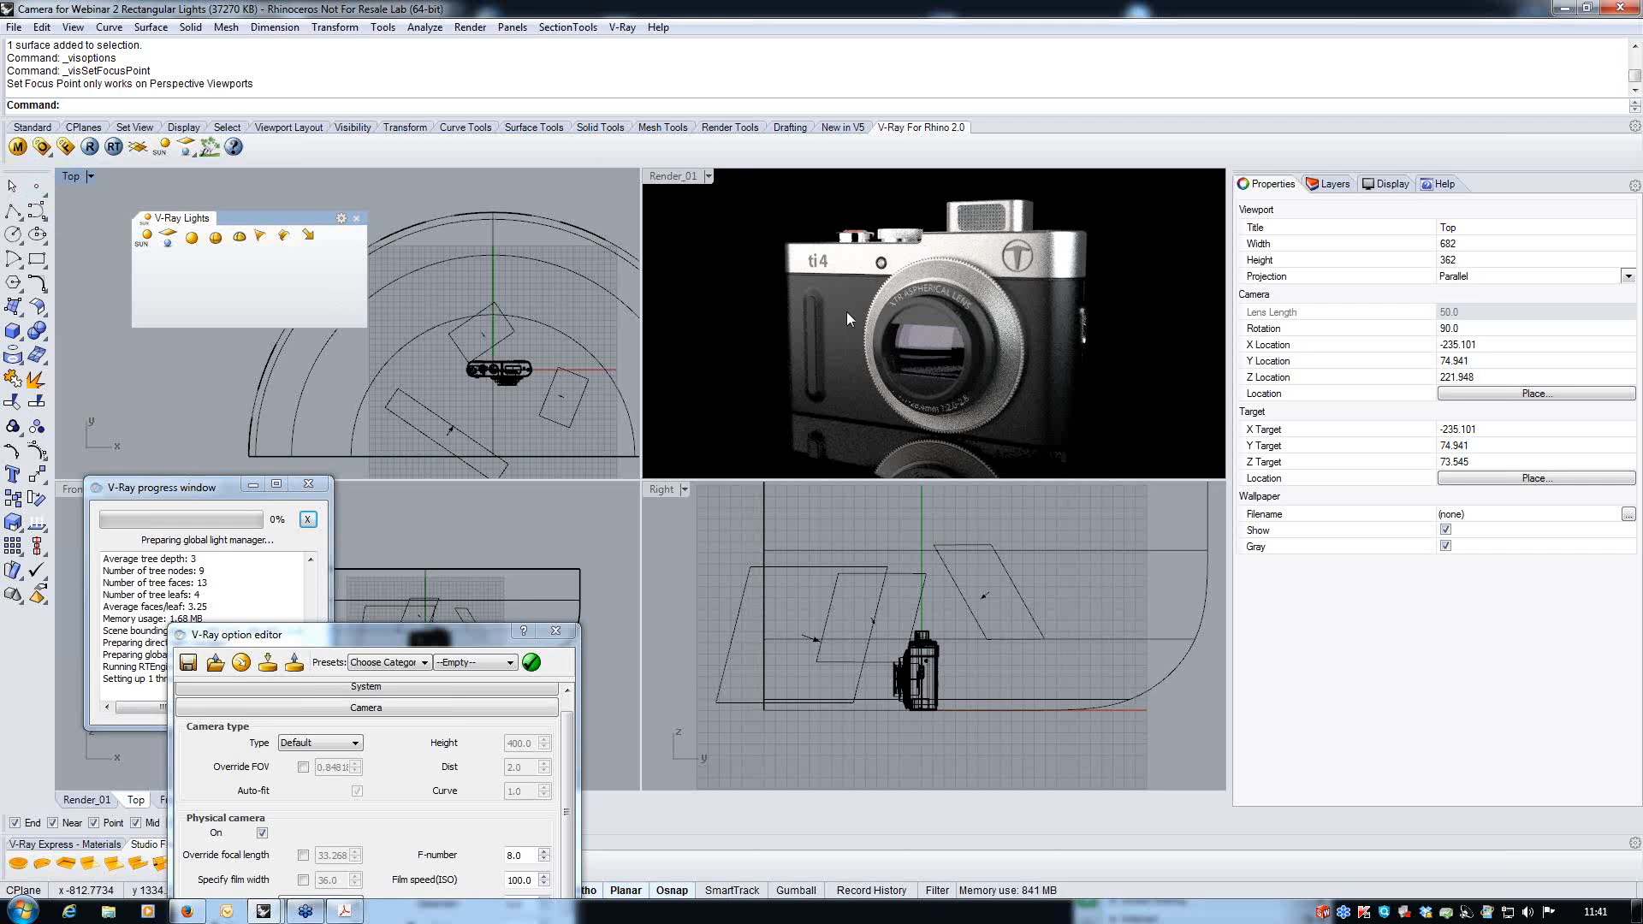
- Set the V-Ray focus point on the dial atop the camera body with Render_01 in Shaded mode, and return the view to VRay RT
click(707, 176)
click(689, 241)
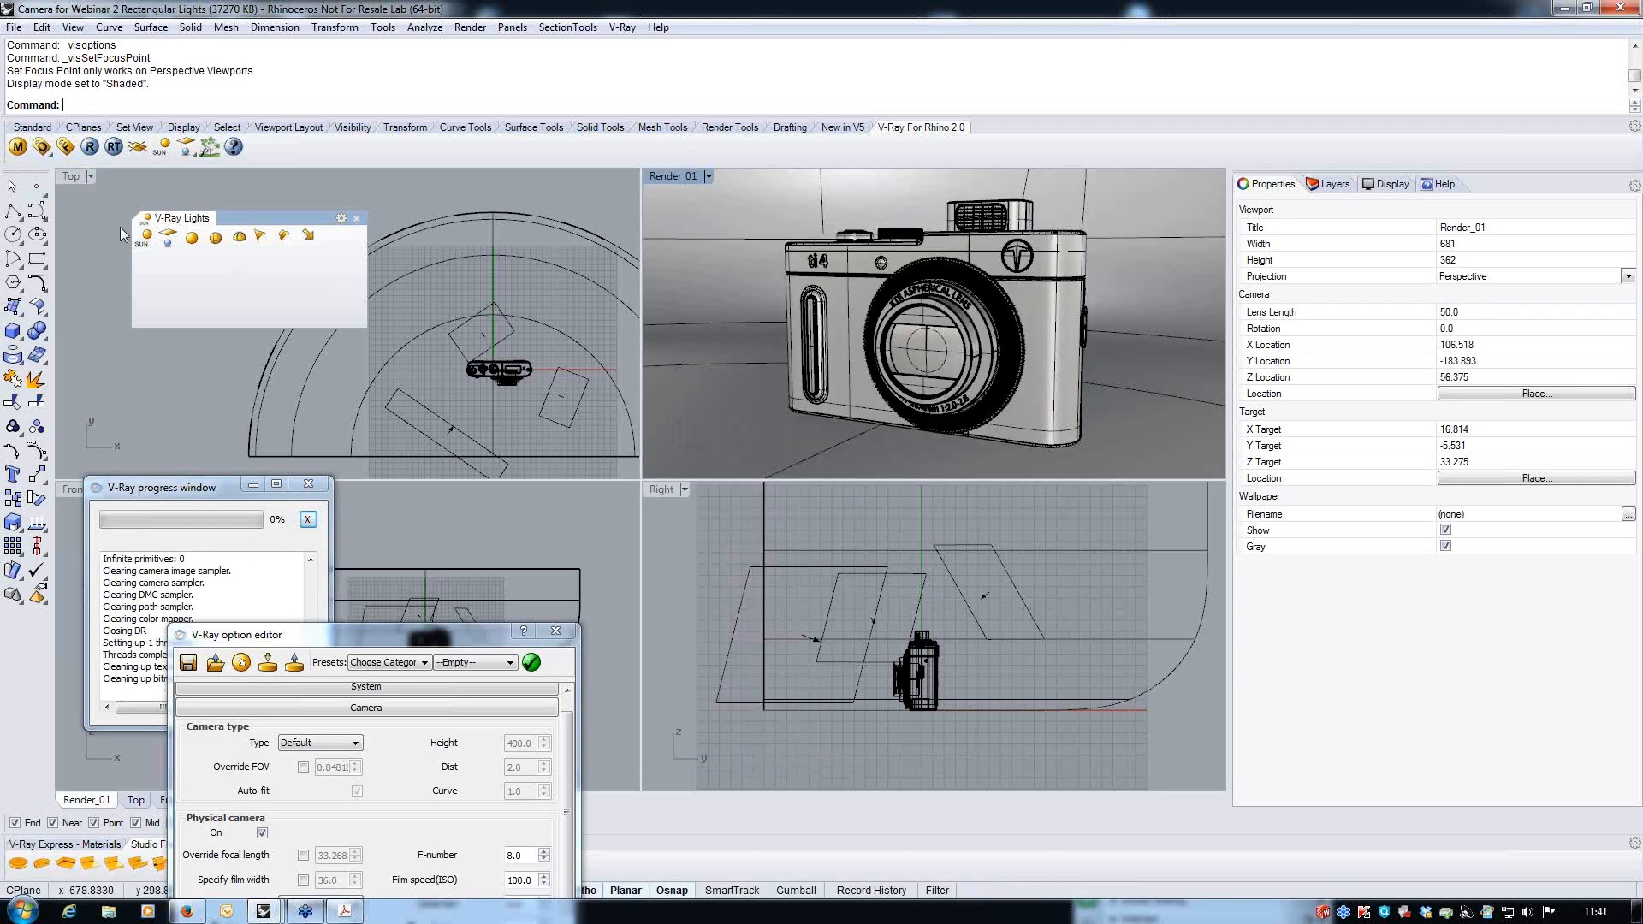
click(49, 154)
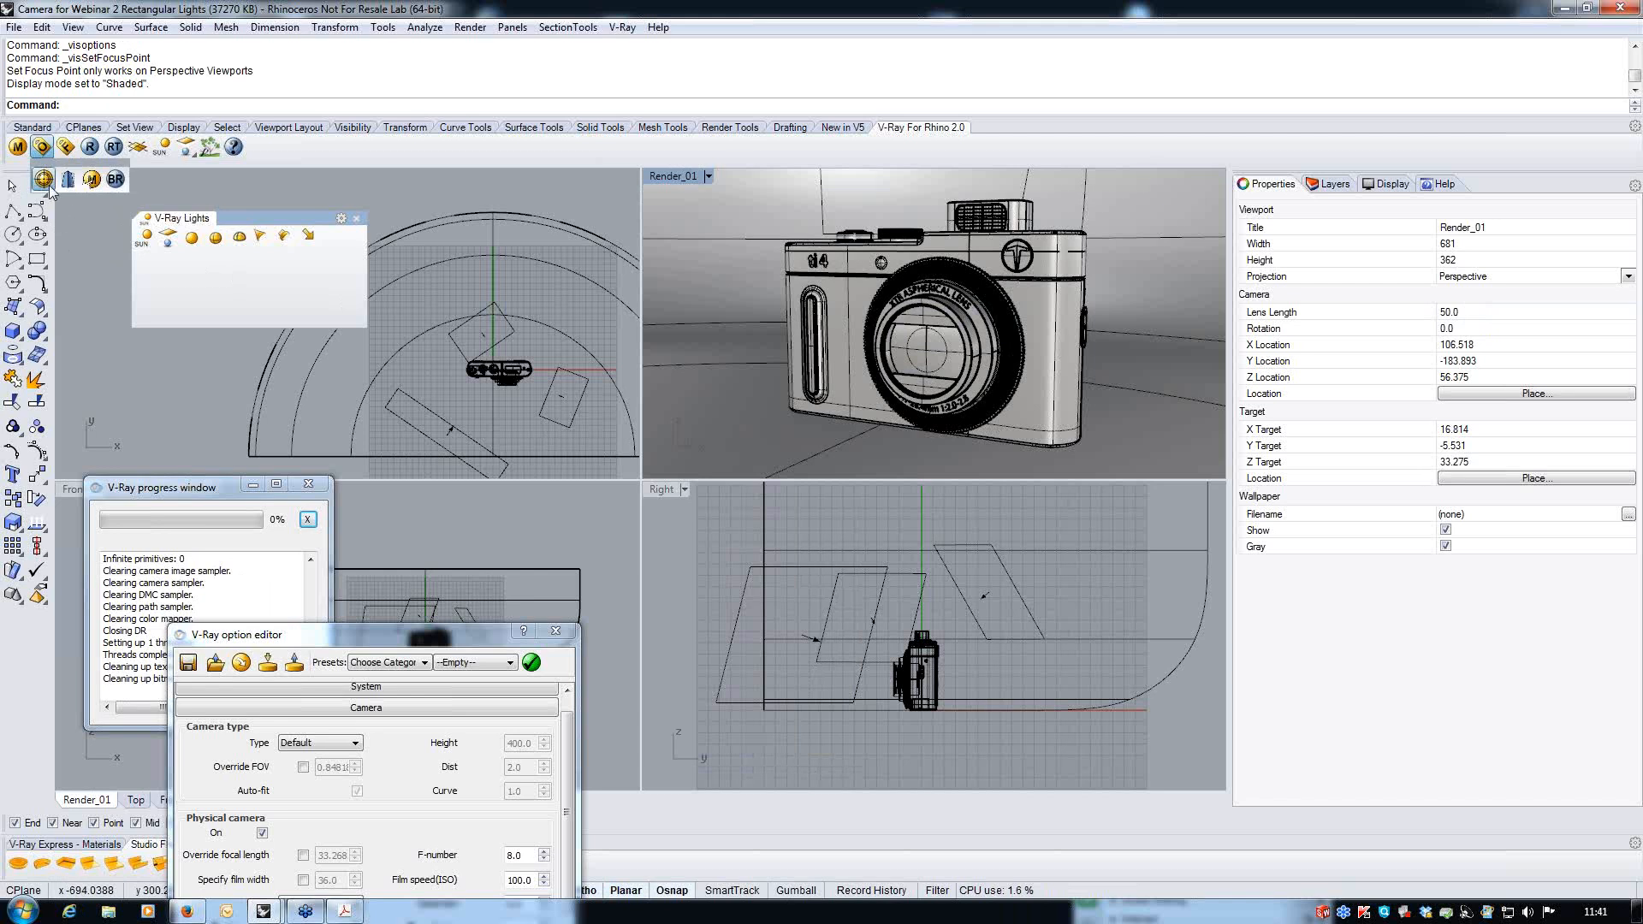
click(43, 179)
click(900, 236)
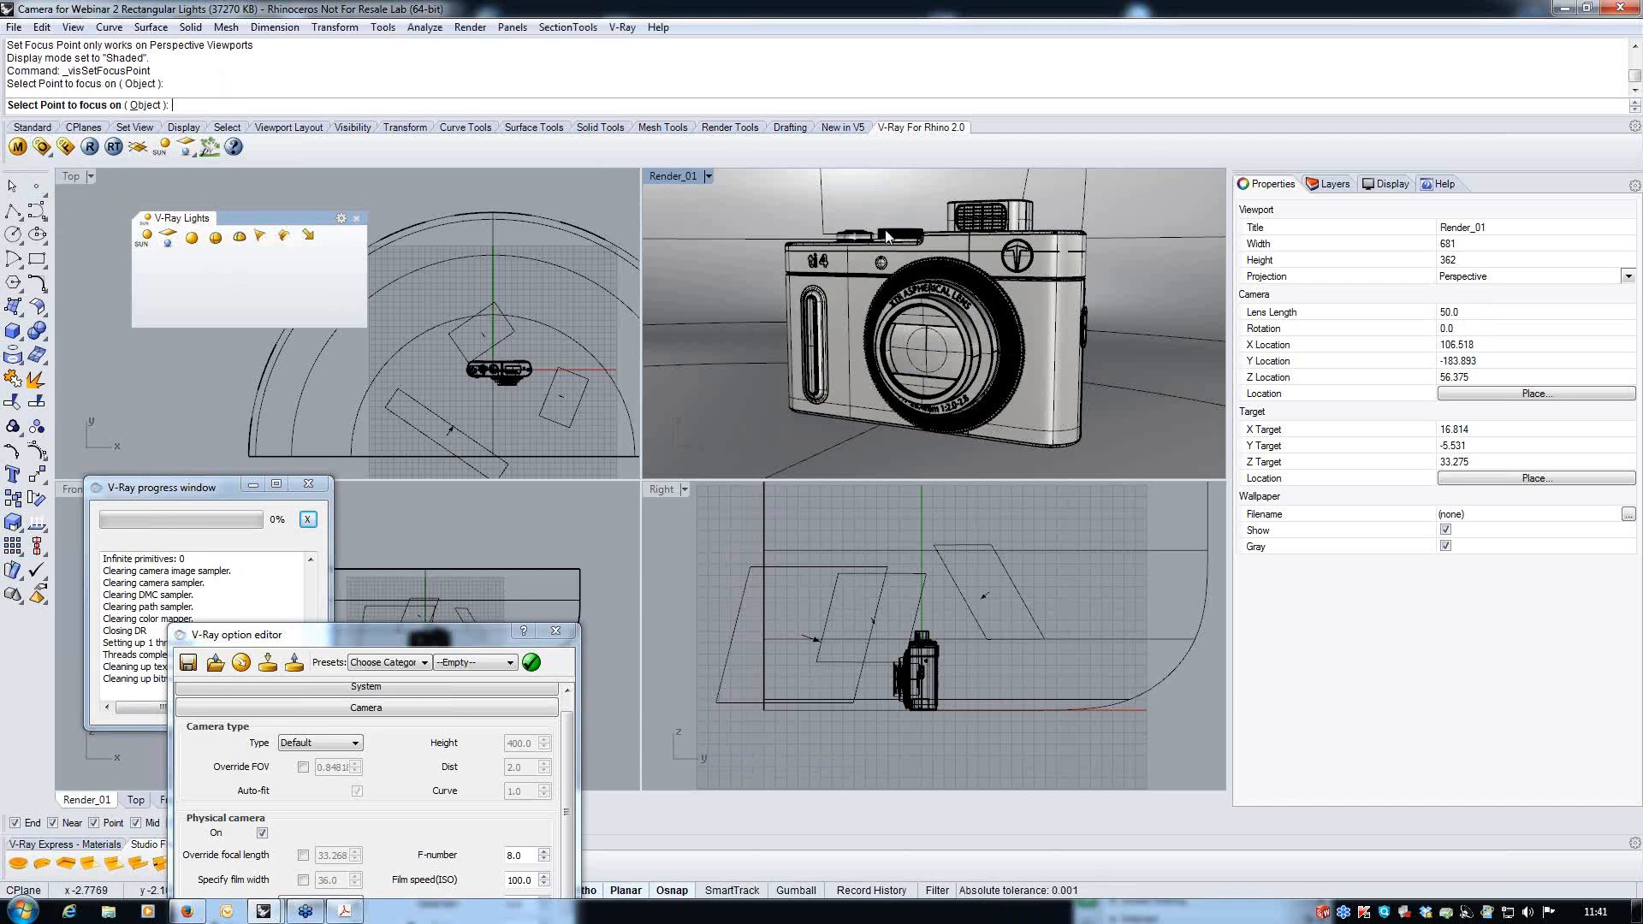
click(708, 176)
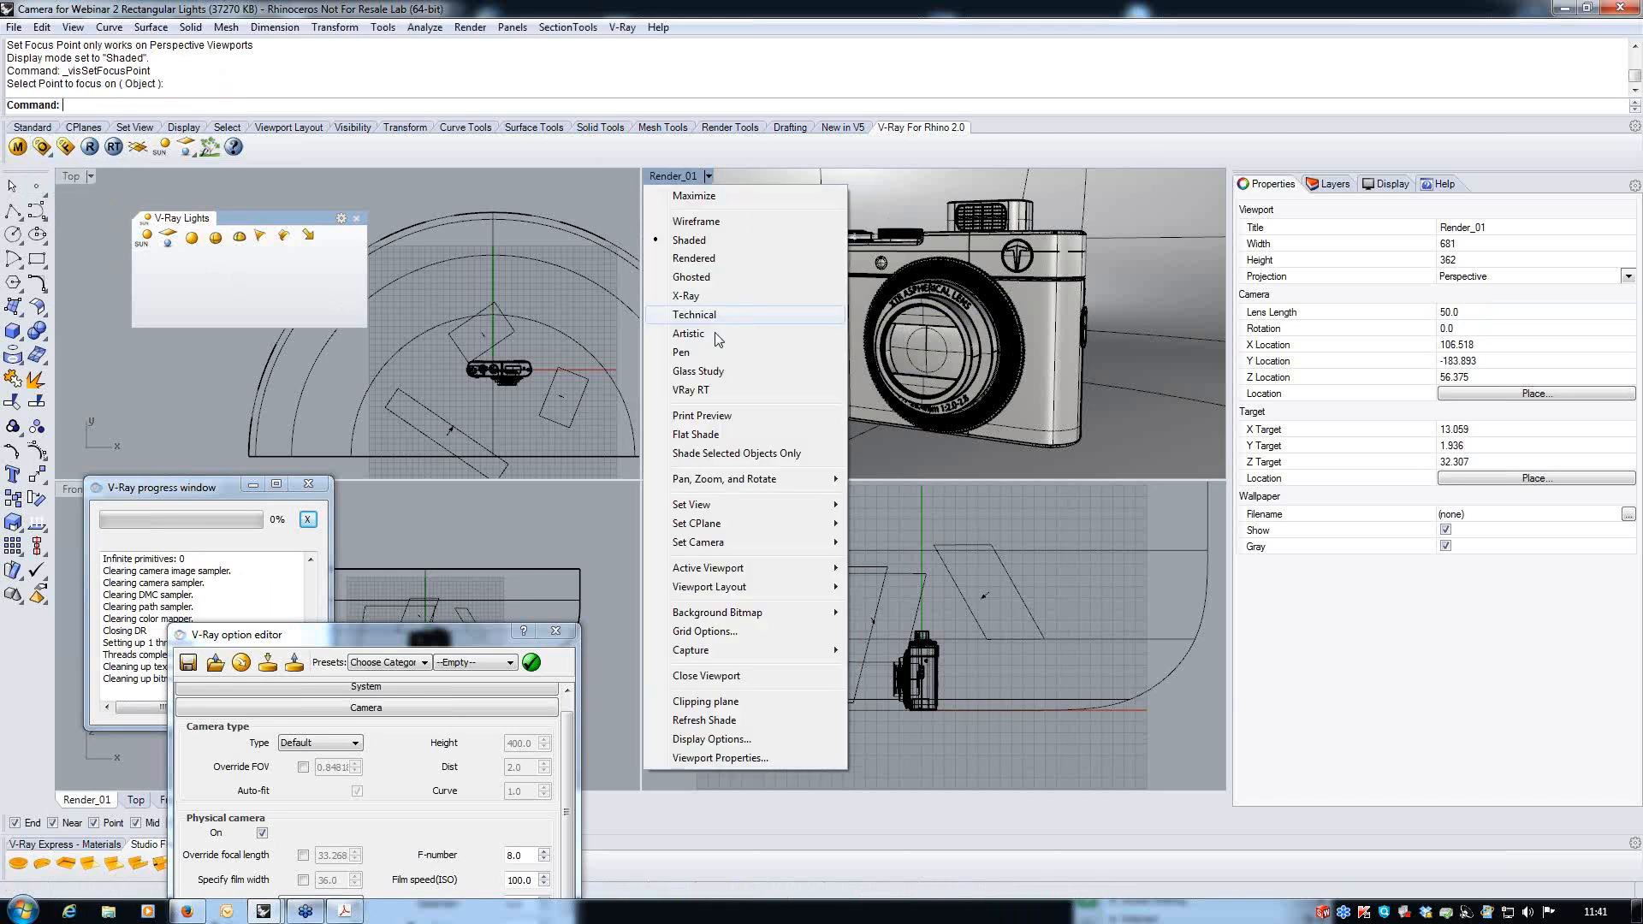
click(712, 389)
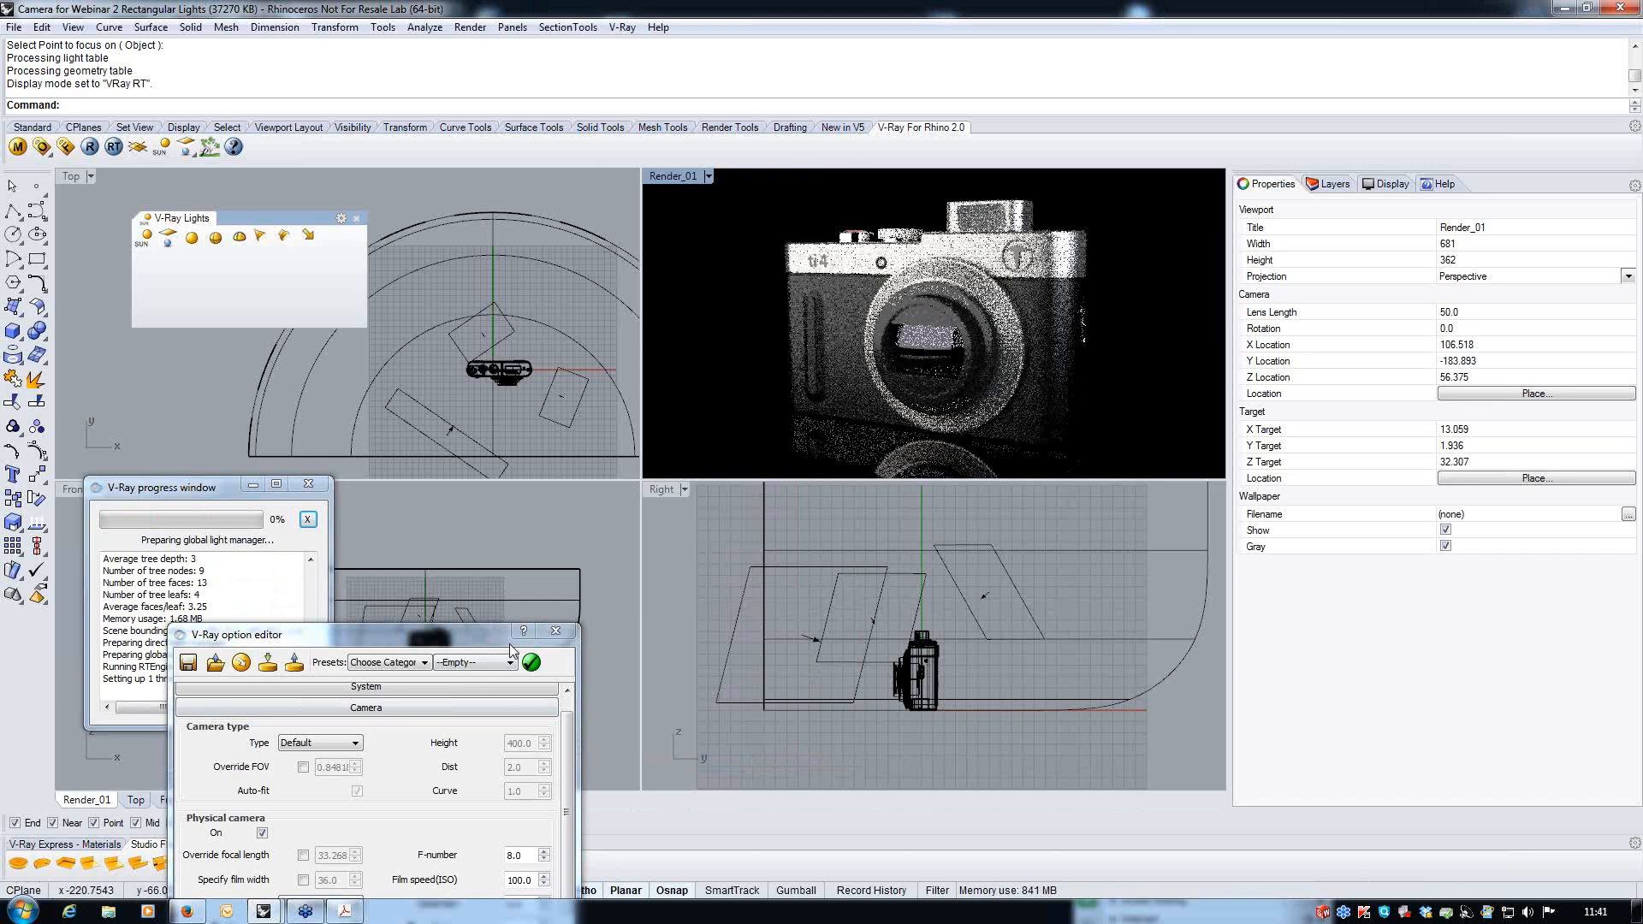
- Turn off the physical camera, review the depth of field and bokeh settings, and close the V-Ray option editor
drag(485, 640, 532, 301)
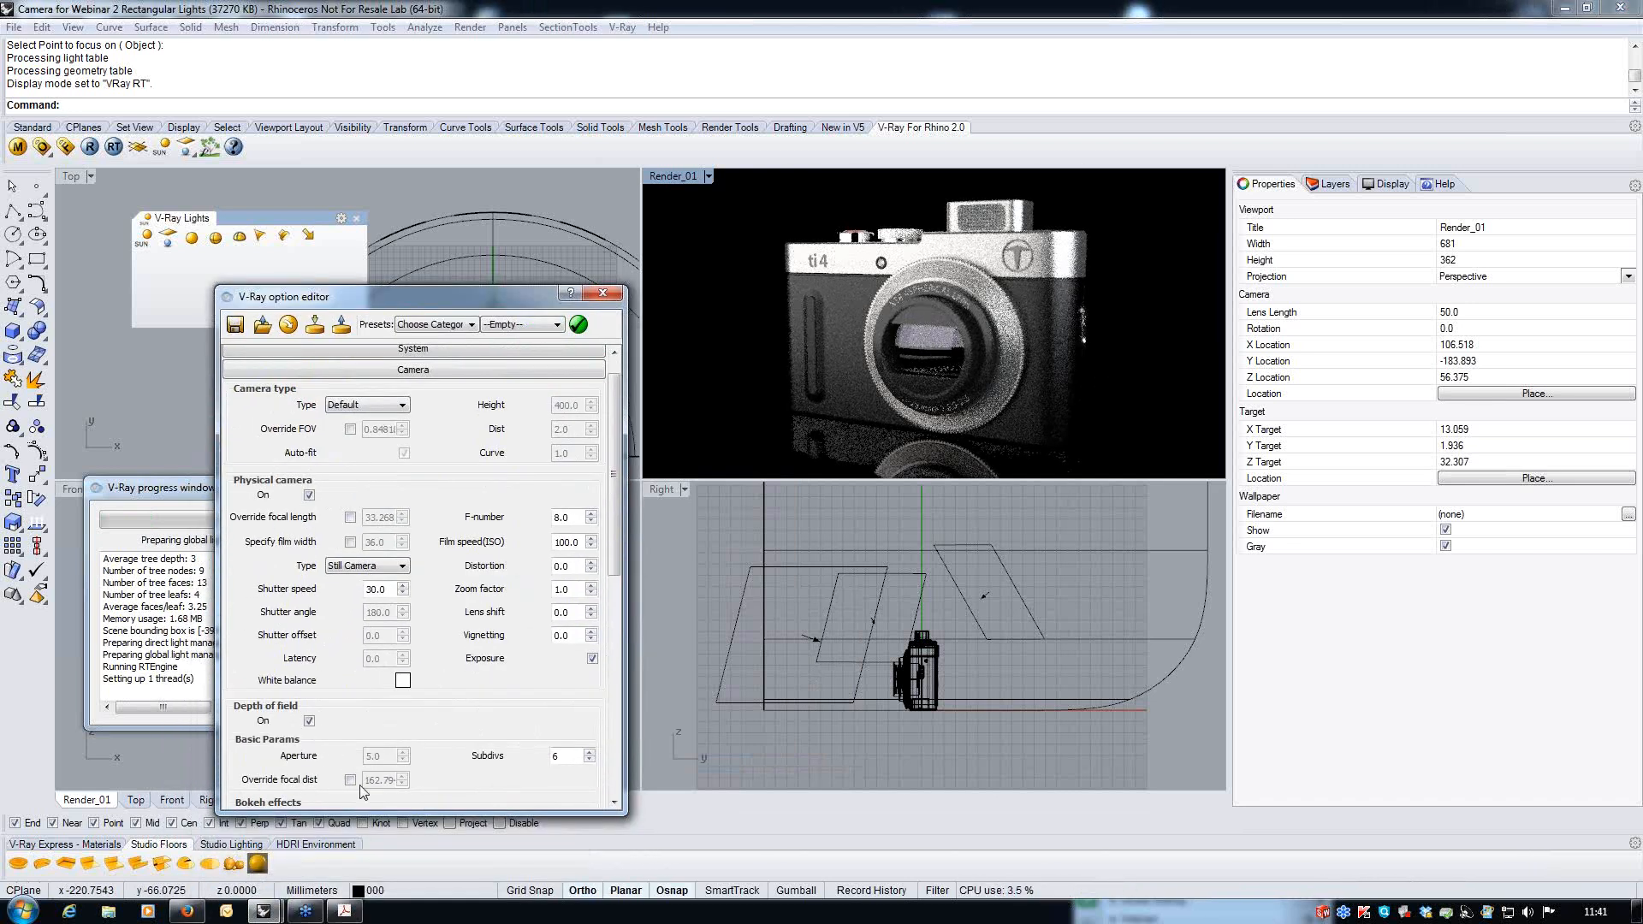
click(309, 495)
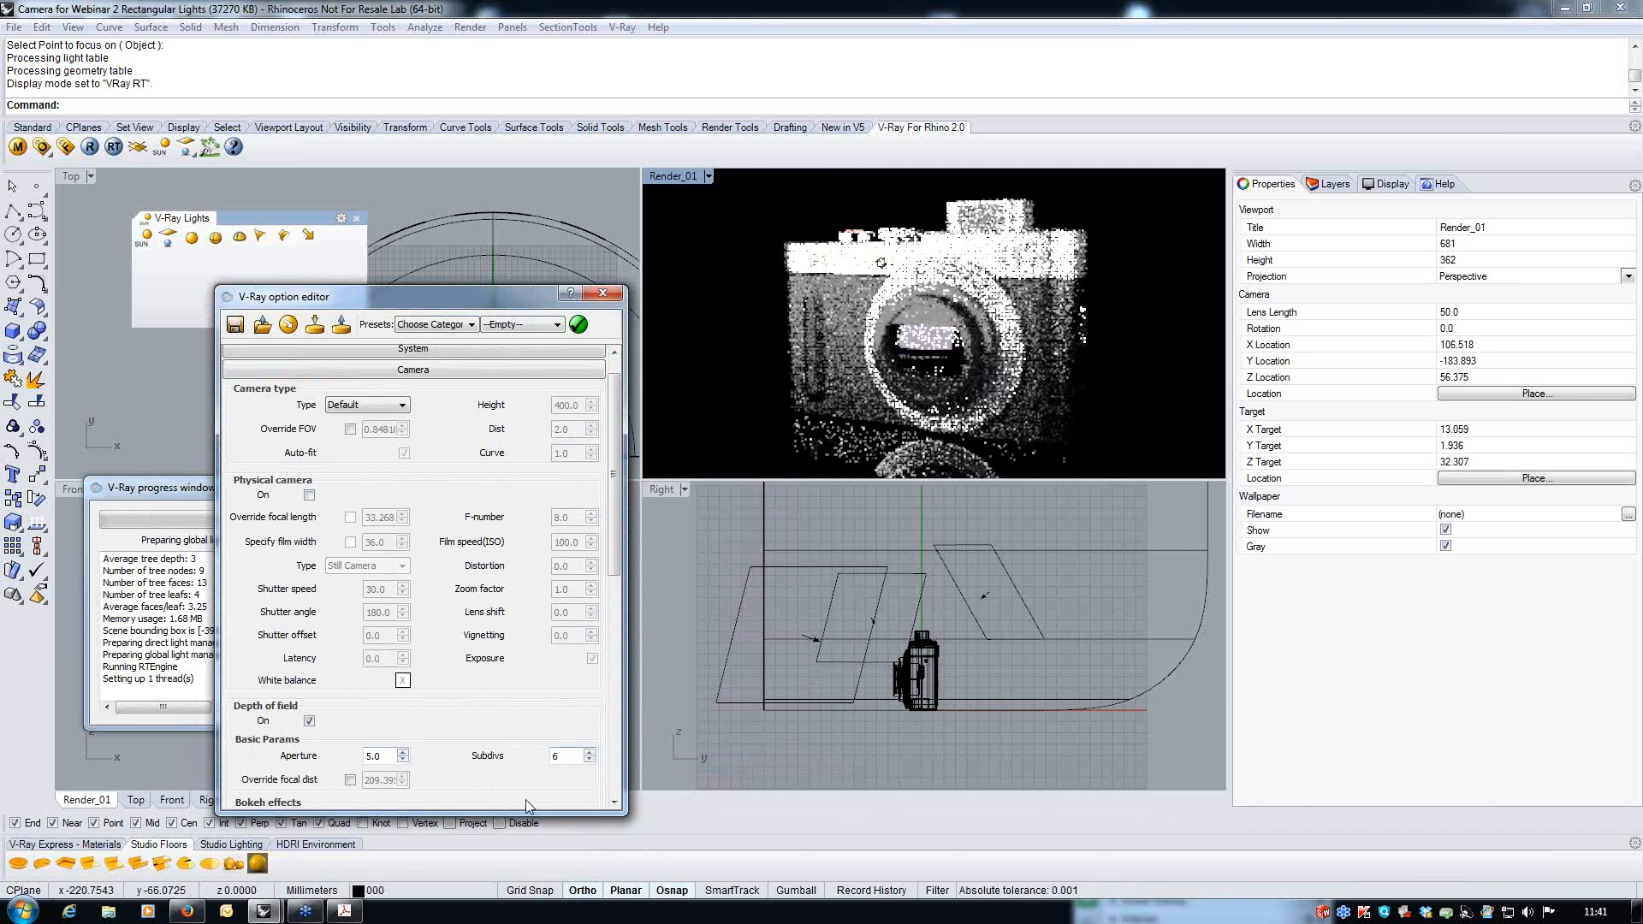
drag(618, 526, 617, 616)
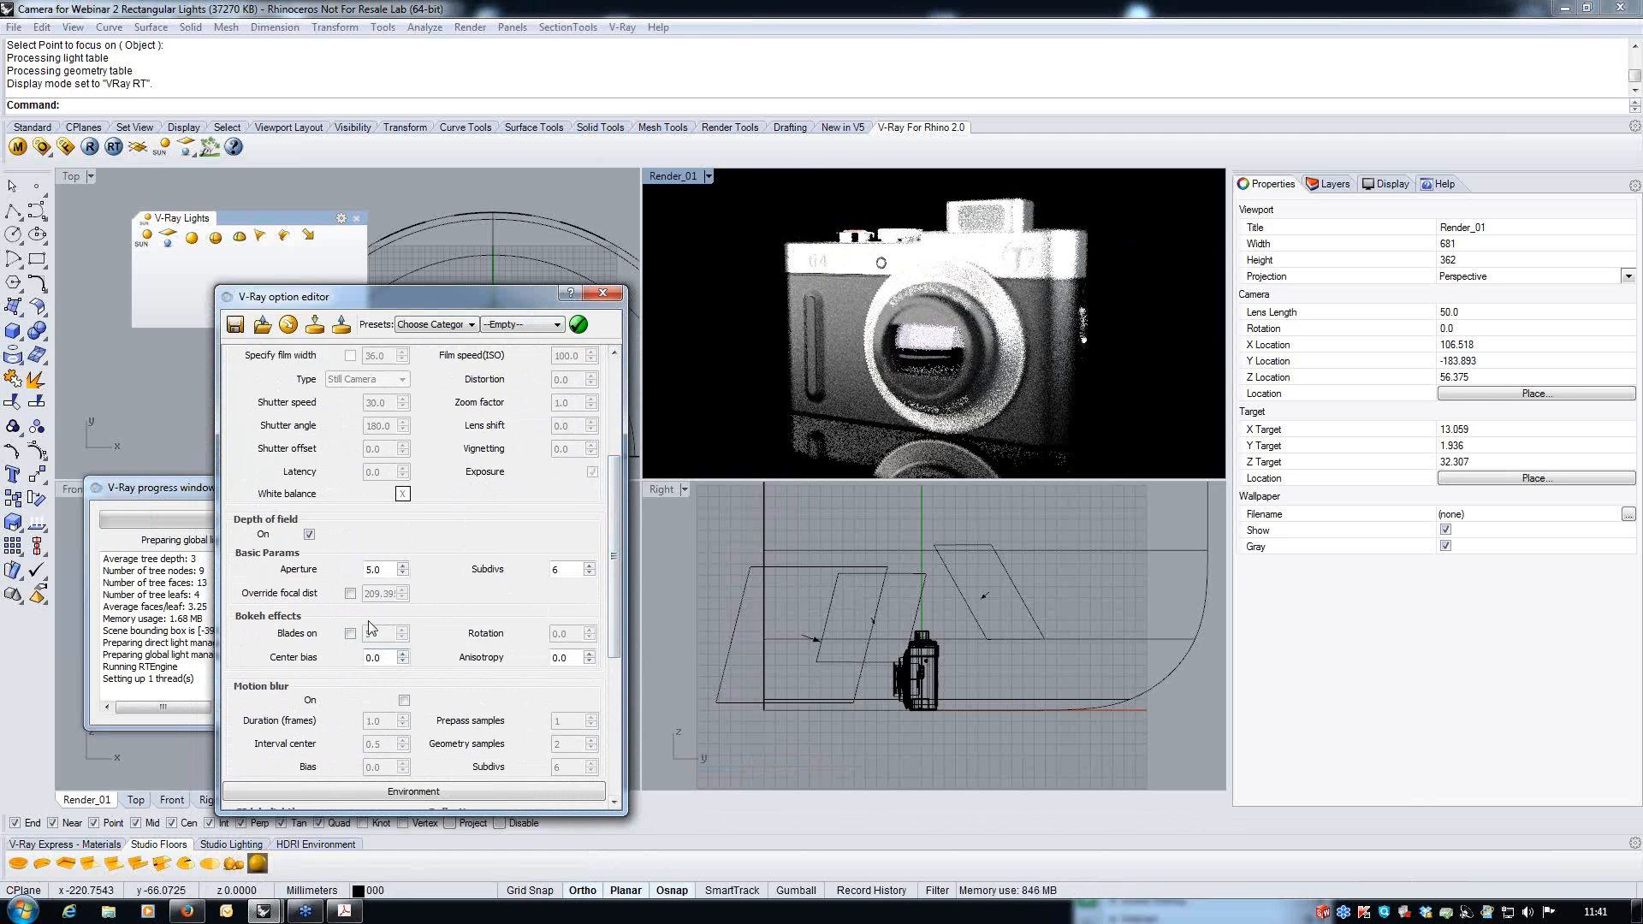
scroll(609, 598, up, 4)
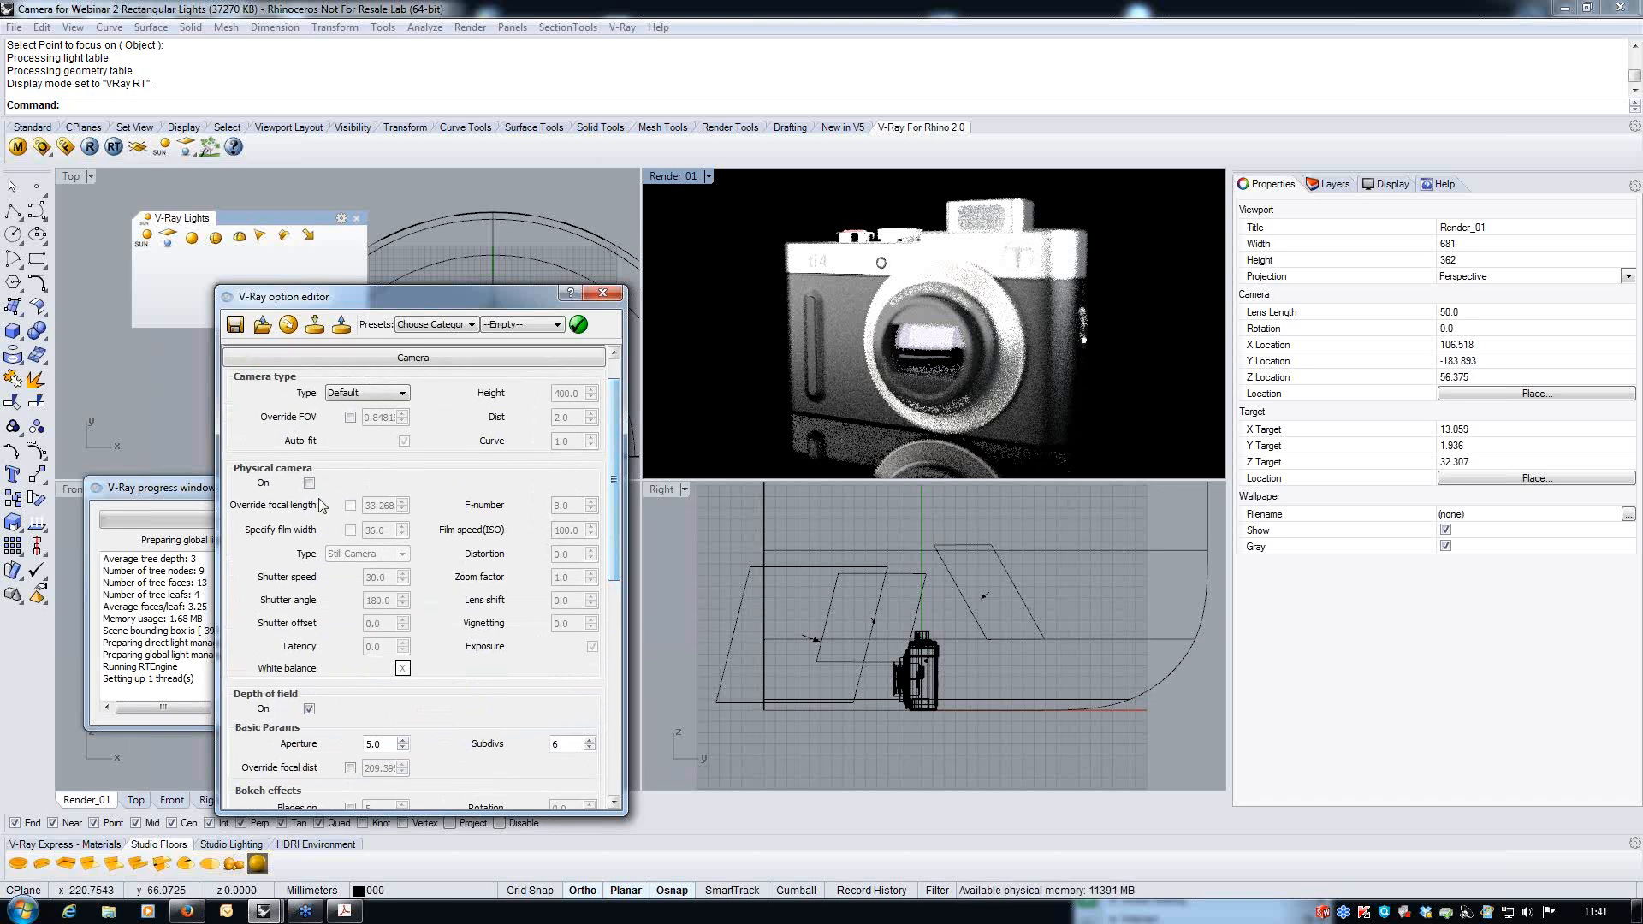
click(603, 293)
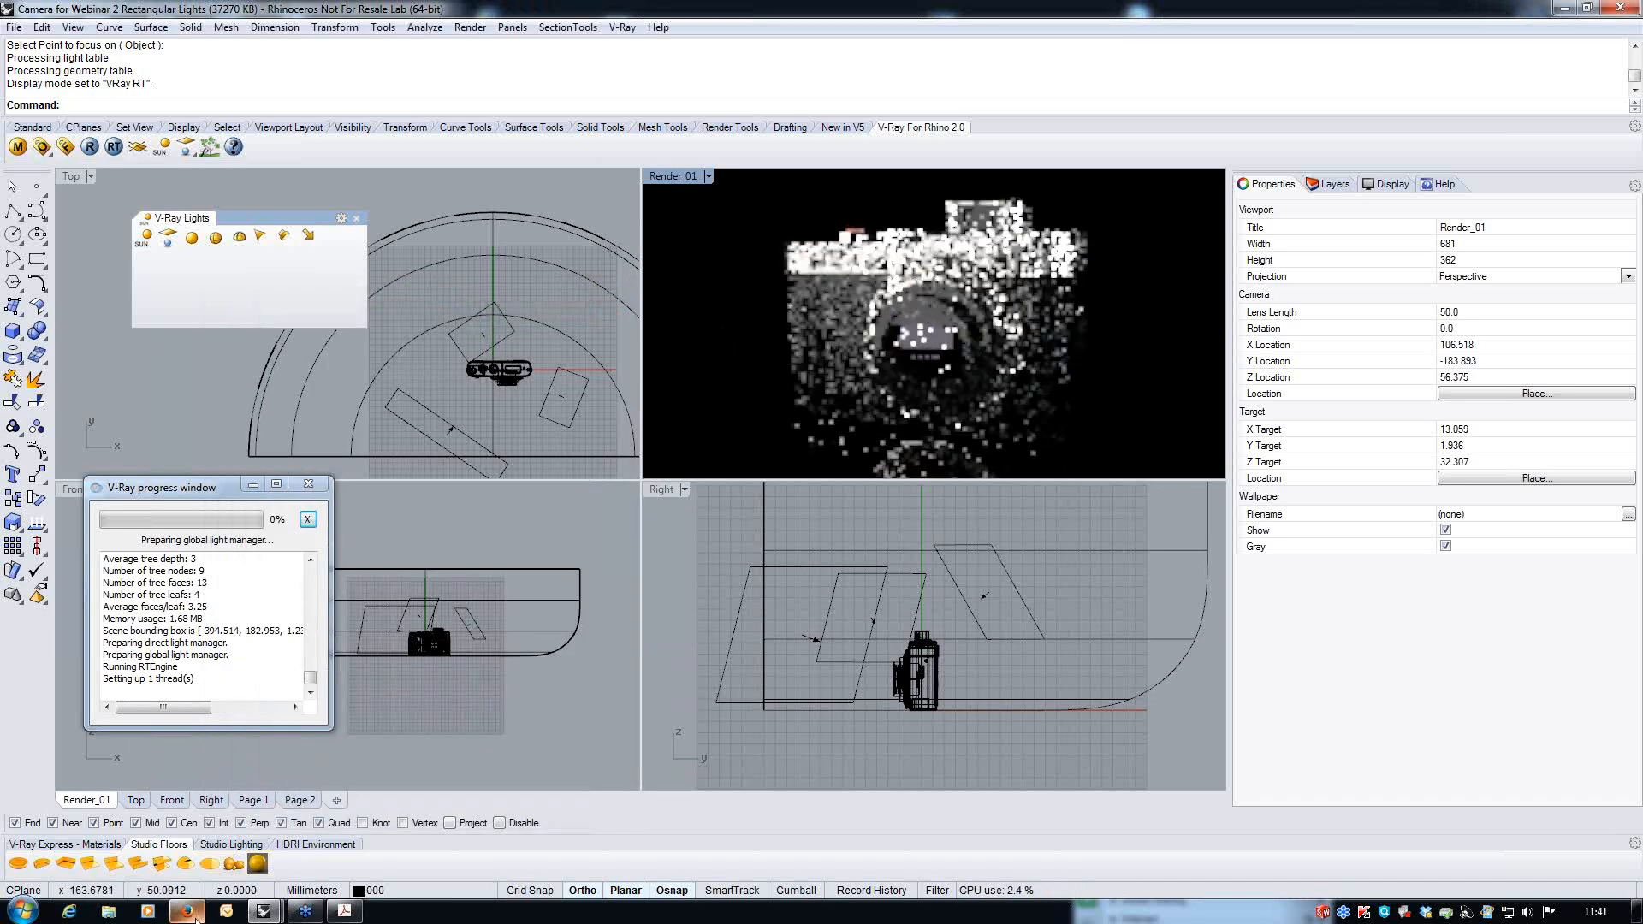
- Switch to the Webinar 2 presentation PDF in Adobe Acrobat and show the depth-of-field camera render slide in full screen
click(187, 910)
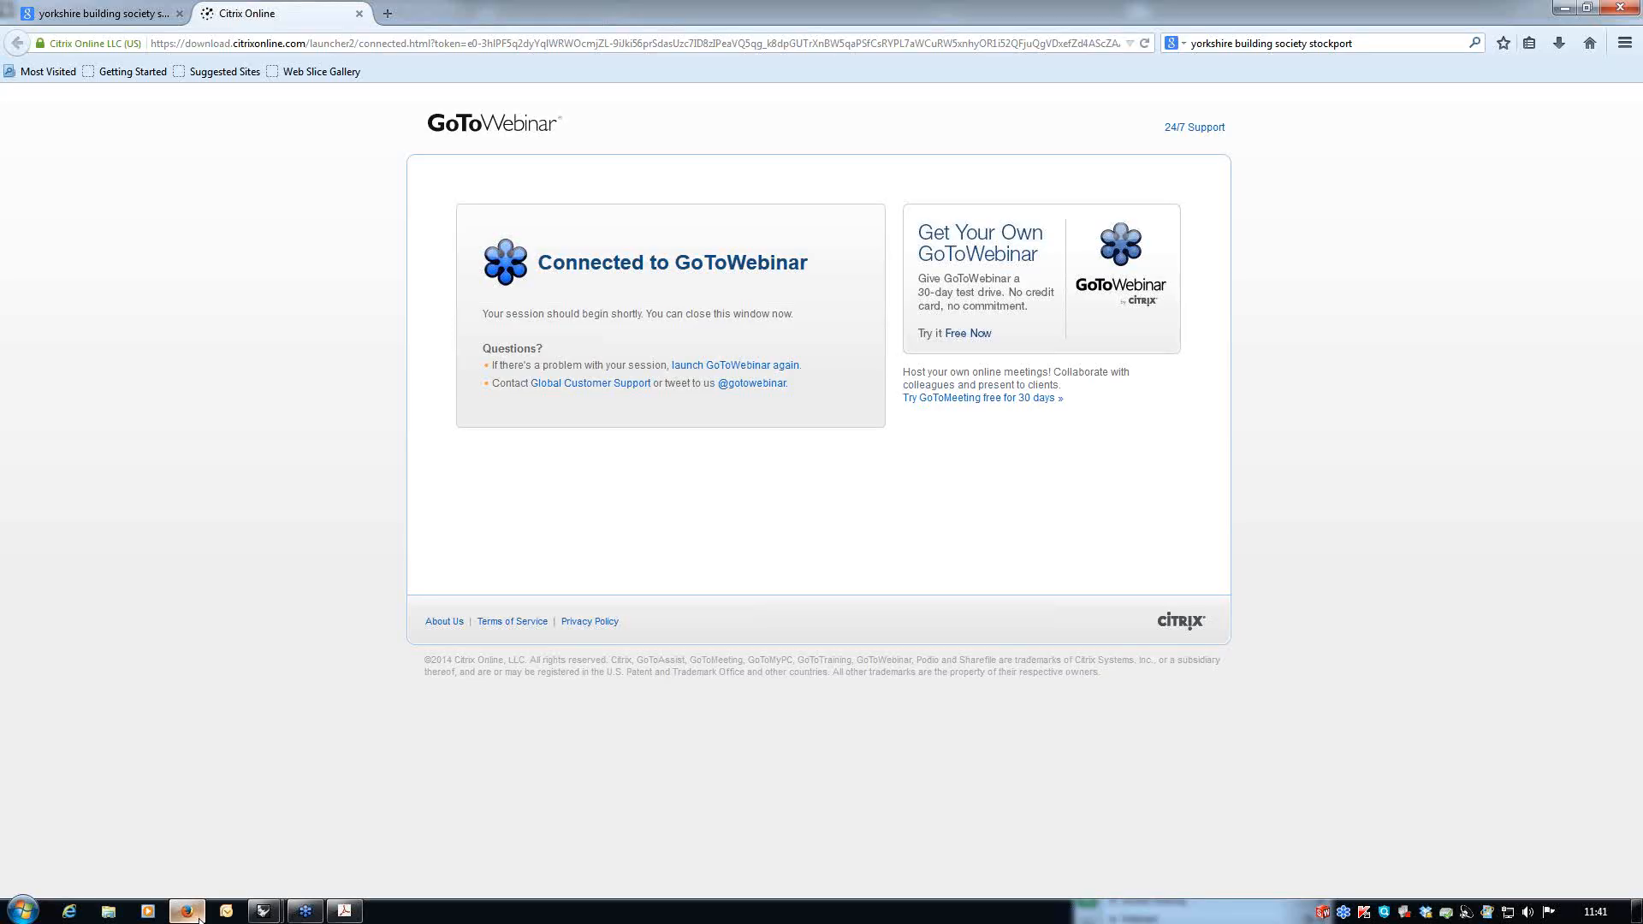
click(344, 910)
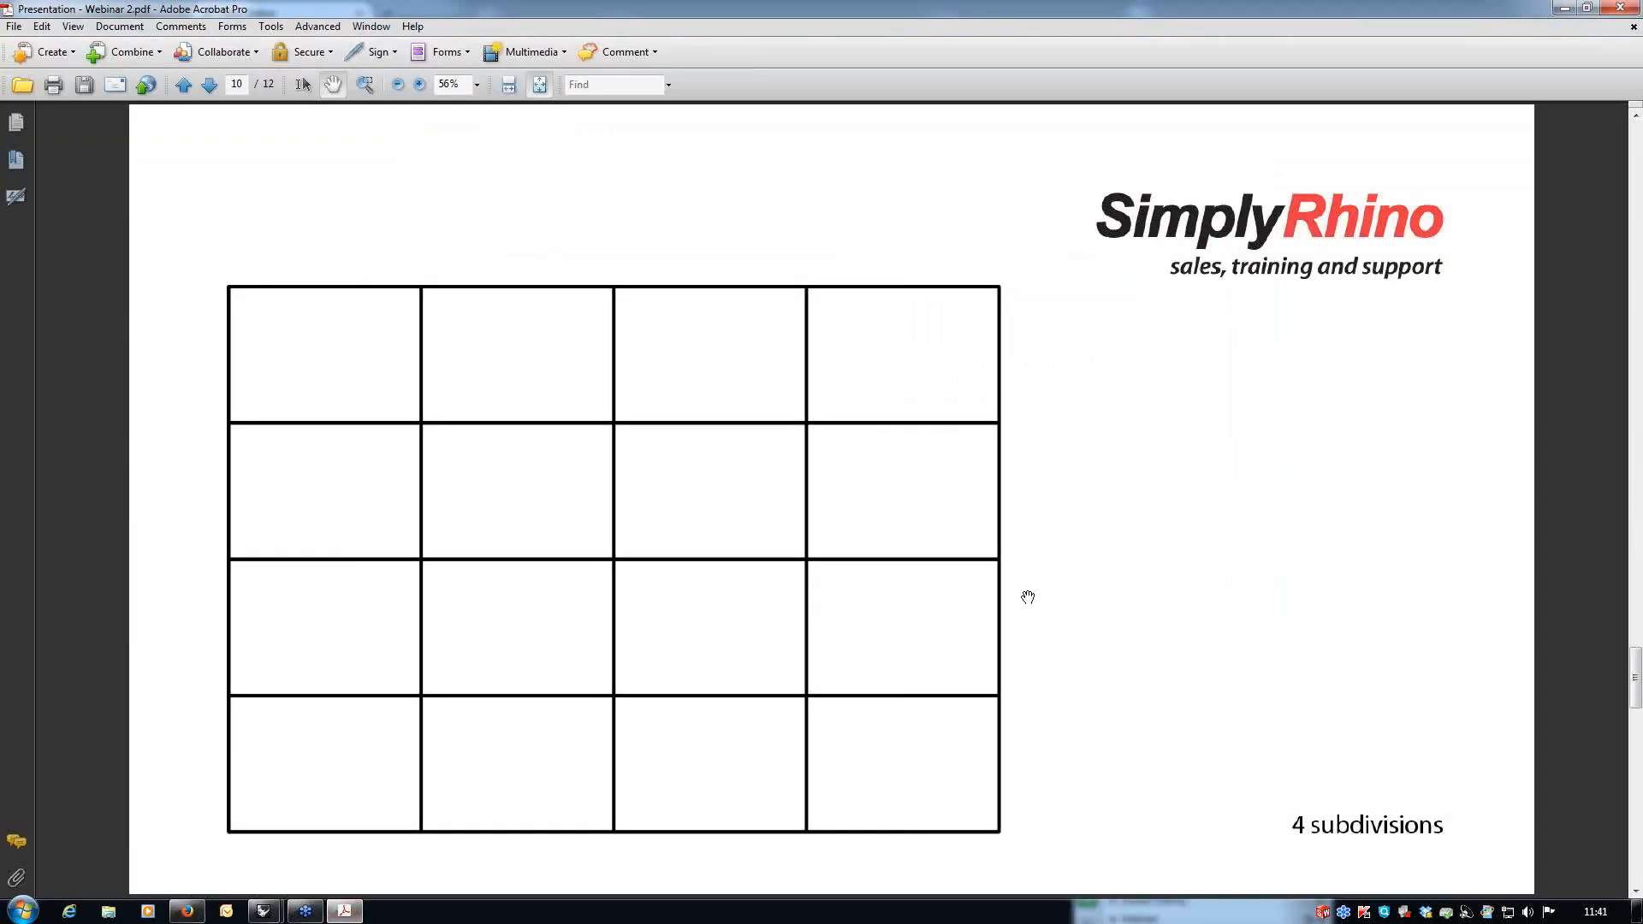
key(ctrl+l)
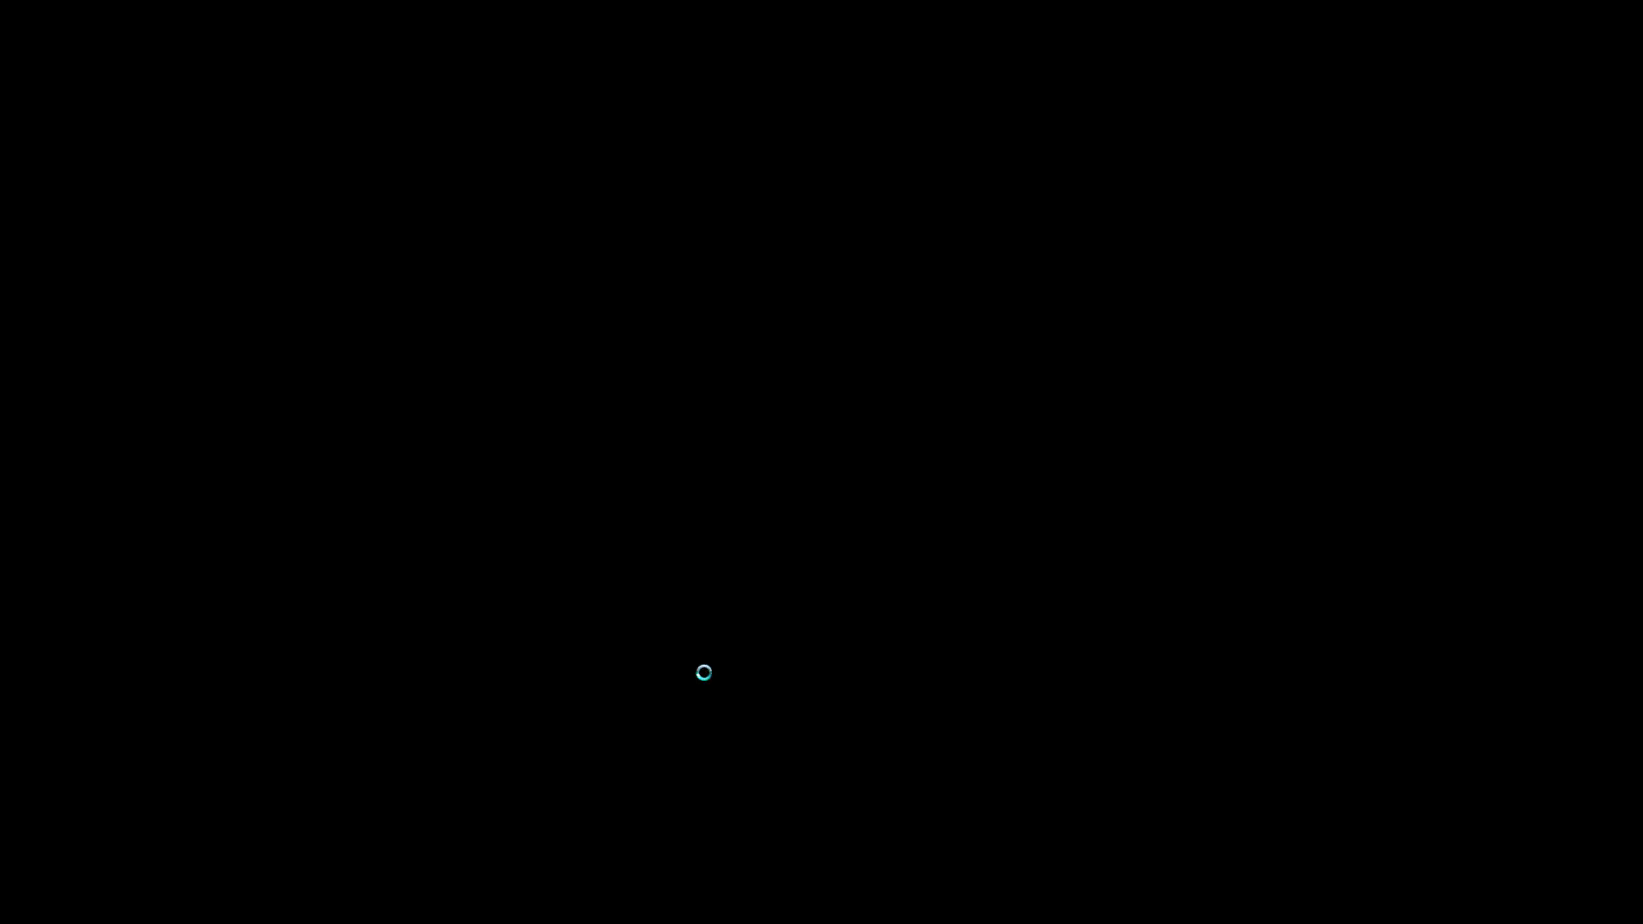
click(704, 673)
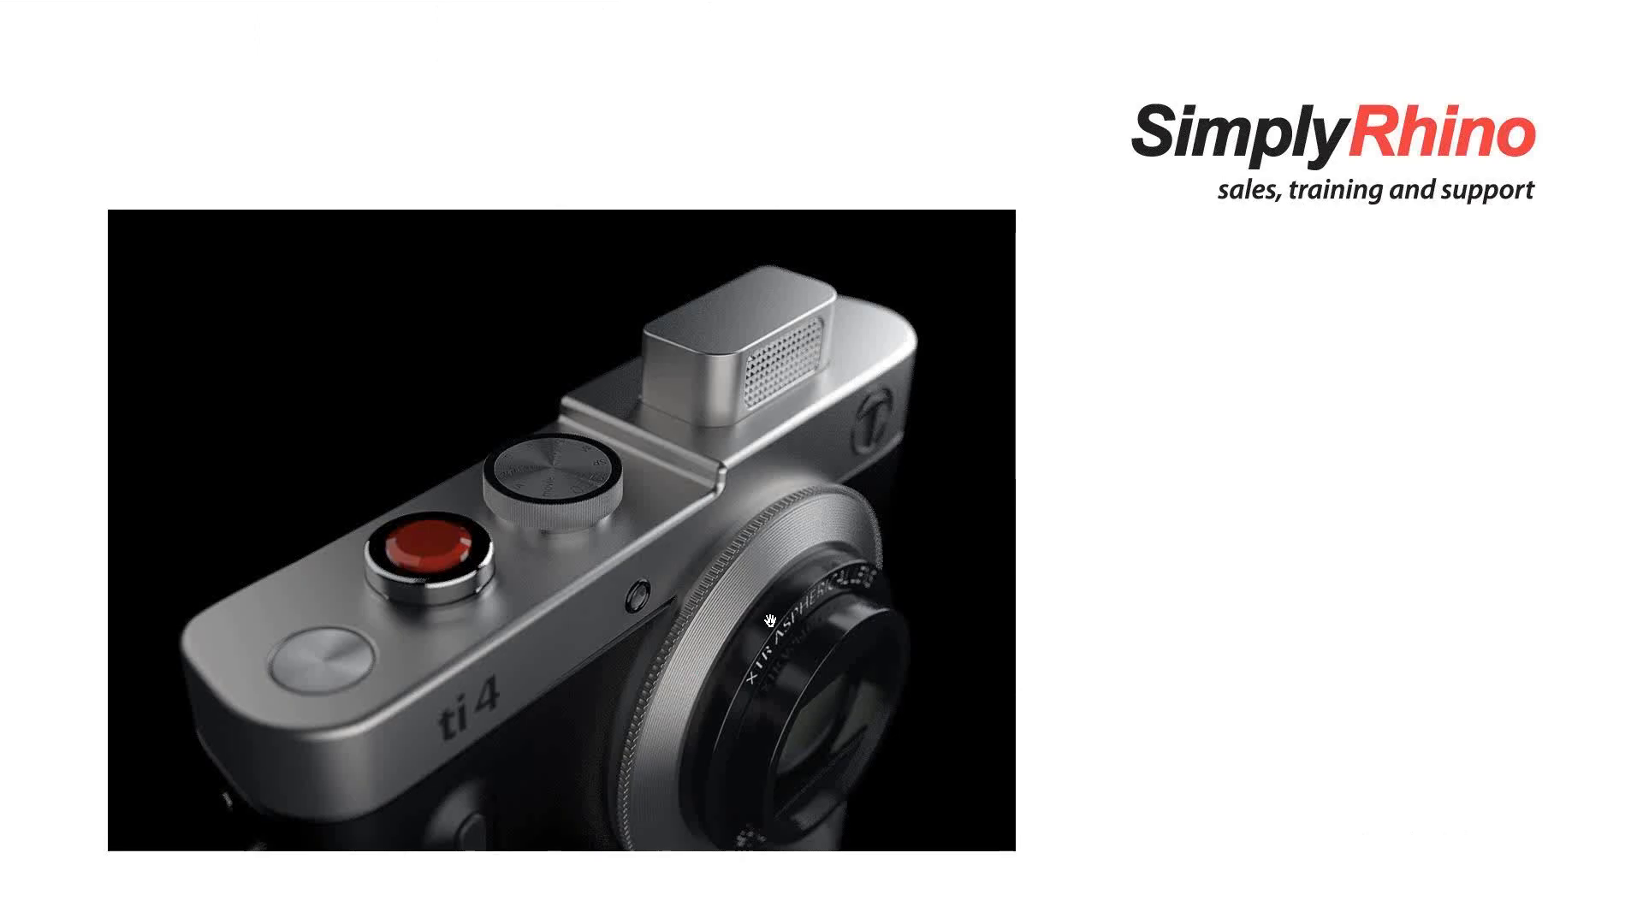